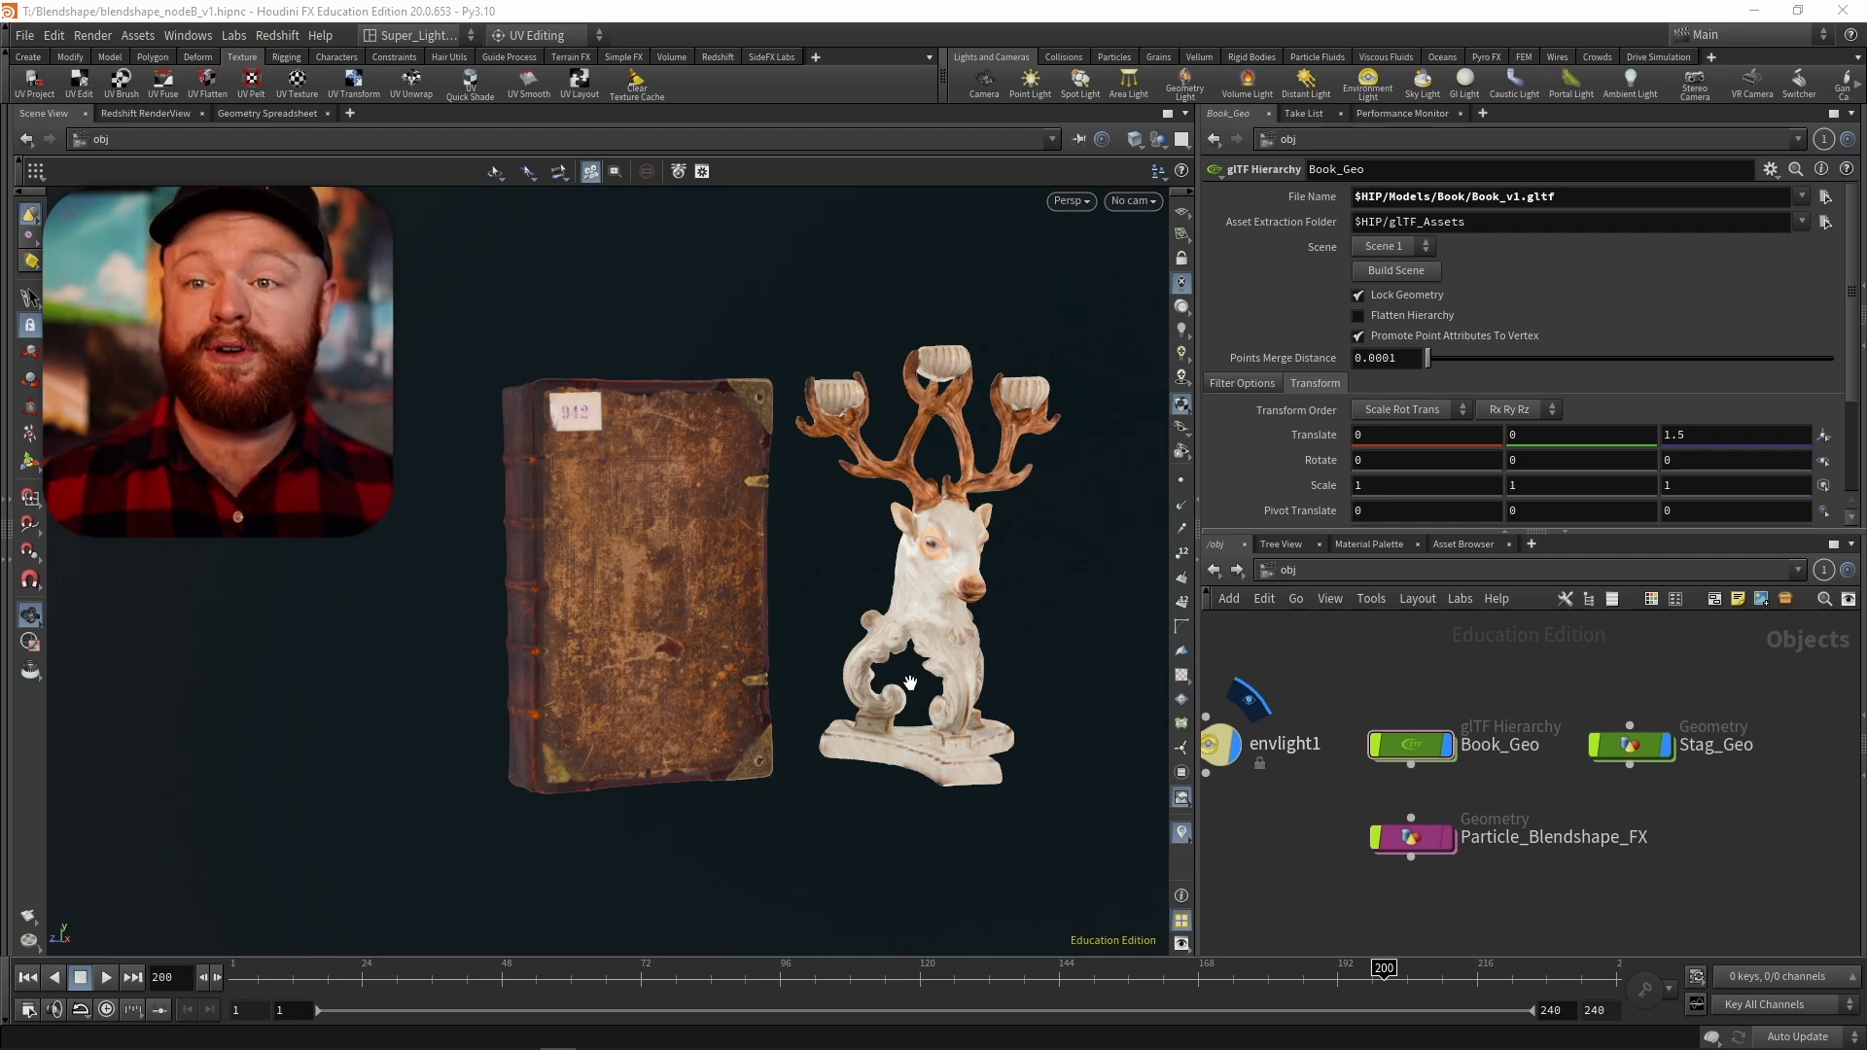
- Switch to MPlay, play back the rendered particle sequence, and return to the Houdini scene
mouse_move(486, 1045)
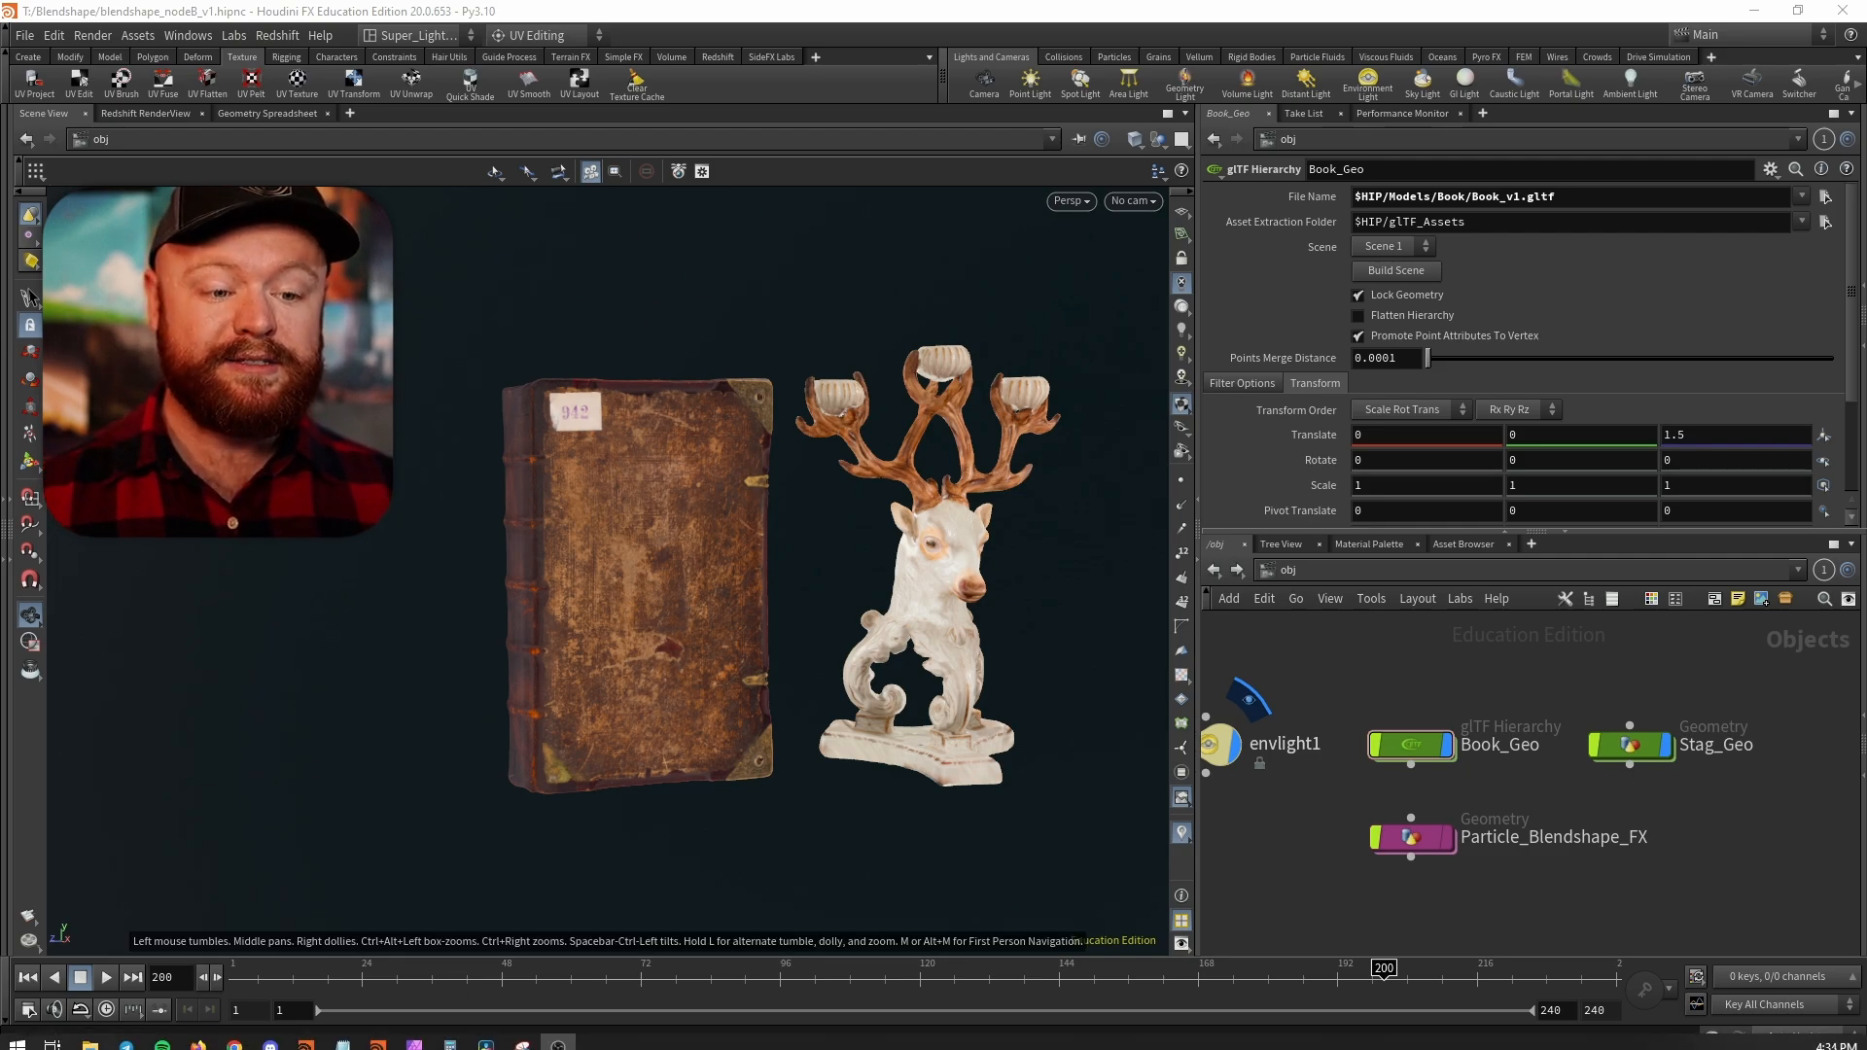
click(389, 1043)
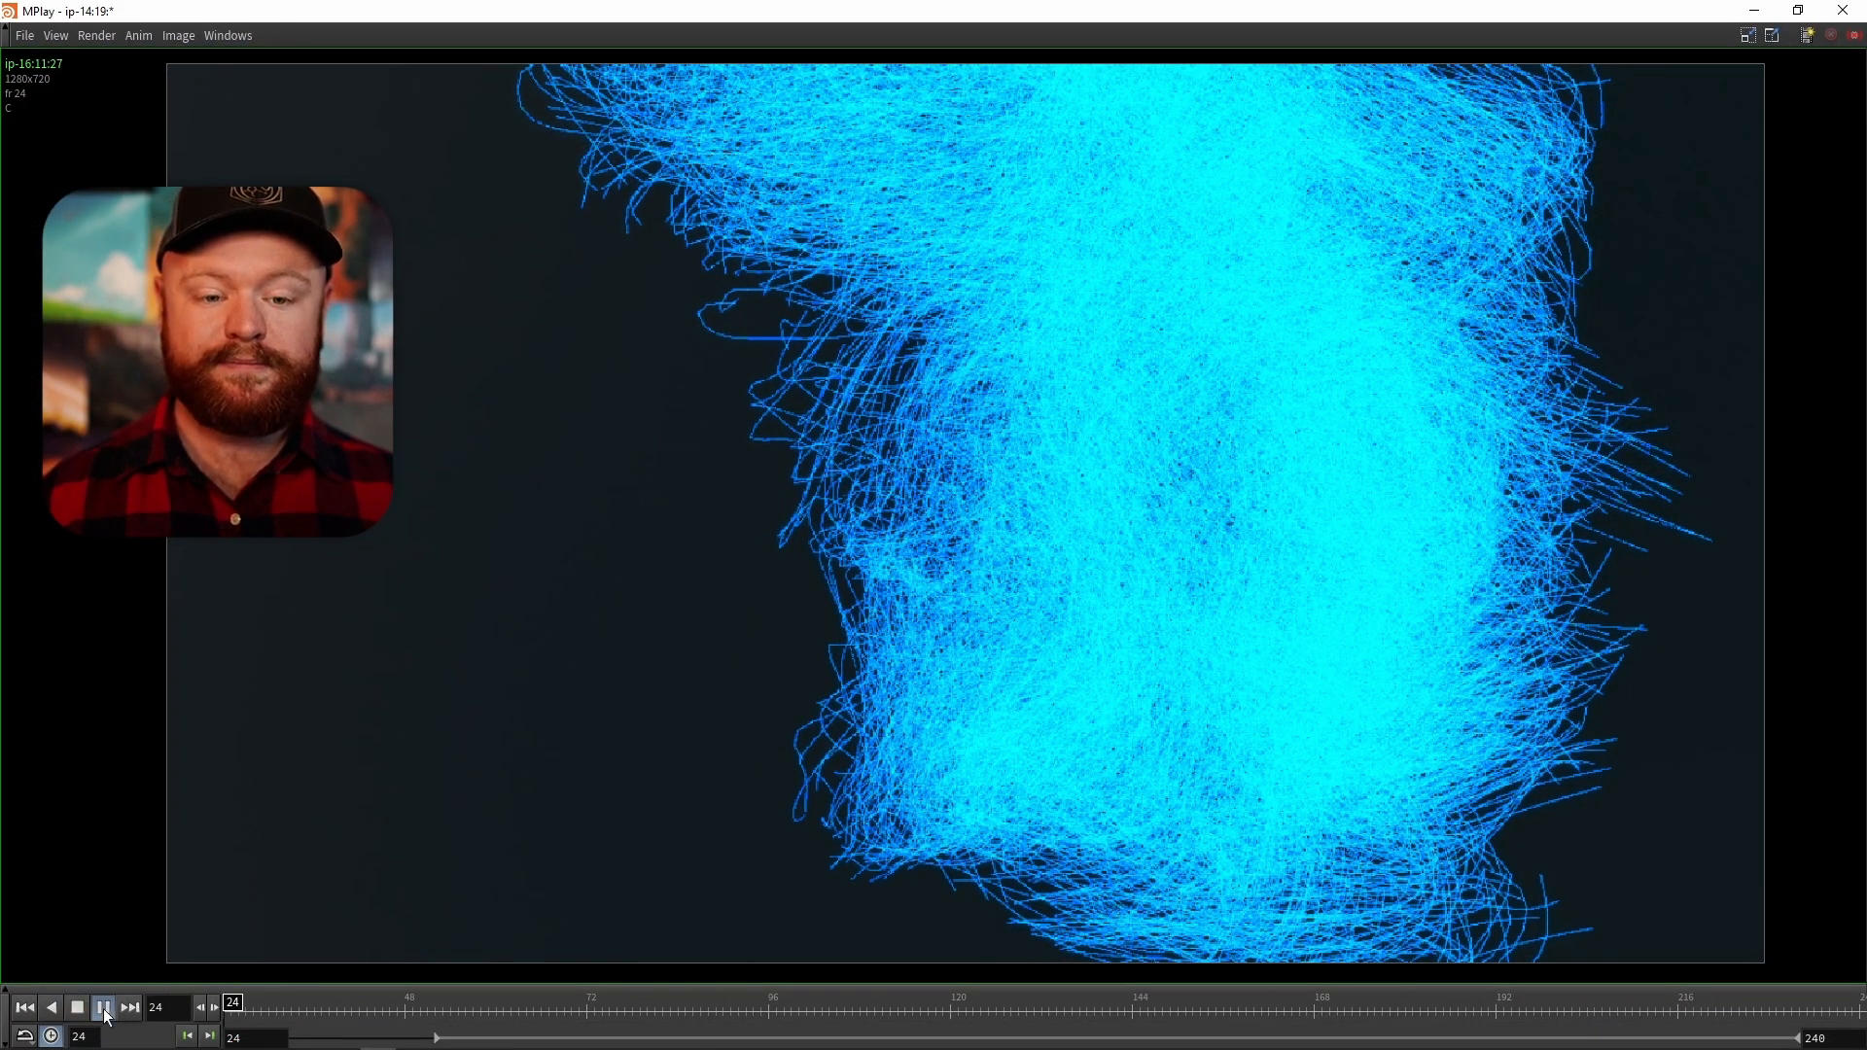
click(103, 1008)
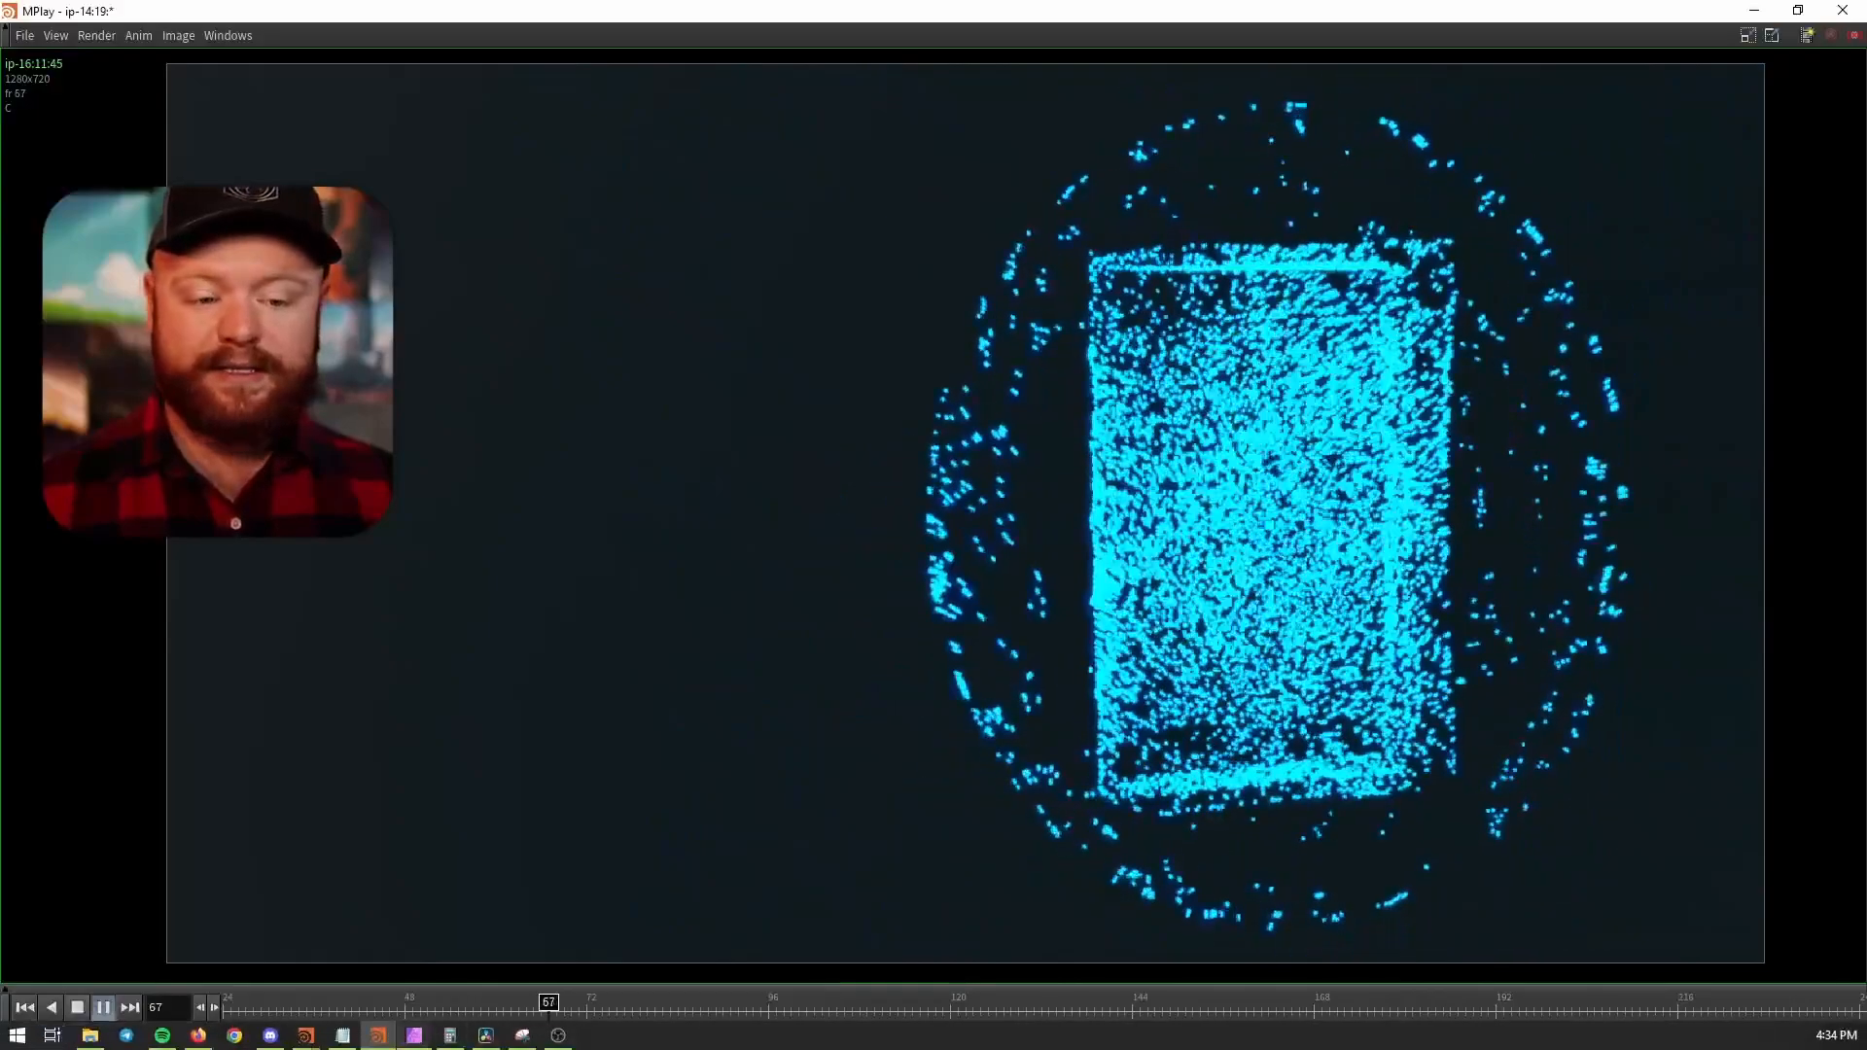
click(75, 1007)
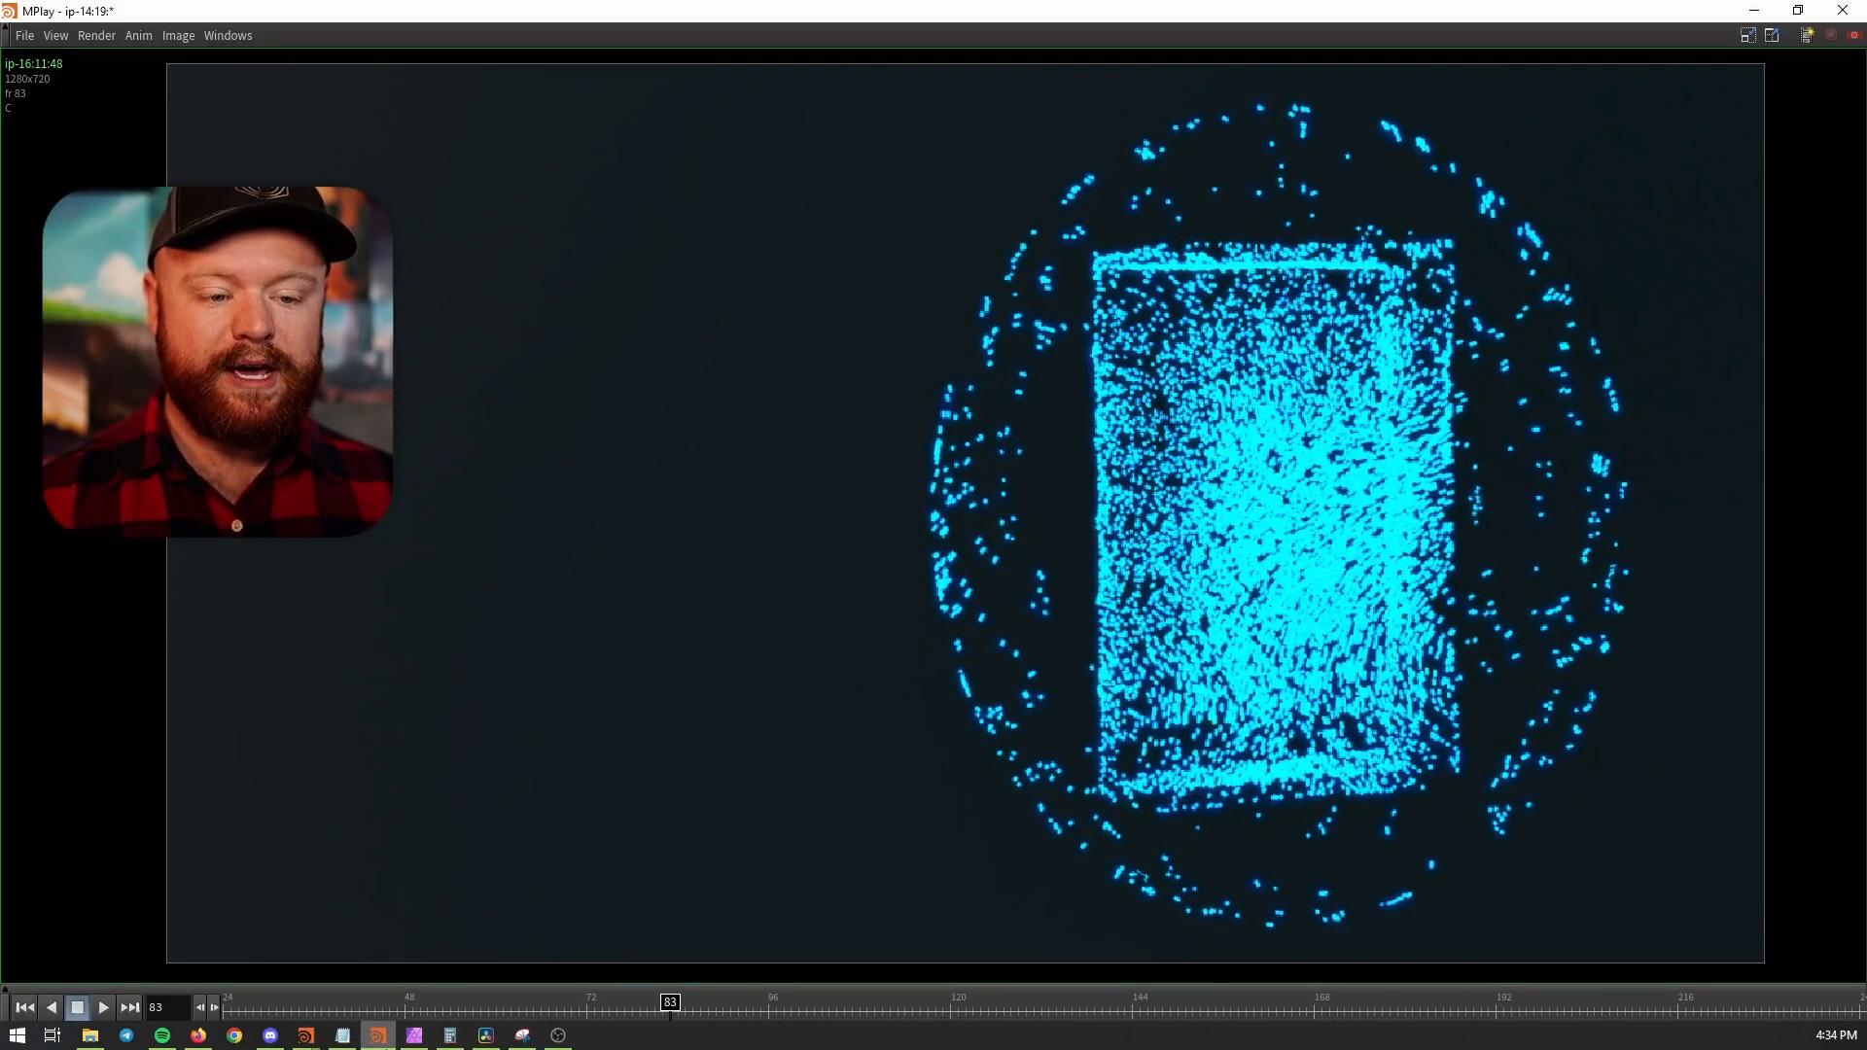
mouse_move(305, 1034)
click(393, 975)
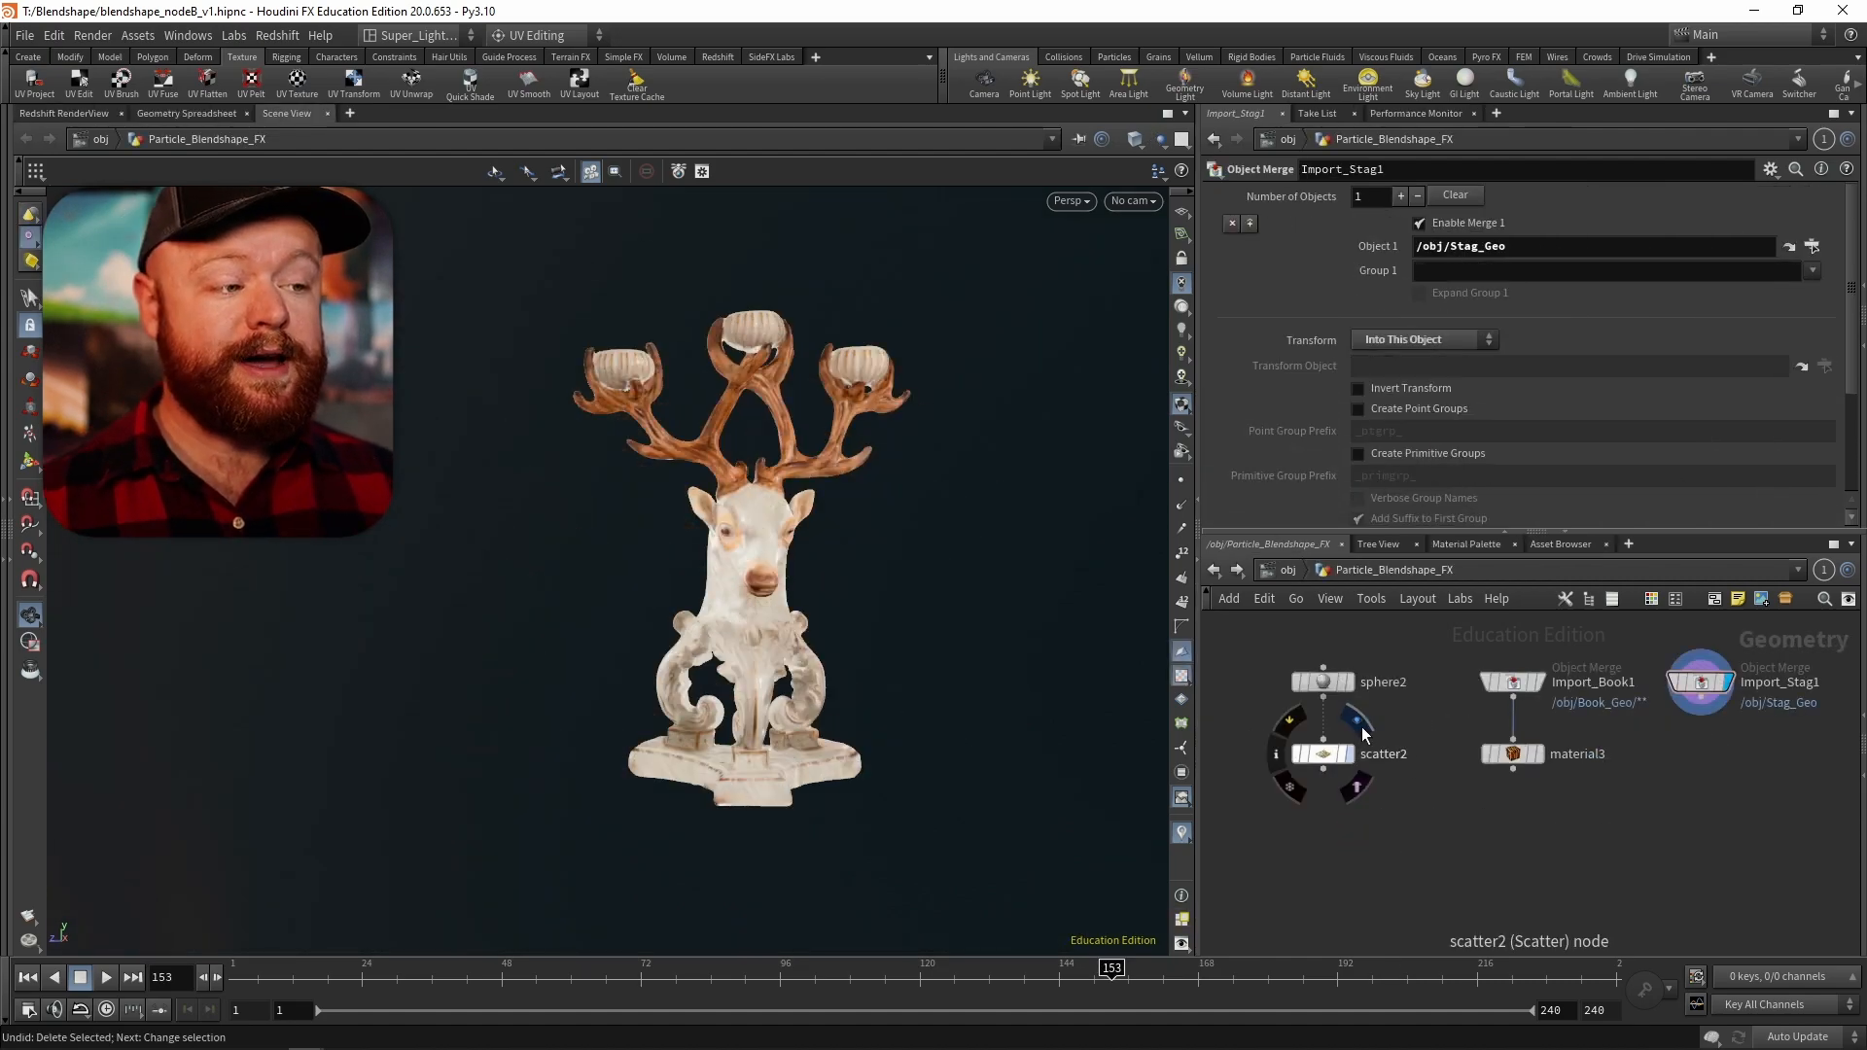
- Display the scatter2, material3 and Import_Stag1 outputs in turn to review the source shapes
click(1317, 775)
drag(1314, 770, 1311, 775)
click(1549, 719)
click(1532, 758)
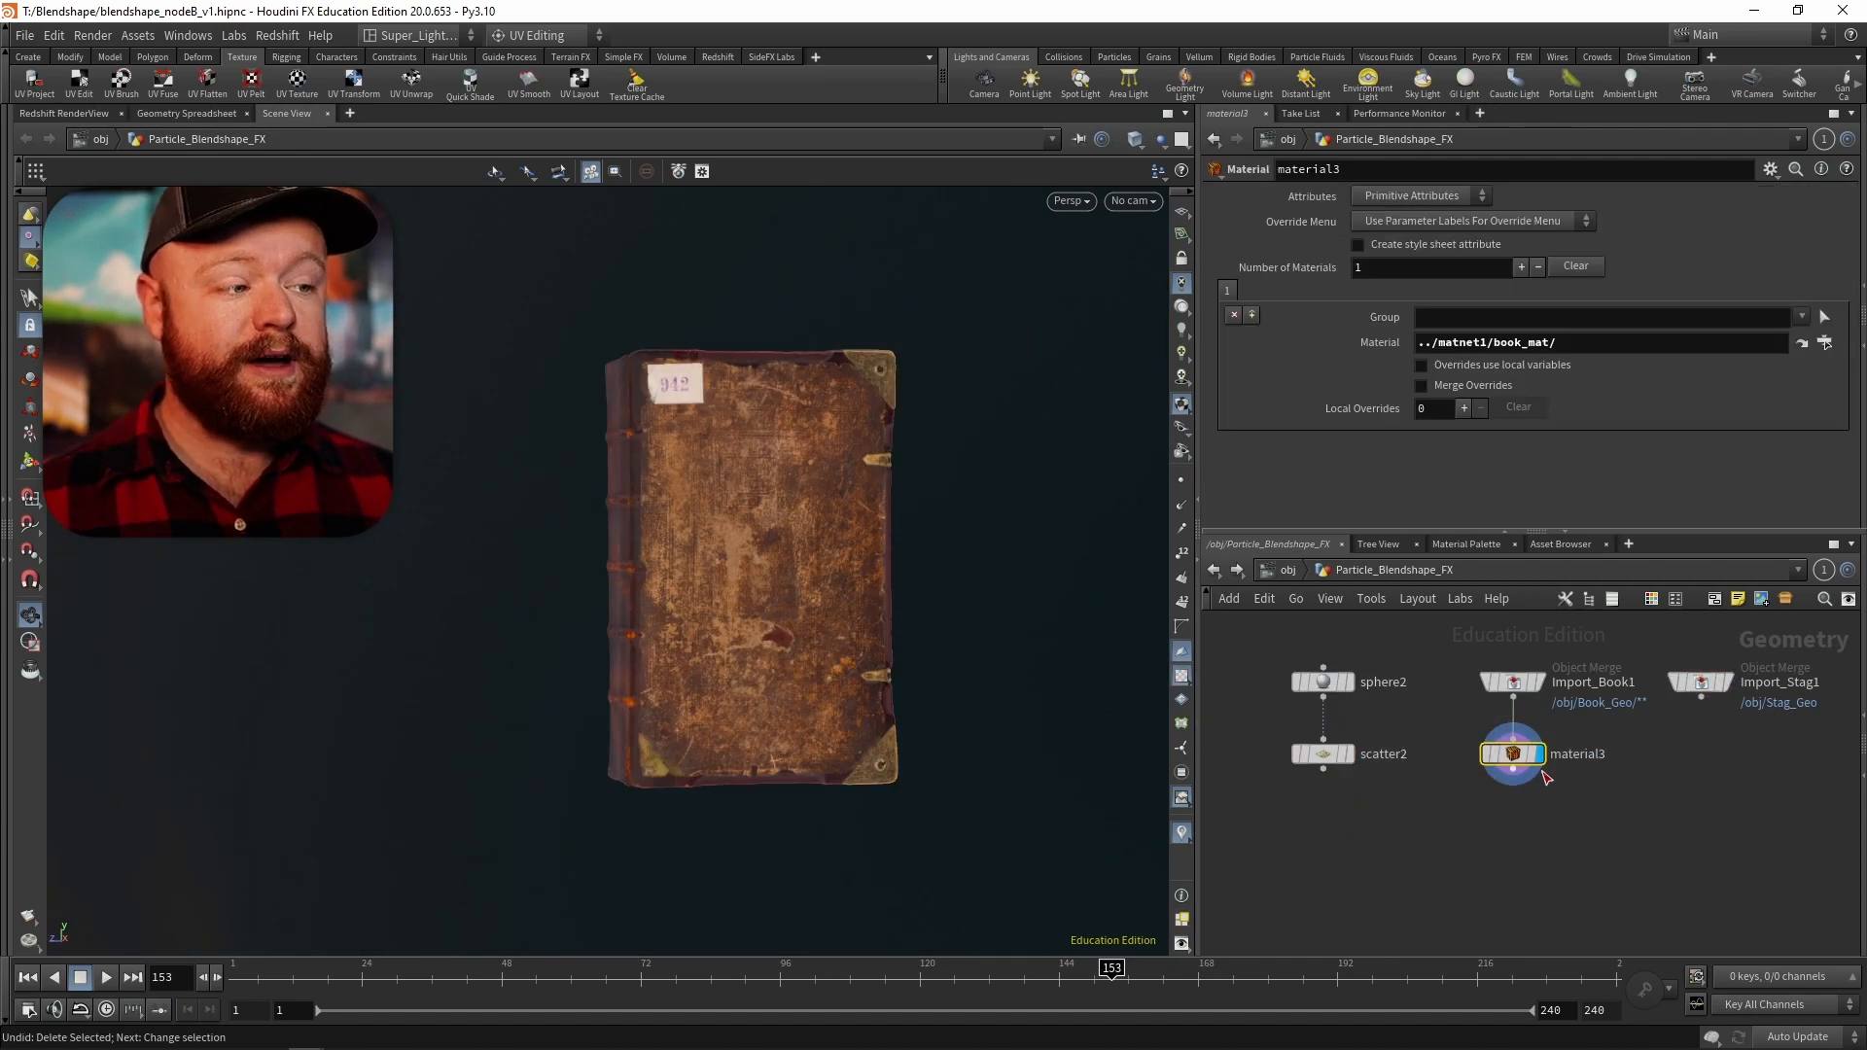
click(1735, 647)
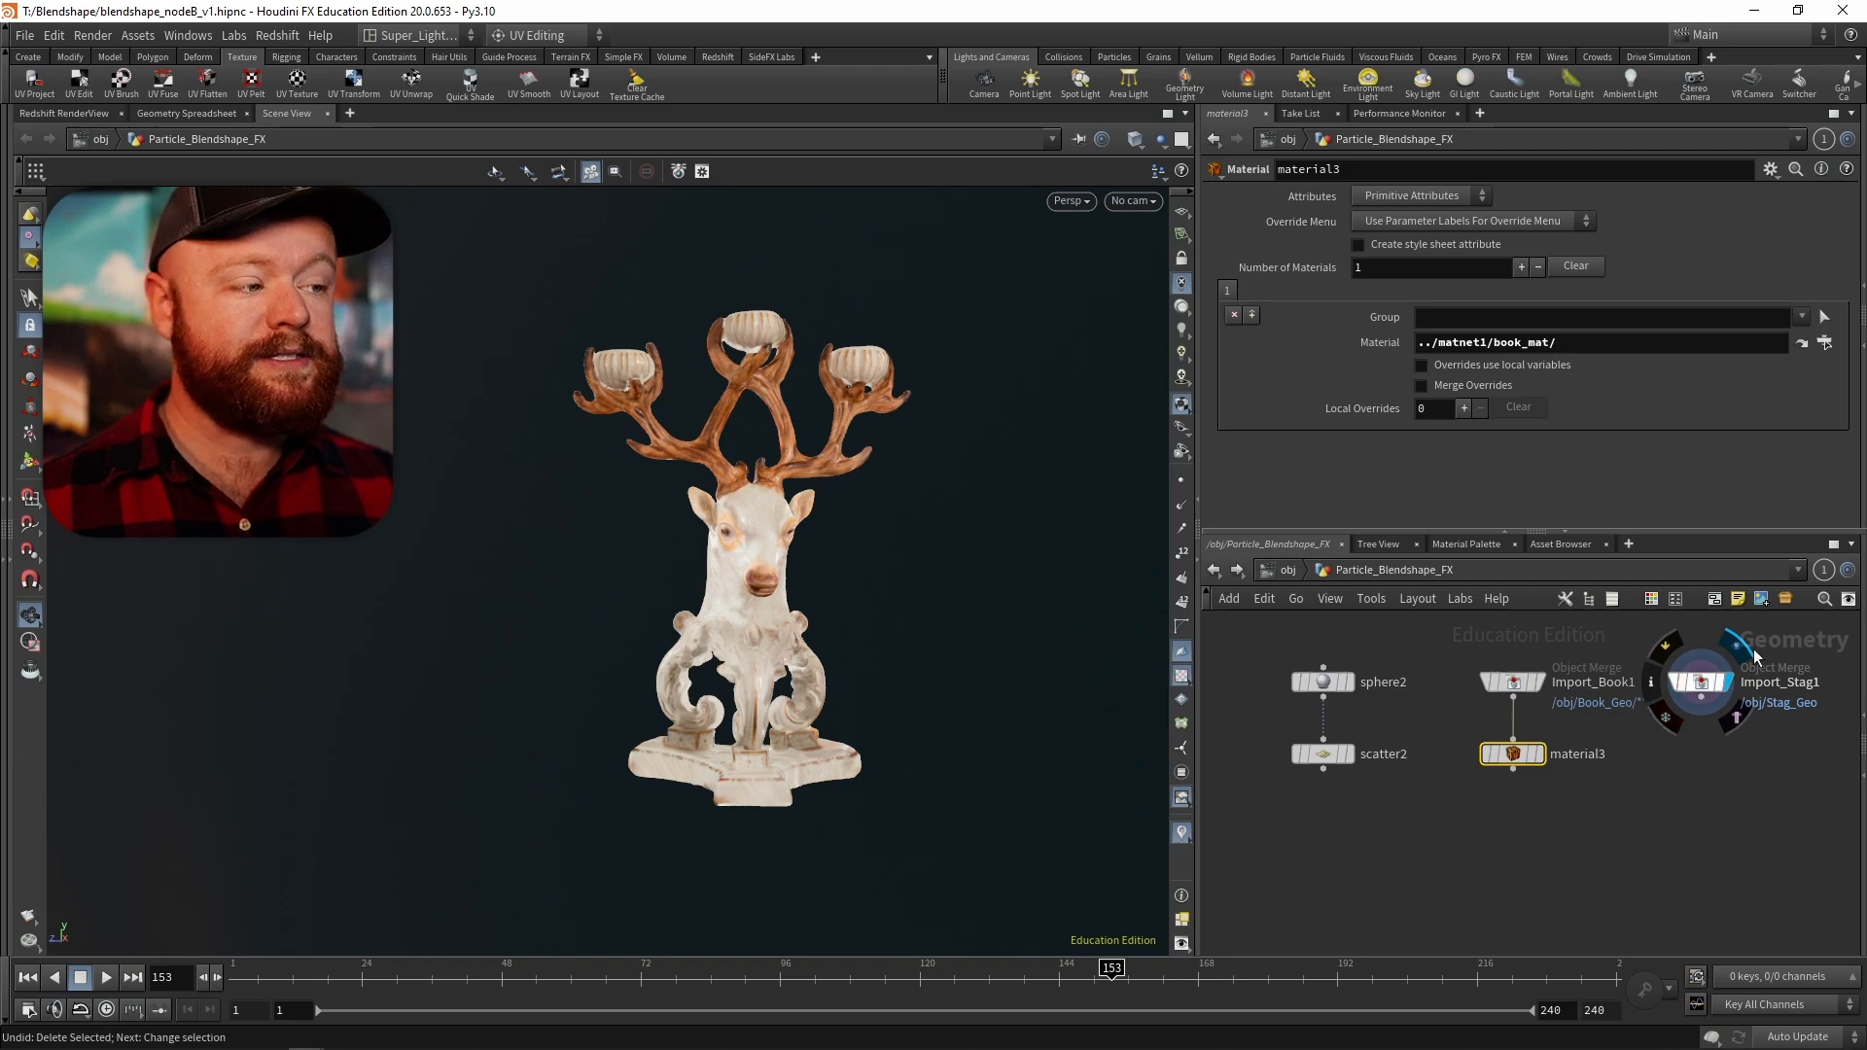
- Add a Blend Shapes node below the scatter2 and material3 nodes
key(Tab)
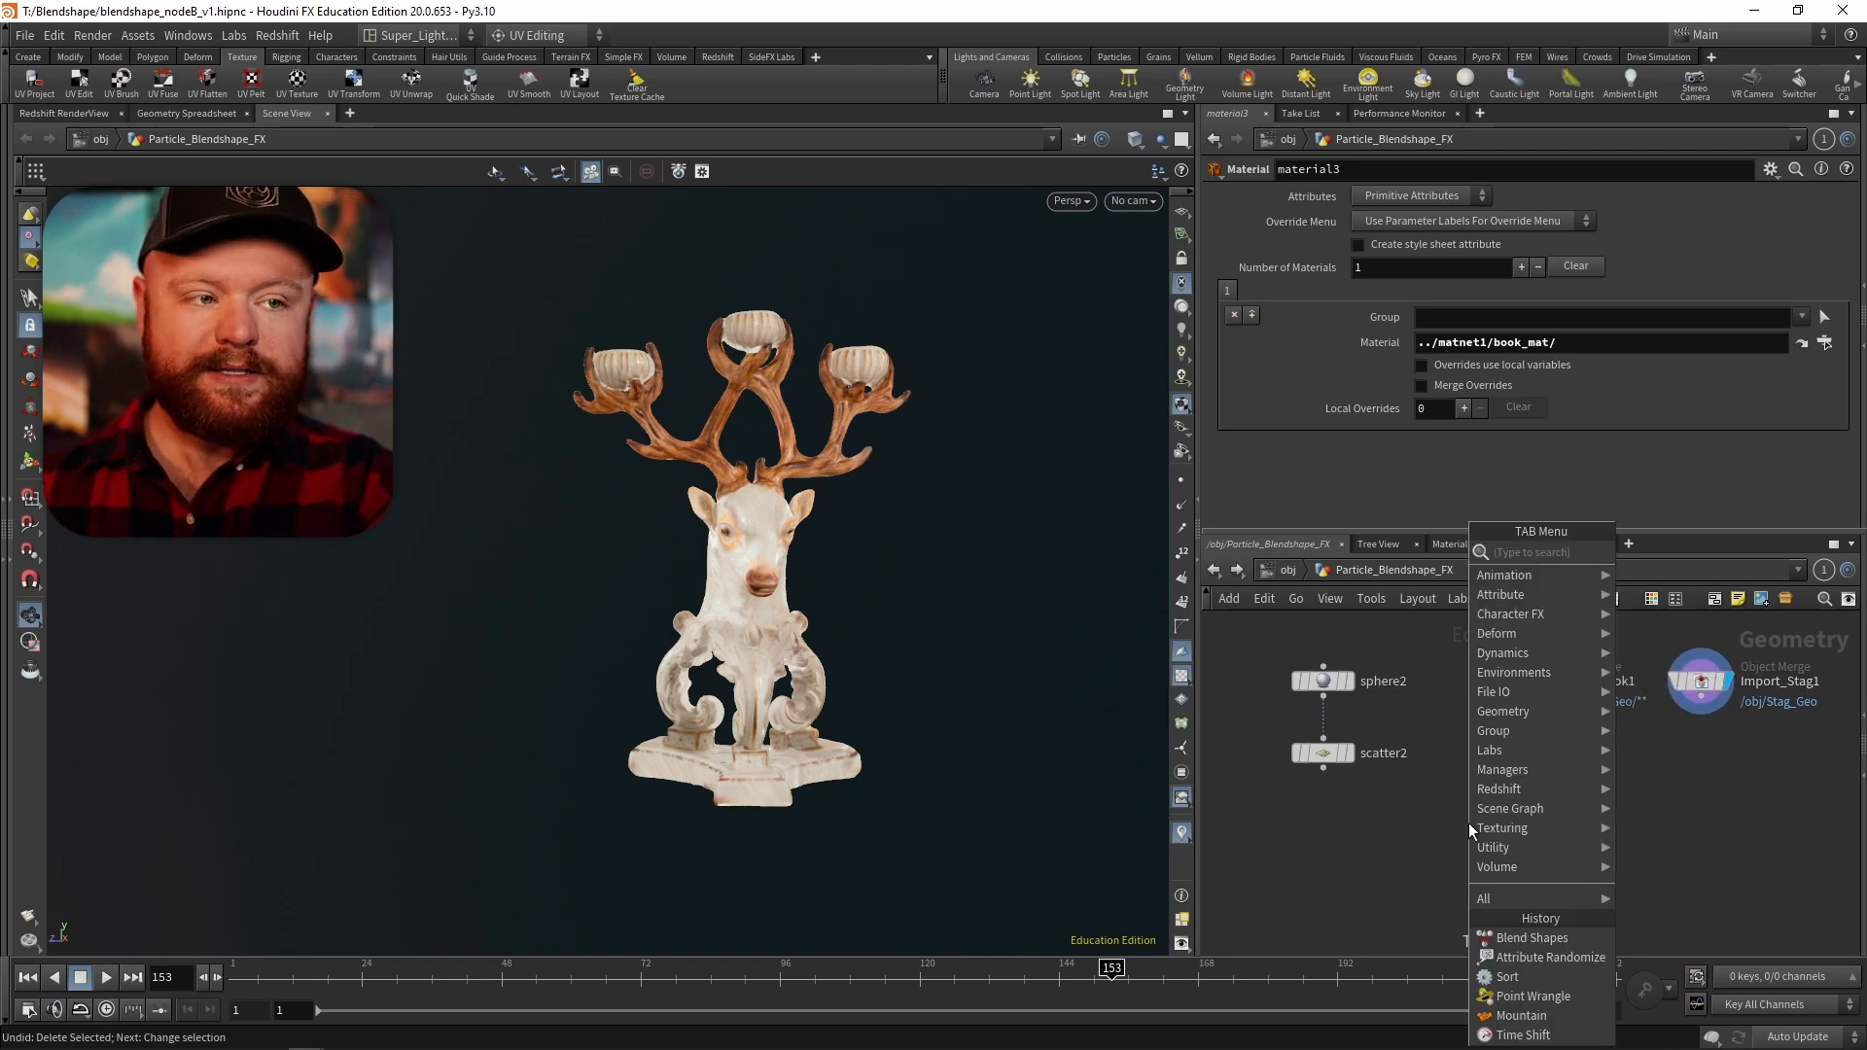
text(blend)
key(Return)
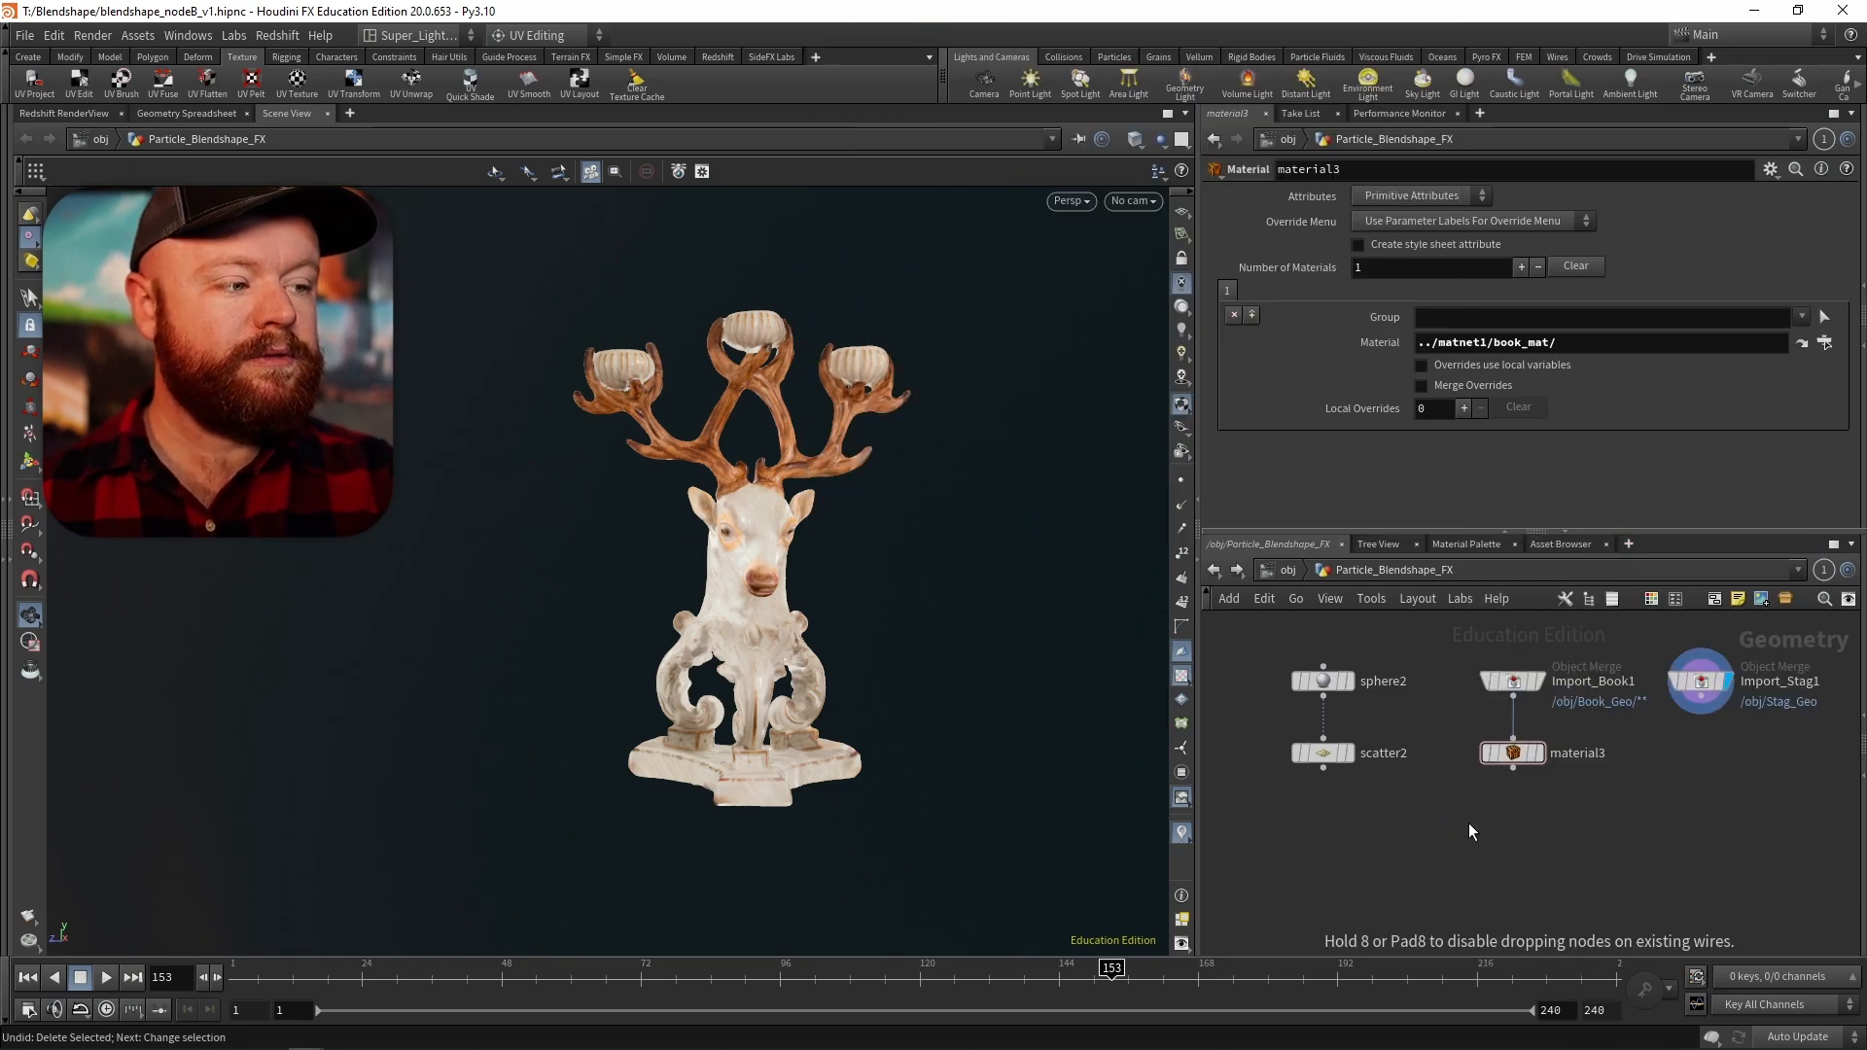
click(1460, 854)
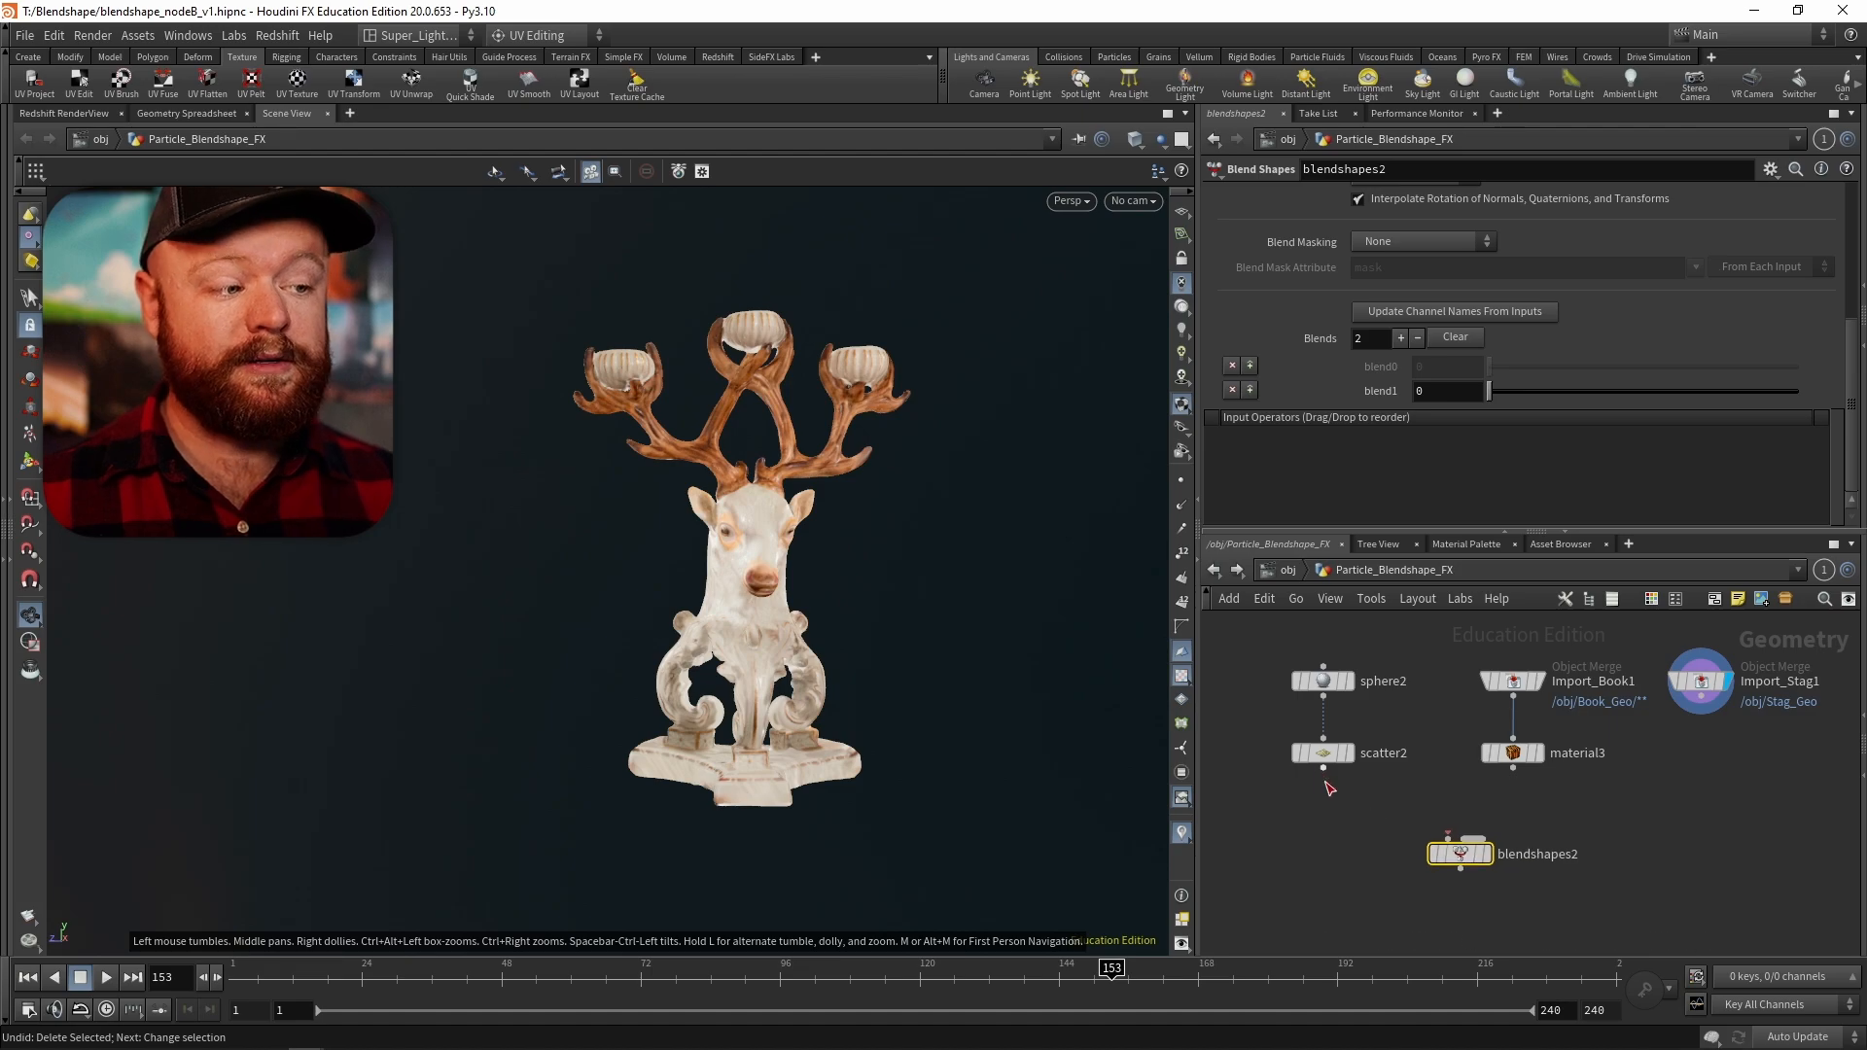
- Connect scatter2 to the Blend Shapes node's first input and material3 to its second input
click(1307, 756)
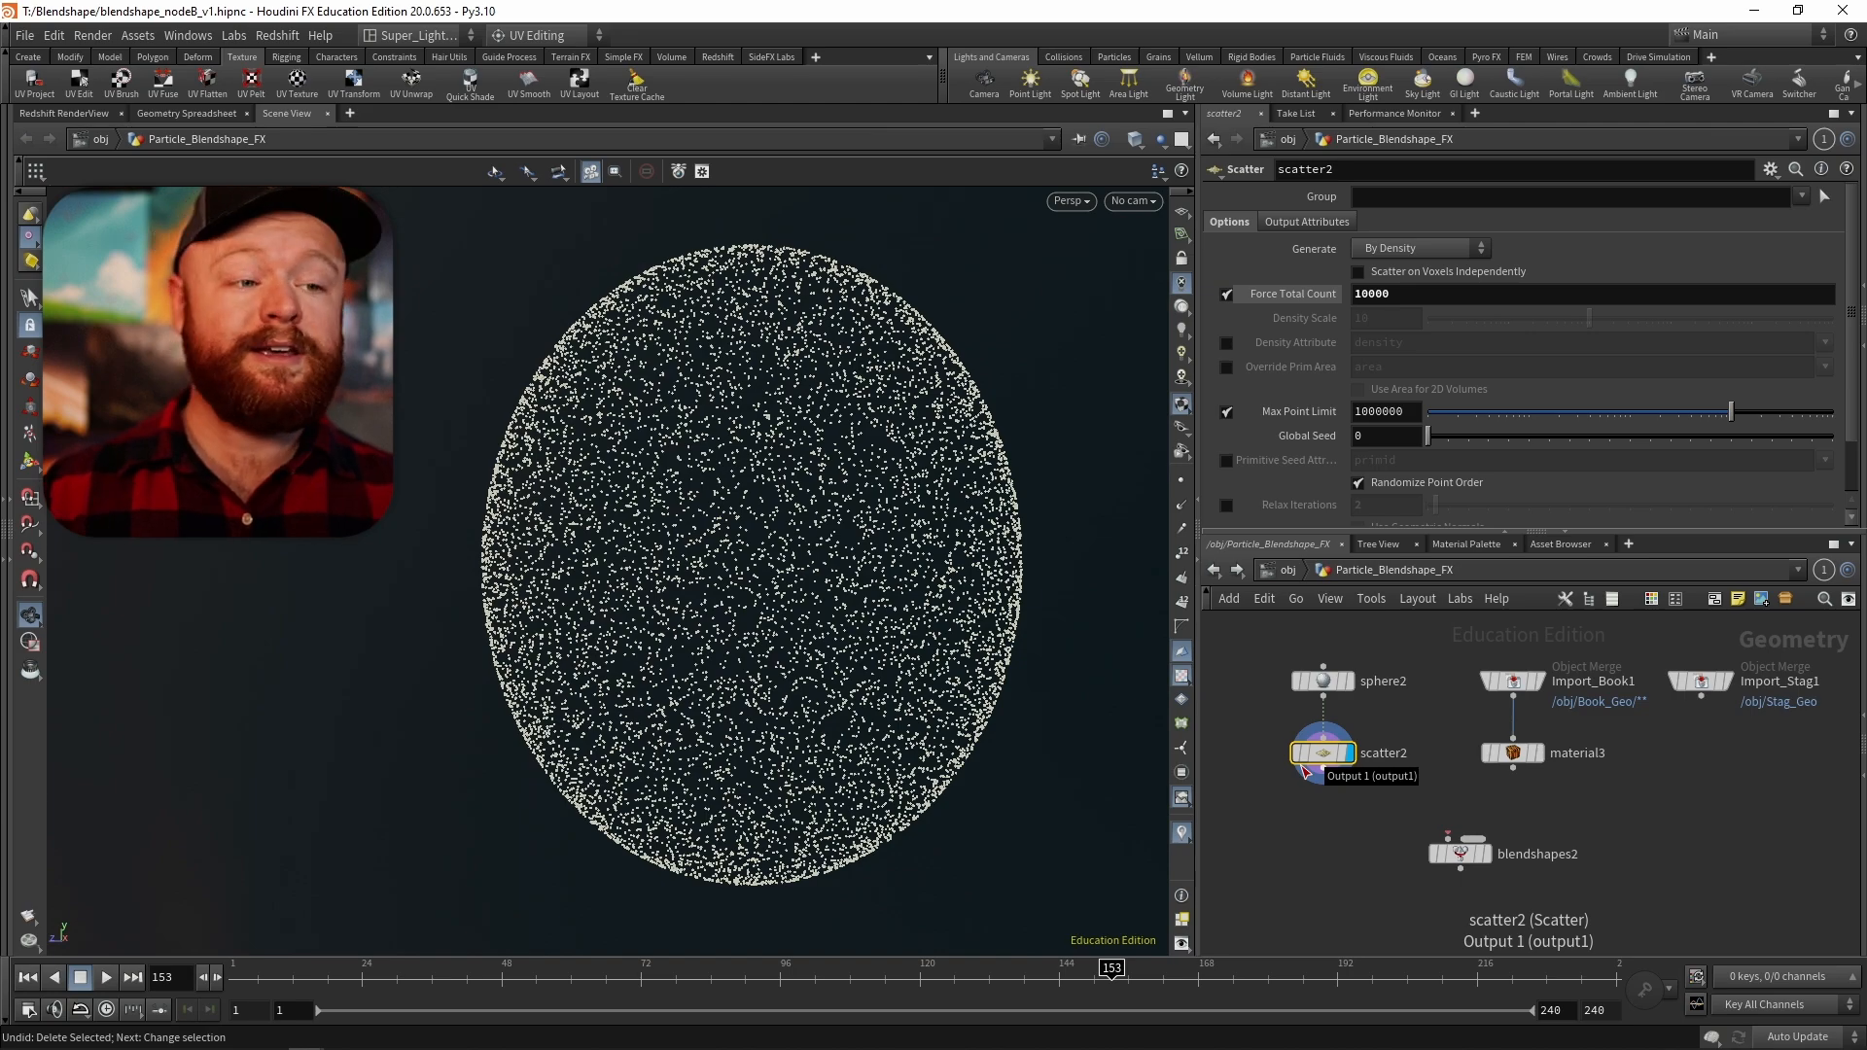
drag(1322, 775, 1447, 837)
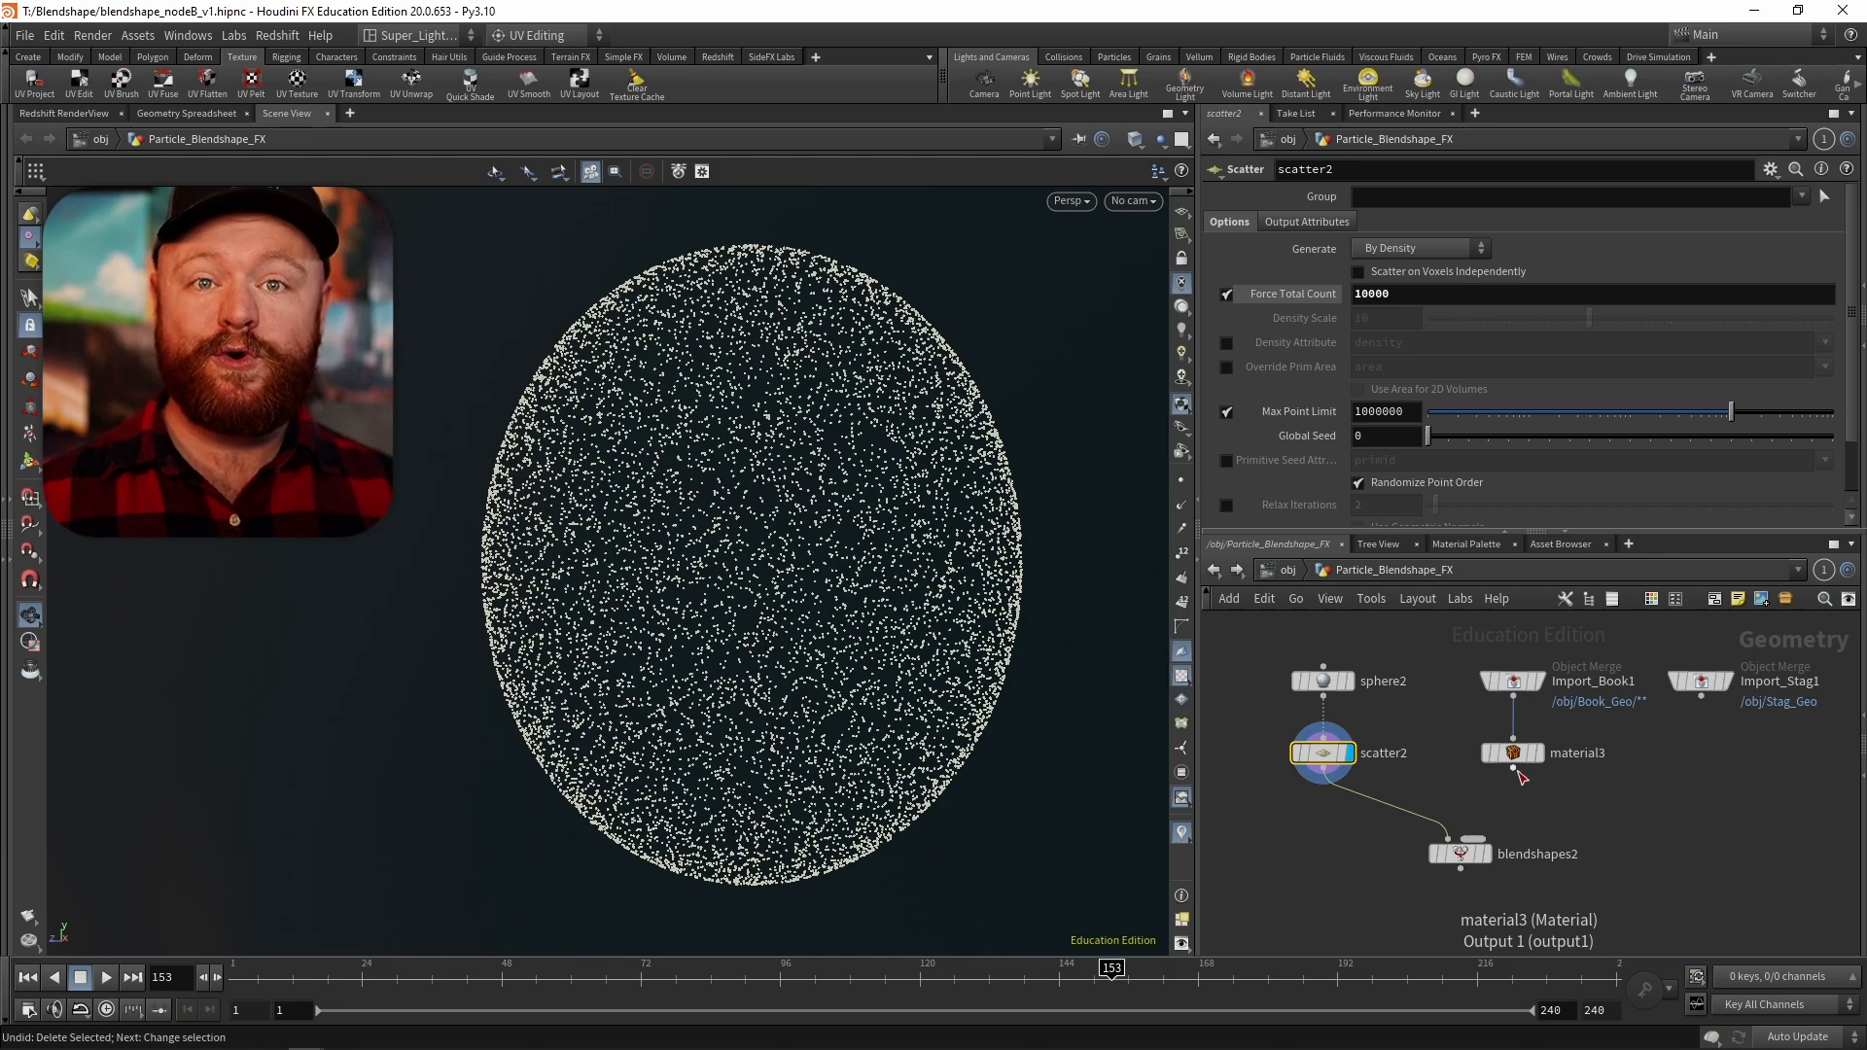
drag(1517, 773, 1495, 830)
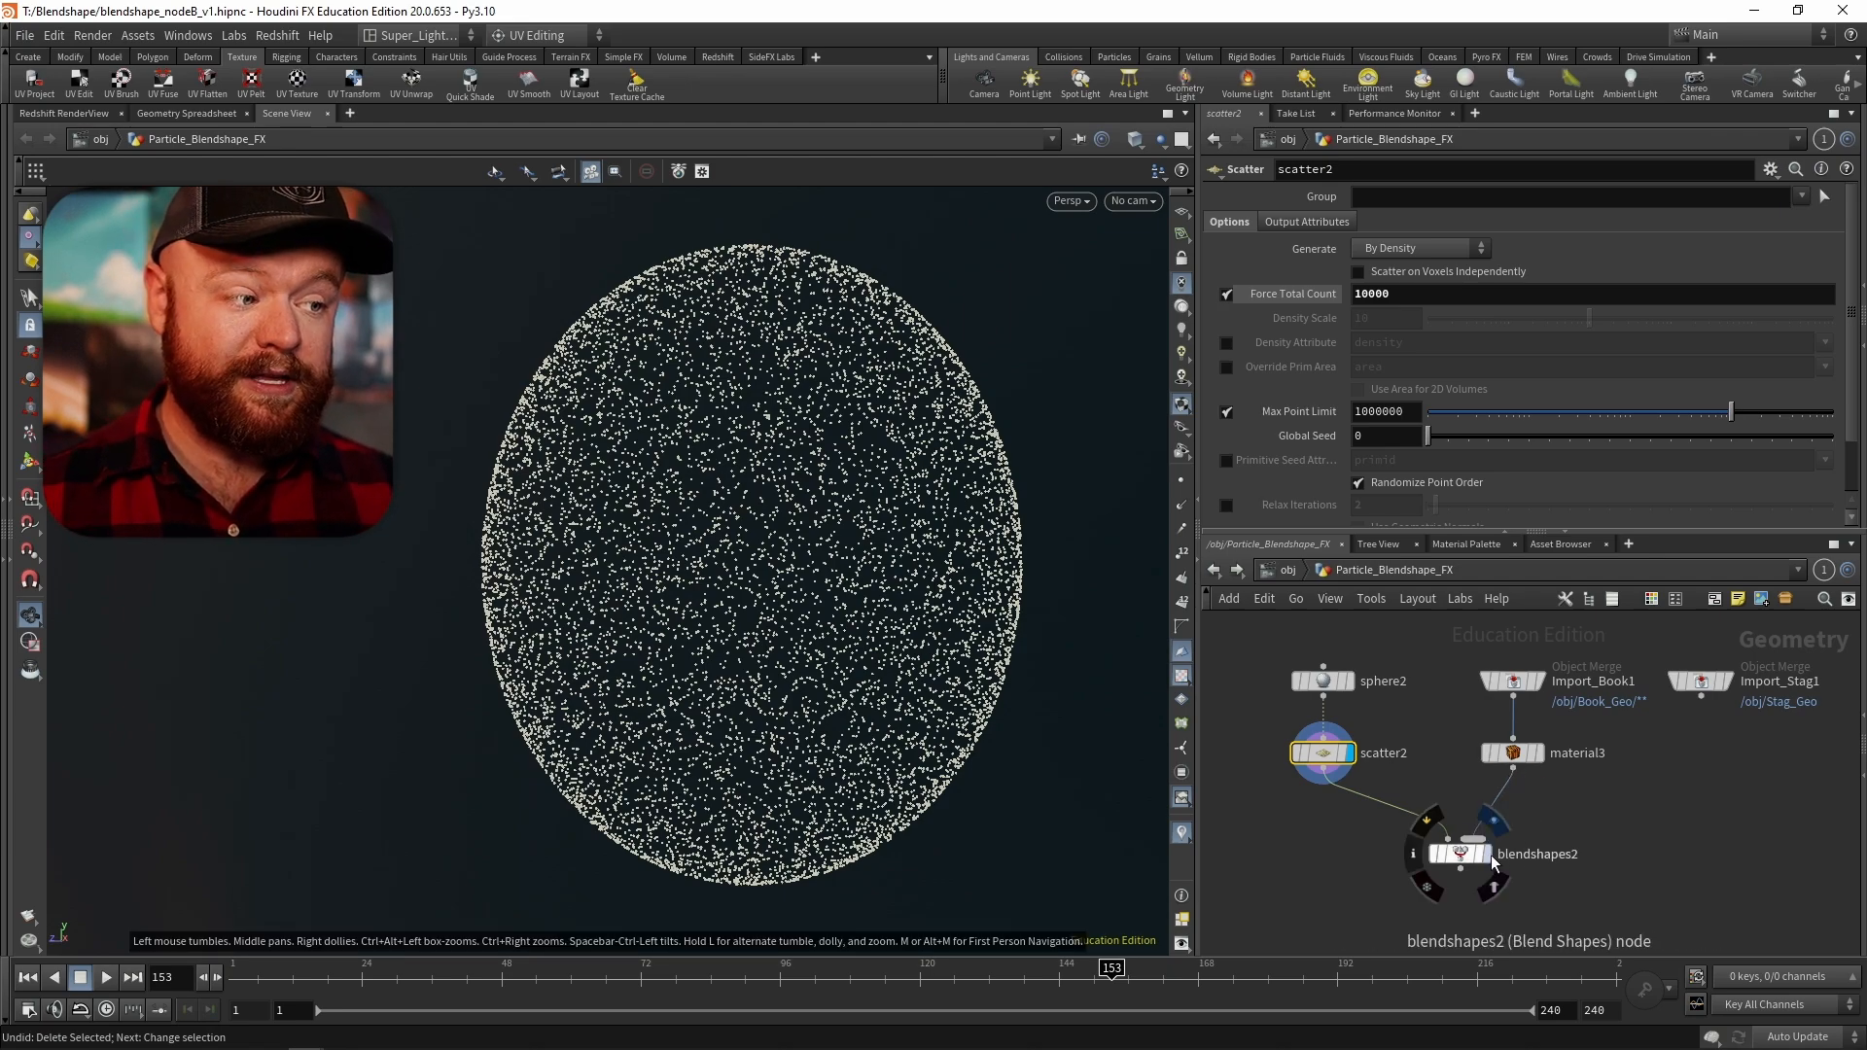
- Display the Blend Shapes result and set its blend1 value to 1
click(1483, 854)
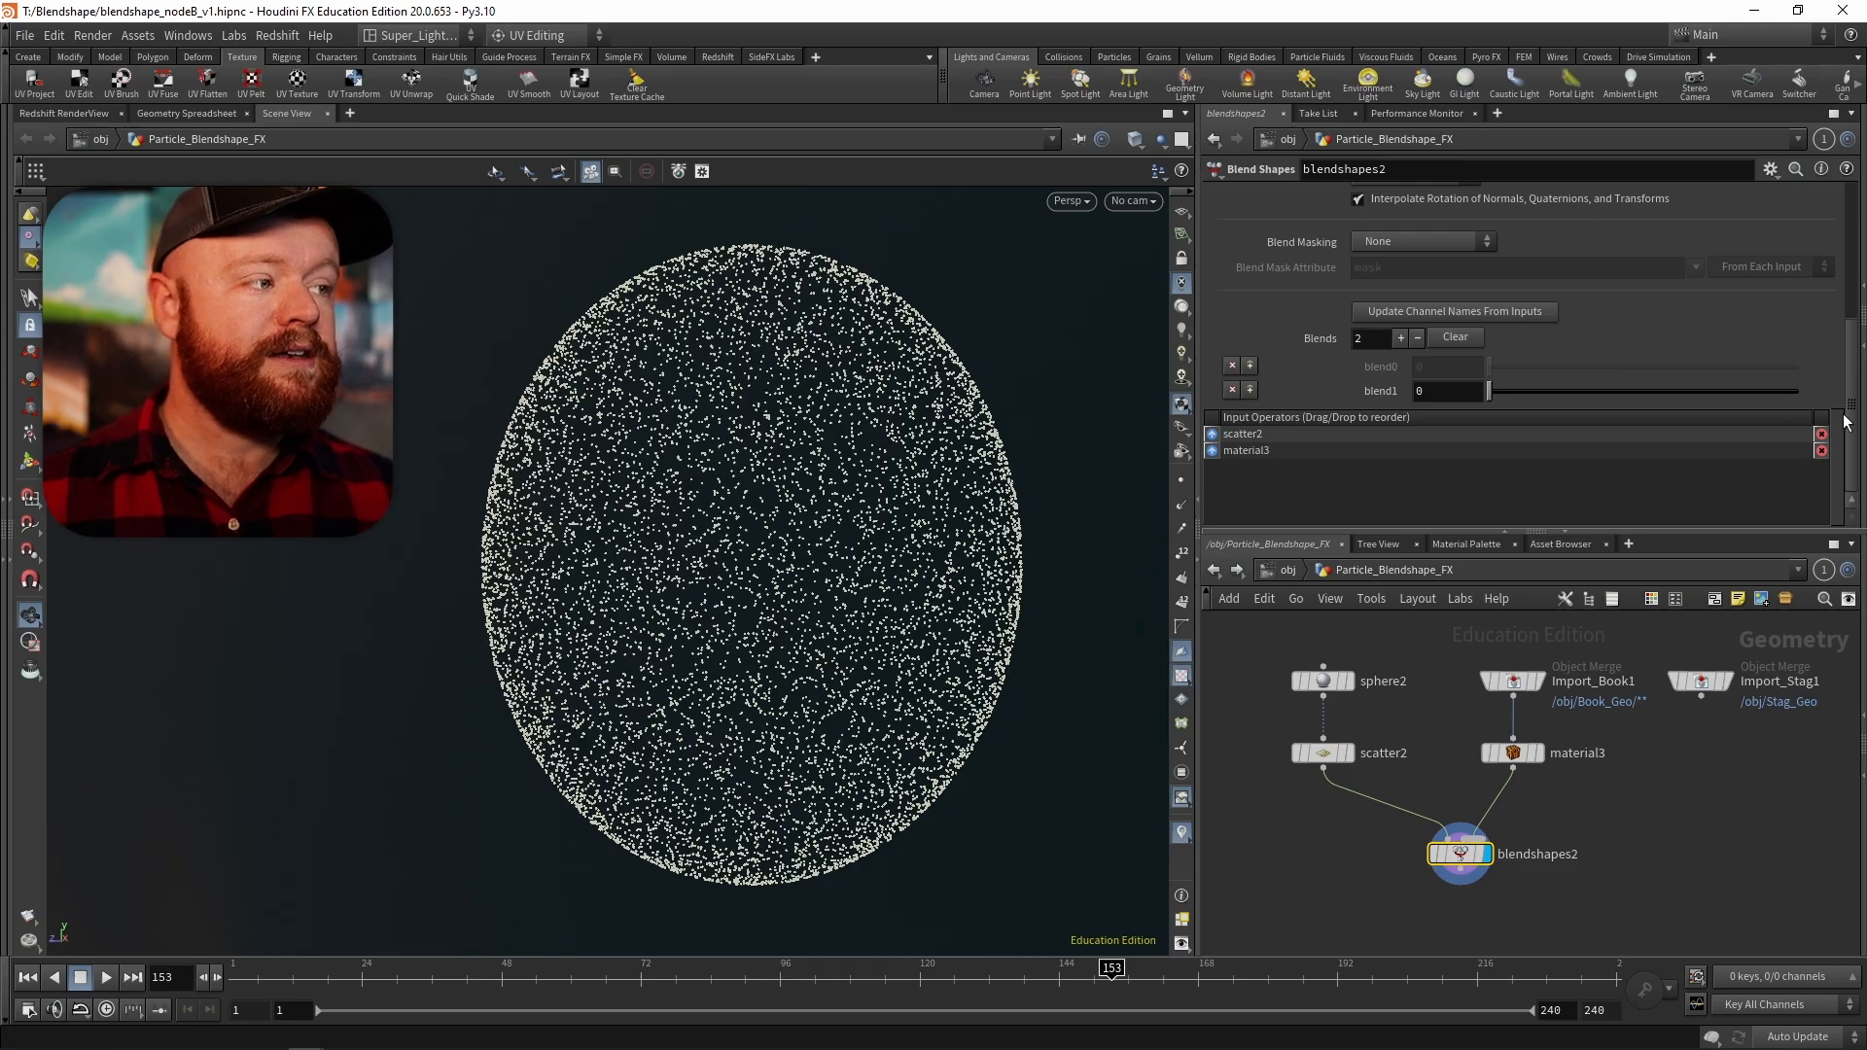
mouse_move(1851, 423)
mouse_down()
mouse_move(1851, 294)
mouse_move(1838, 439)
mouse_up()
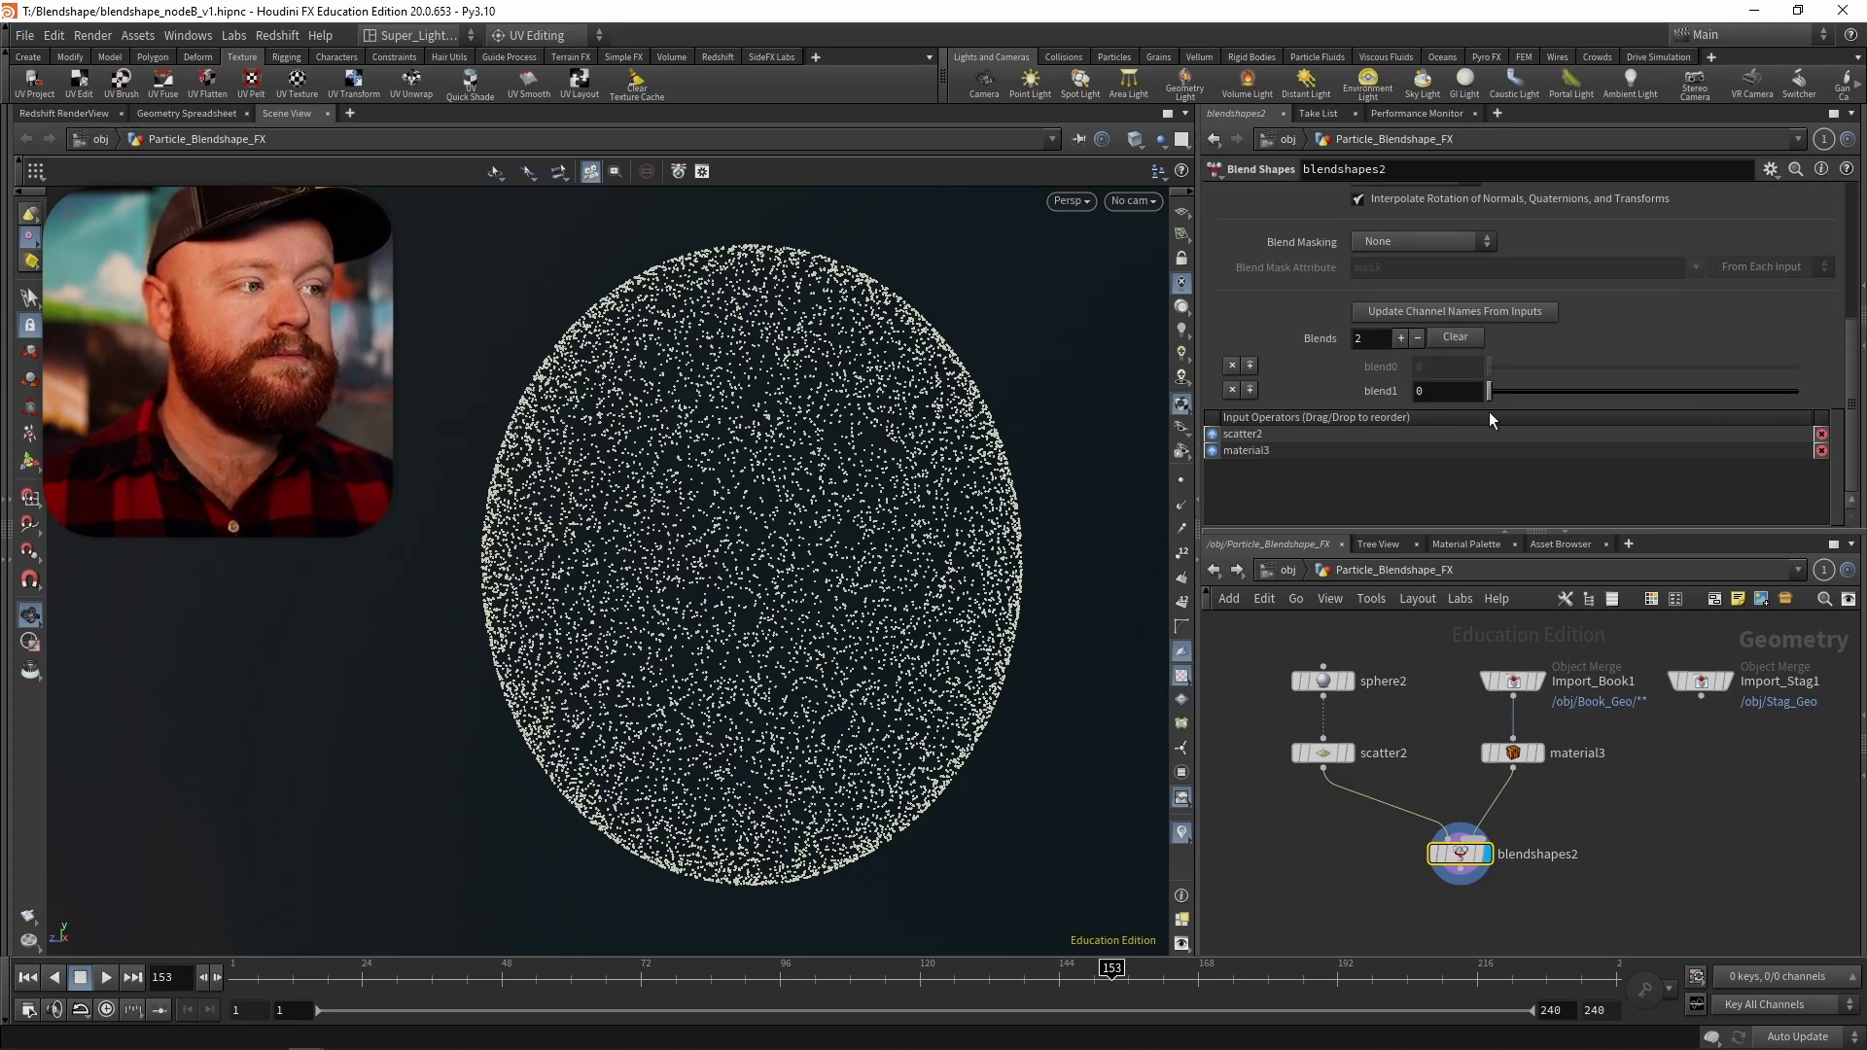
drag(1487, 394, 1816, 405)
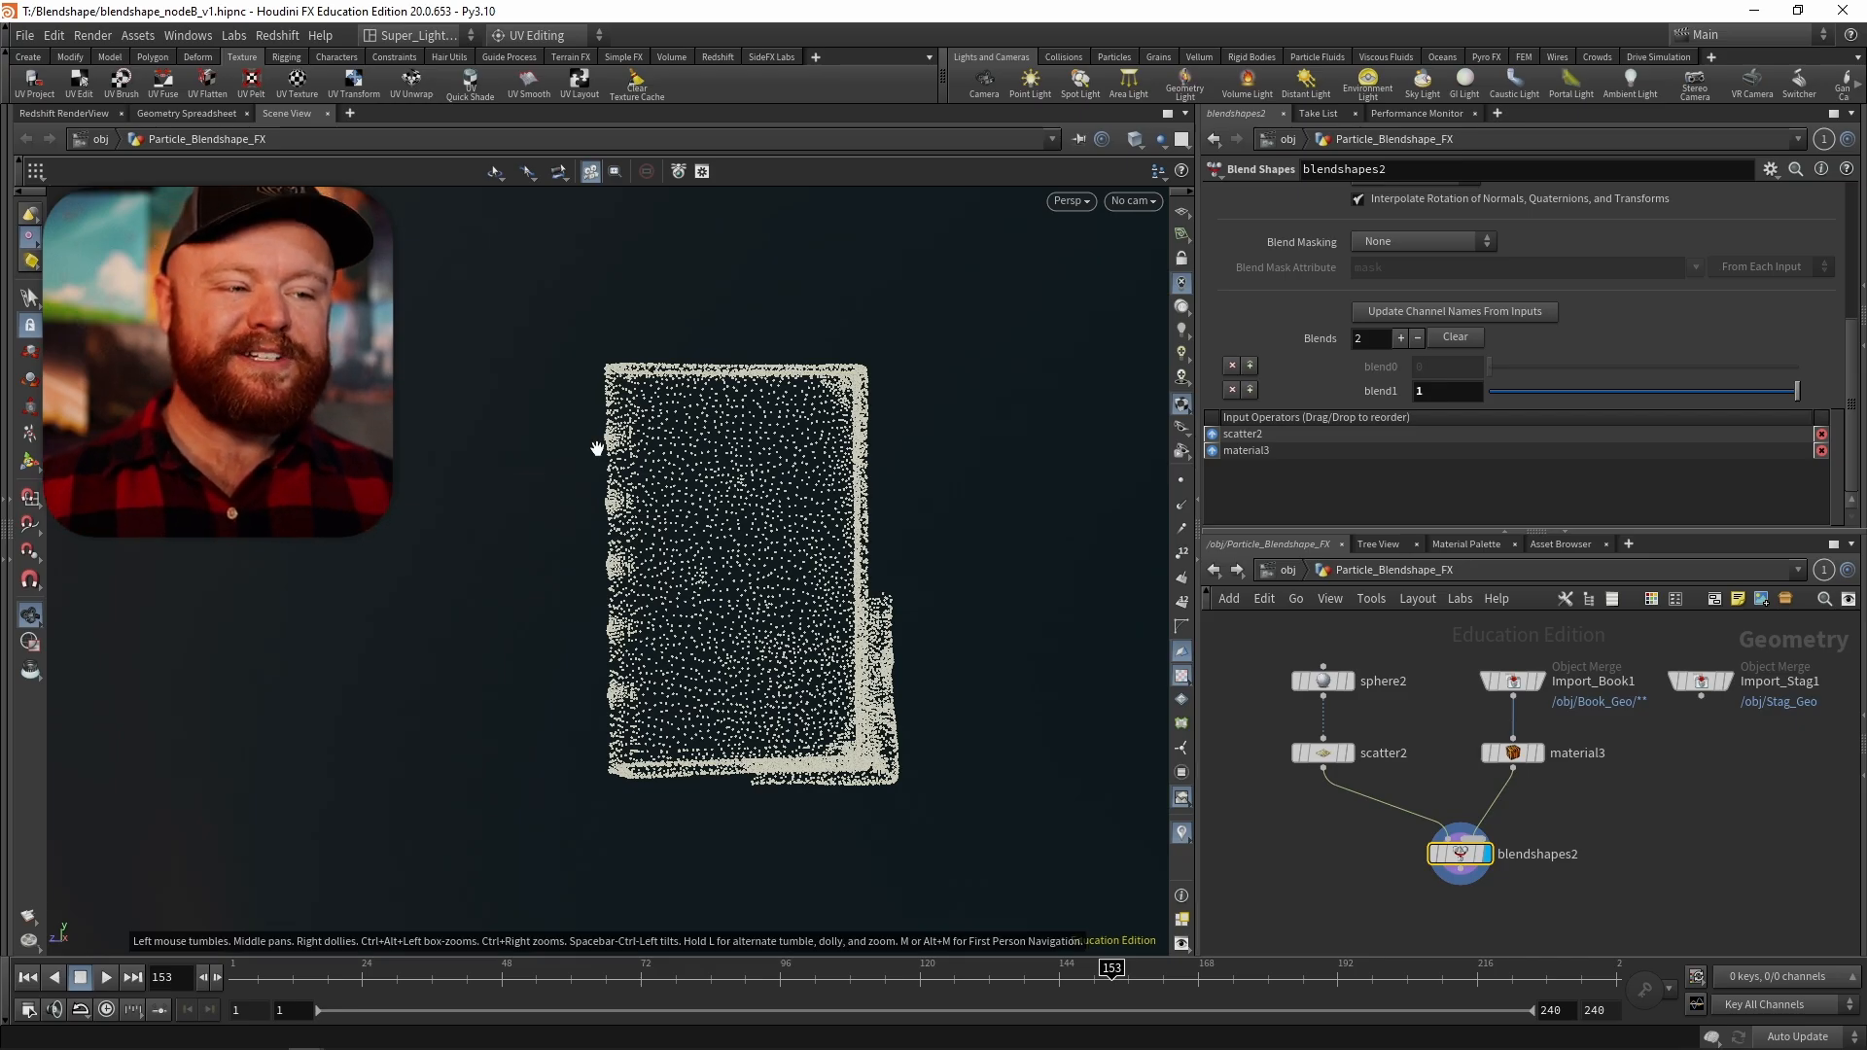
mouse_move(805, 589)
mouse_down()
mouse_move(933, 596)
mouse_move(1038, 651)
mouse_move(929, 713)
mouse_move(798, 600)
mouse_up()
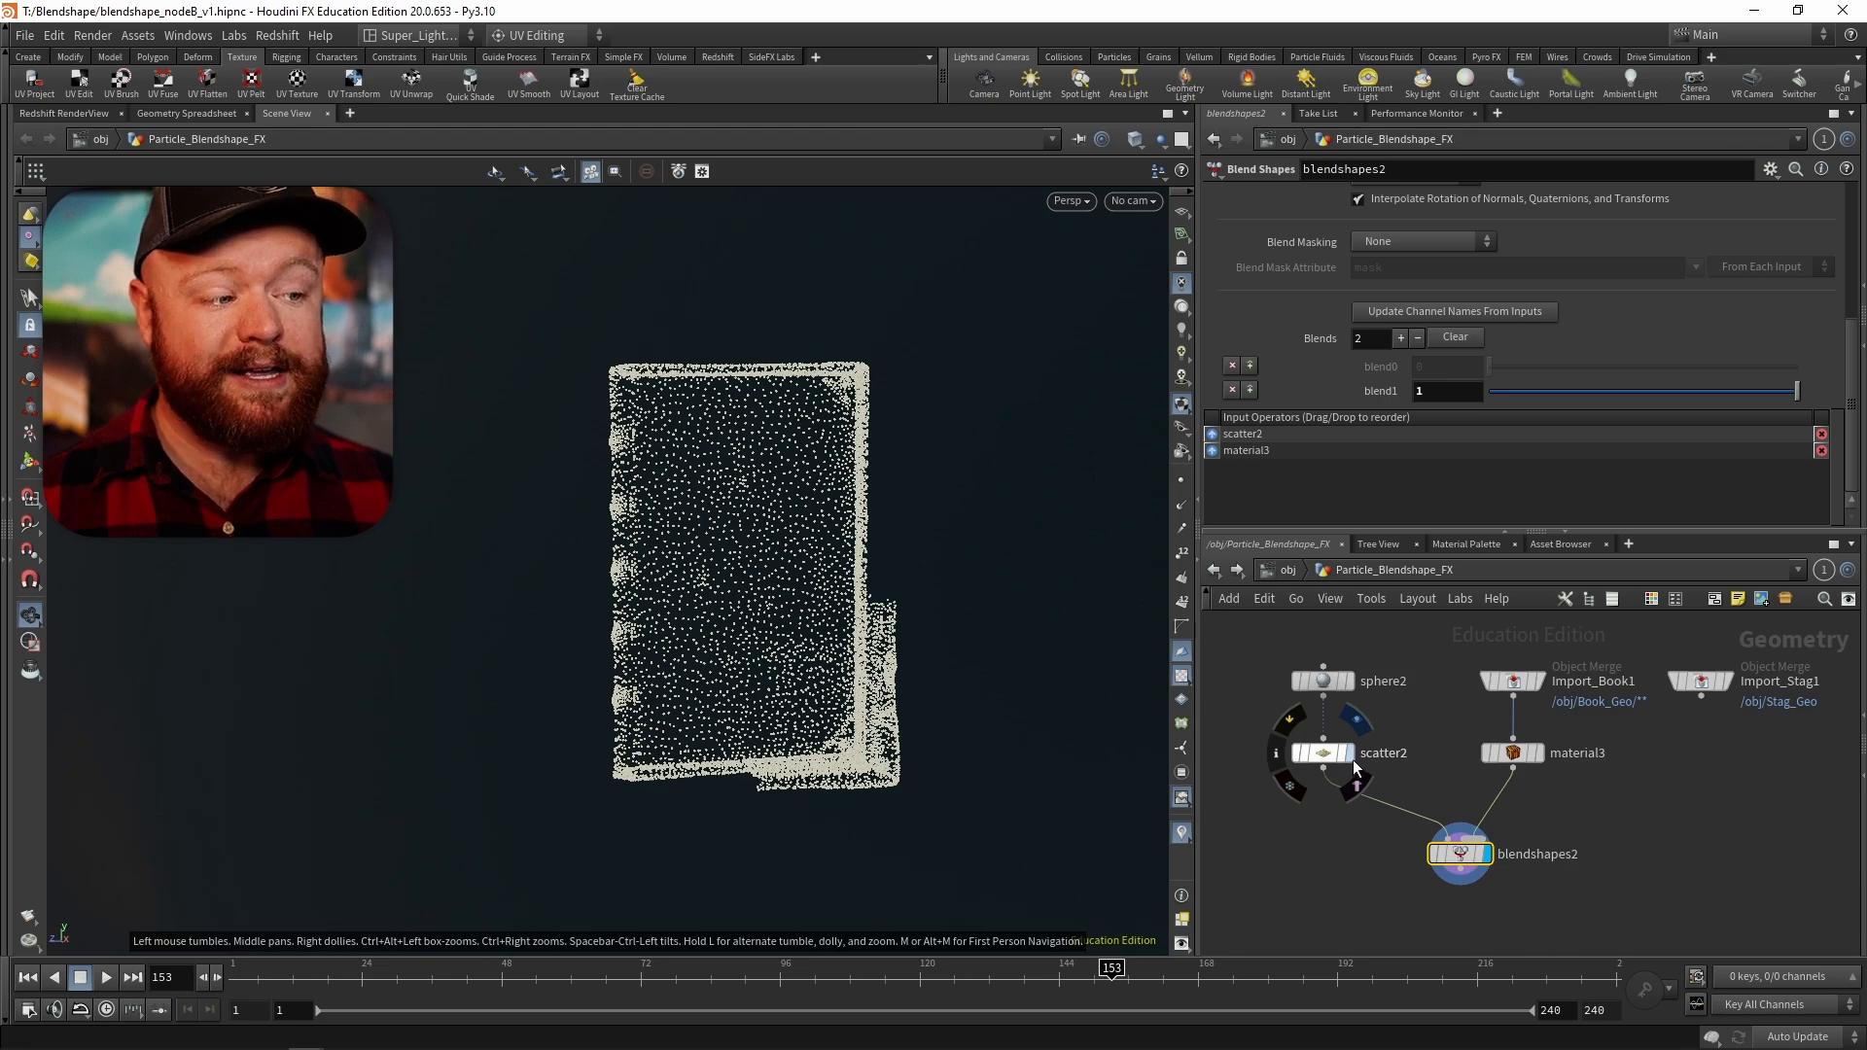
- Display the scattered sphere points and the book model separately to compare the two blend inputs
click(1356, 783)
click(1322, 752)
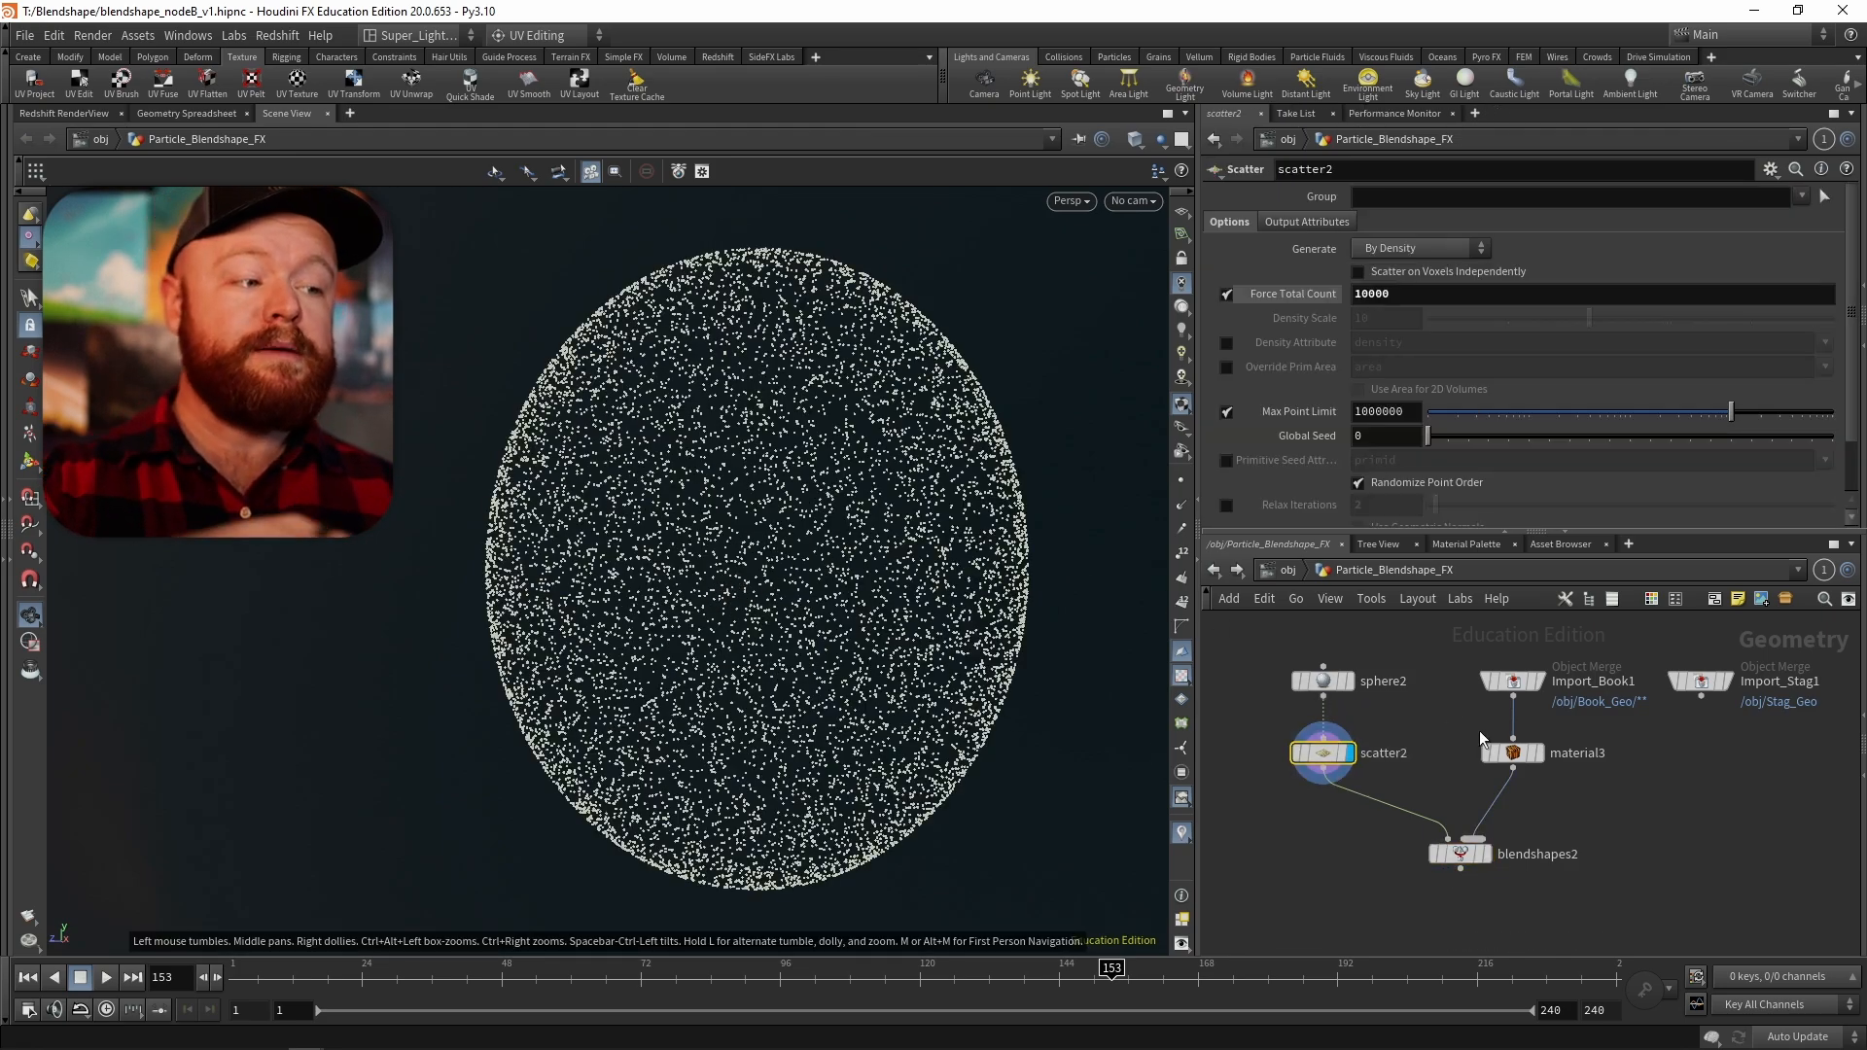
click(1551, 722)
click(1502, 755)
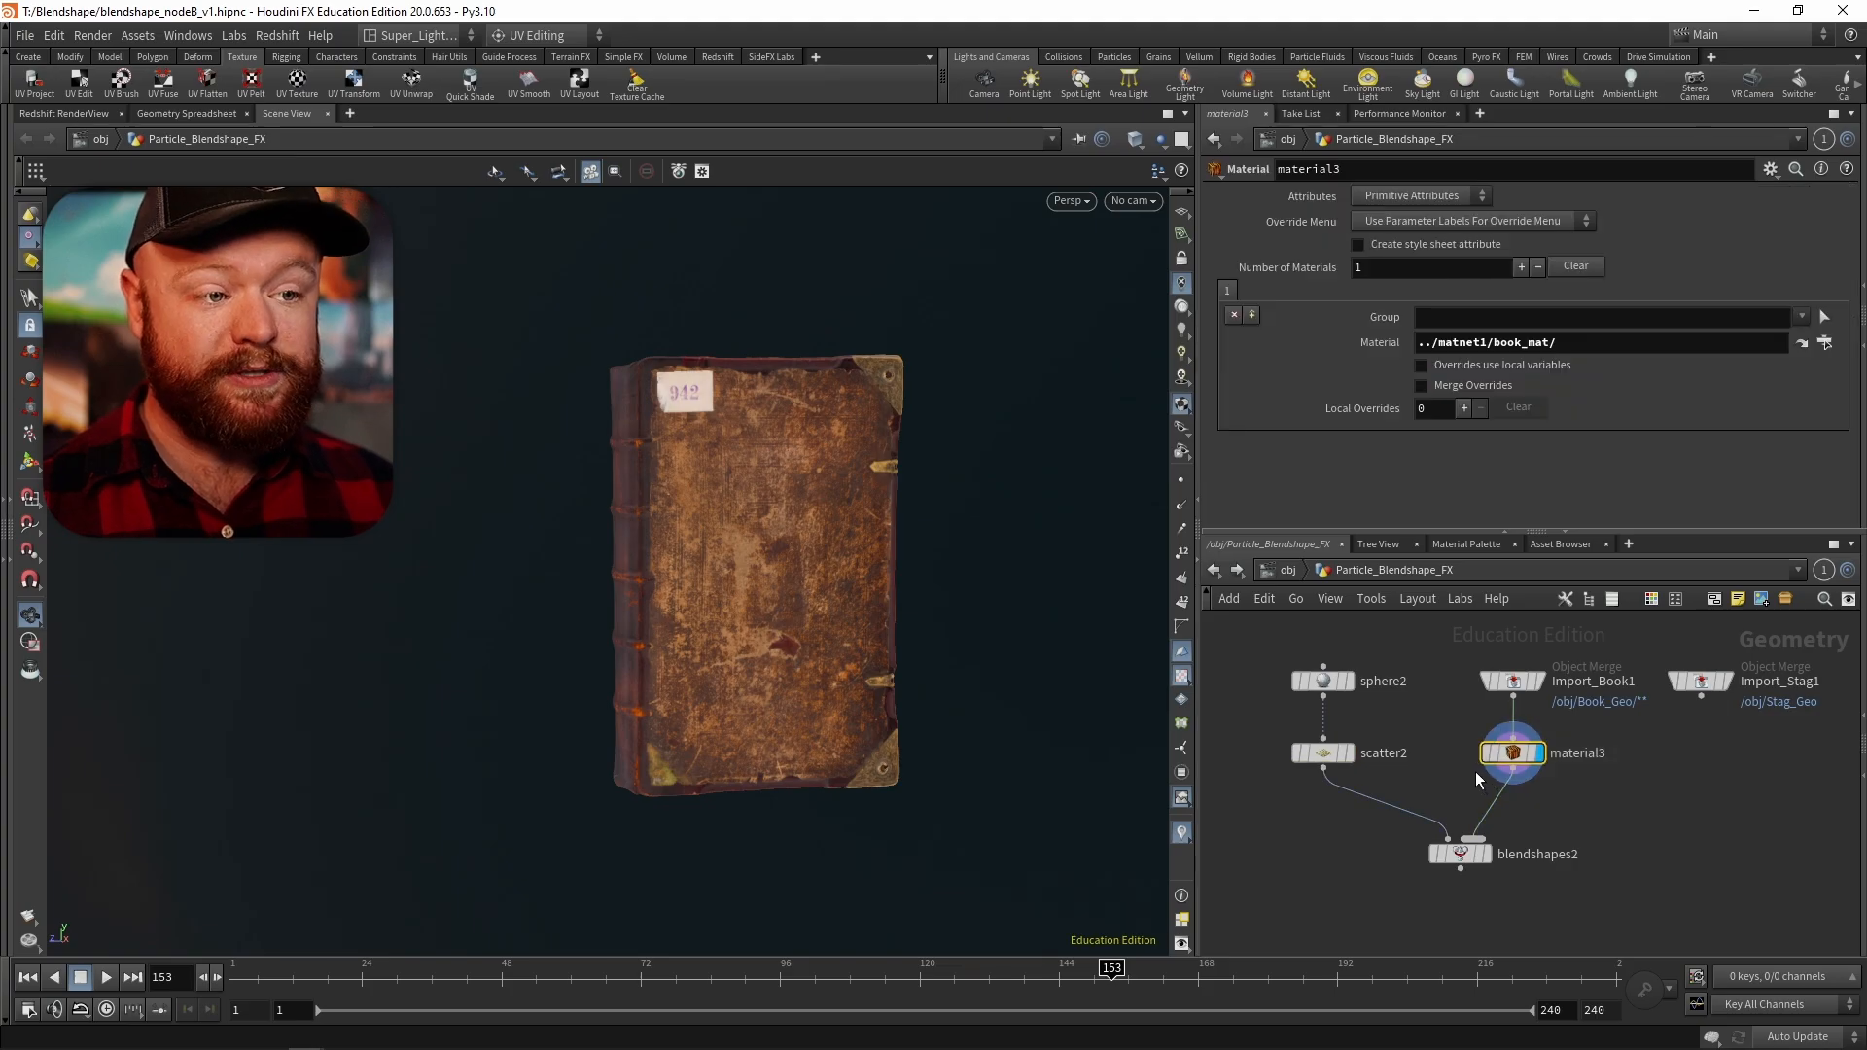
- Show point numbers in the viewport and examine them on the book and on the scattered sphere points
click(1180, 553)
right_drag(763, 616, 814, 628)
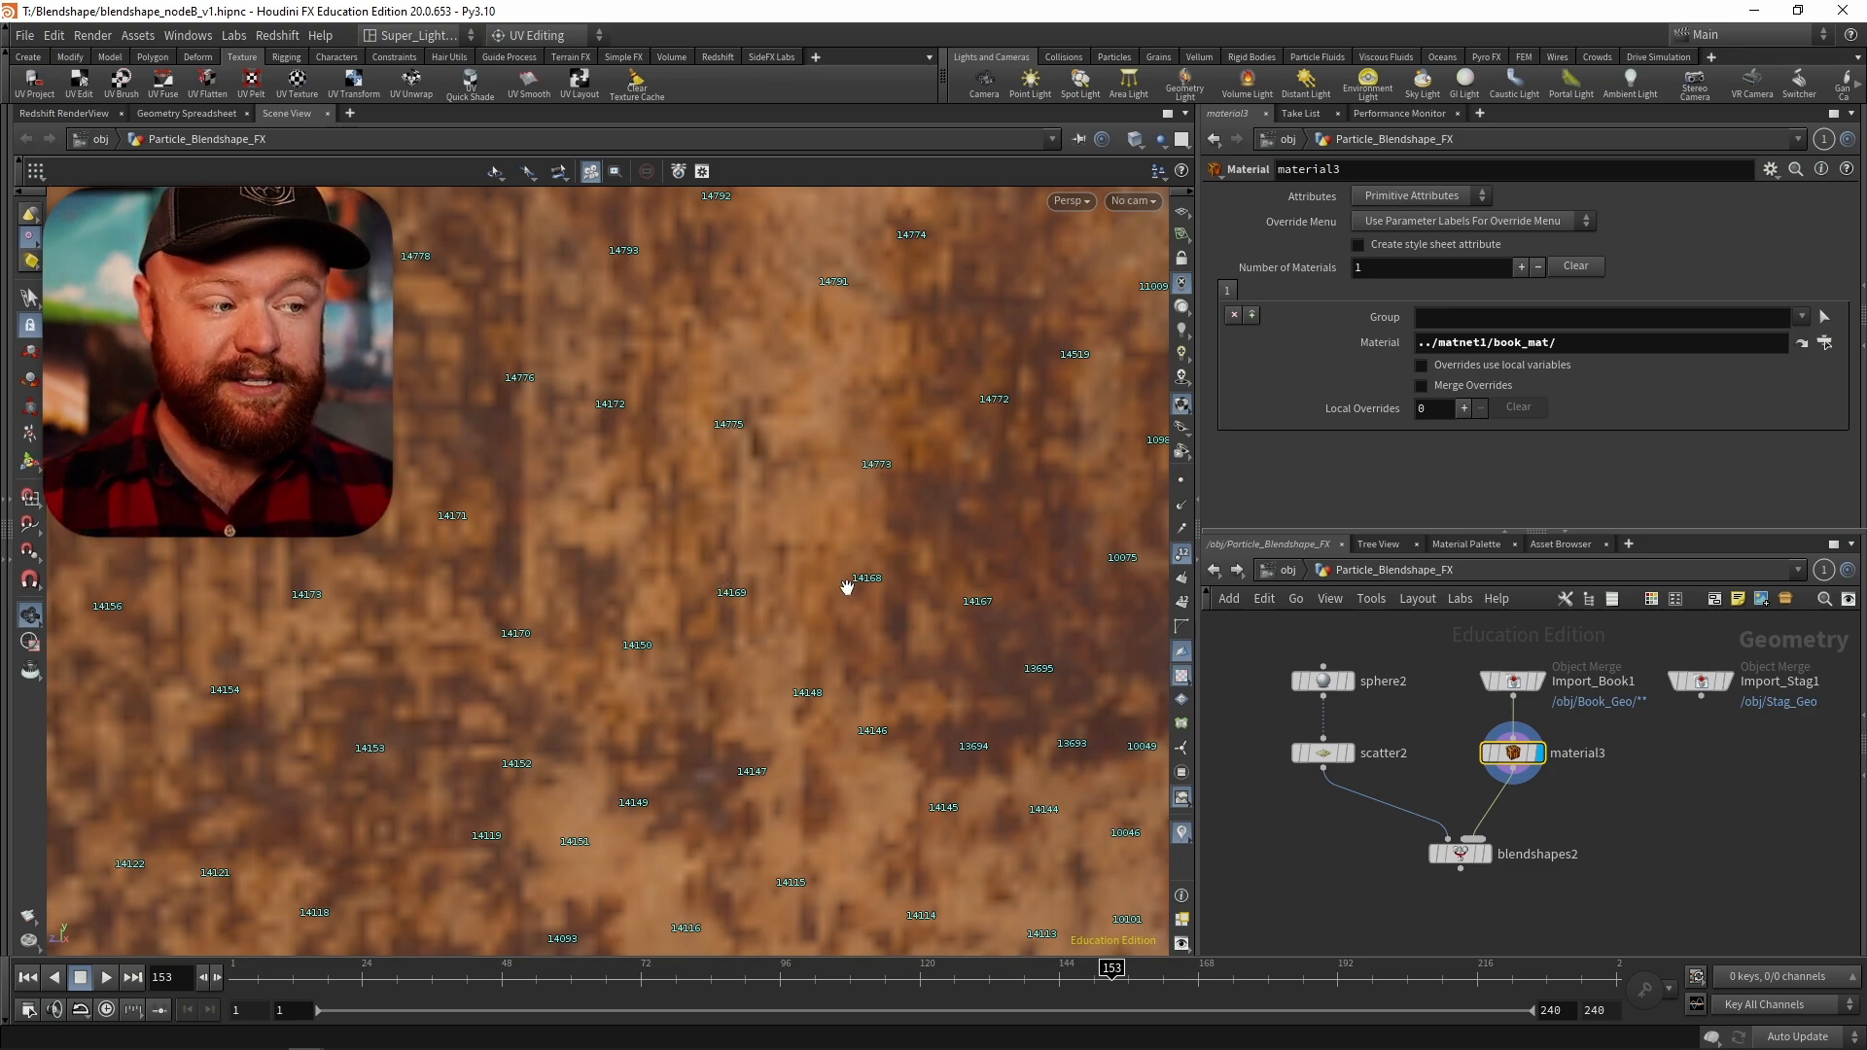
middle_drag(1391, 721, 1477, 714)
mouse_move(1409, 748)
click(1449, 718)
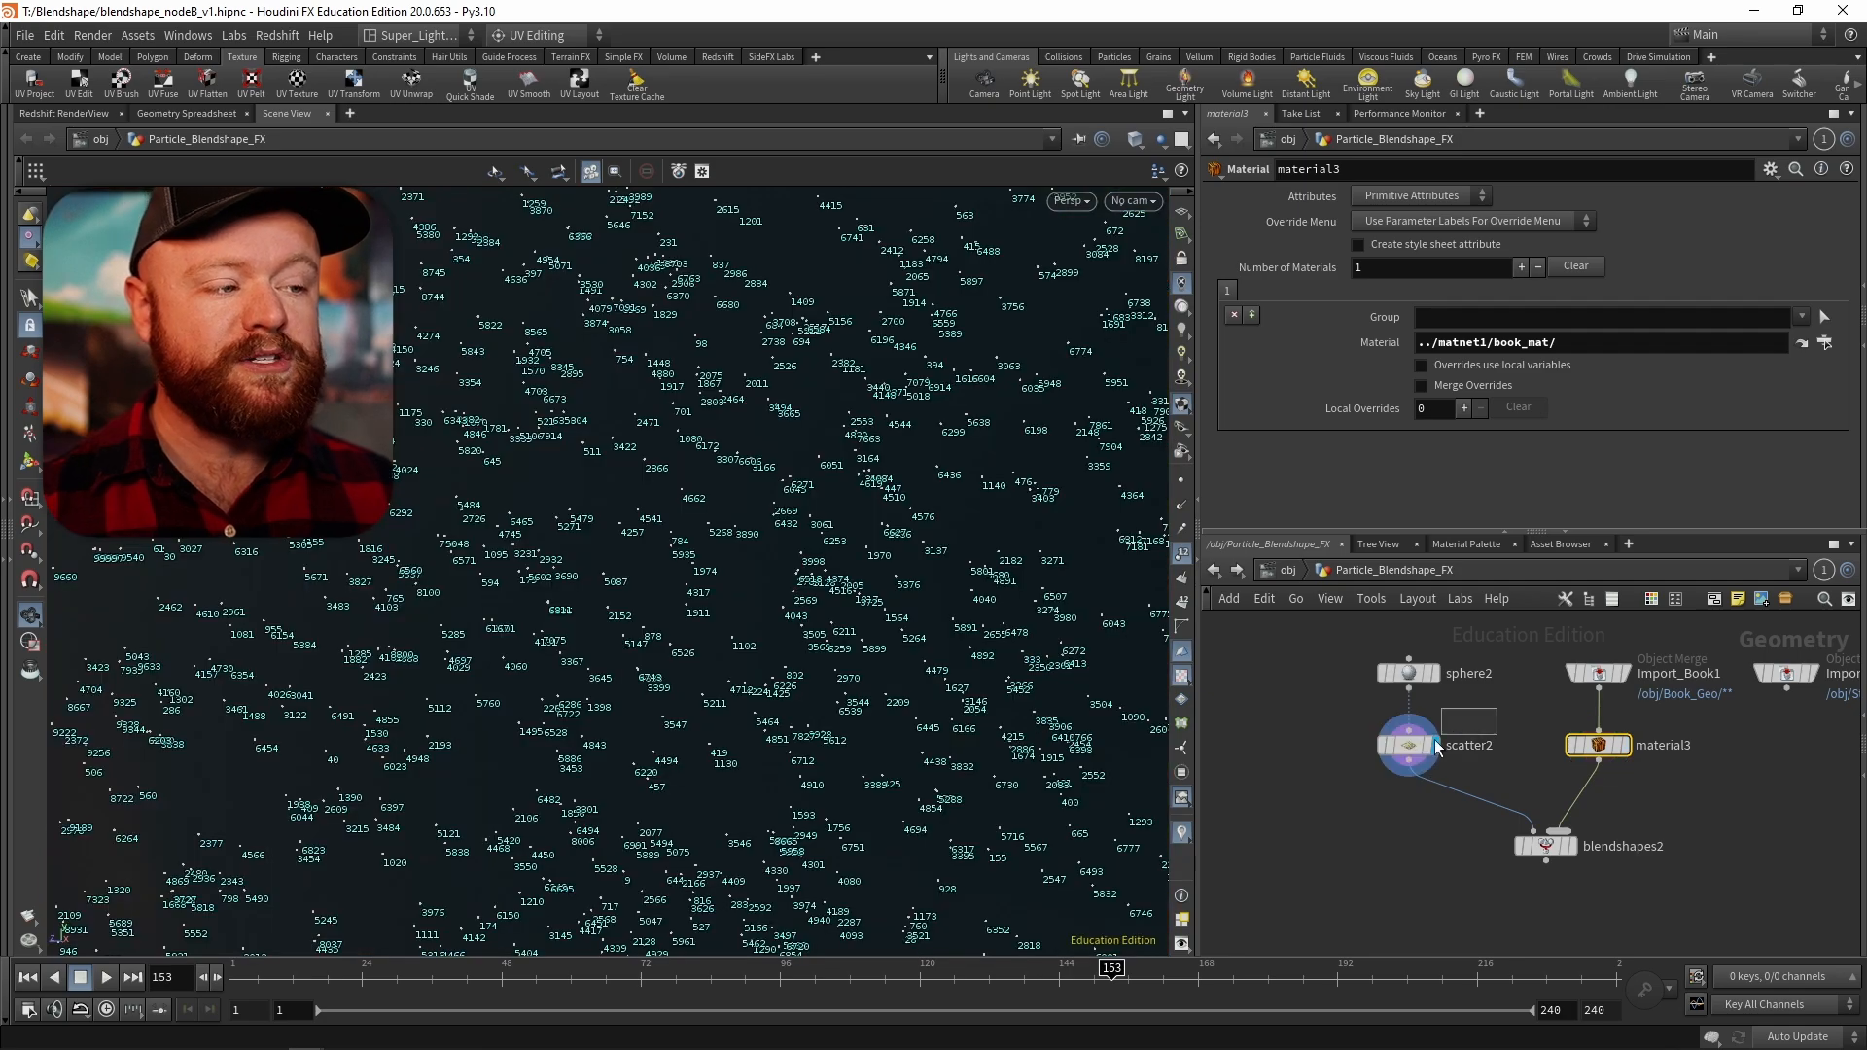
click(1407, 744)
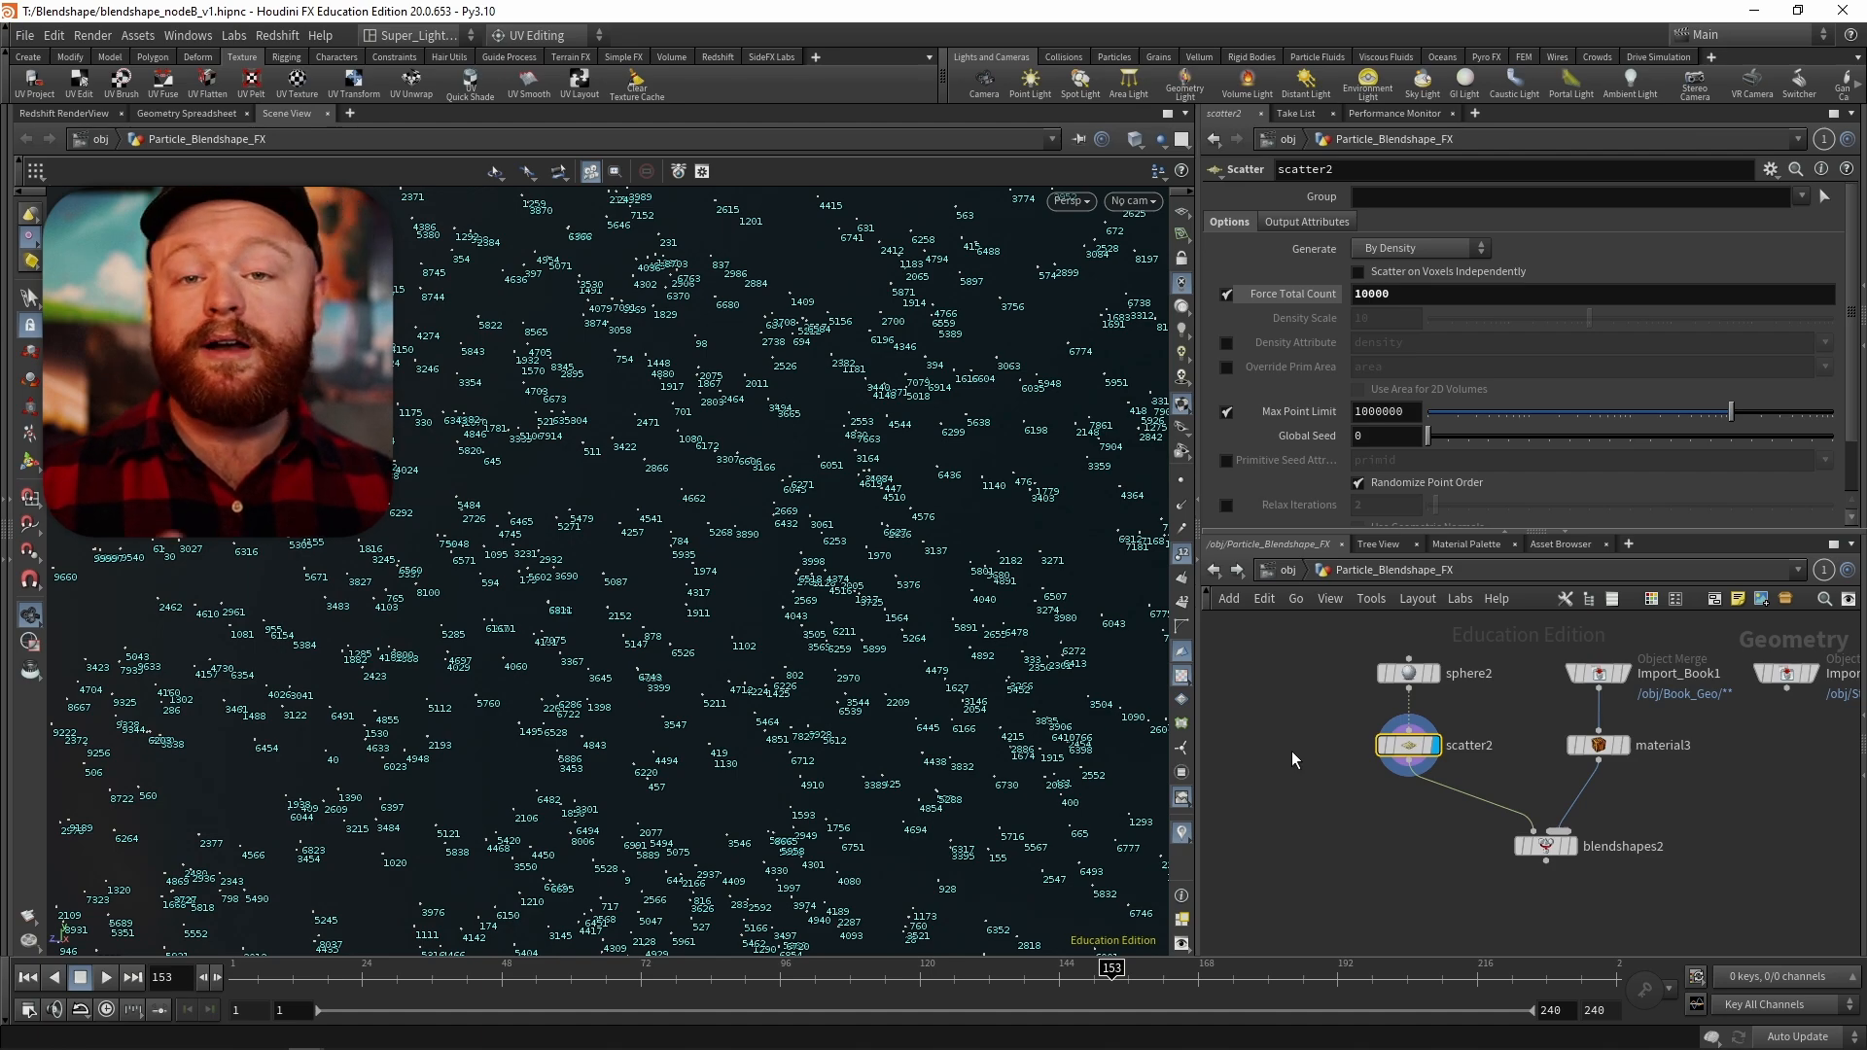
- Check the point counts of material3 and scatter2 in their node information
key(Down)
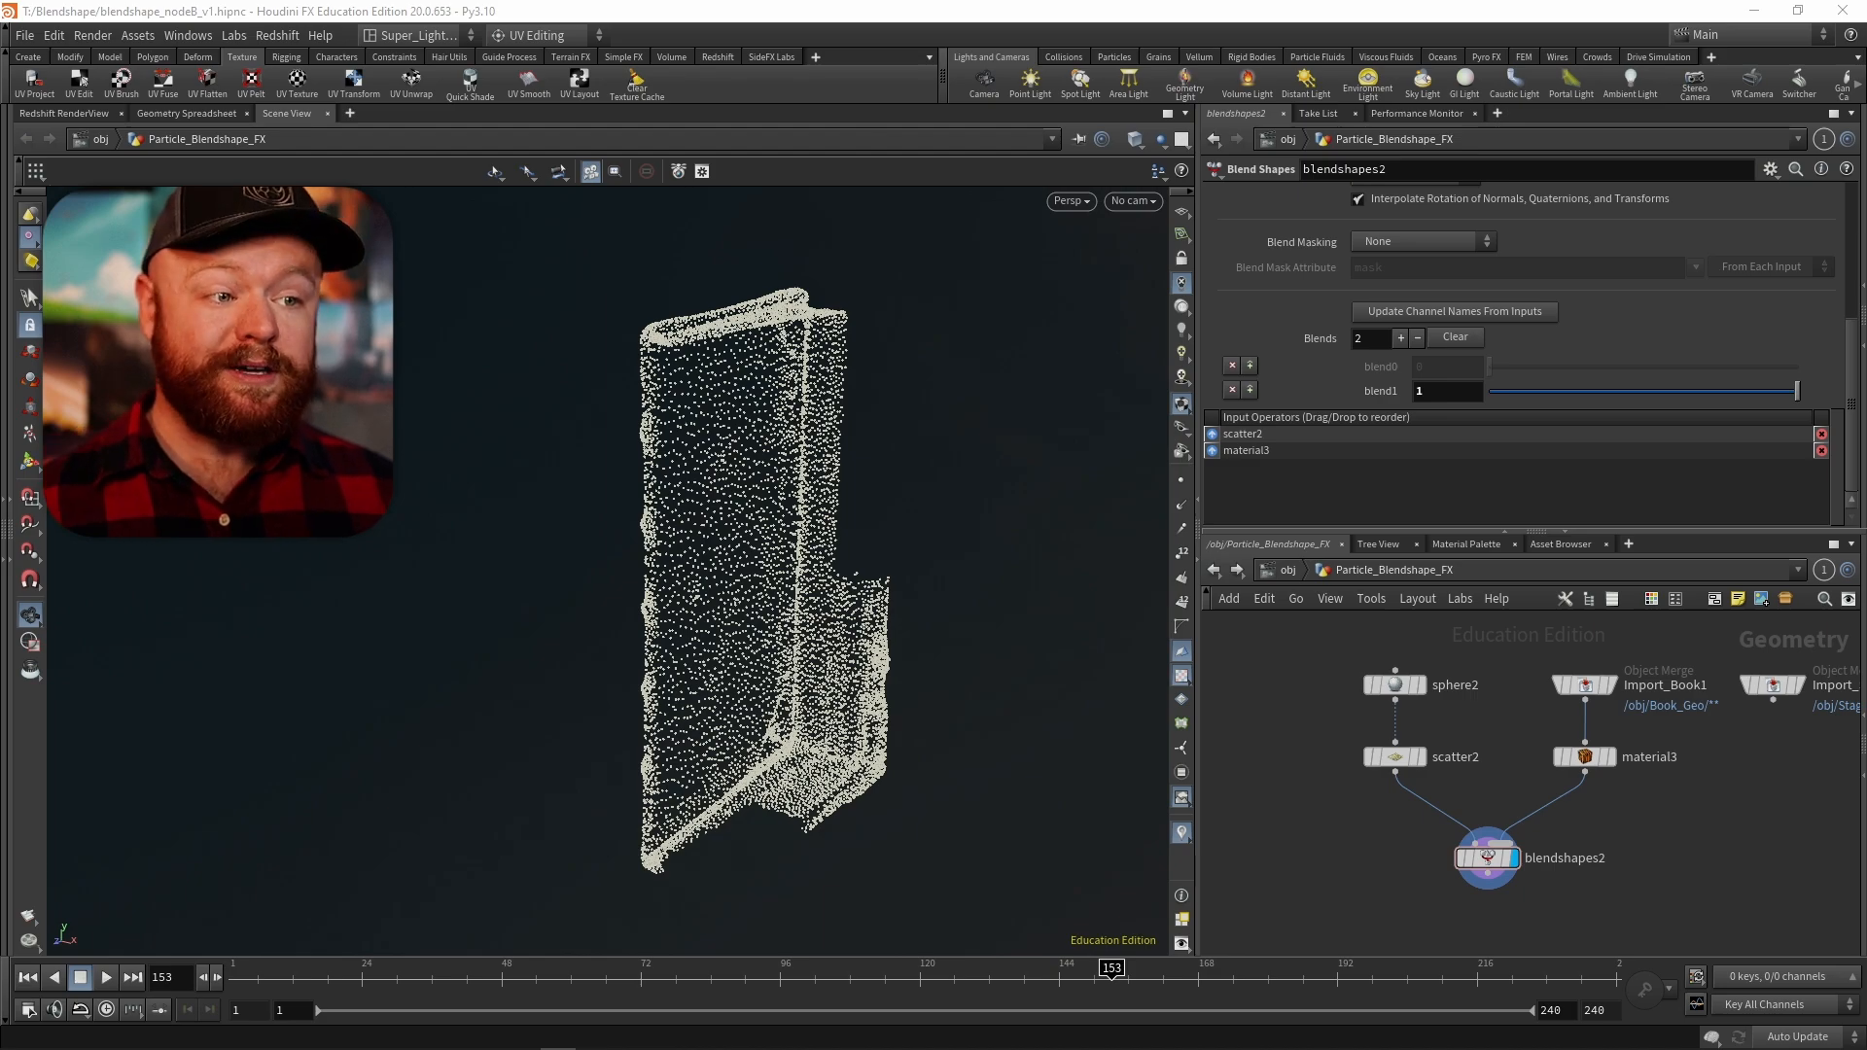
middle_drag(1579, 760, 1486, 690)
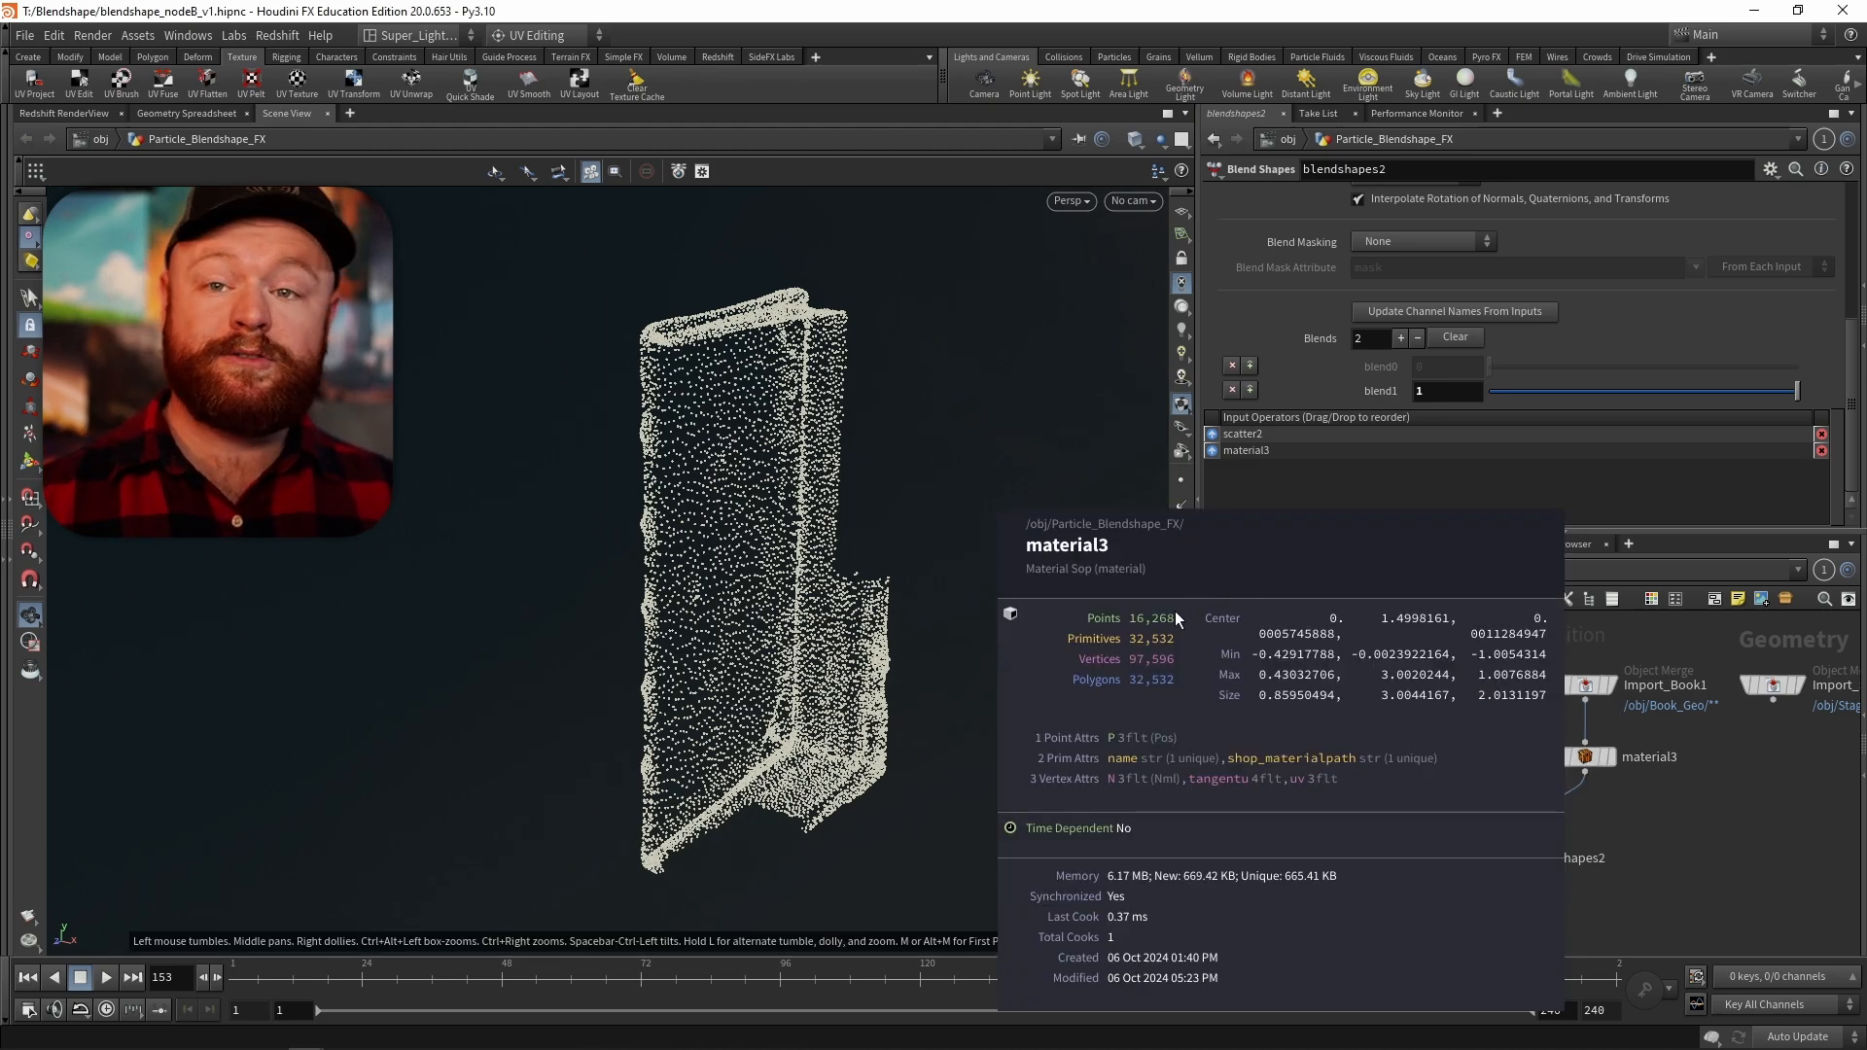
middle_drag(1174, 610, 1425, 675)
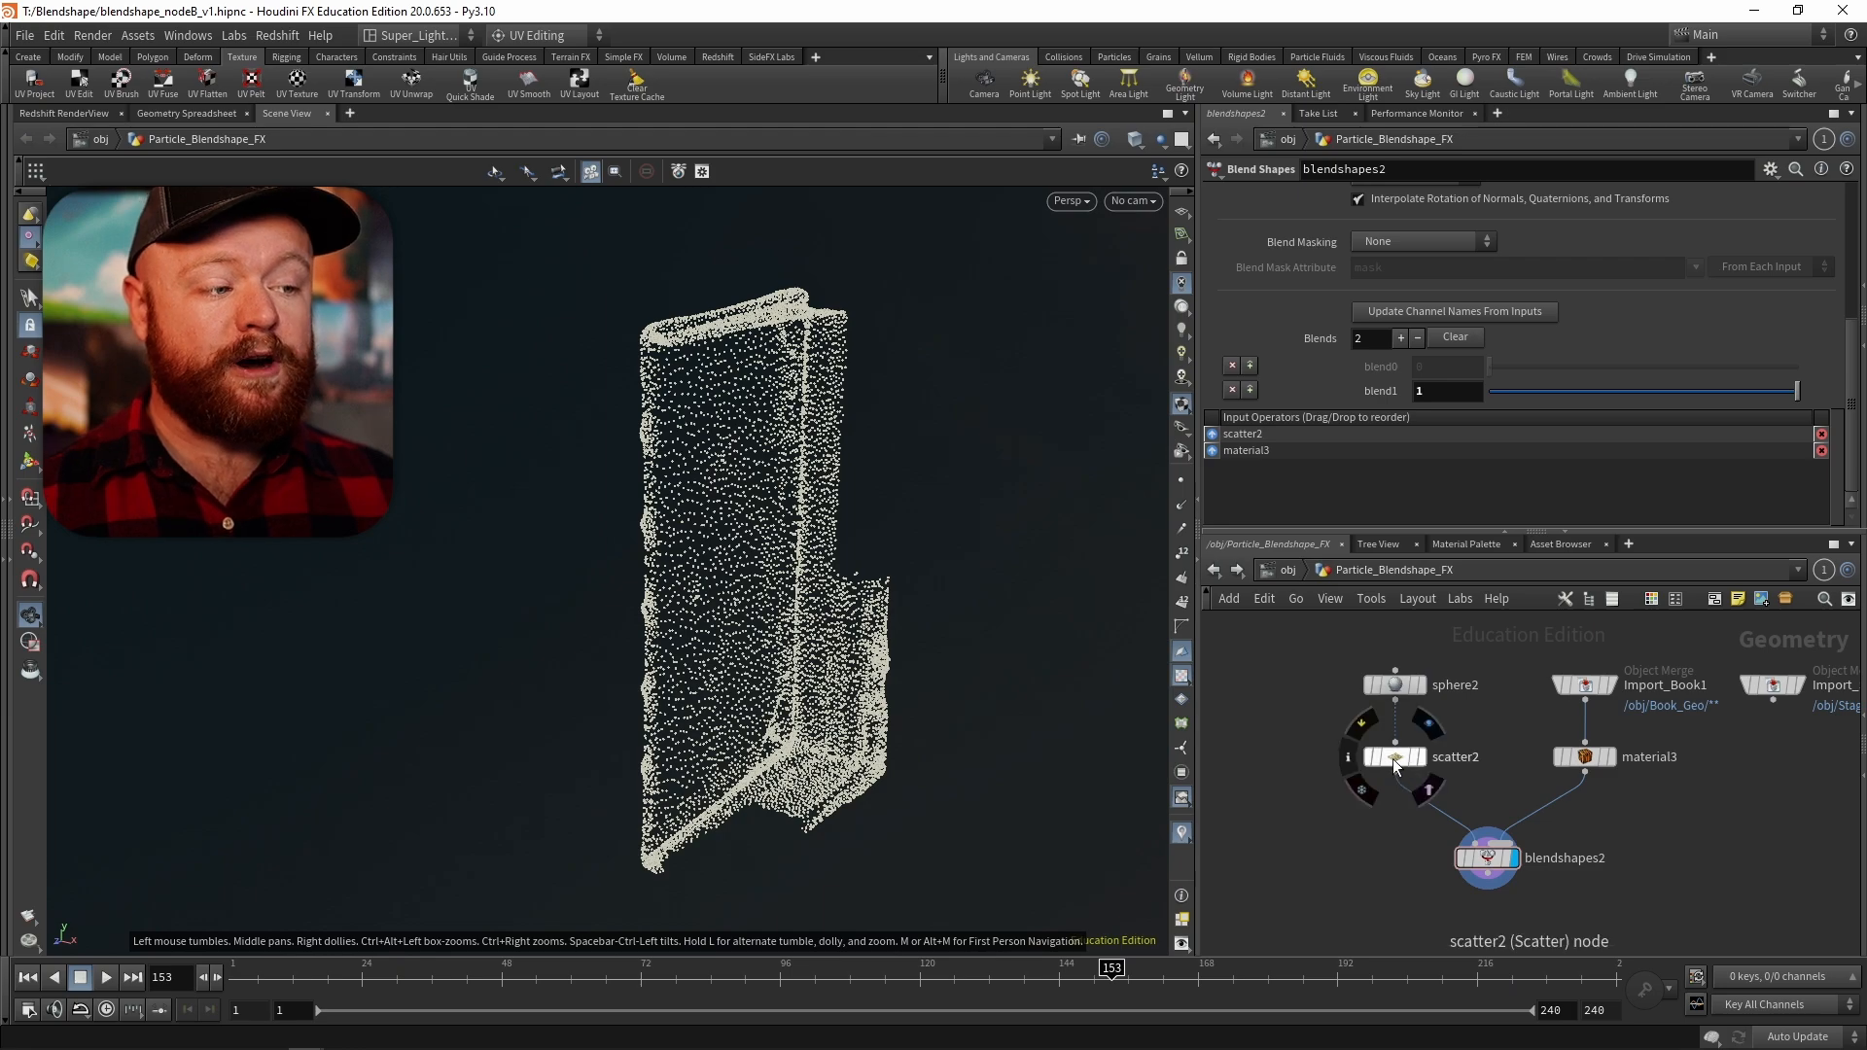
middle_drag(1393, 758, 1402, 763)
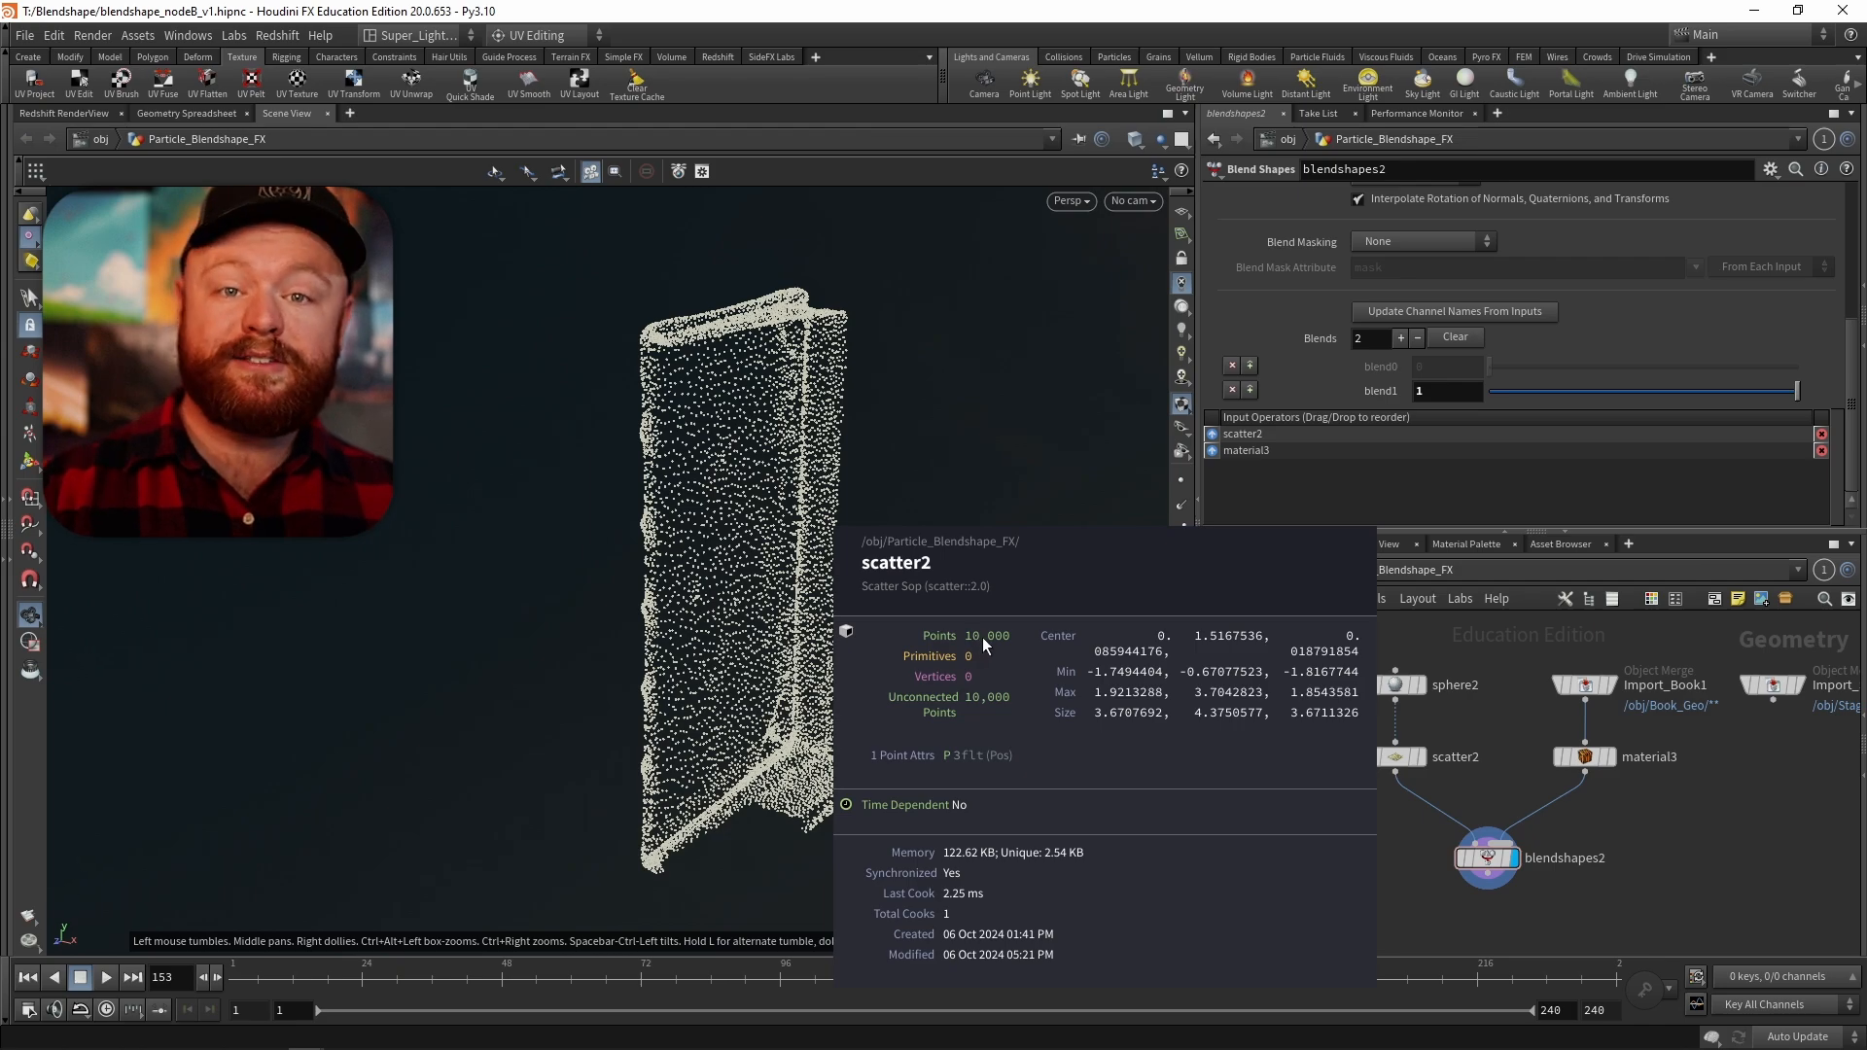
middle_drag(982, 638, 992, 632)
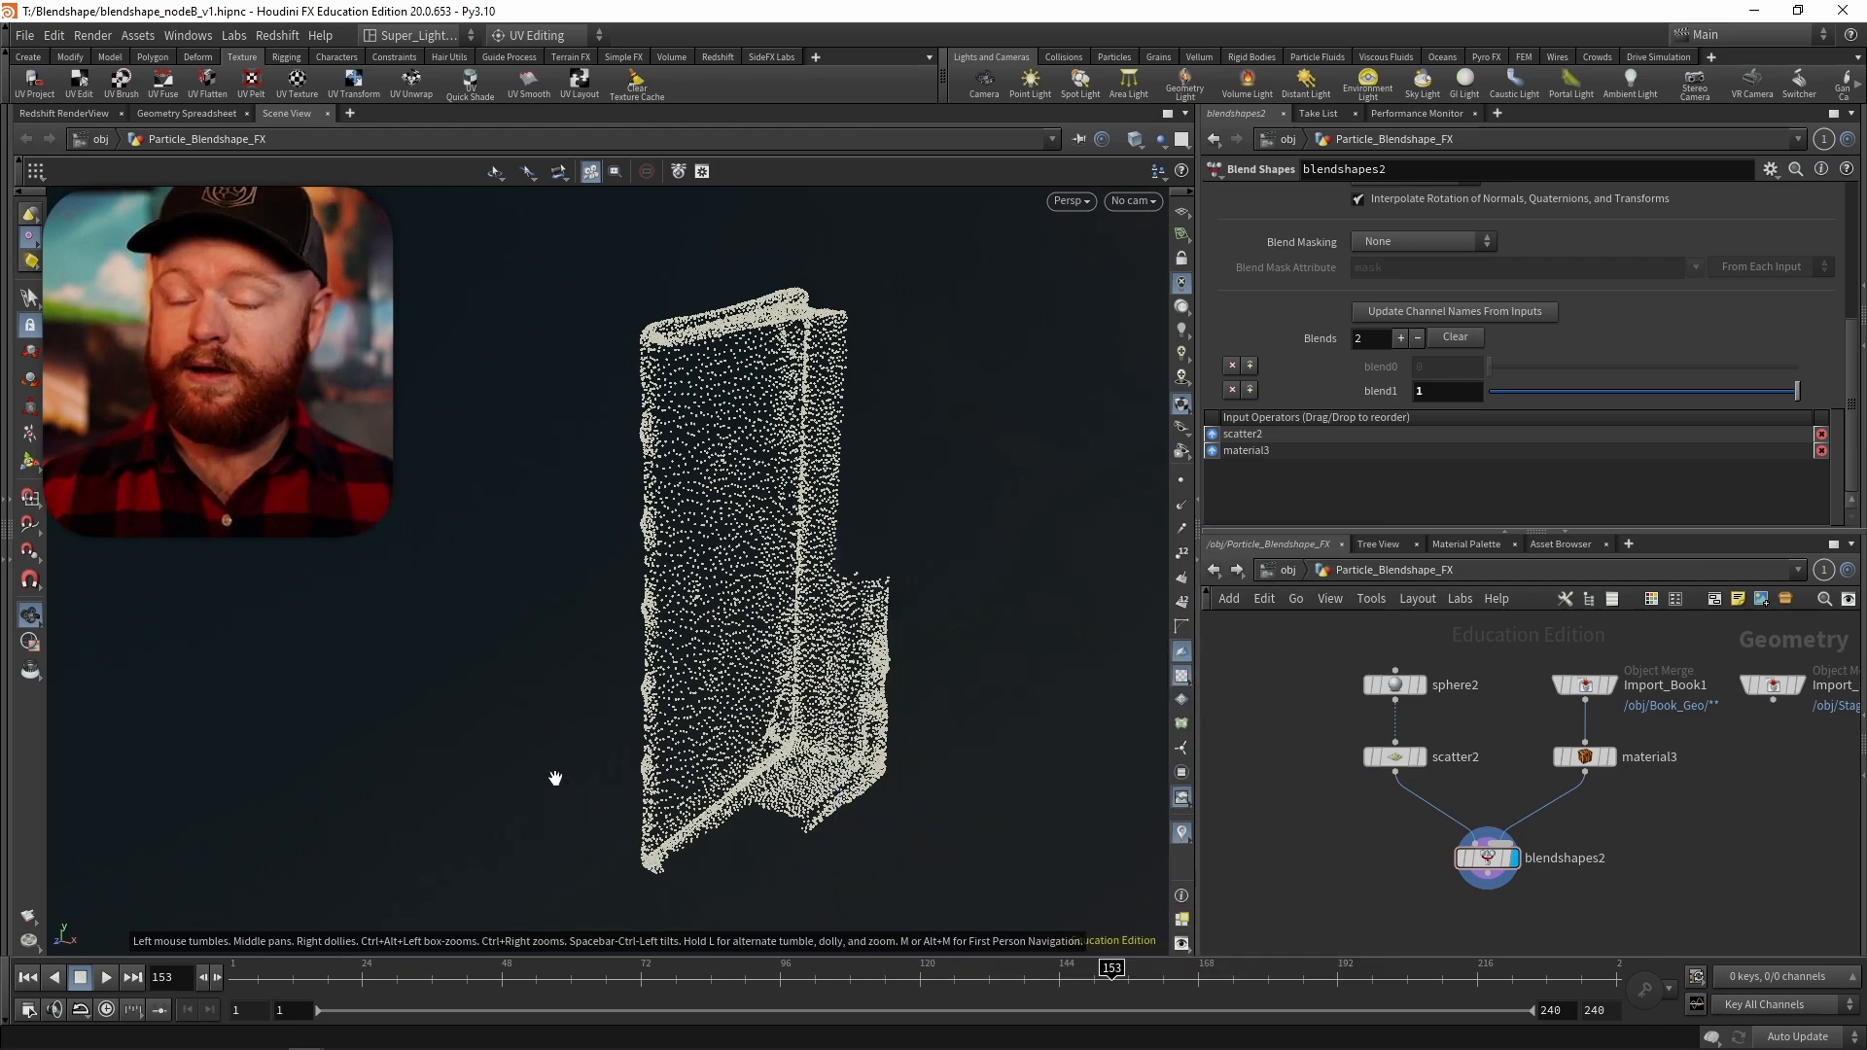
- Alternate the displayed output between material3 and scatter2, finishing on material3
click(1607, 757)
click(1594, 756)
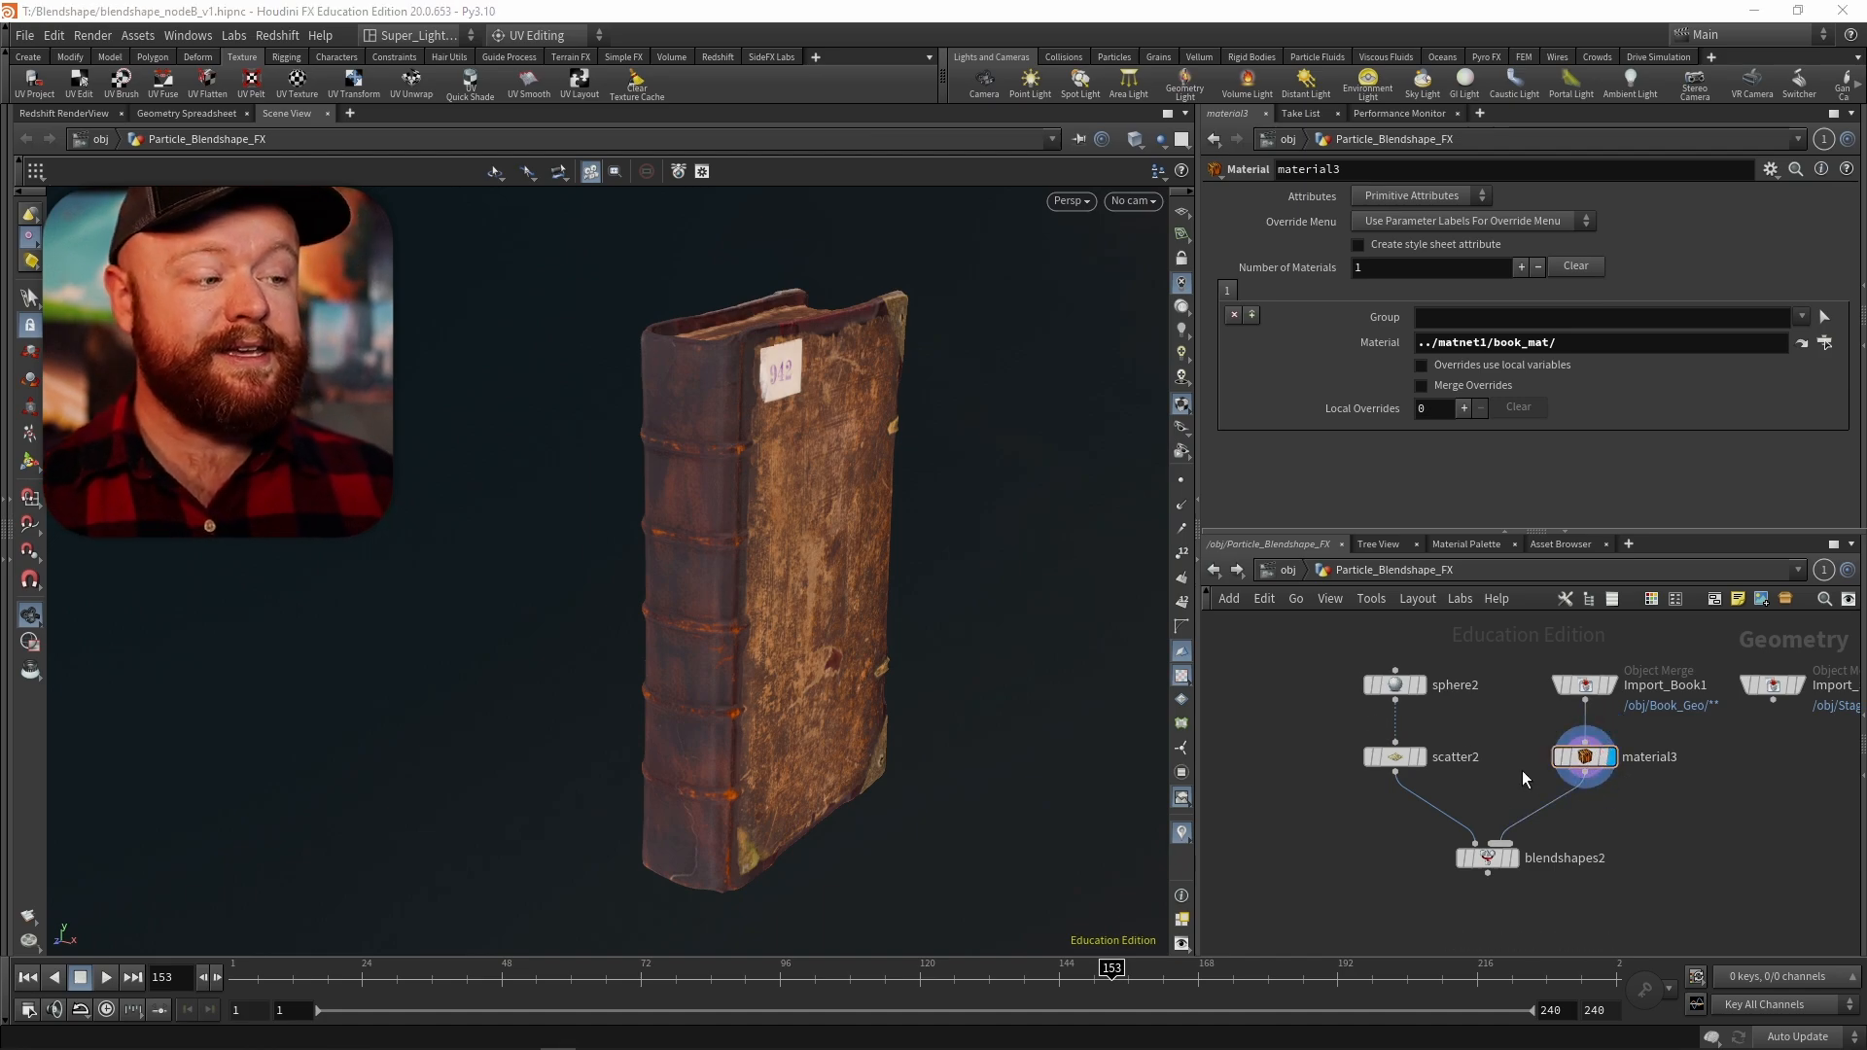
click(1429, 782)
click(1429, 782)
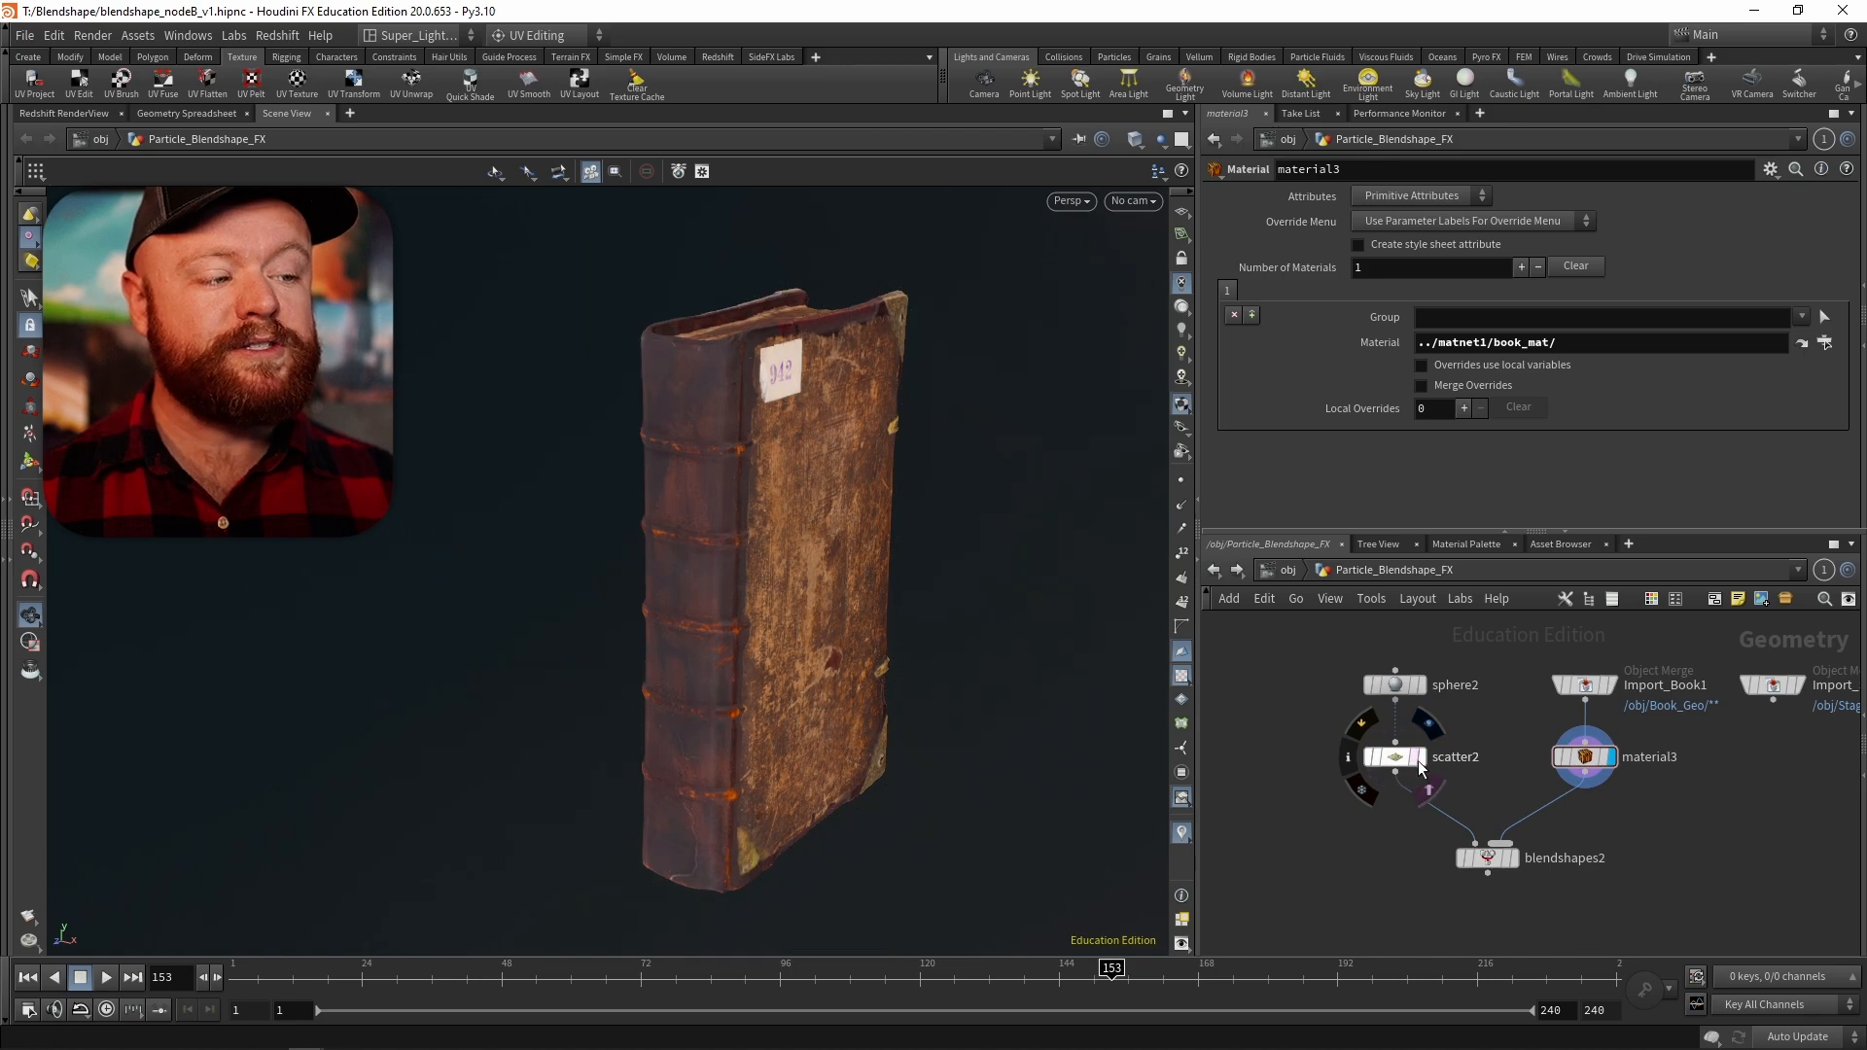
drag(1400, 755, 1408, 760)
click(1419, 760)
click(1426, 729)
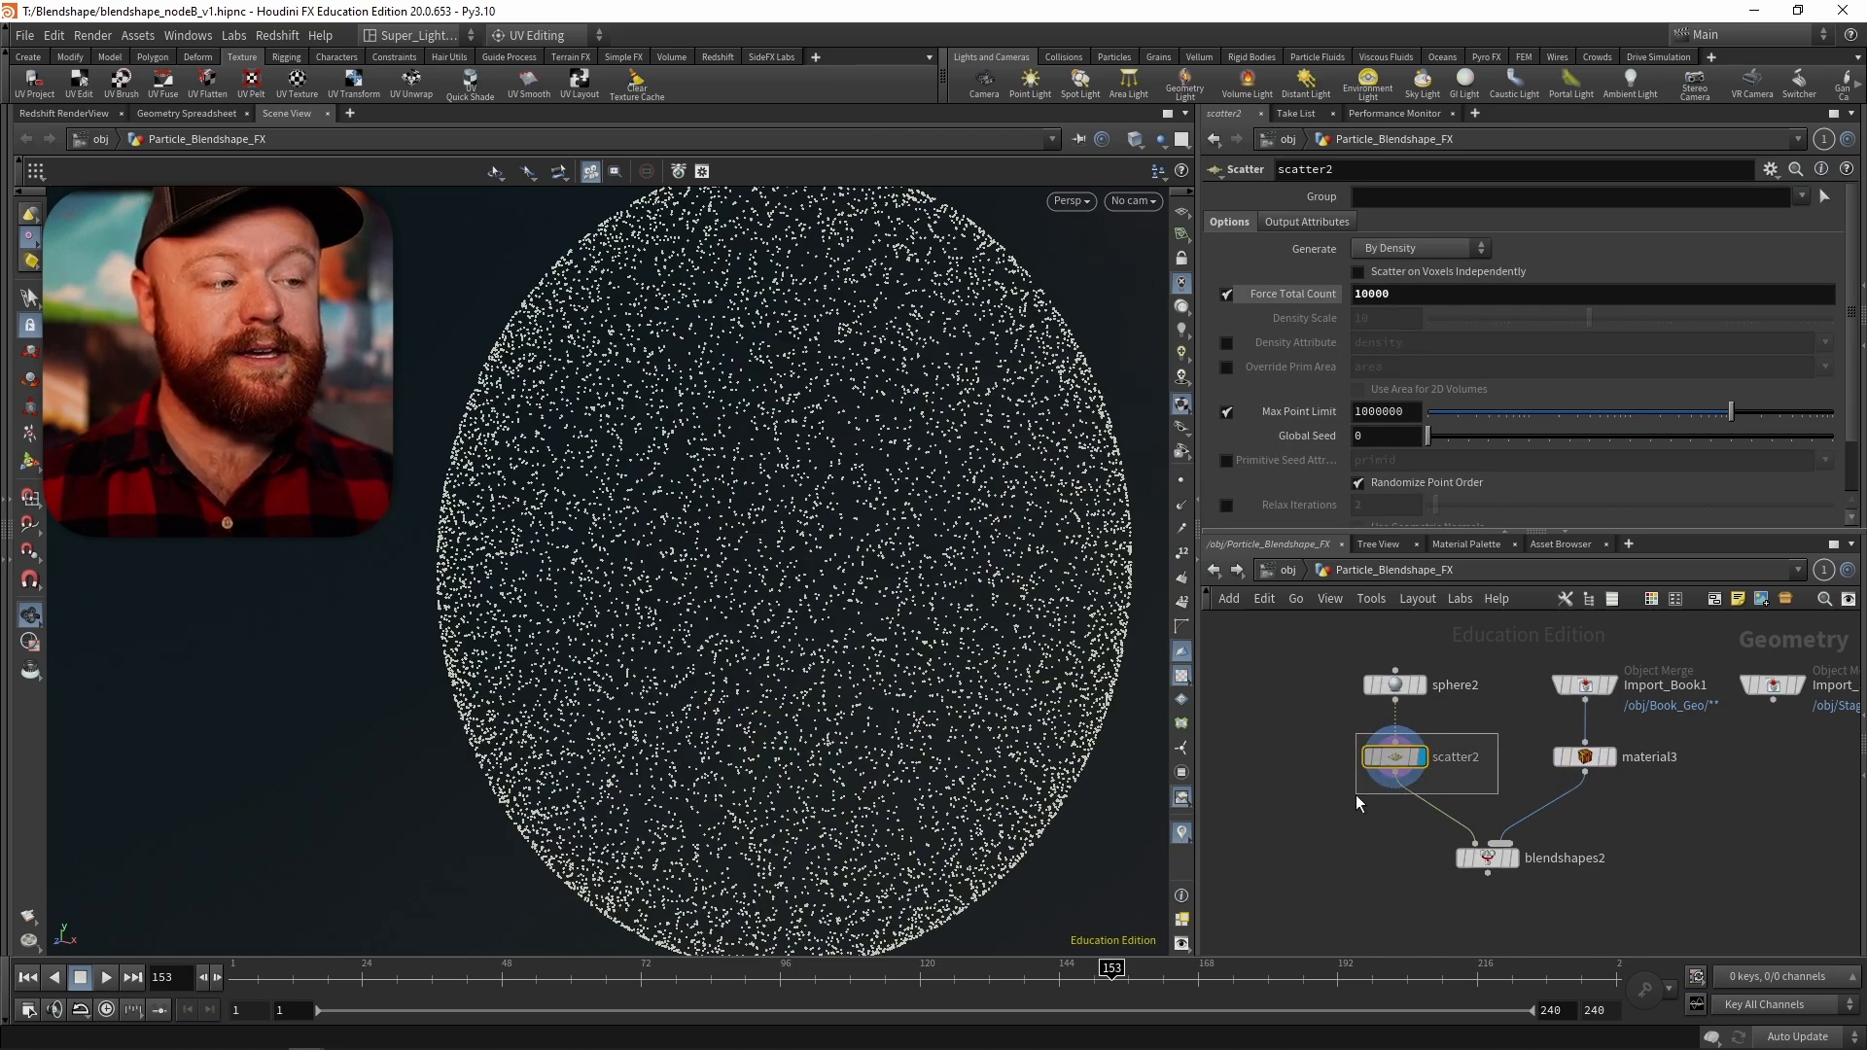
click(1609, 757)
click(1583, 758)
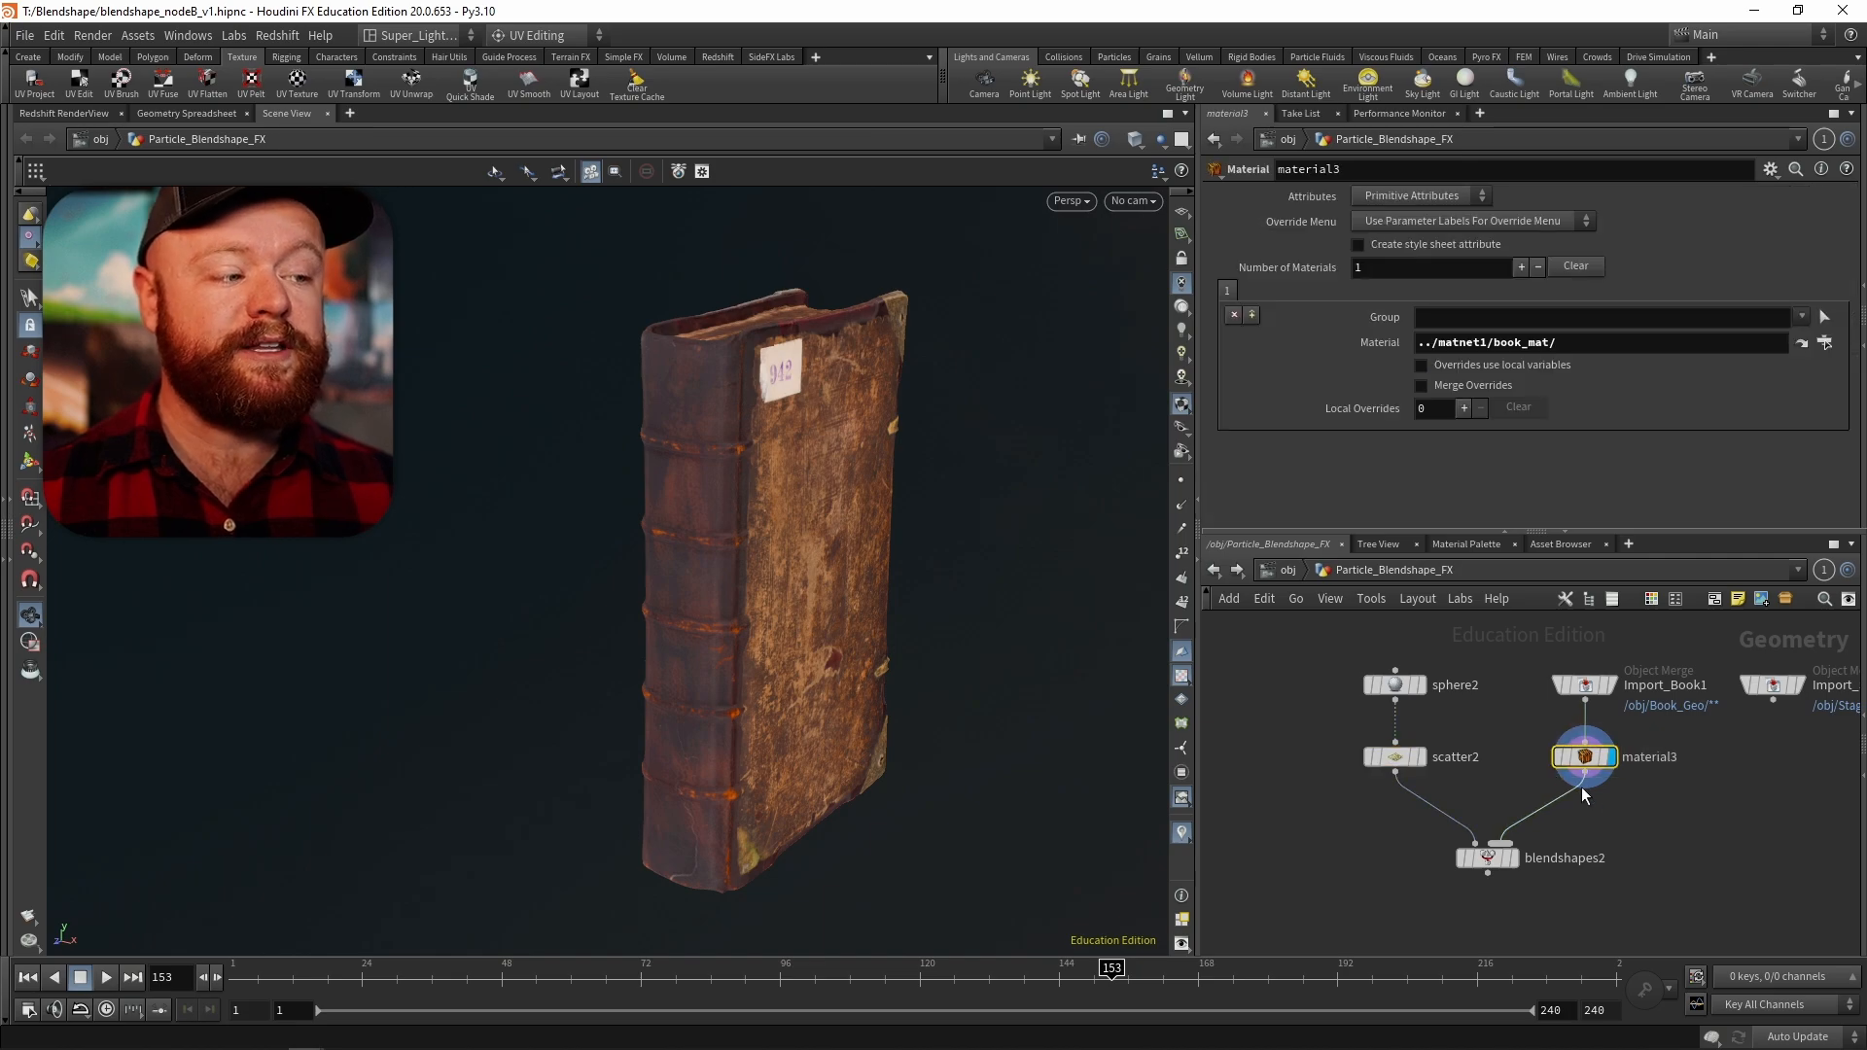
- Insert a Sort node between material3 and the Blend Shapes node
key(Tab)
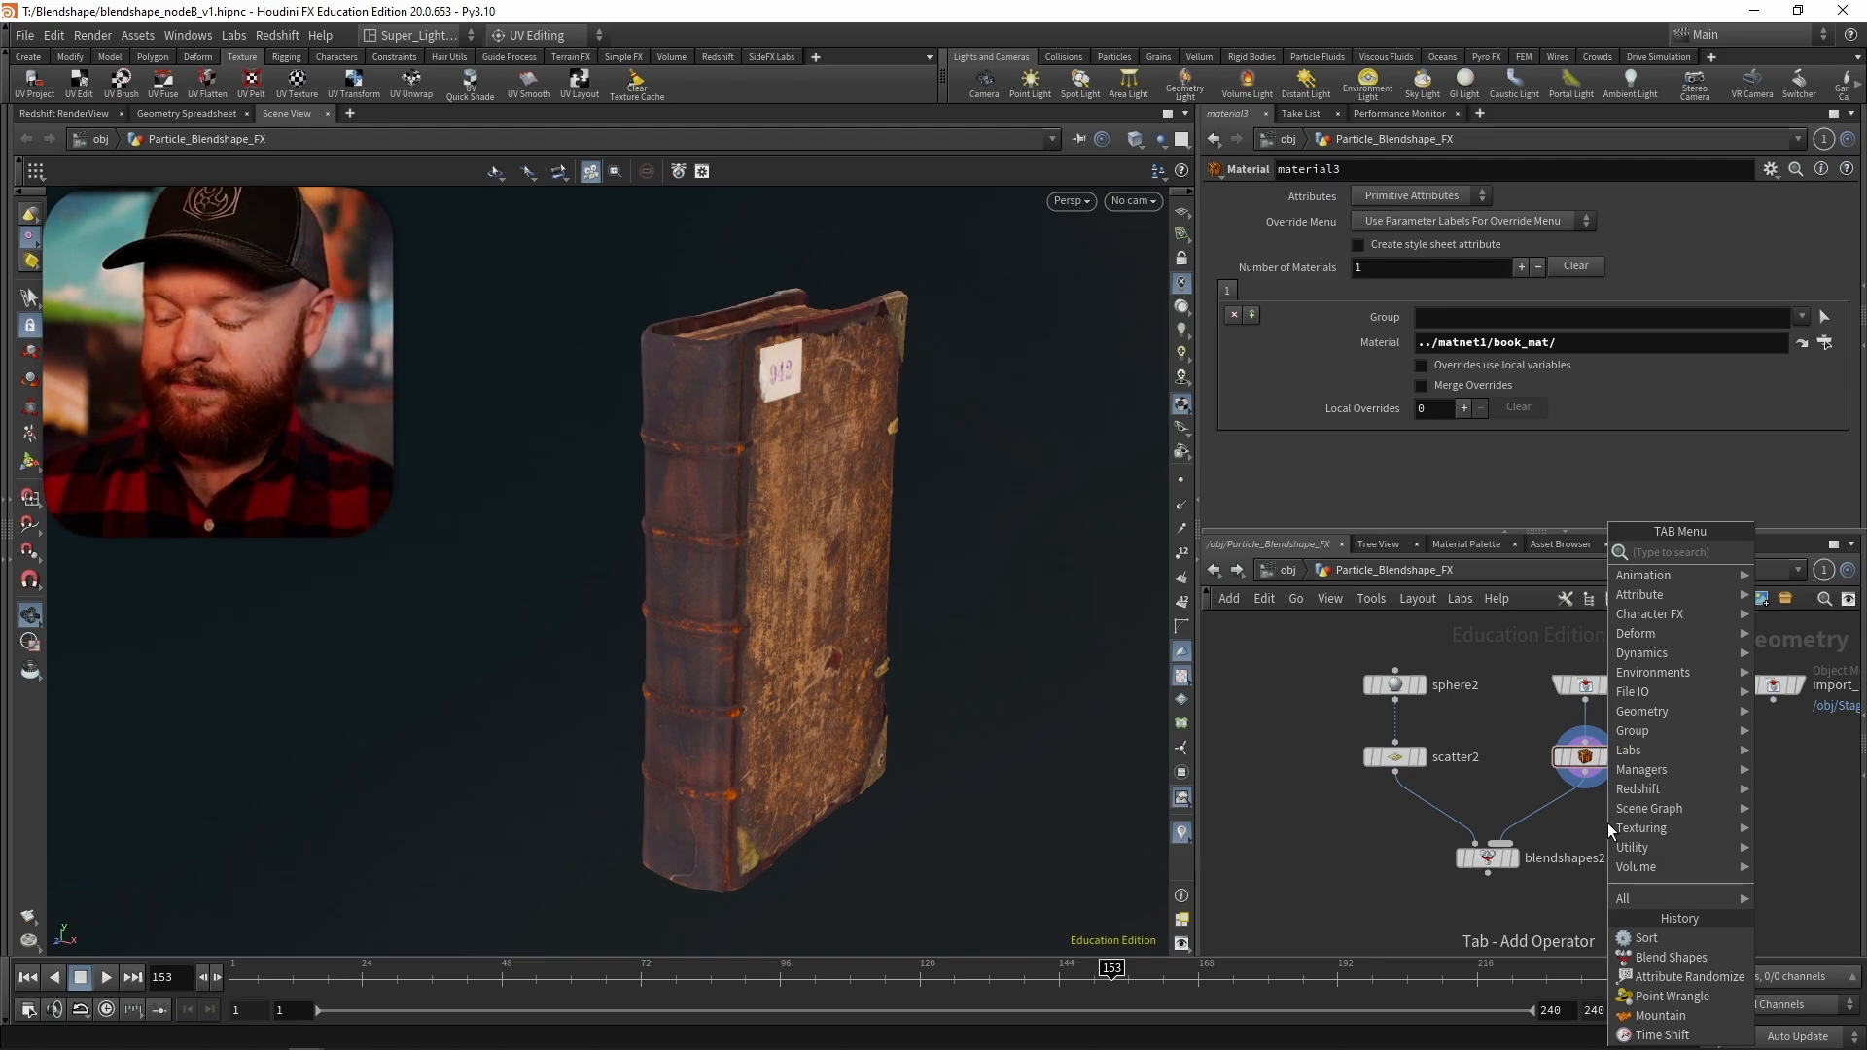
text(sort)
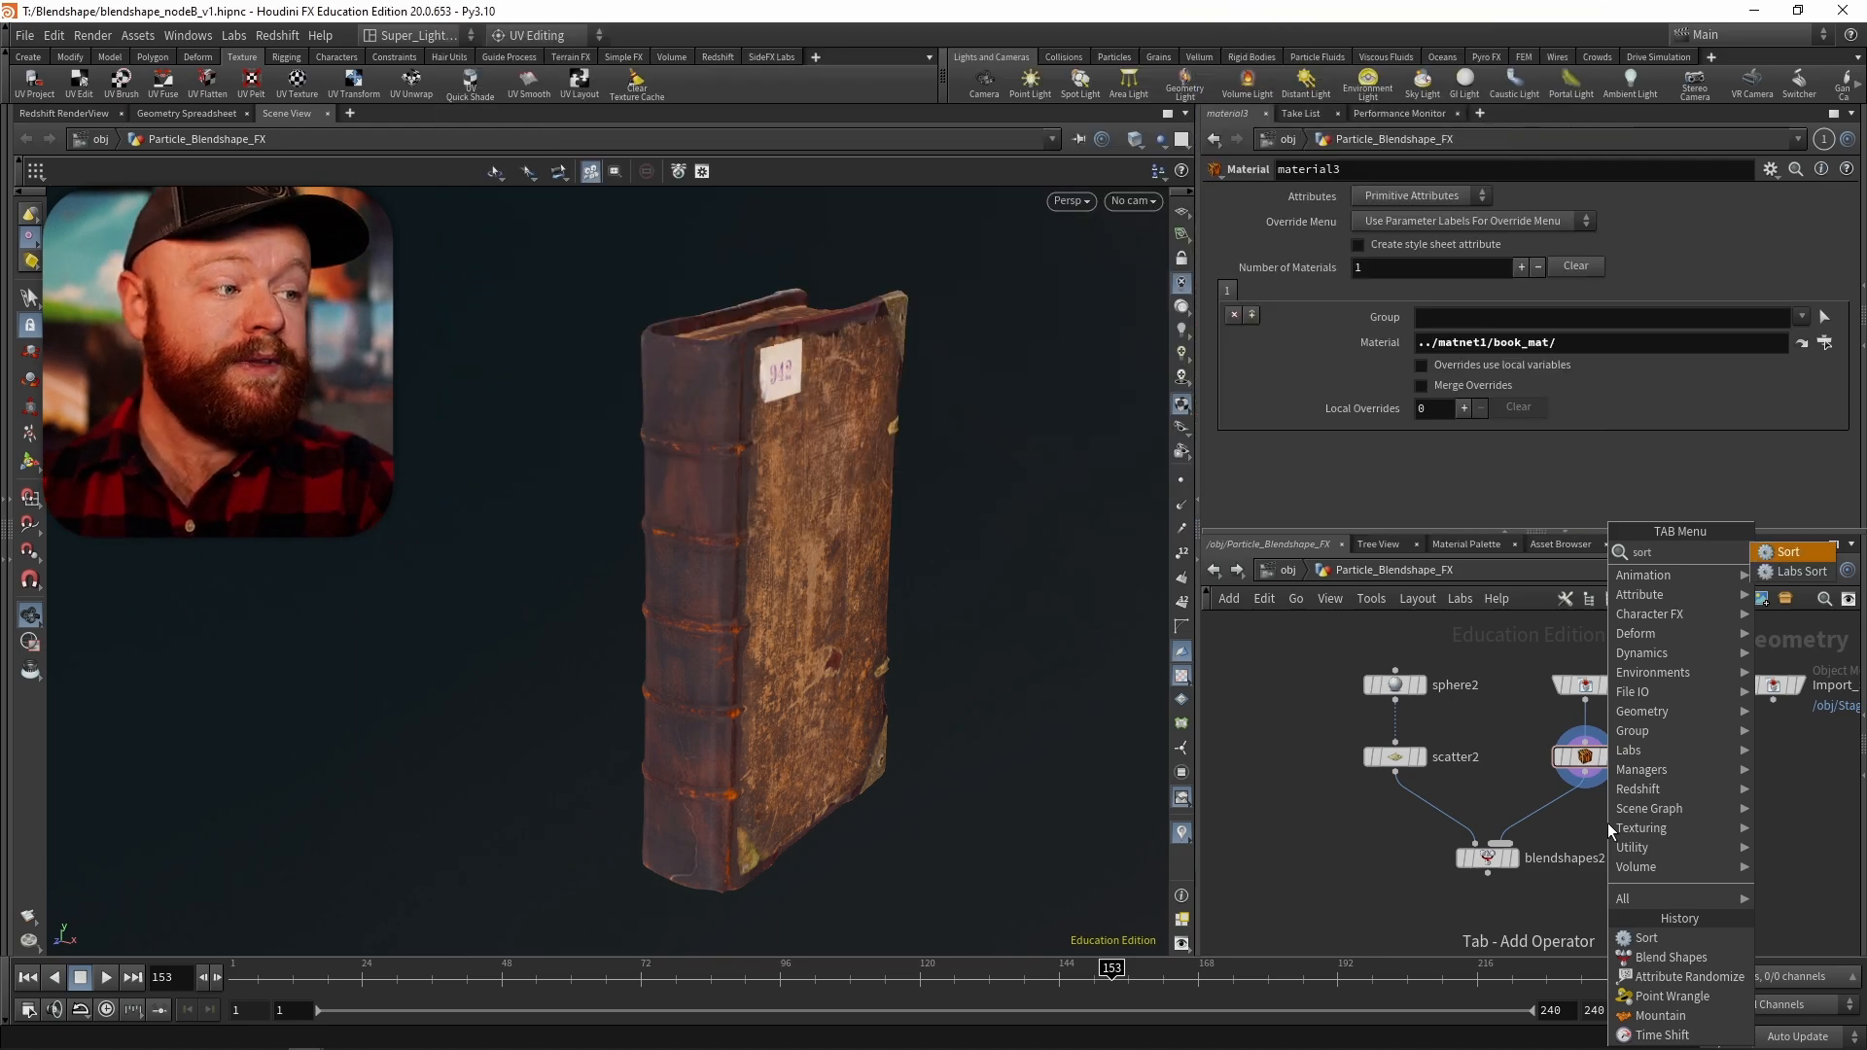
key(Return)
click(1607, 822)
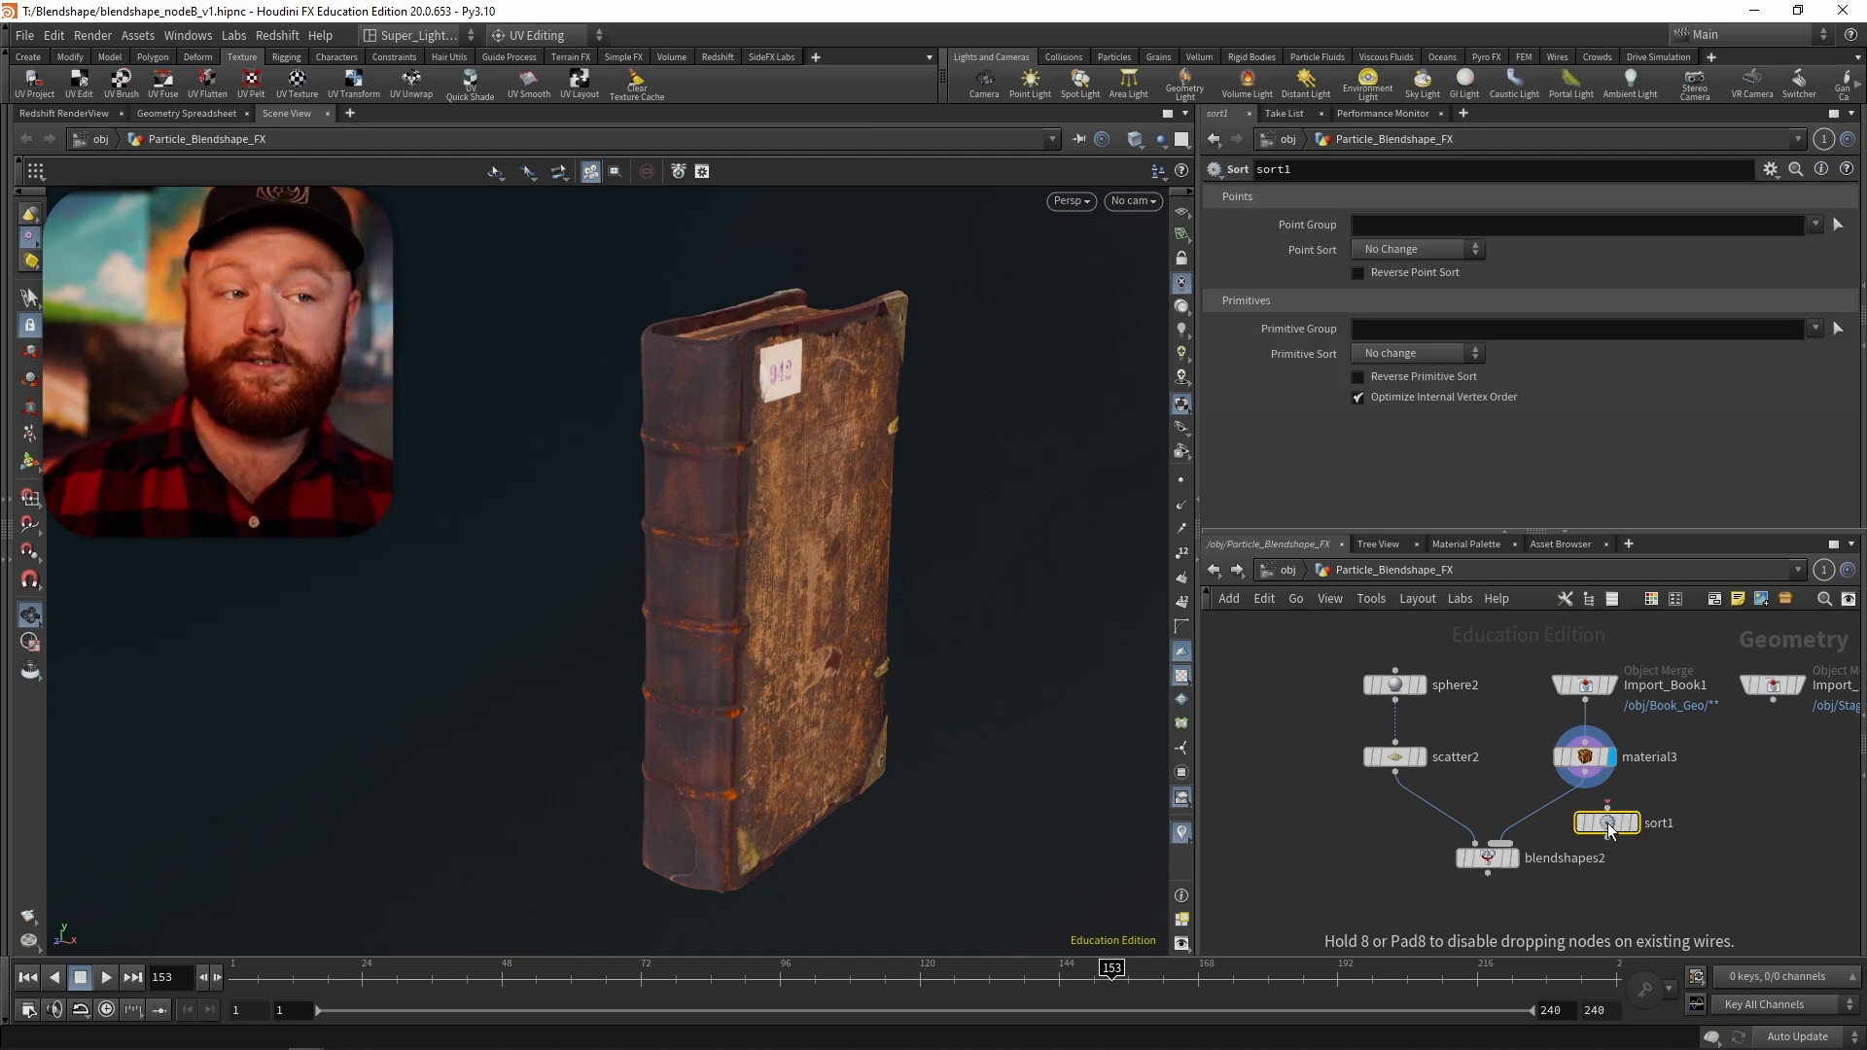
mouse_move(1616, 829)
mouse_move(1616, 829)
mouse_down()
mouse_move(1496, 826)
mouse_move(1594, 823)
mouse_up()
- Set sort1's point sort to Random and preview the output of the Blend Shapes node
click(1424, 250)
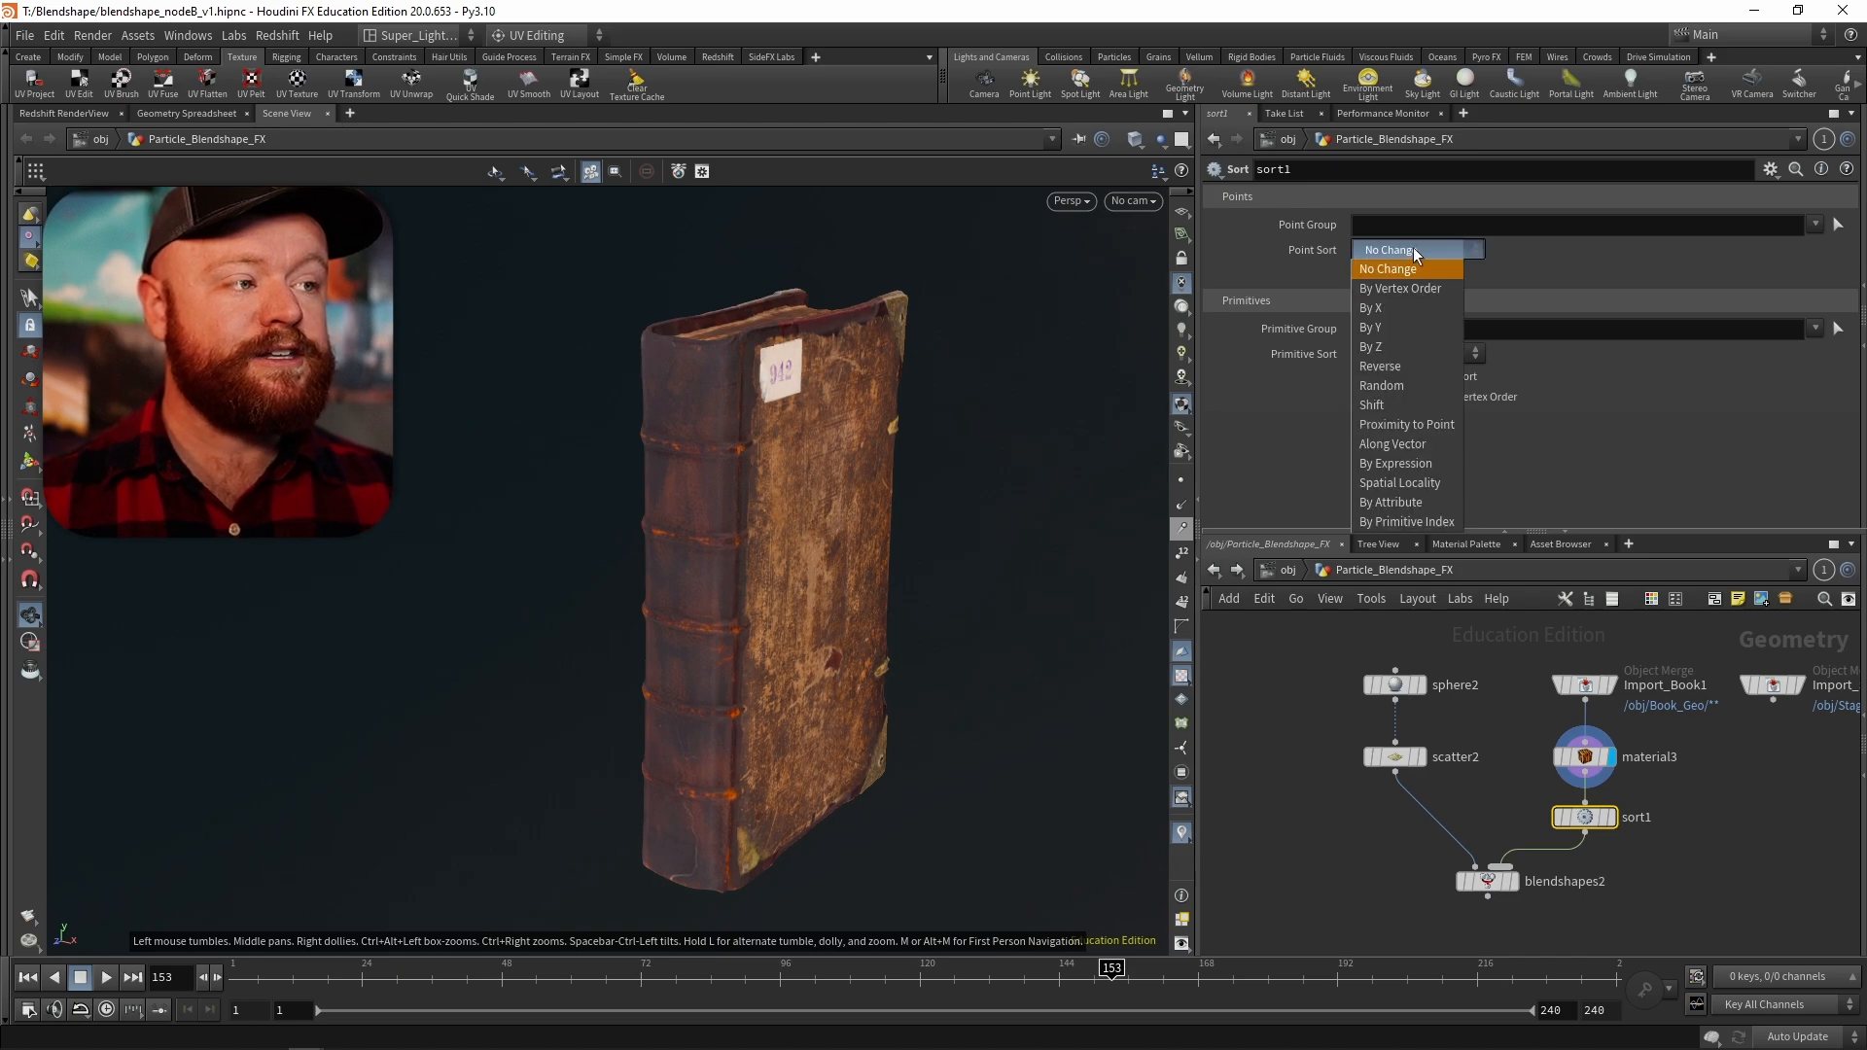
click(1390, 384)
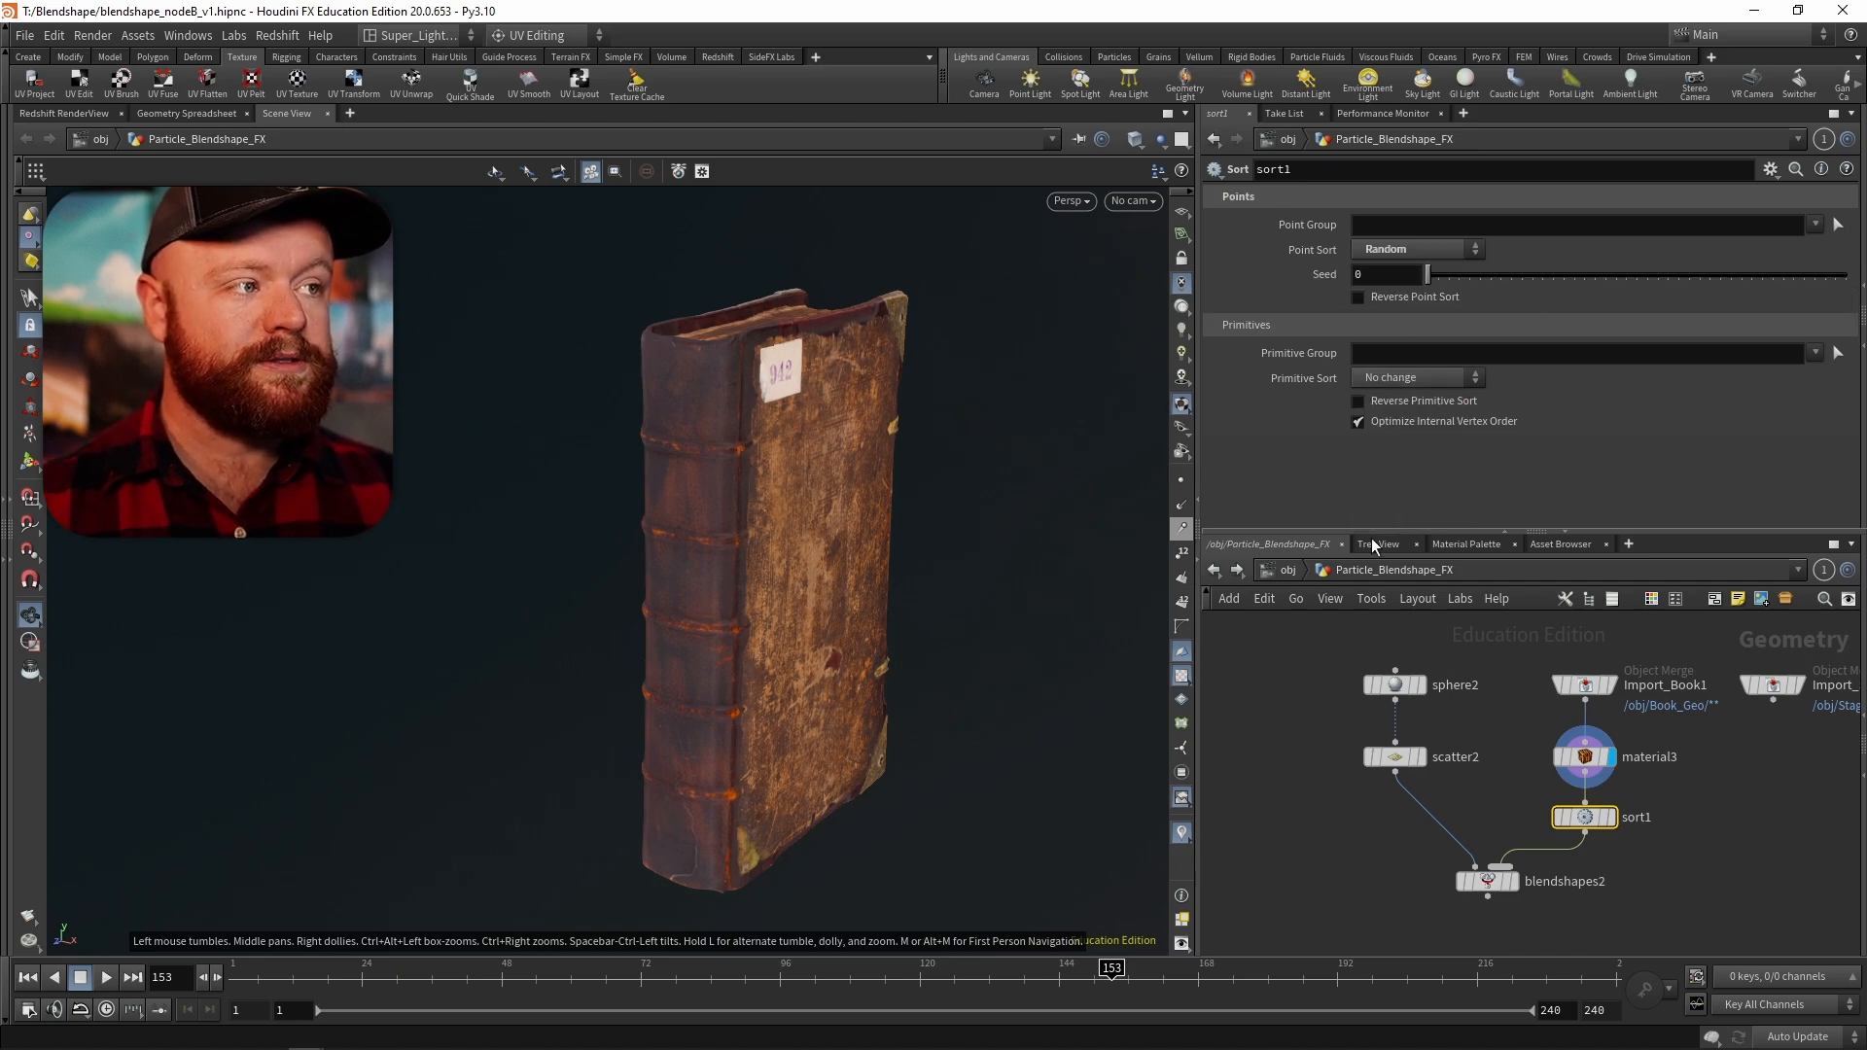
mouse_move(1519, 885)
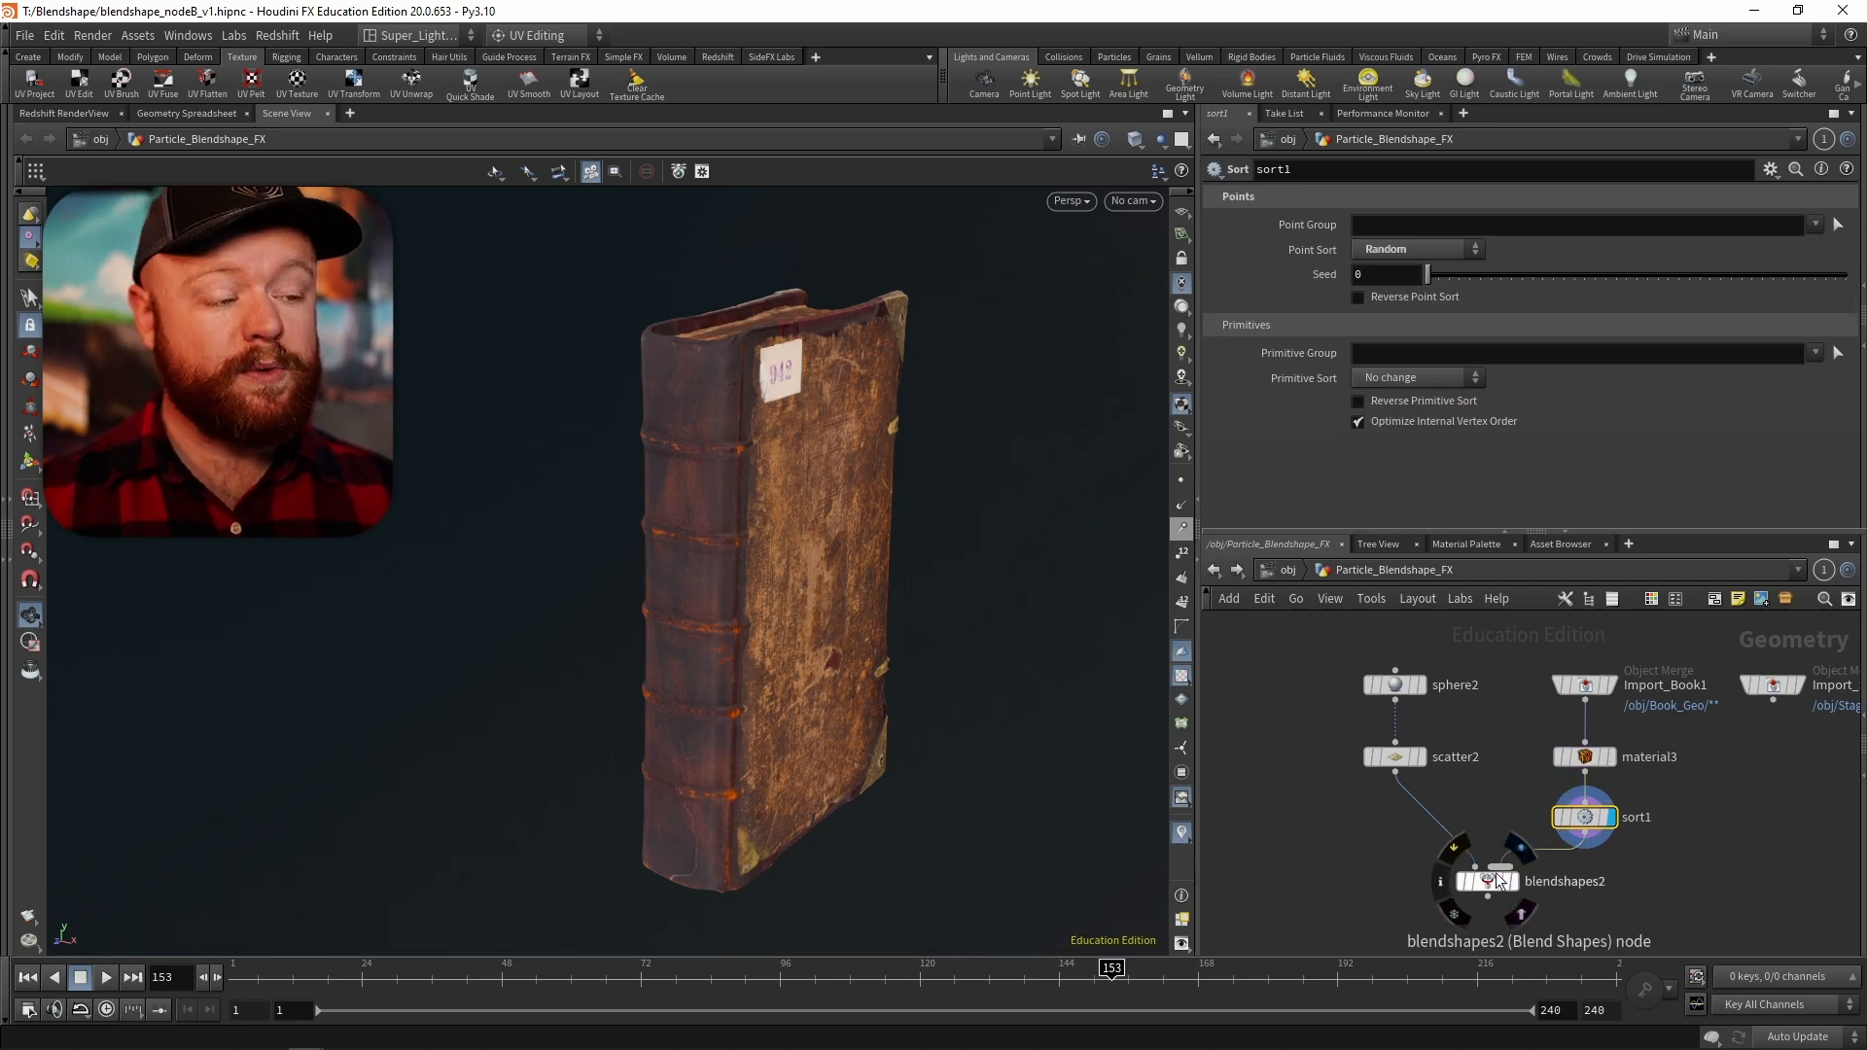
click(1521, 848)
drag(878, 736, 816, 739)
drag(1583, 389, 1482, 399)
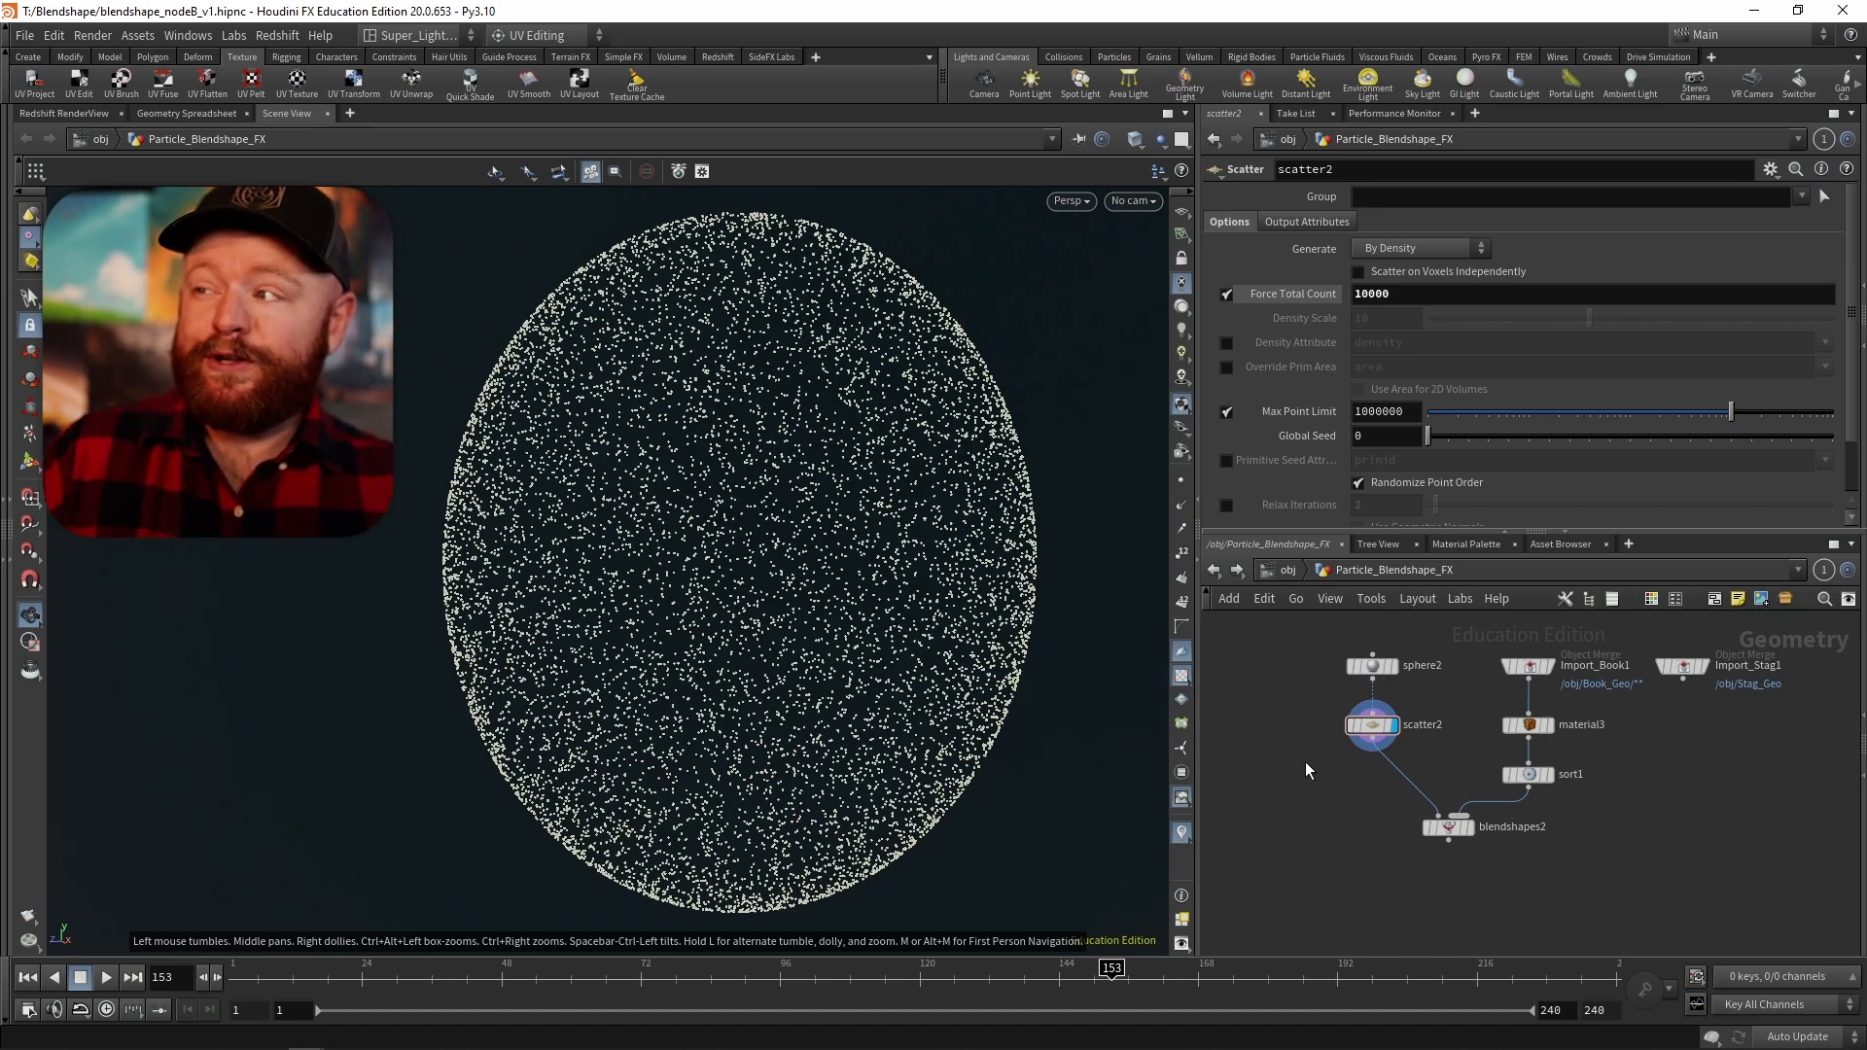
- Insert an Attribute Noise node acting on the P attribute between scatter2 and the Blend Shapes node, and display it
key(Tab)
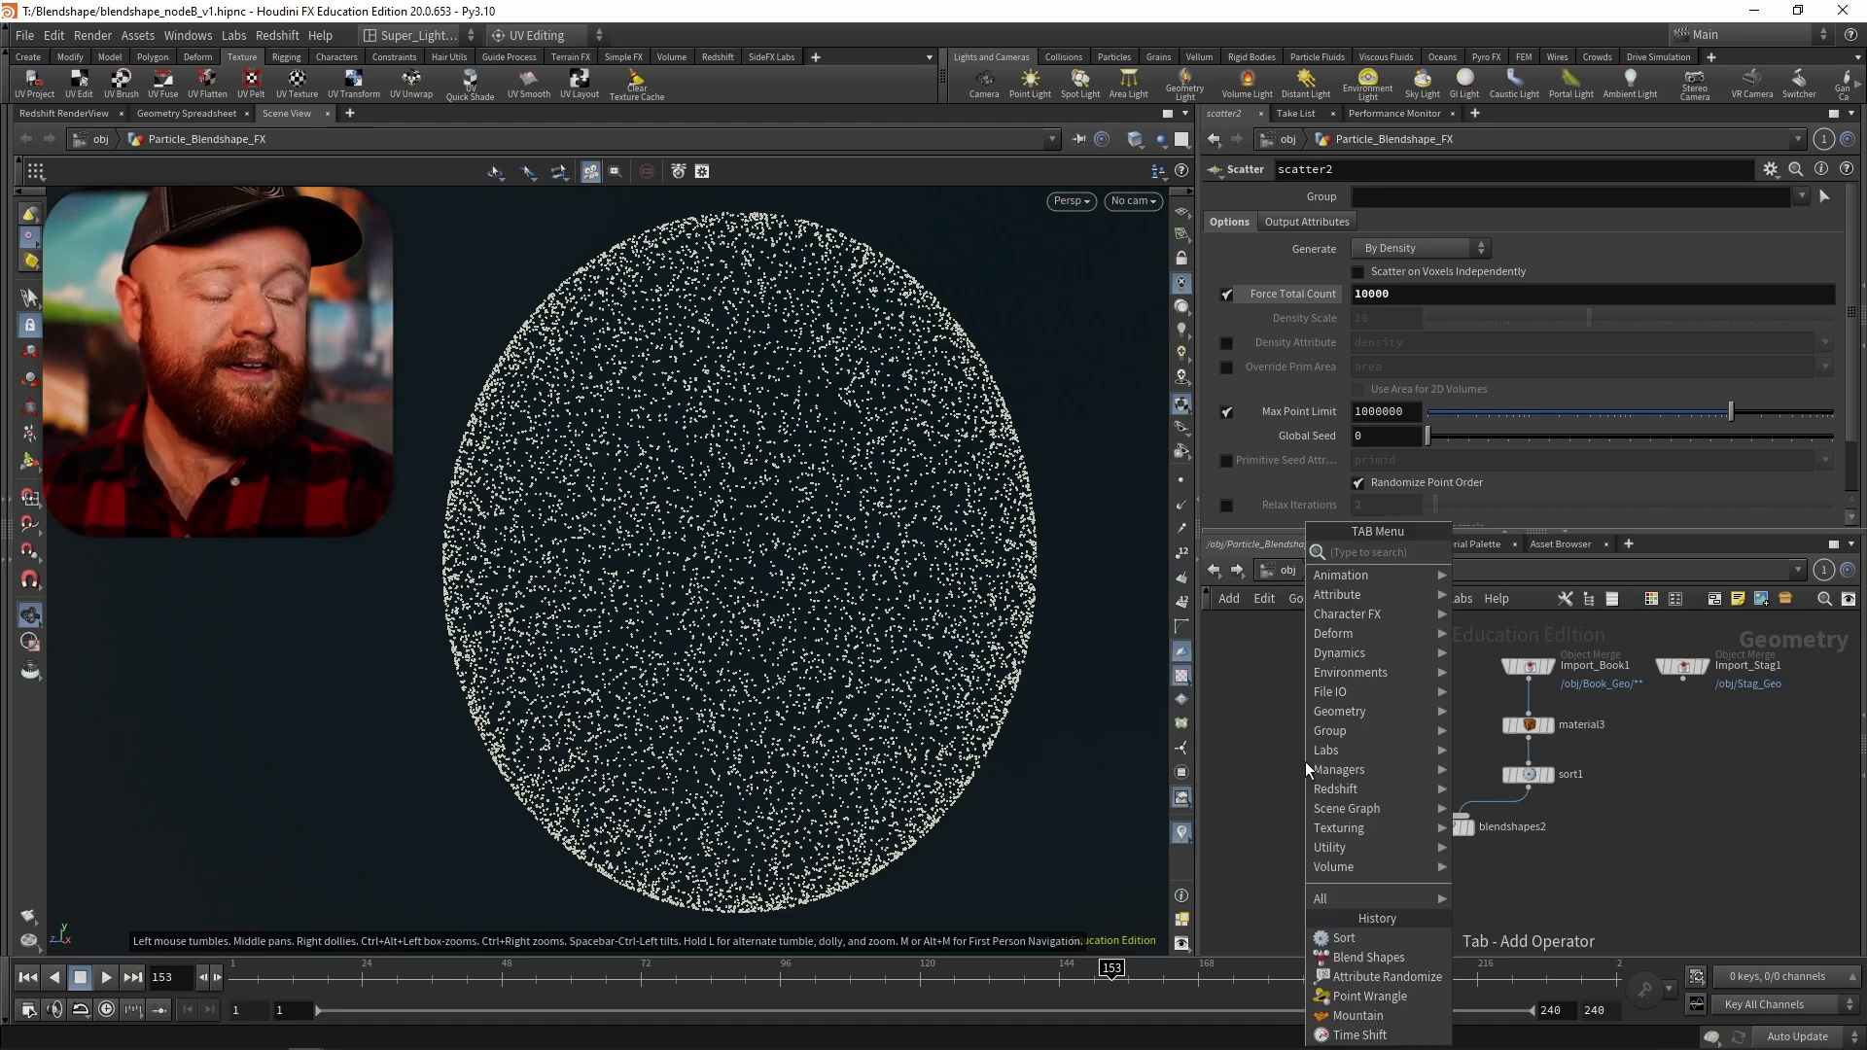
text(noise)
key(Return)
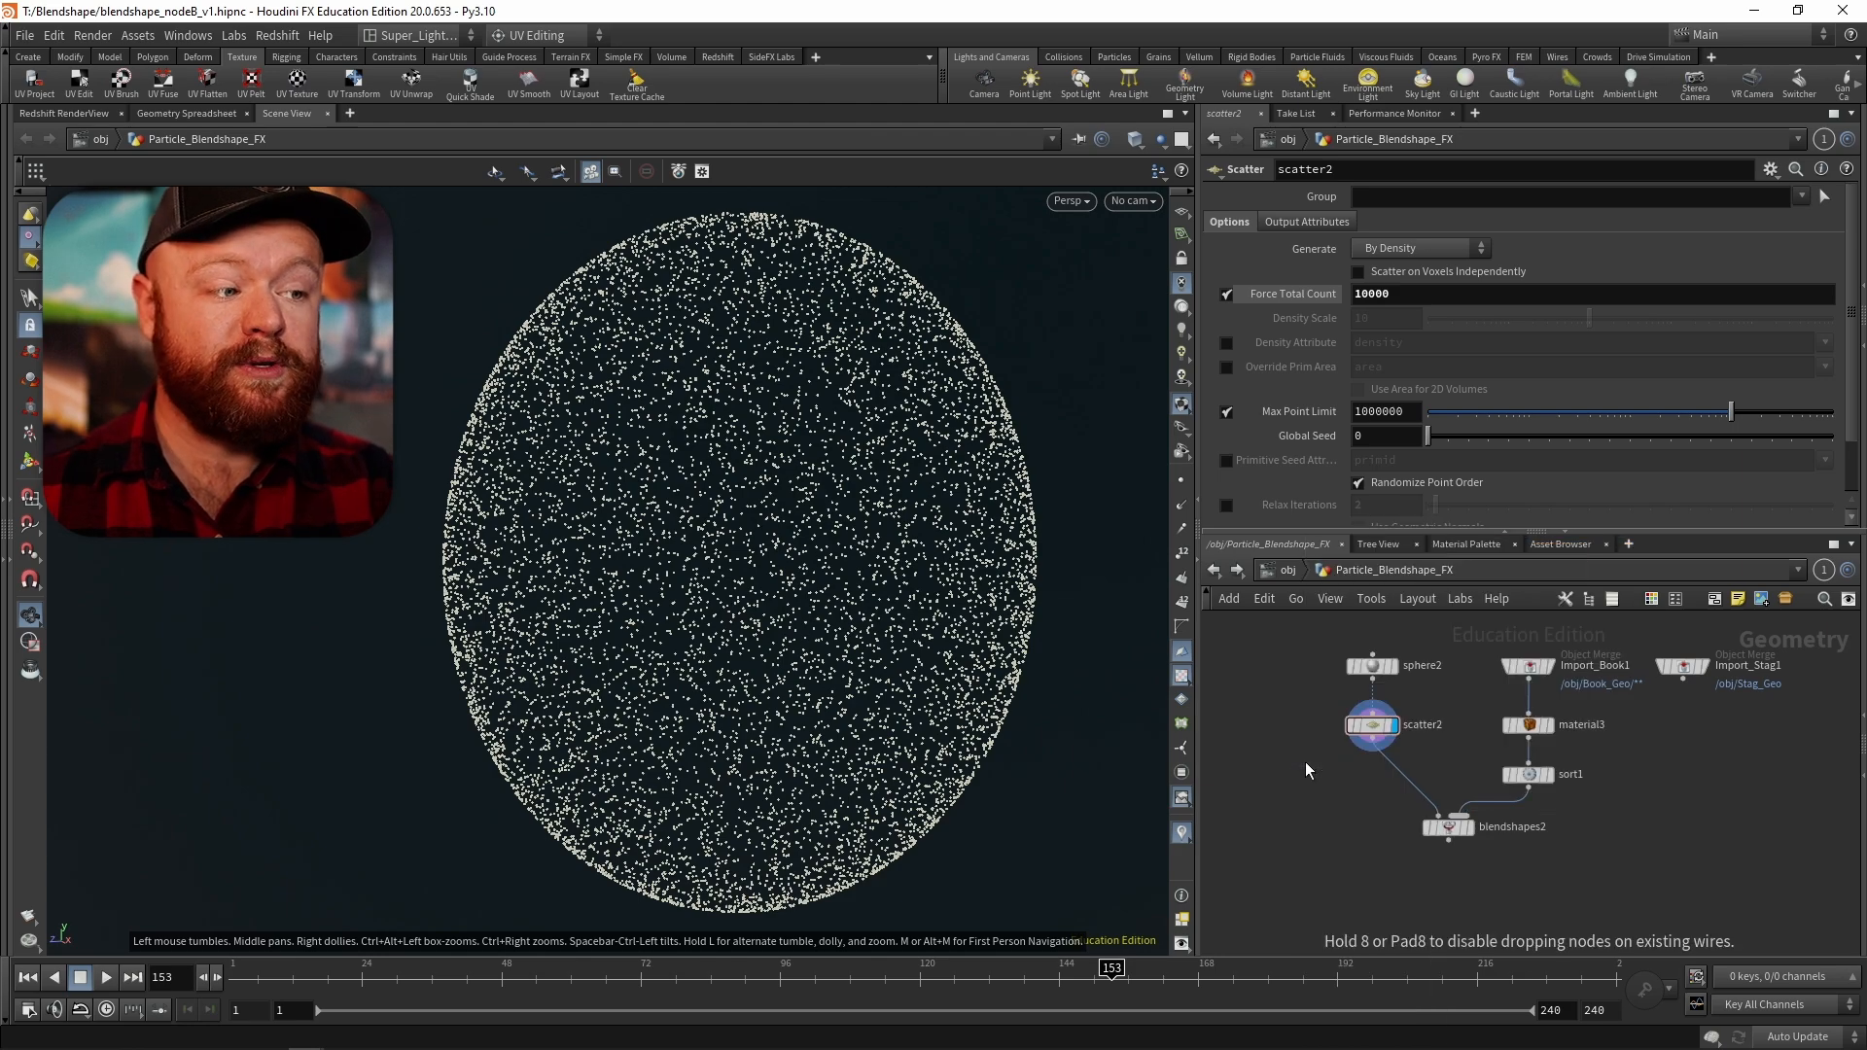
click(1304, 761)
drag(1513, 278, 1378, 280)
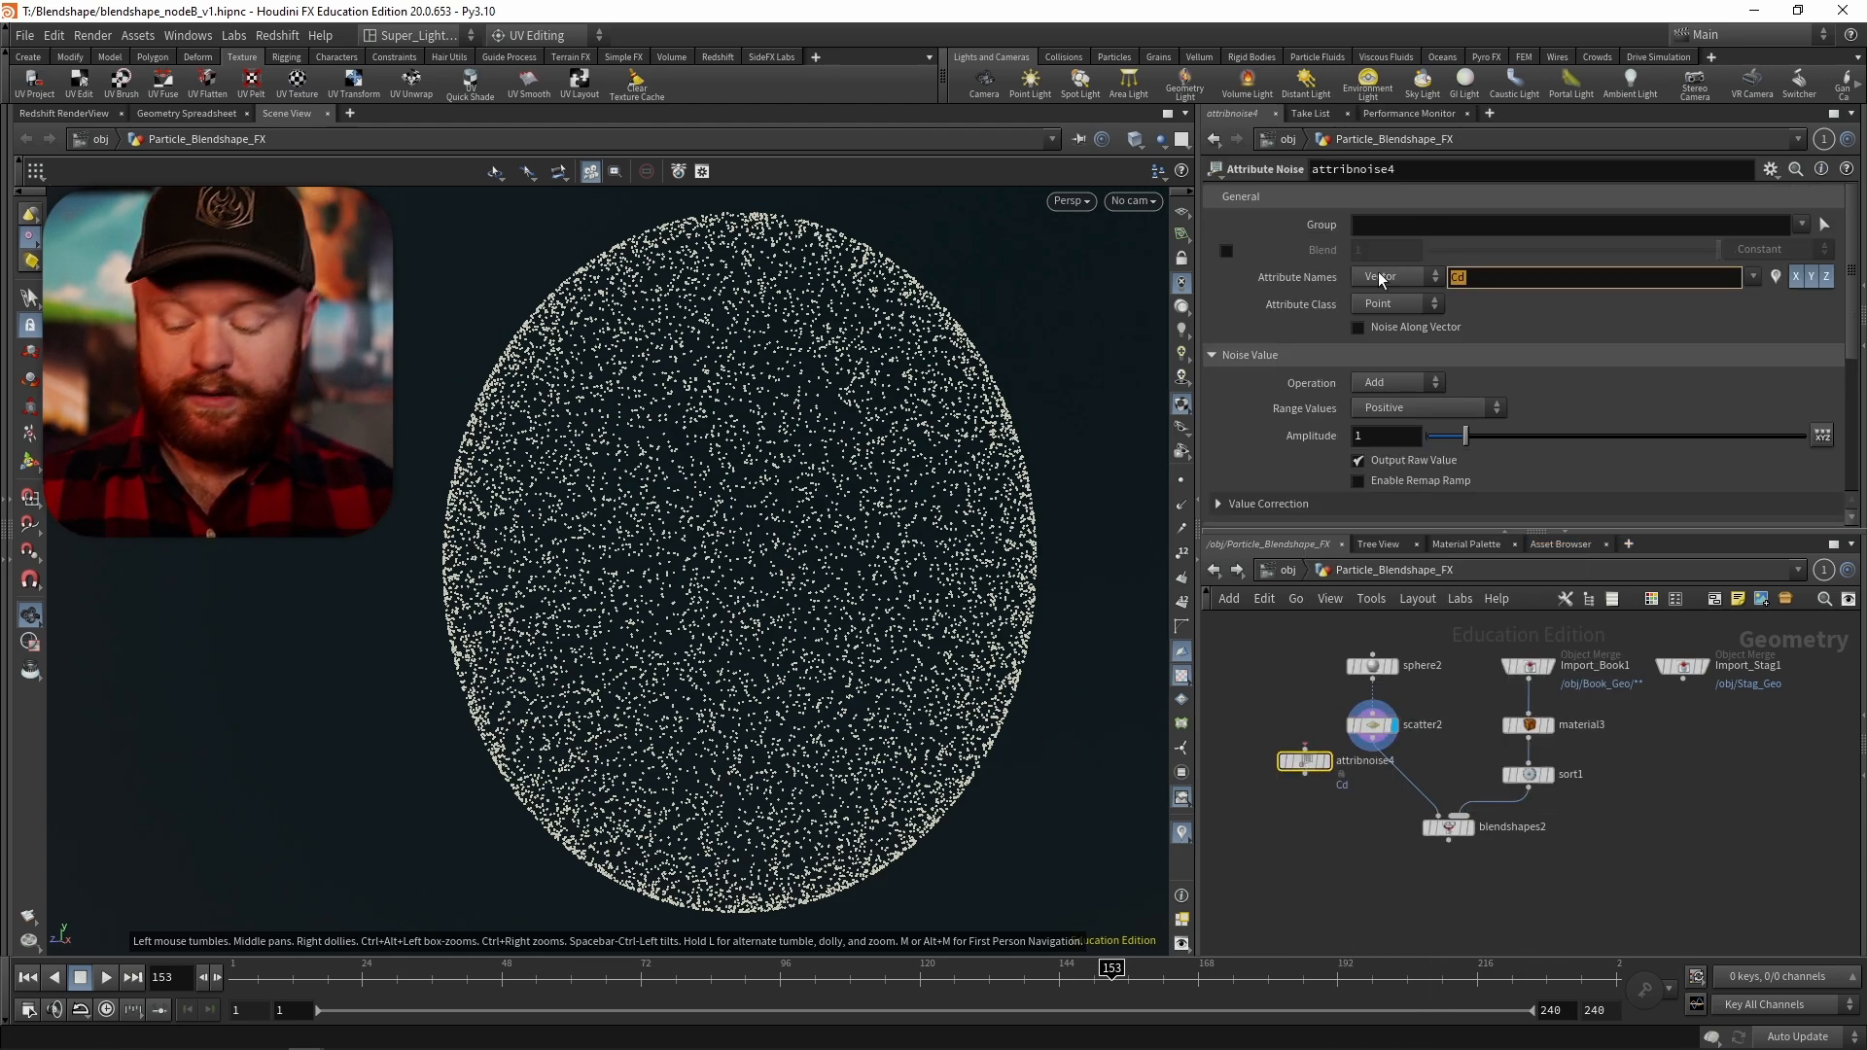
key(Return)
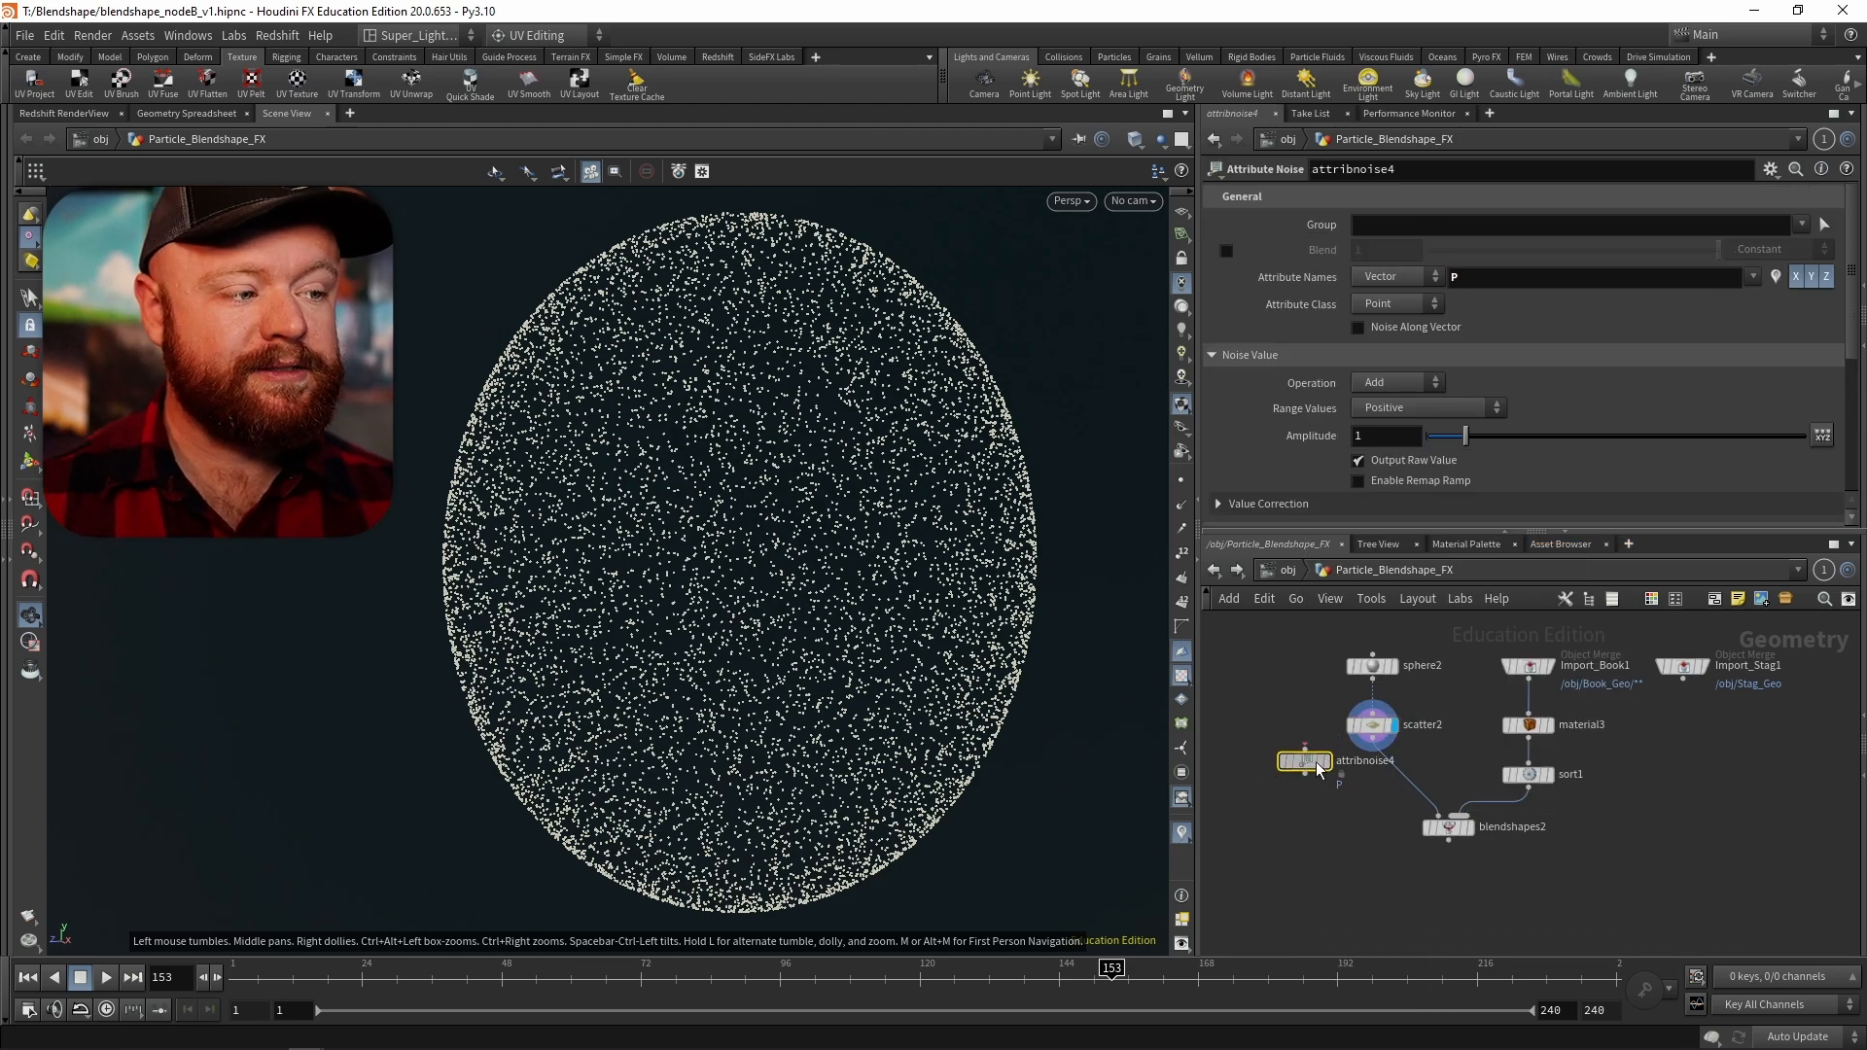
drag(1315, 769, 1391, 783)
click(1403, 777)
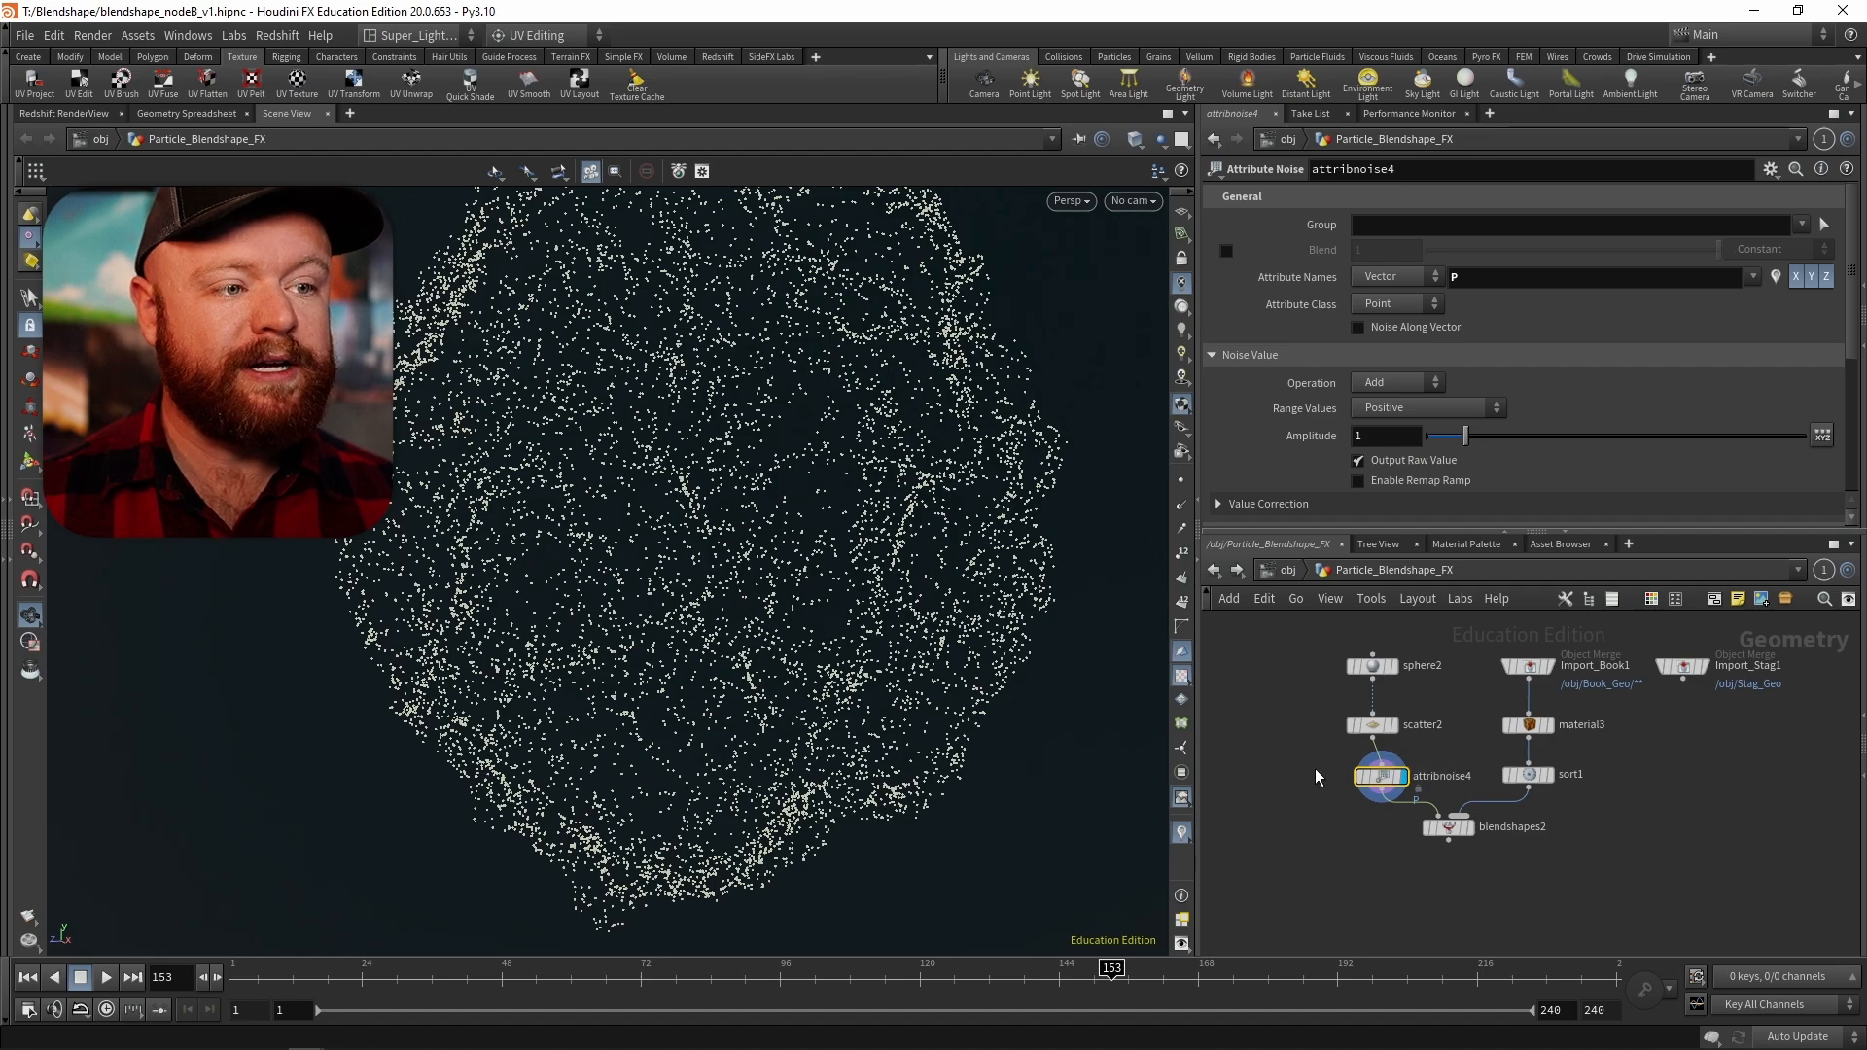
- Set attribnoise4's range values to Zero Centered, its amplitude to 1.86 and its element size to 2.5
drag(1473, 438, 1518, 436)
click(1425, 408)
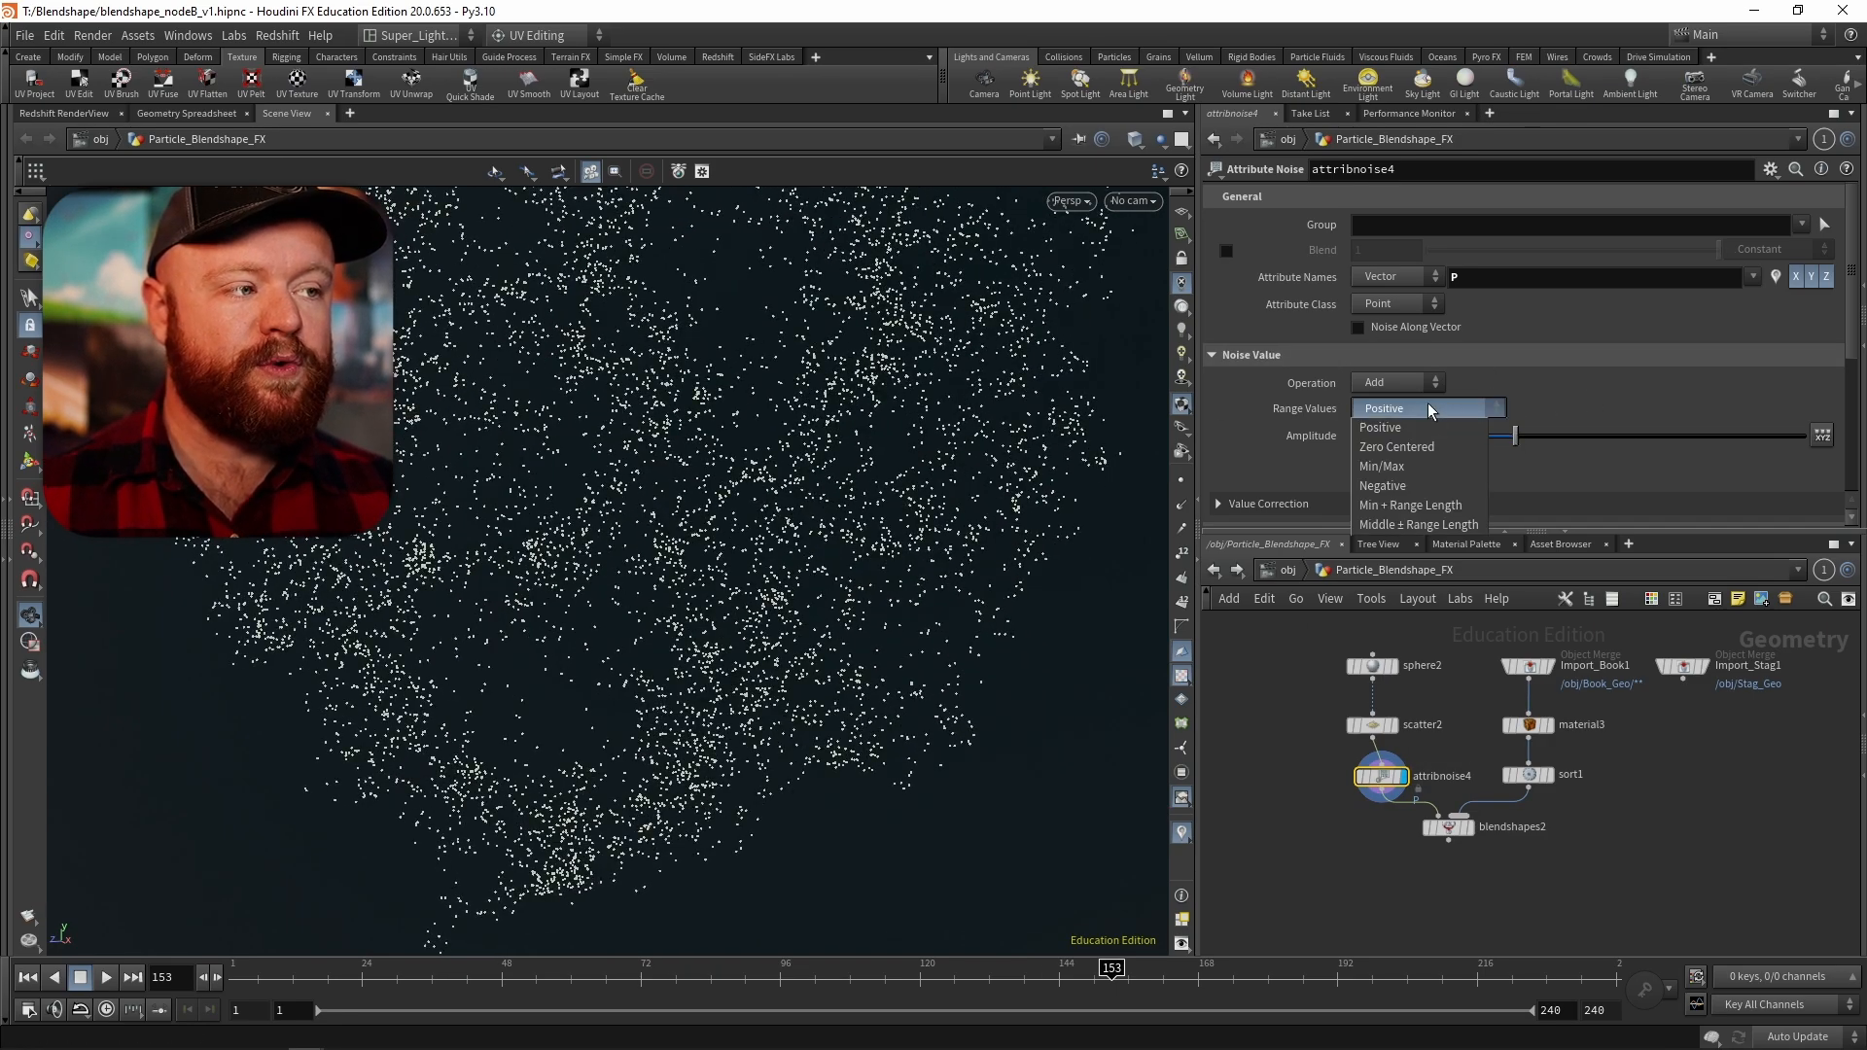
click(1392, 449)
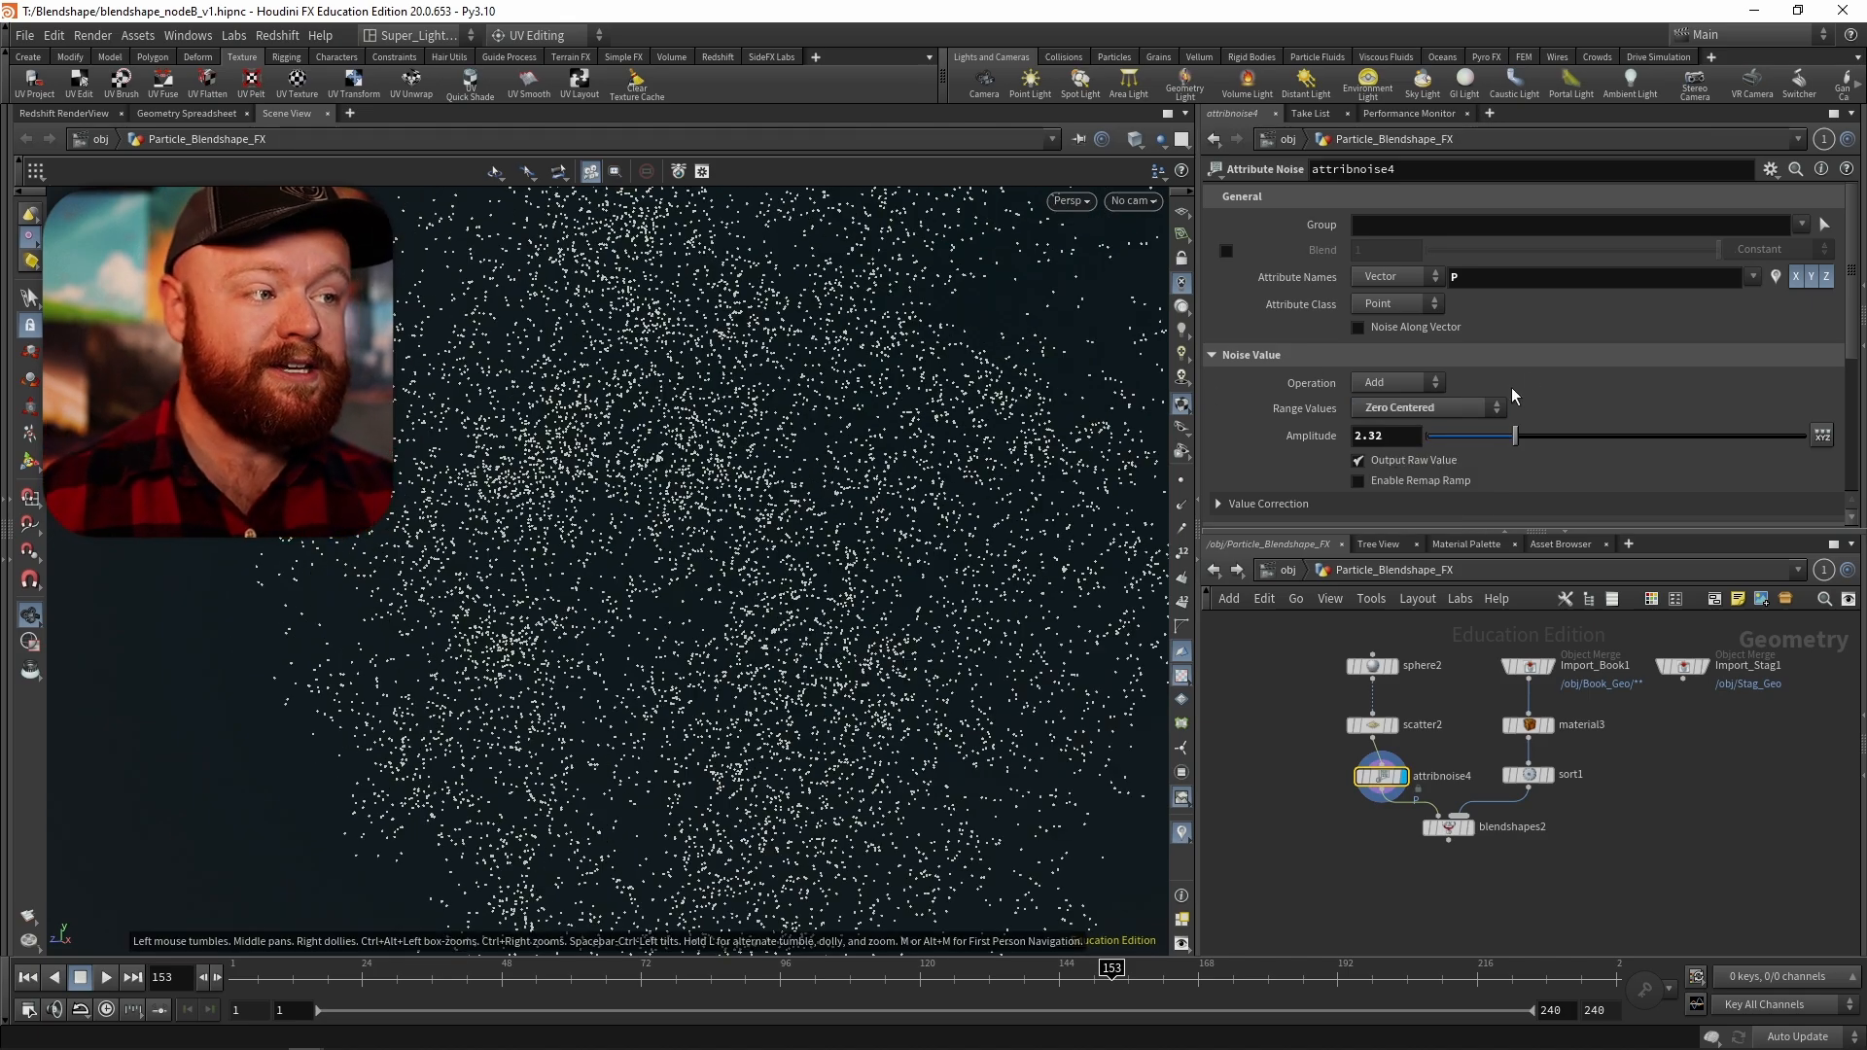
mouse_move(1514, 435)
mouse_down()
mouse_move(1408, 437)
mouse_move(1521, 447)
mouse_up()
scroll(1845, 334, down, 5)
scroll(1827, 434, down, 3)
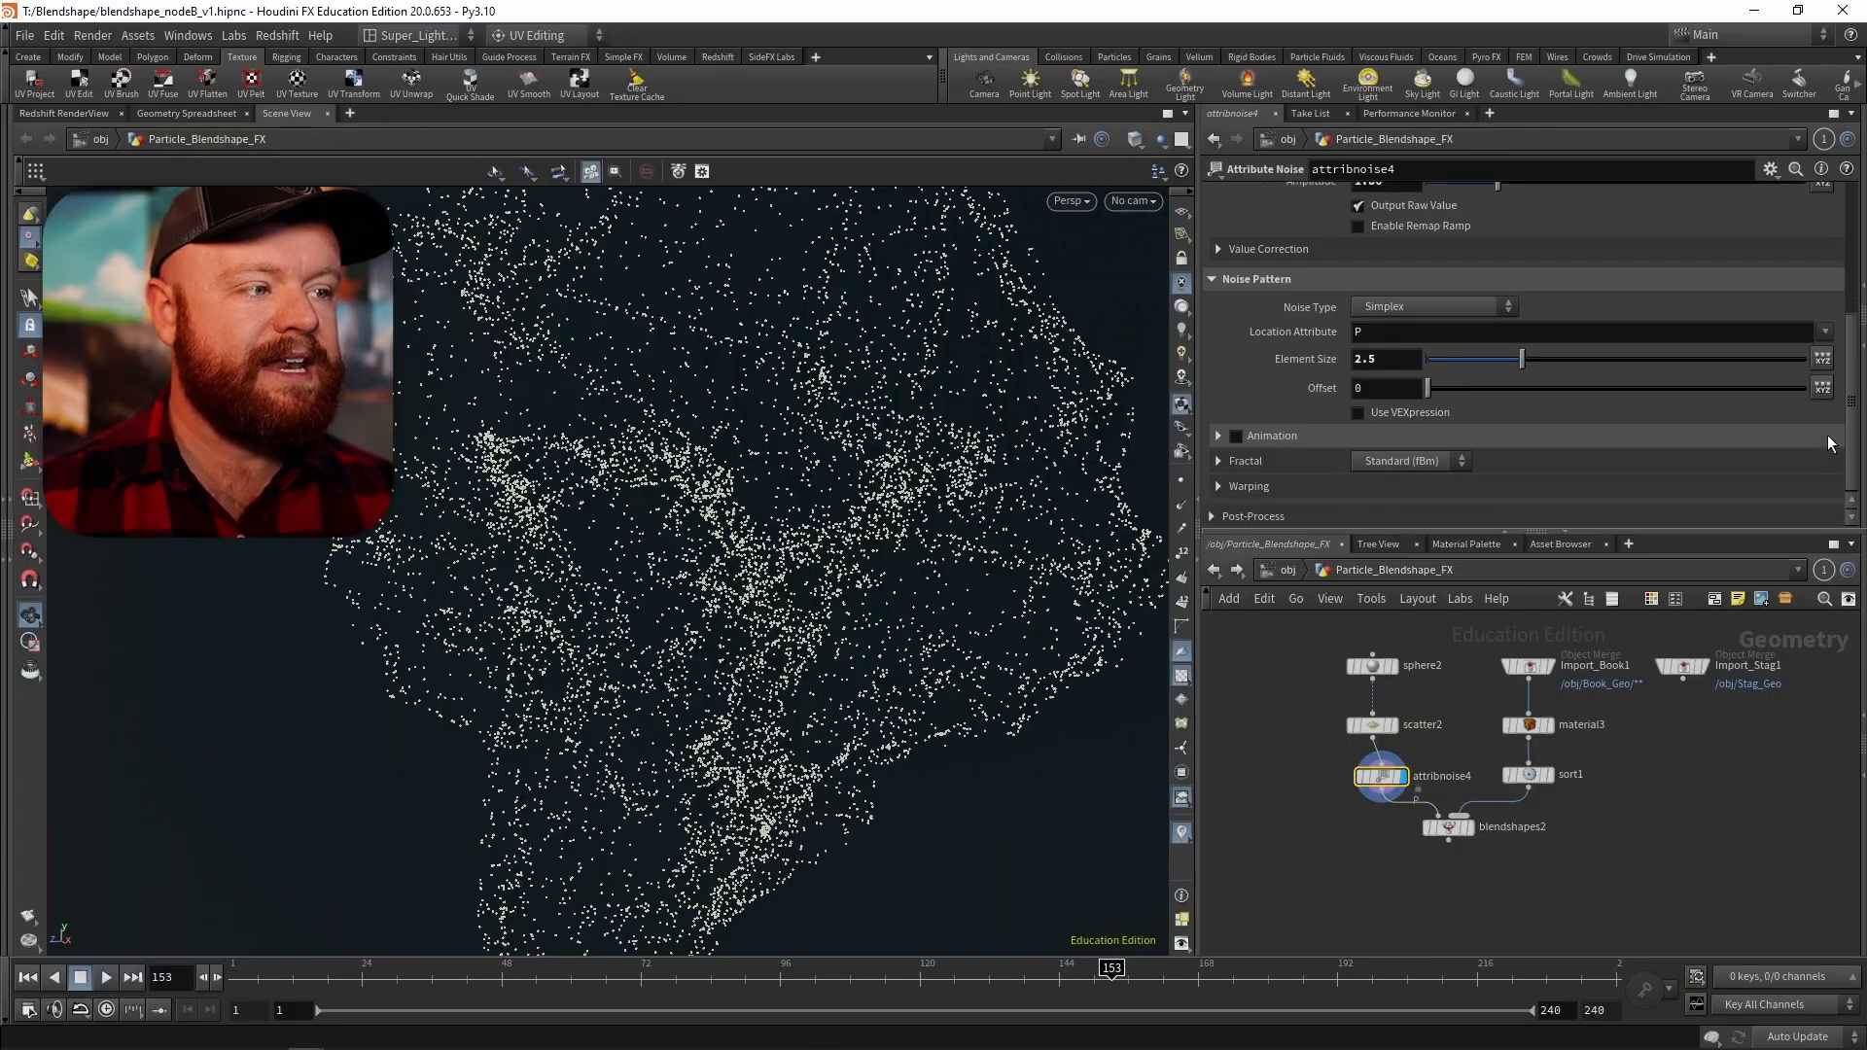
- Enable animation on attribnoise4 and scrub the timeline to frame 97 to preview the moving particles
click(1236, 435)
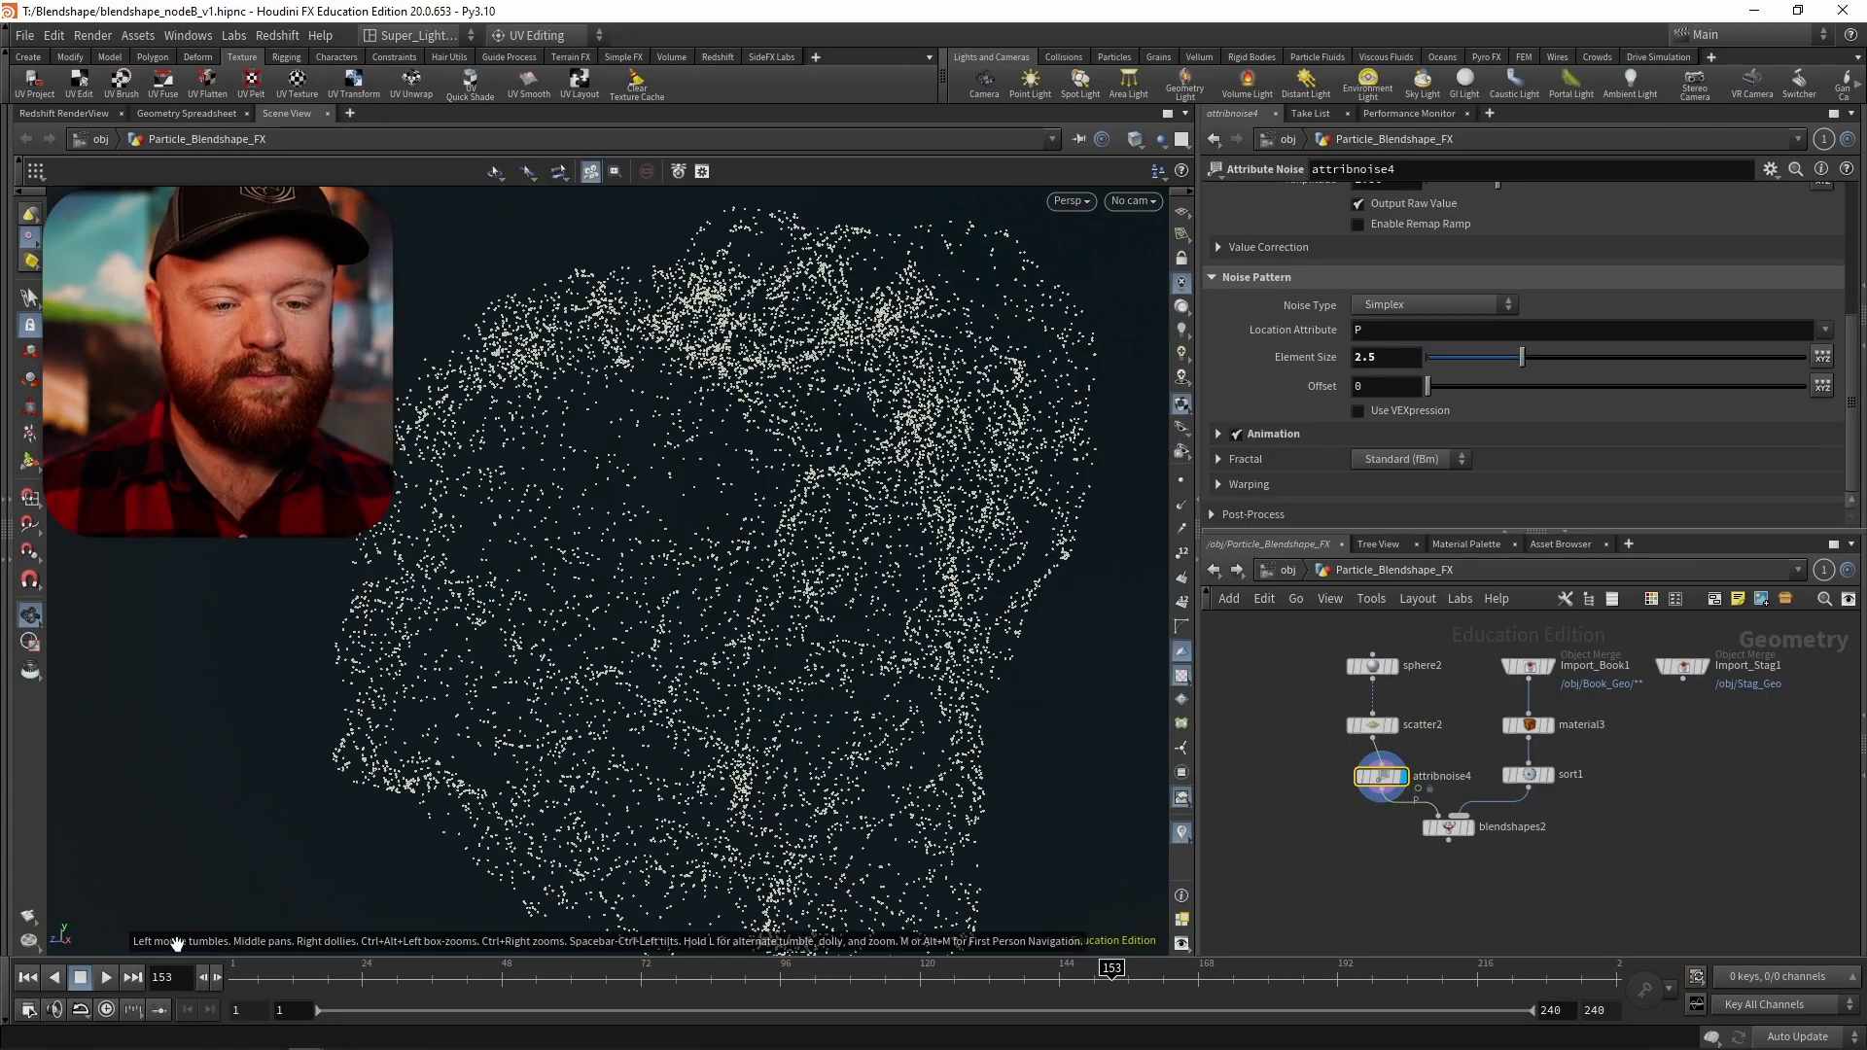
click(339, 980)
drag(339, 980, 785, 969)
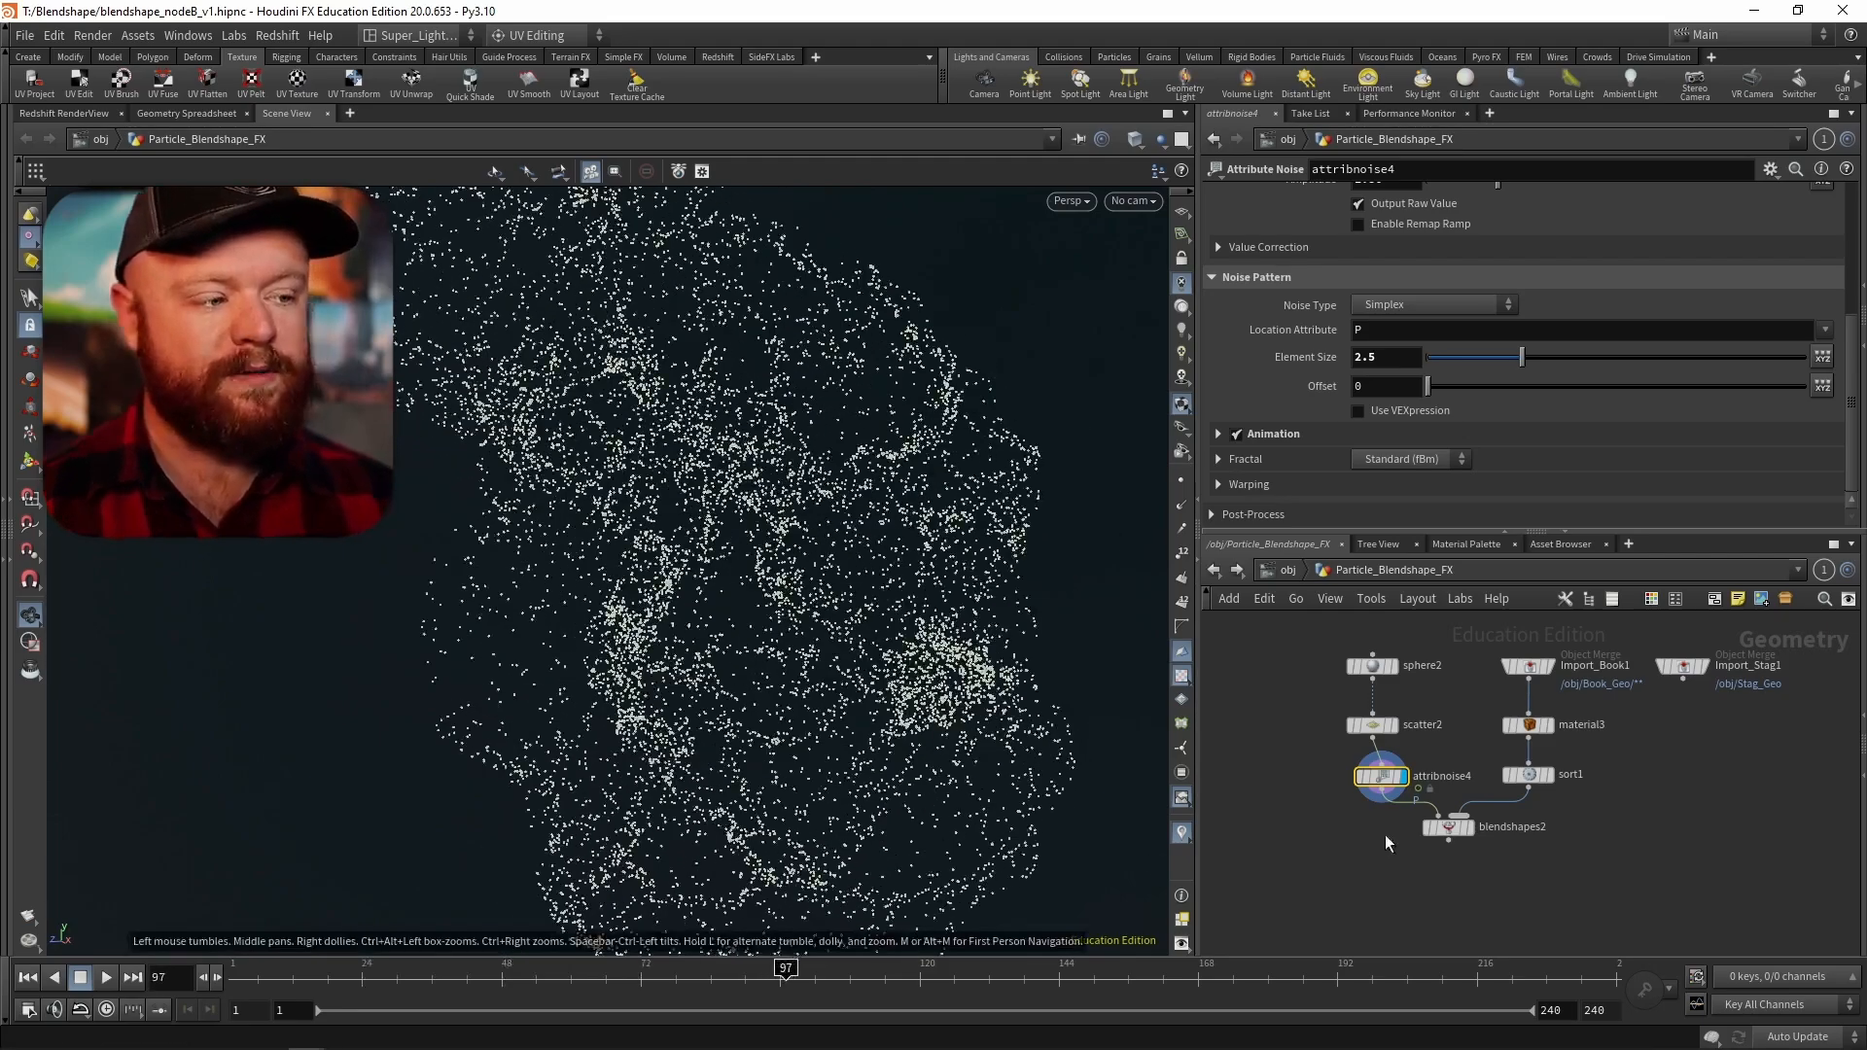
- Display blendshapes2 and keyframe its blend1 value at 0 on frame 48
click(1477, 803)
click(1446, 828)
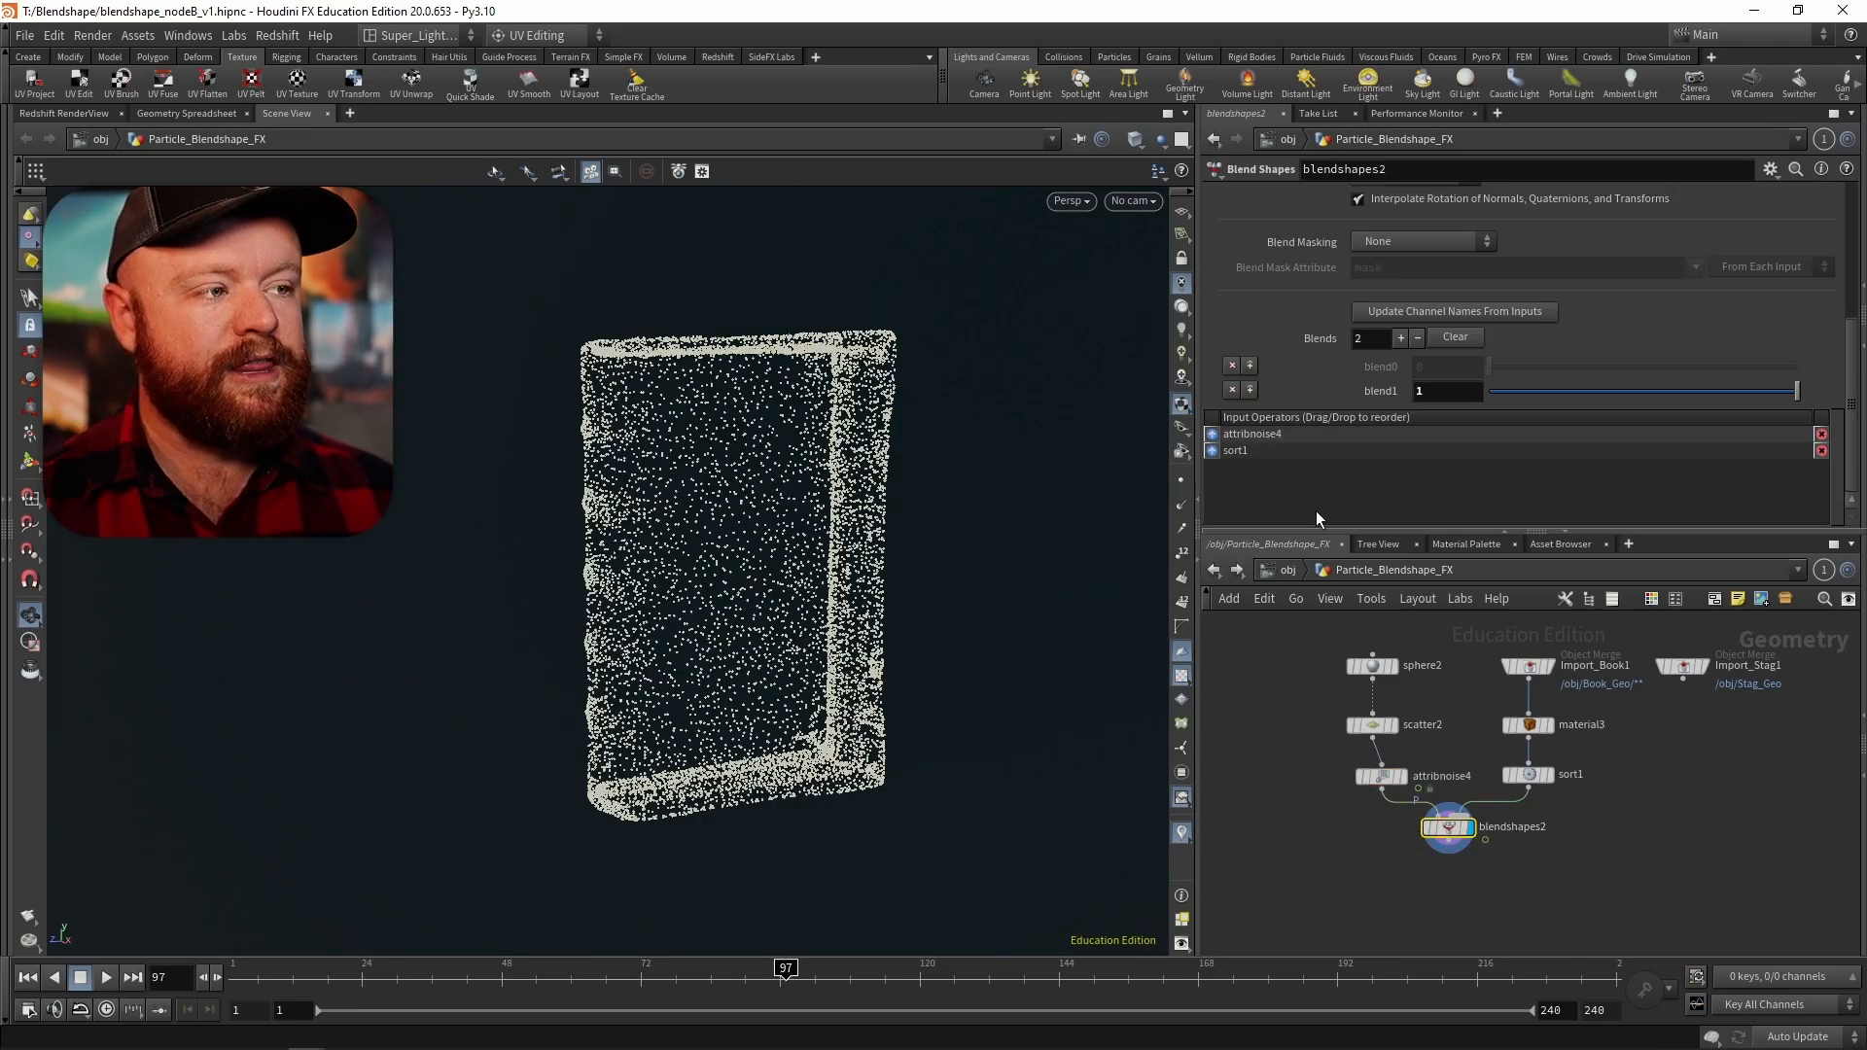
drag(1502, 393, 1471, 397)
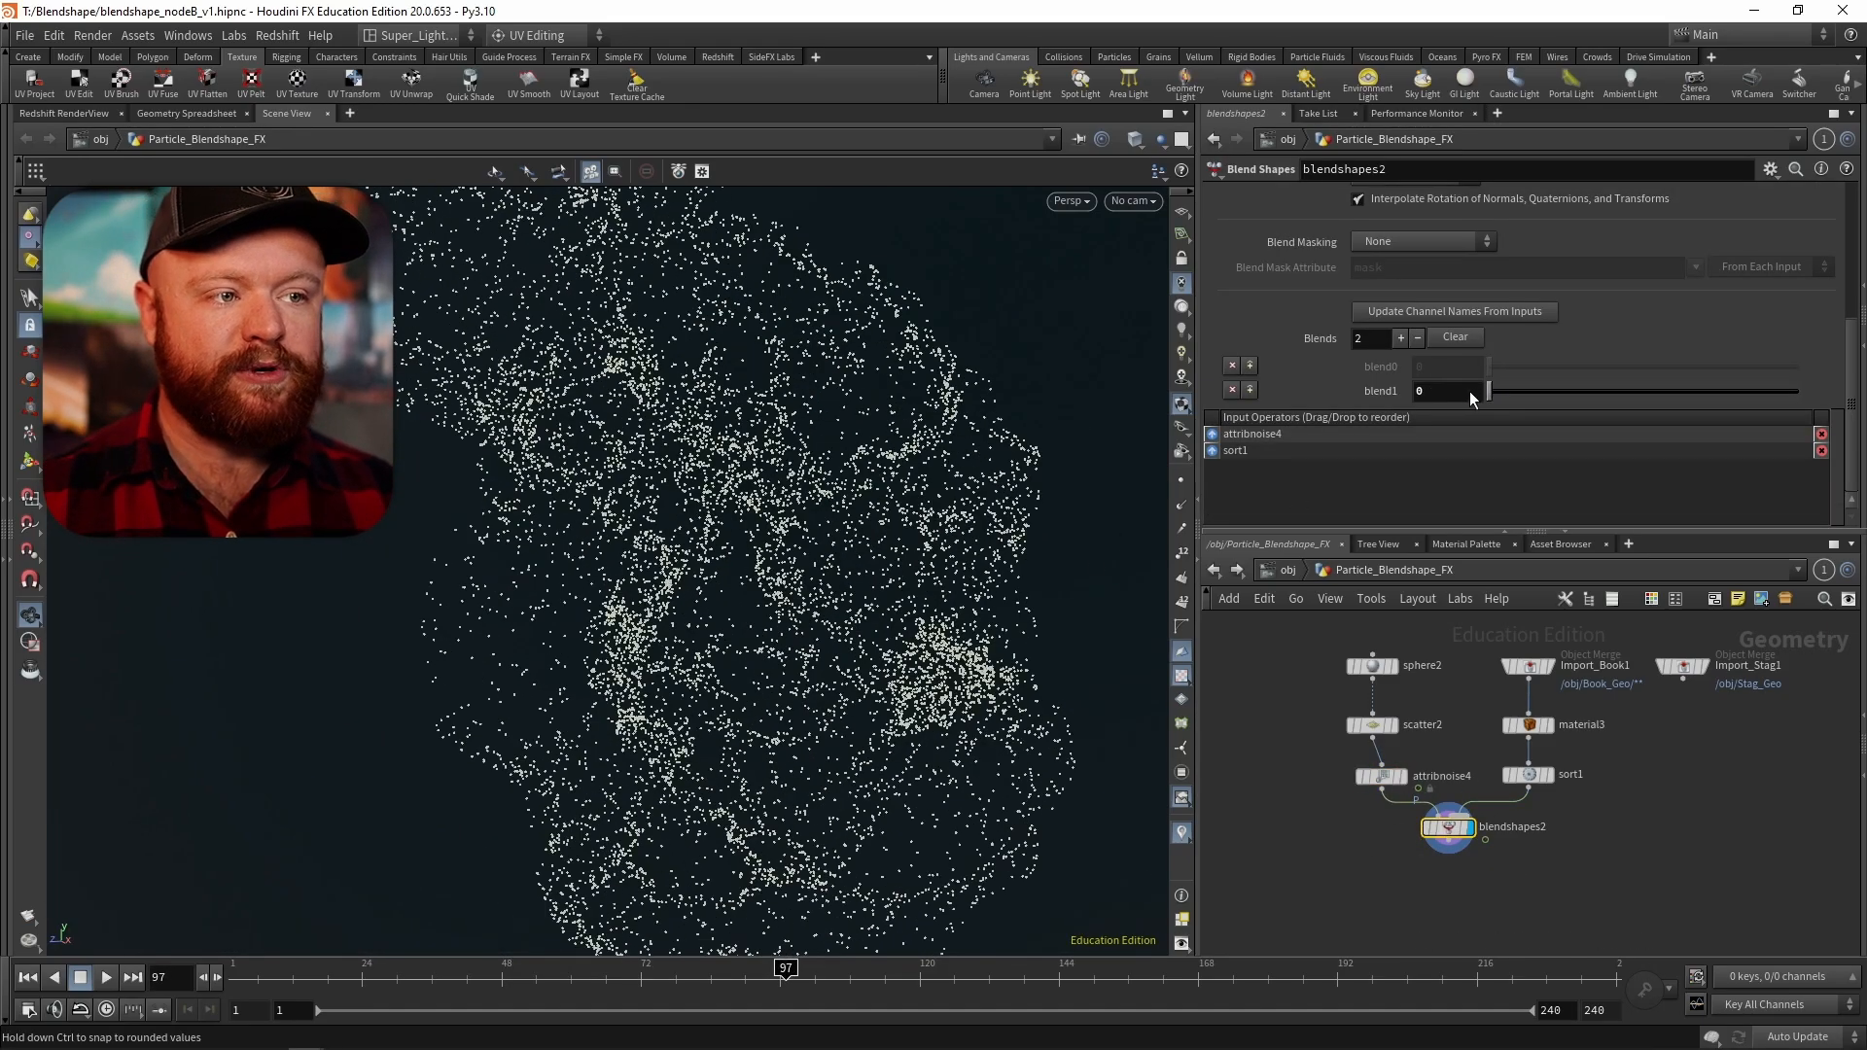
drag(301, 980, 506, 980)
key(Left)
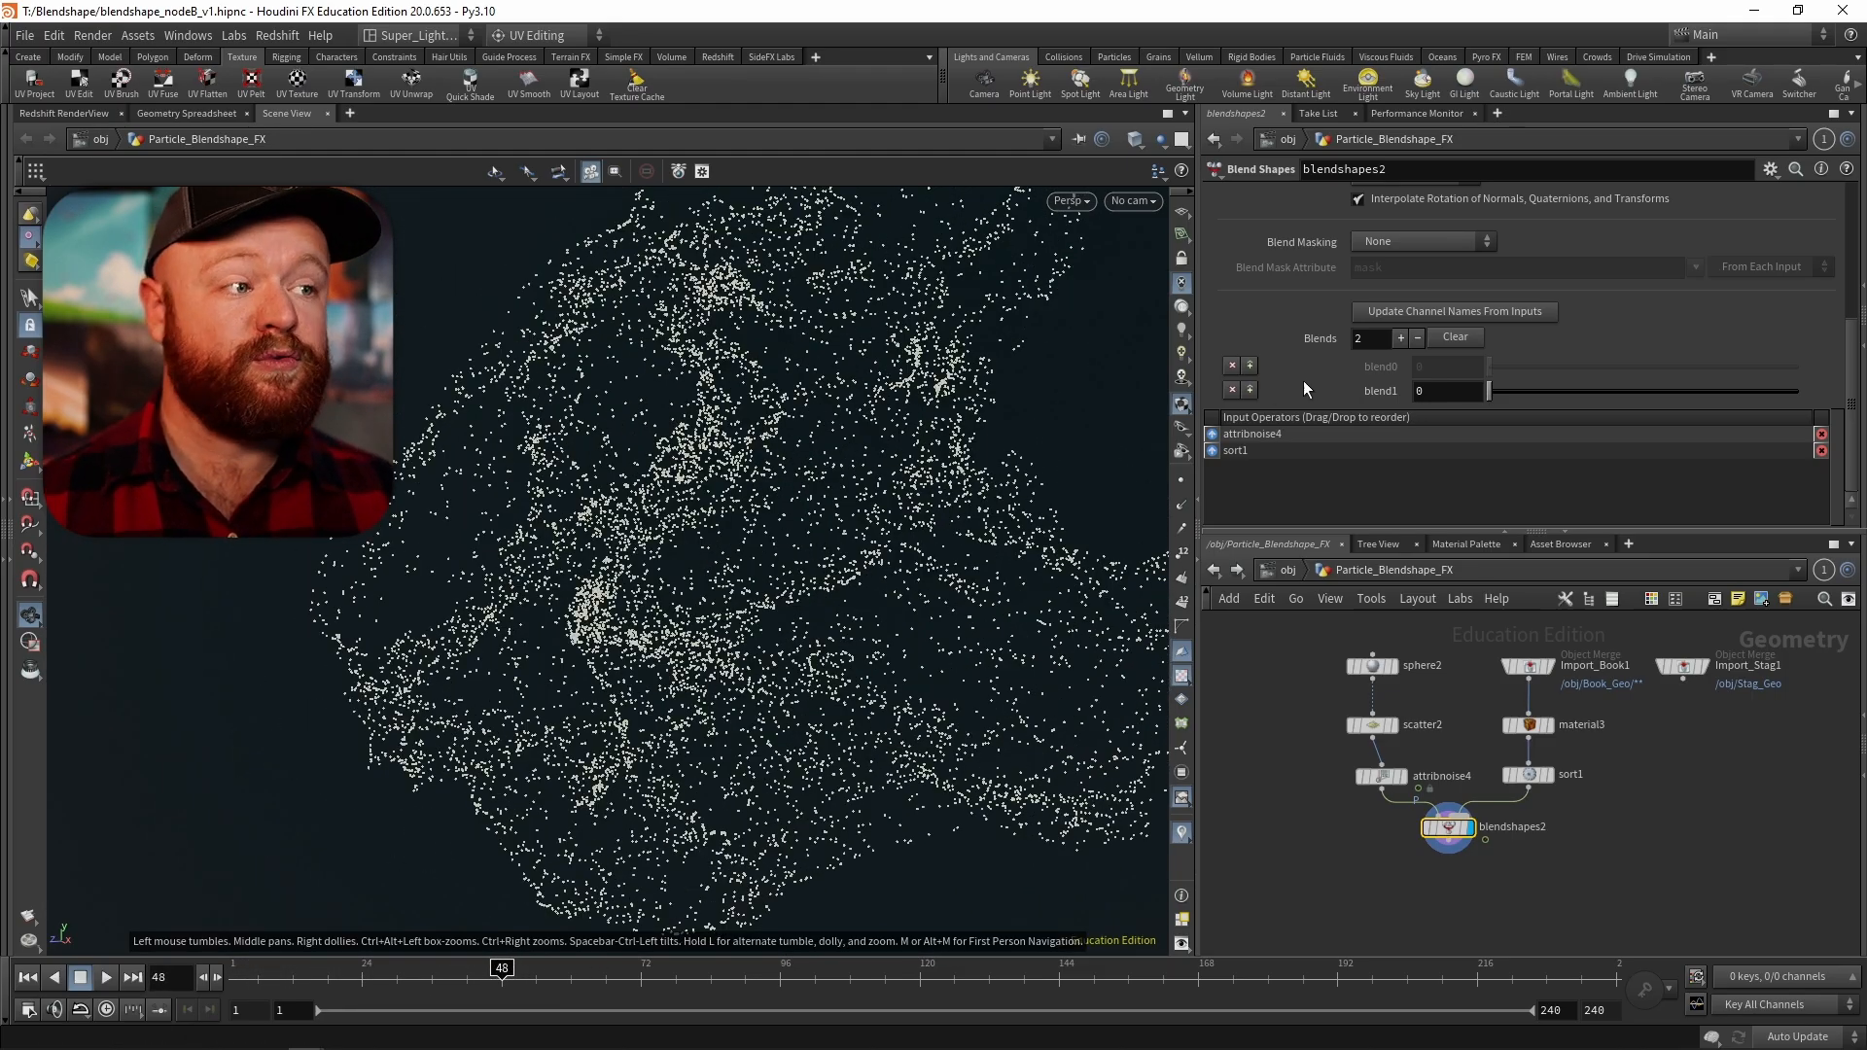
alt+click(1390, 391)
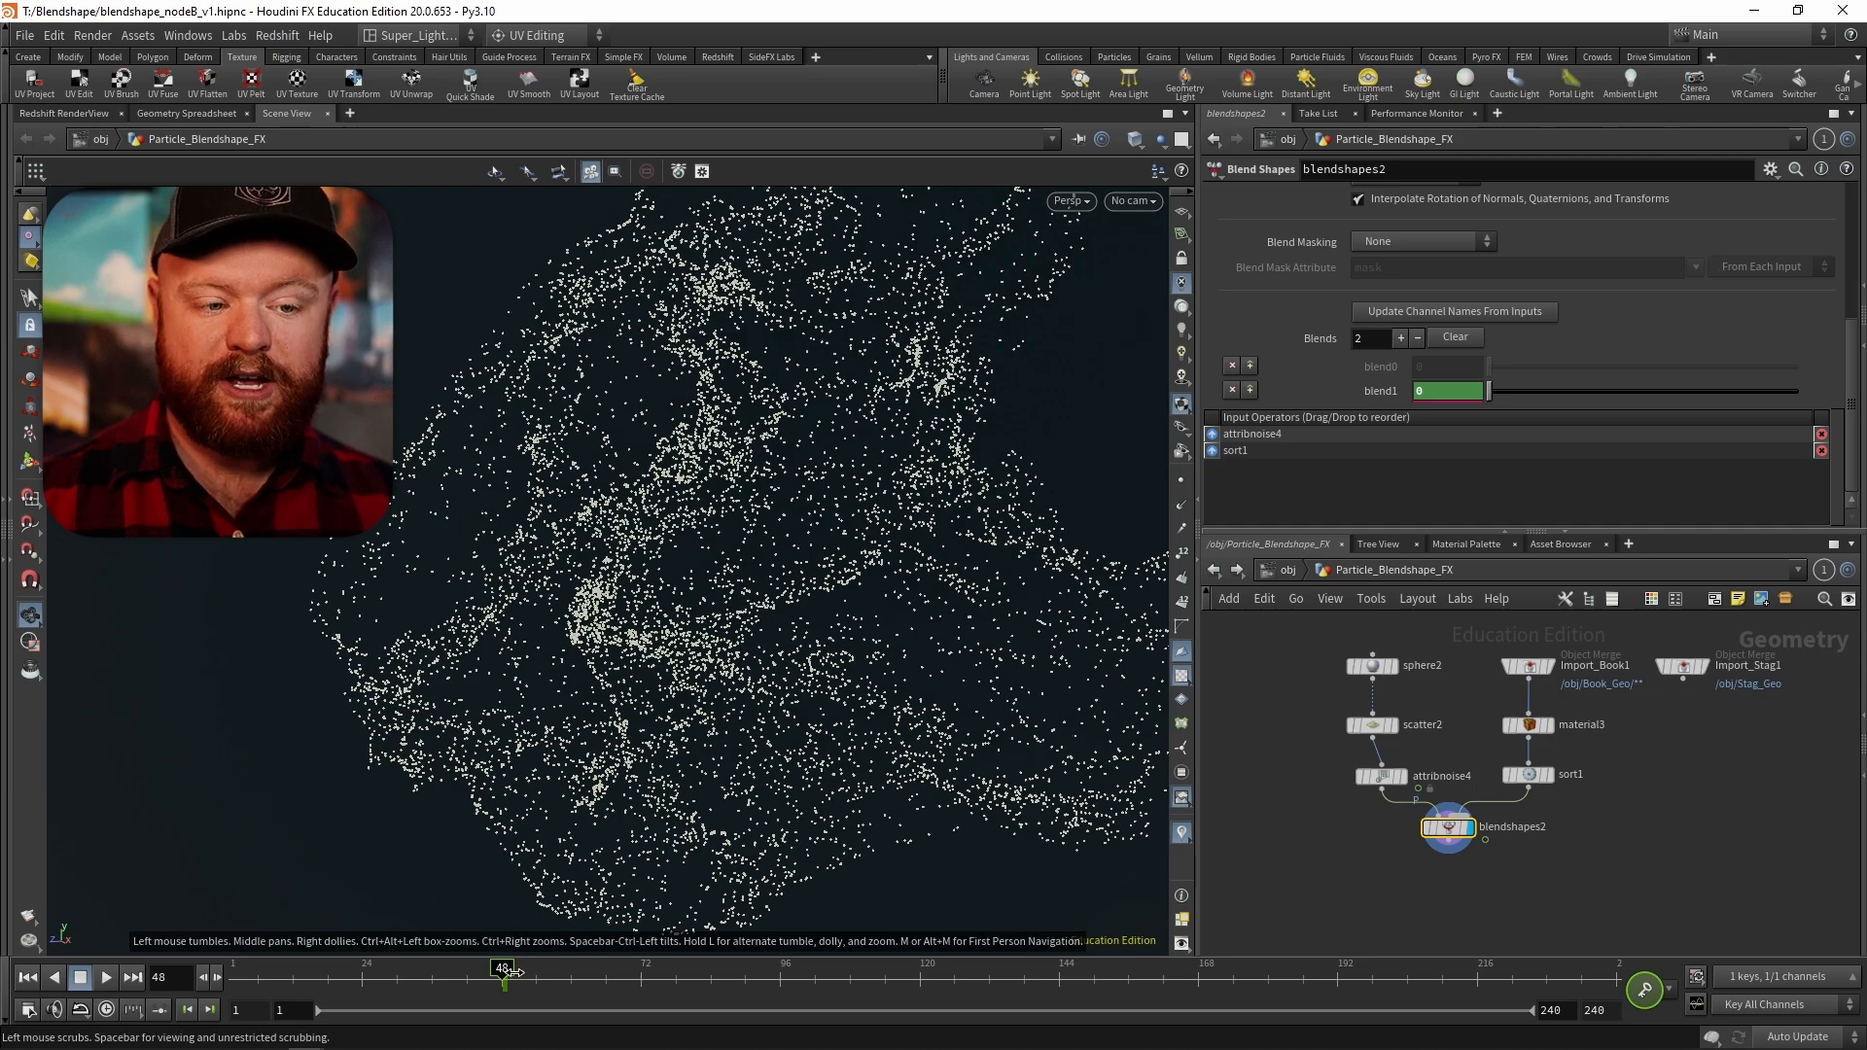
- Keyframe blend1 at 1 on frame 72, and return the timeline to frame 32
drag(512, 972, 640, 972)
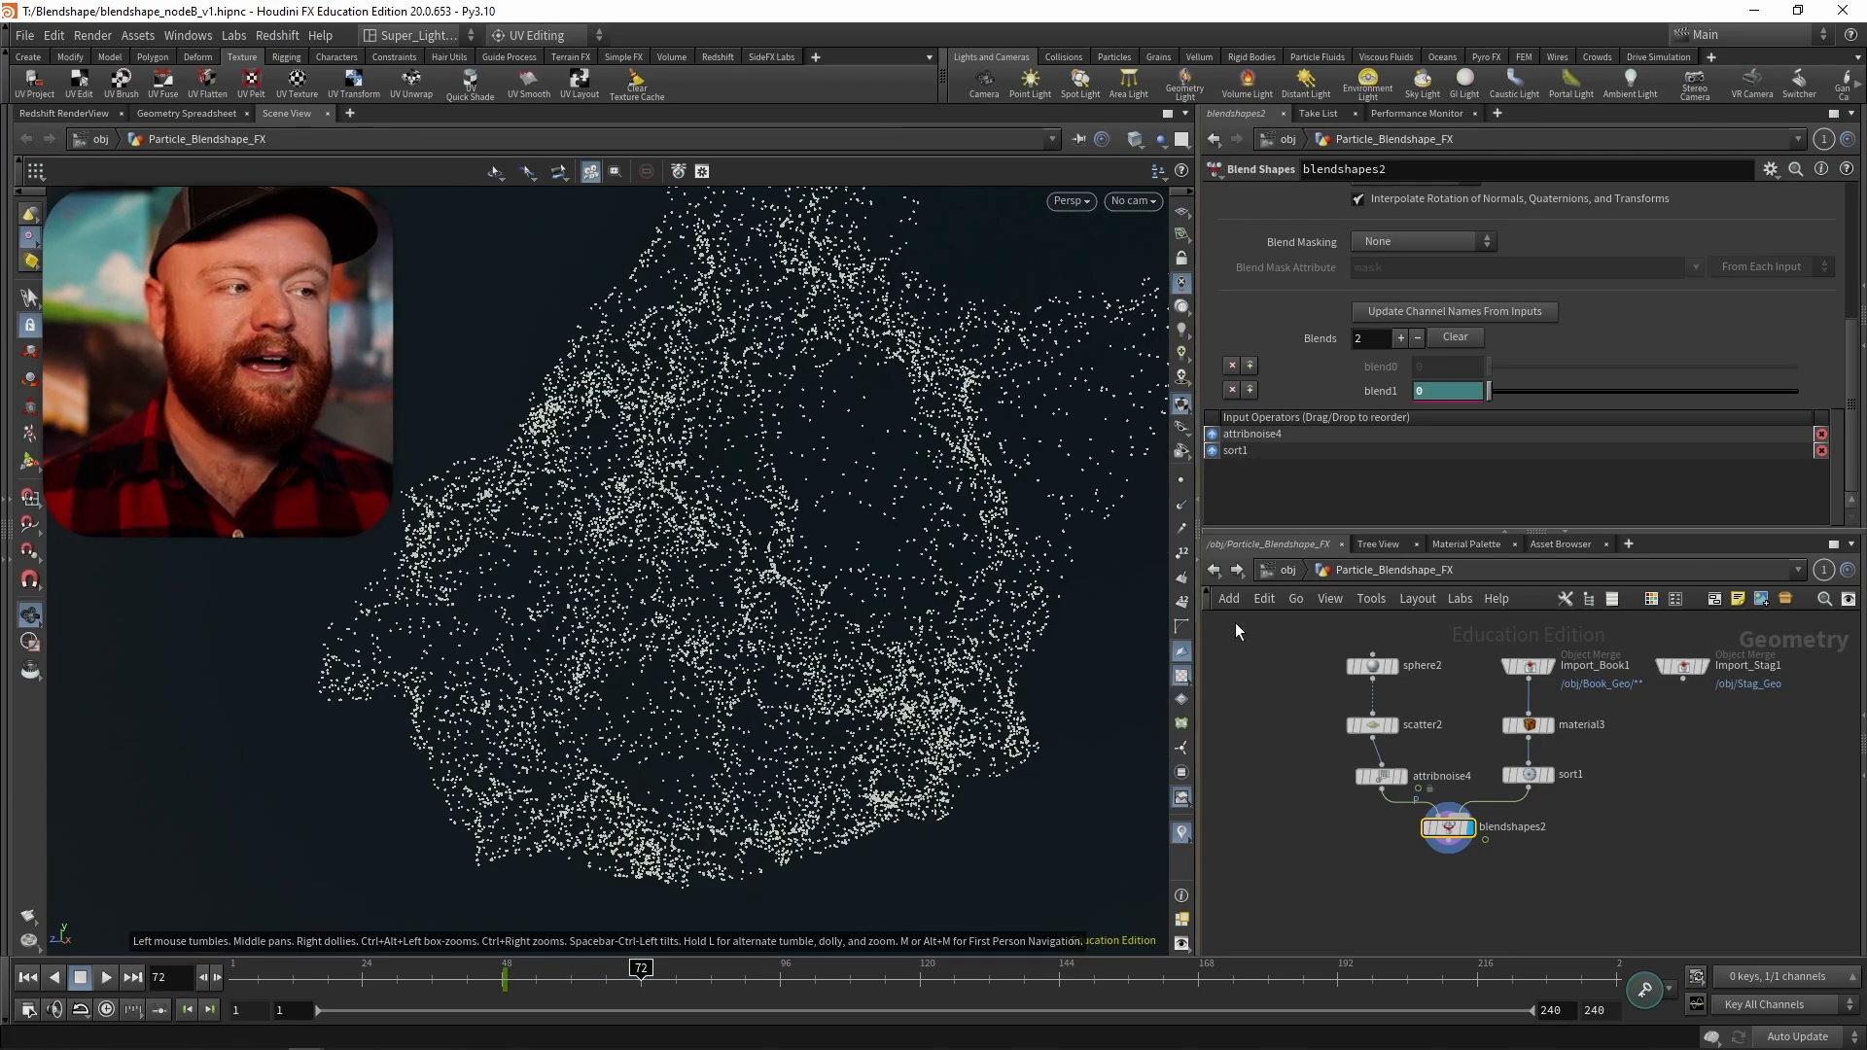
alt+click(1380, 393)
double_click(1440, 390)
text(1)
key(Return)
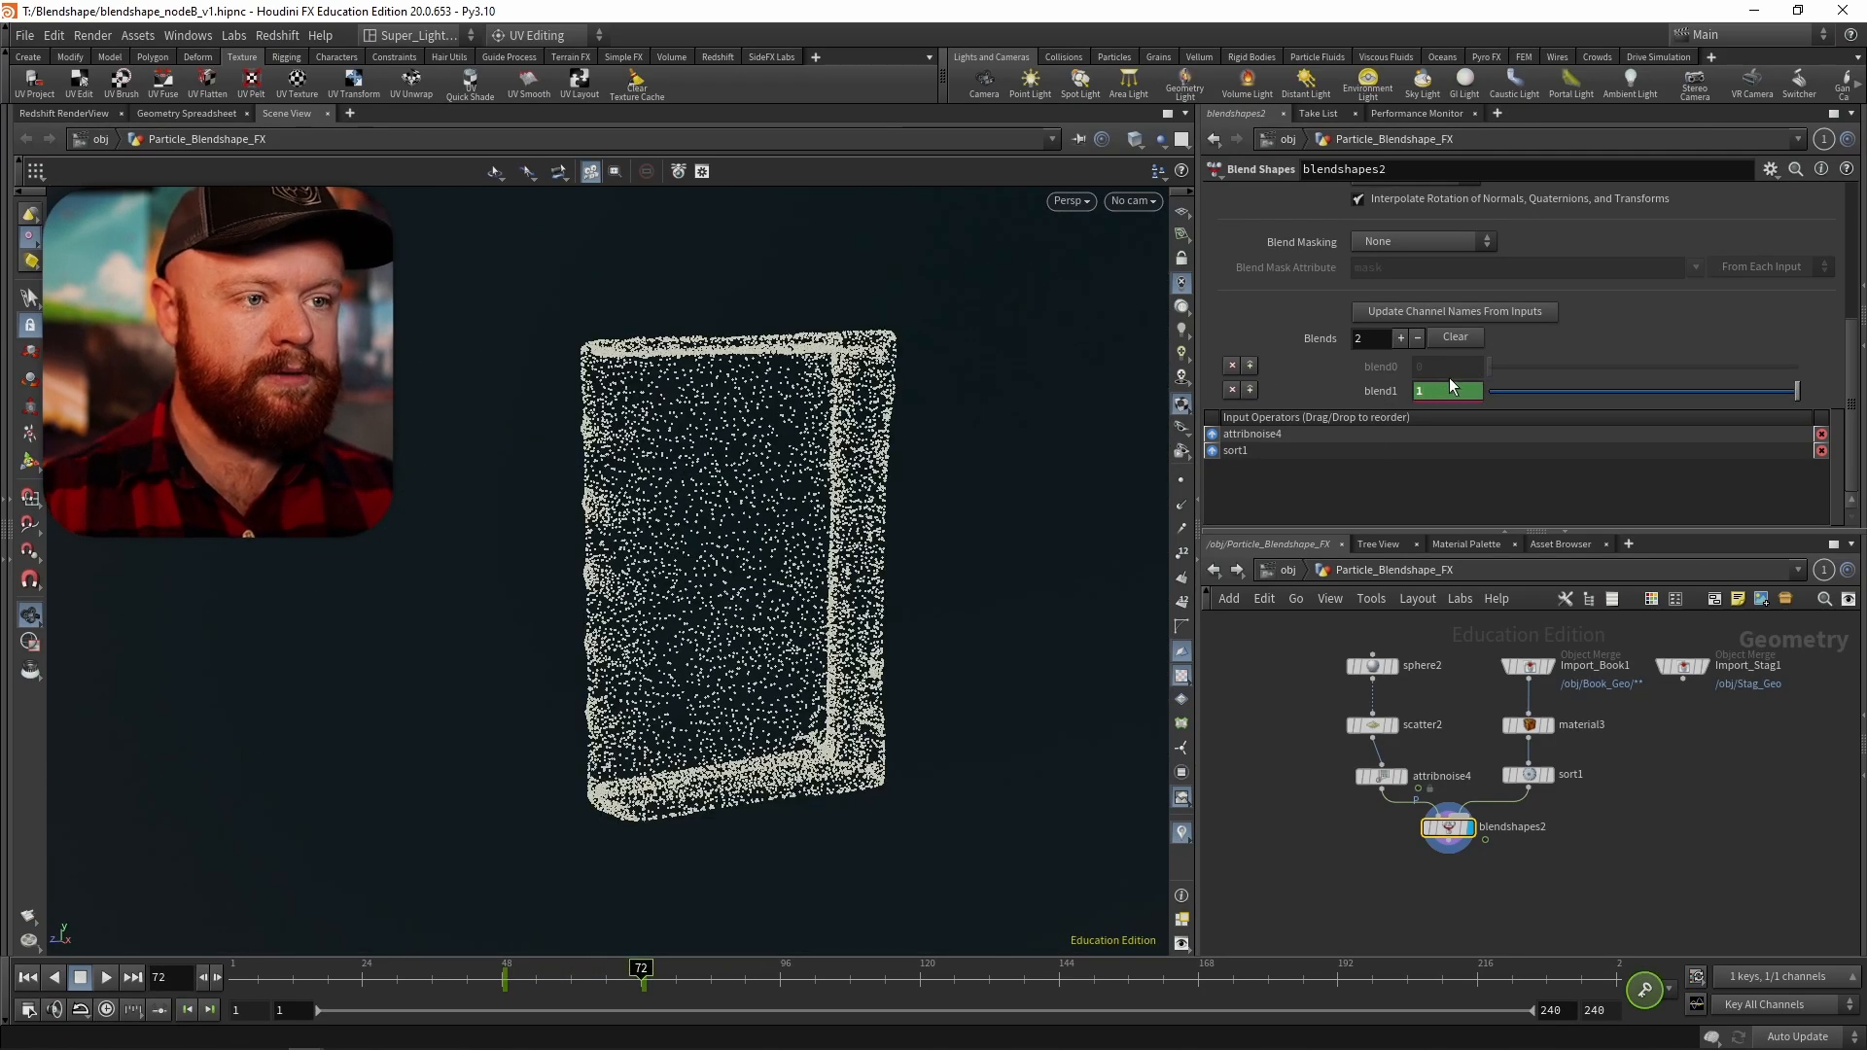
click(413, 977)
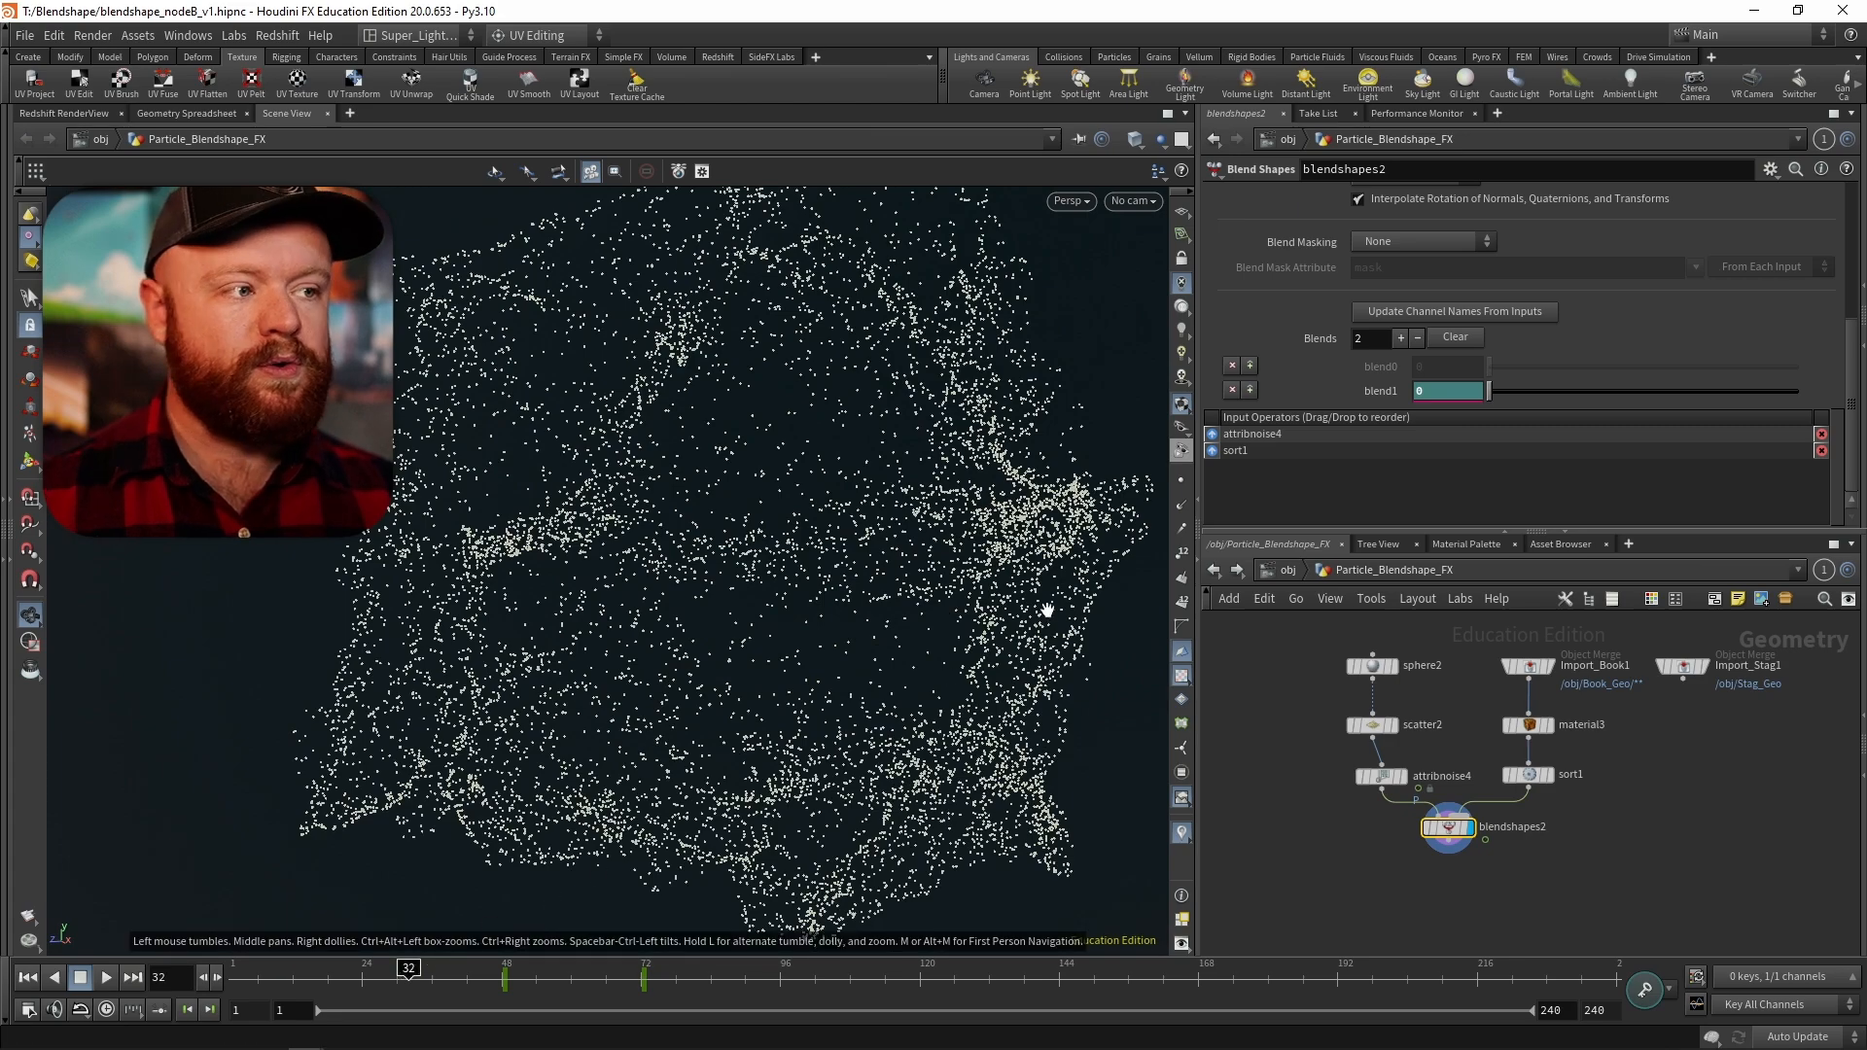
- Make the blend1 animation curve linear between its two keyframes and scrub through the morph to frame 73
shift+click(1392, 391)
key(h)
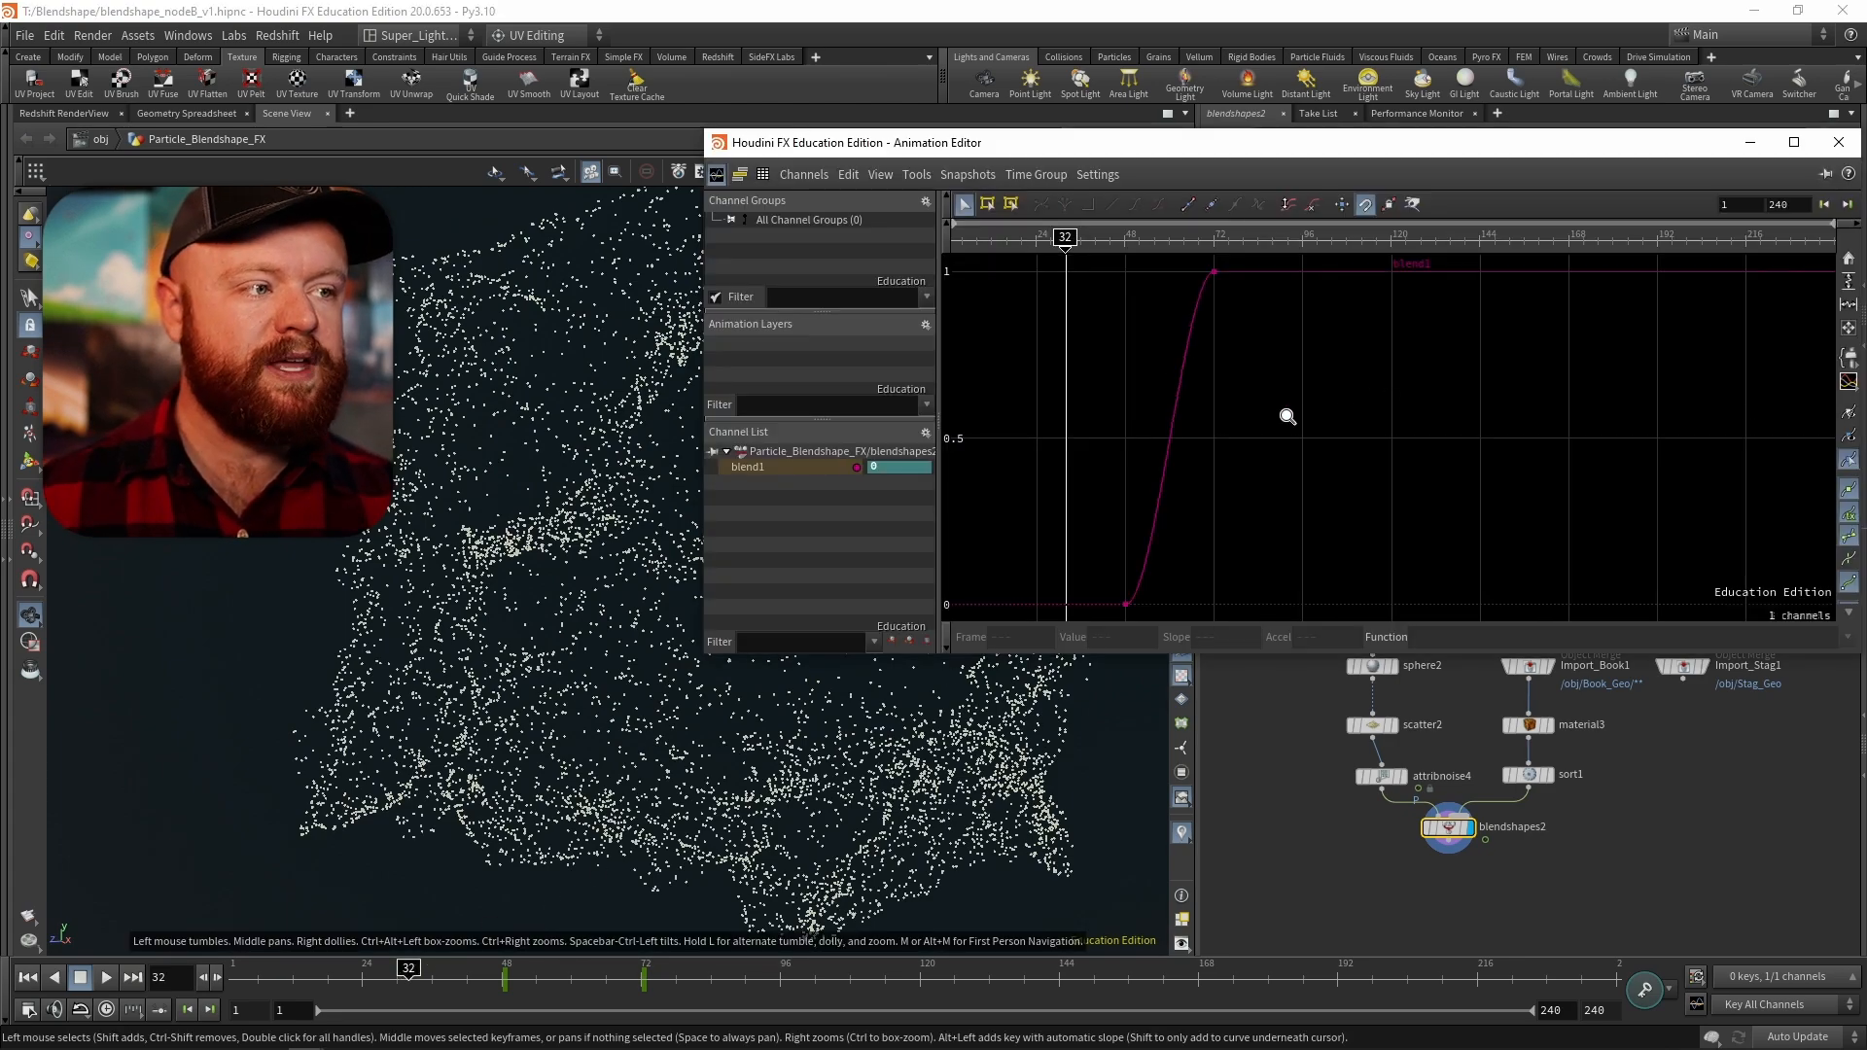
right_drag(1288, 421, 1175, 555)
drag(1094, 325, 1396, 519)
click(1110, 205)
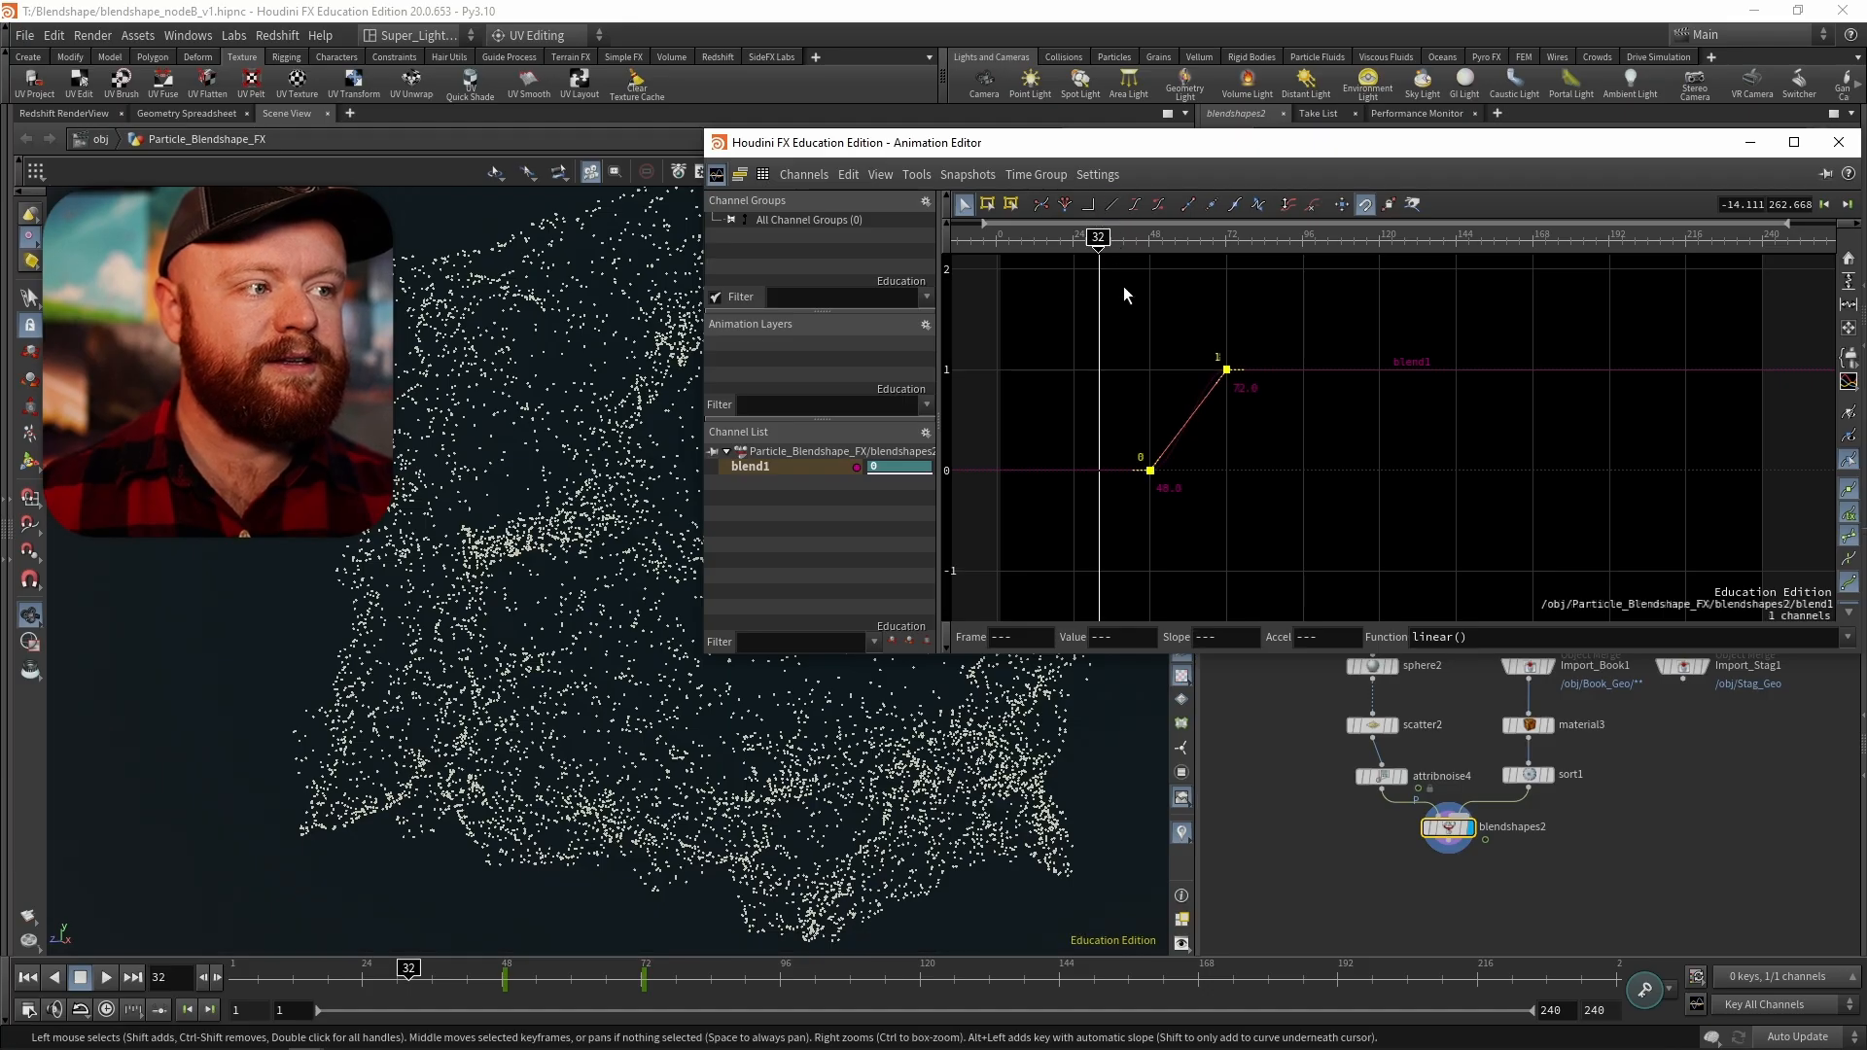
click(1838, 142)
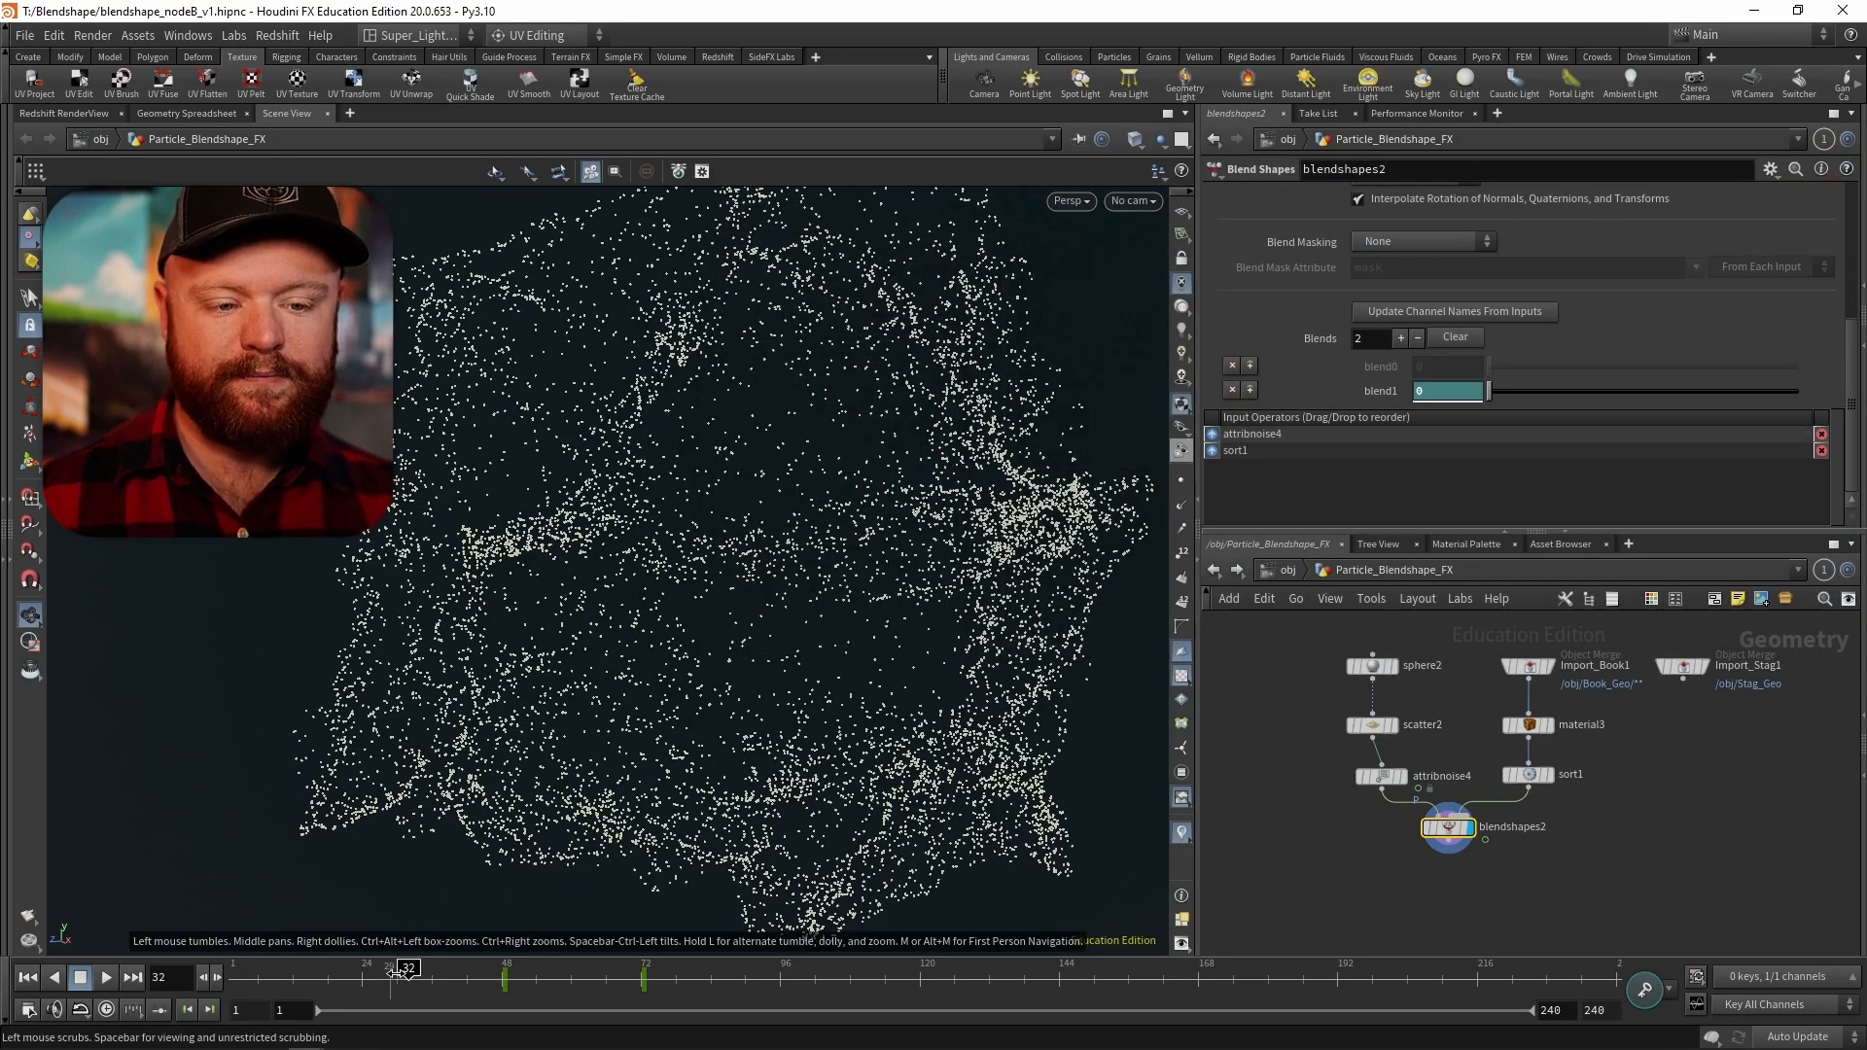
drag(409, 978, 645, 1005)
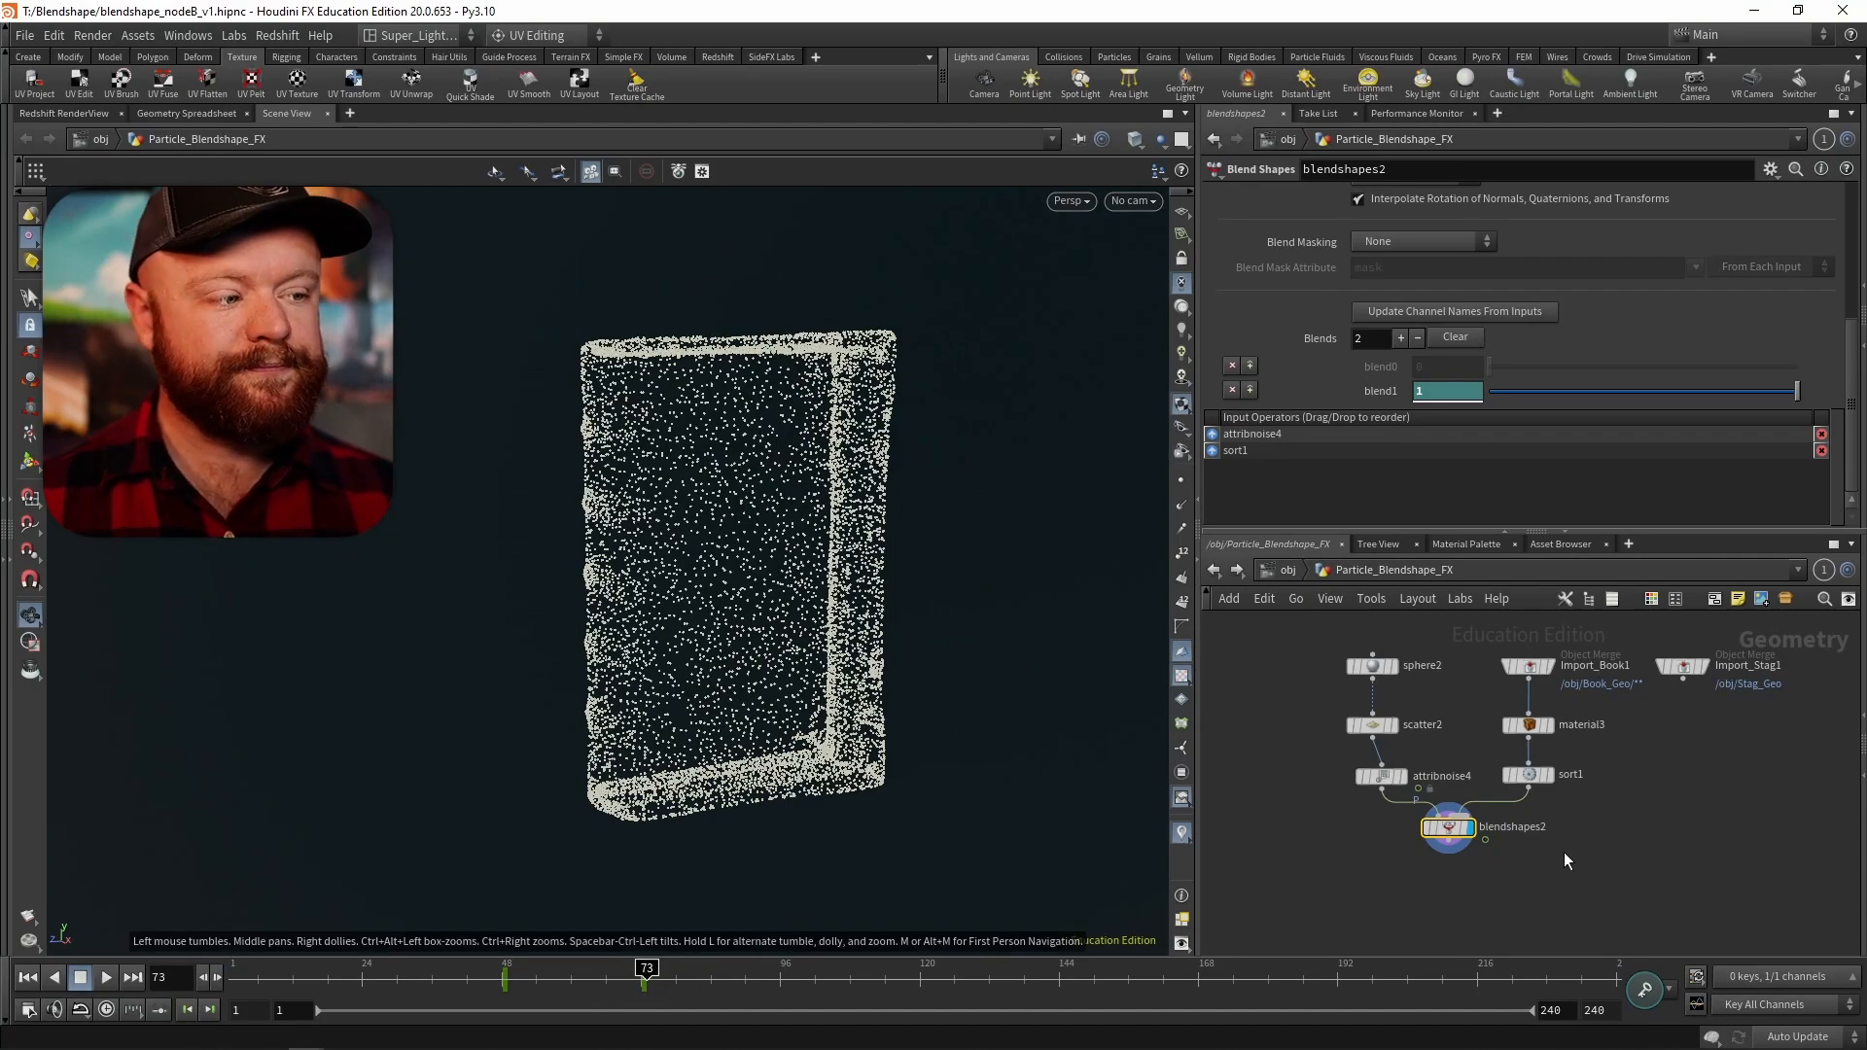
- Insert a copy of attribnoise4 between sort1 and blendshapes2, with amplitude 0.1 and element size 0.95, and preview its animation
drag(1426, 826, 1429, 872)
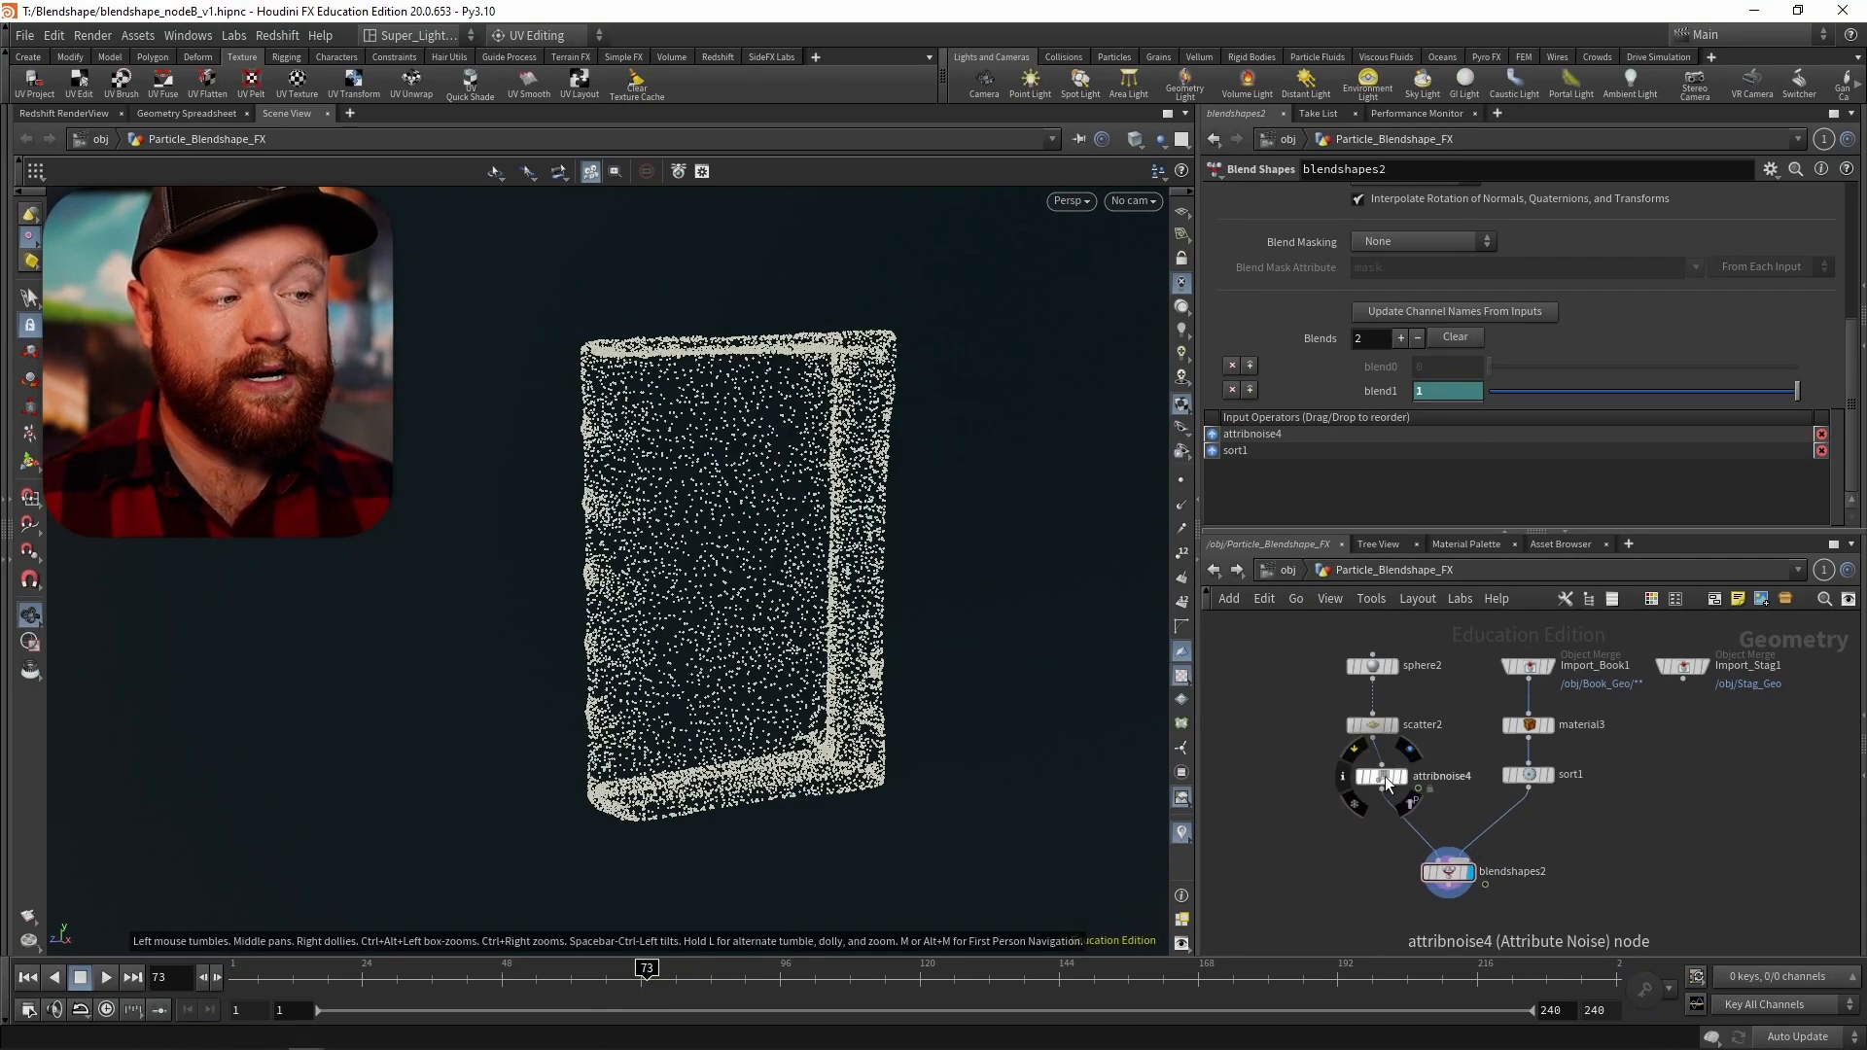
alt+drag(1618, 814, 1548, 838)
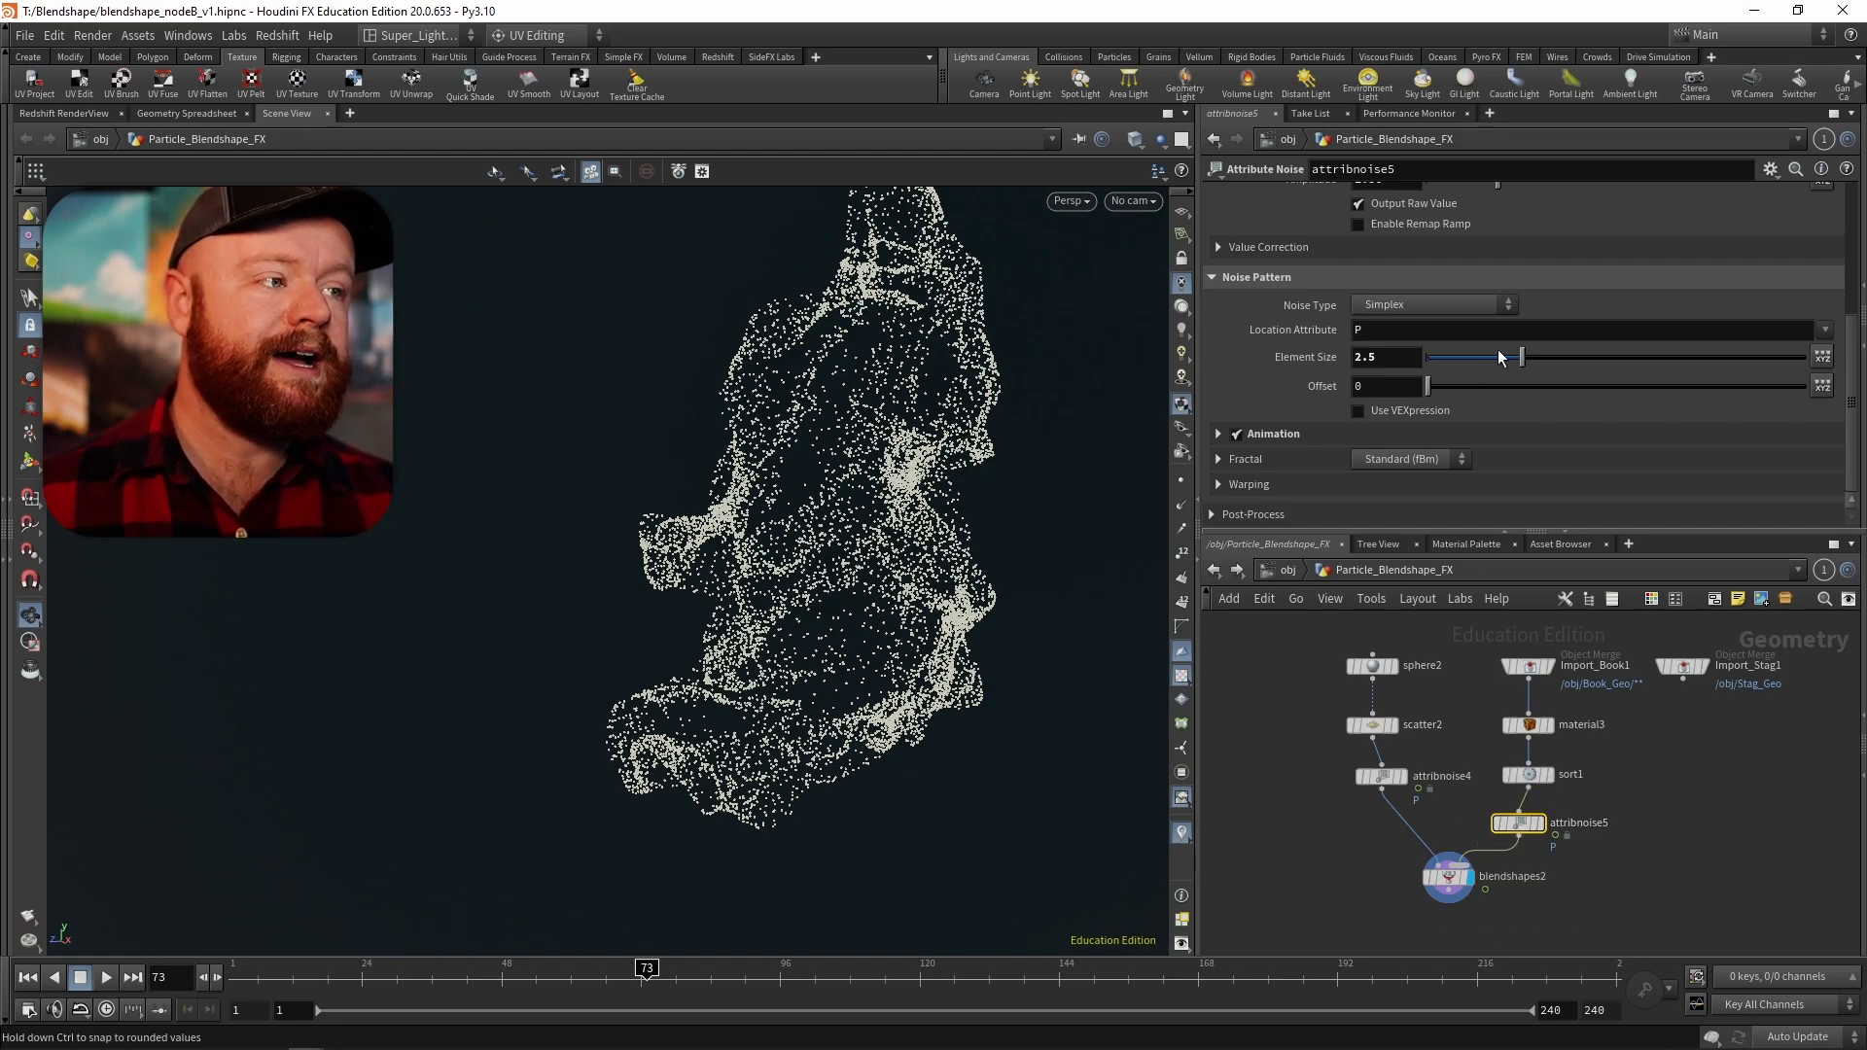
drag(1498, 354, 1430, 334)
scroll(1855, 347, up, 3)
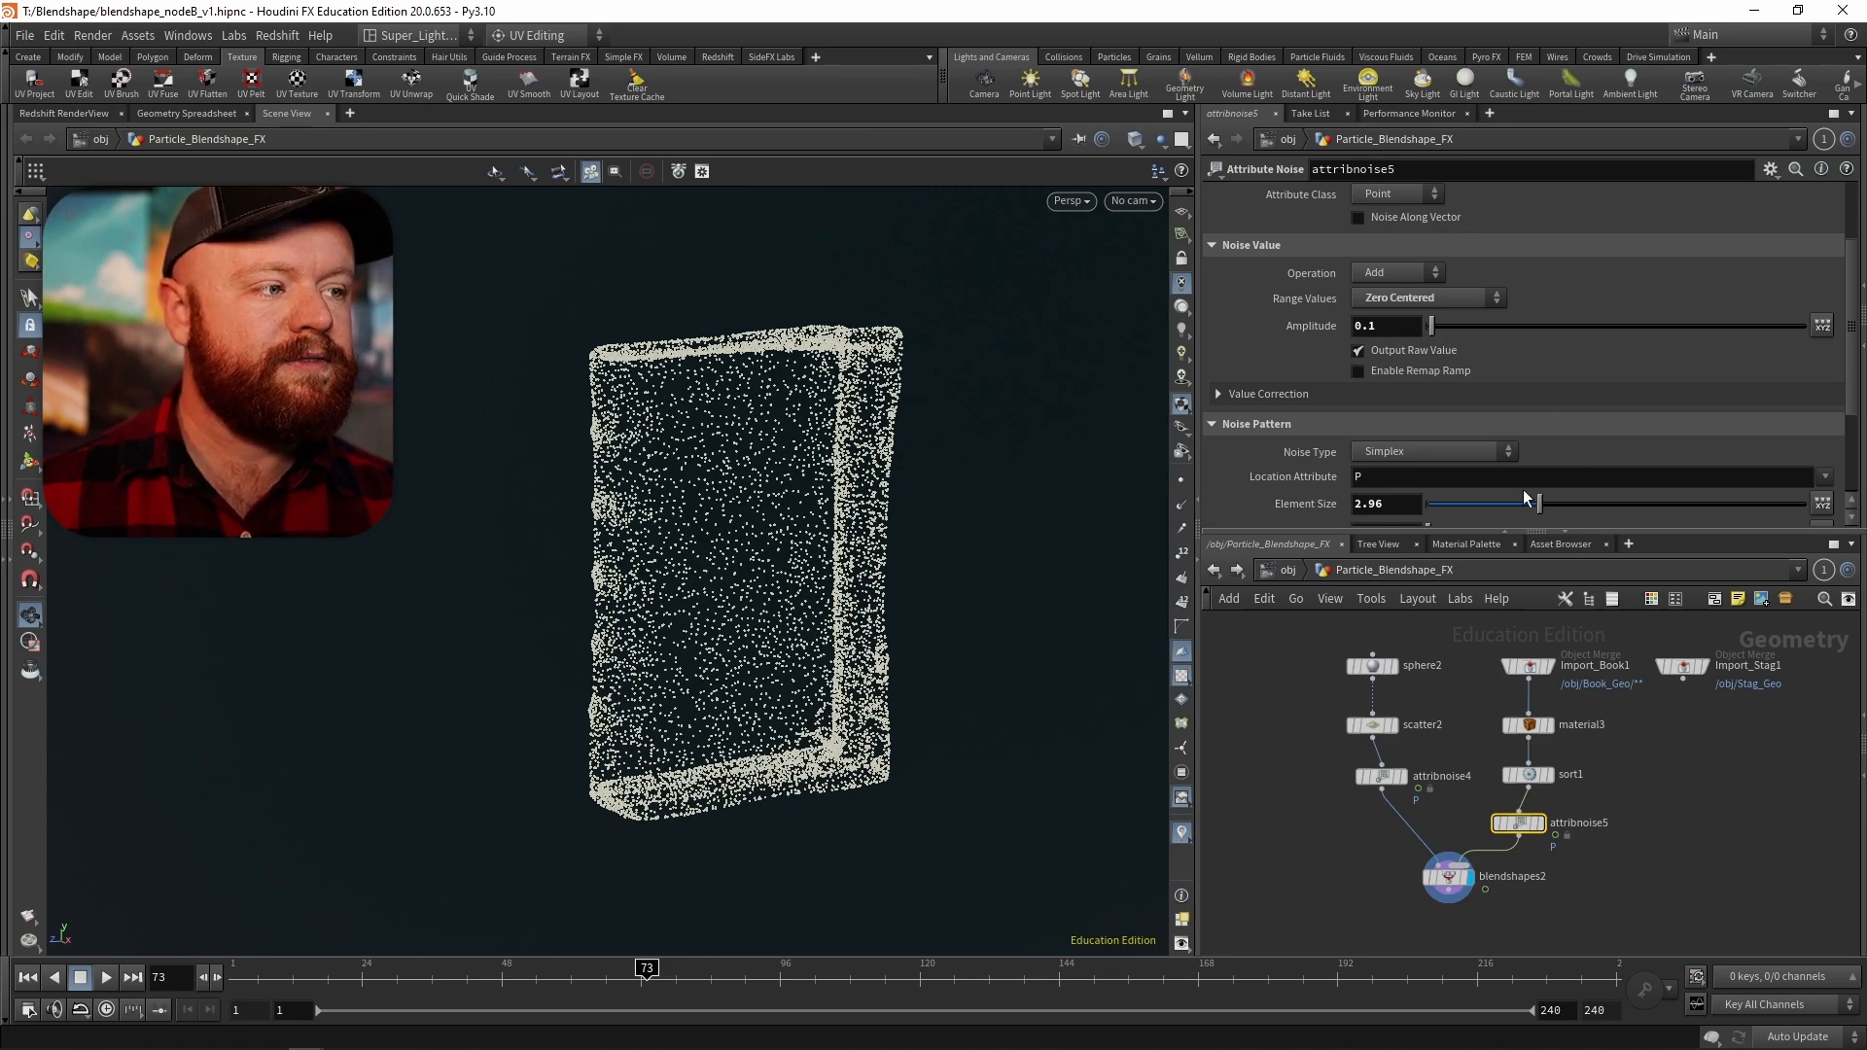
drag(1538, 504, 1460, 509)
drag(479, 975, 994, 968)
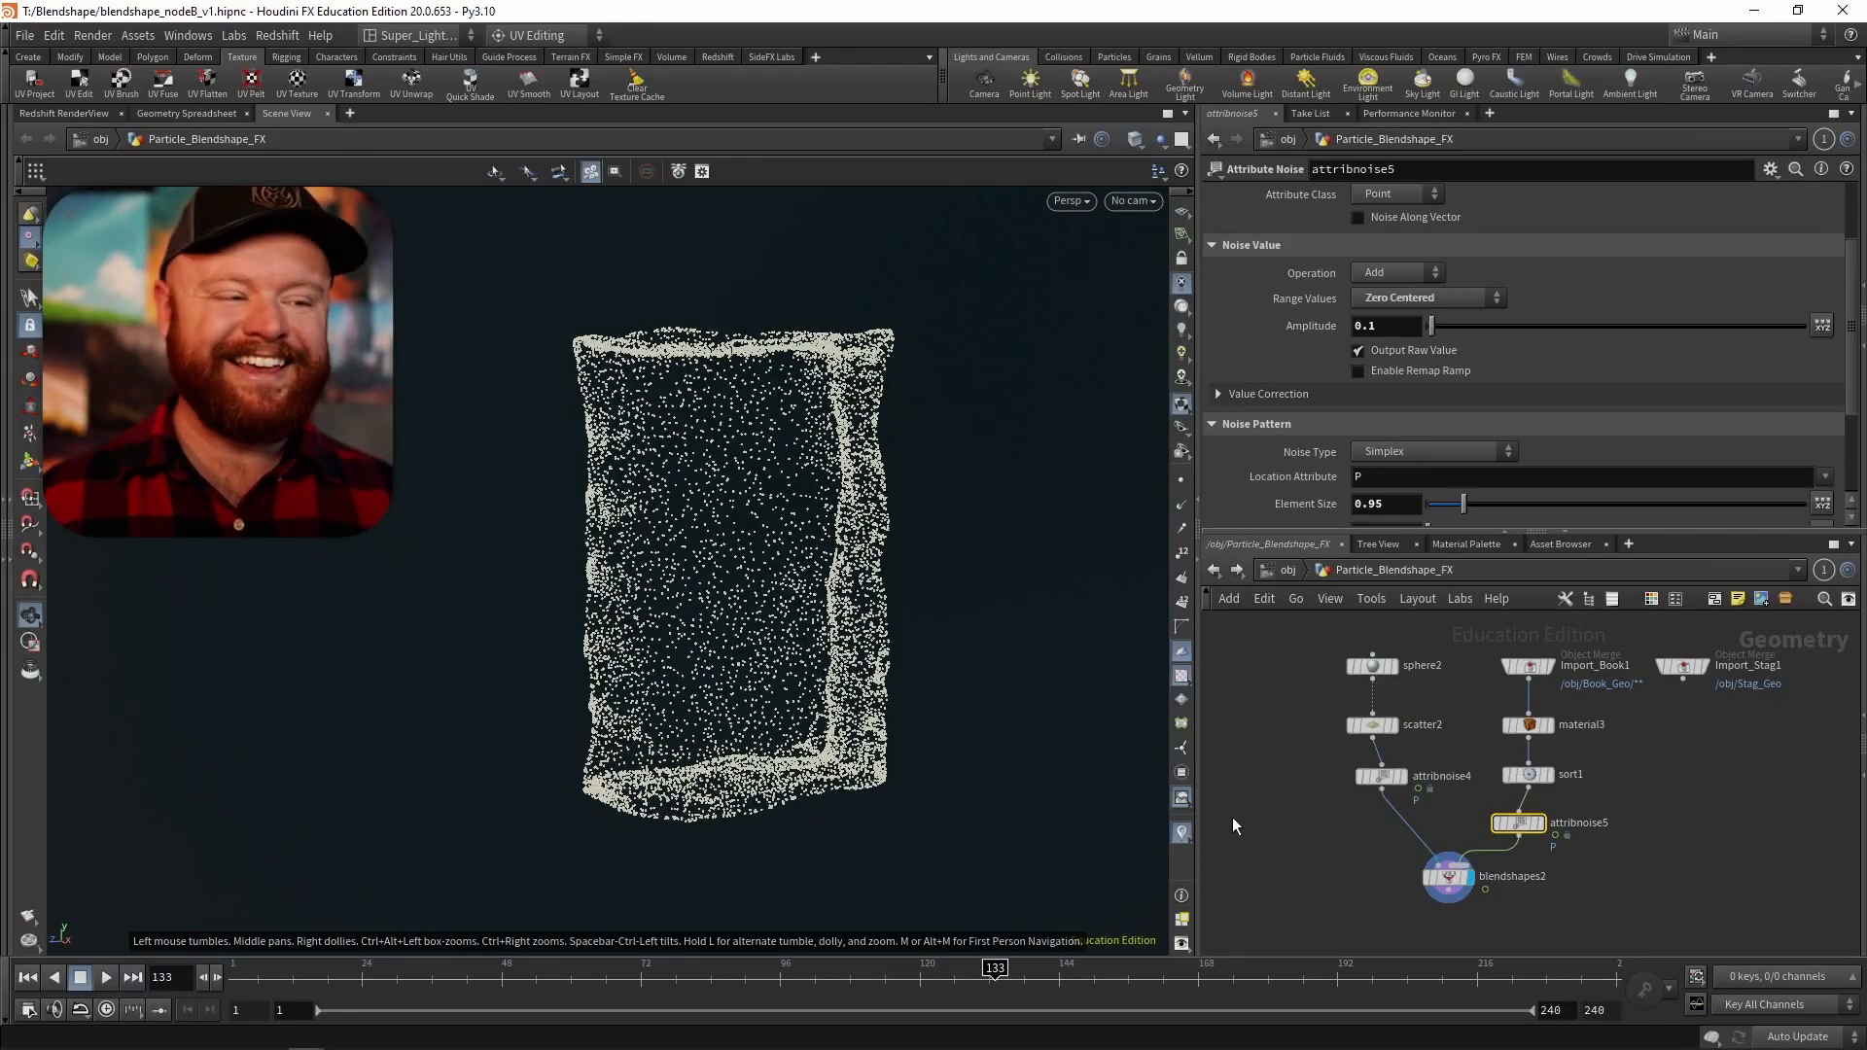
- Line up attribnoise4 directly beneath scatter2 in the node network
middle_click(1528, 774)
middle_drag(1338, 848, 1274, 796)
drag(1297, 795, 1397, 856)
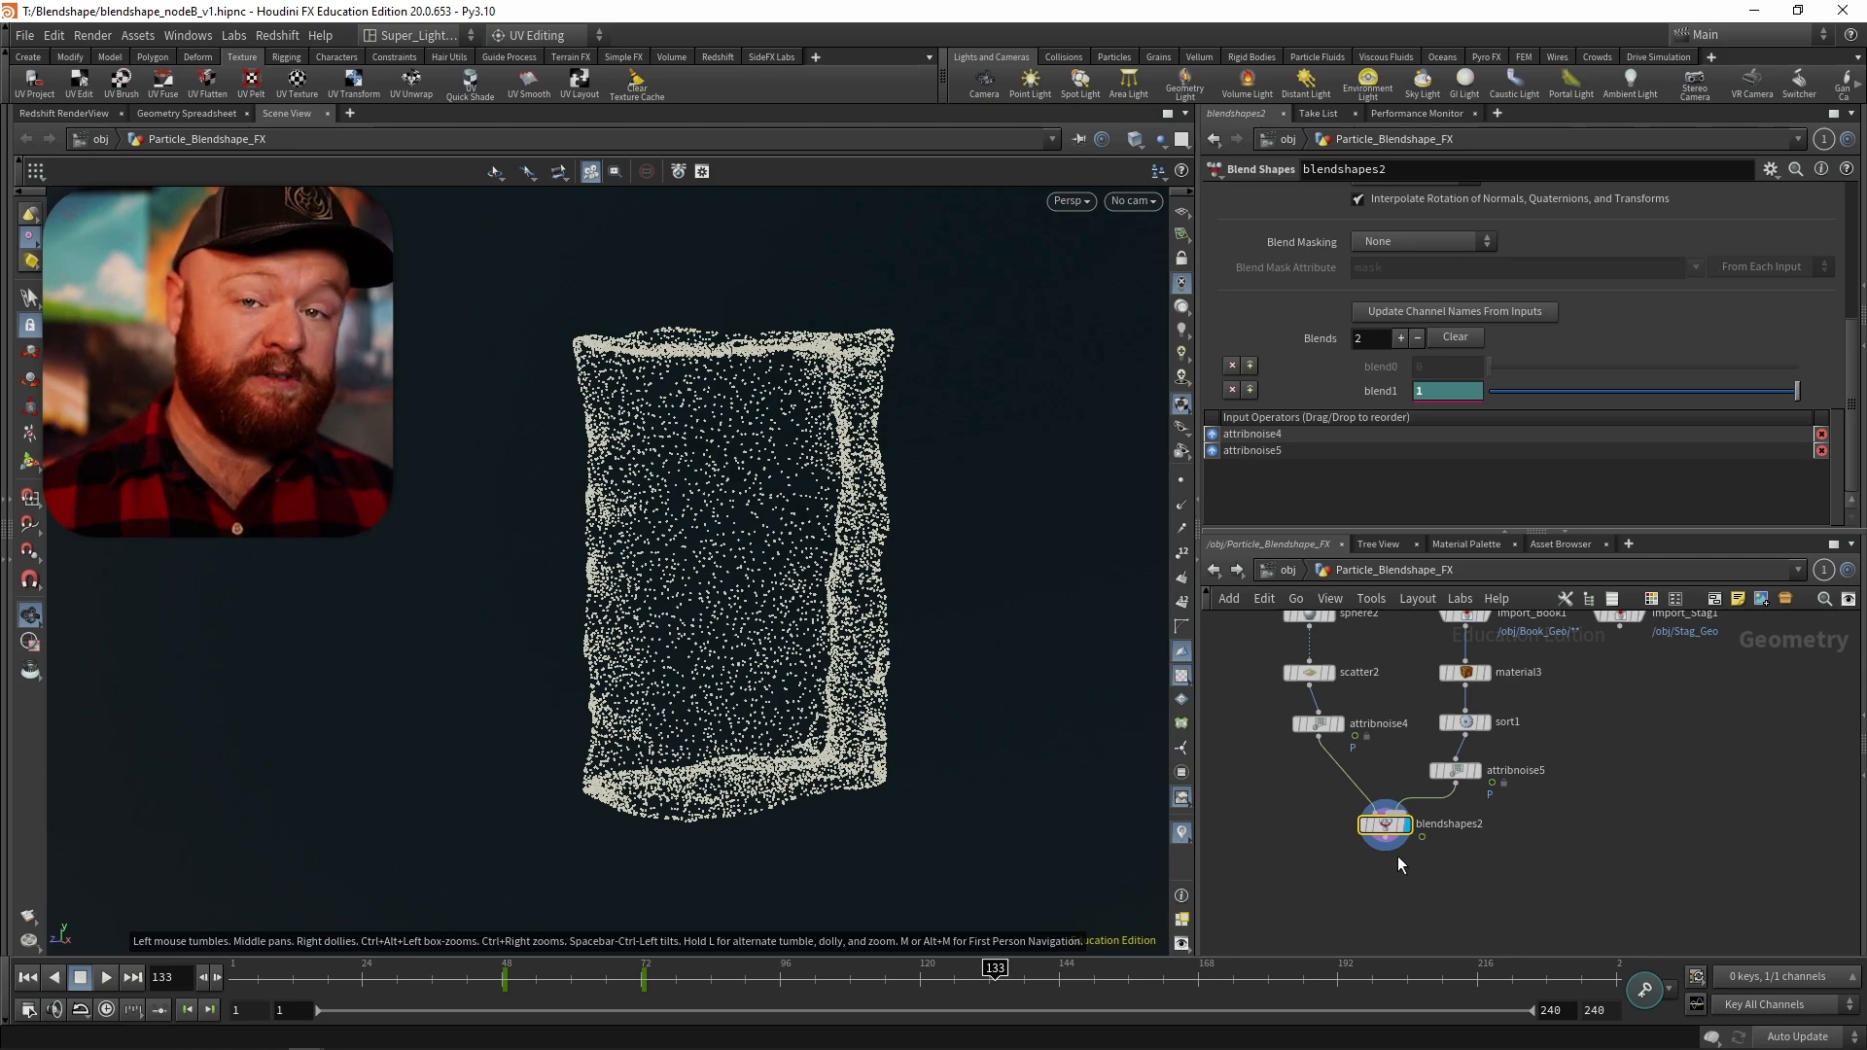
middle_drag(1399, 676, 1443, 714)
drag(1351, 768, 1343, 766)
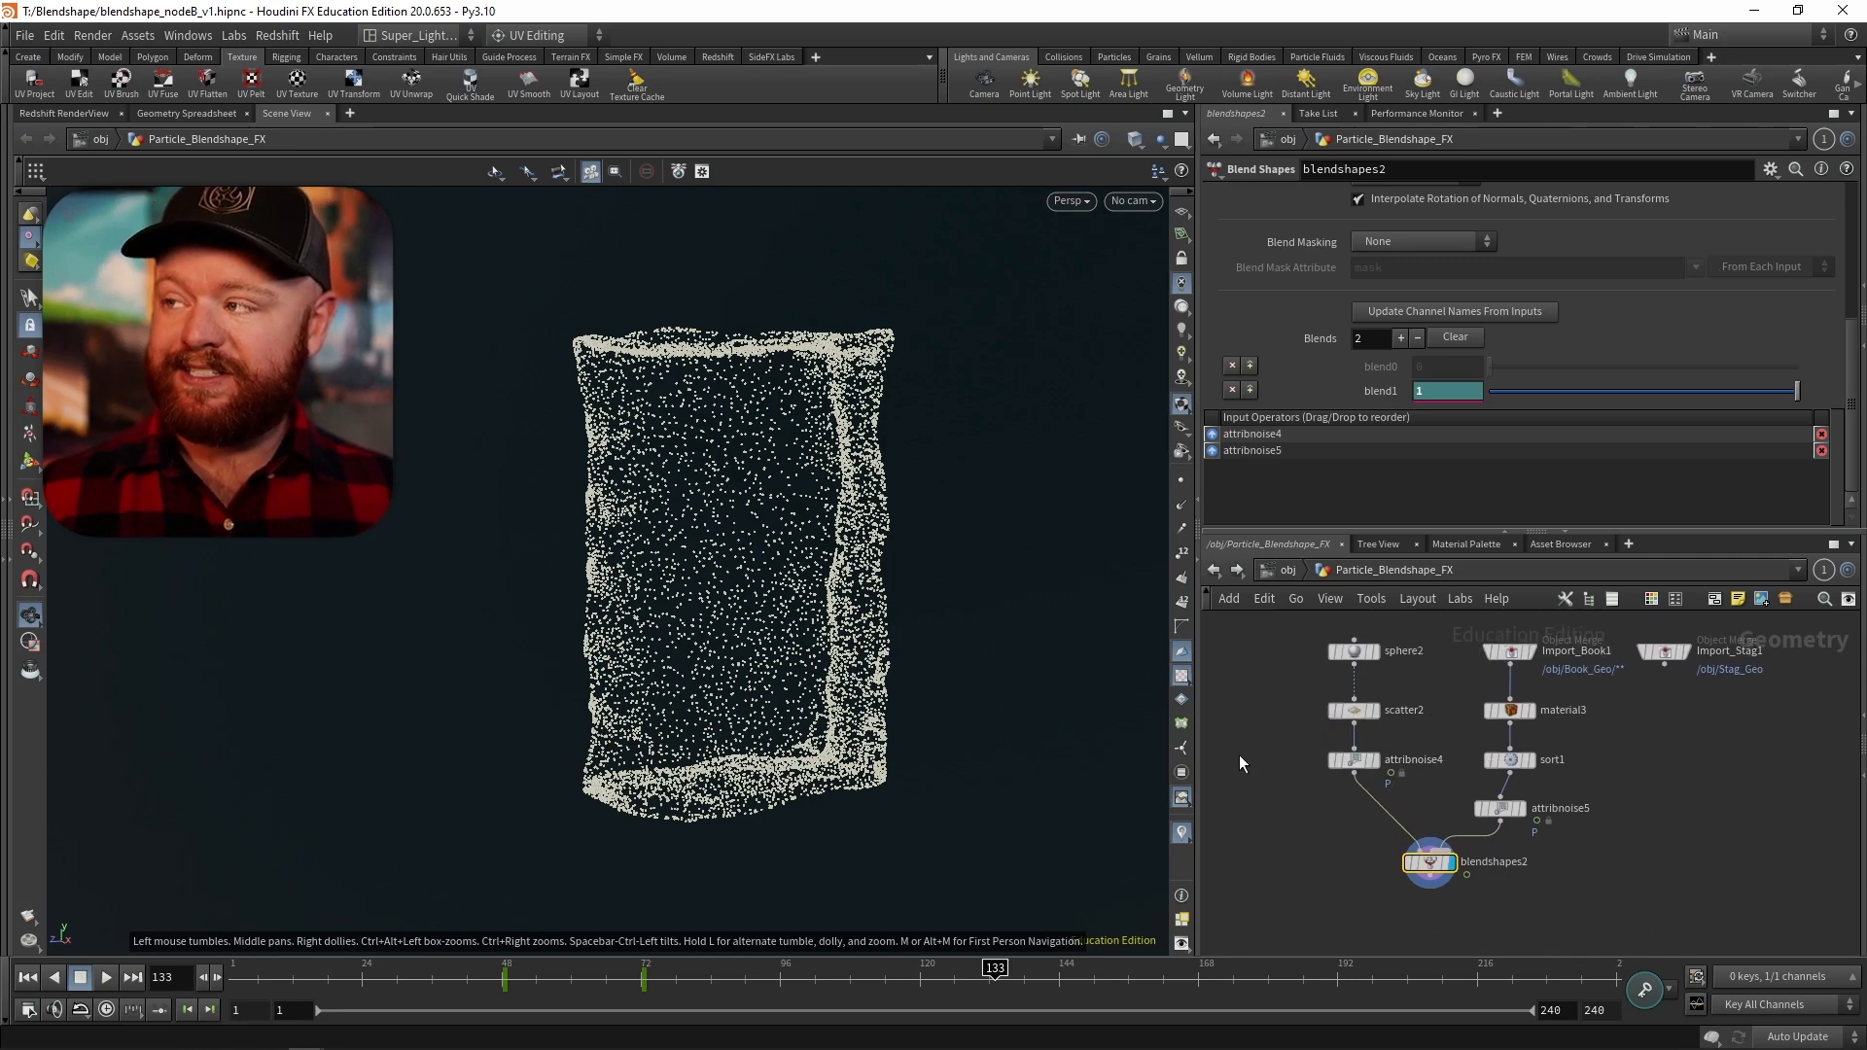
middle_drag(1311, 810, 1283, 793)
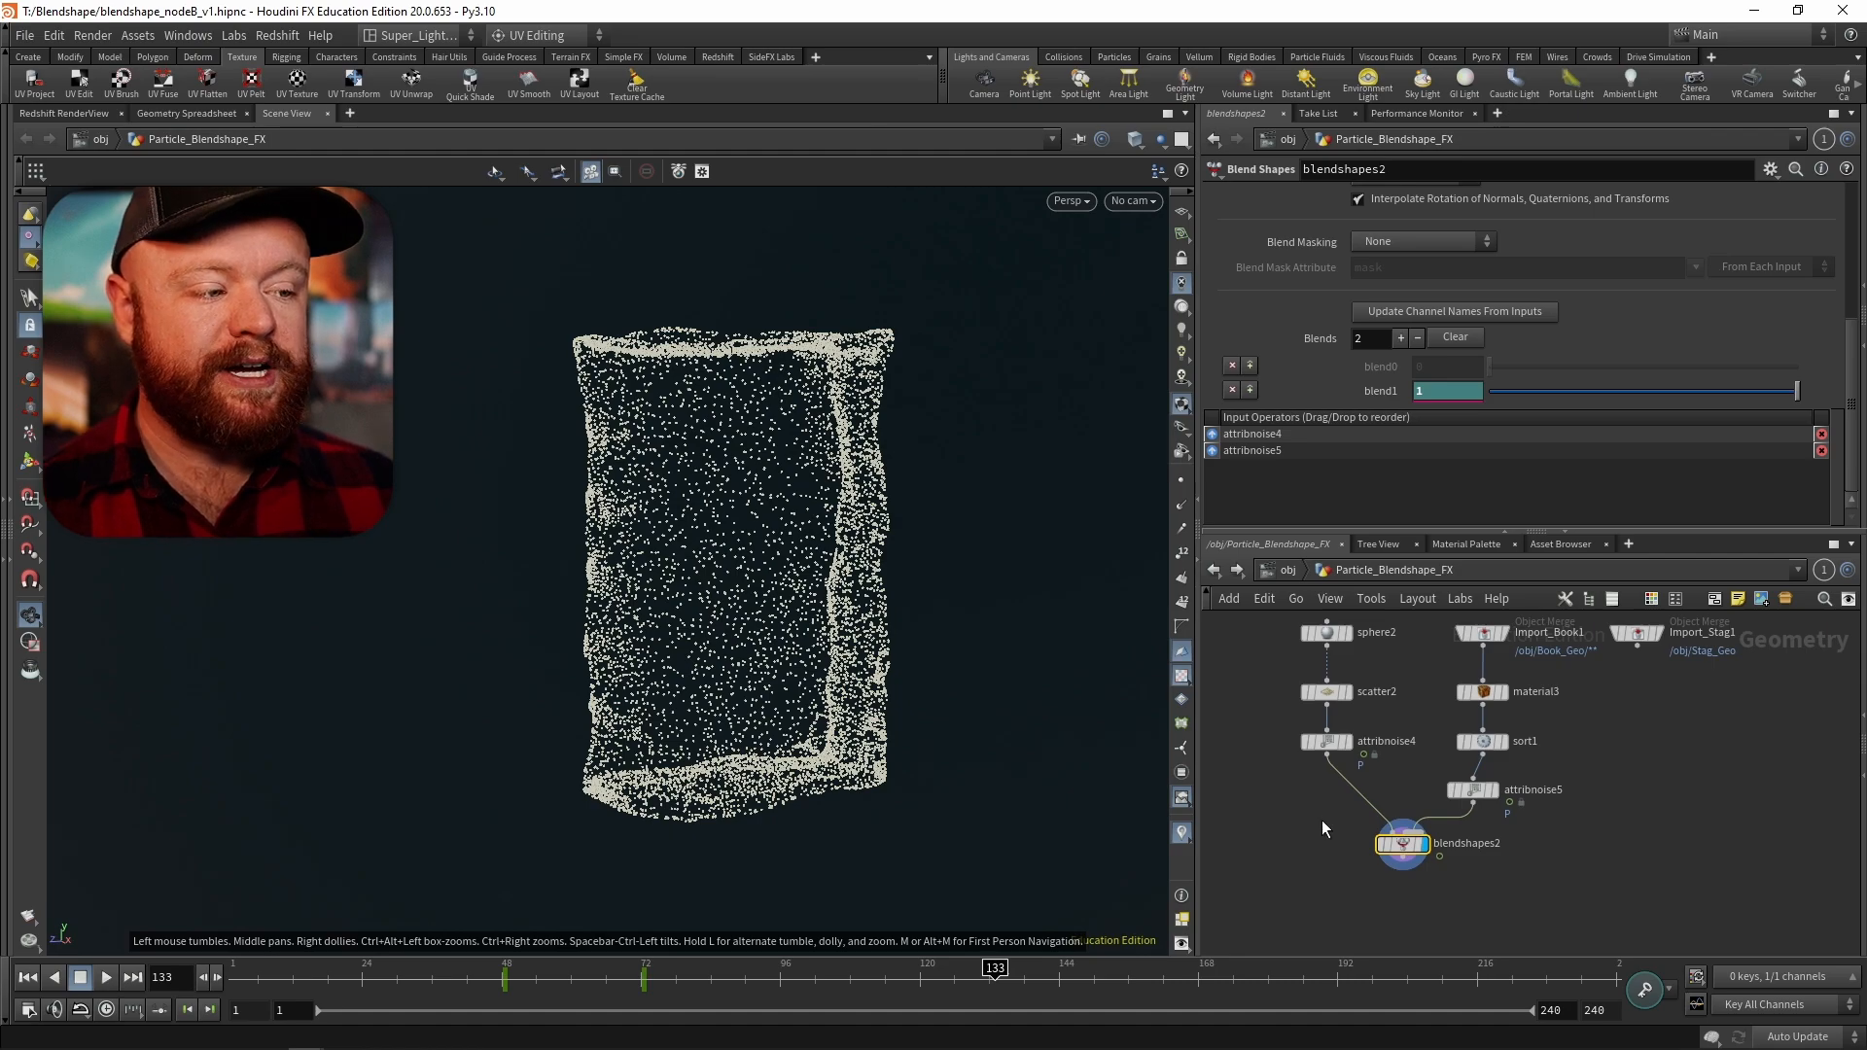
- Display attribnoise4's output and examine how its particle noise moves along the timeline
click(1347, 741)
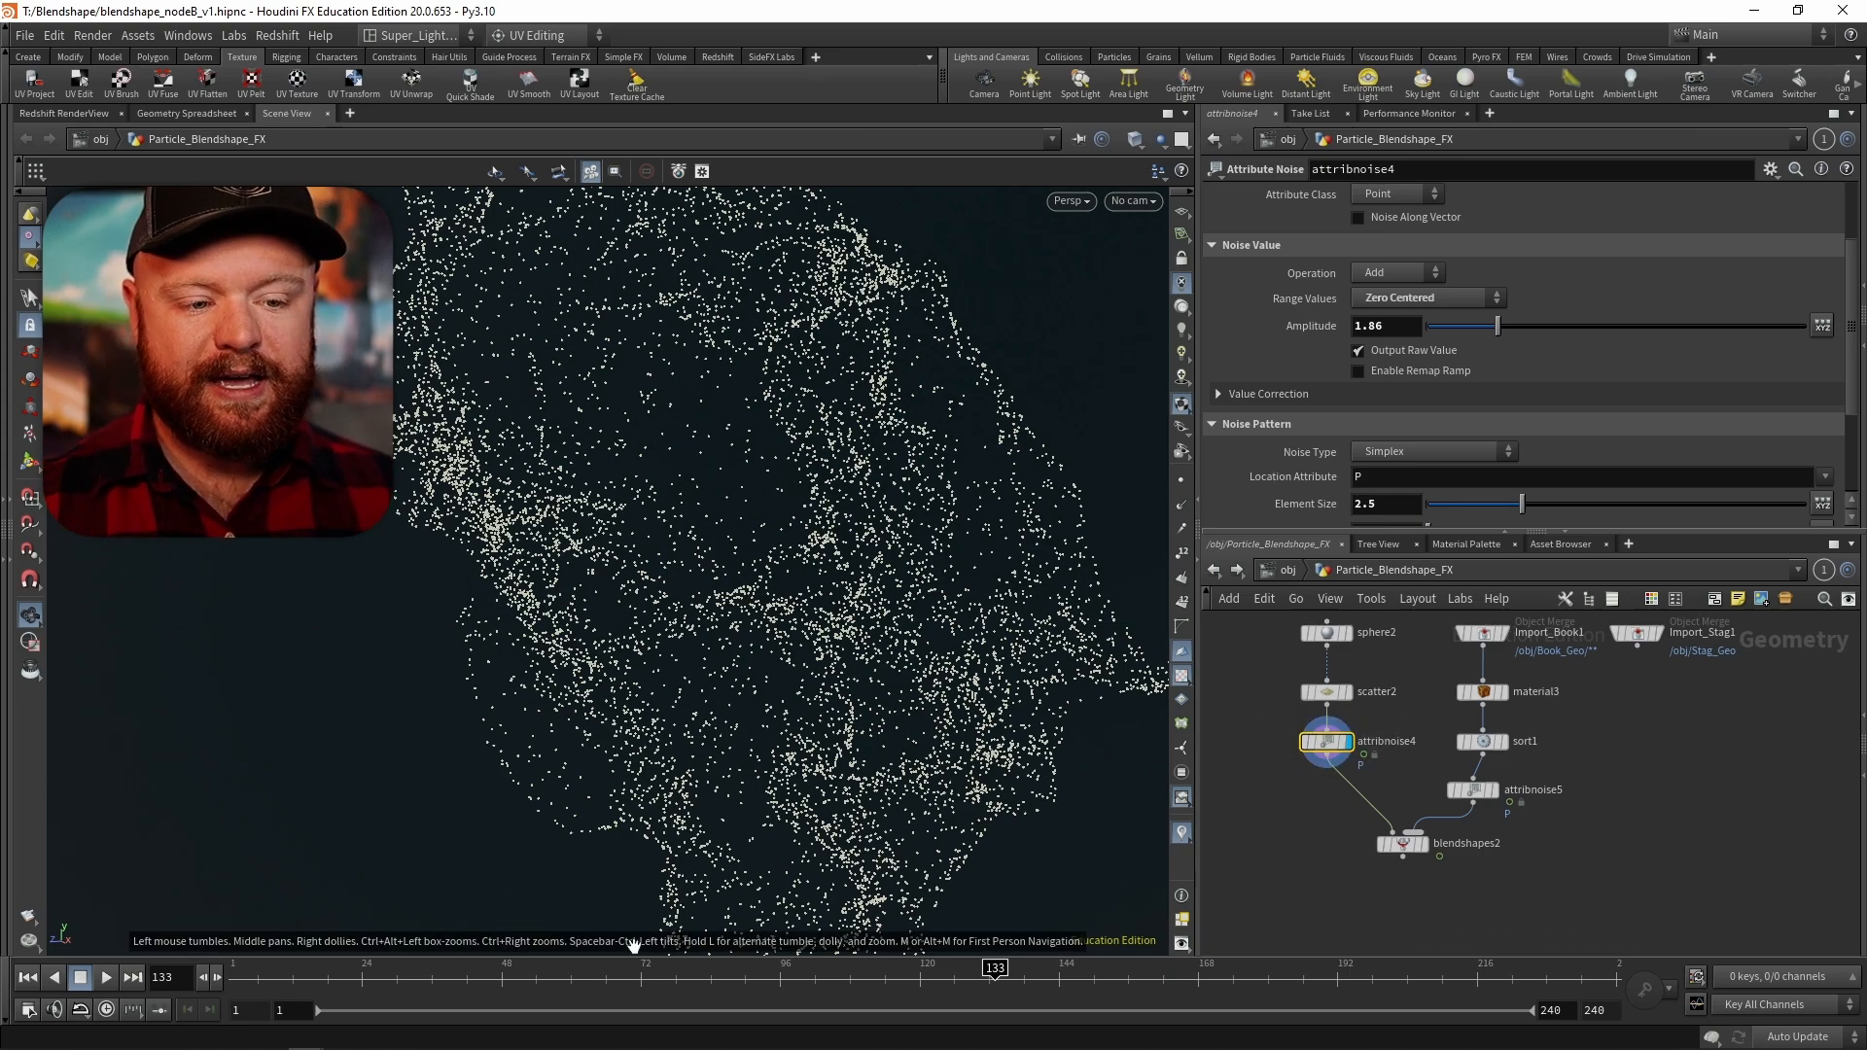
drag(335, 983, 781, 984)
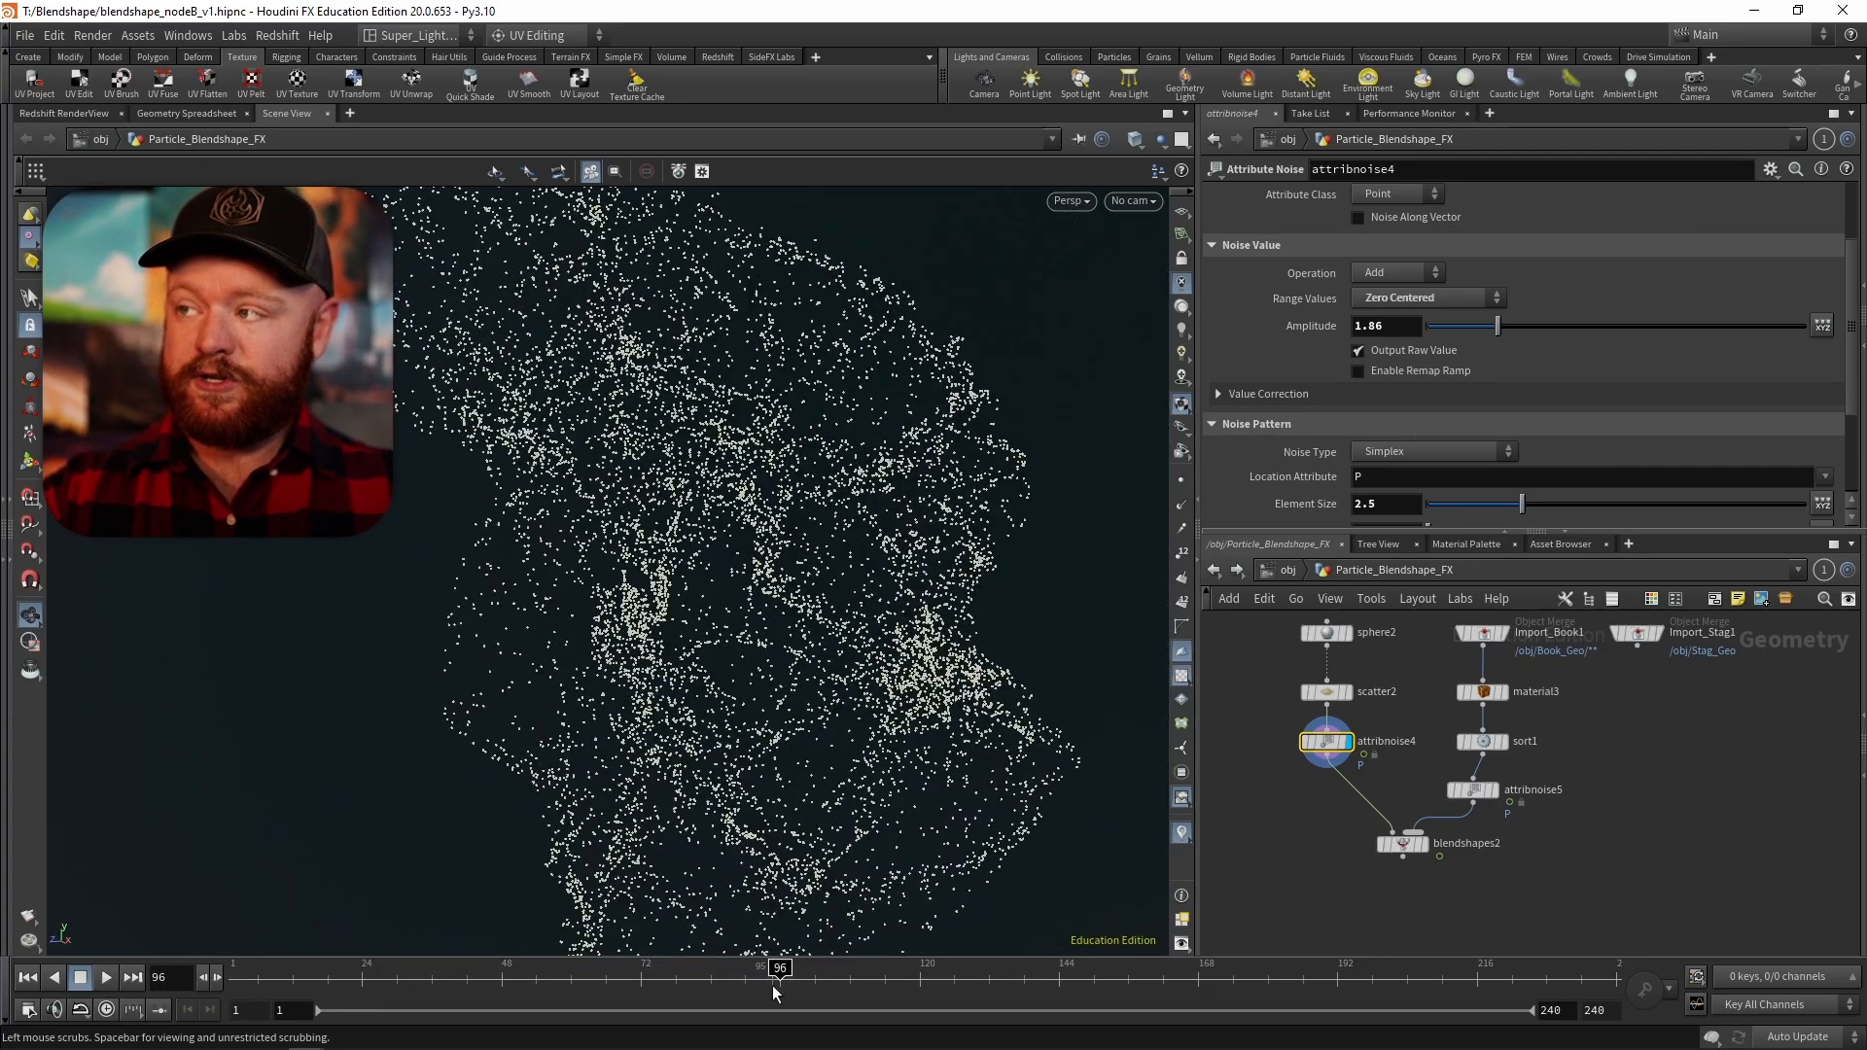
click(364, 983)
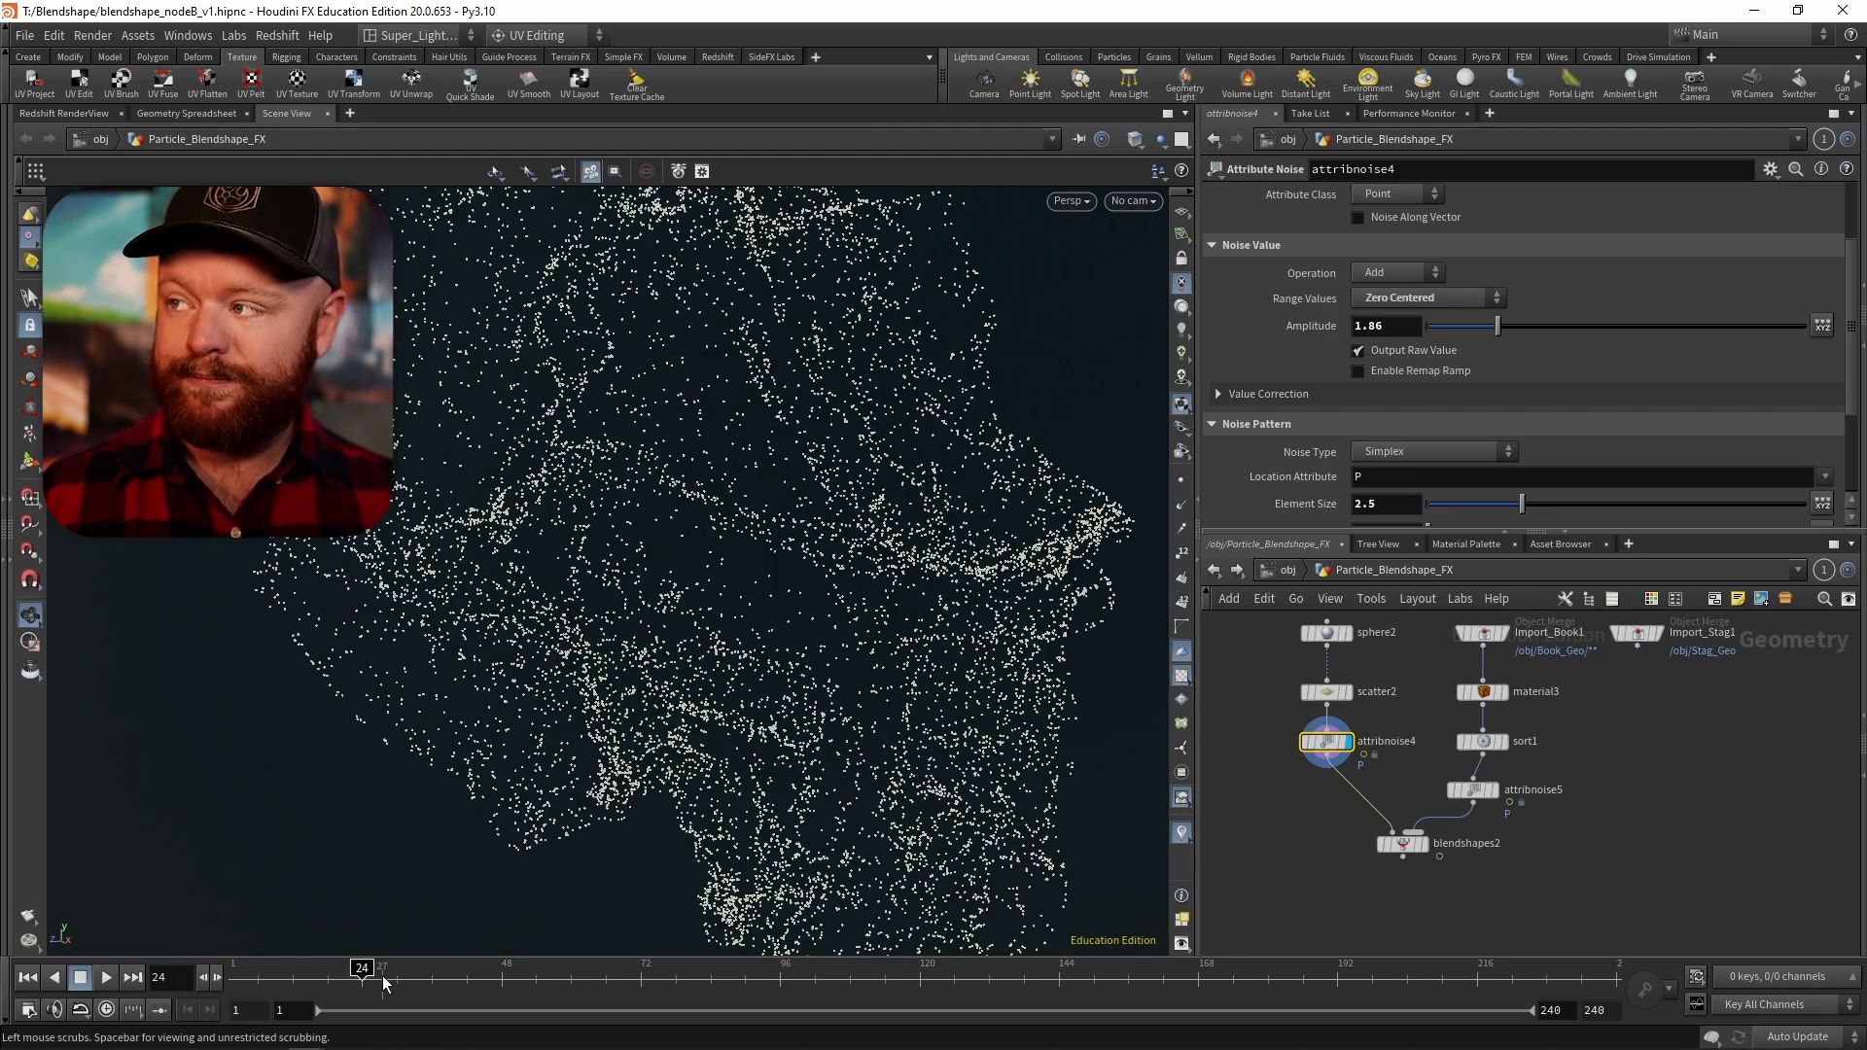
- Cut the wire from attribnoise5 to blendshapes2, move blendshapes2 below attribnoise4, and scrub the point noise around frames 79 to 96
click(776, 978)
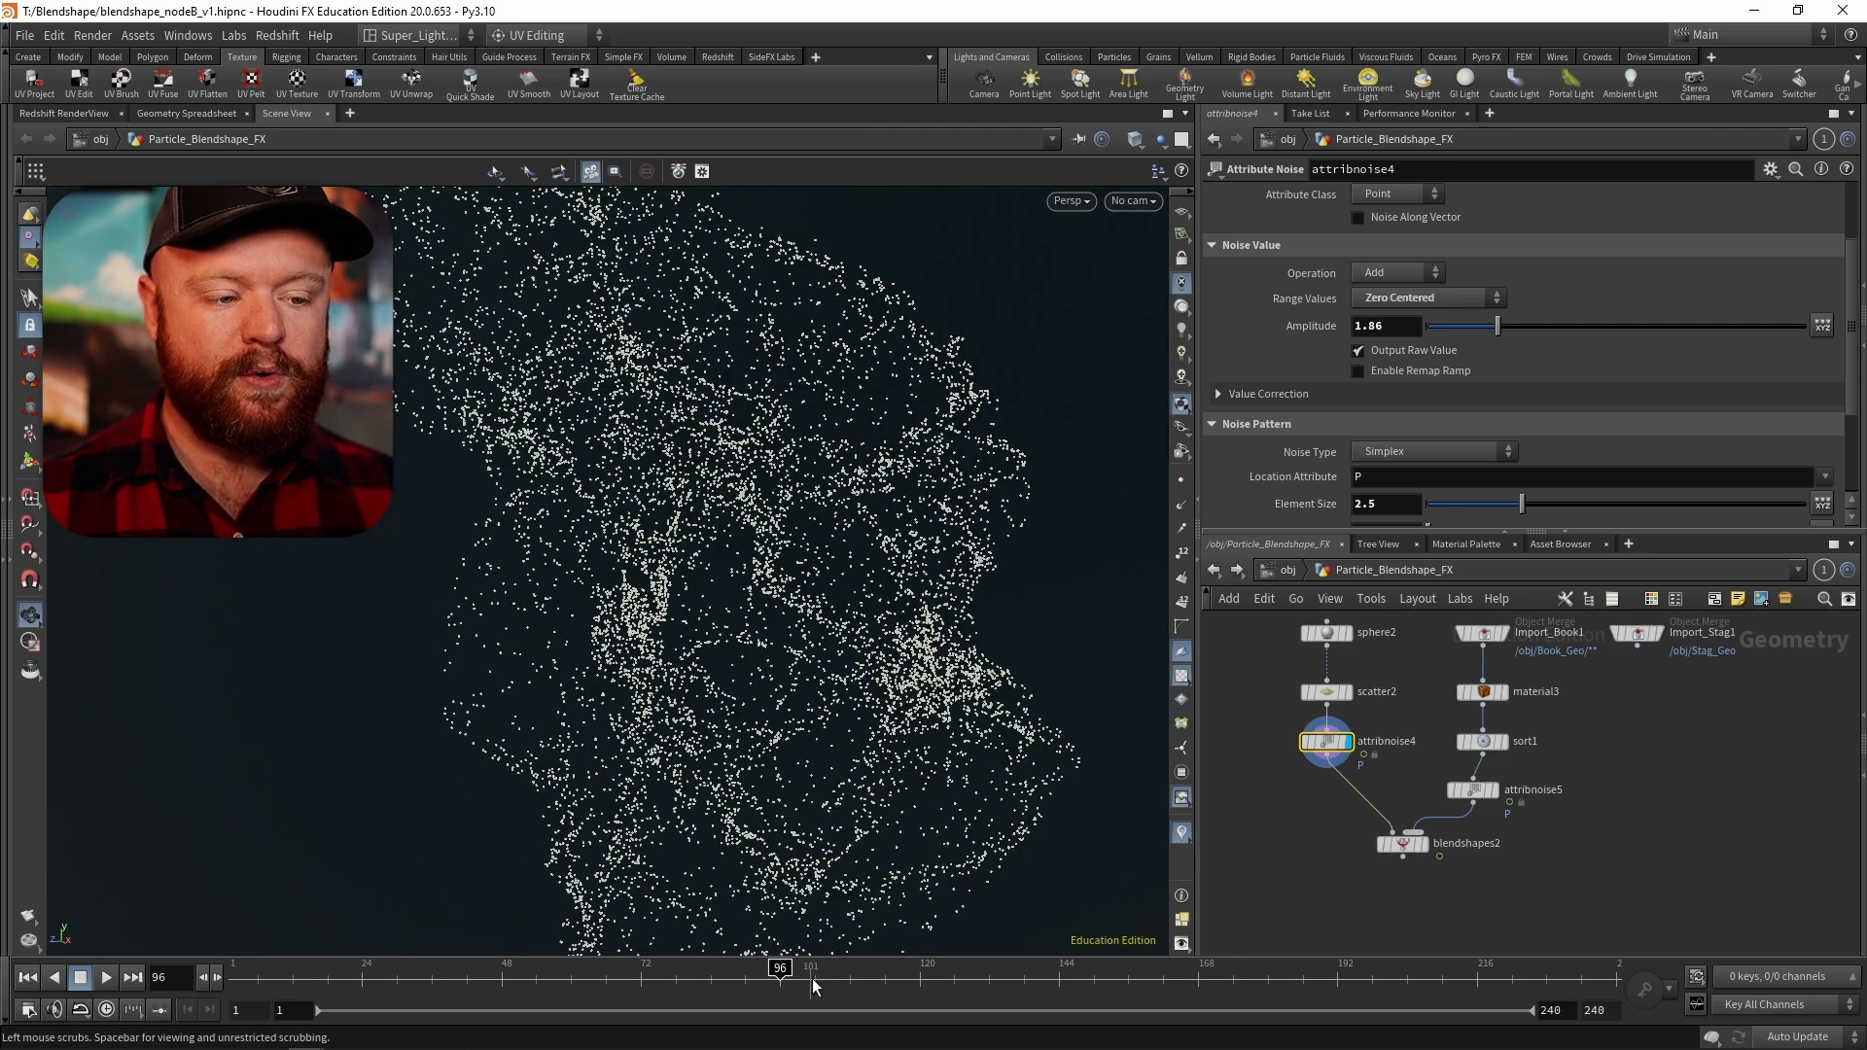
drag(1385, 843, 1350, 878)
key(y)
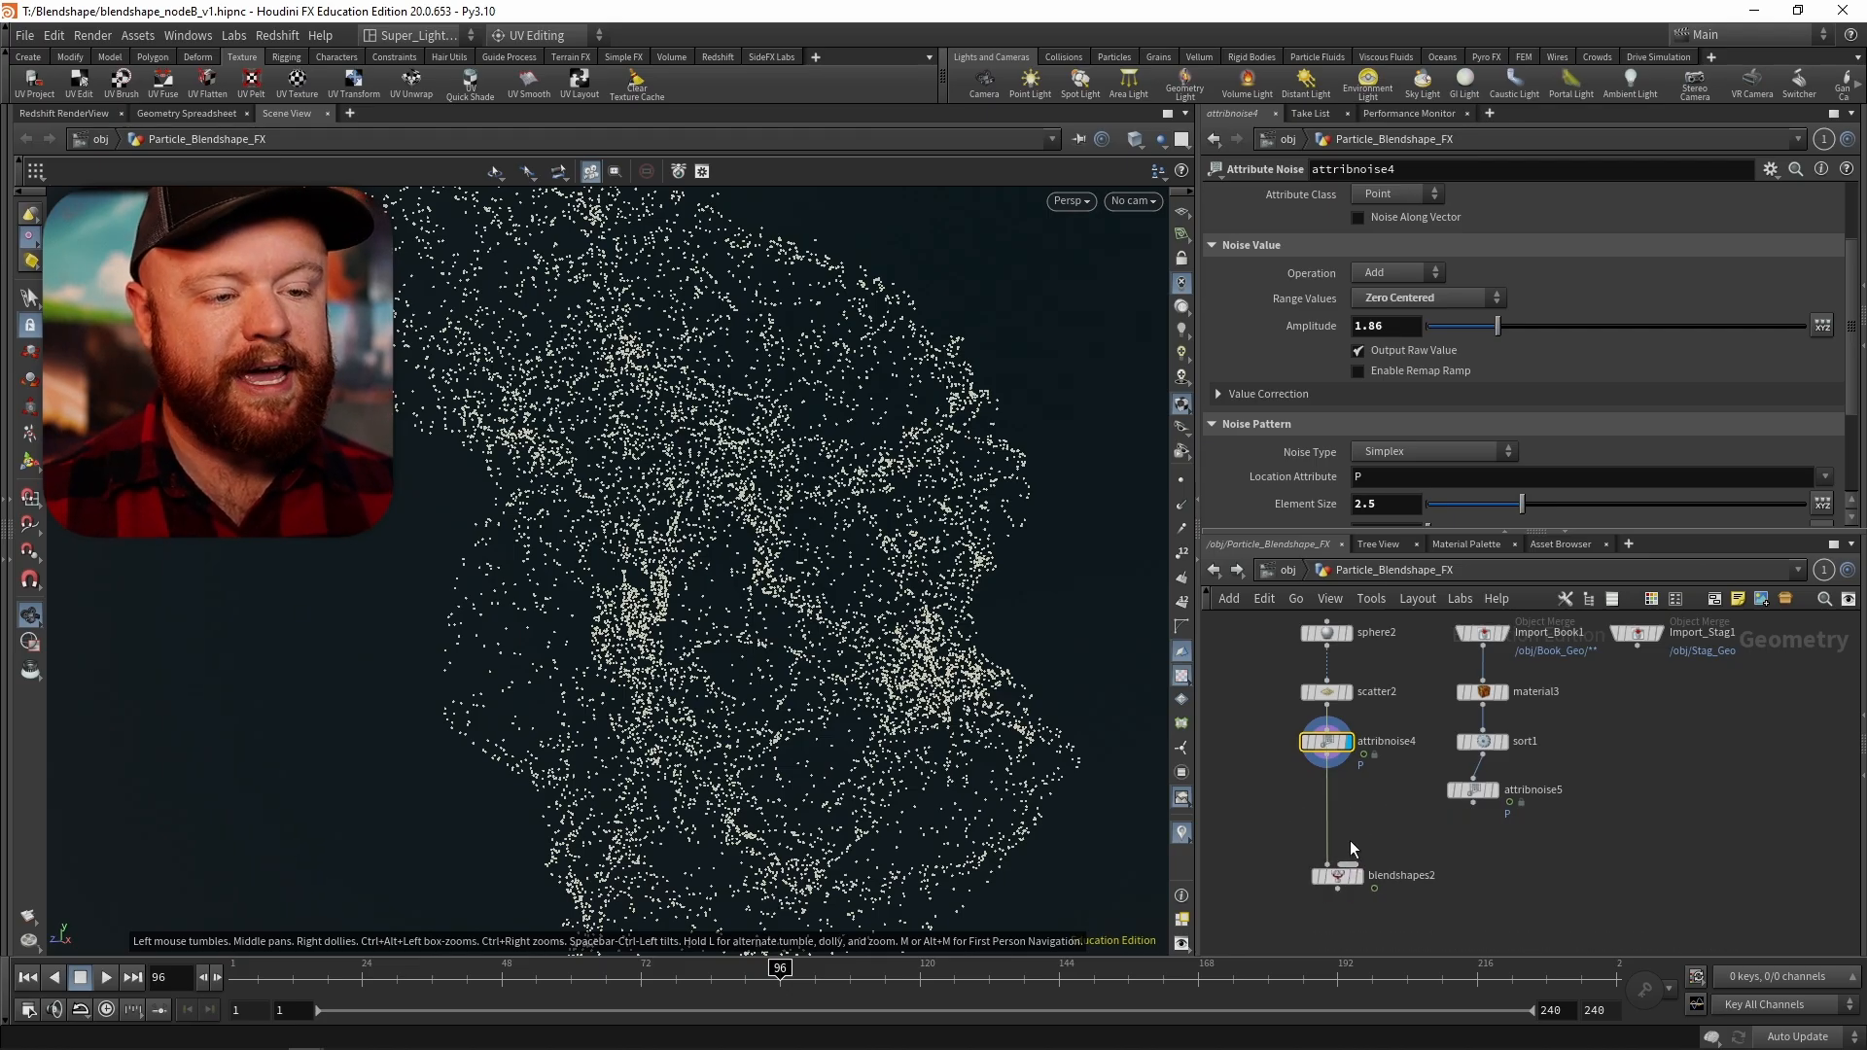
drag(425, 977, 682, 976)
middle_drag(1313, 836, 1327, 839)
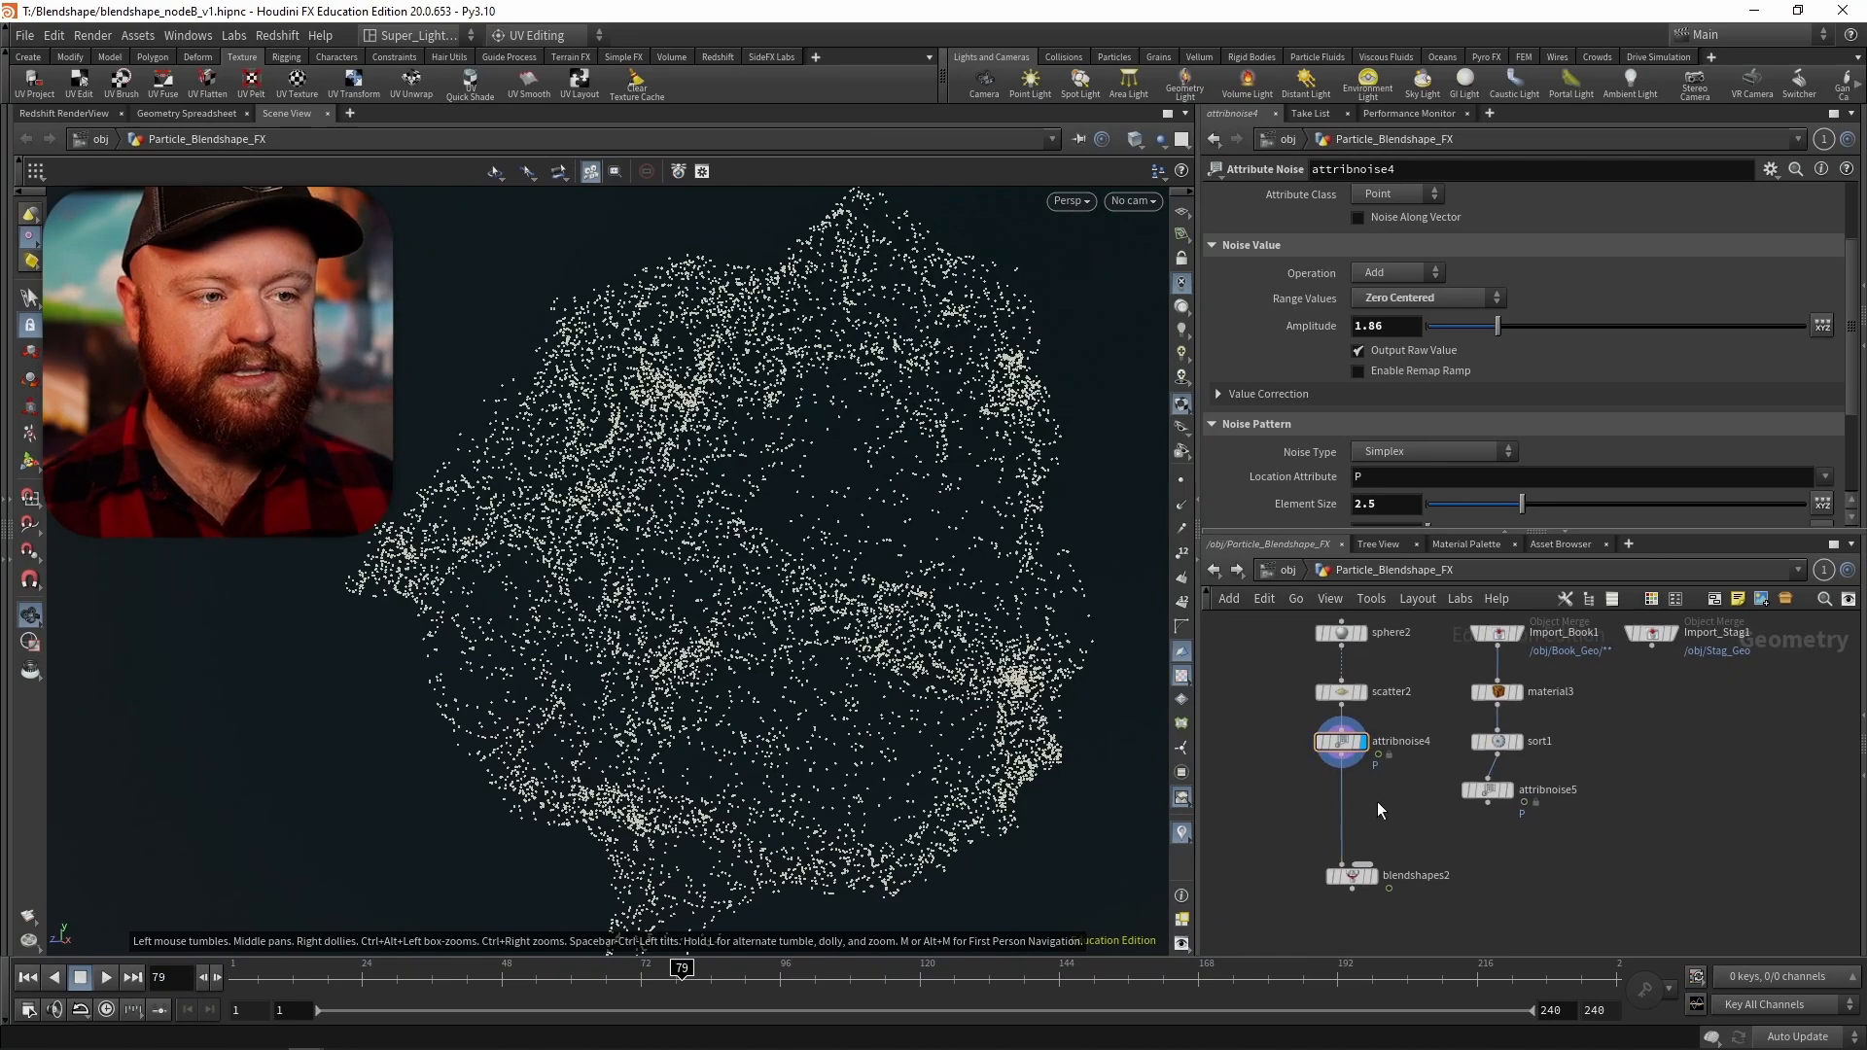
- Add a Time Shift node between attribnoise4 and blendshapes2 in the network
key(Tab)
text(timeshift)
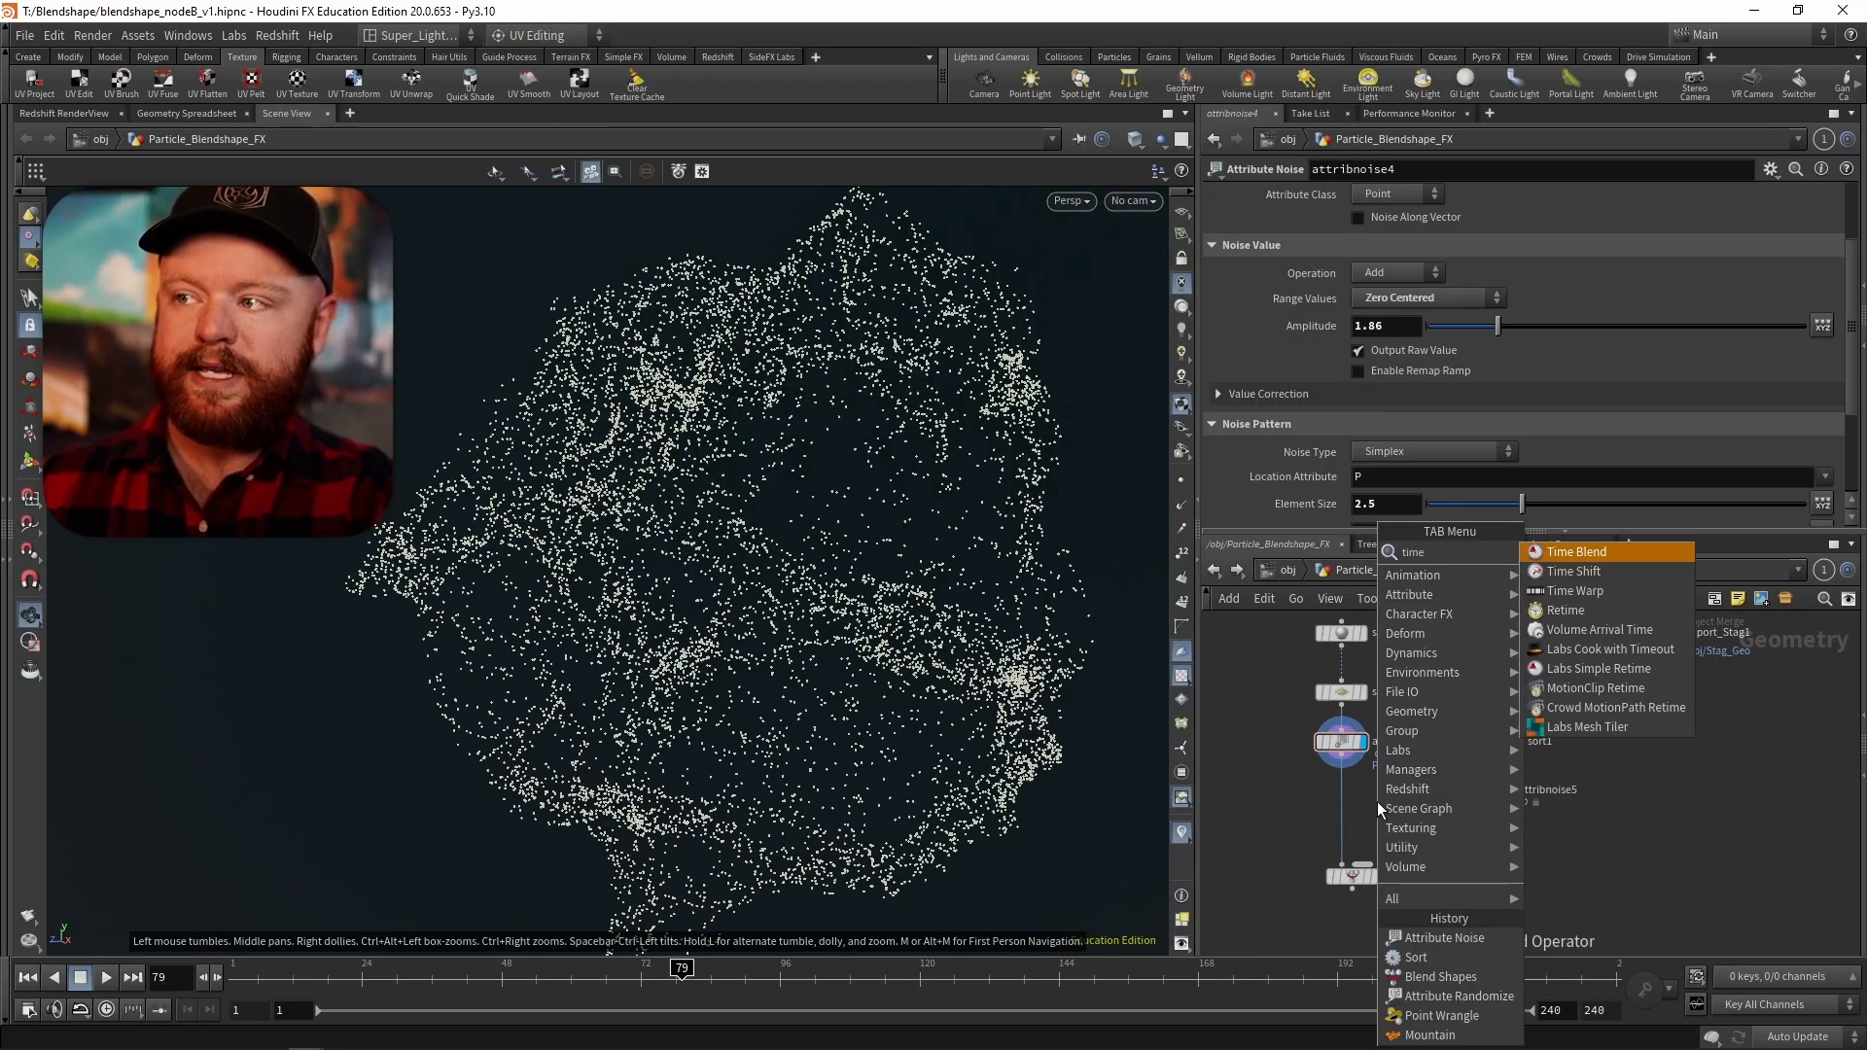
key(Return)
click(1376, 801)
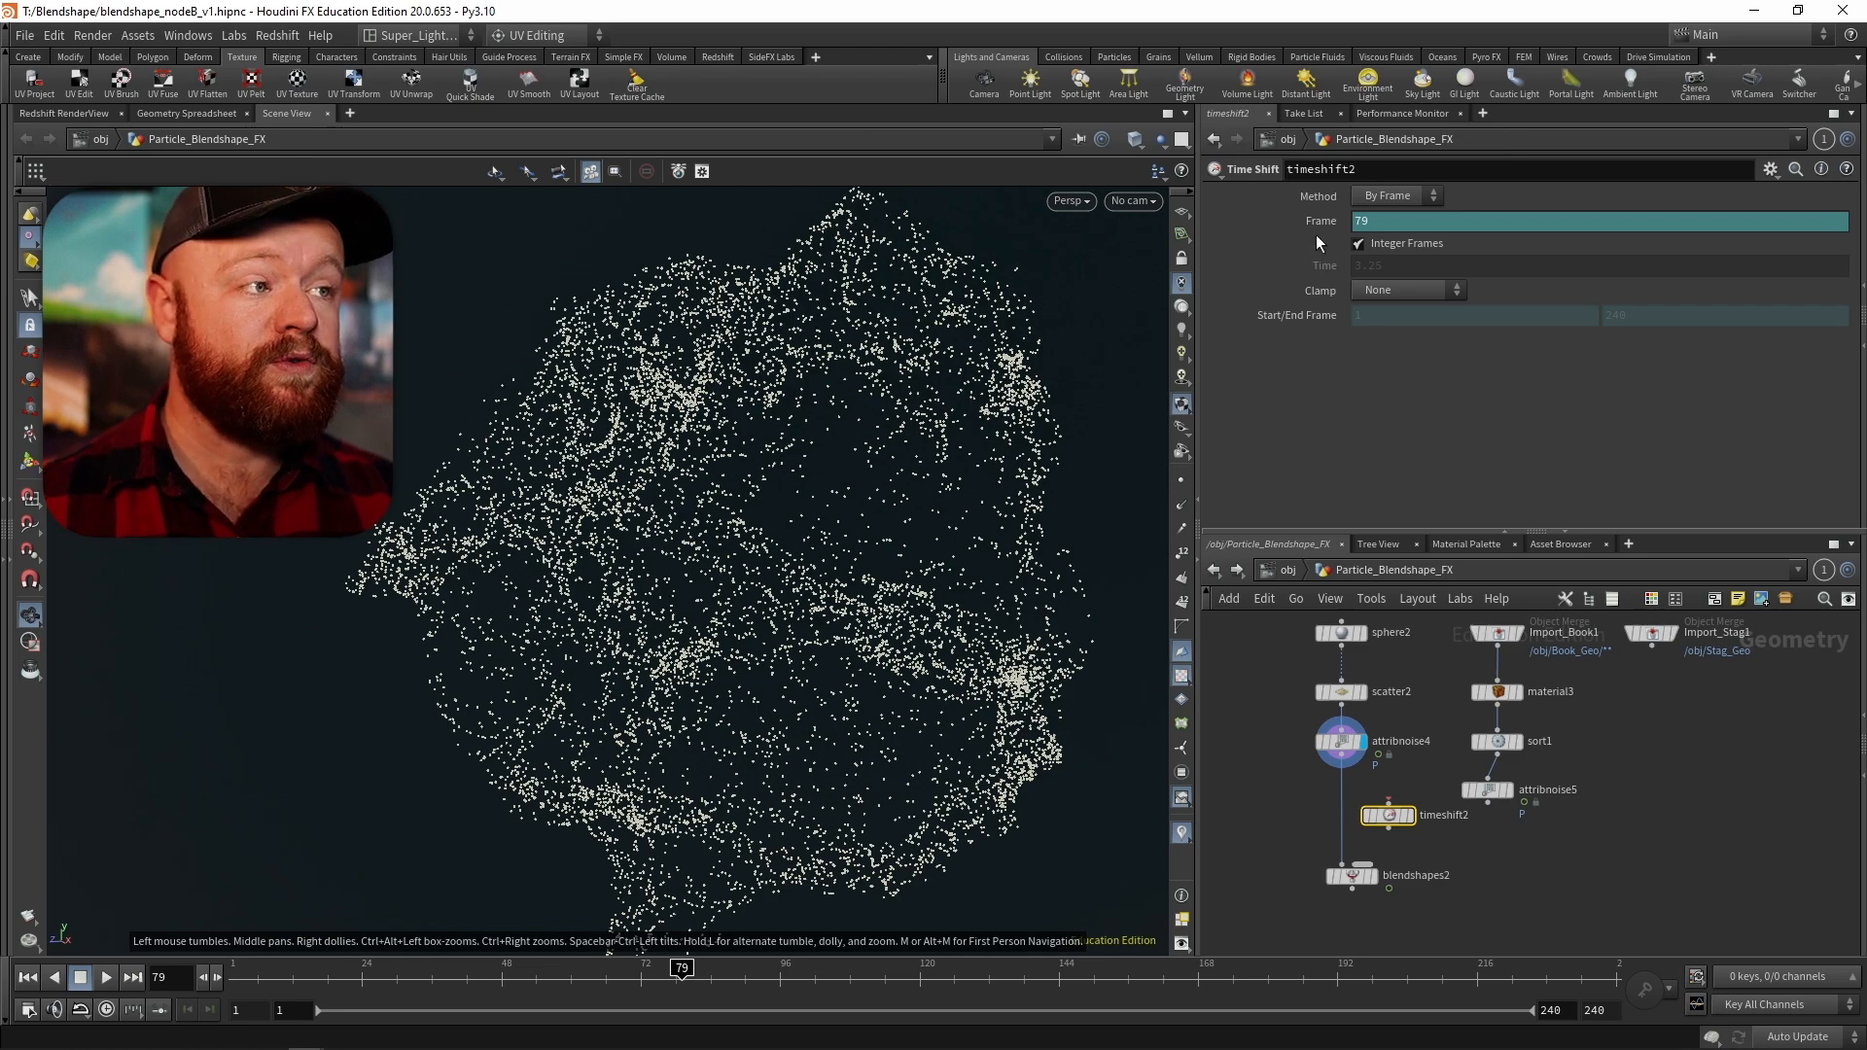
- Set the time shift's frame expression to $F-96 and wire it from attribnoise4 into blendshapes2 as the second shape
ctrl+shift+click(1376, 218)
drag(1387, 220, 1320, 223)
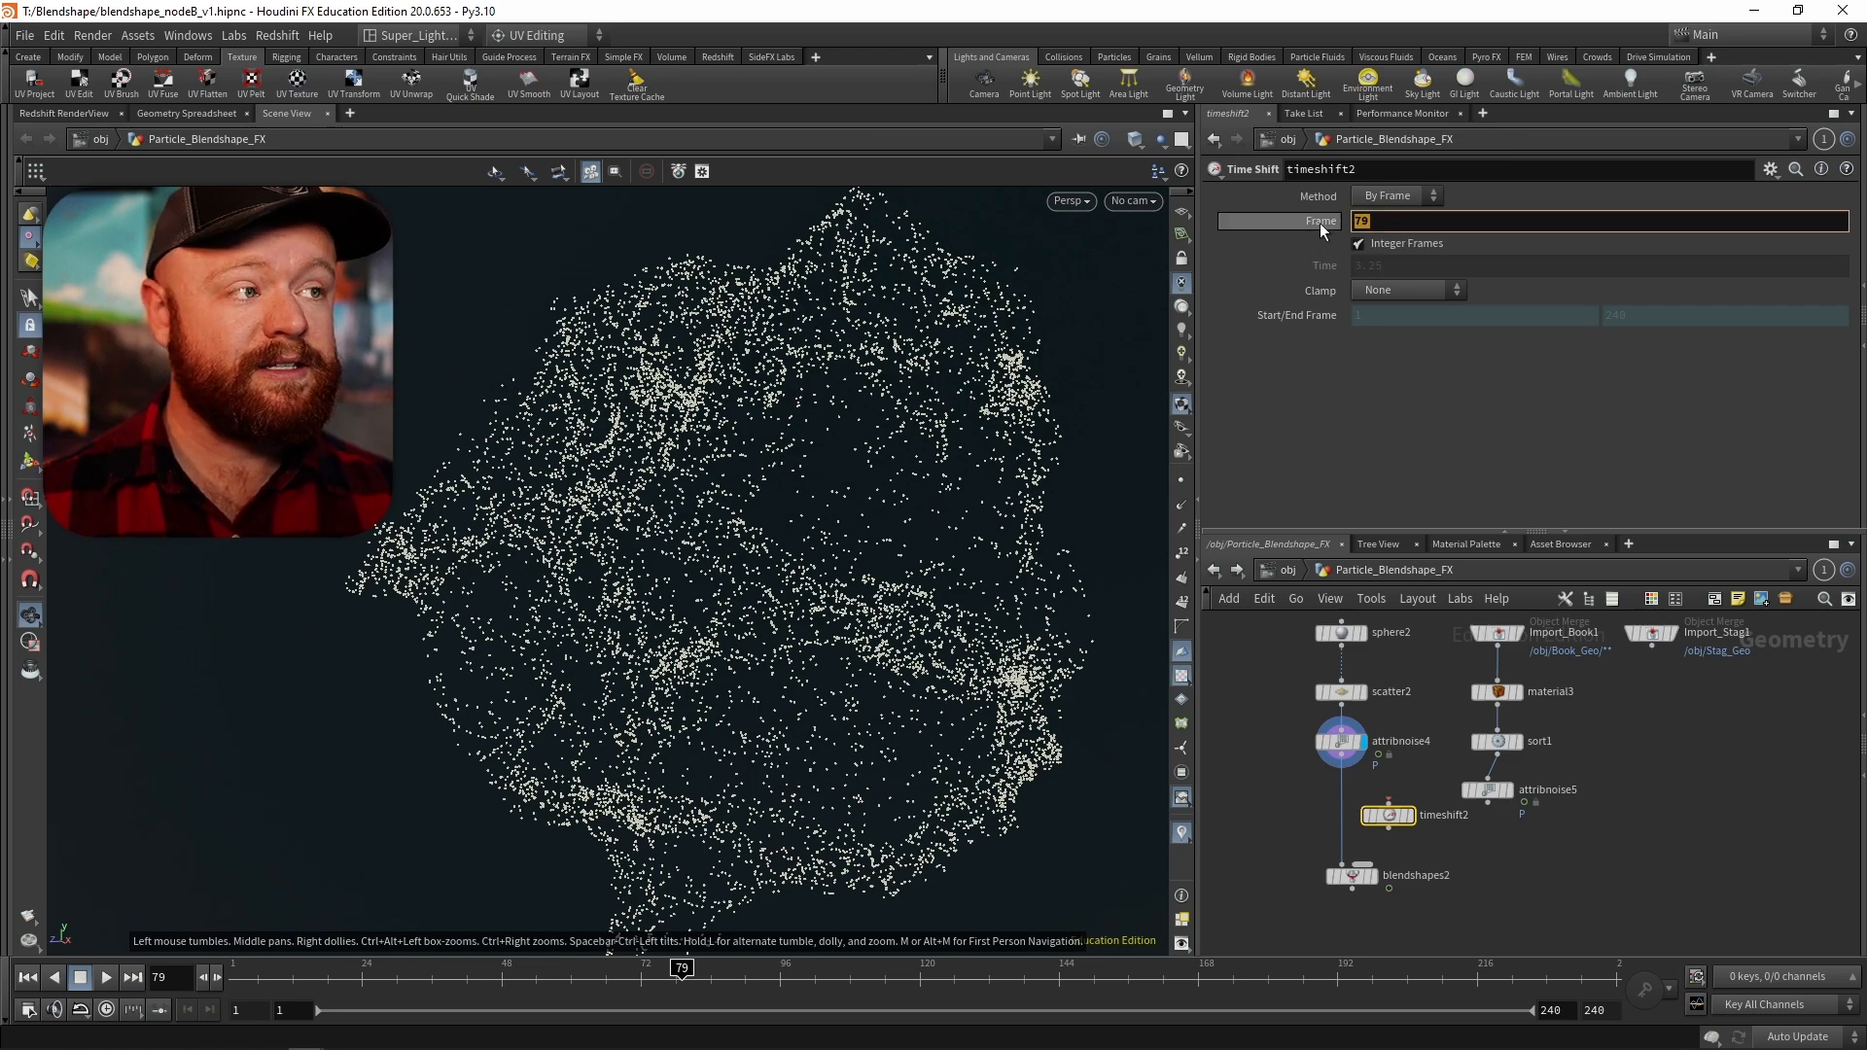
text($)
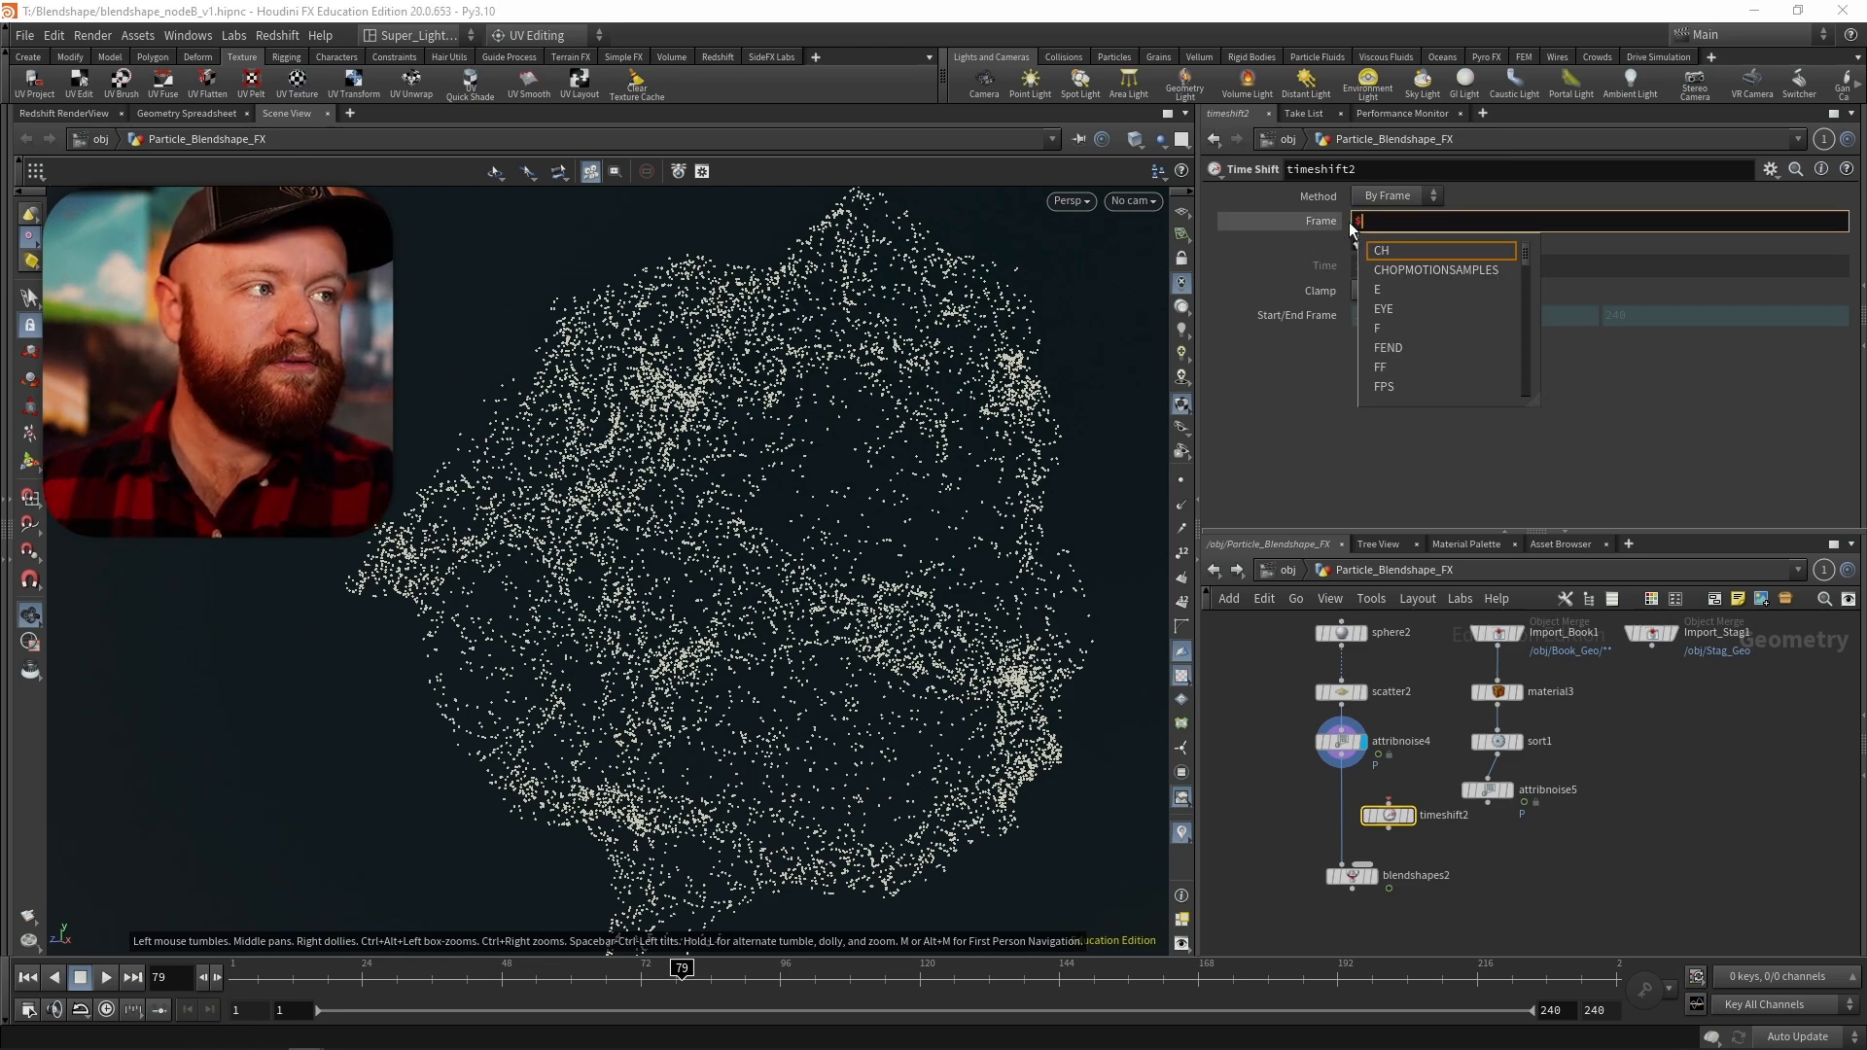
text(F-)
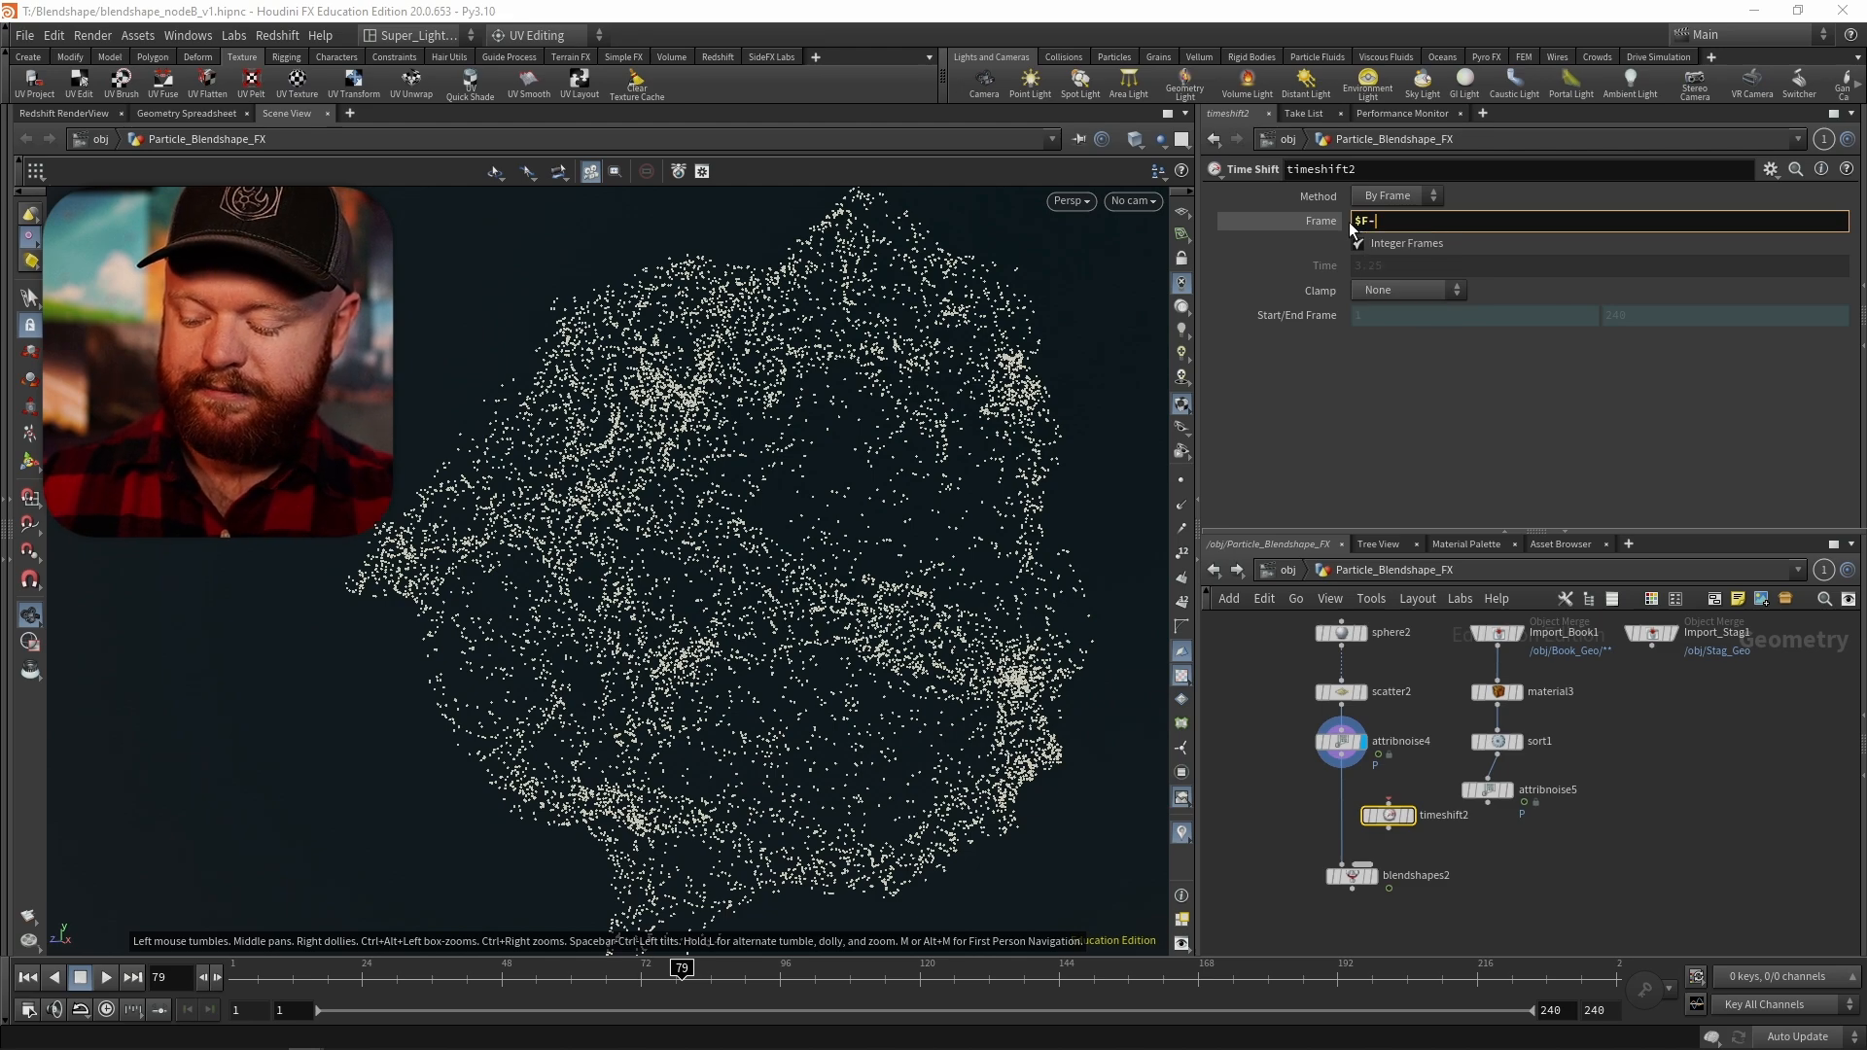
text(96)
key(Return)
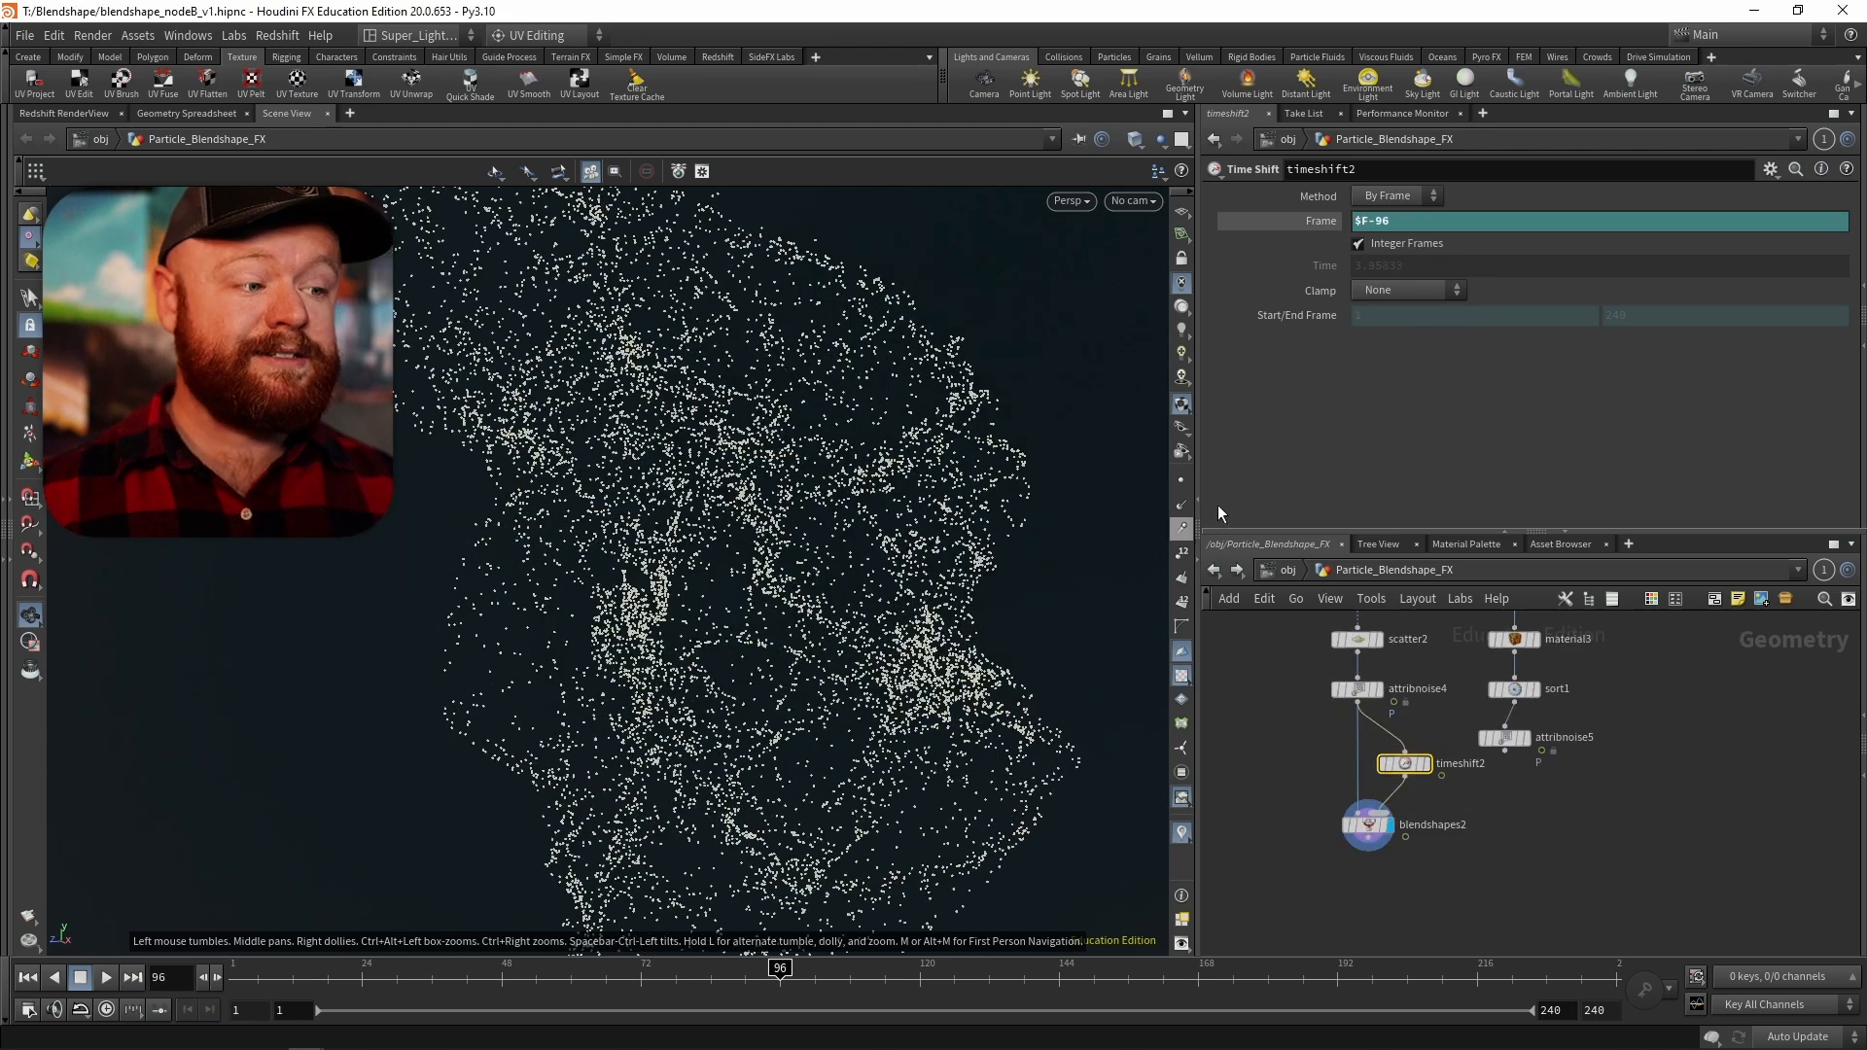
click(1319, 221)
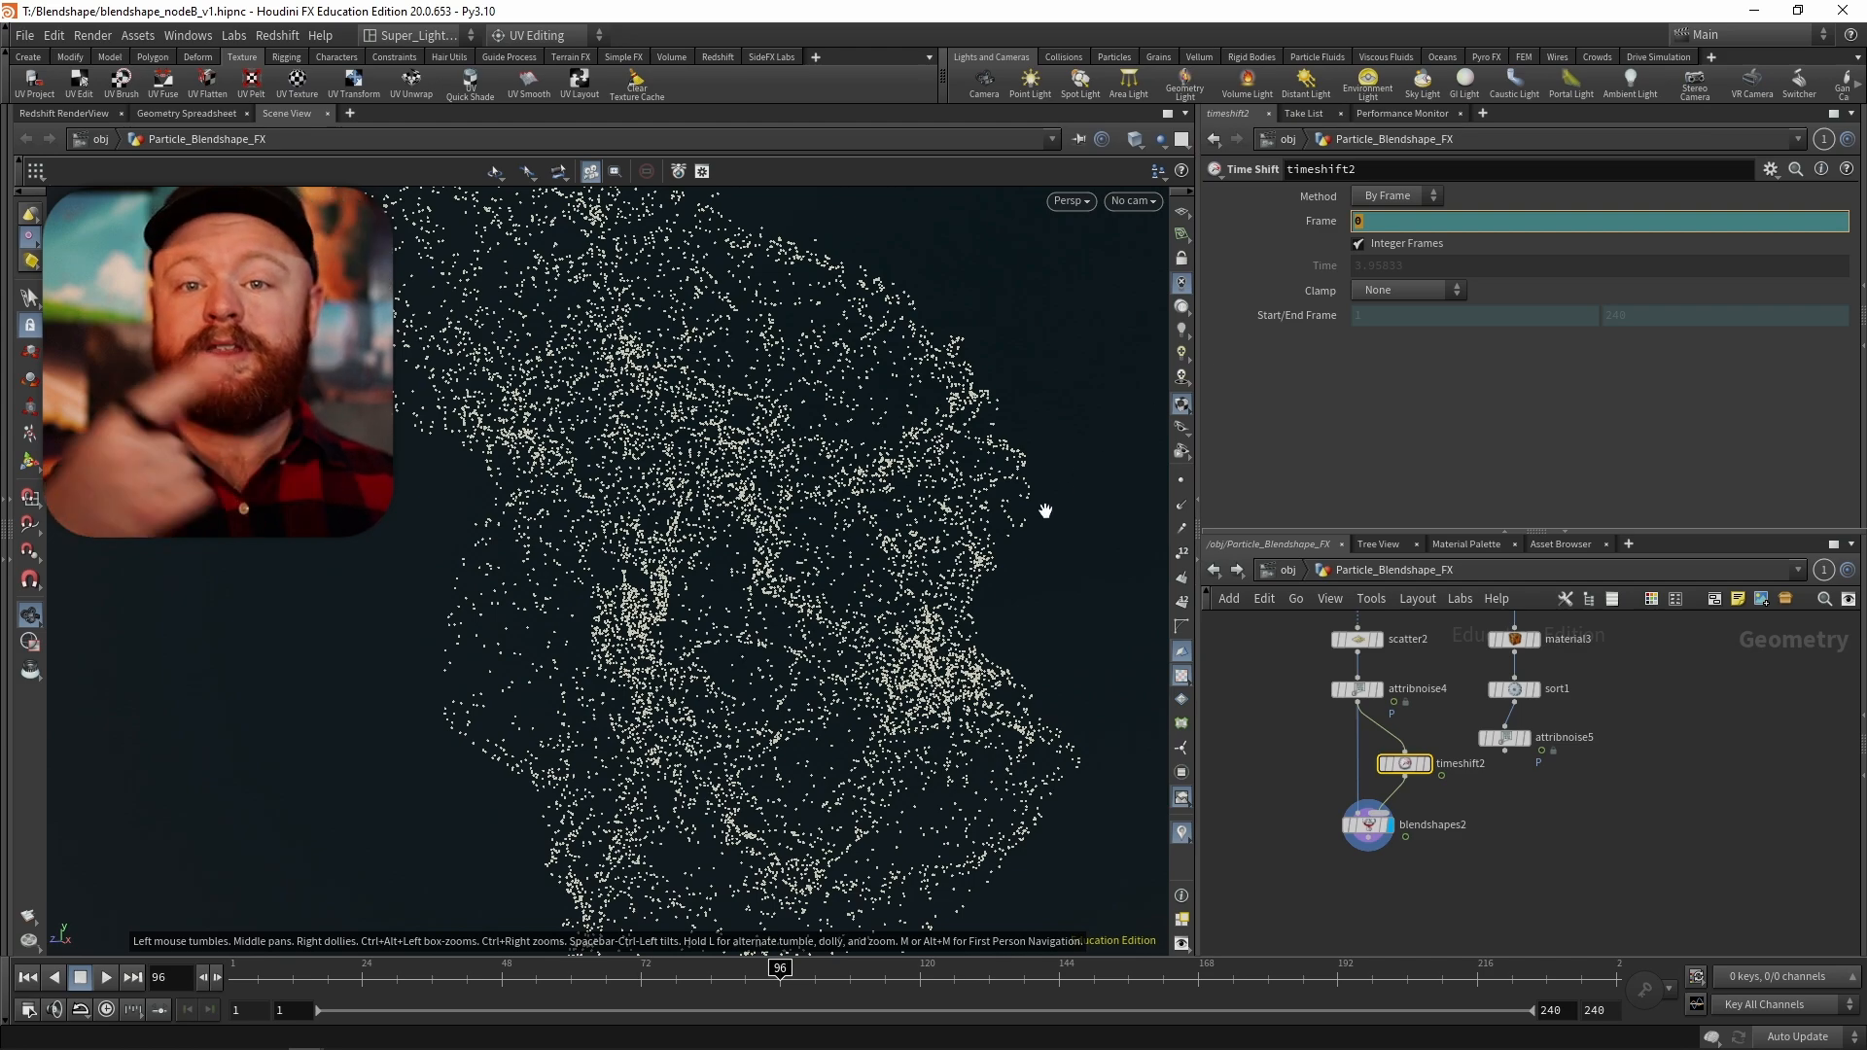
- Keyframe blendshapes2's blend1 at 1 on frame 96
click(1501, 807)
click(1368, 824)
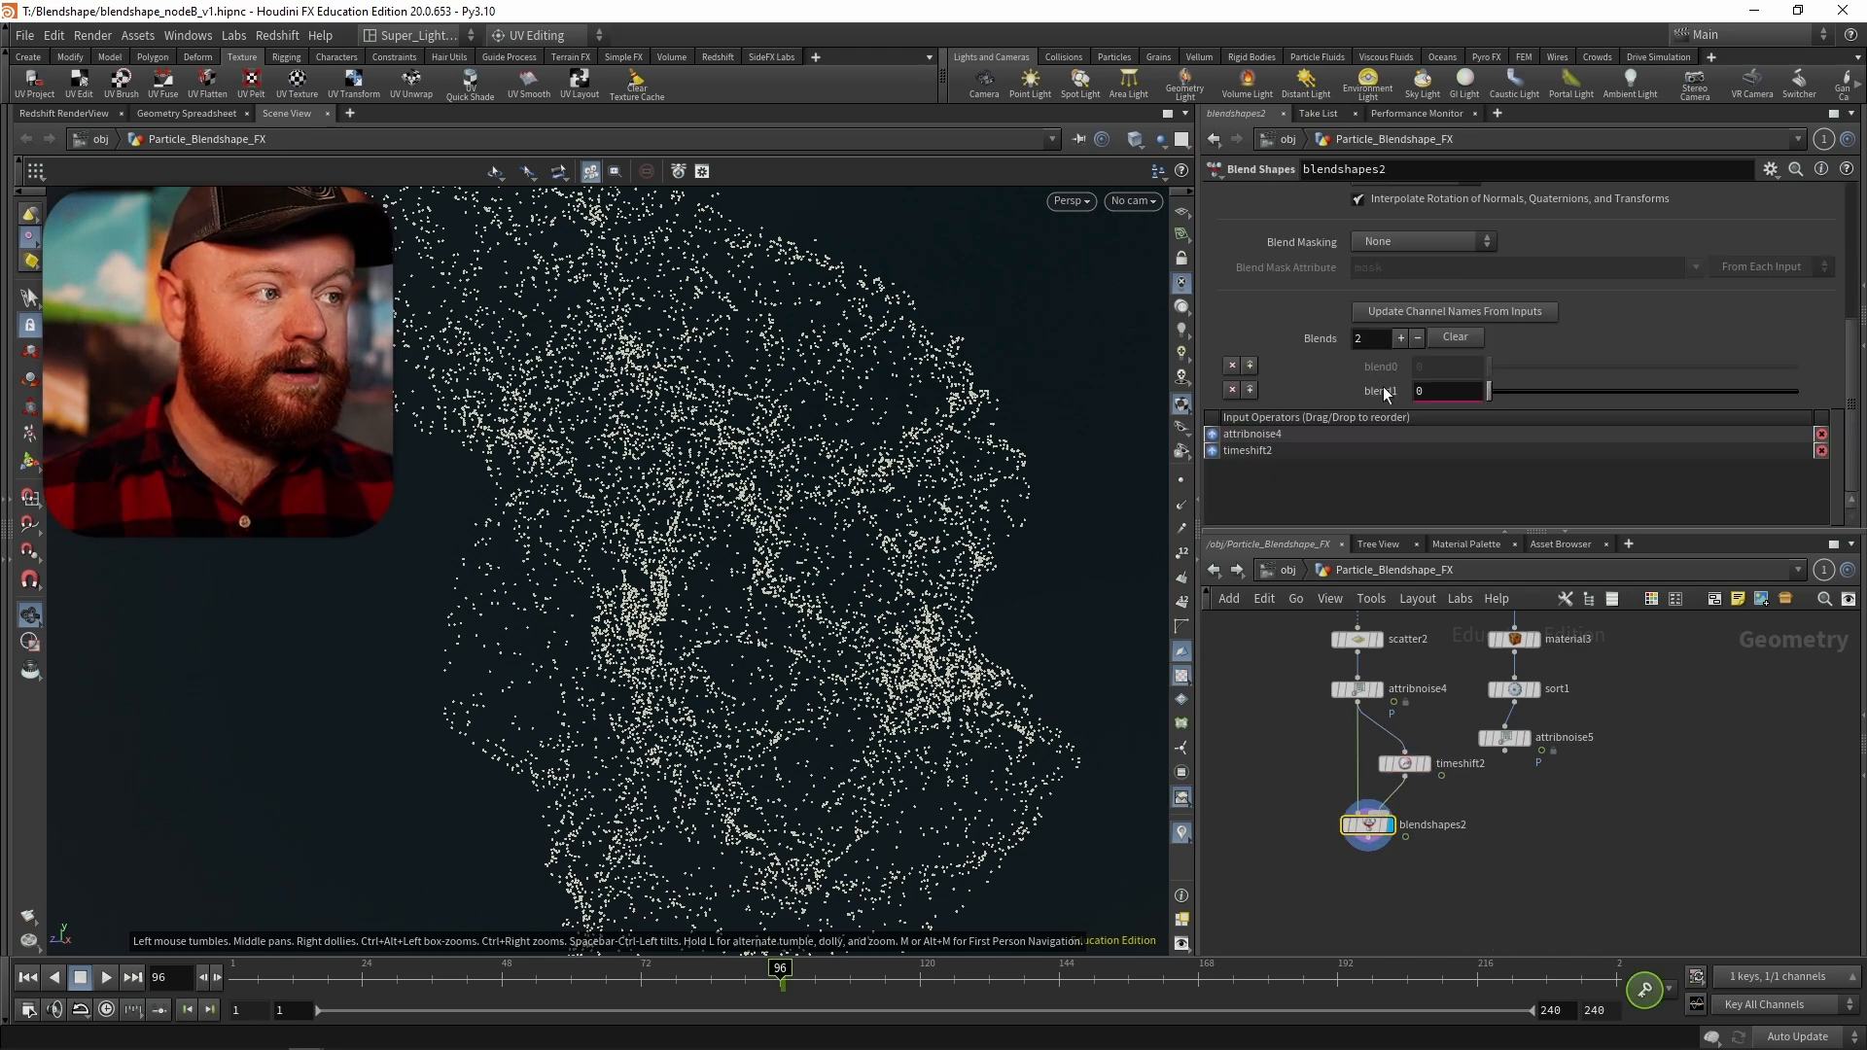
alt+click(1438, 392)
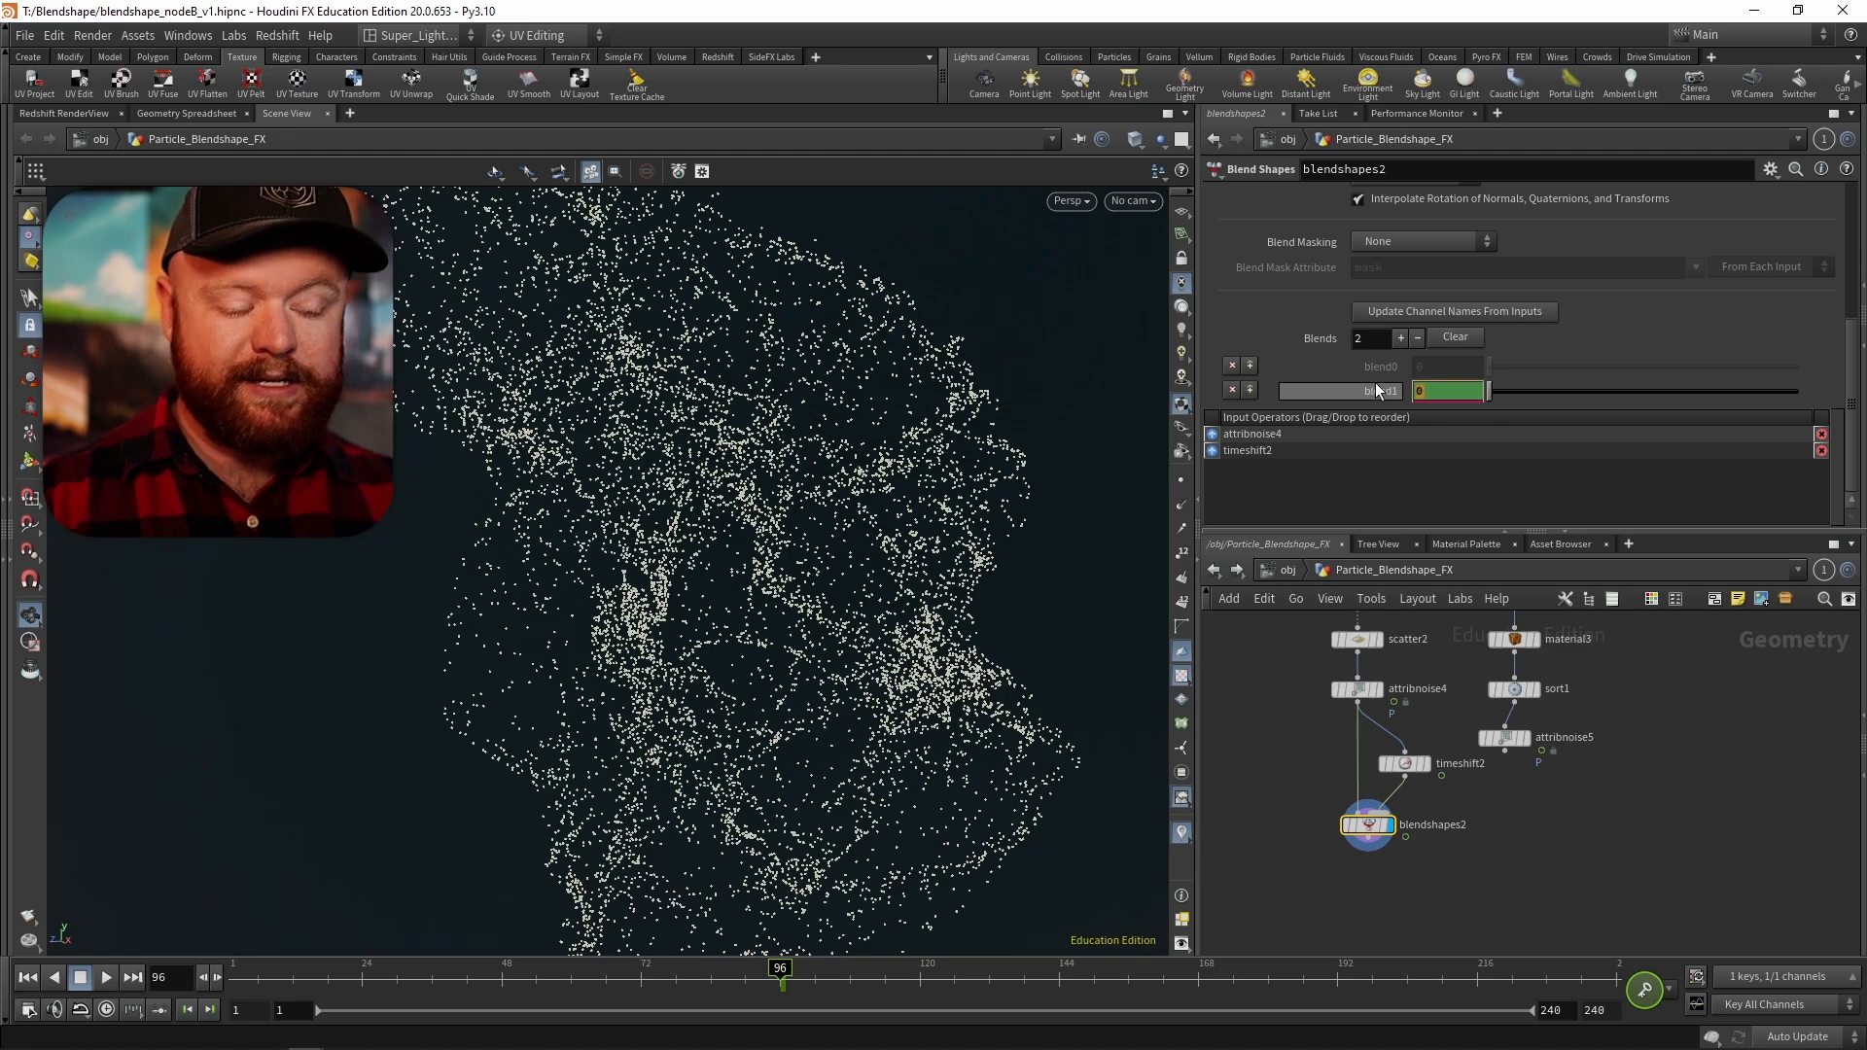
text(1)
key(Return)
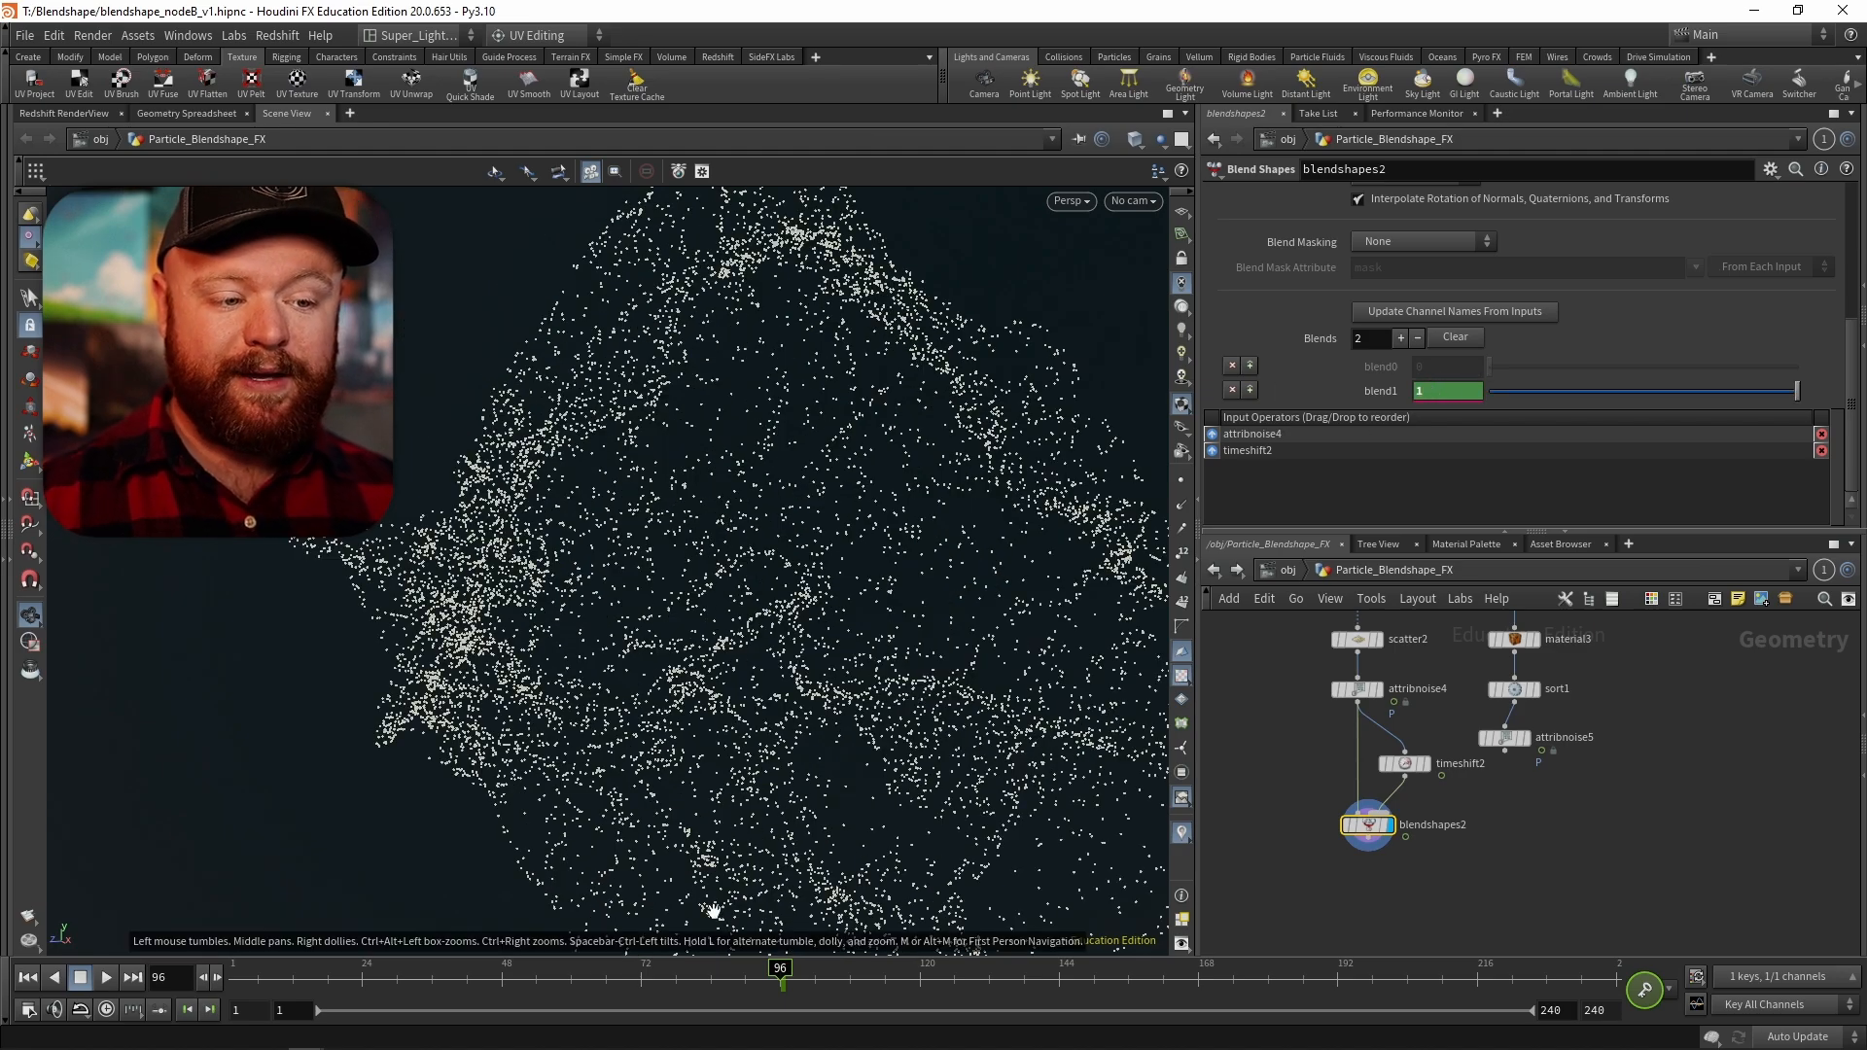
- Keyframe blendshapes2's blend1 at 0 on frame 84
click(716, 985)
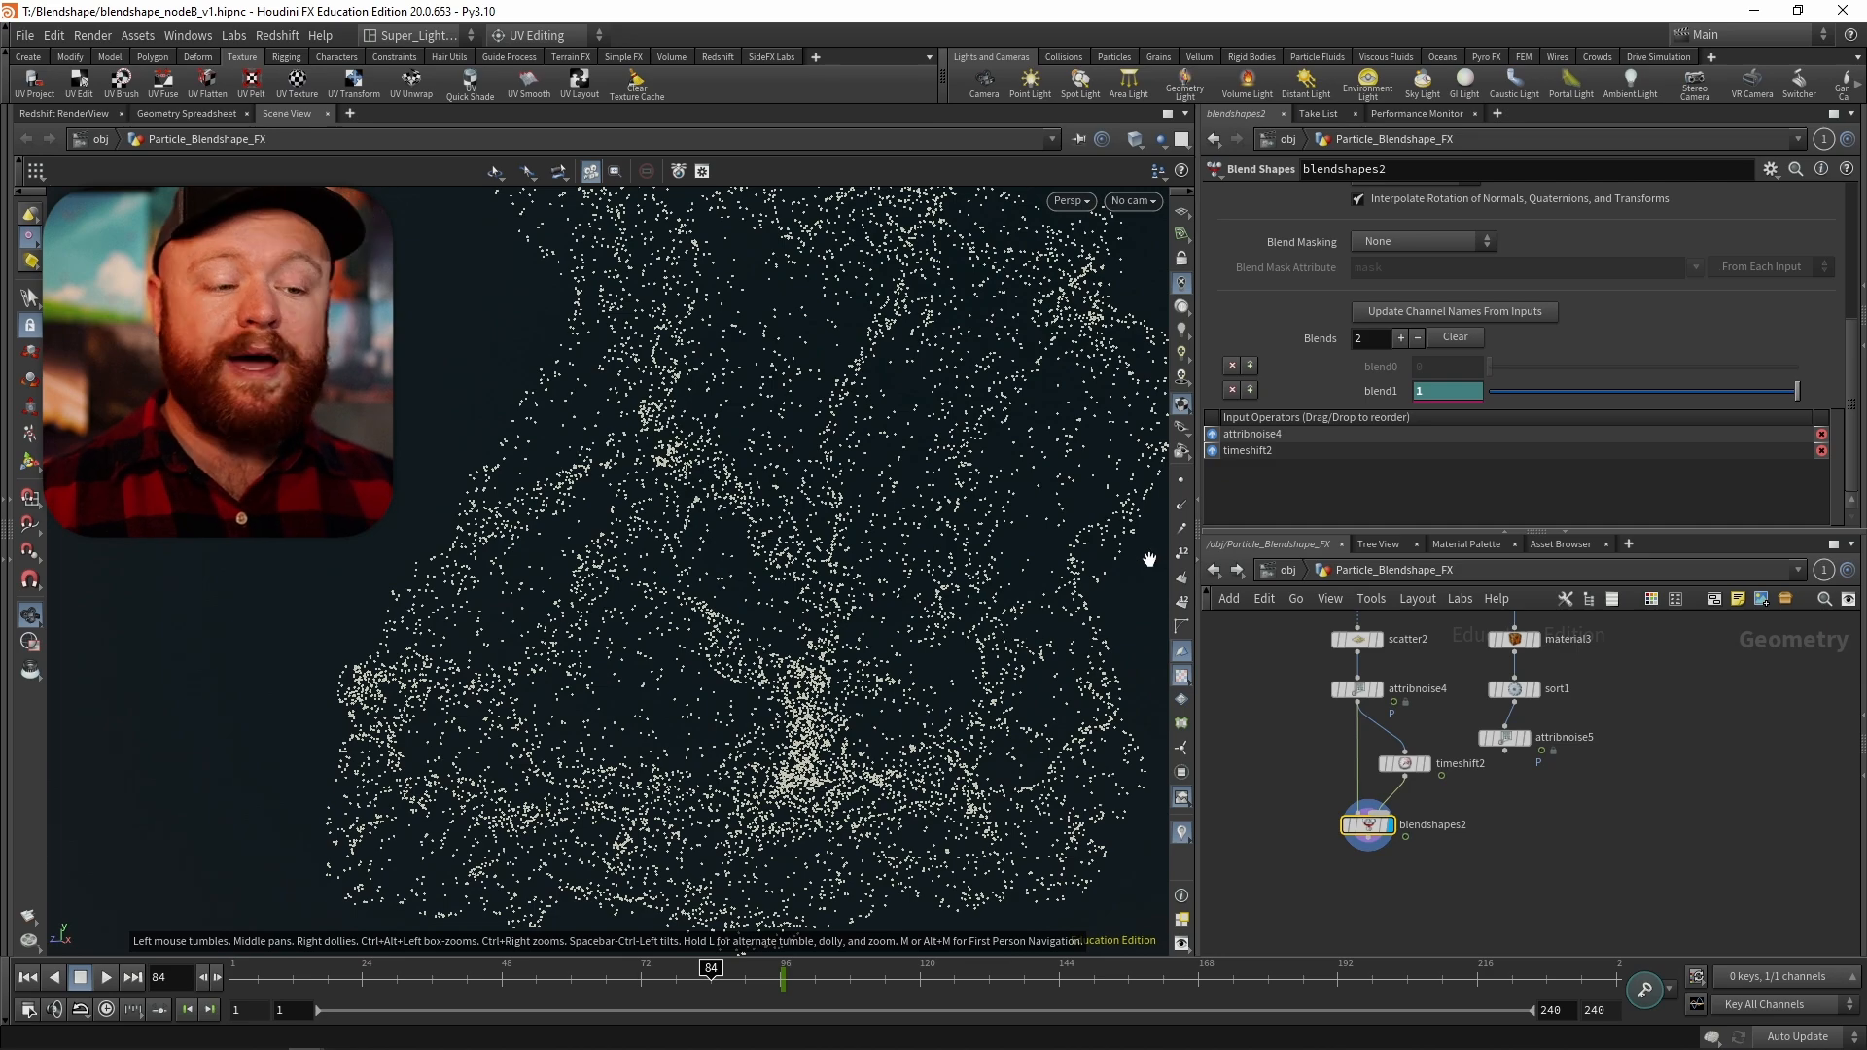
alt+click(1379, 388)
text(0)
key(Return)
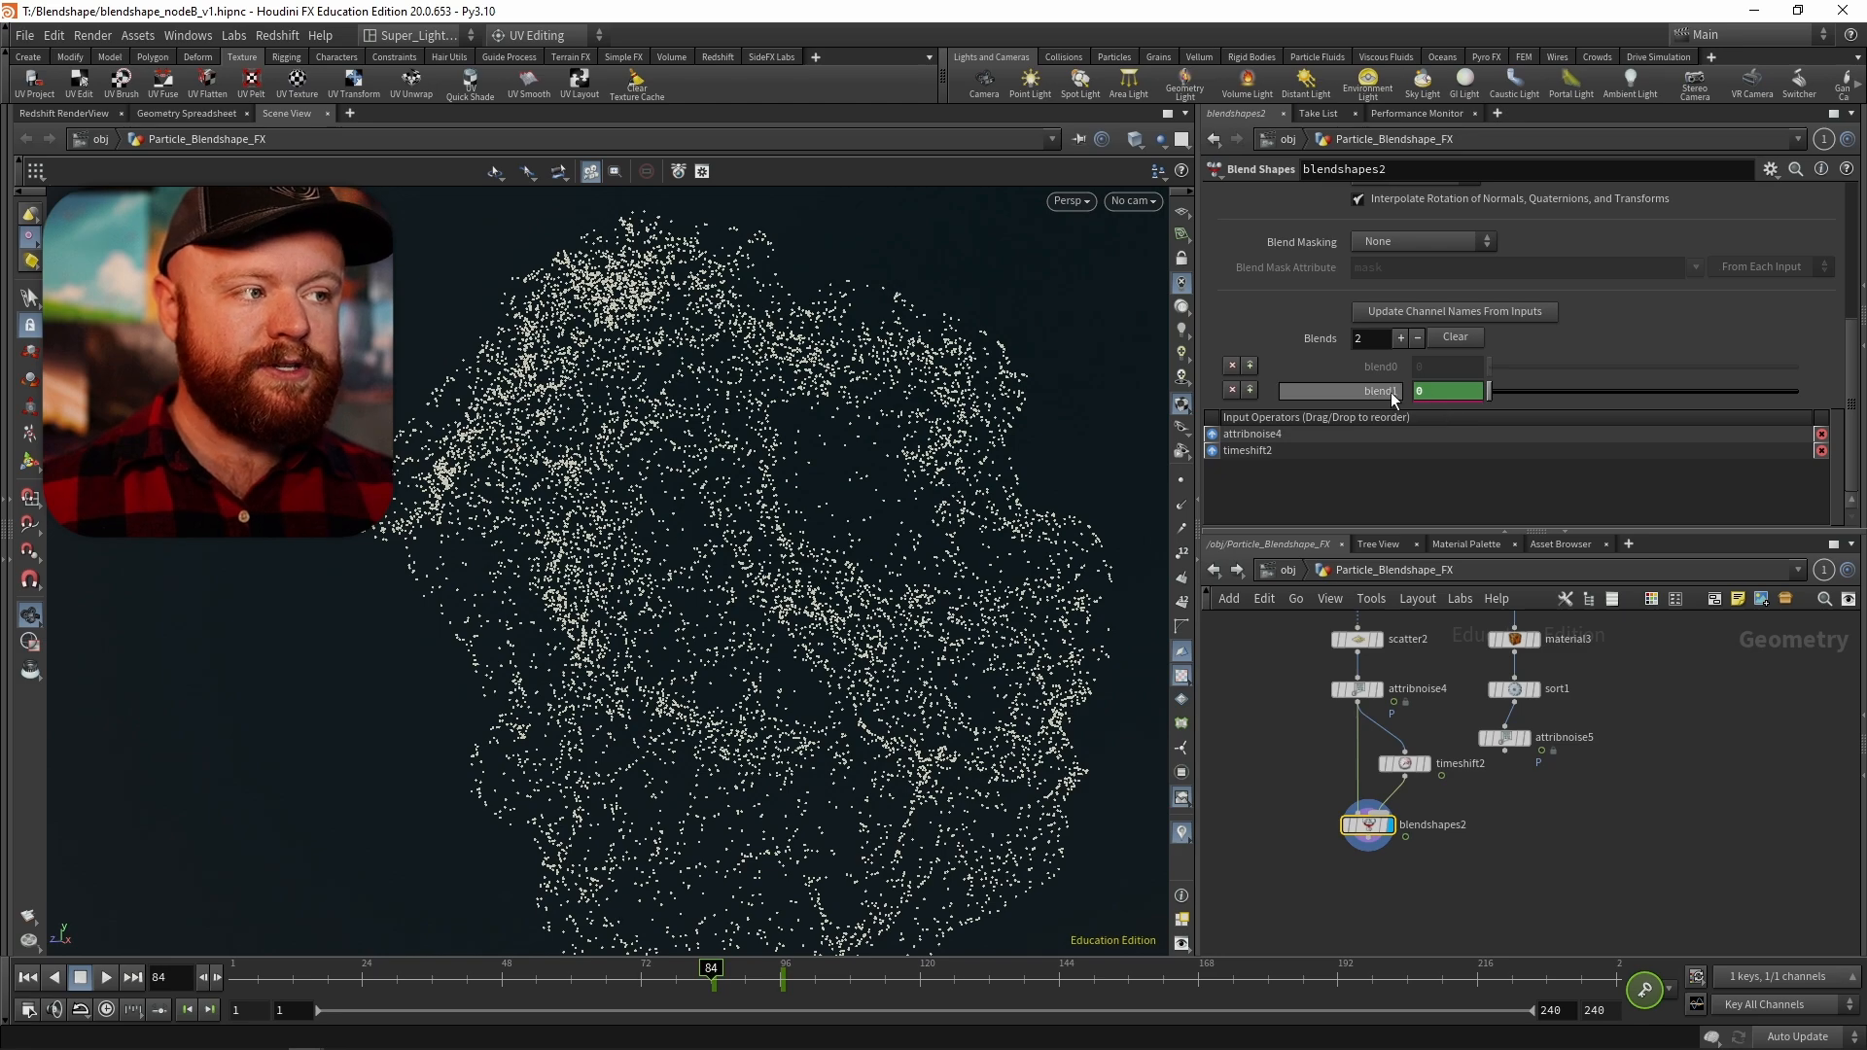
- Open the blend1 curve in the Animation Editor and make the segment between frames 84 and 96 linear
shift+click(1365, 392)
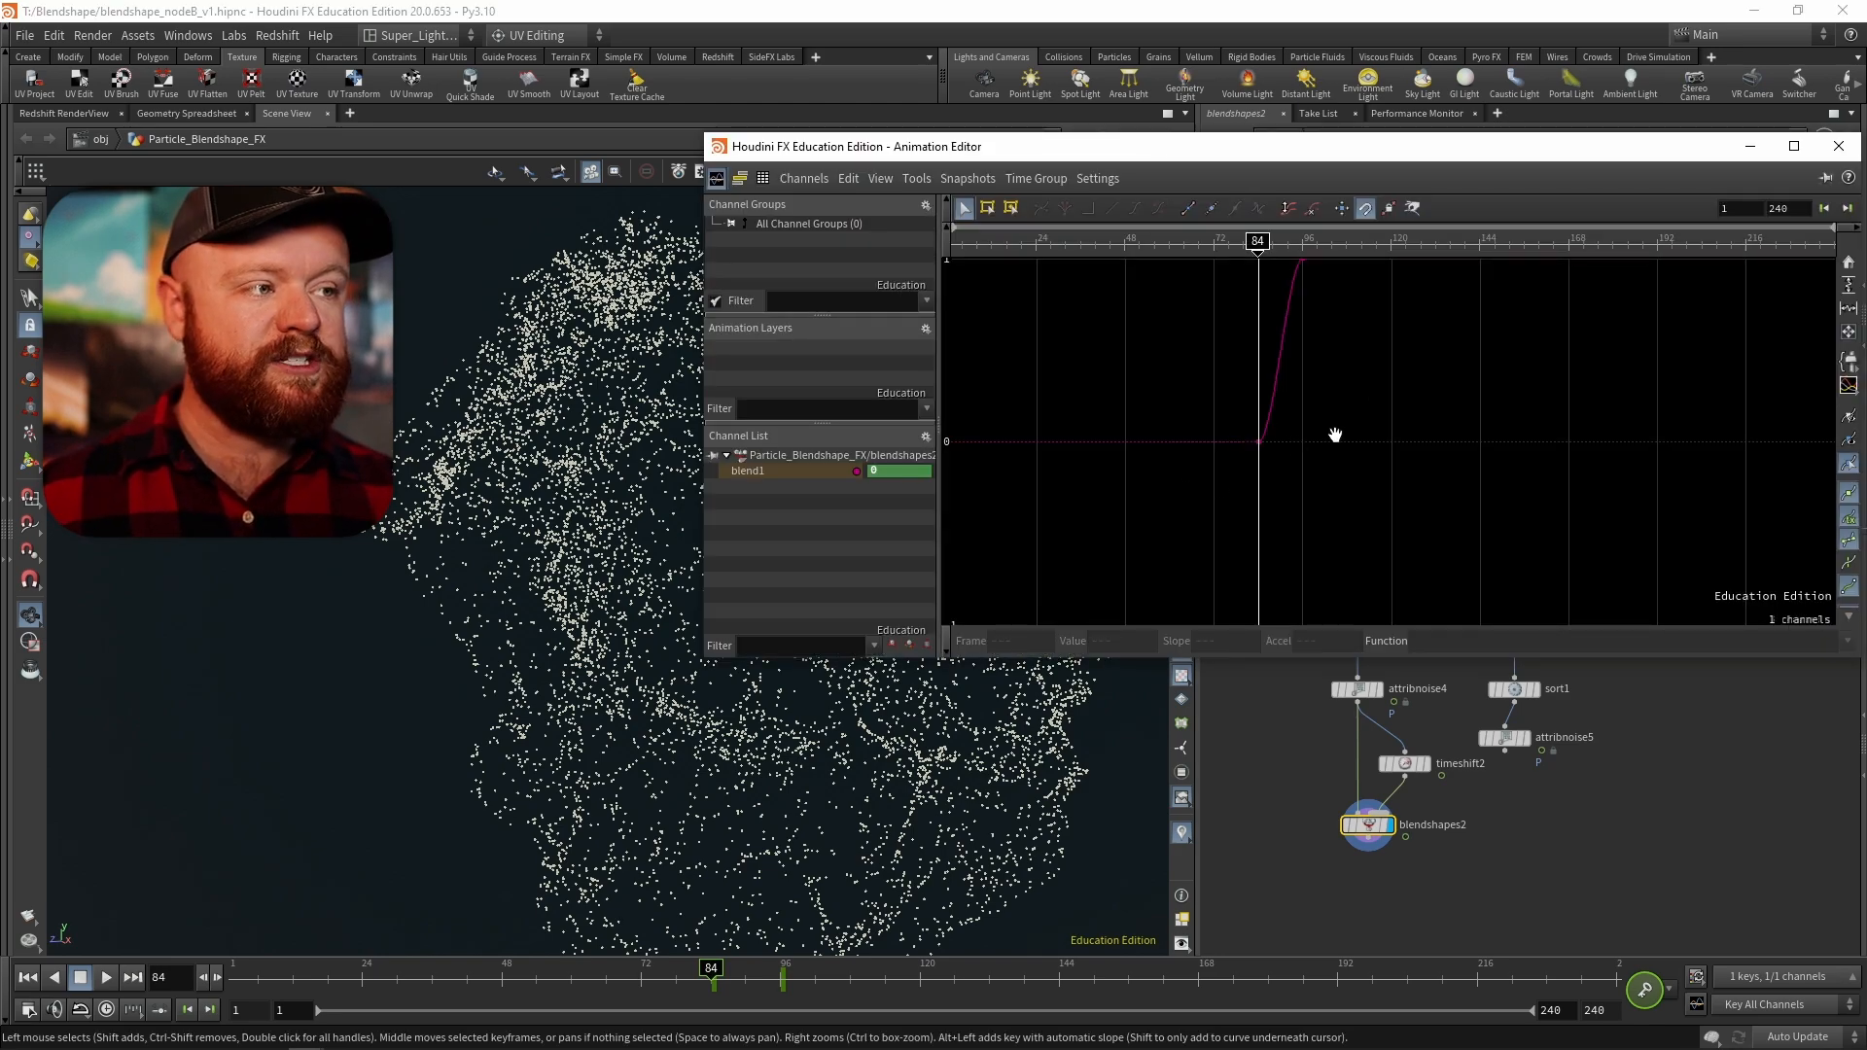
key(h)
drag(1135, 266, 1527, 667)
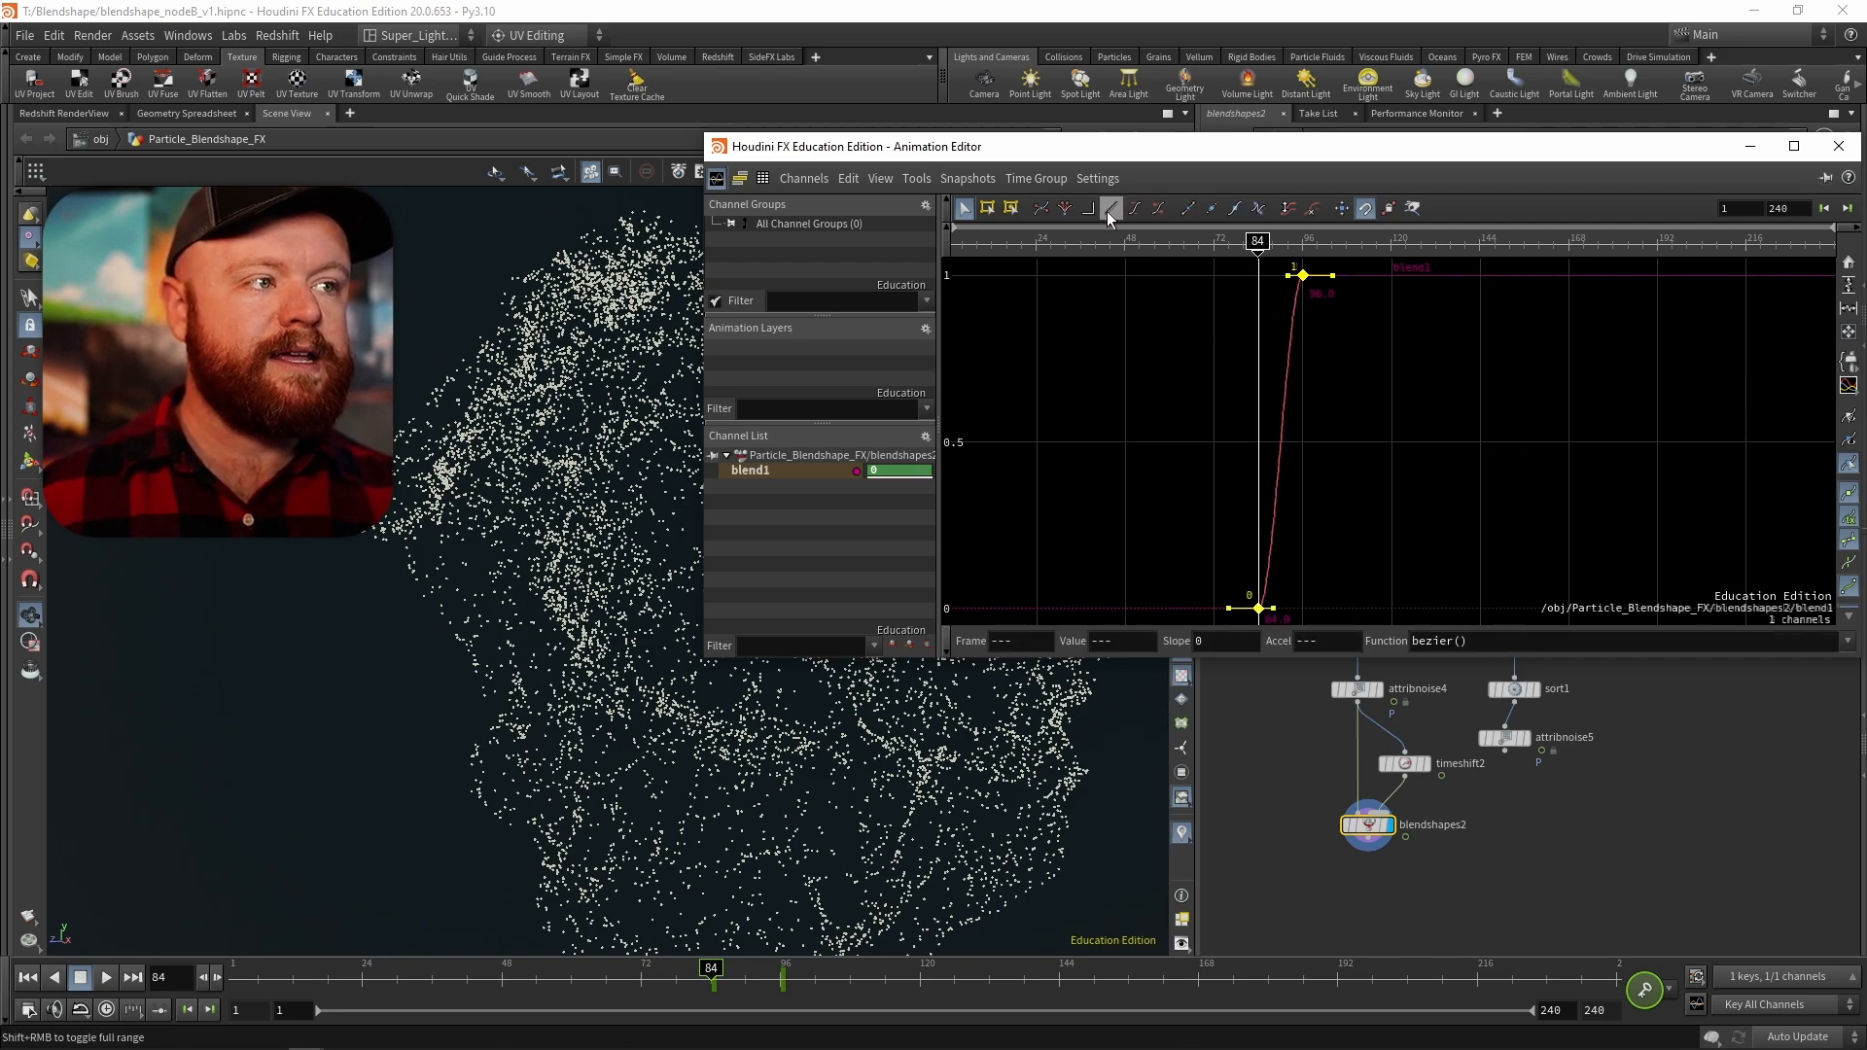
right_drag(1347, 438, 1769, 622)
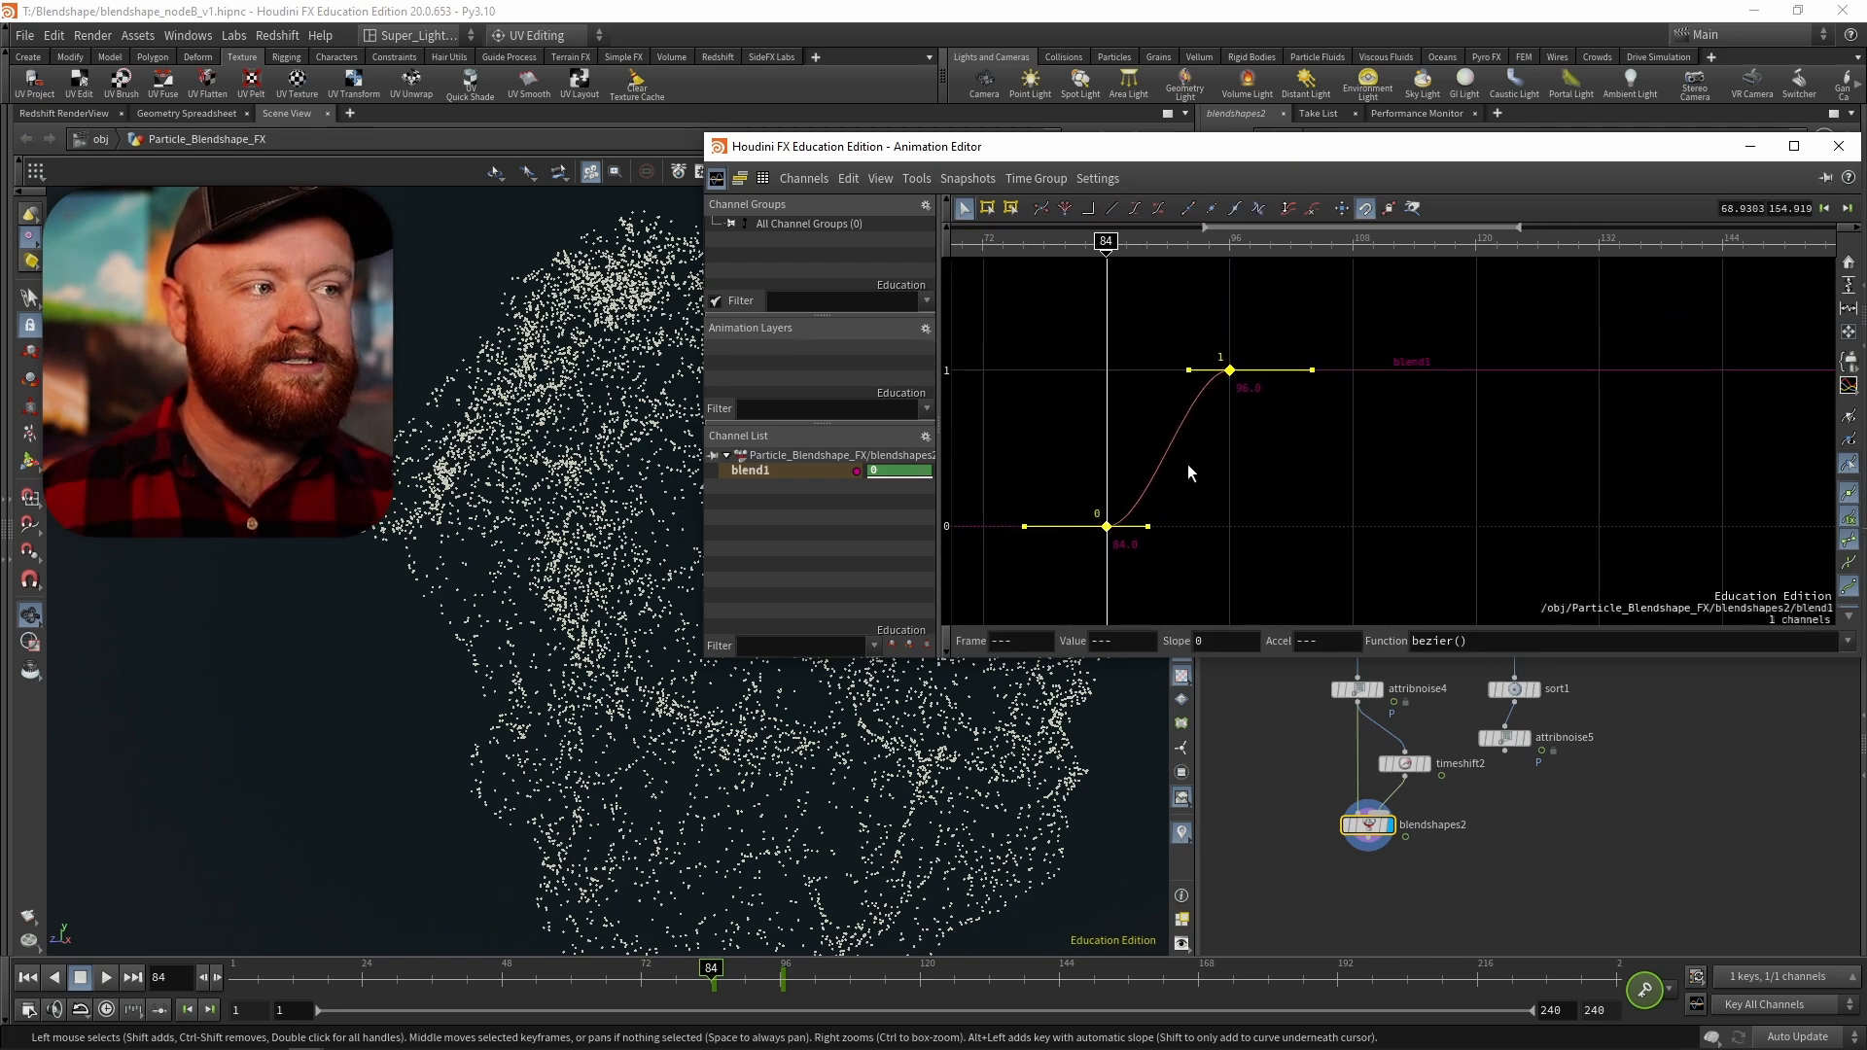
middle_drag(1187, 463, 1417, 465)
right_drag(1527, 509, 1421, 456)
middle_drag(1460, 458, 1504, 458)
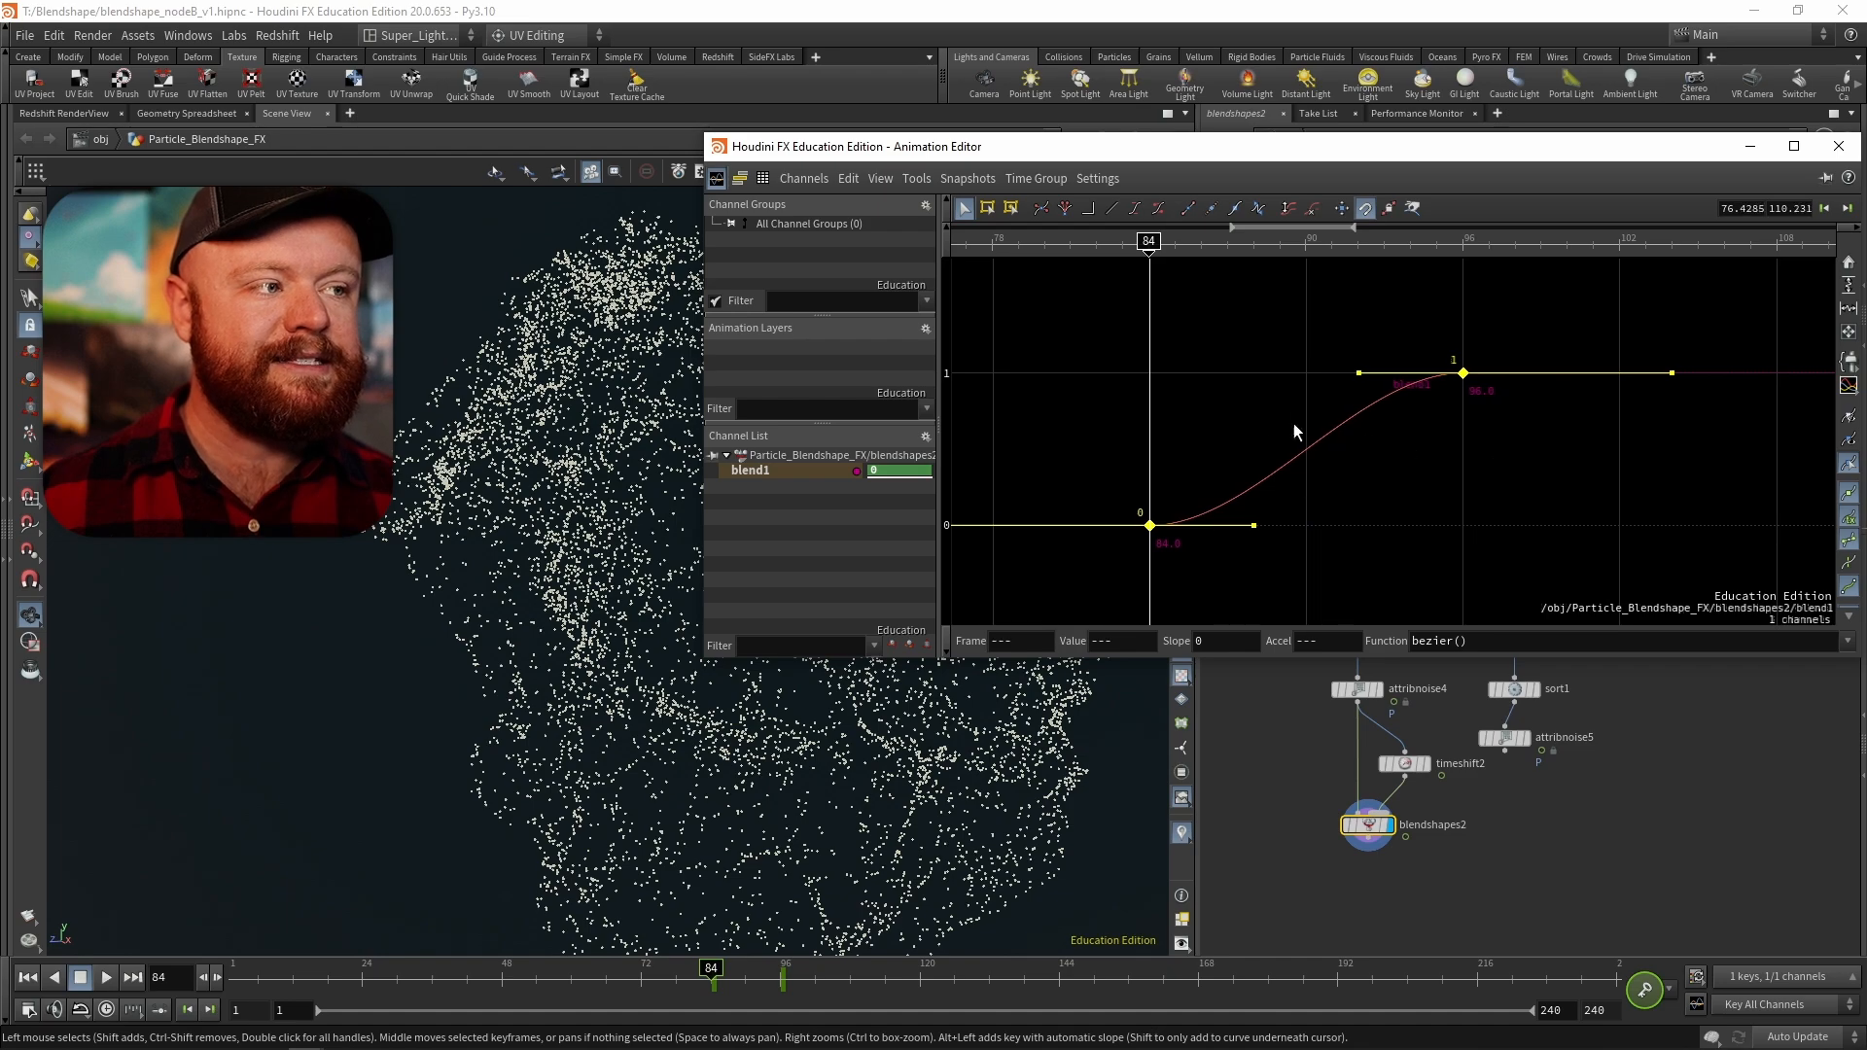
click(1113, 208)
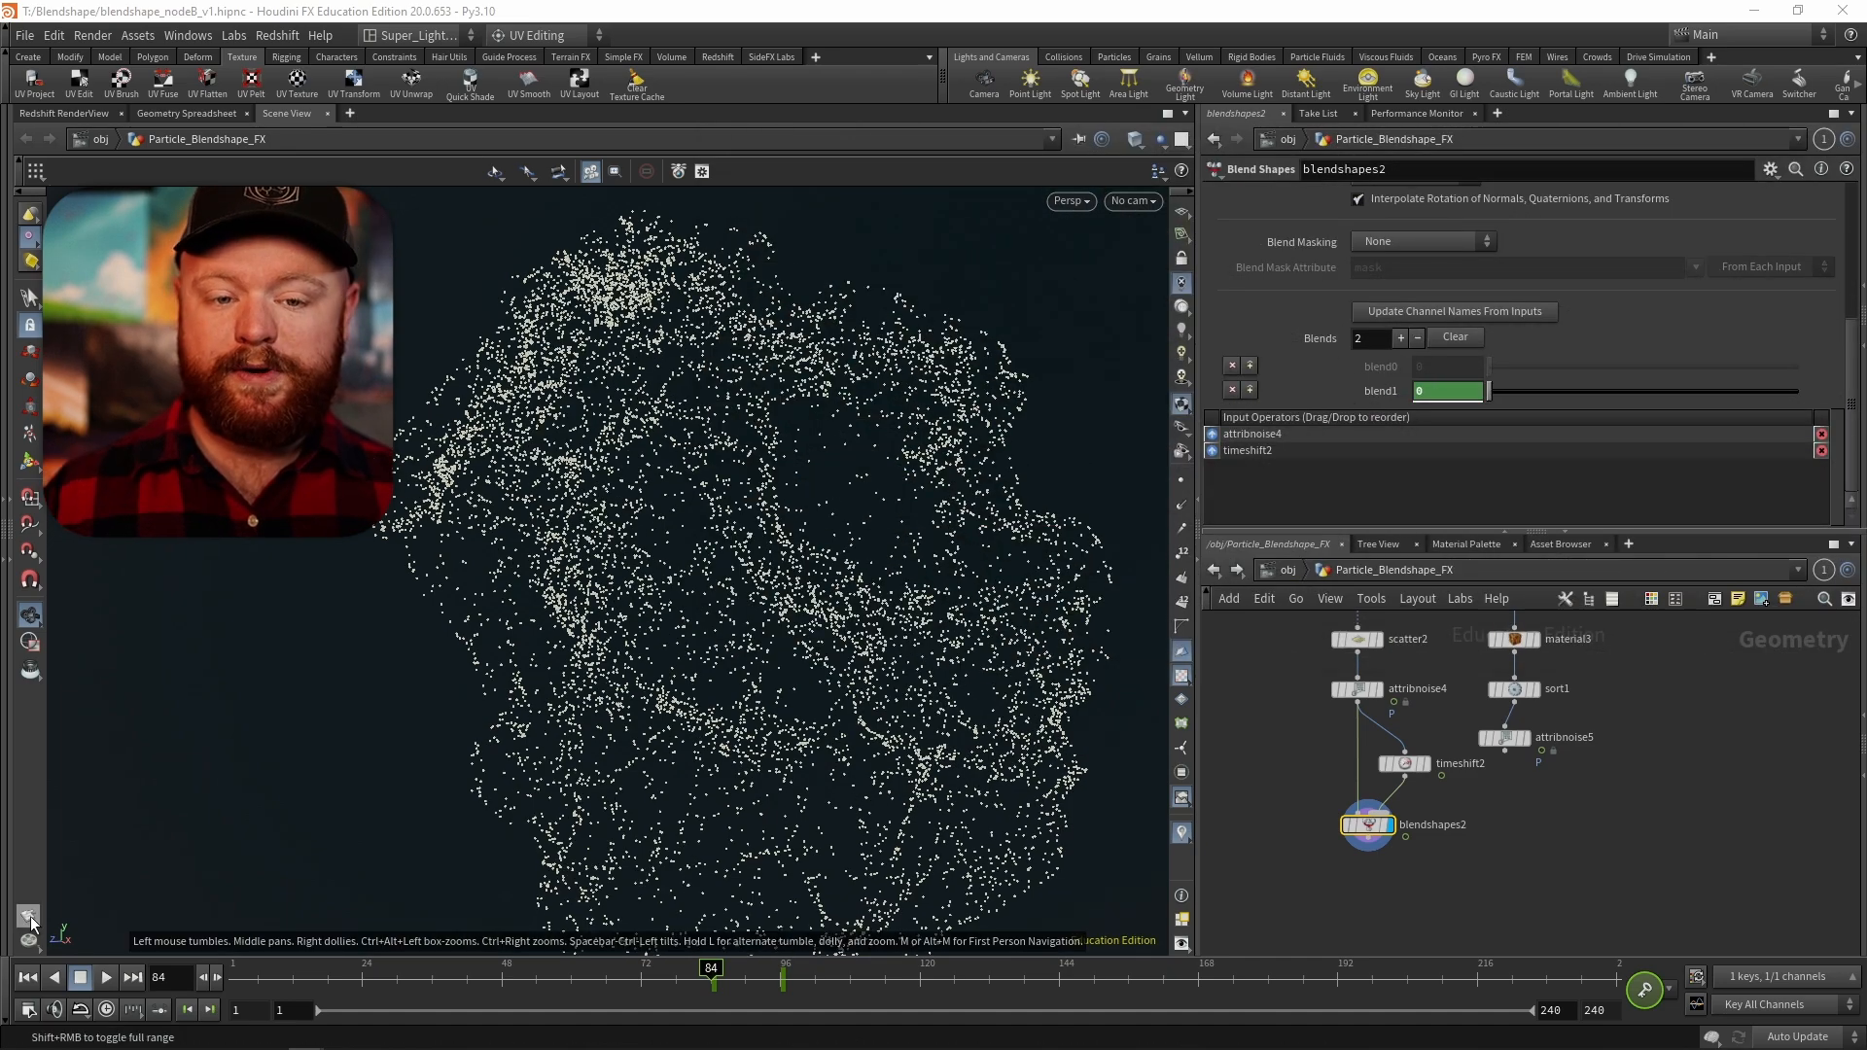
- Render a viewport flipbook from $RFSTART to frame 96, review the looping particles in MPlay, and stop playback
click(30, 921)
click(111, 926)
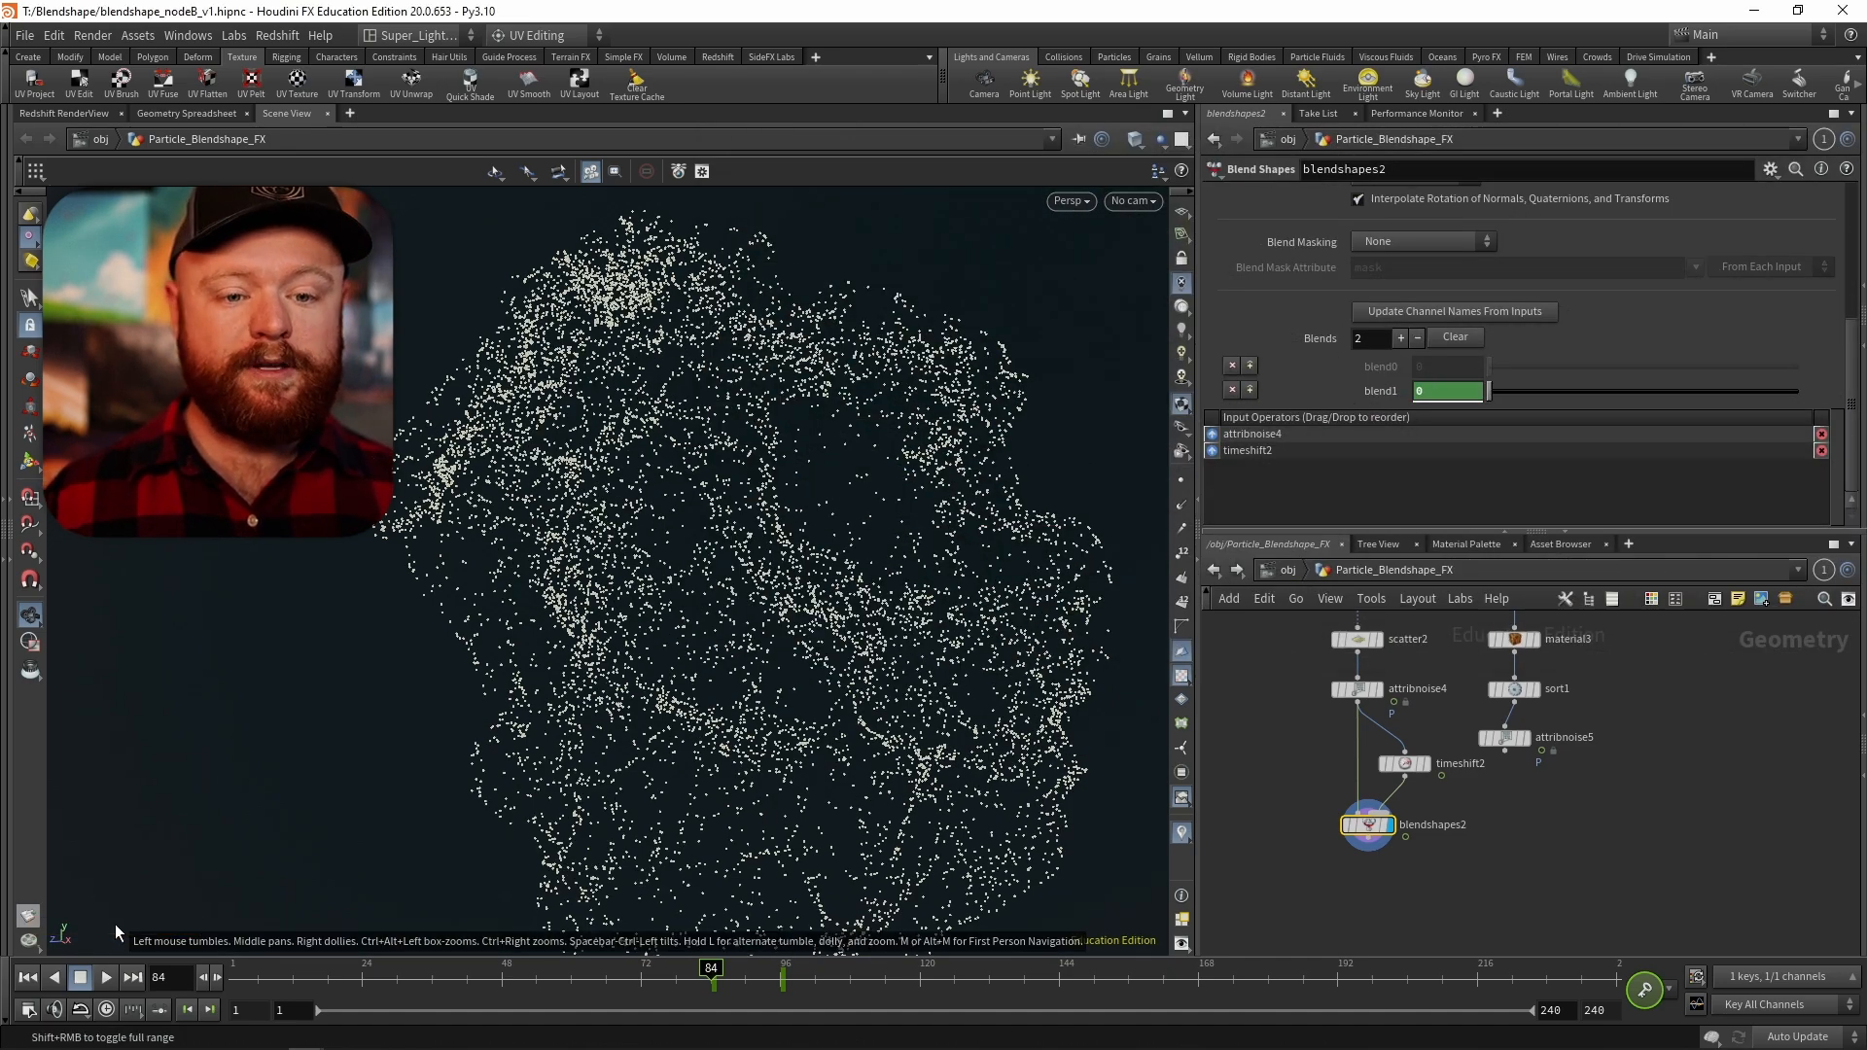
drag(745, 342, 773, 339)
double_click(799, 445)
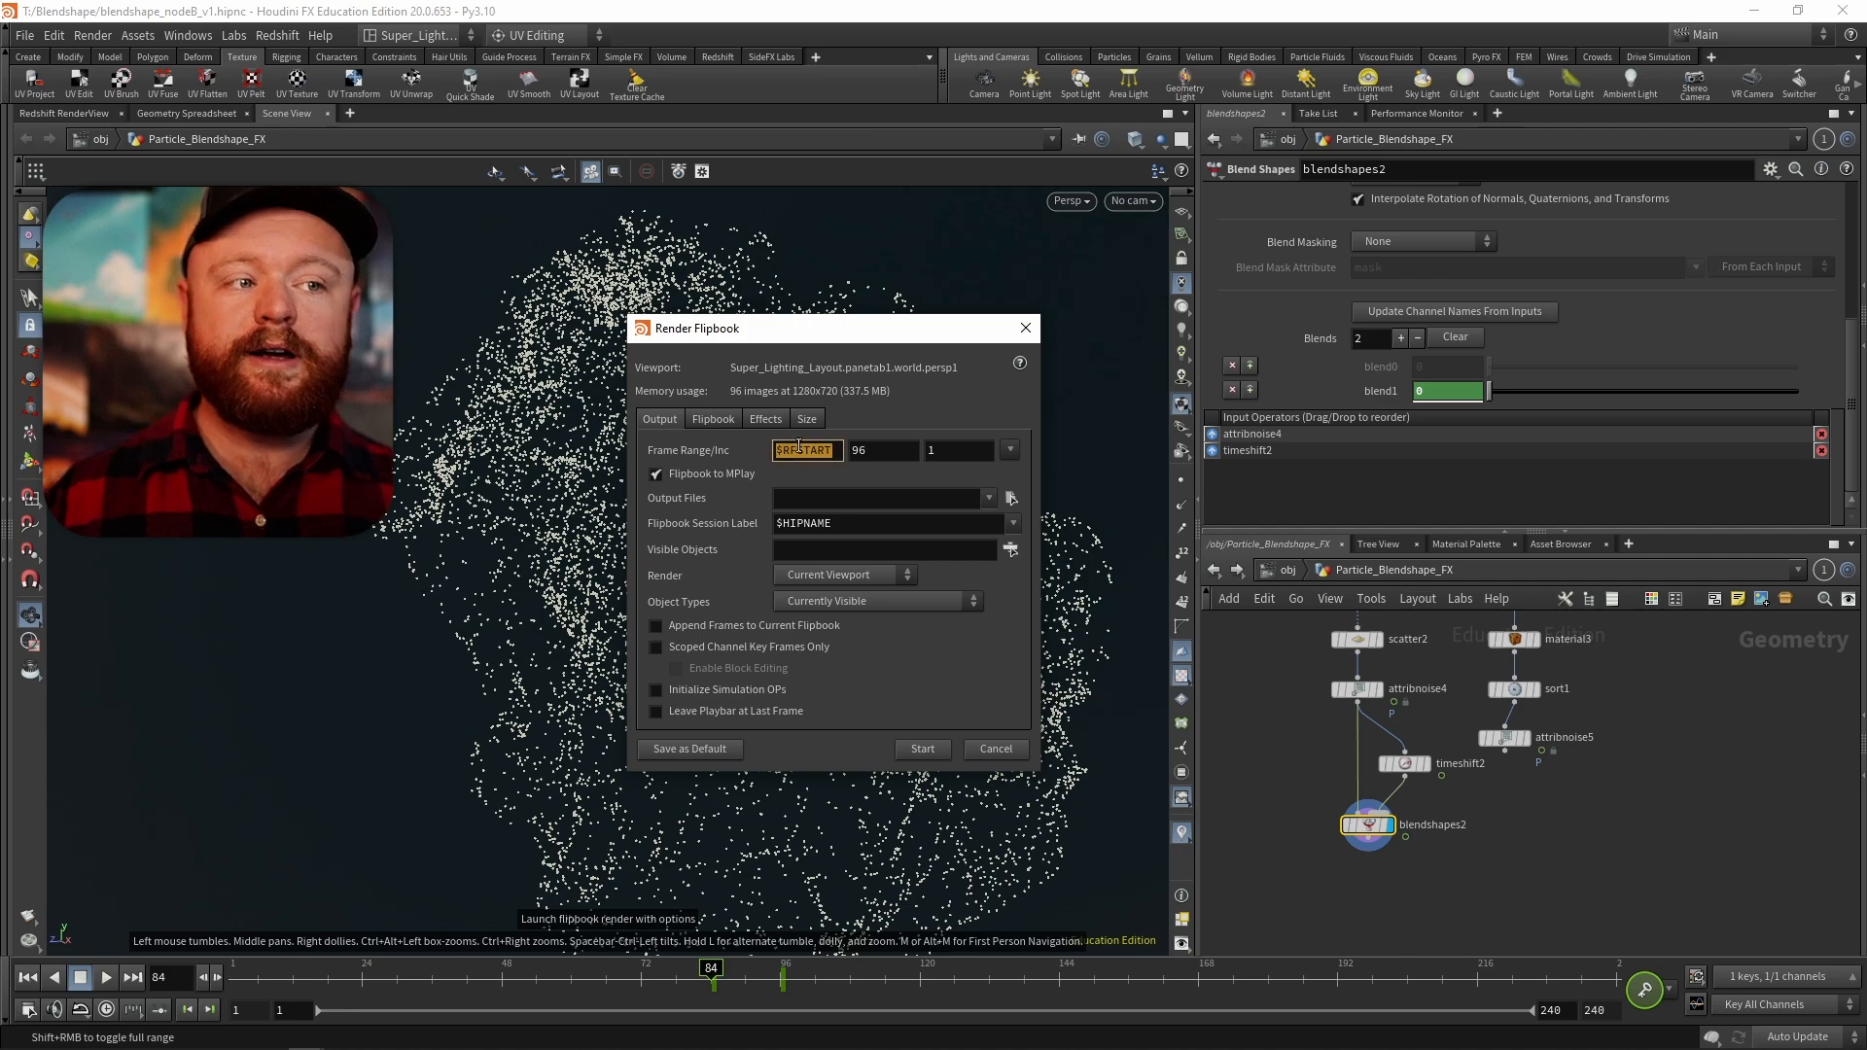
double_click(898, 450)
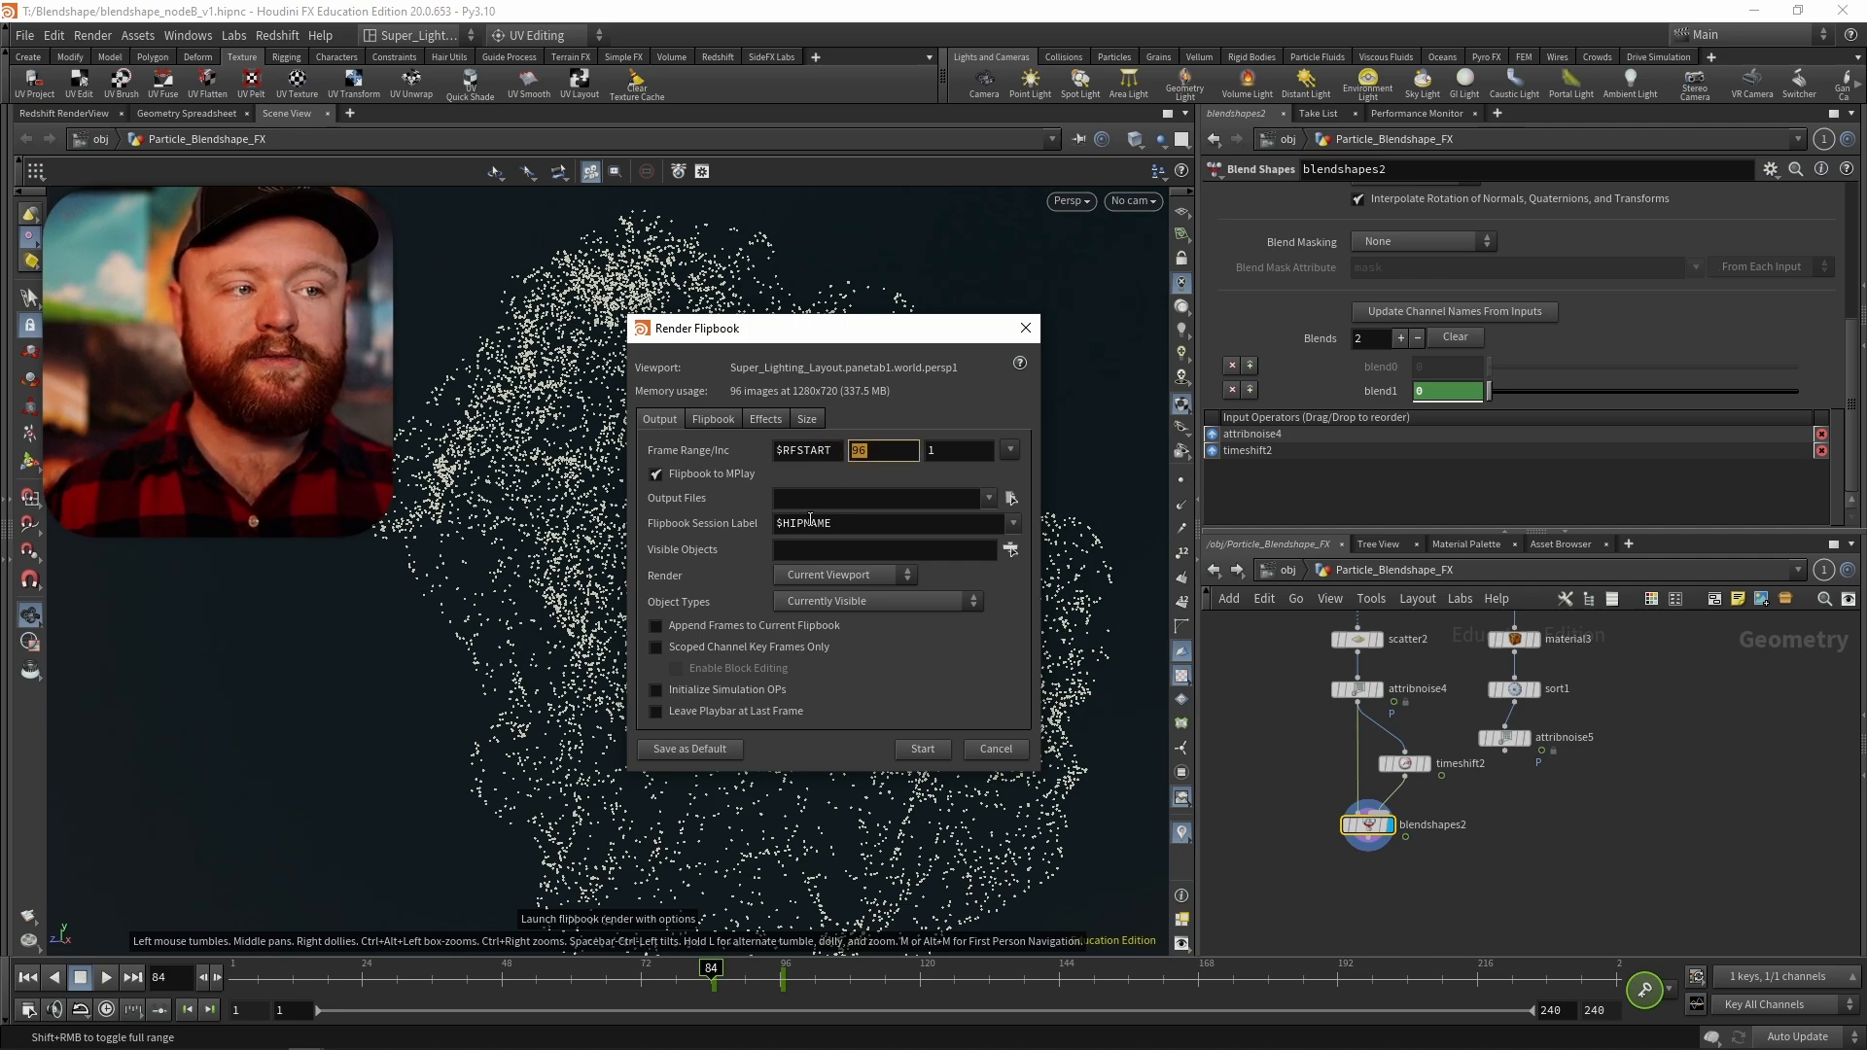
click(922, 749)
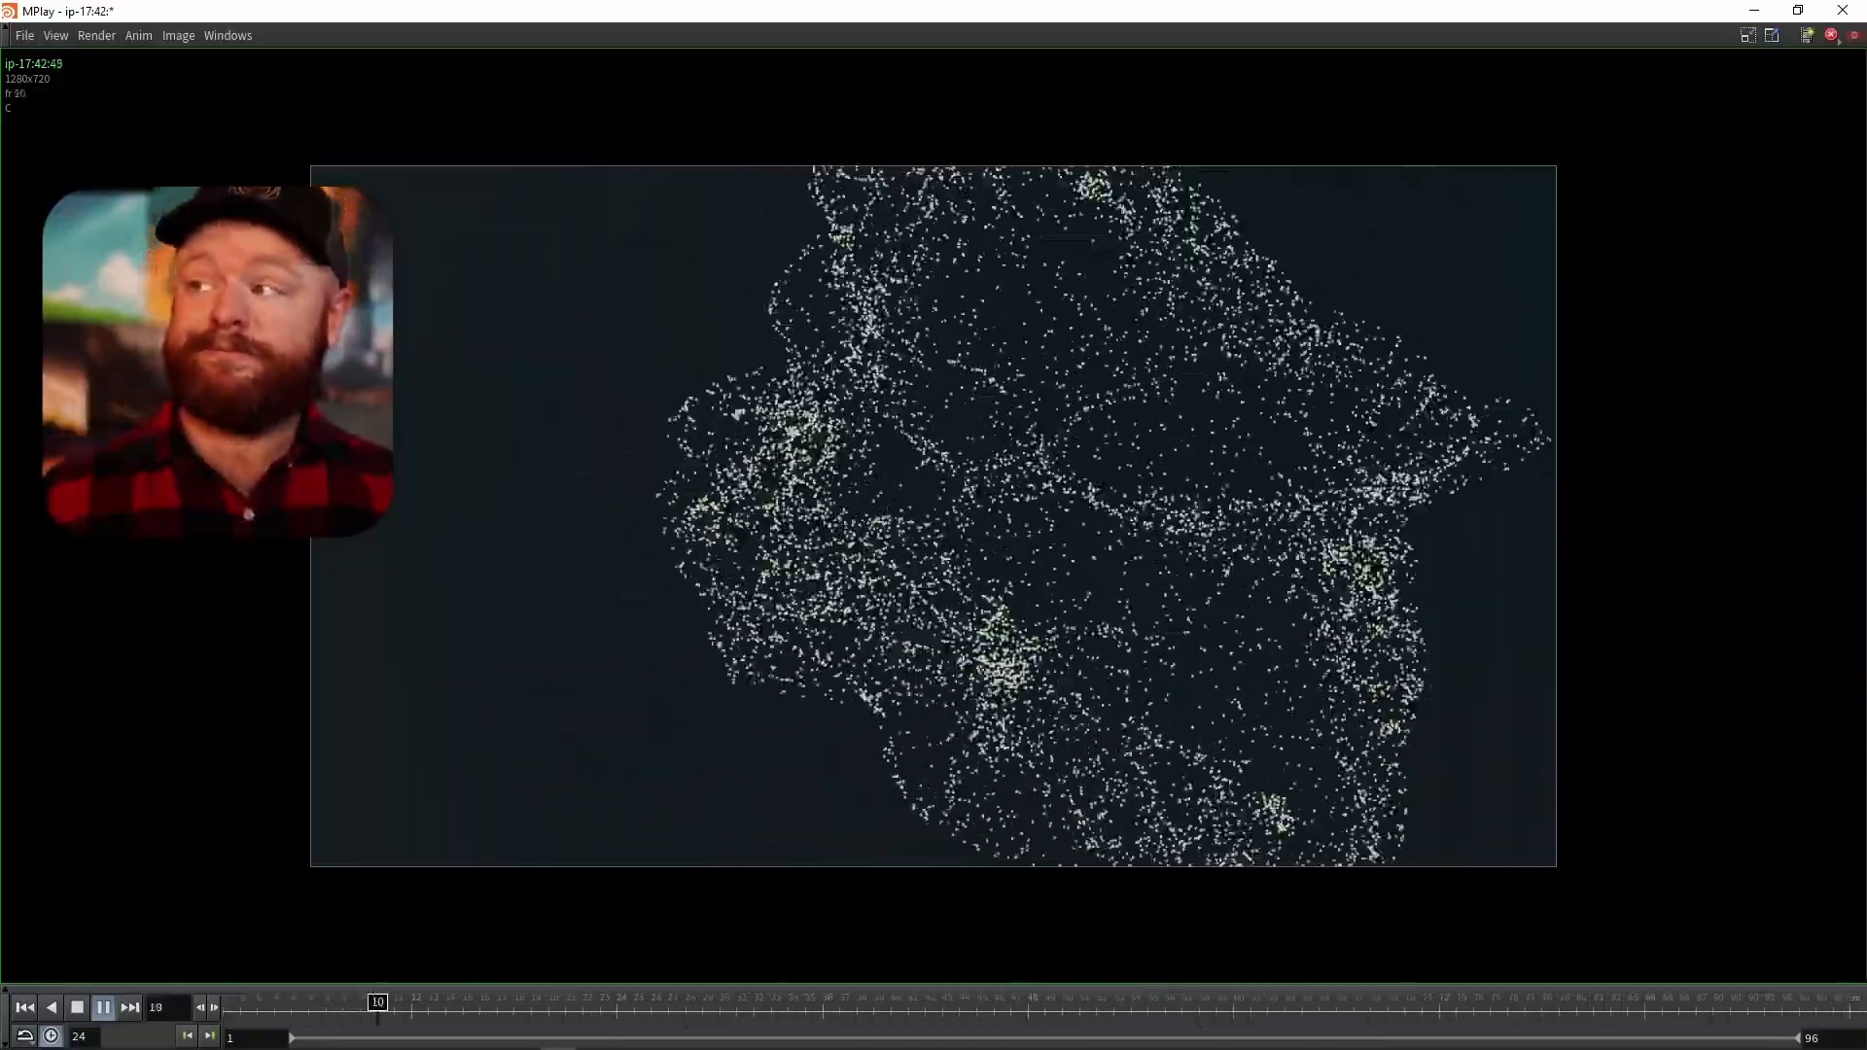
click(78, 1007)
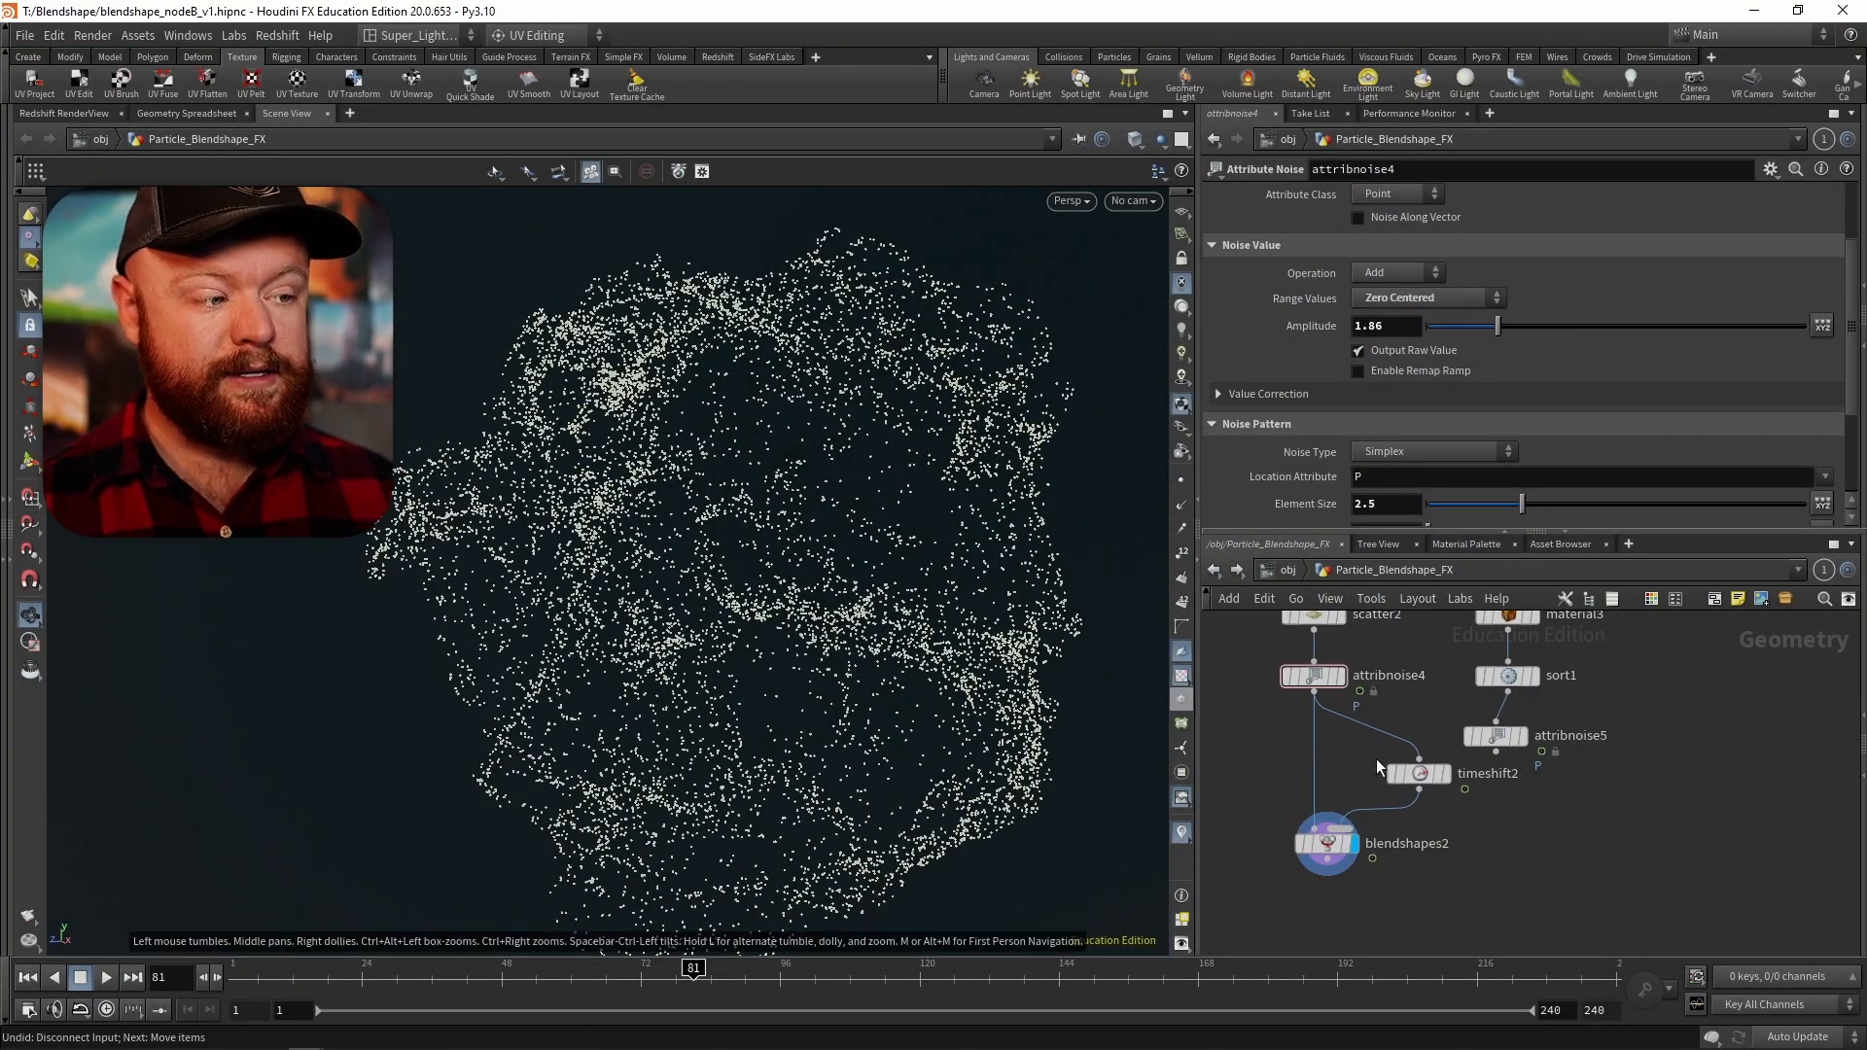
- Disconnect timeshift2 and move it aside, and wire attribnoise5 back into blendshapes2
drag(1376, 766, 1392, 766)
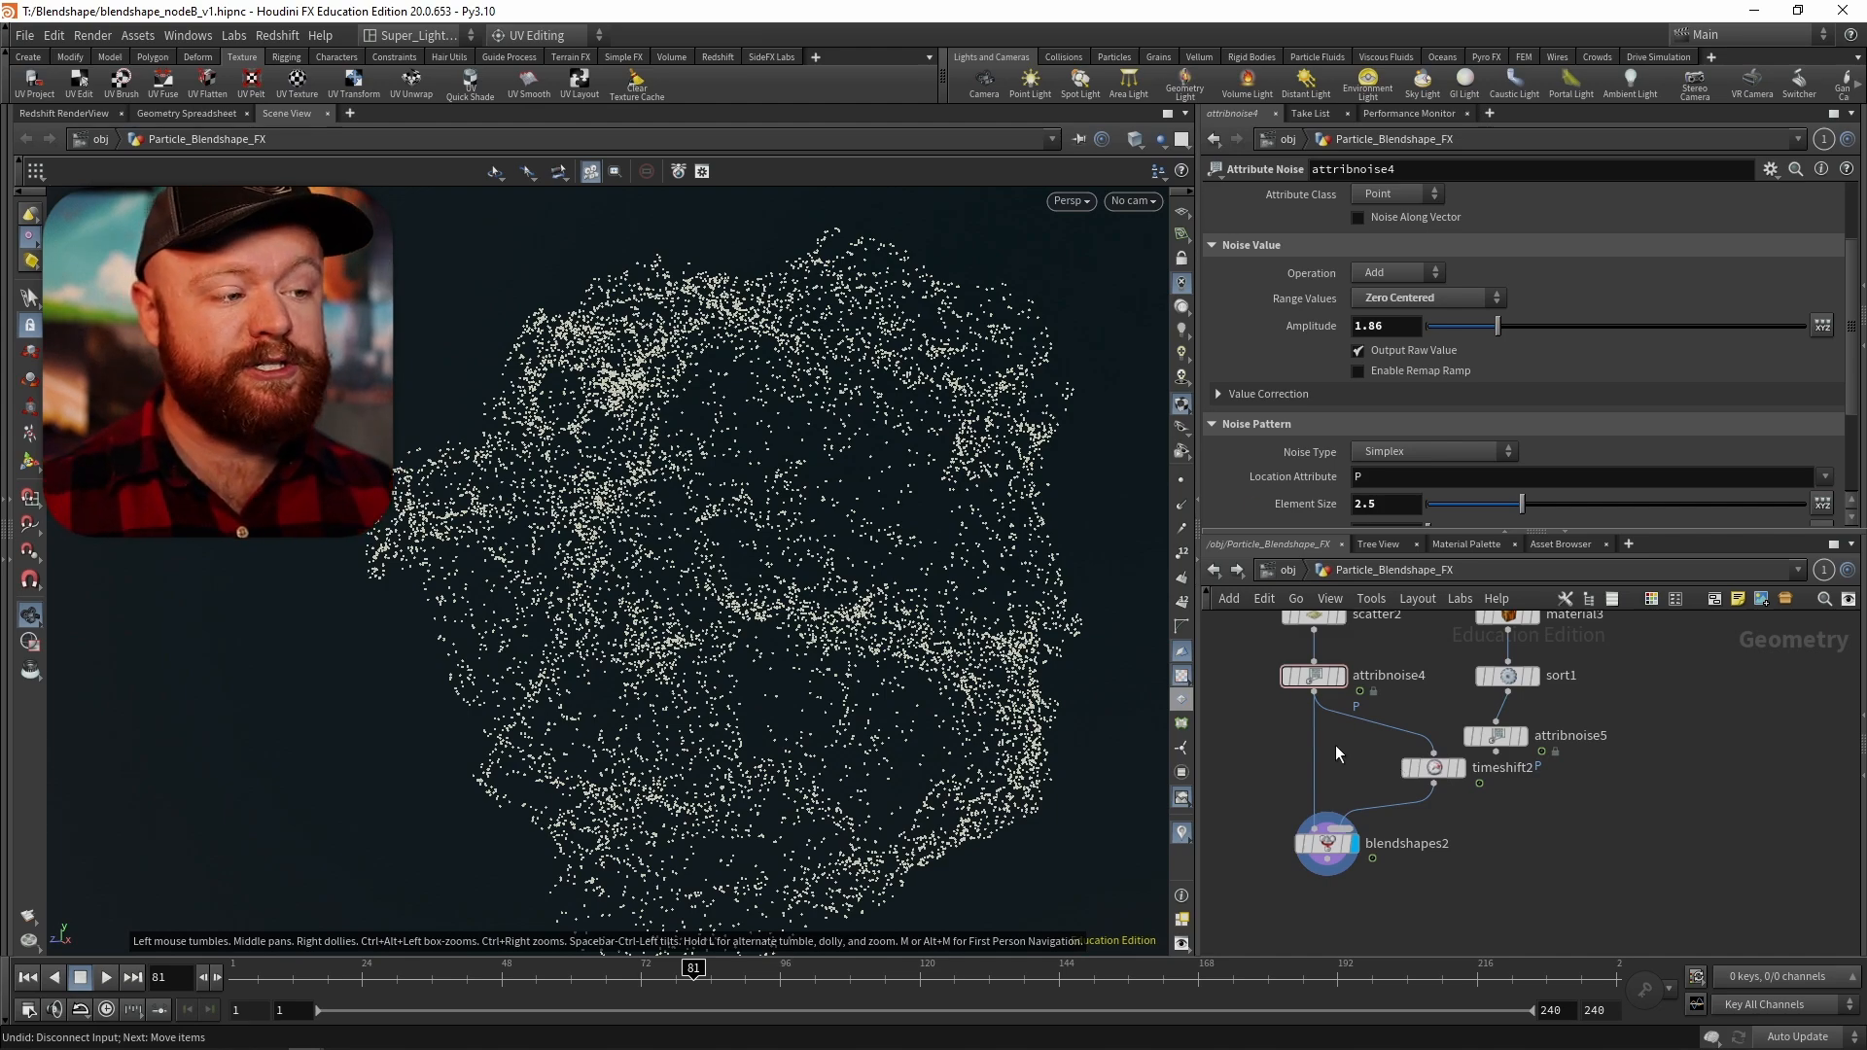
key(y)
mouse_move(1339, 743)
mouse_down()
mouse_move(1366, 829)
mouse_move(1594, 776)
mouse_up()
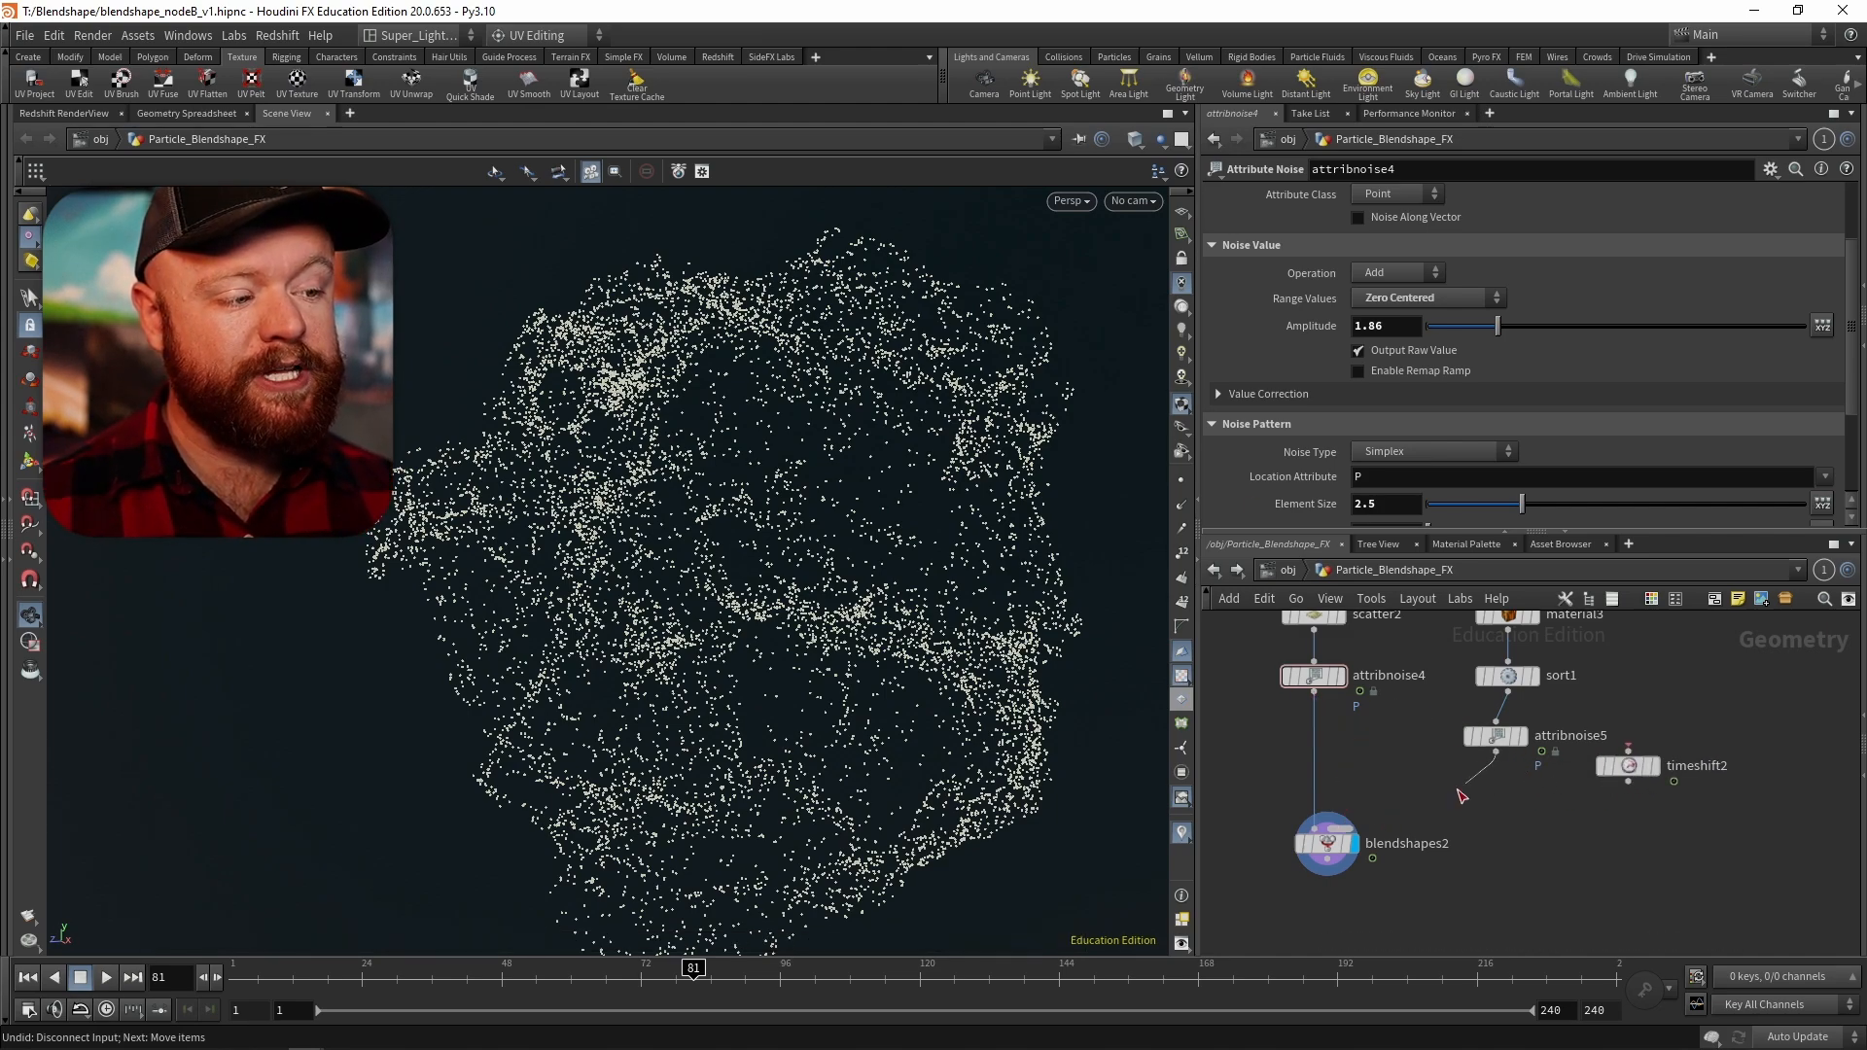
drag(1461, 795, 1374, 833)
middle_drag(1537, 809, 1346, 878)
drag(1437, 833, 1554, 845)
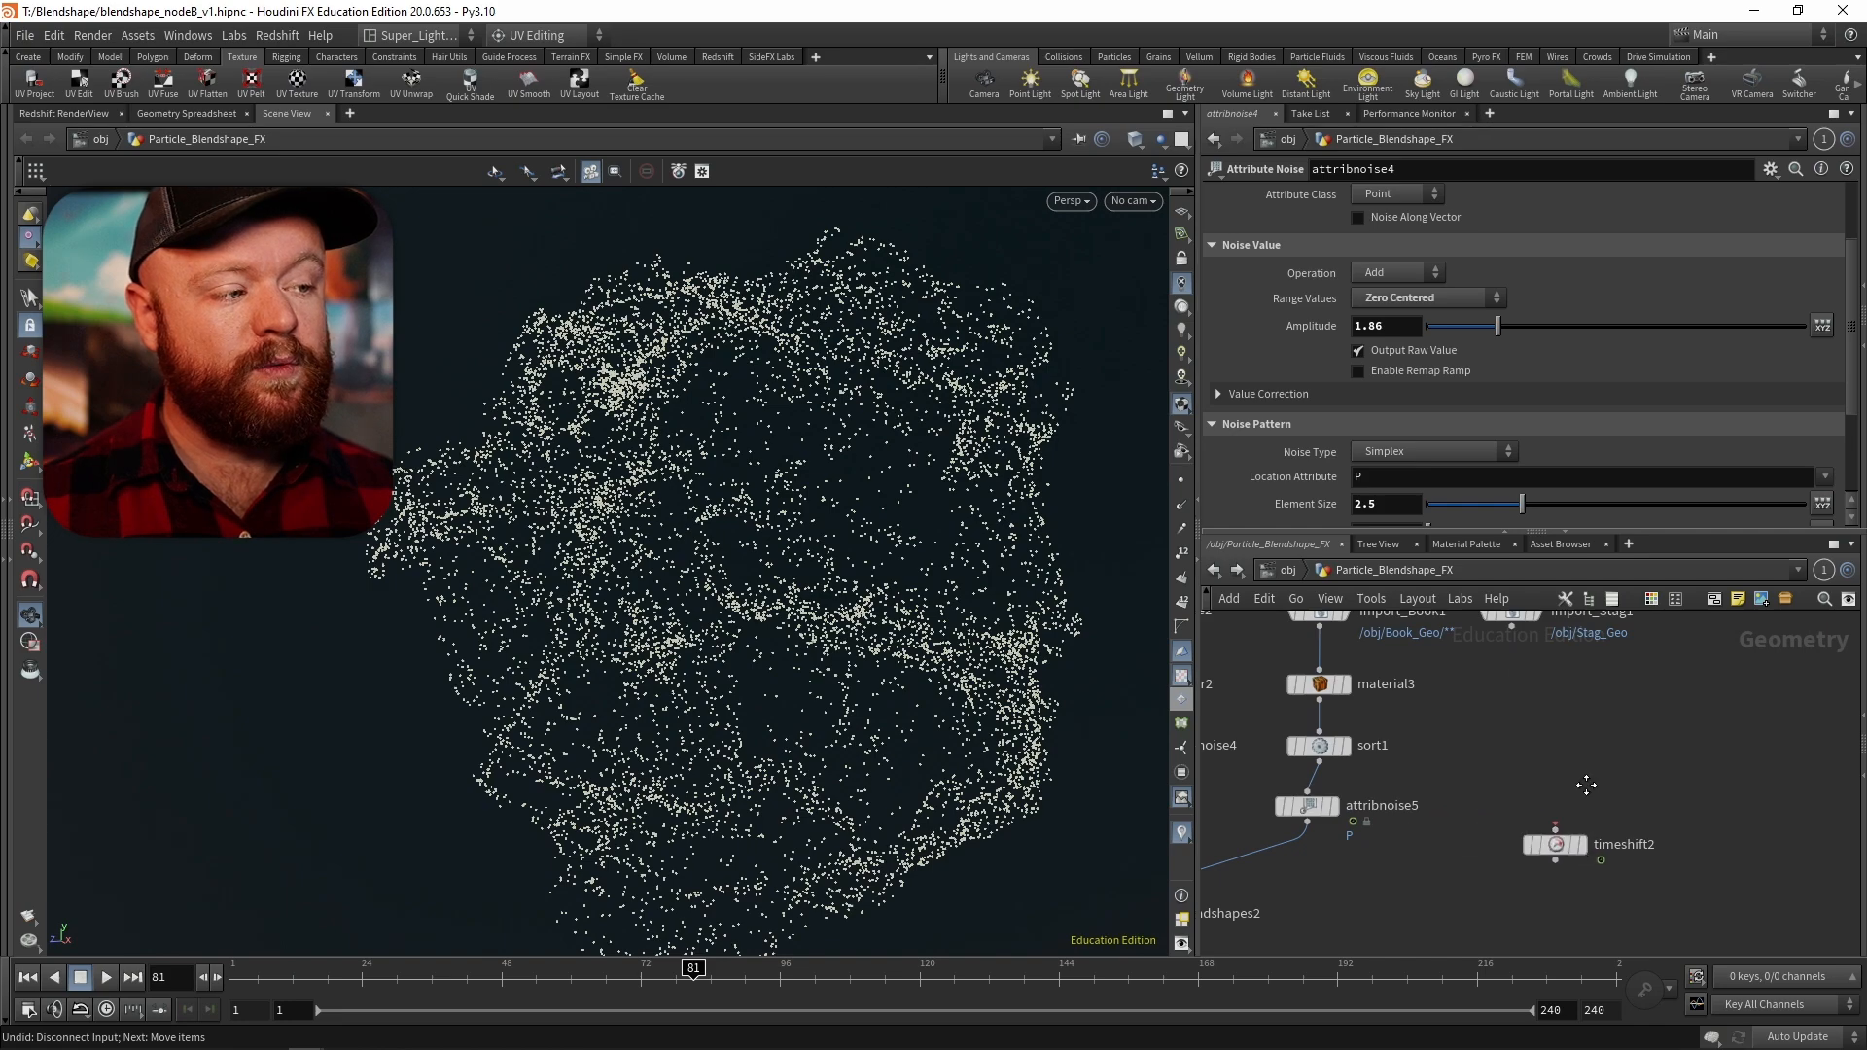
- Wire Import_Stag1 into blendshapes2 as the third shape and route the wire around the book branch with a dot
middle_drag(1584, 784, 1589, 859)
click(1513, 689)
click(1519, 706)
mouse_move(1418, 833)
middle_down()
mouse_move(1538, 653)
mouse_move(1466, 708)
middle_up()
click(1270, 794)
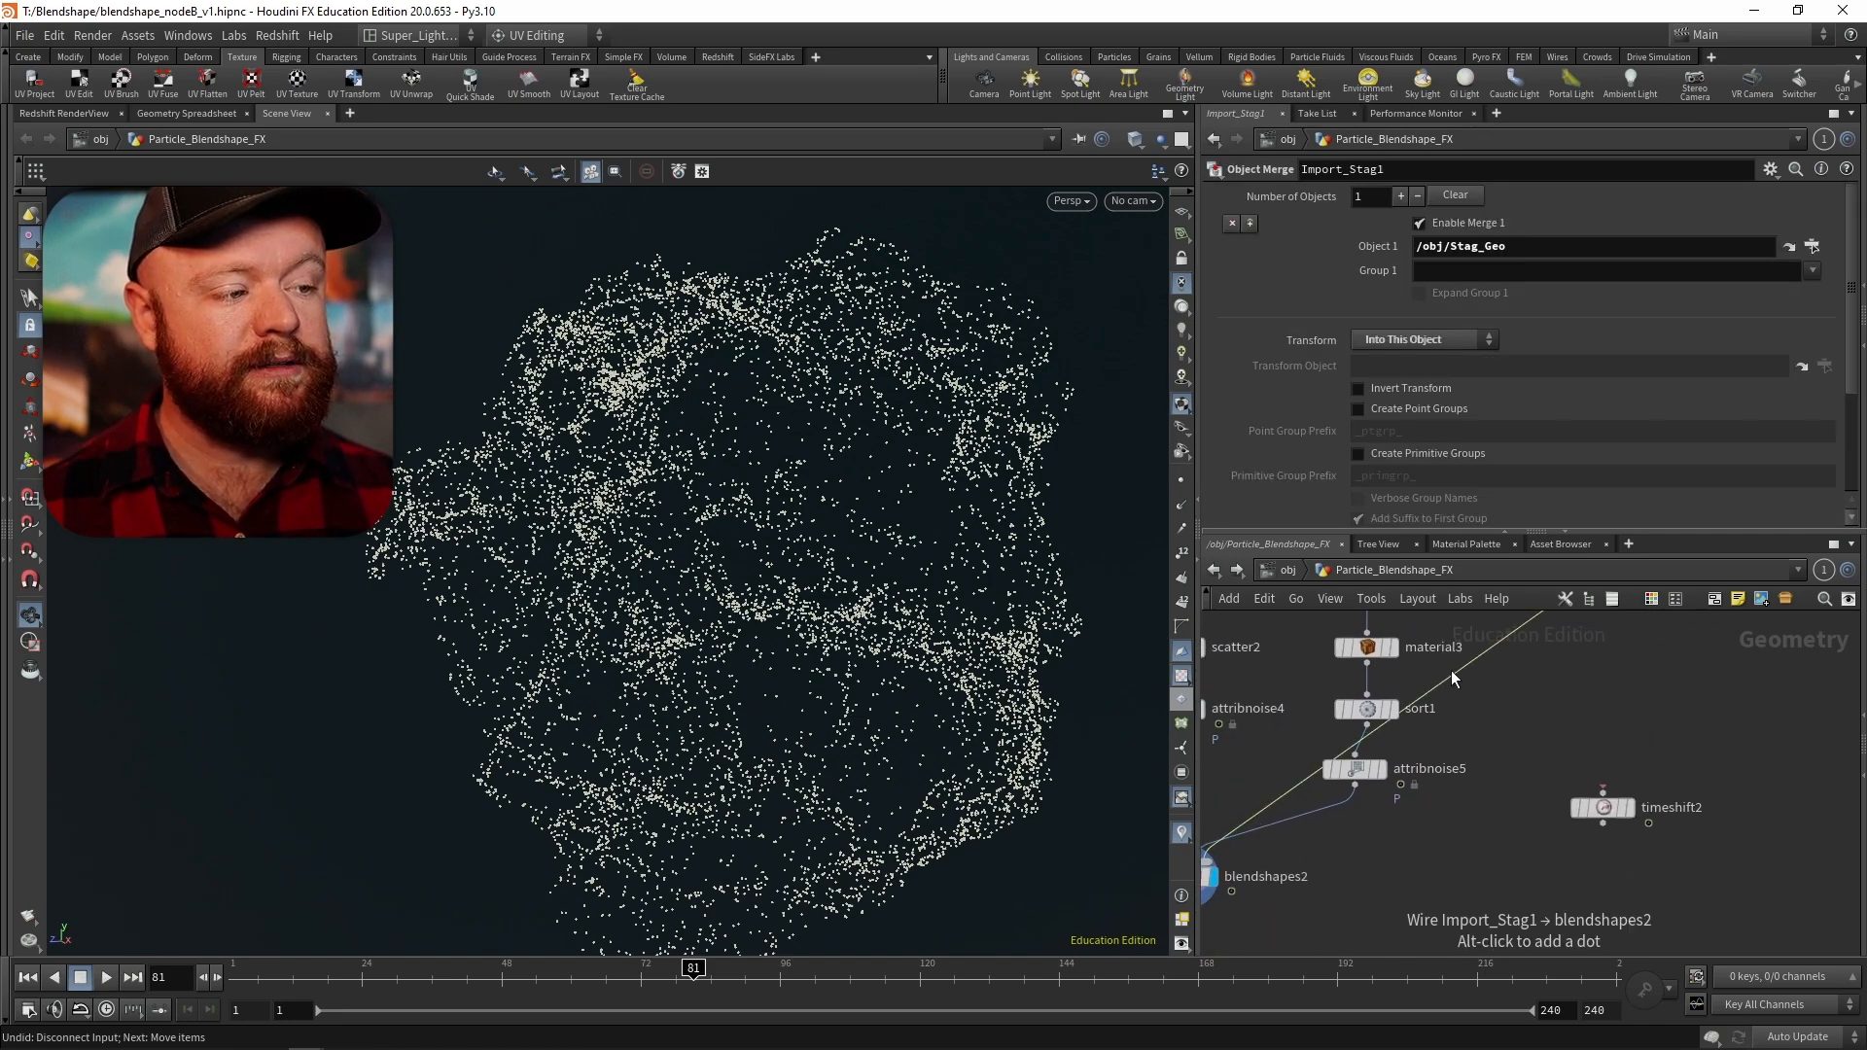
alt+drag(1461, 671, 1565, 751)
middle_drag(1566, 751, 1461, 739)
- Move timeshift2 clear of the stag branch and wire attribnoise4 into its input
drag(1521, 809, 1670, 812)
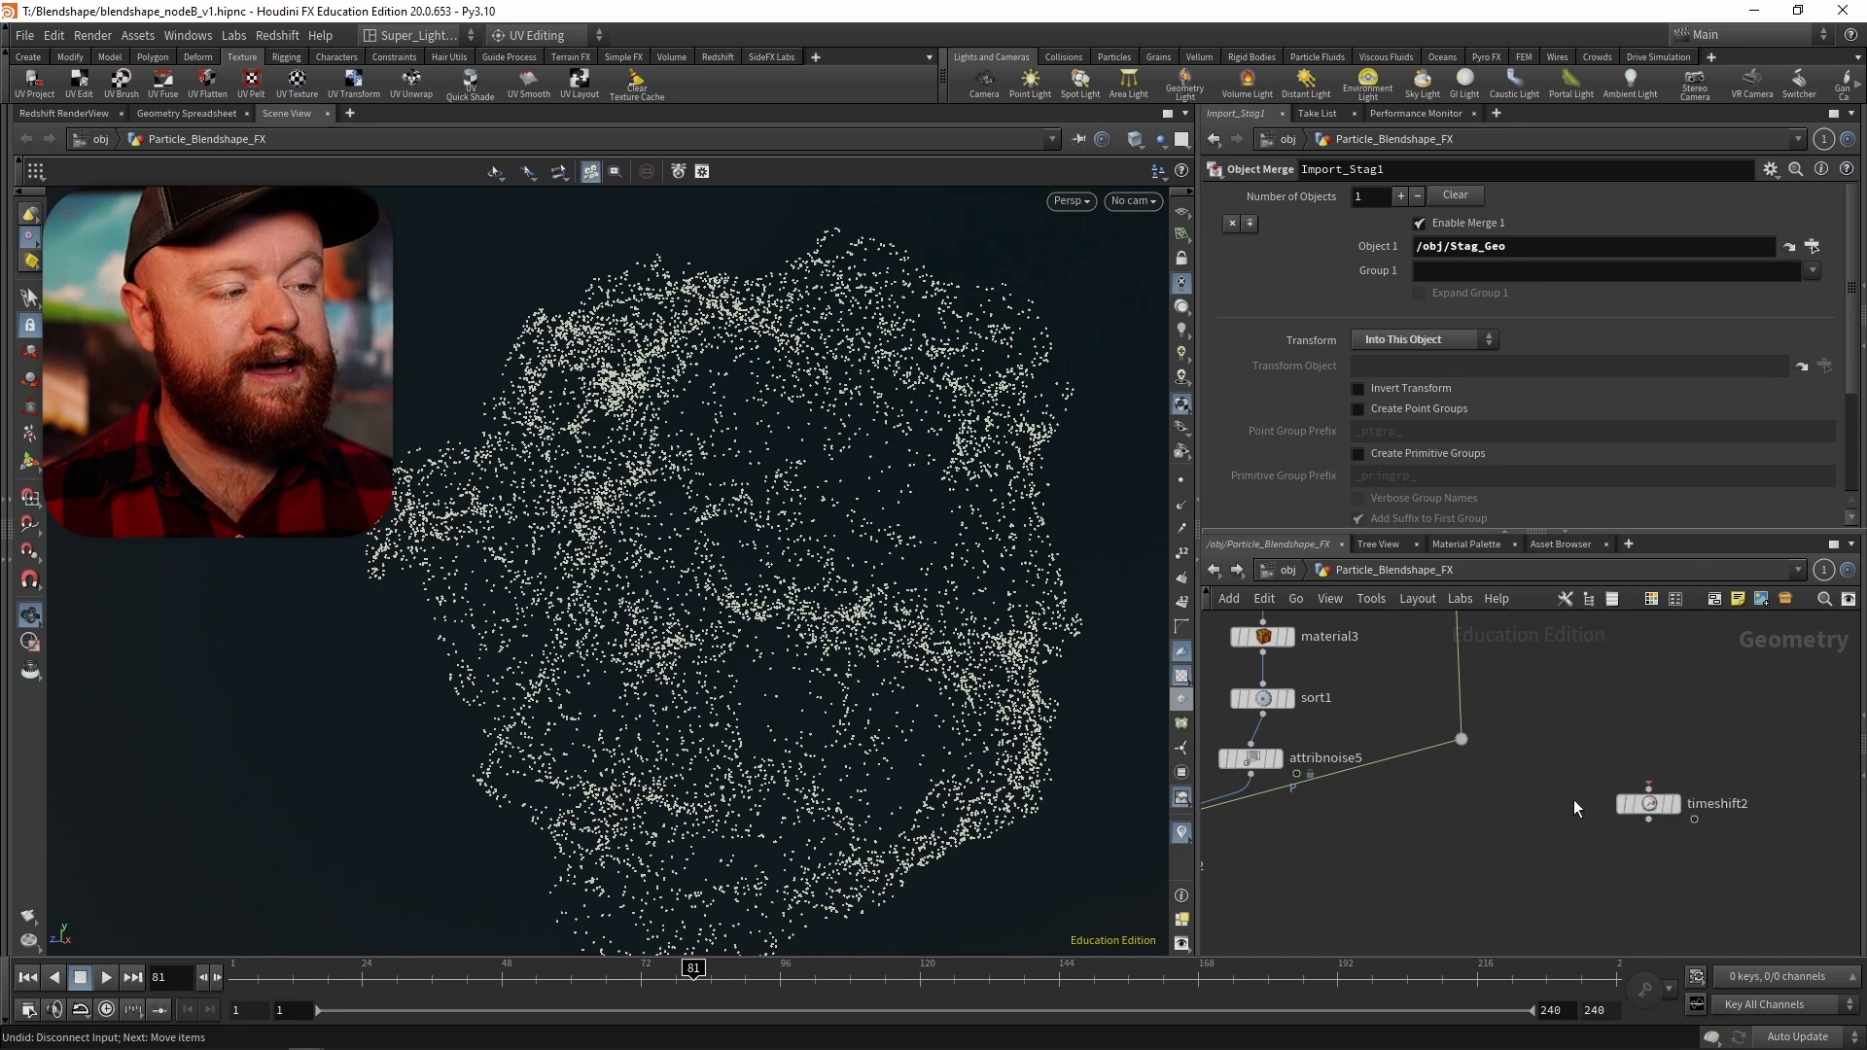
middle_drag(1480, 682, 1488, 754)
middle_drag(1516, 851, 1734, 764)
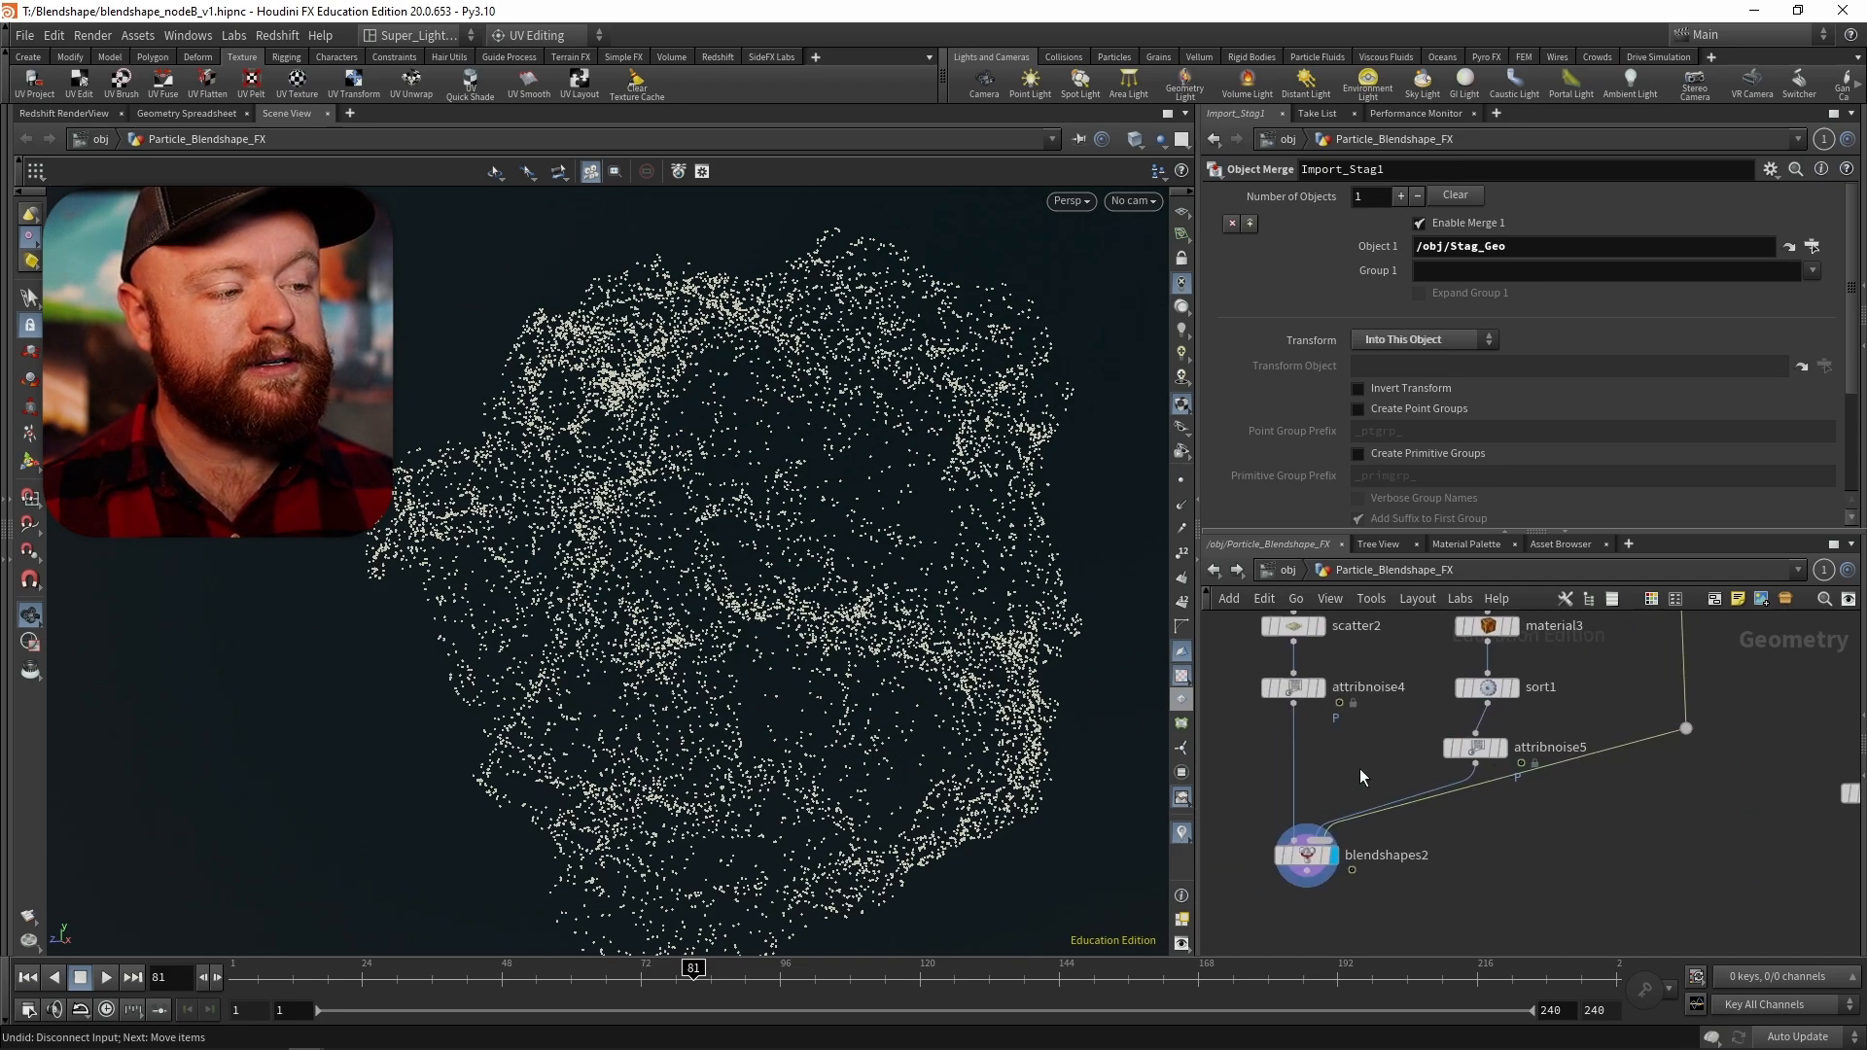
click(1293, 706)
middle_drag(1325, 784, 1100, 762)
click(1646, 748)
drag(1647, 767, 1661, 722)
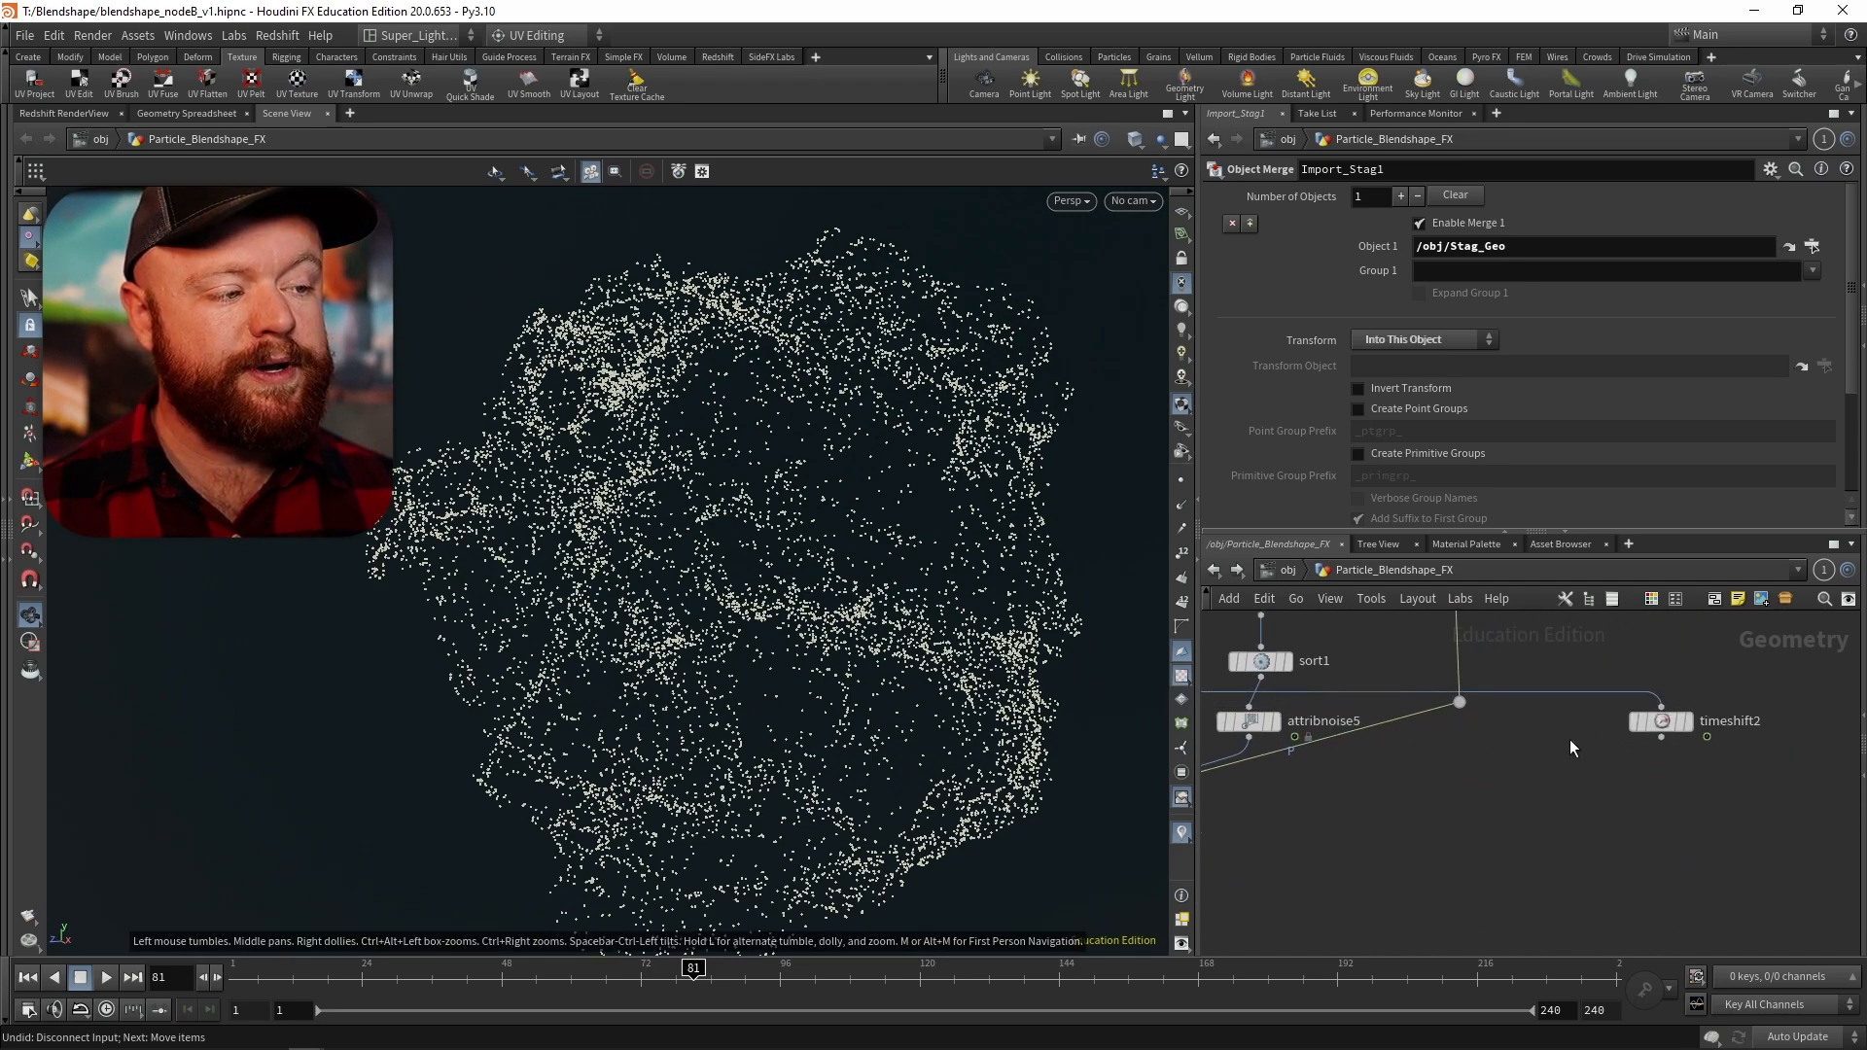
- Insert a copy of attribnoise5 below Import_Stag1 on its wire to blendshapes2
middle_drag(1569, 739, 1660, 722)
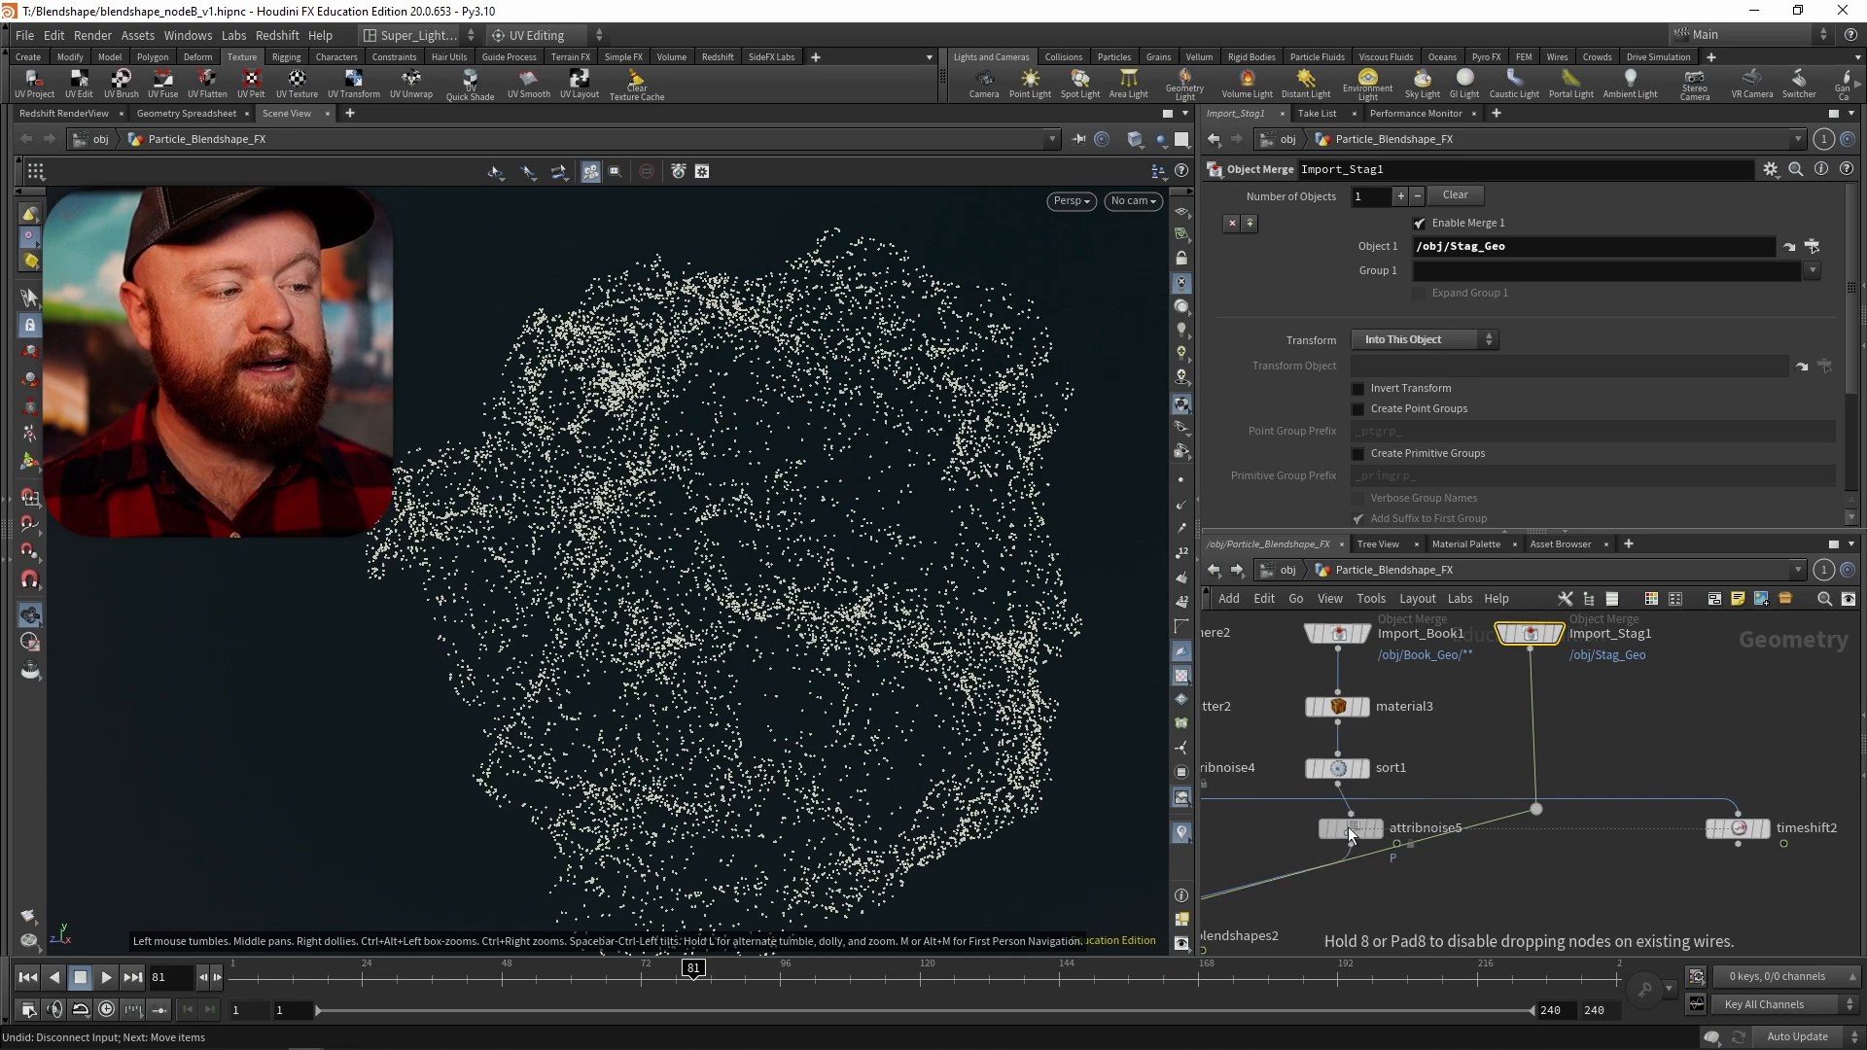
drag(1288, 736, 1532, 699)
middle_drag(1455, 898, 1551, 807)
- Update blendshapes2's blend channel names from its inputs
click(1340, 812)
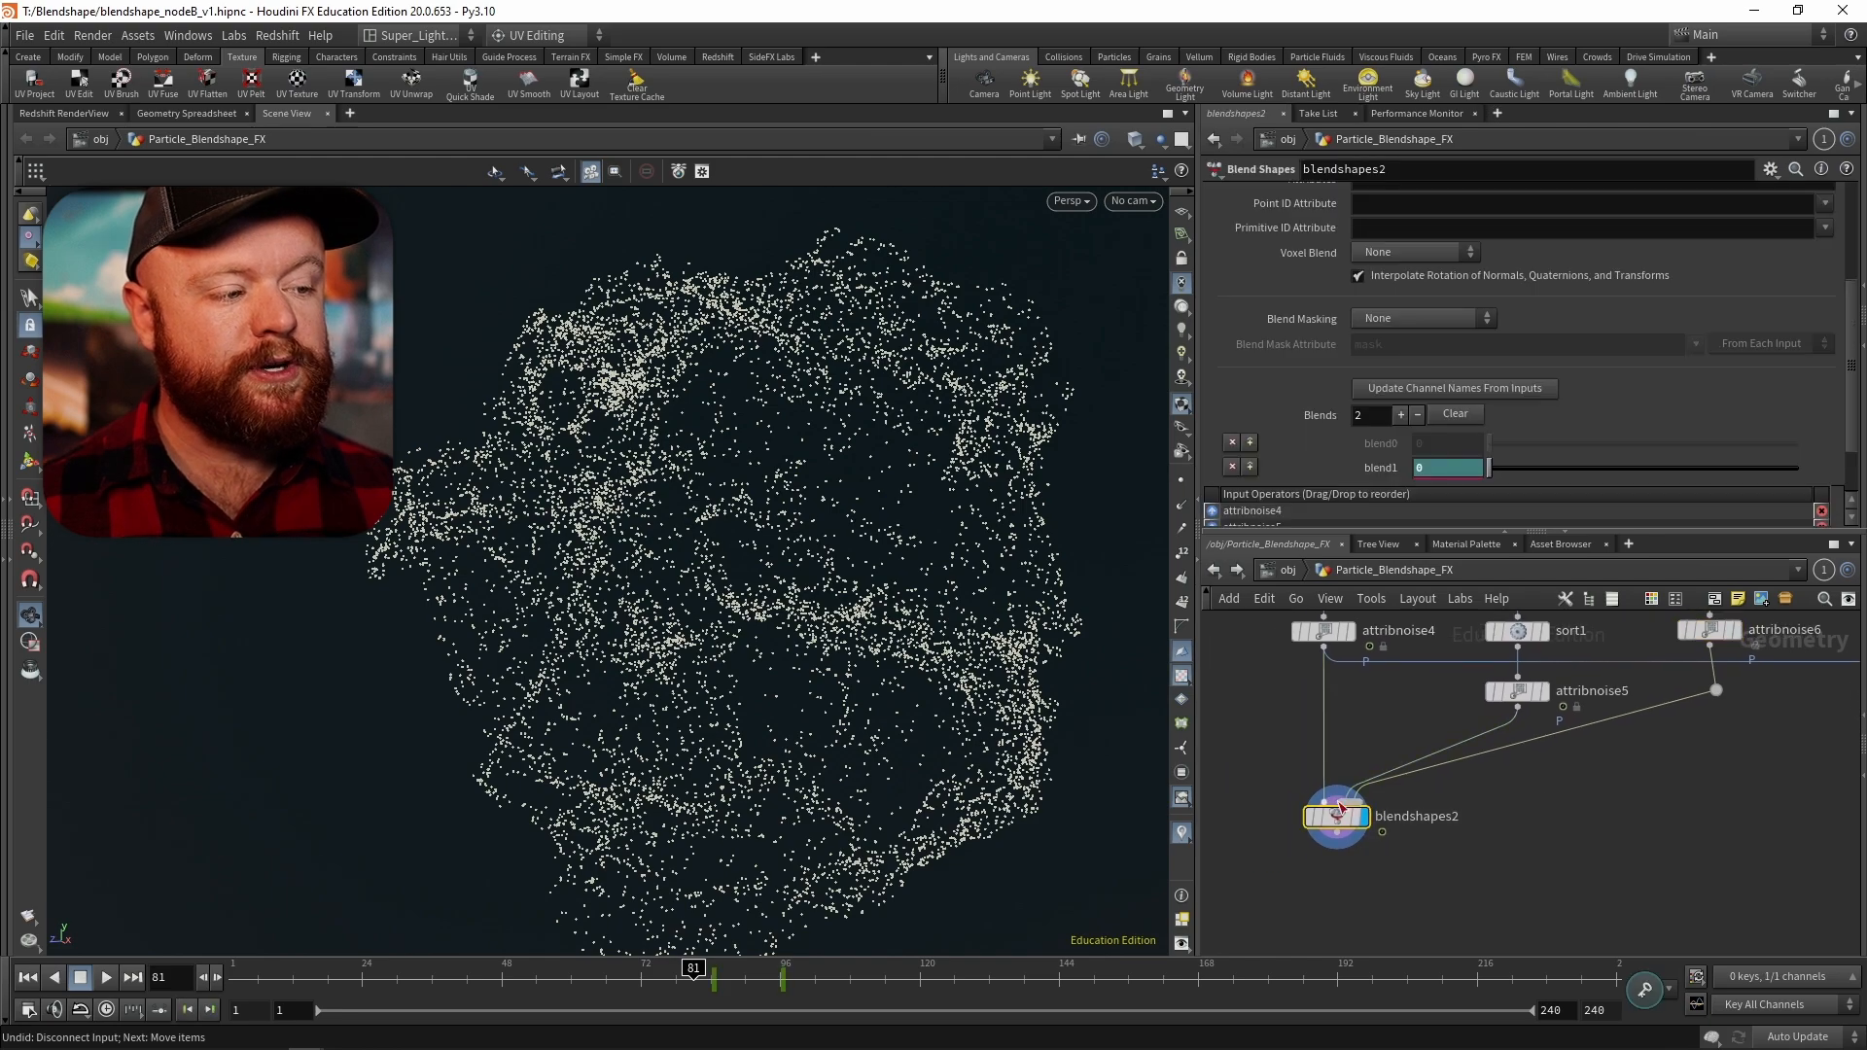
click(1461, 388)
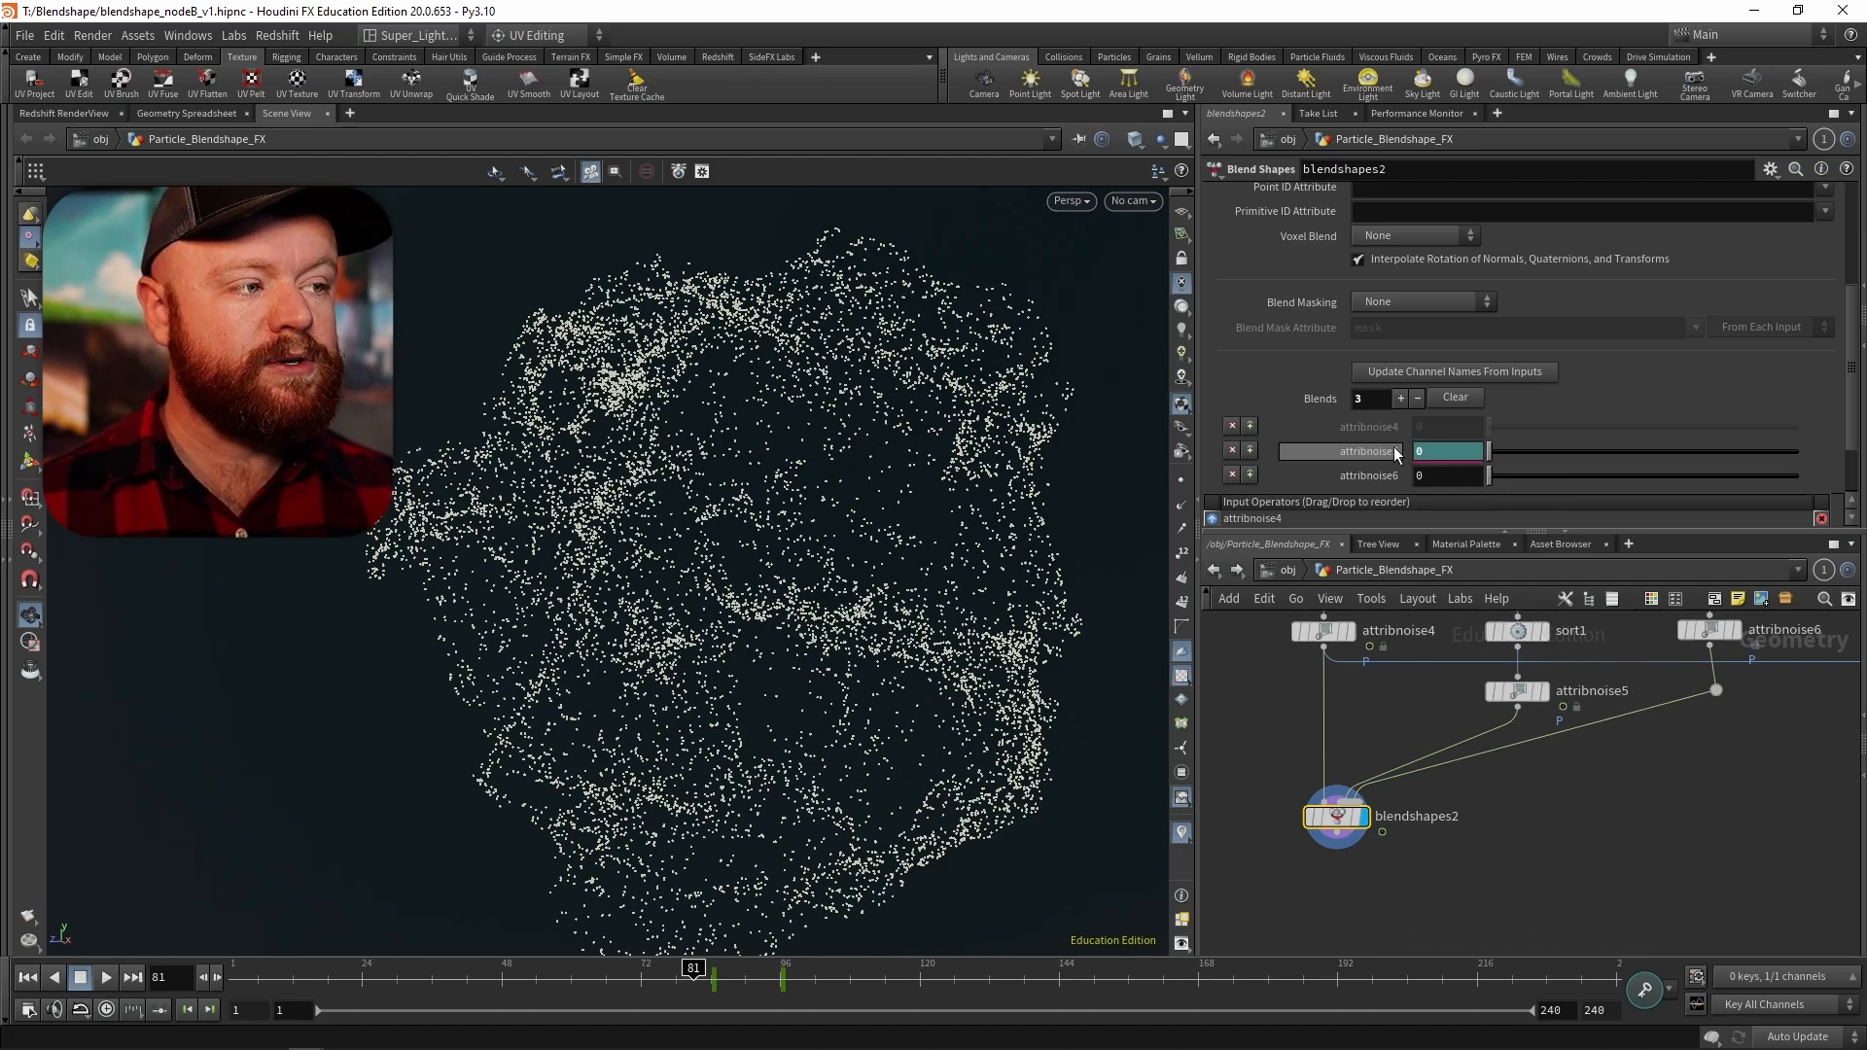
- Wire timeshift2's output into blendshapes2 as the fourth shape
drag(1488, 476, 1420, 455)
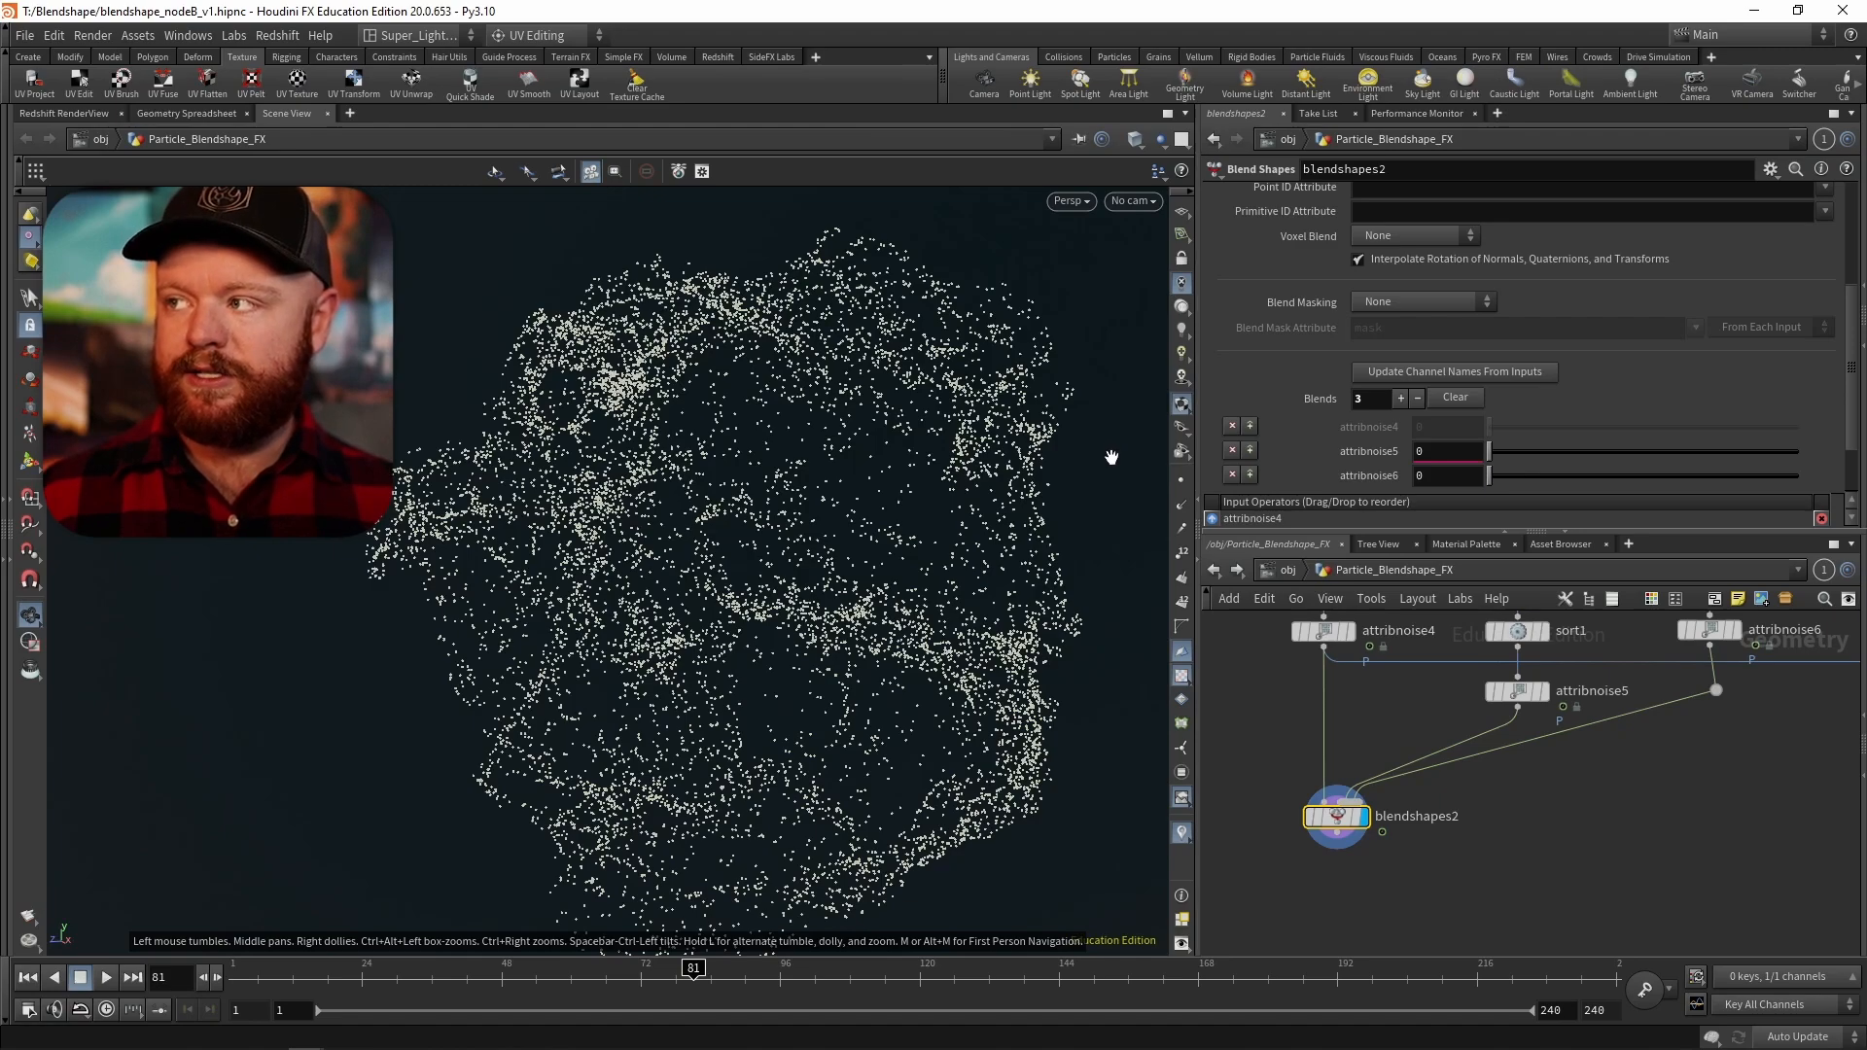
middle_drag(1574, 816, 1358, 844)
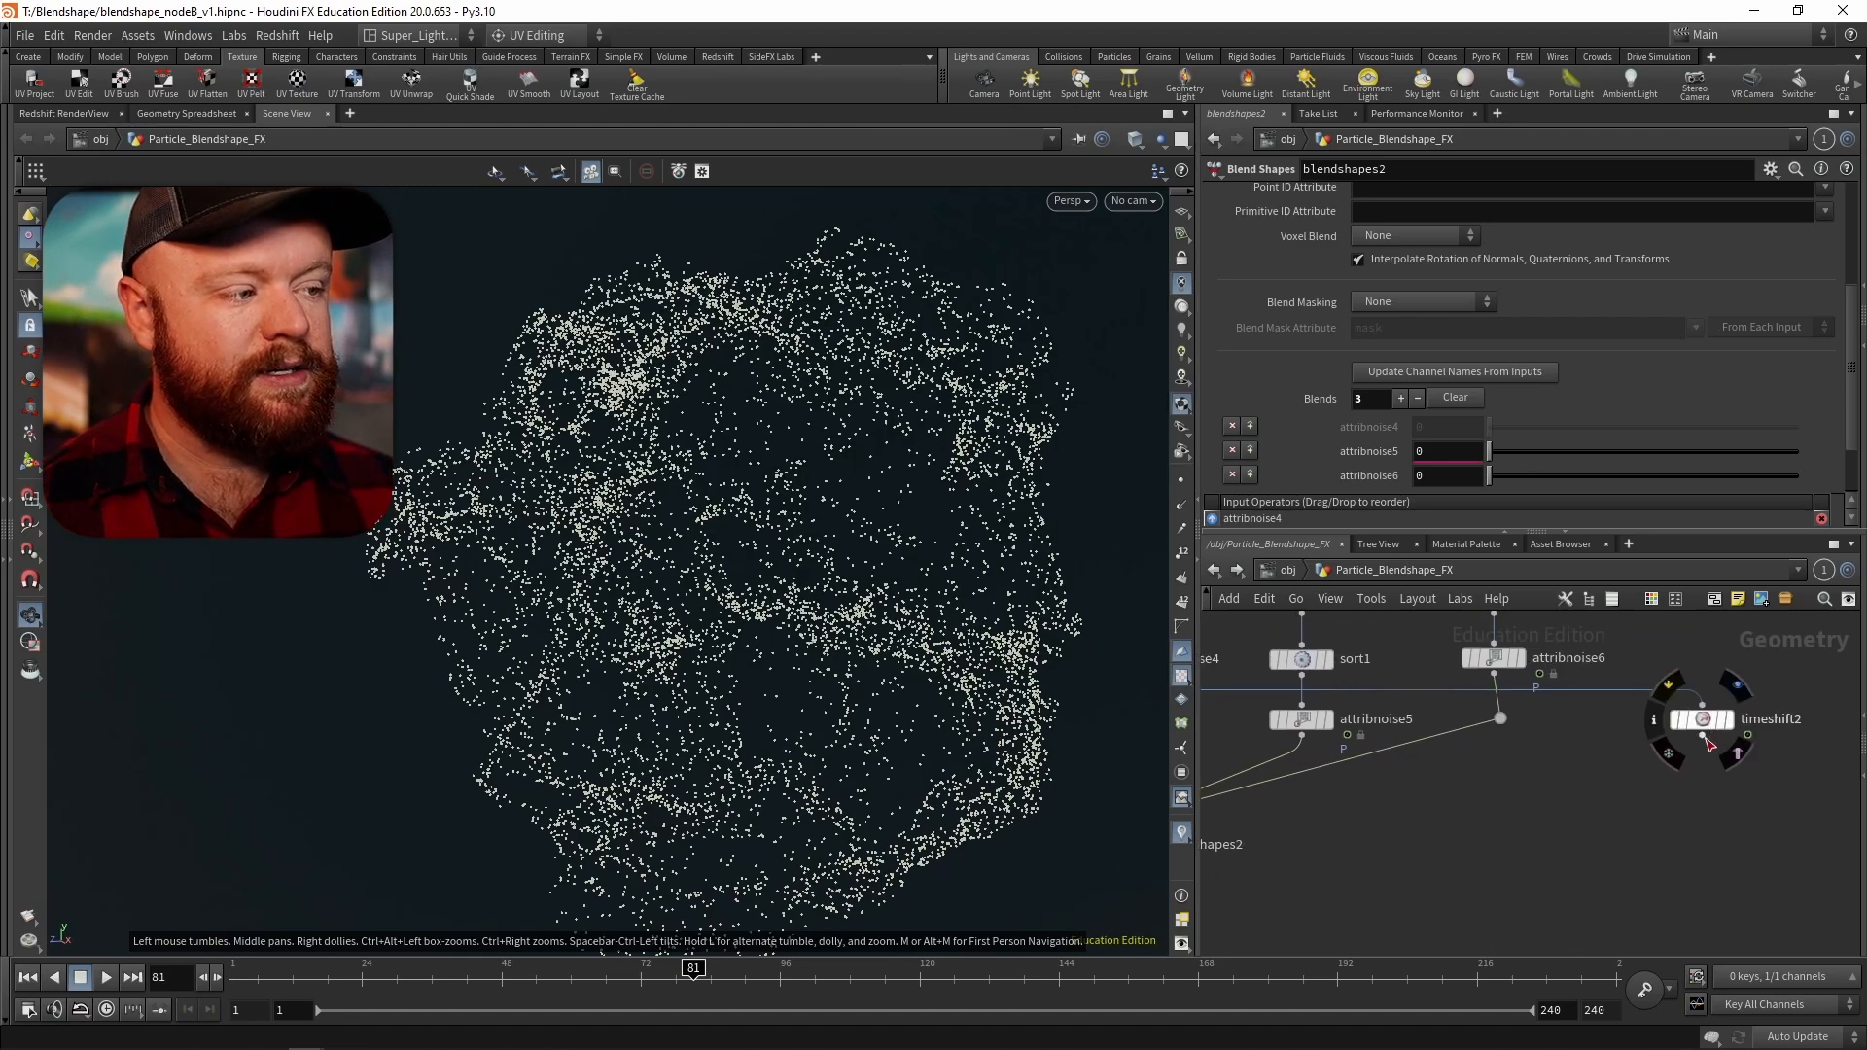
click(1702, 736)
middle_drag(1434, 789, 1535, 801)
click(1505, 757)
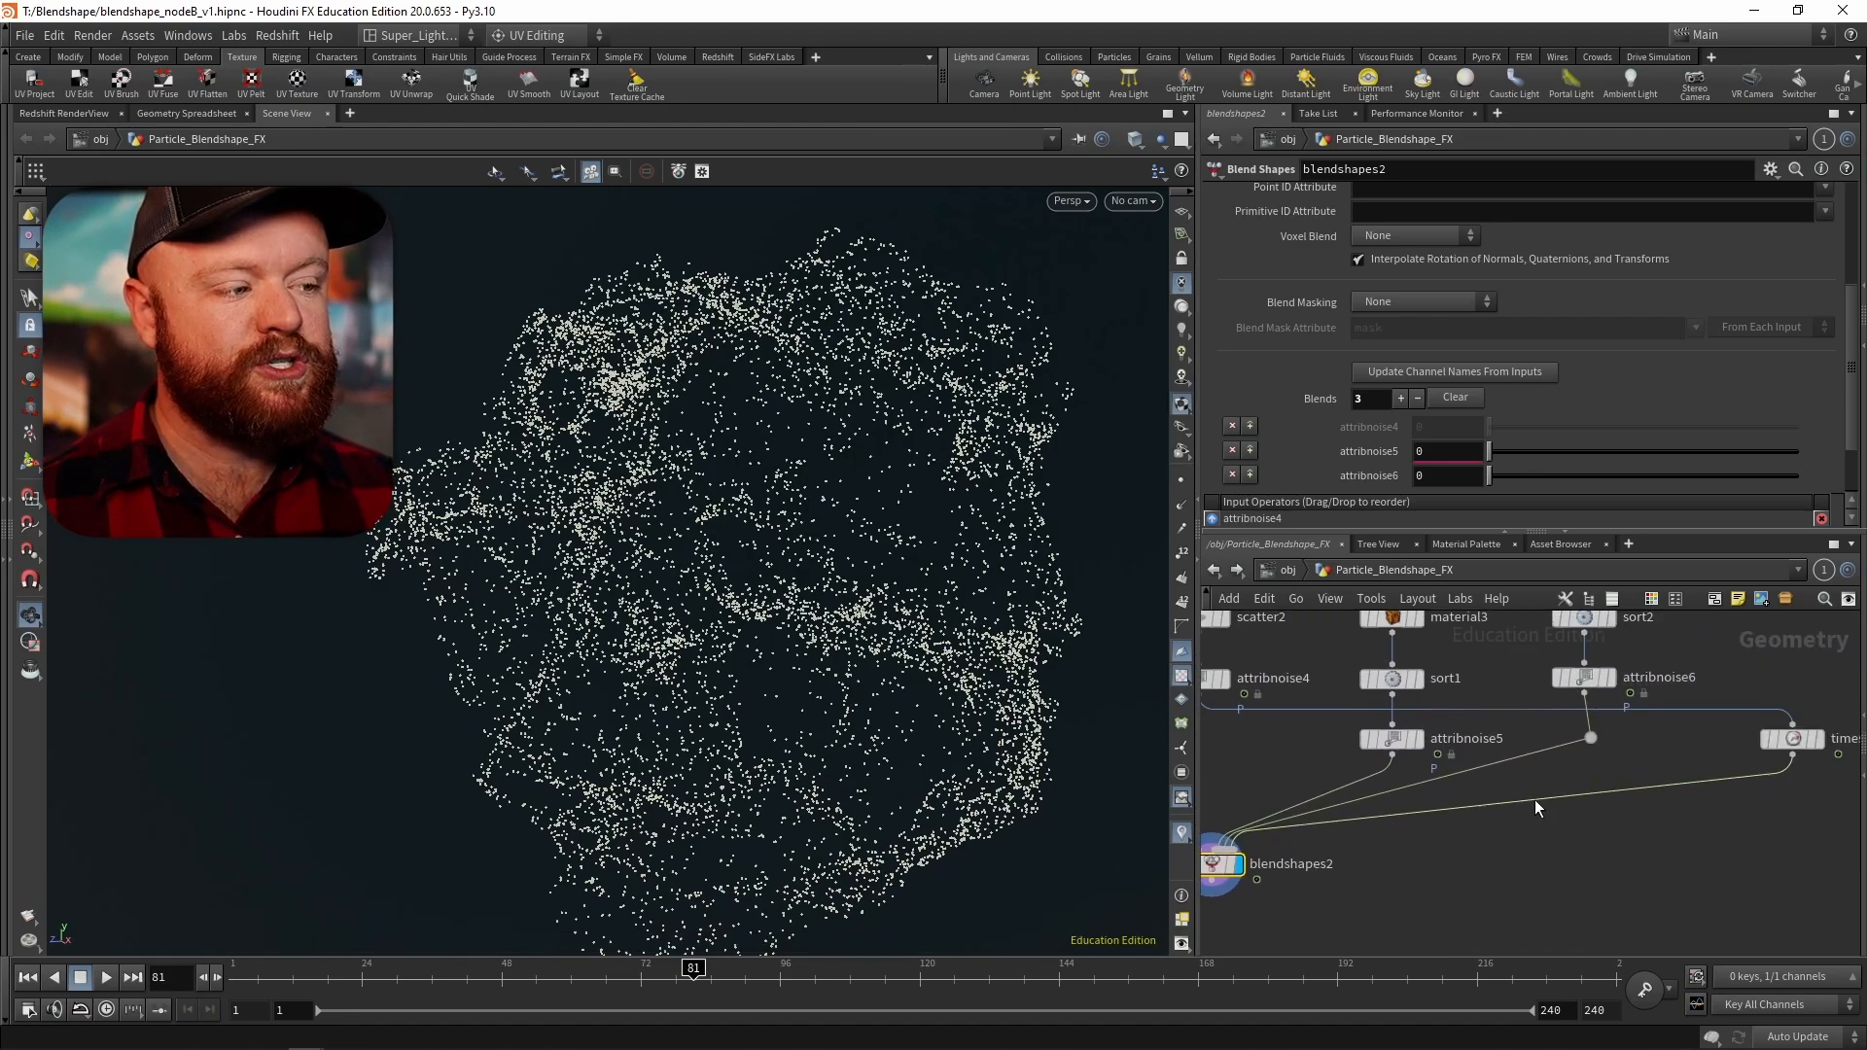
- Move timeshift2 closer to the stag branch and set its frame expression to $F-140
drag(1791, 739, 1741, 763)
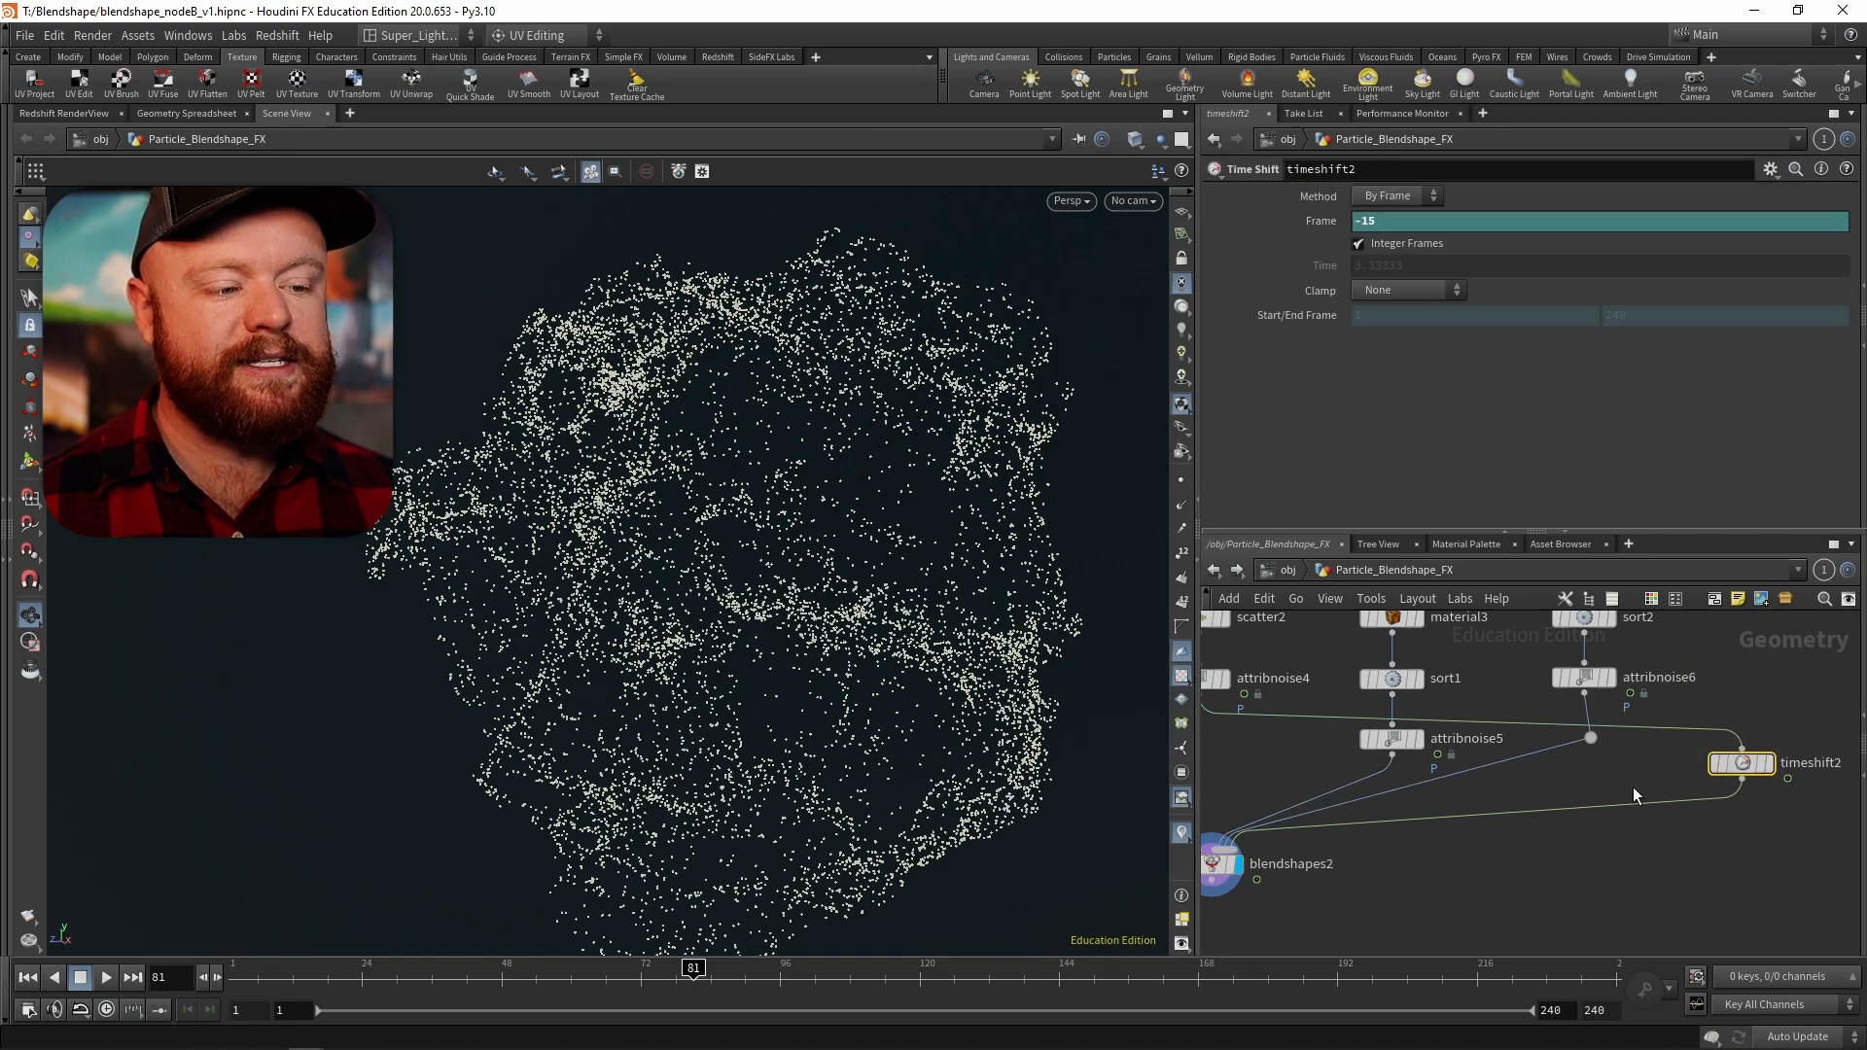
click(1371, 221)
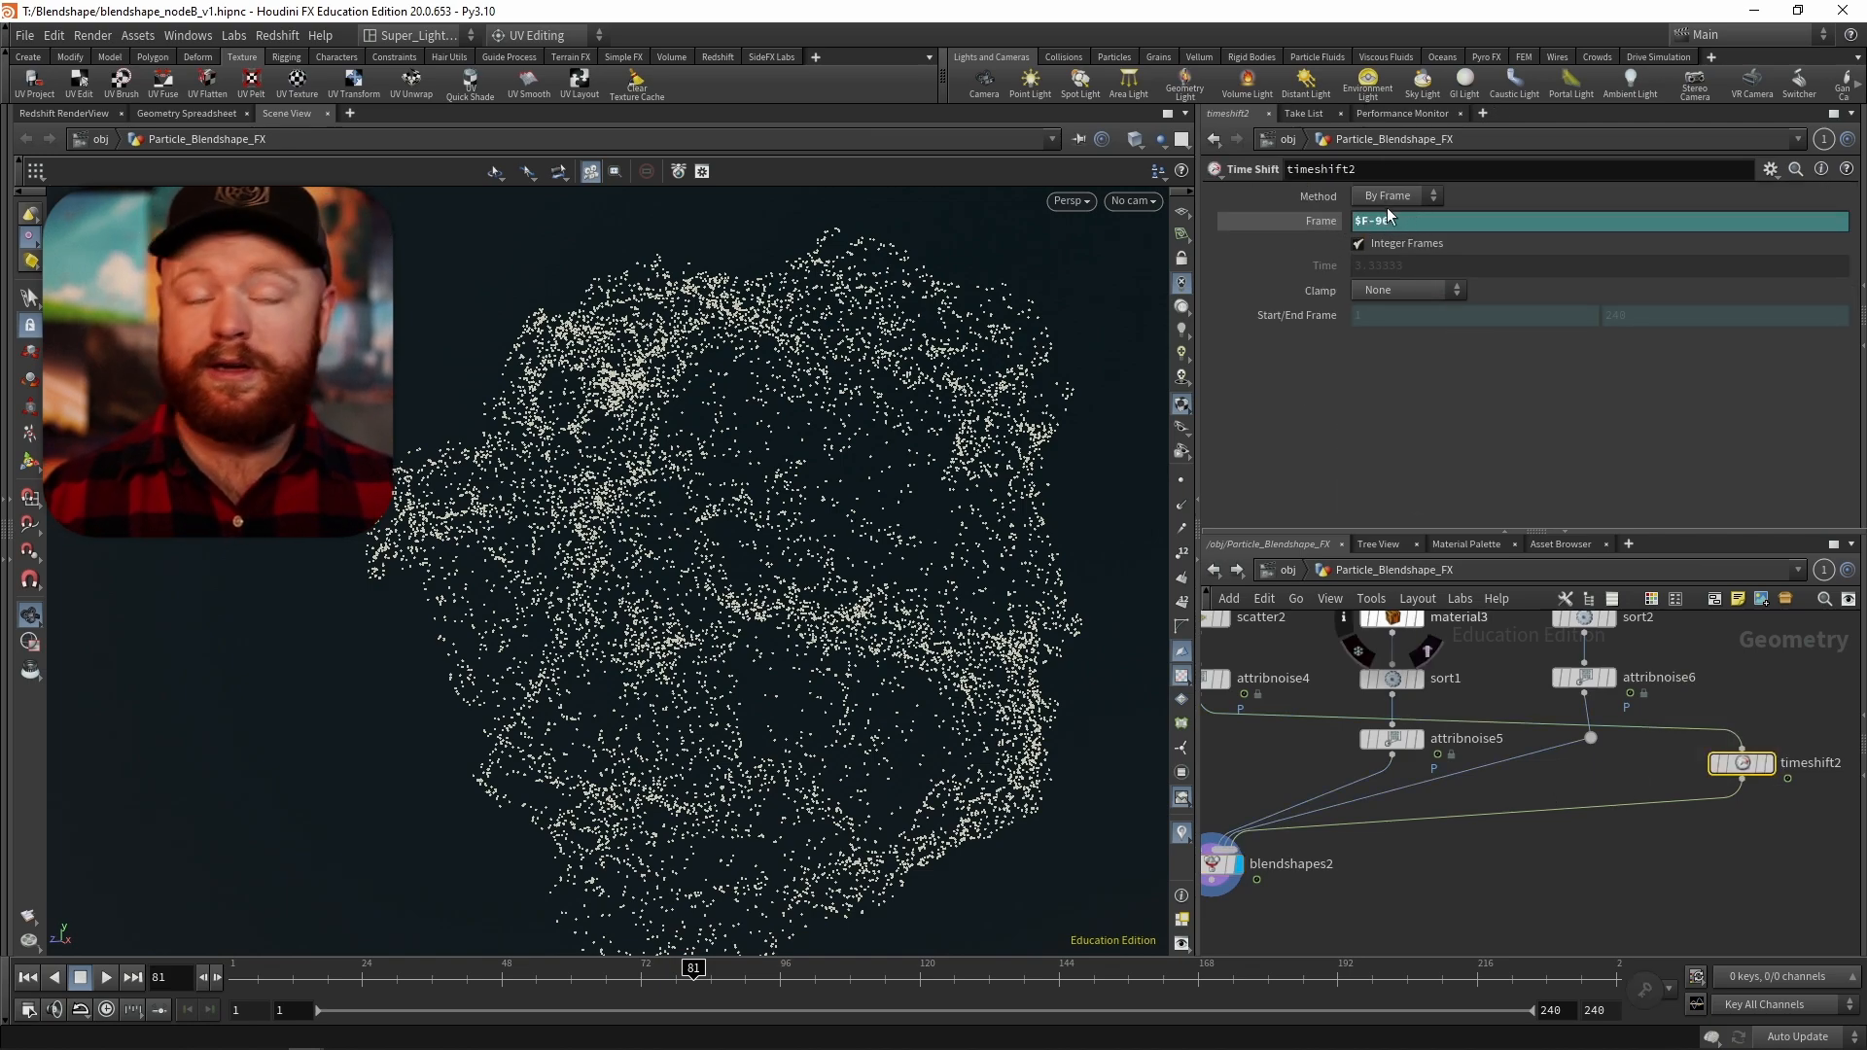
drag(1379, 230, 1377, 225)
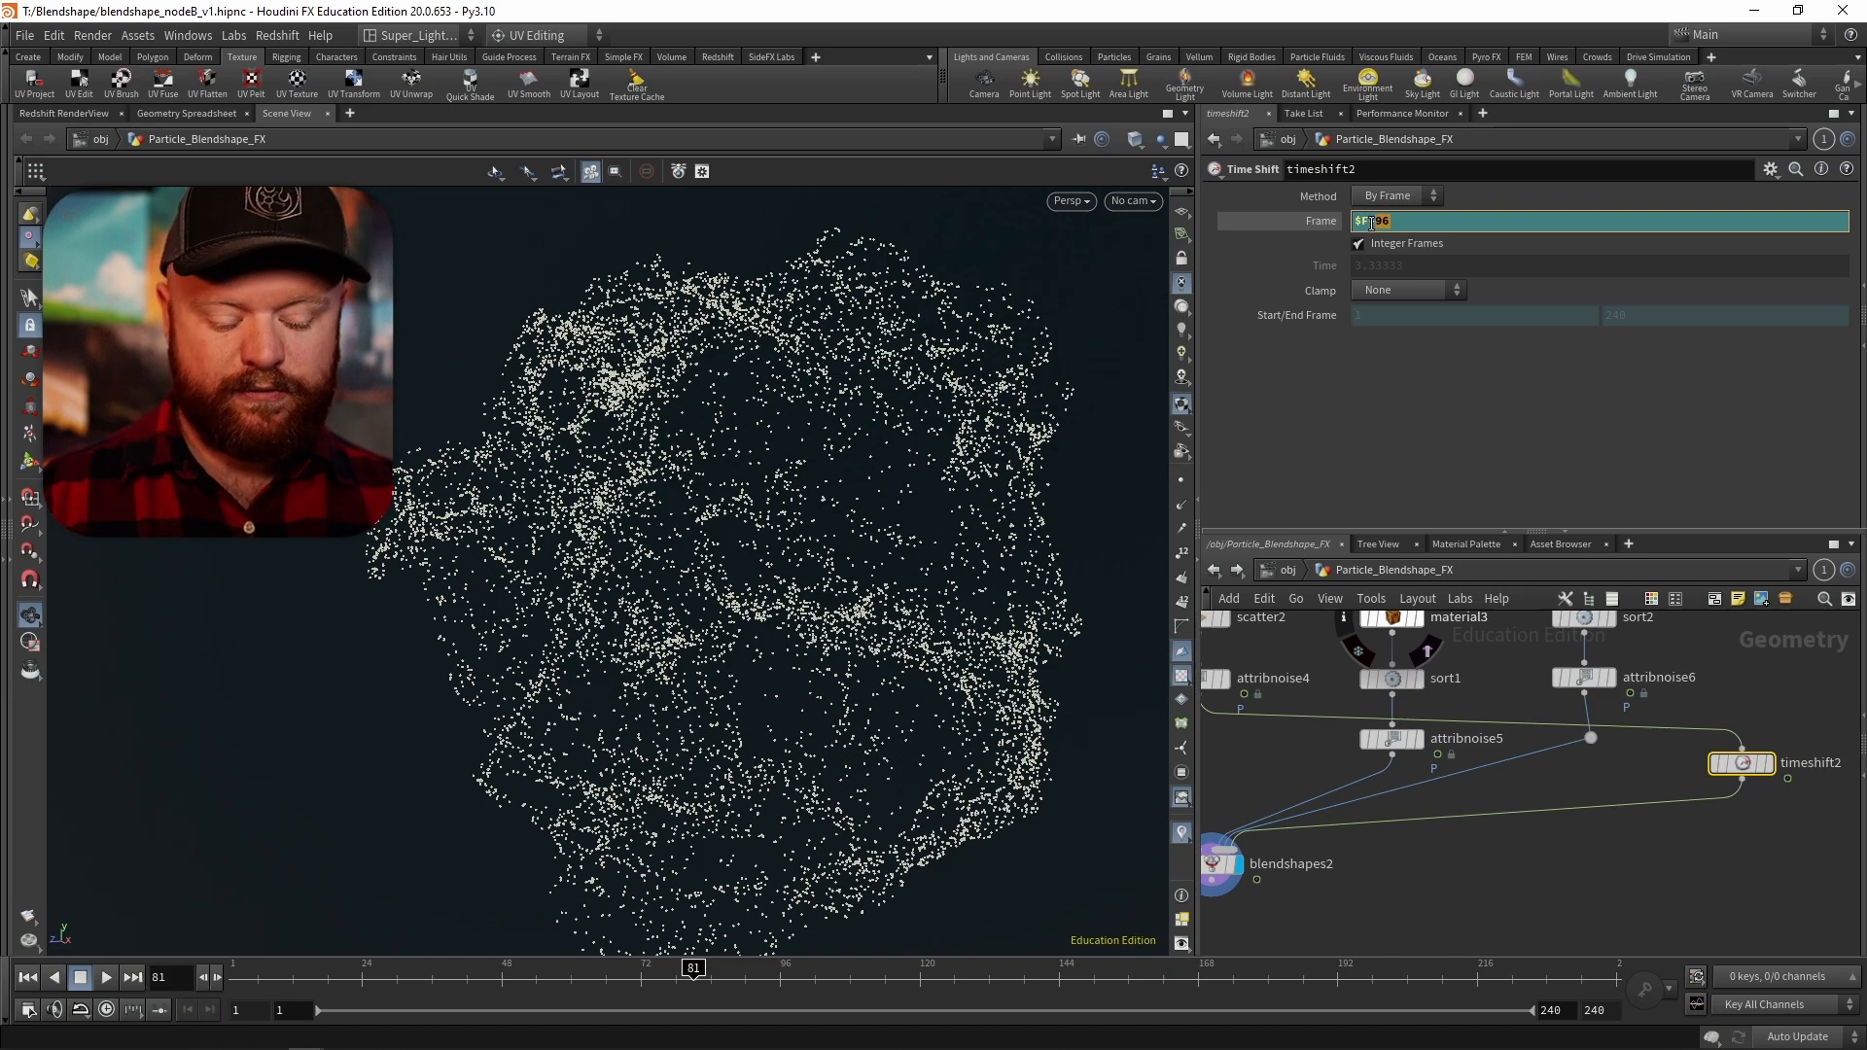
key(Return)
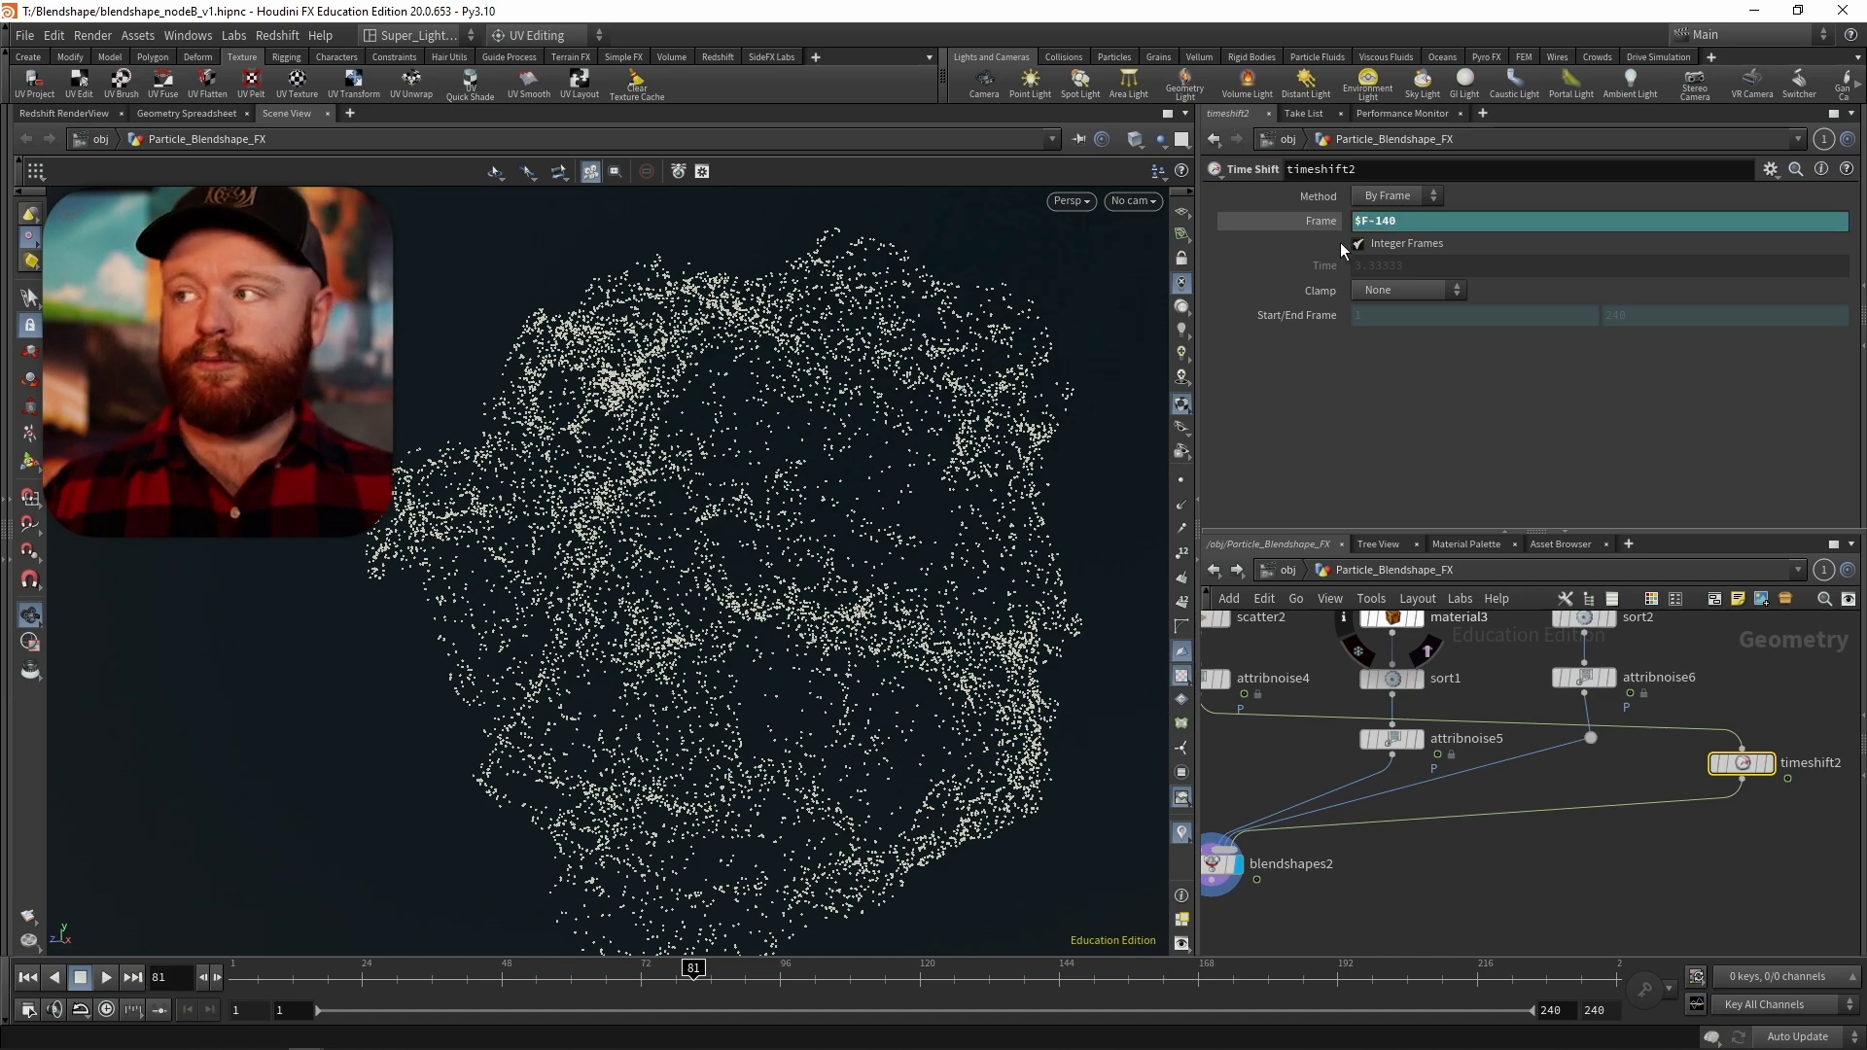
- Display the parameters of blendshapes2 and review its group, differencing and packed-primitive options
middle_drag(1251, 792, 1365, 767)
click(1308, 831)
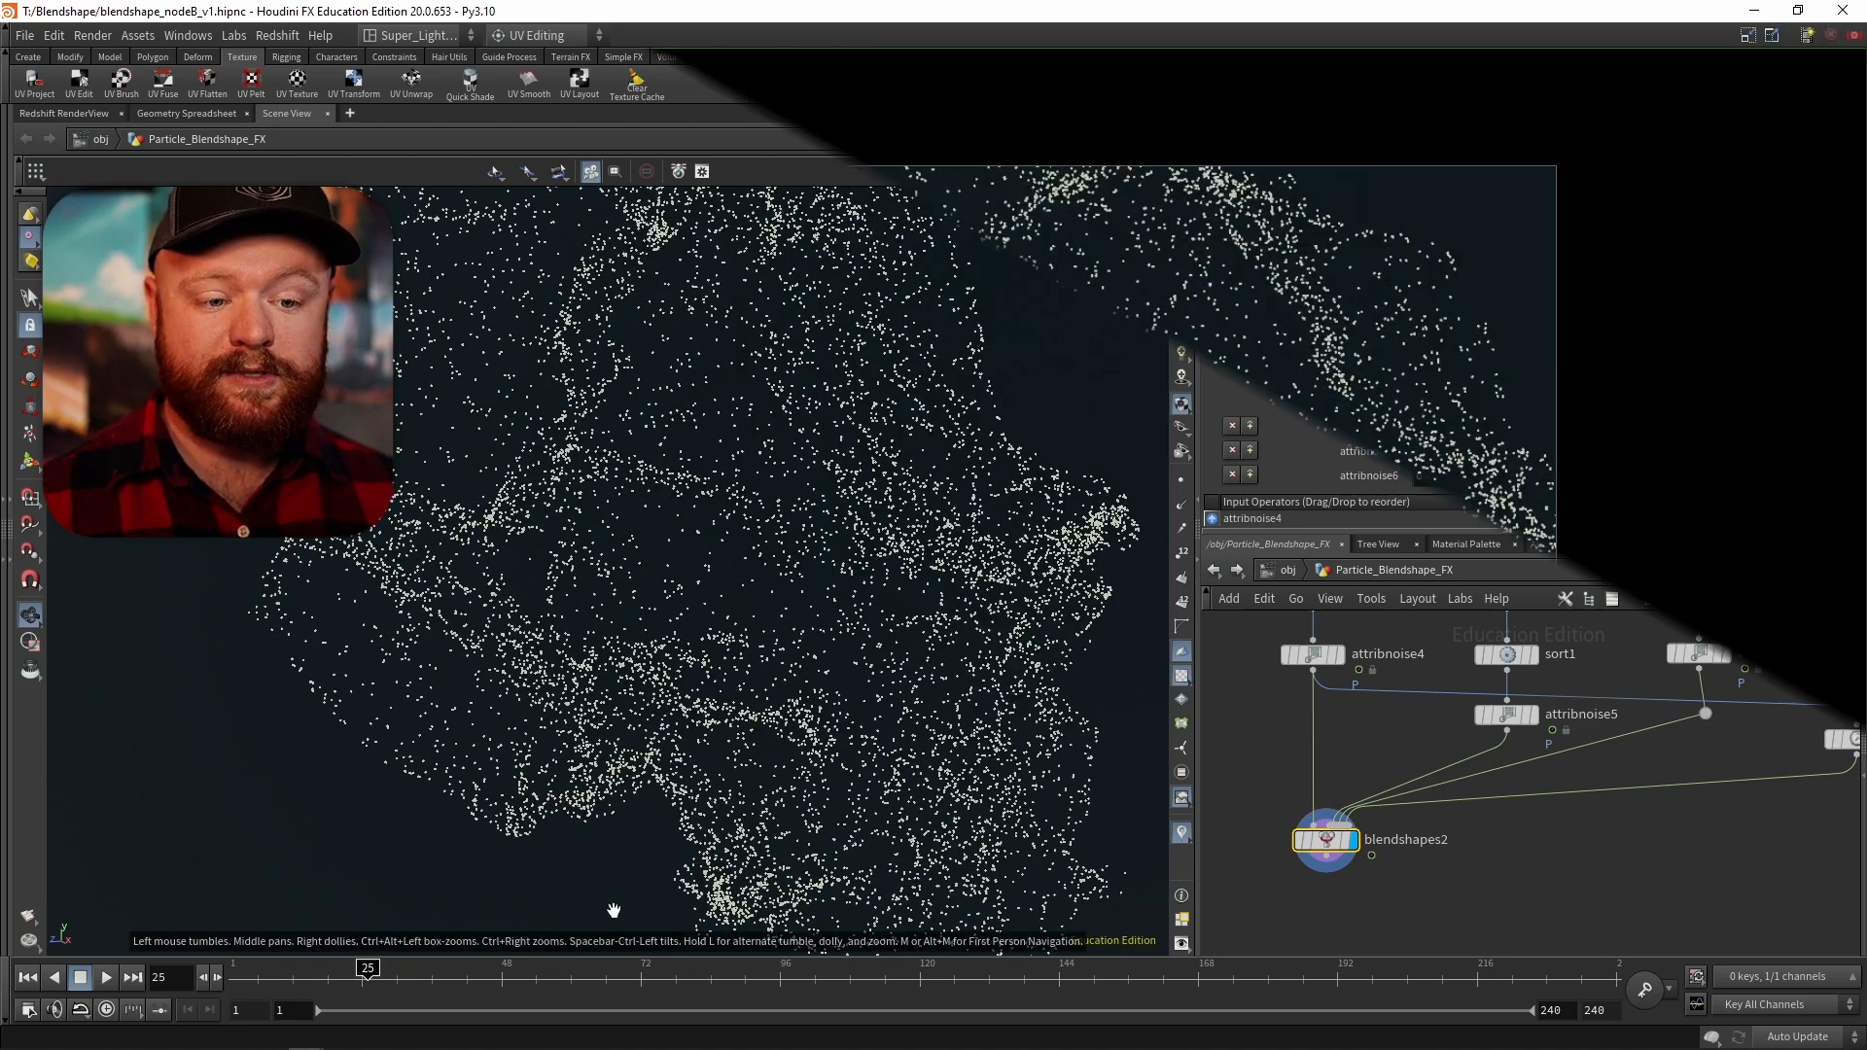
click(105, 1009)
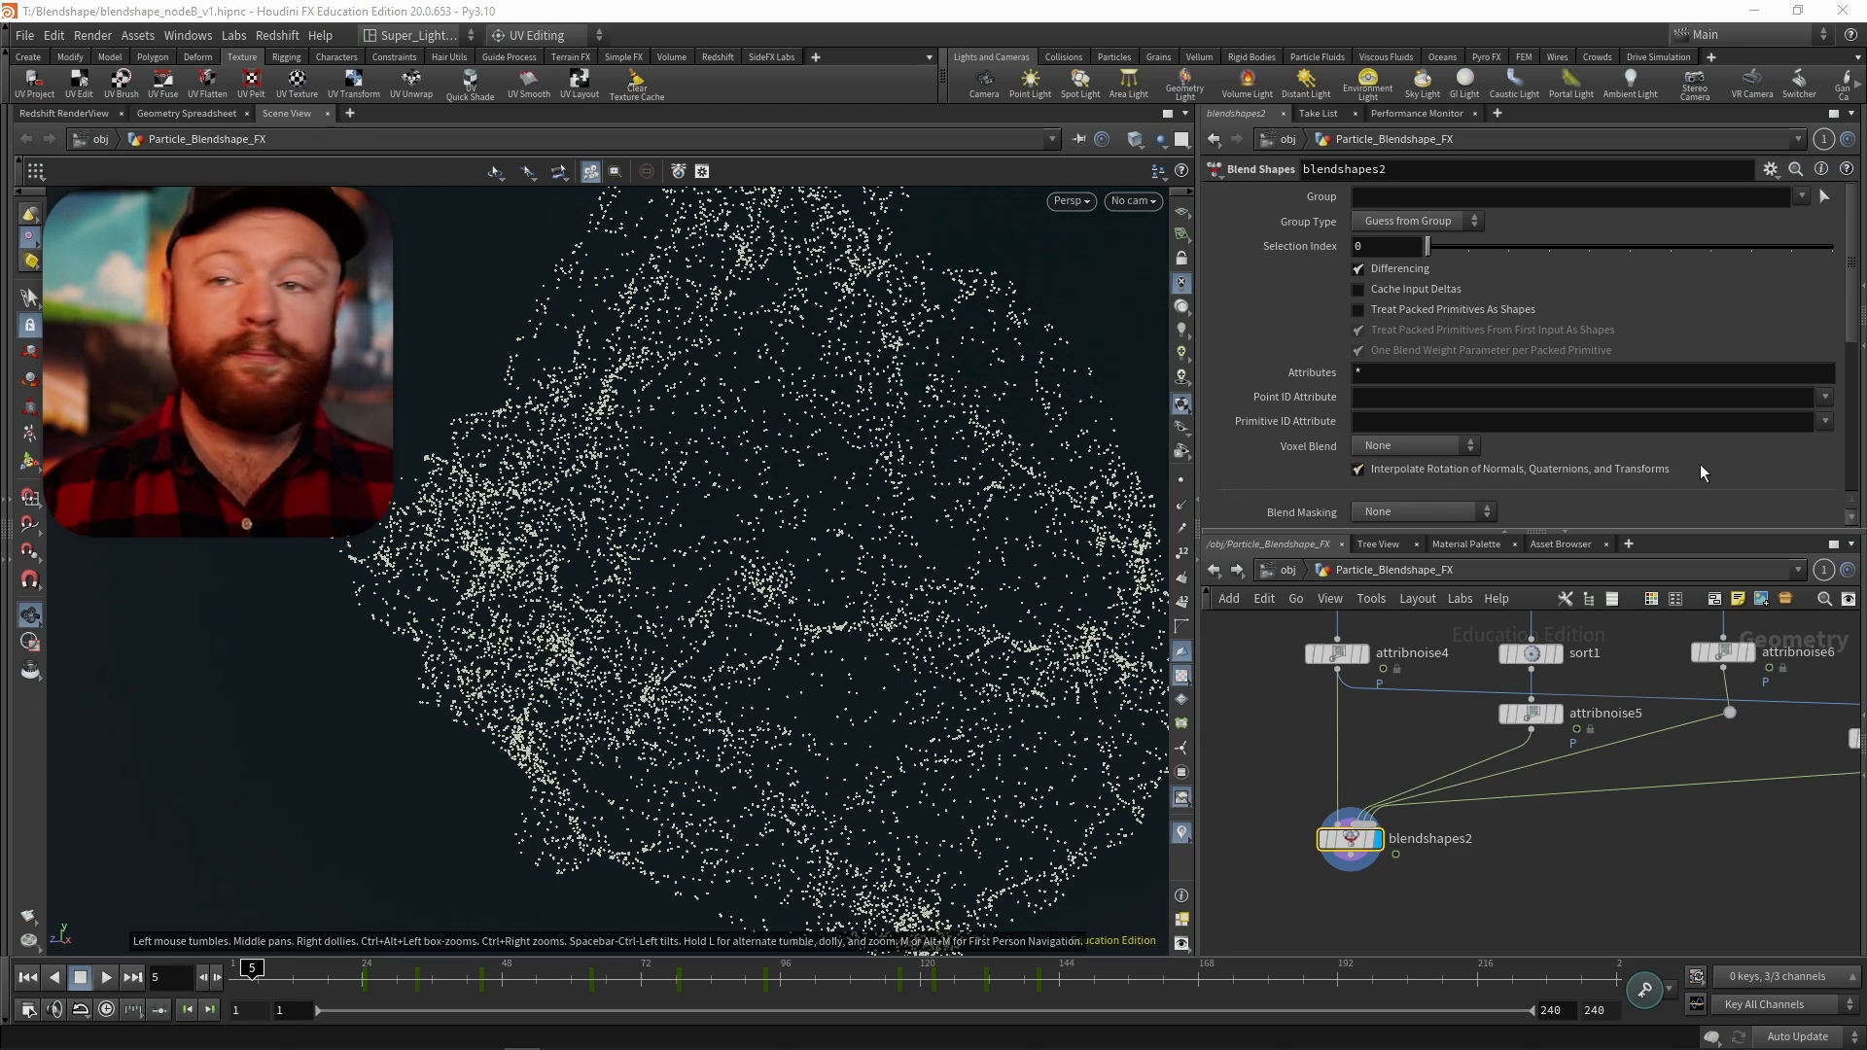
mouse_move(1669, 473)
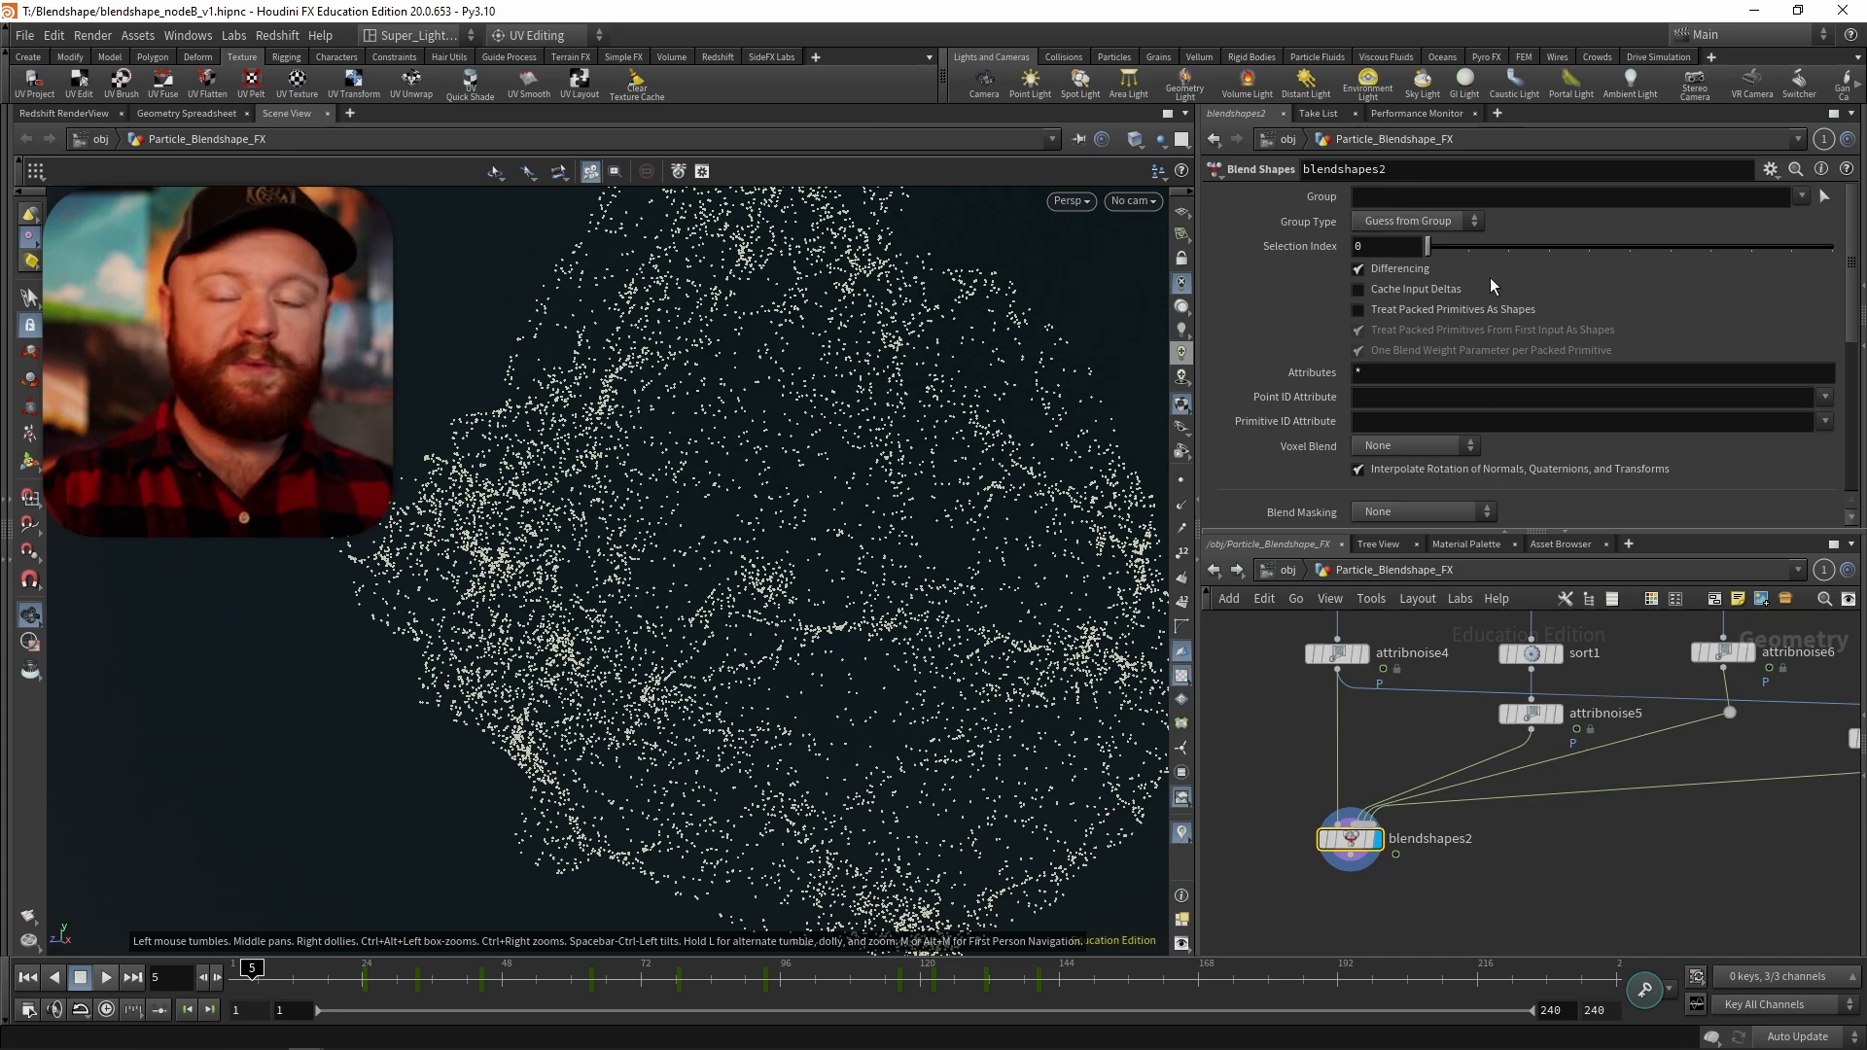
mouse_move(1488, 470)
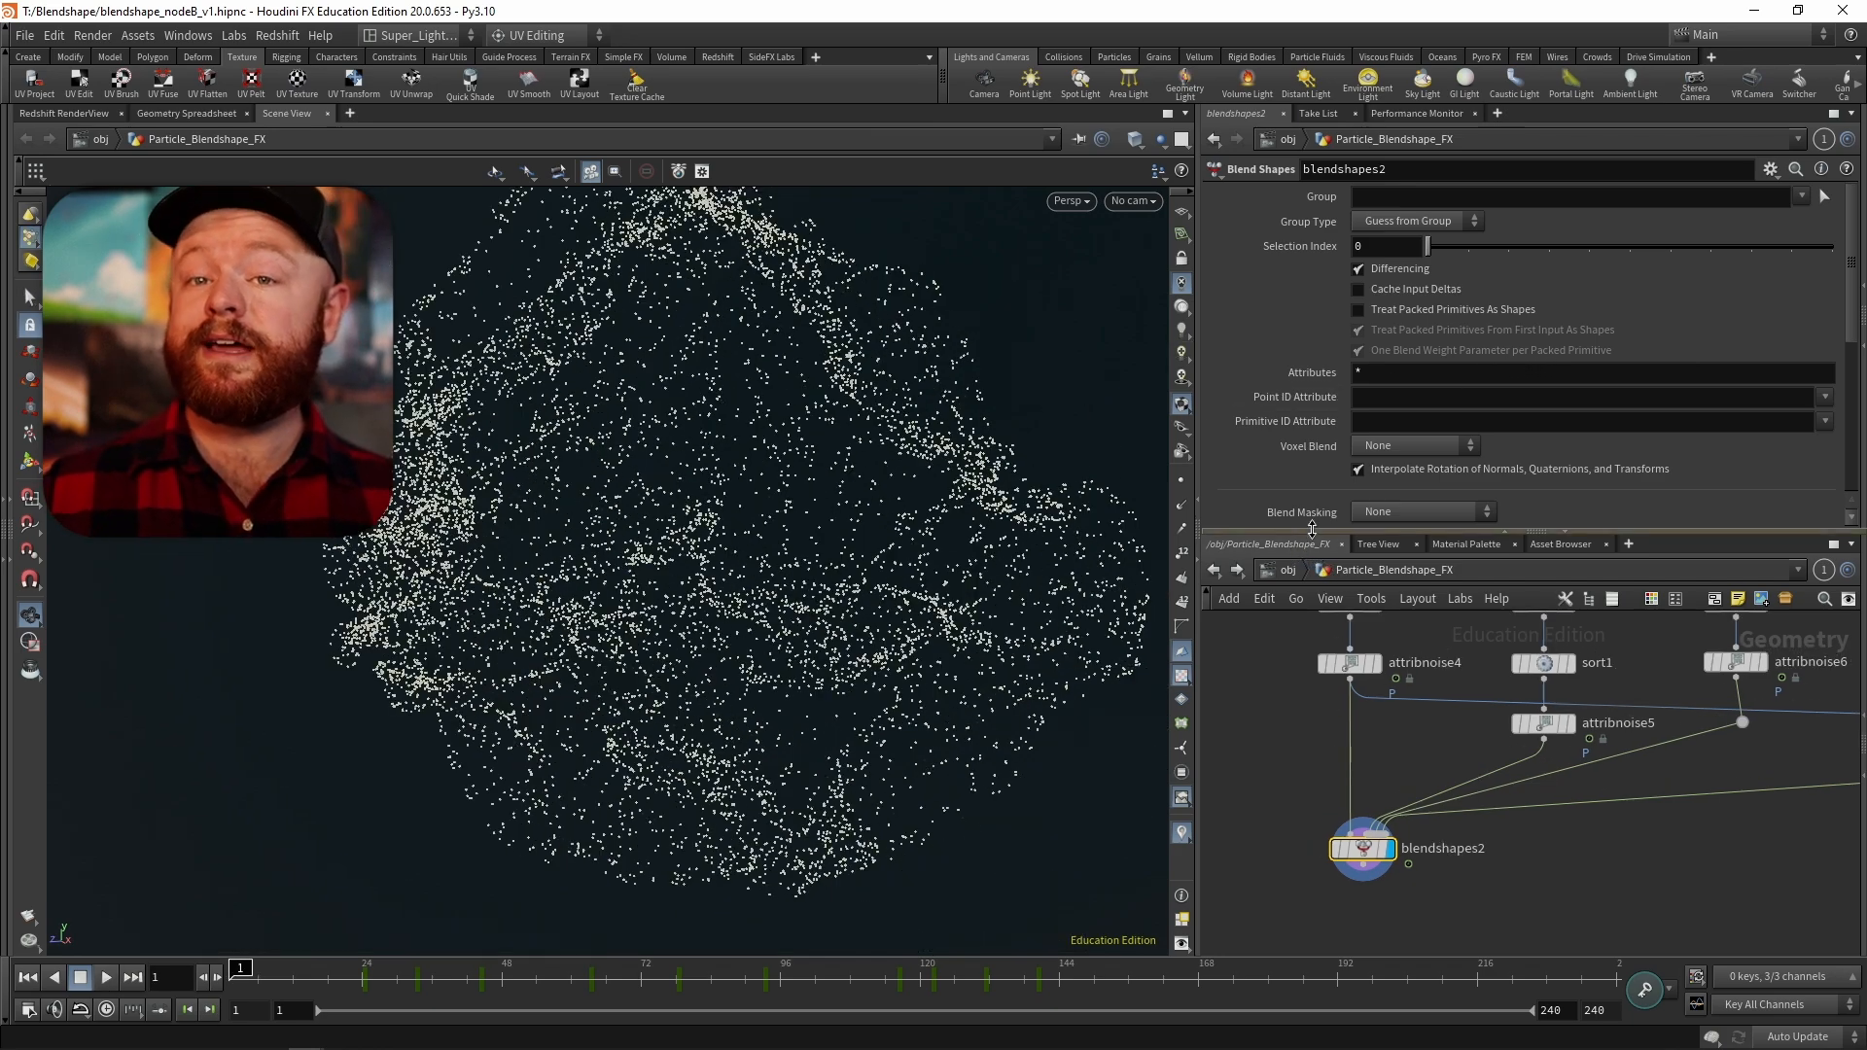
- Try limiting blendshapes2 to a box-selected group of the lower points and scrub the timeline to check the blend
click(1823, 195)
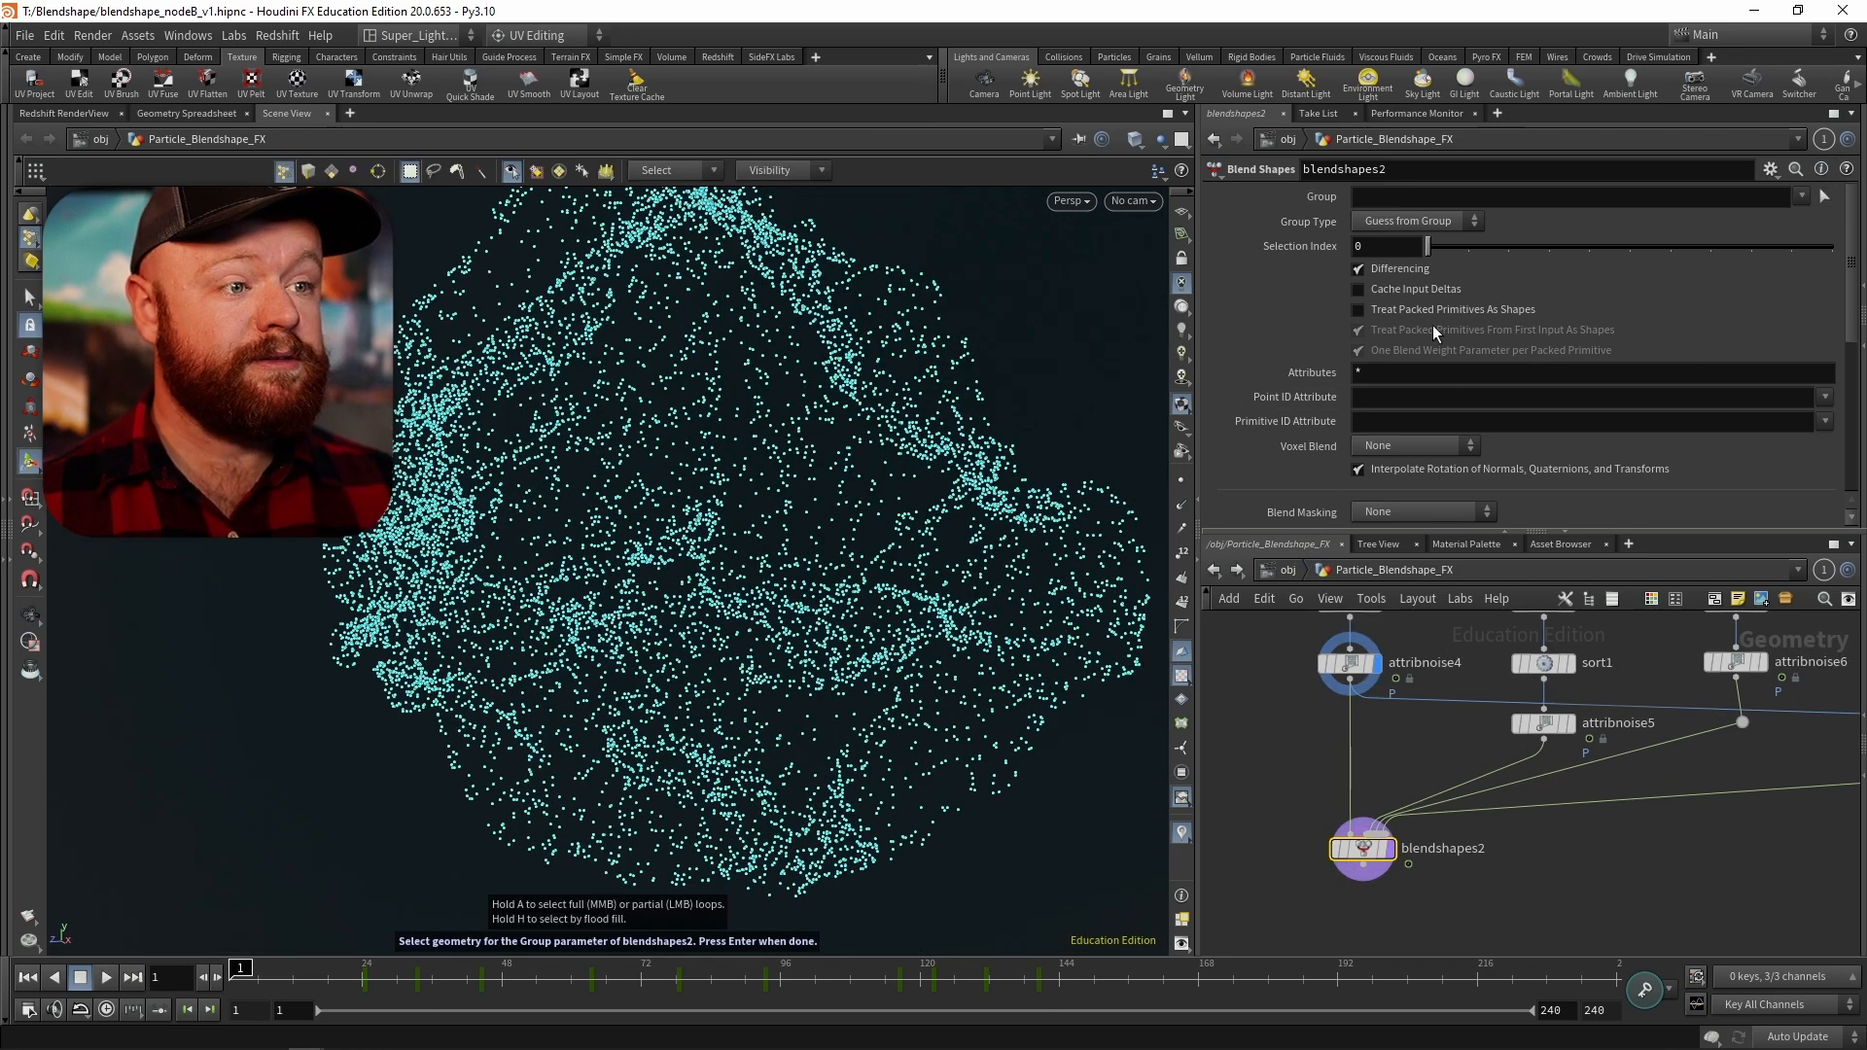
drag(273, 671, 1108, 948)
key(Return)
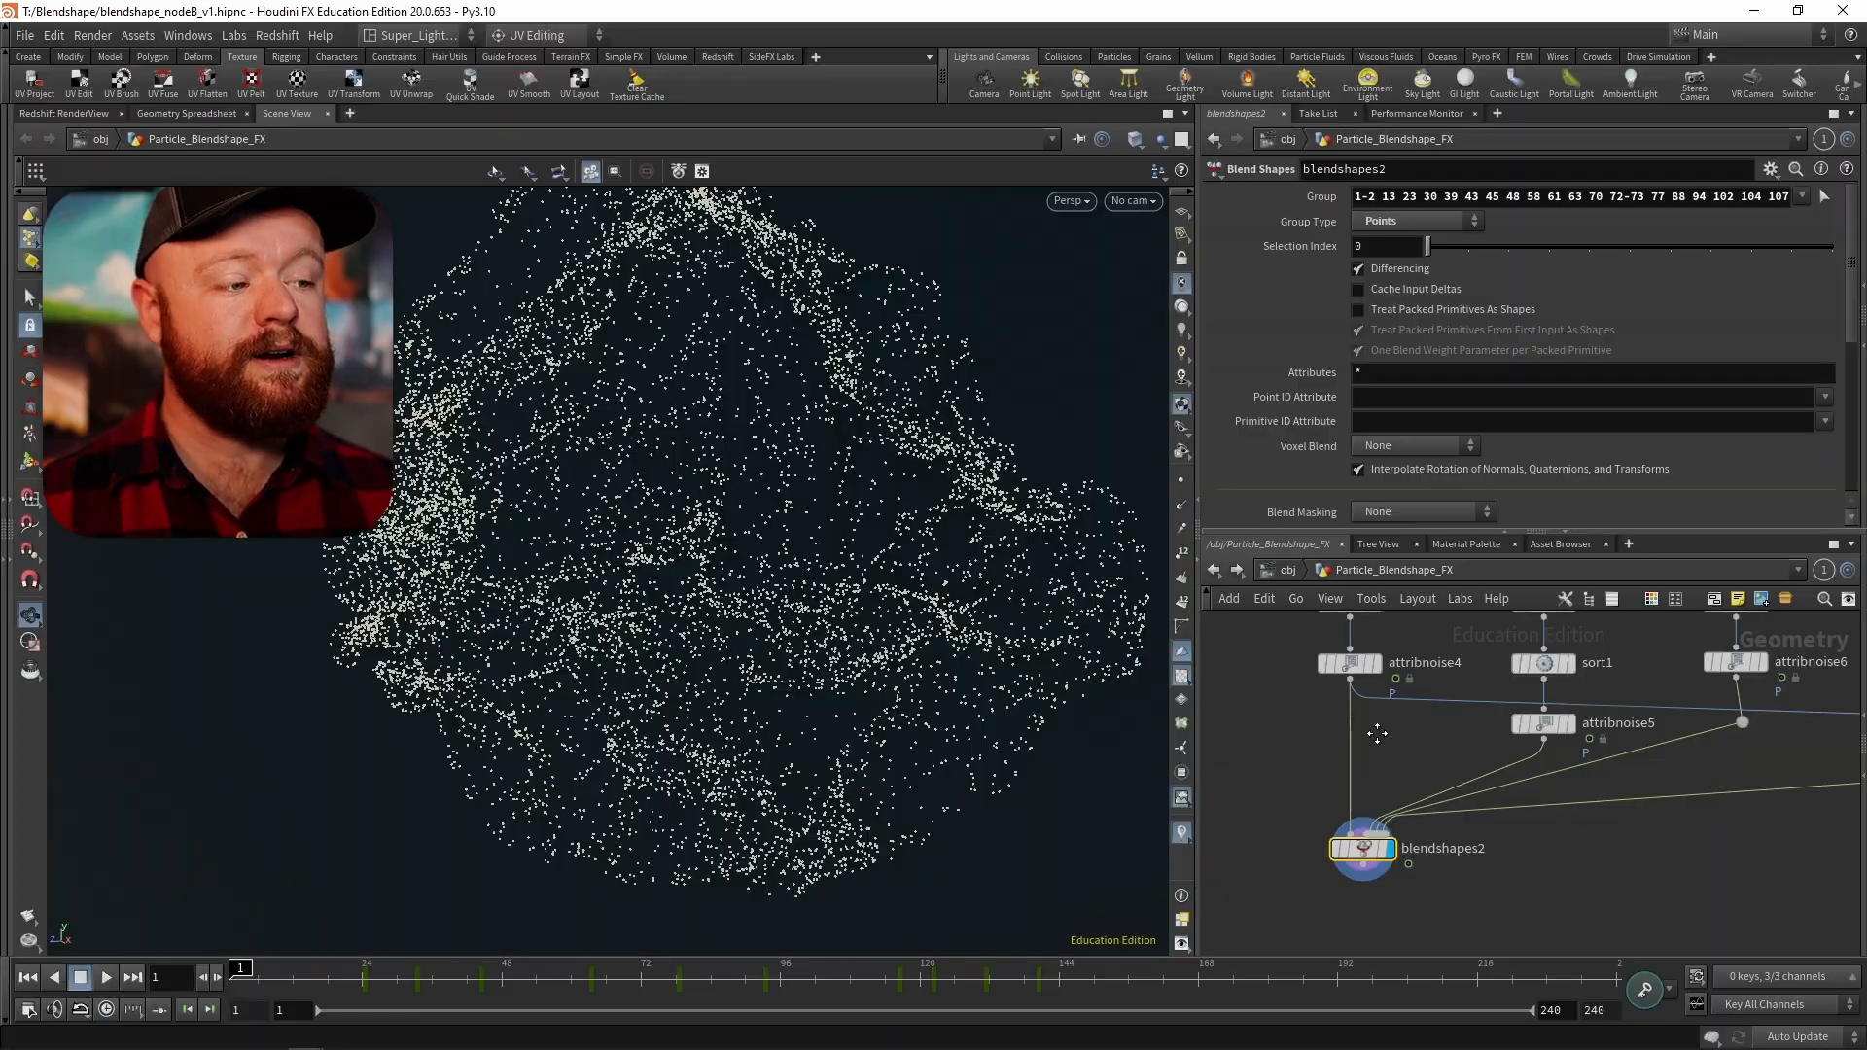
middle_drag(1319, 844, 1293, 770)
drag(292, 977, 902, 982)
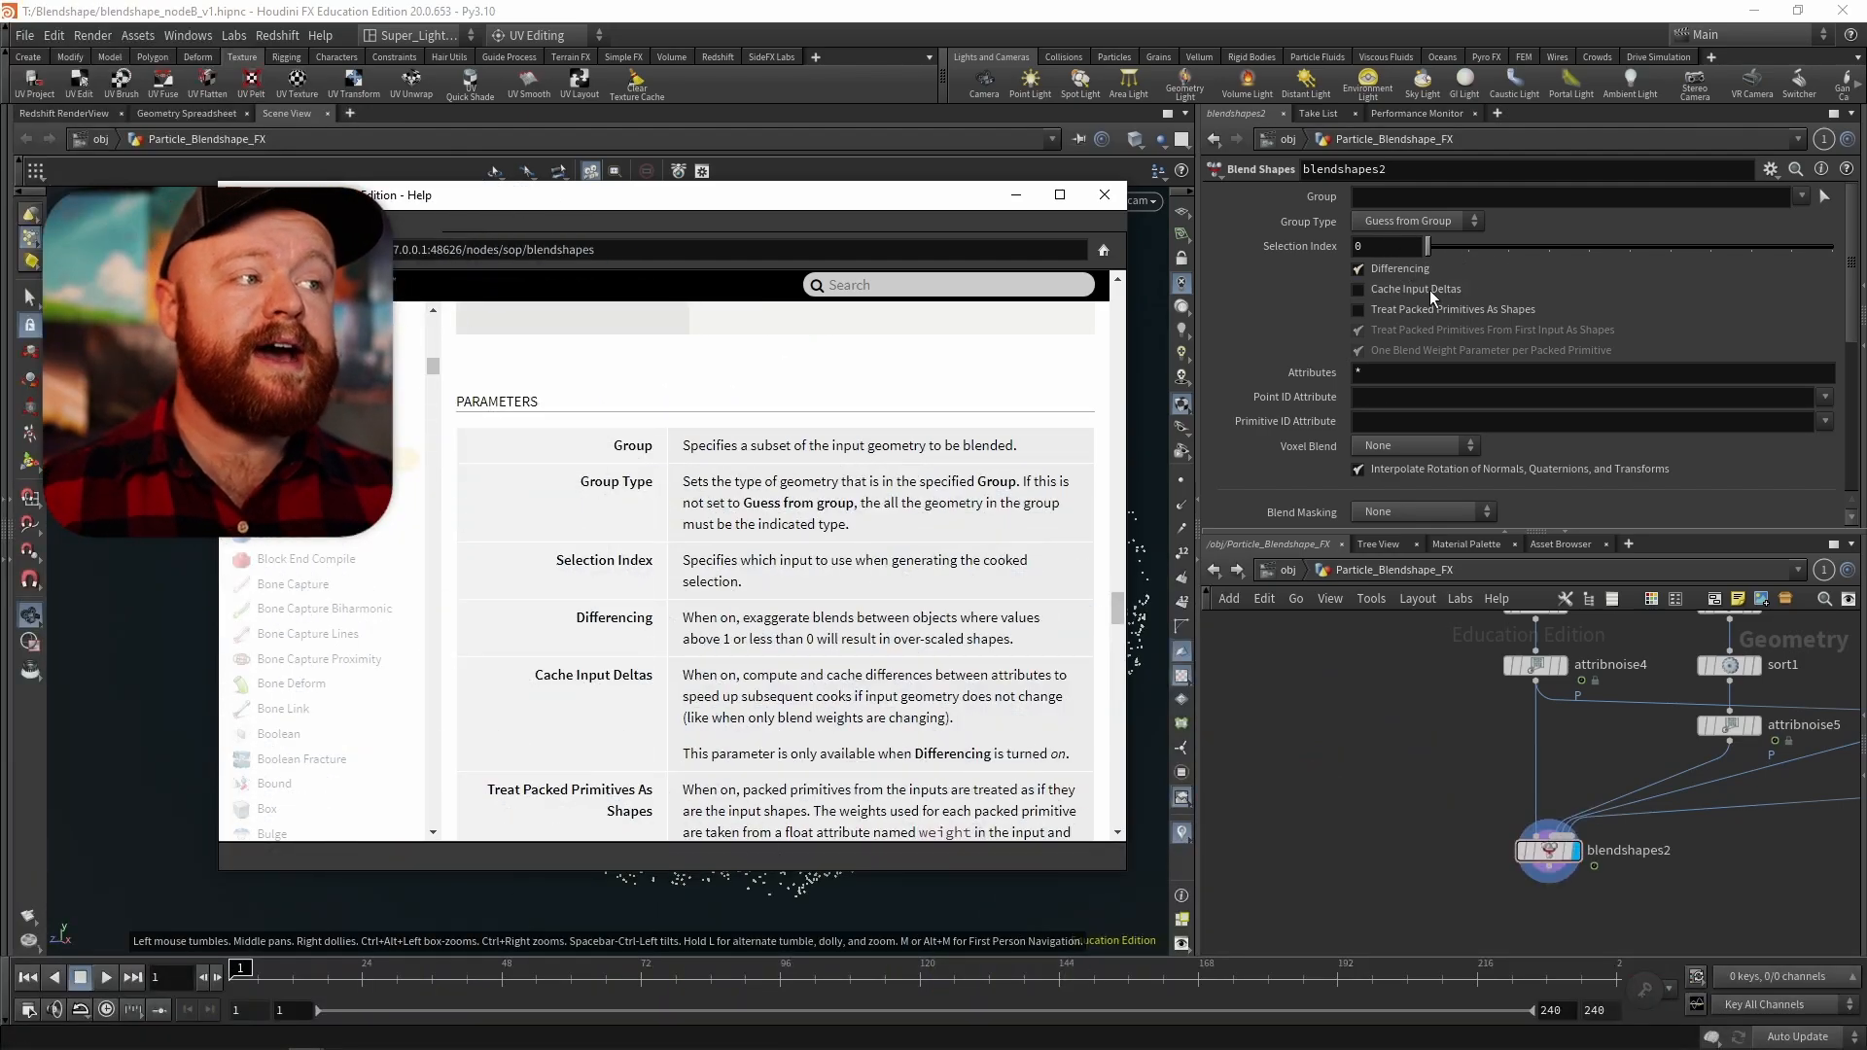
- Read the Blend Shapes help entries for Differencing and Cache Input Deltas, and put the help window away
mouse_move(1434, 291)
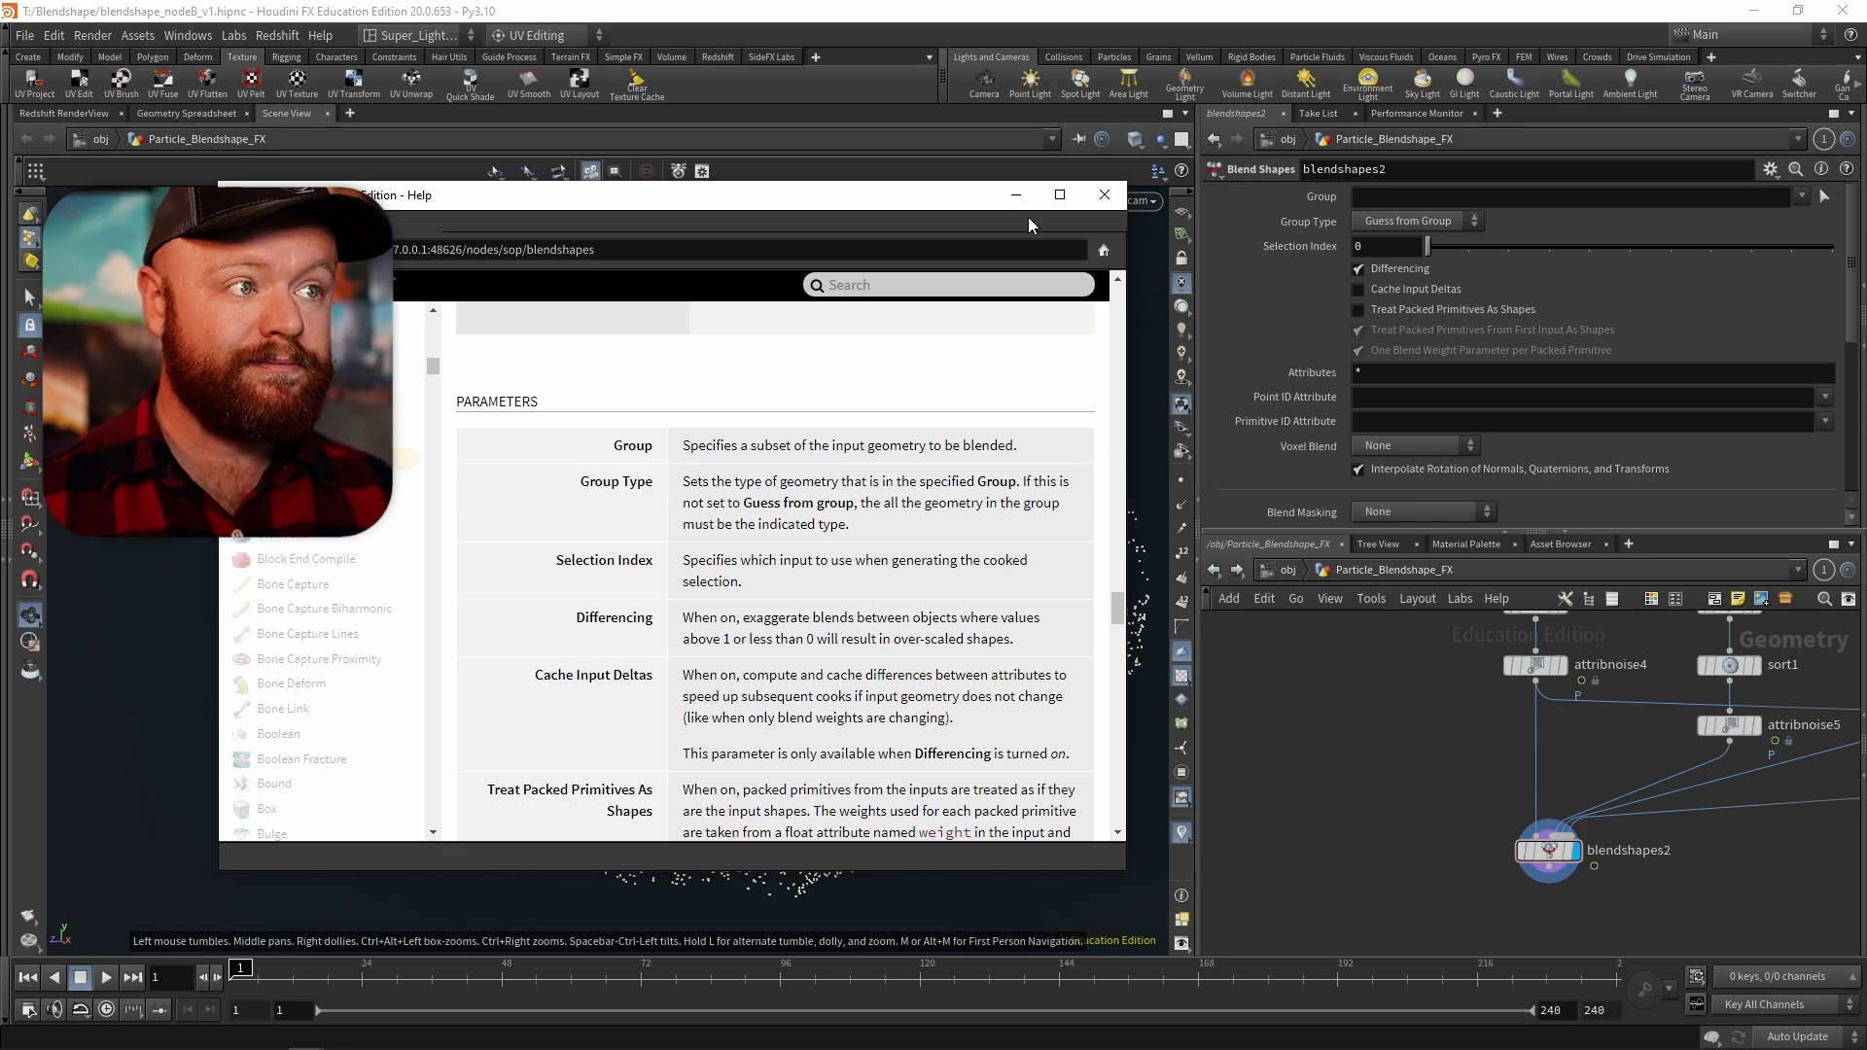
click(1015, 194)
middle_drag(1368, 724, 1416, 743)
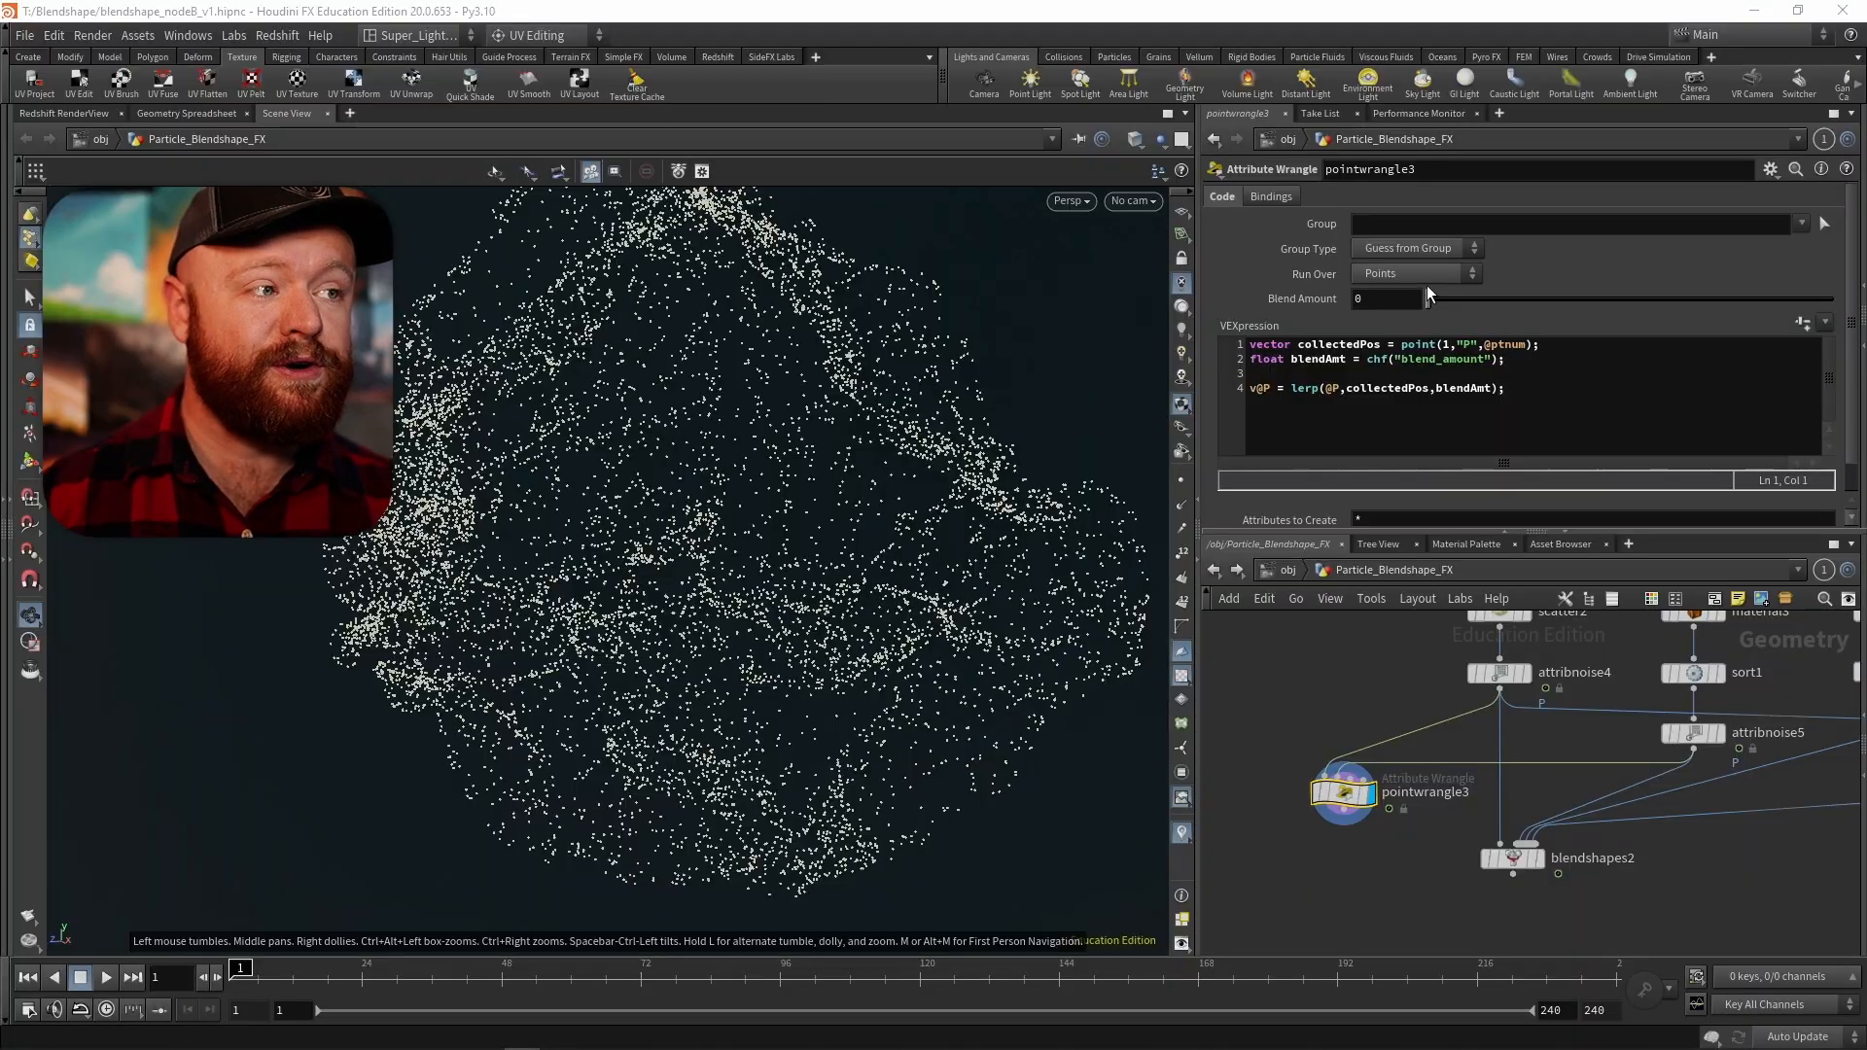
- Test the Blend Amount of pointwrangle3's lerp code and compare it with the Differencing option of blendshapes2
mouse_move(1429, 300)
mouse_down()
mouse_move(1833, 301)
mouse_move(1416, 292)
mouse_up()
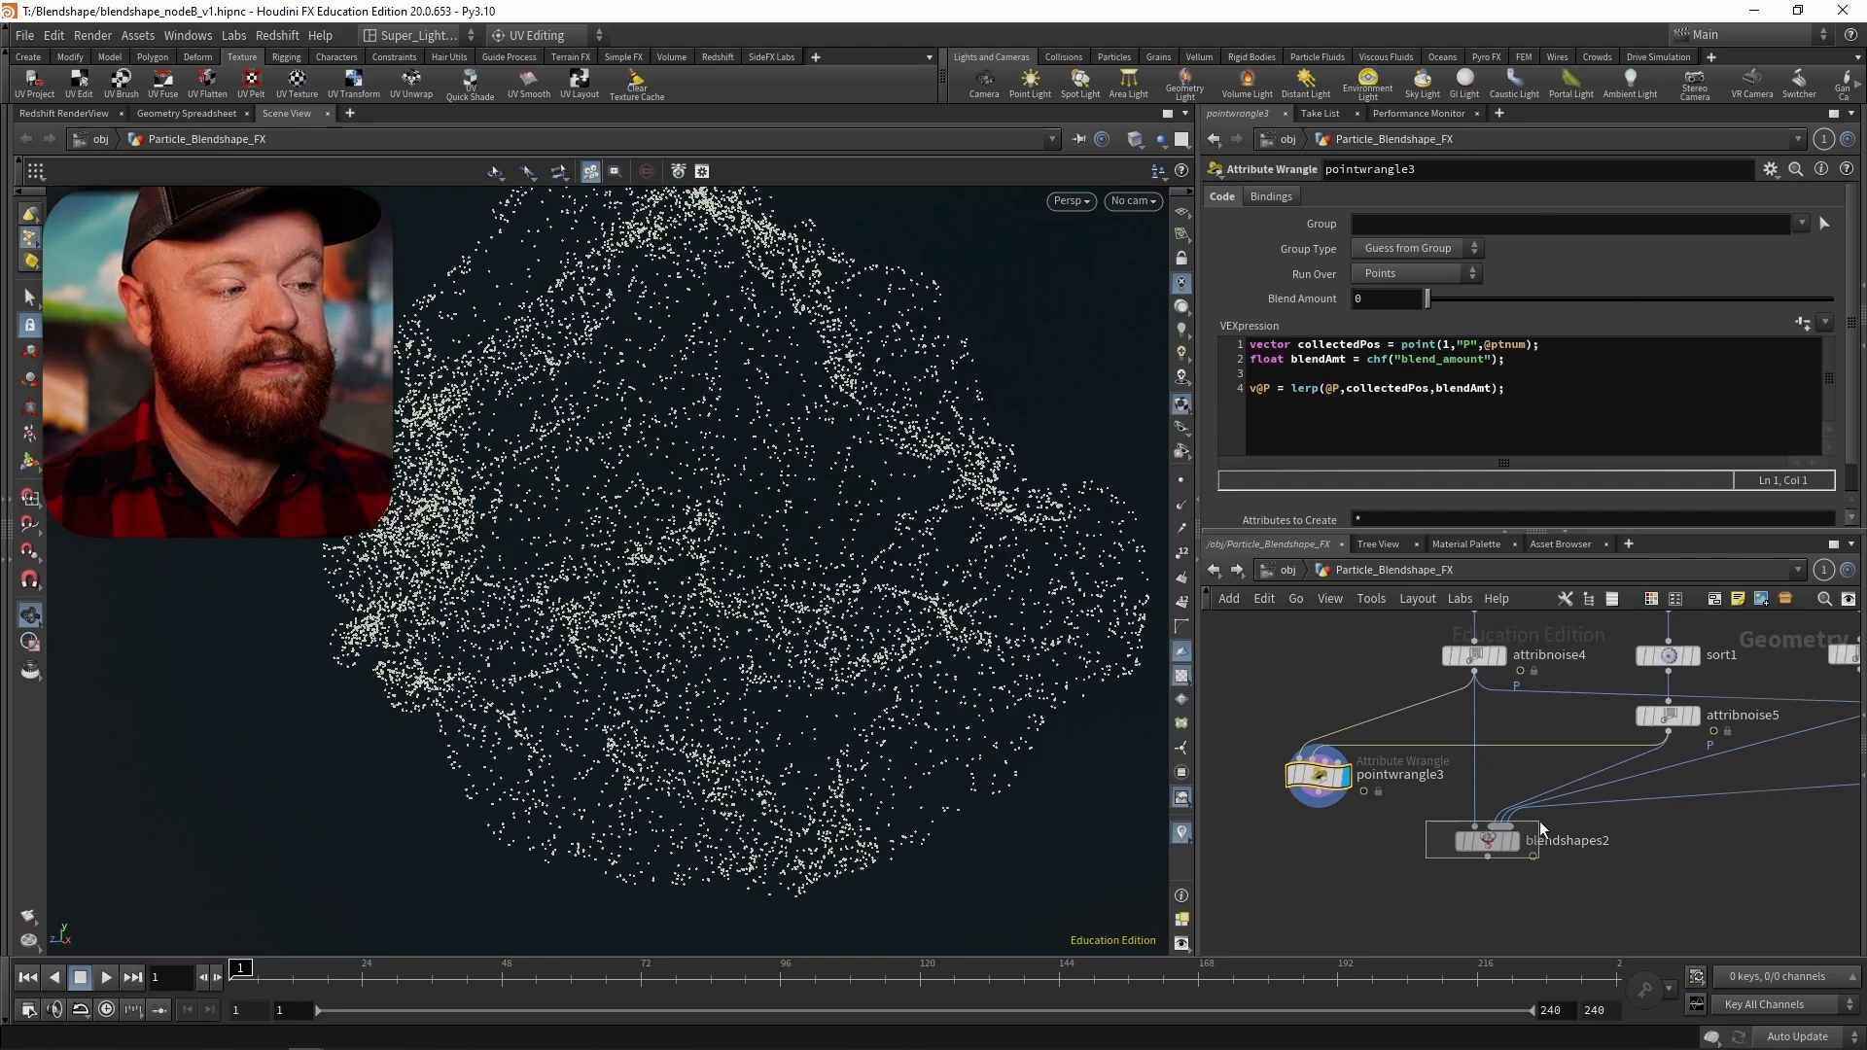
click(1497, 838)
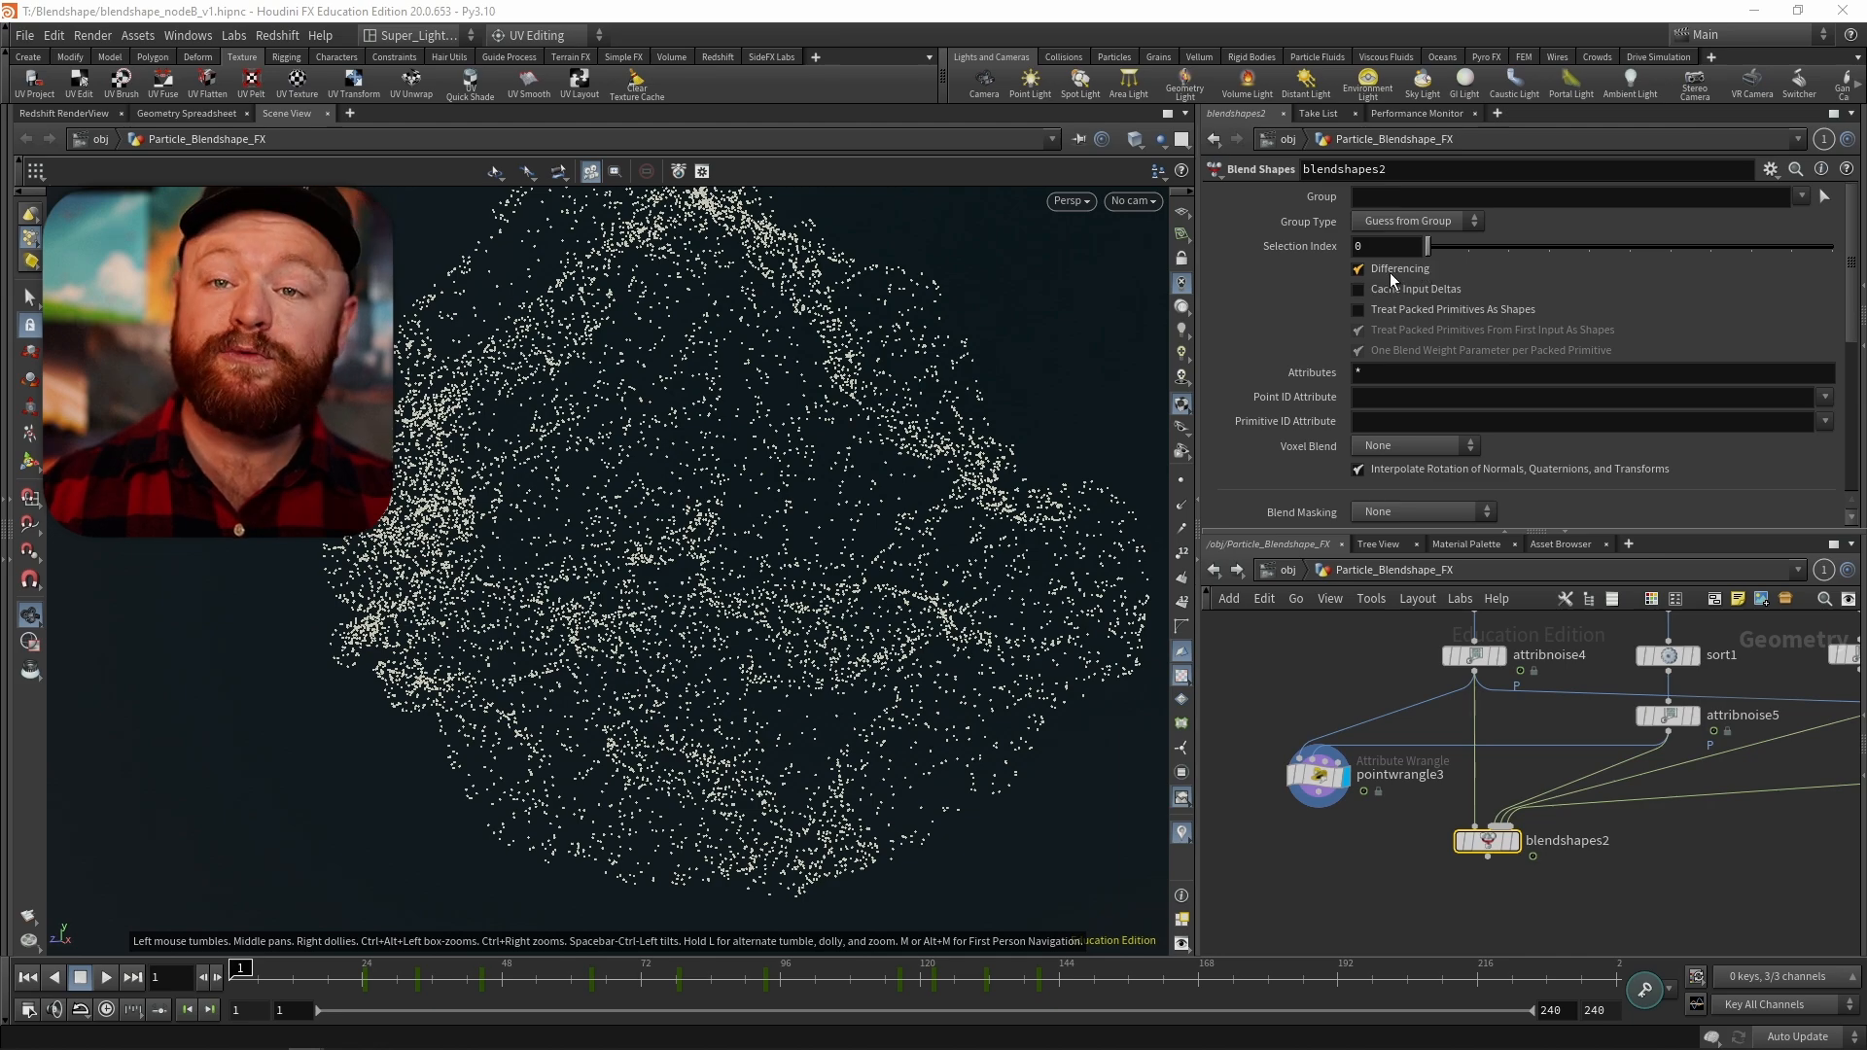
mouse_move(1397, 281)
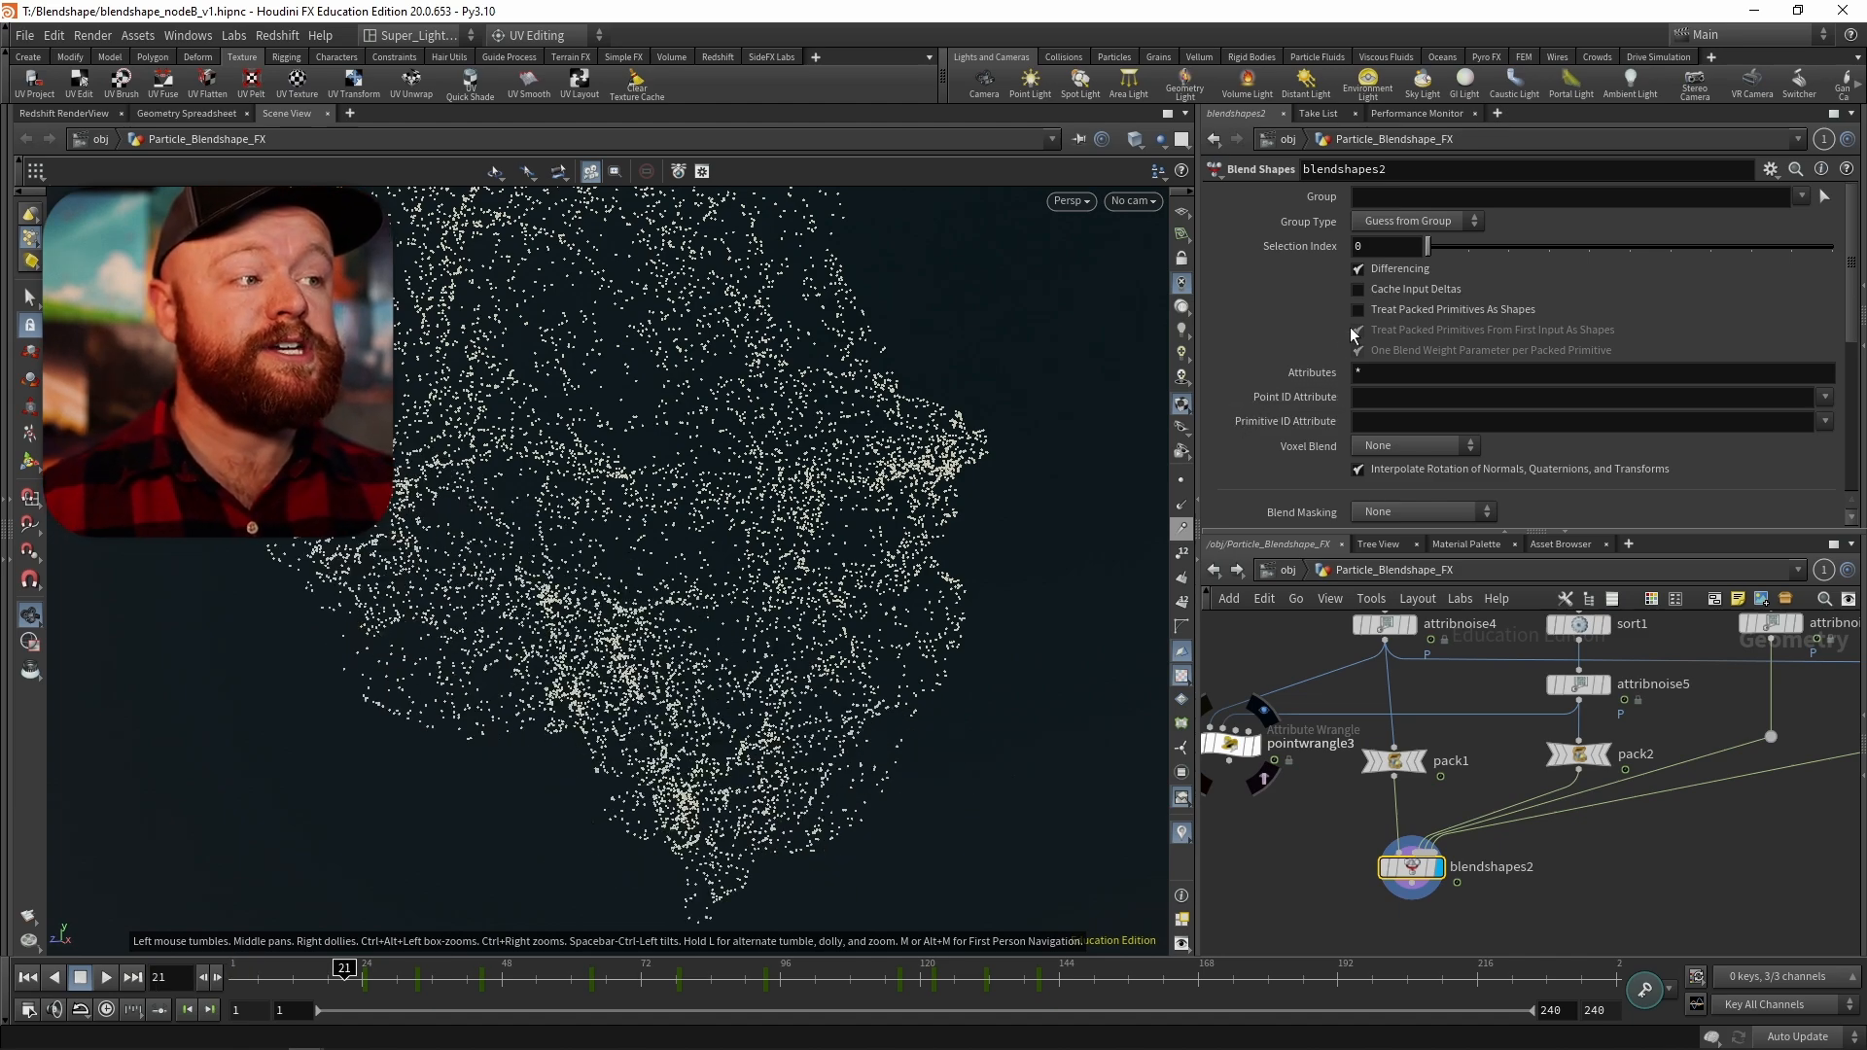
- Try treating packed primitives as shapes on blendshapes2, inspect pack1 and pack2, scrub to frame 28, and disable the option
click(1421, 311)
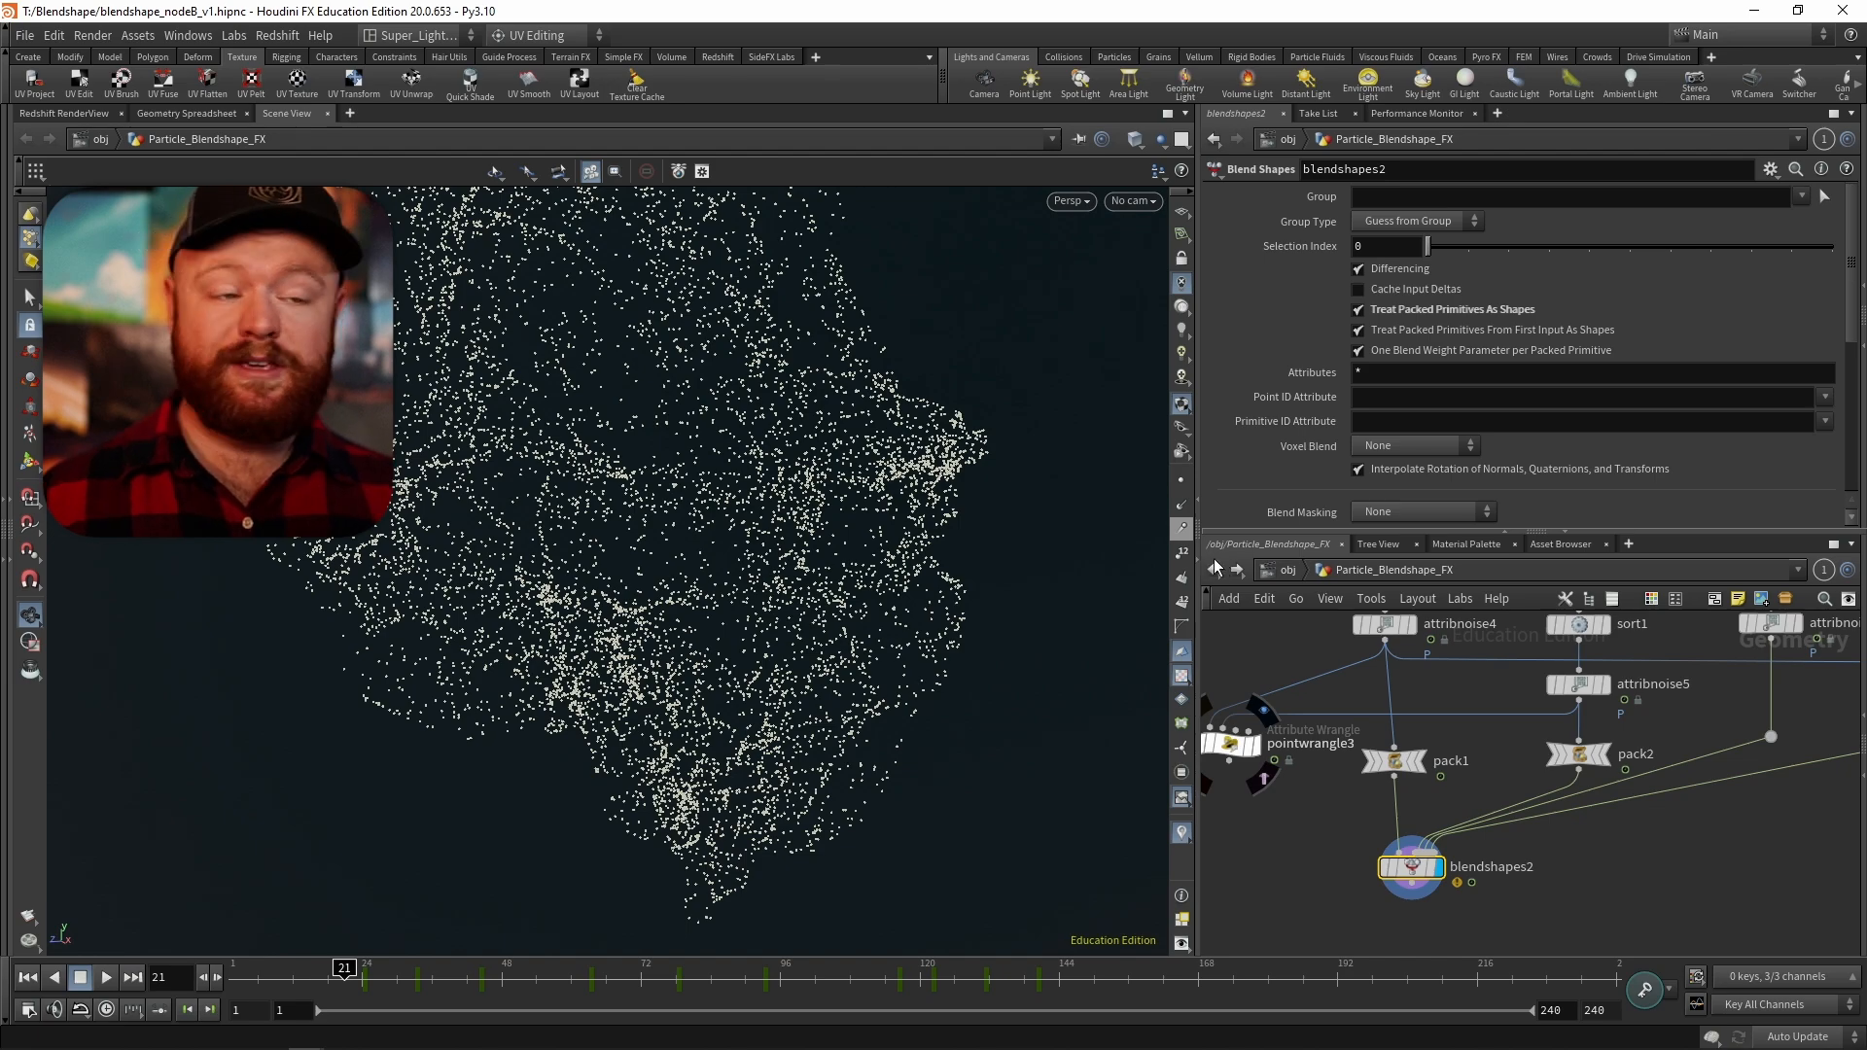
click(1449, 758)
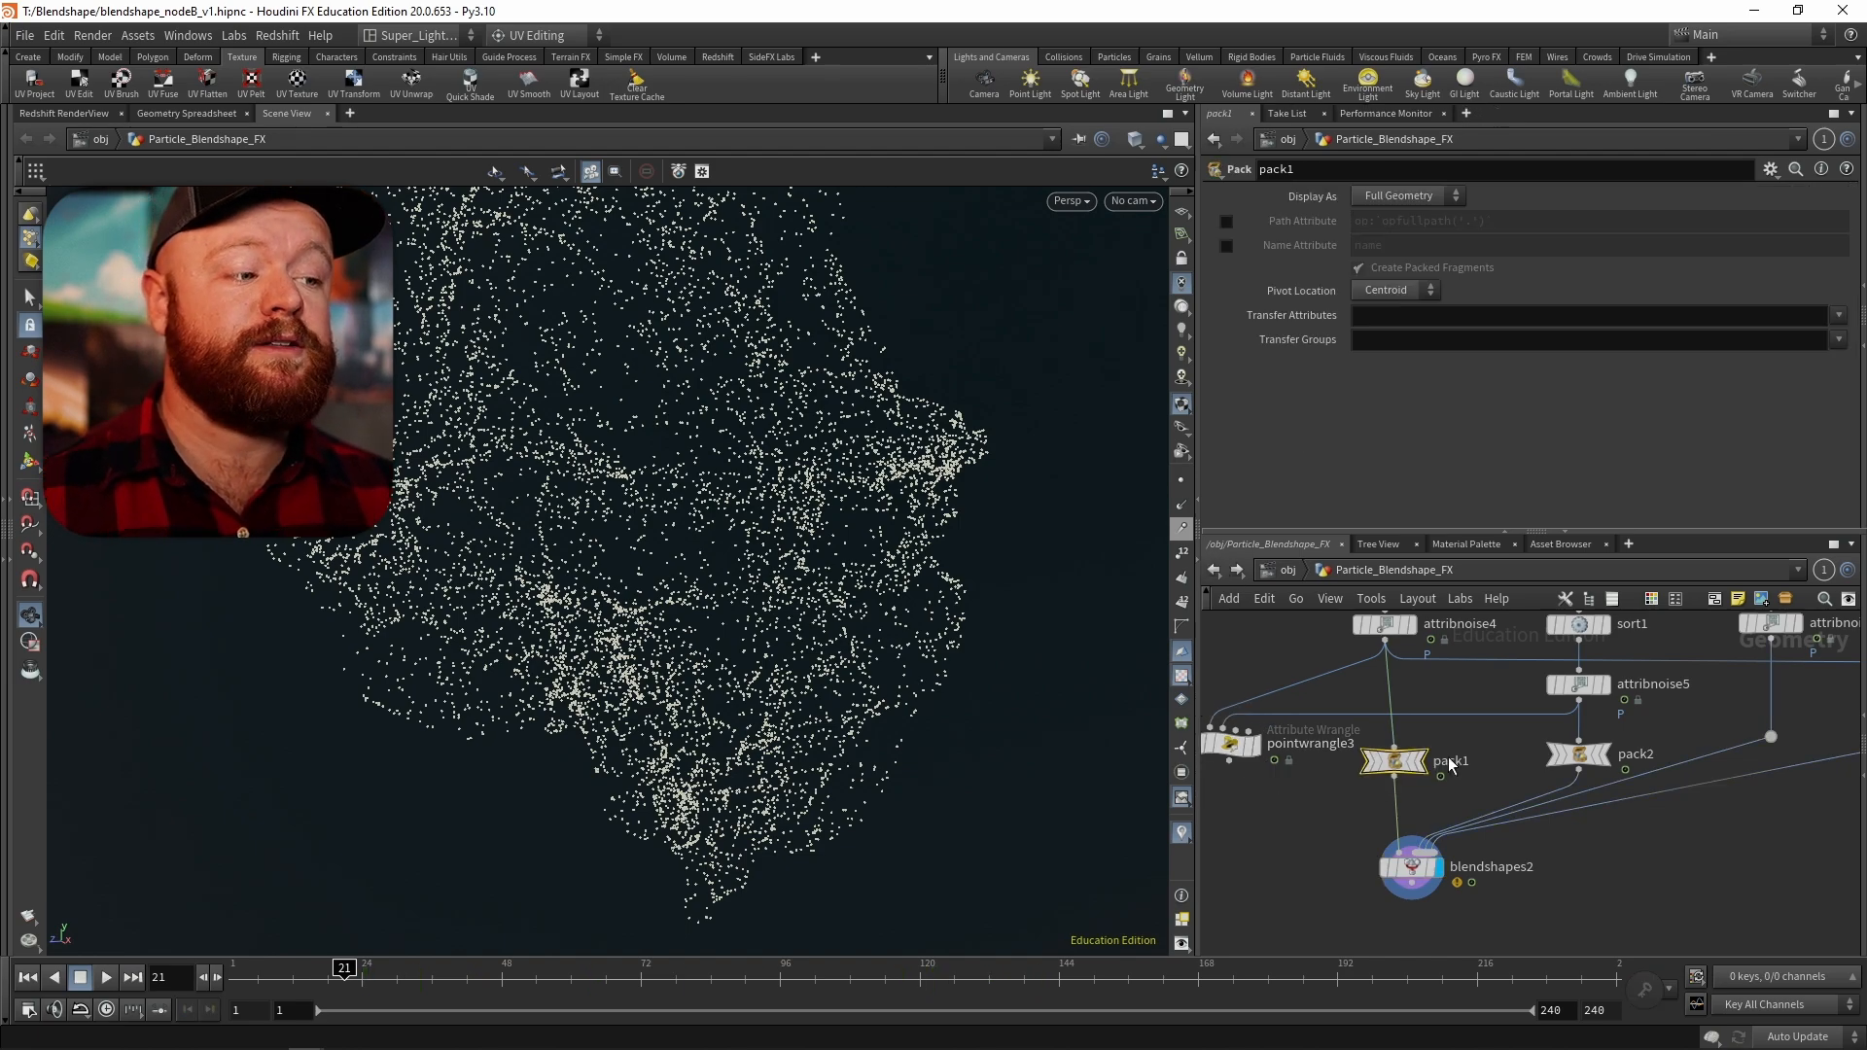
middle_drag(1541, 873, 1567, 831)
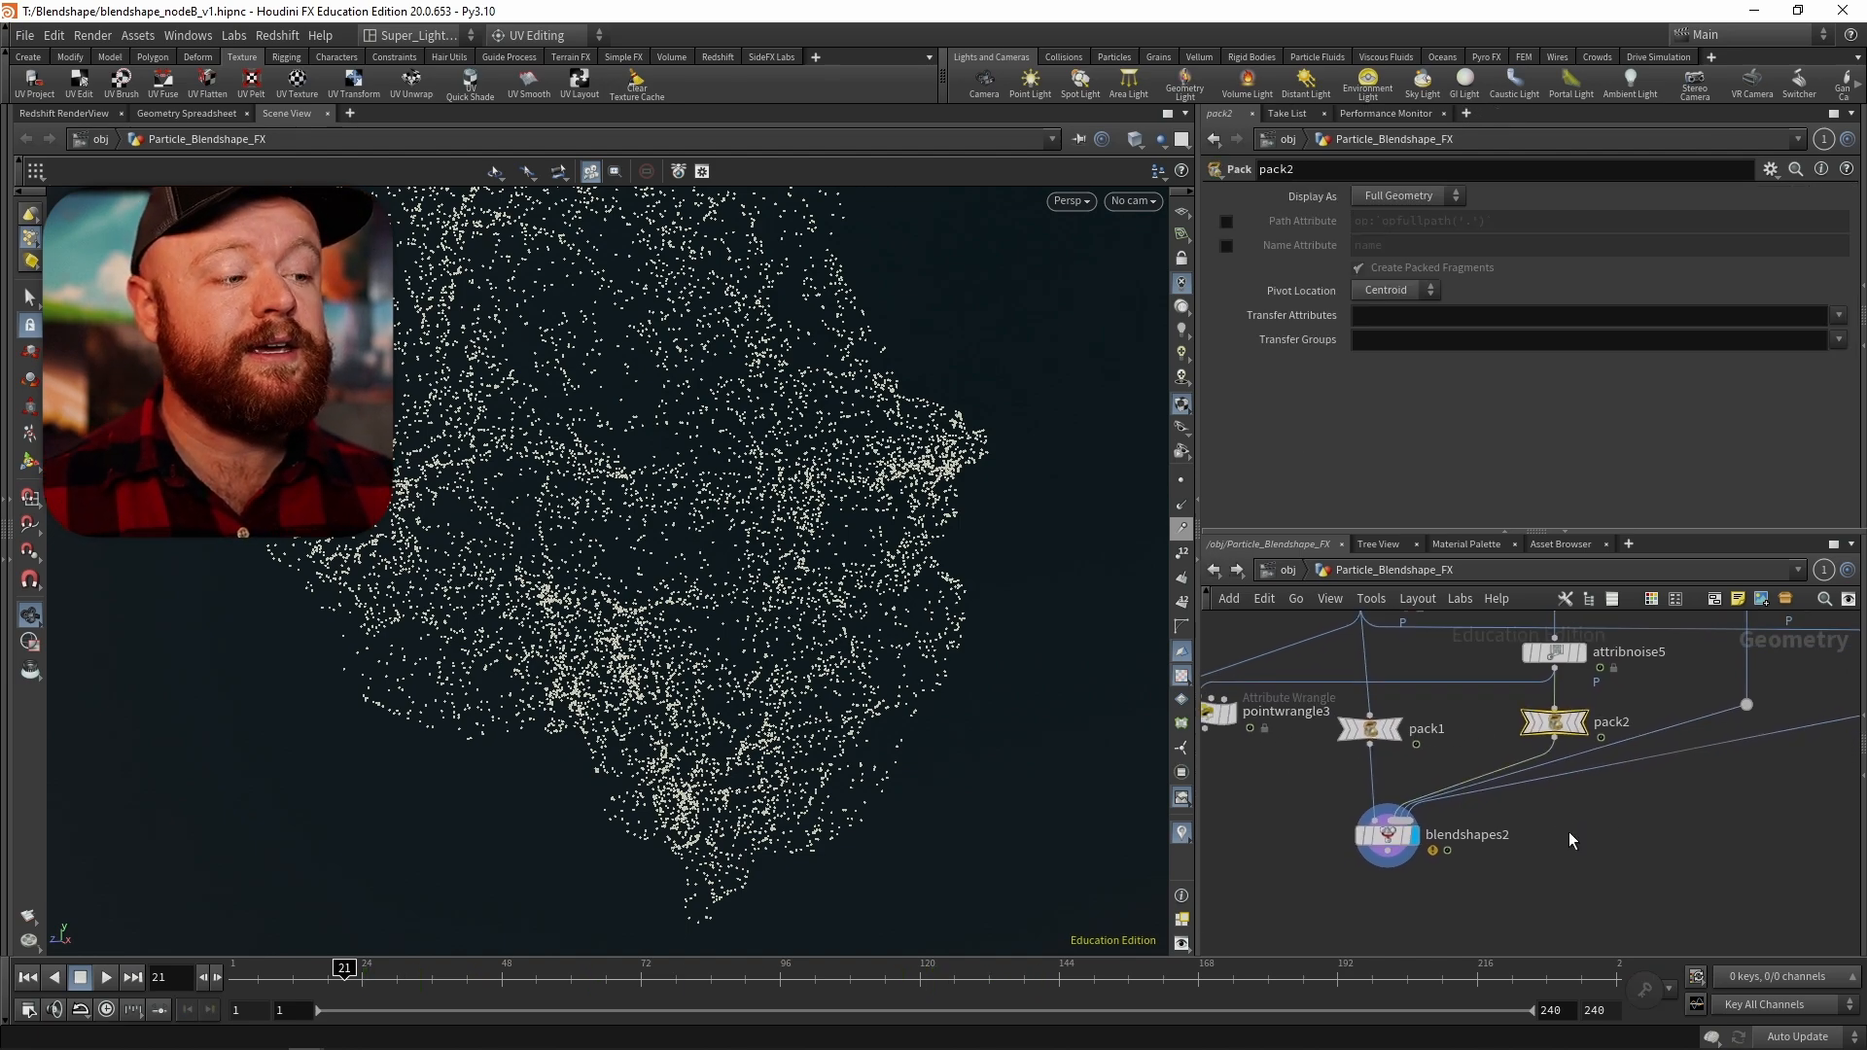
click(1387, 834)
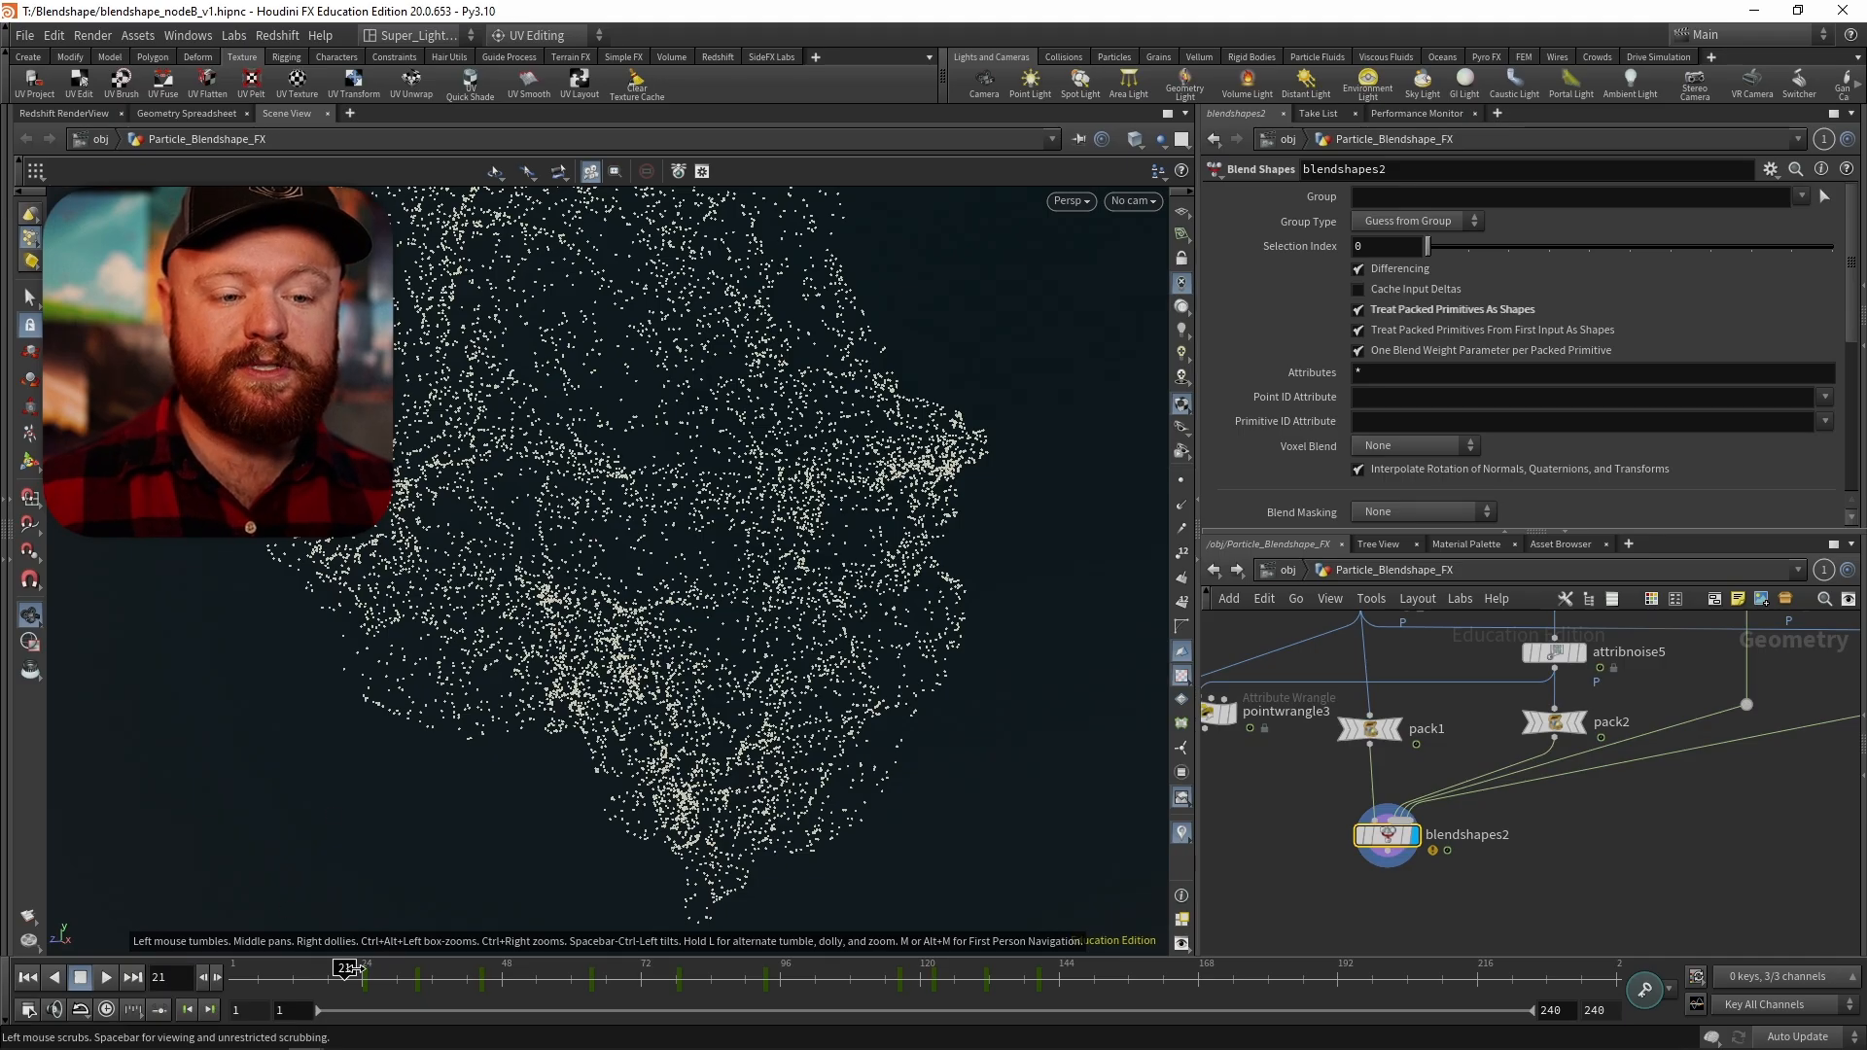
drag(346, 972, 385, 972)
click(1404, 308)
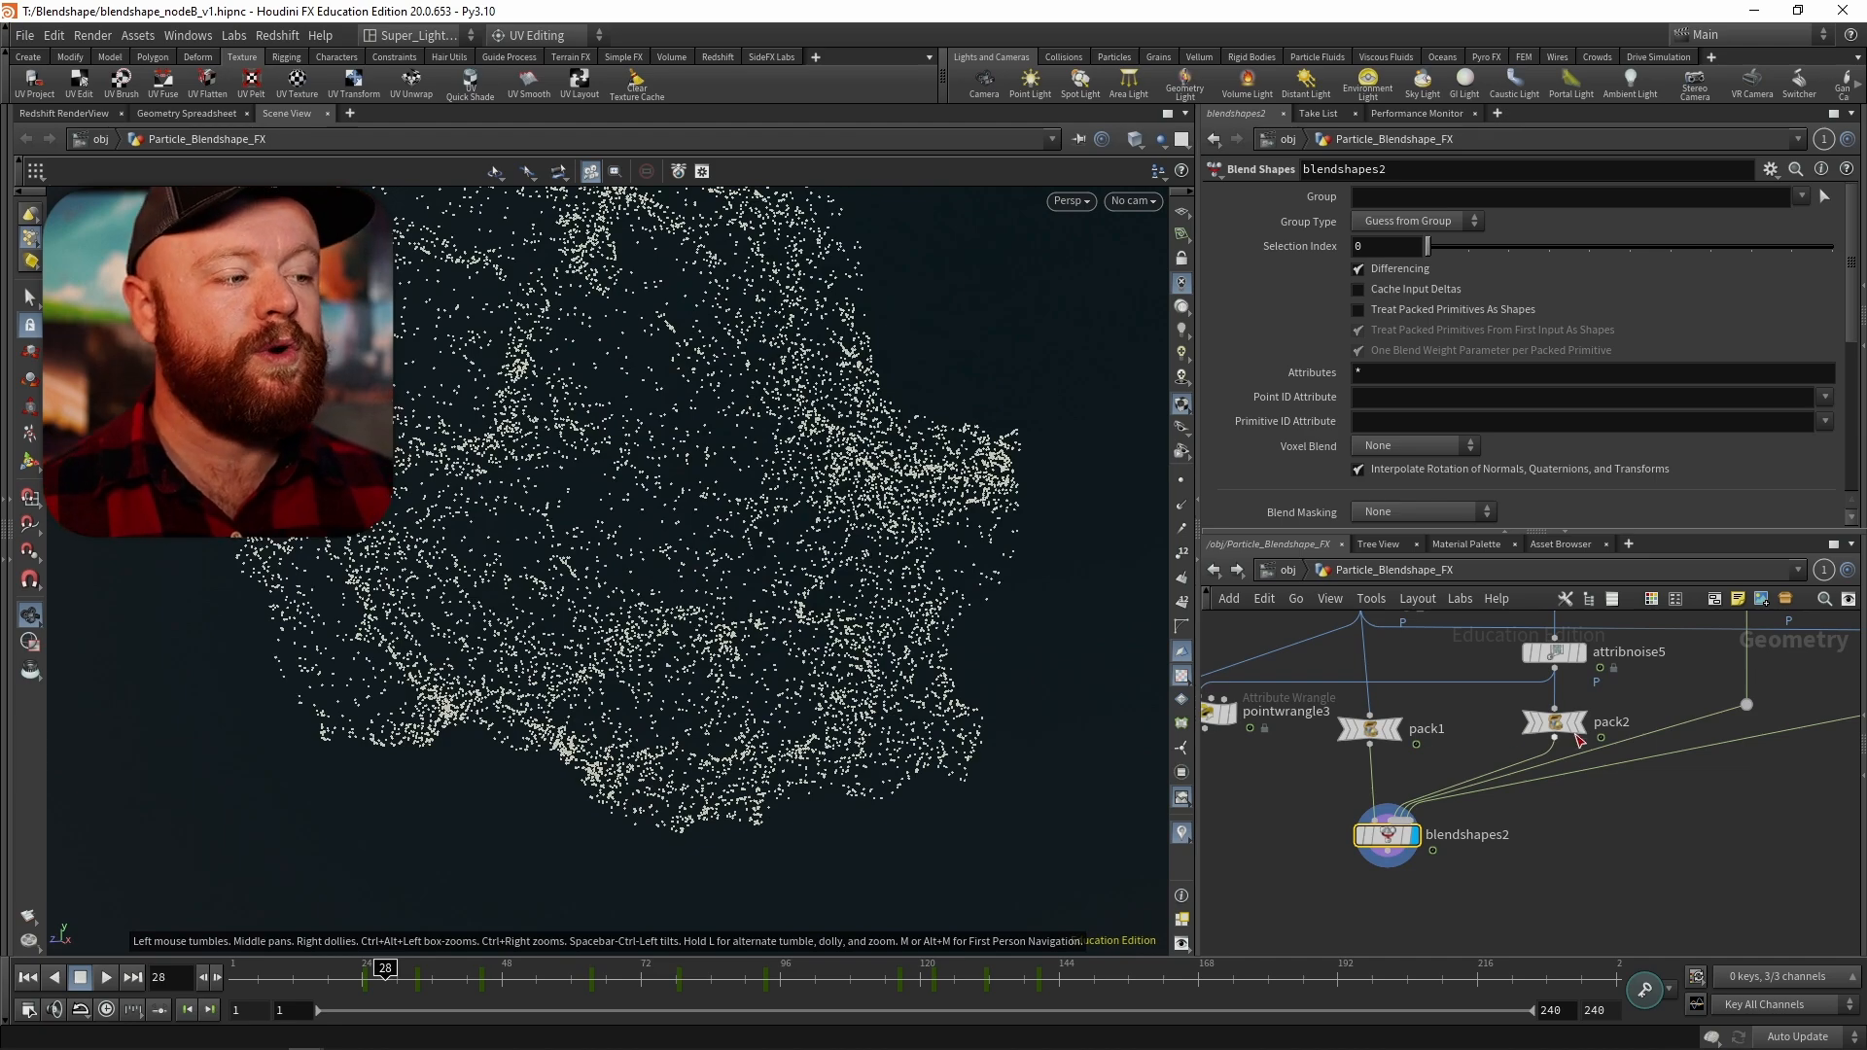
- Inspect the packed outputs of pack2 and pack1, and return to the packed-primitive options of blendshapes2
click(1538, 729)
click(1538, 729)
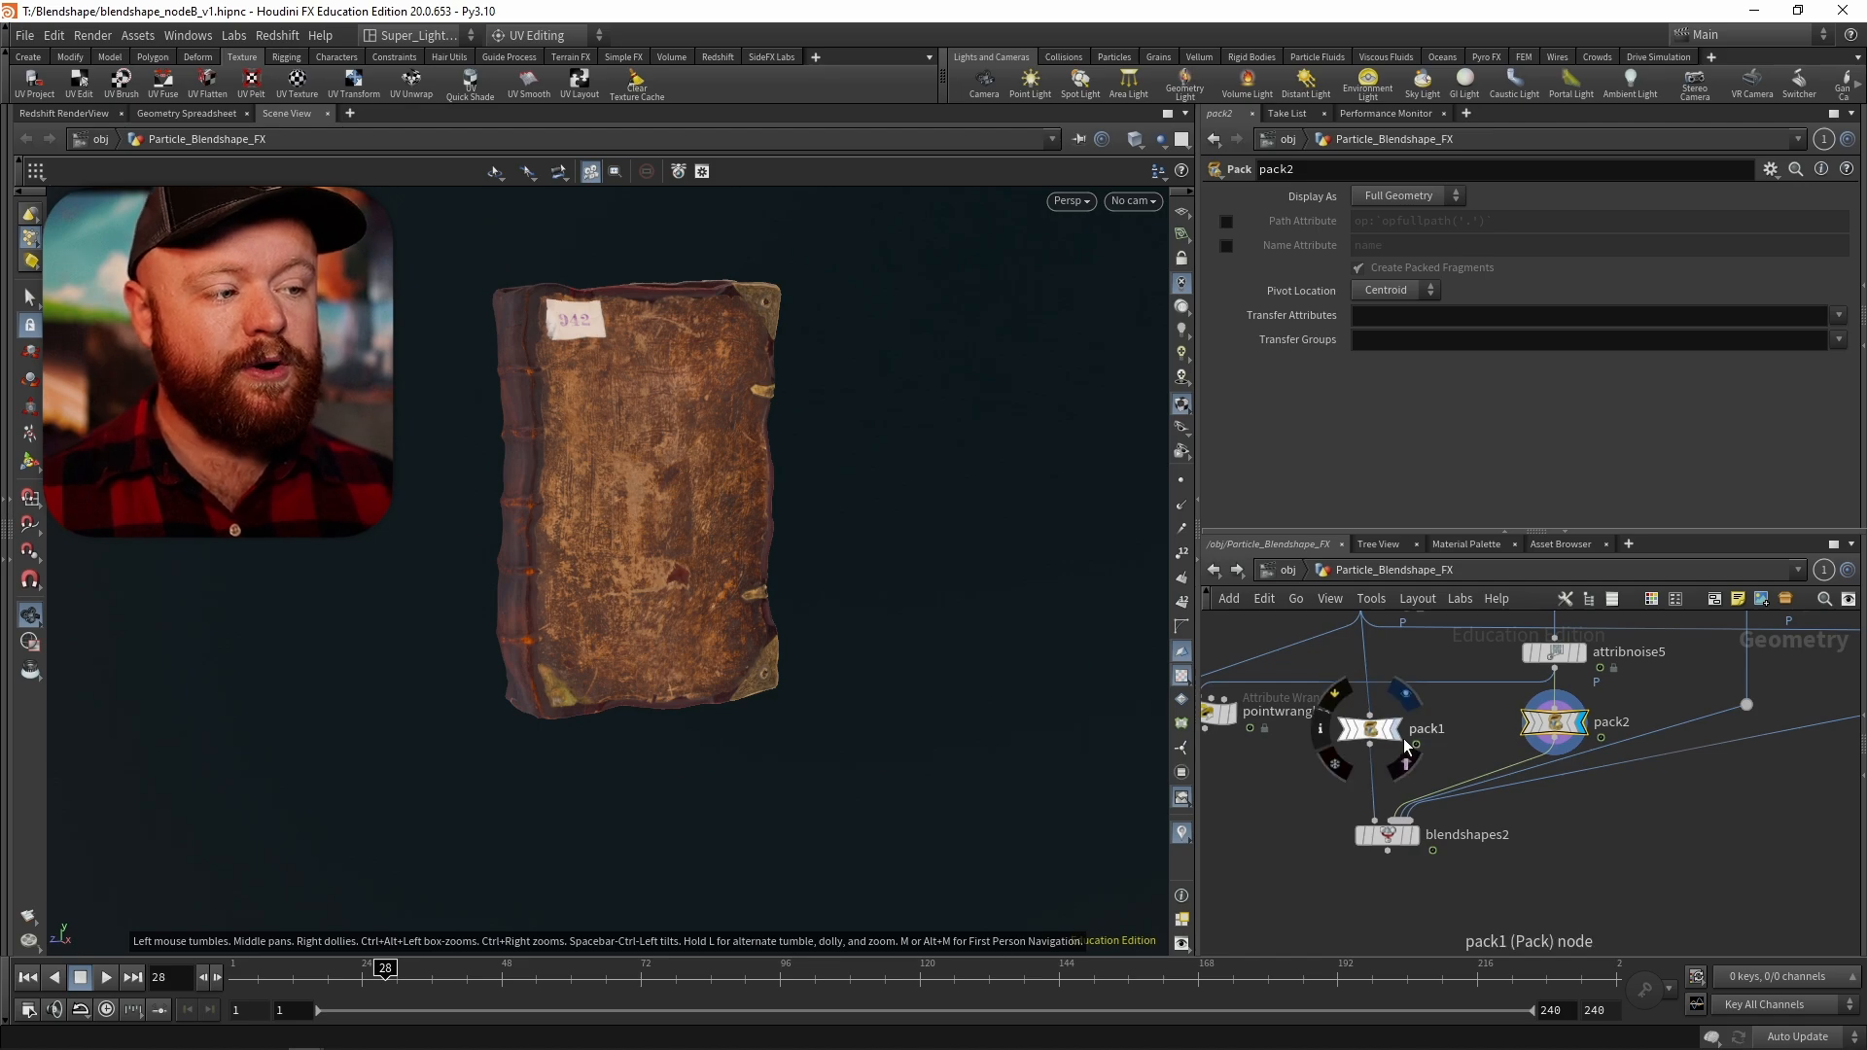
click(1354, 729)
click(1390, 840)
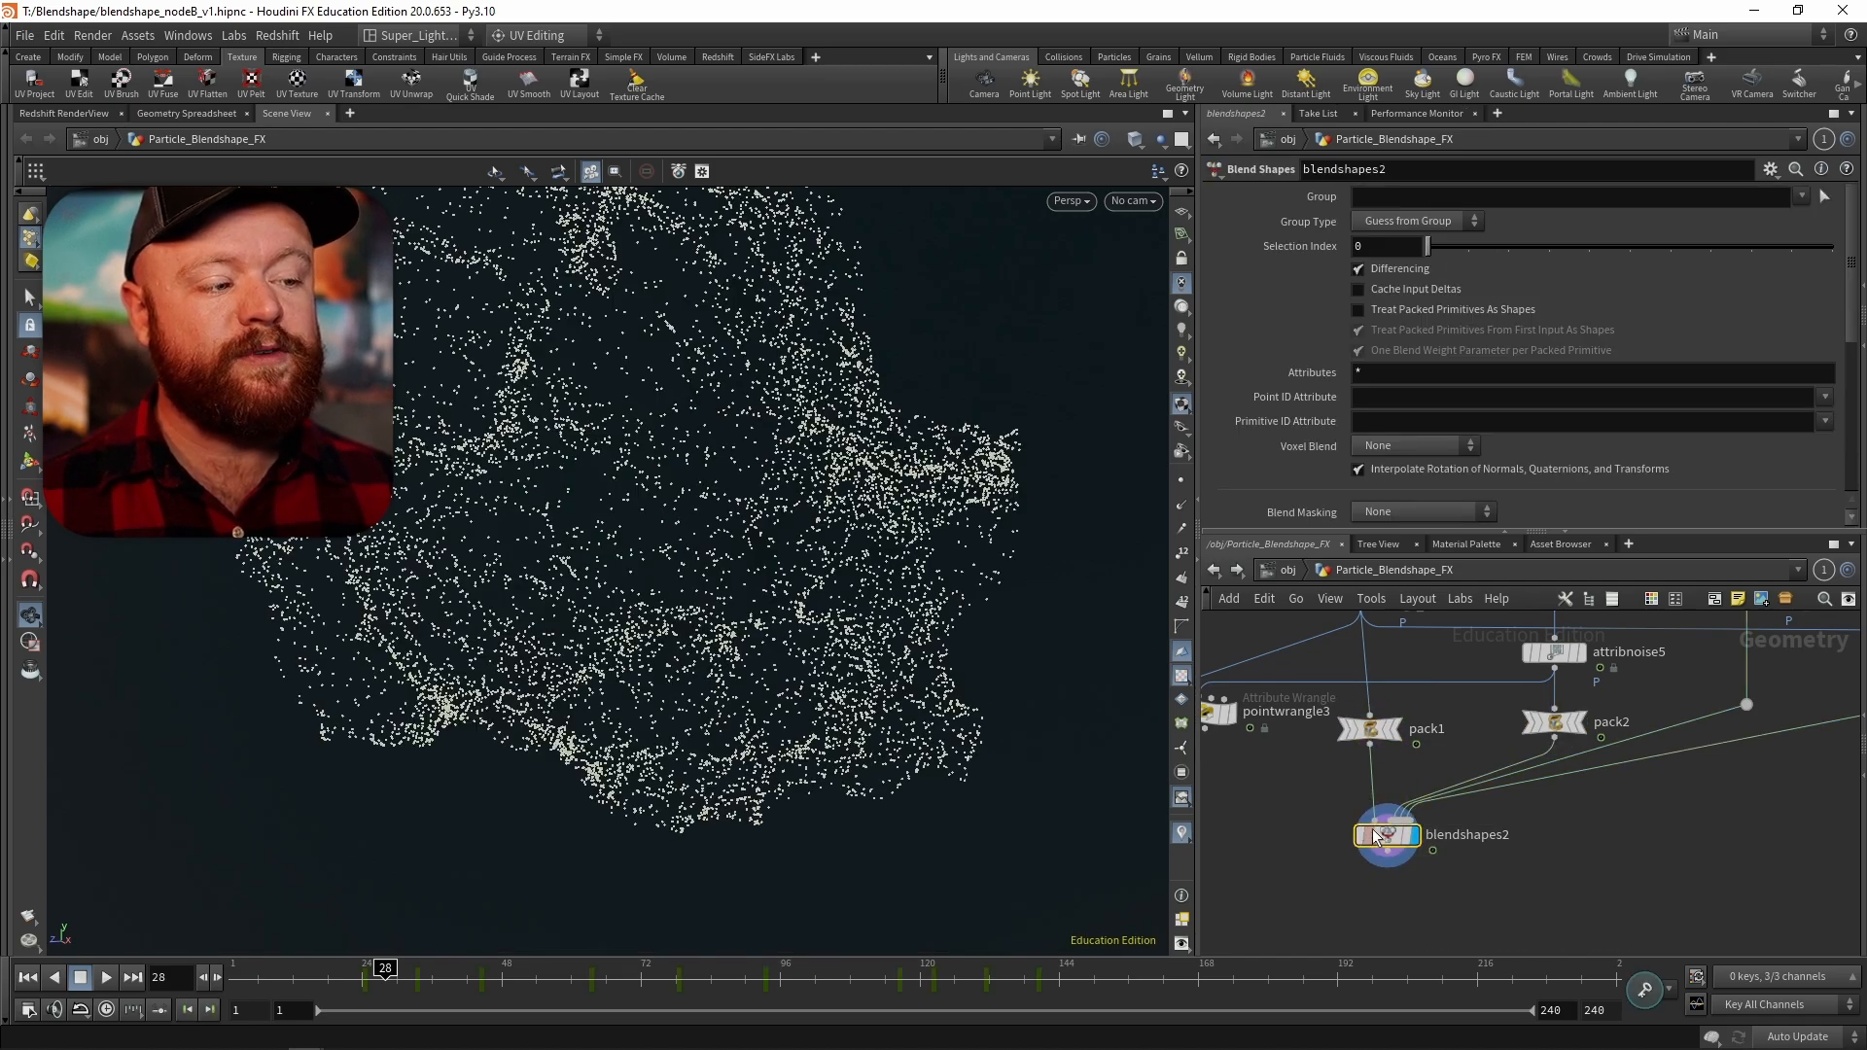
click(1425, 313)
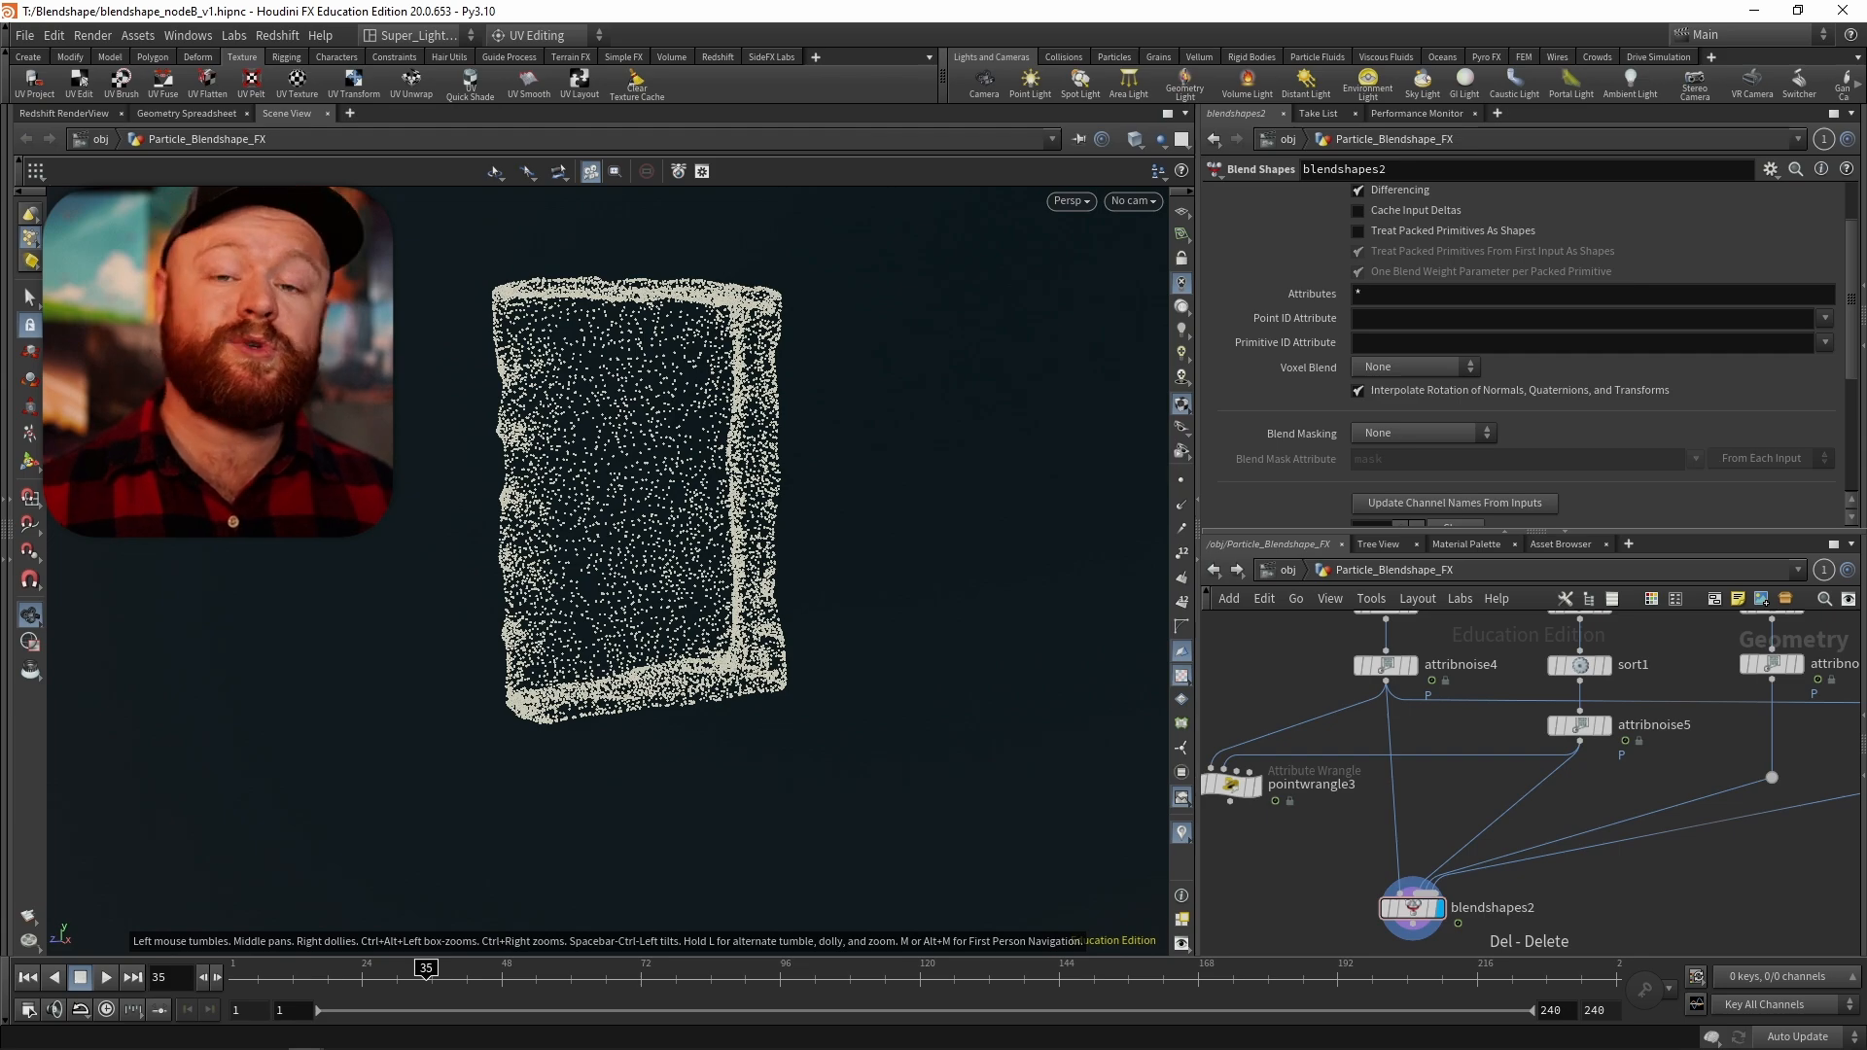
- Insert a Color node between attribnoise5 and blendshapes2 and set its color to red (1, 0, 0)
key(Tab)
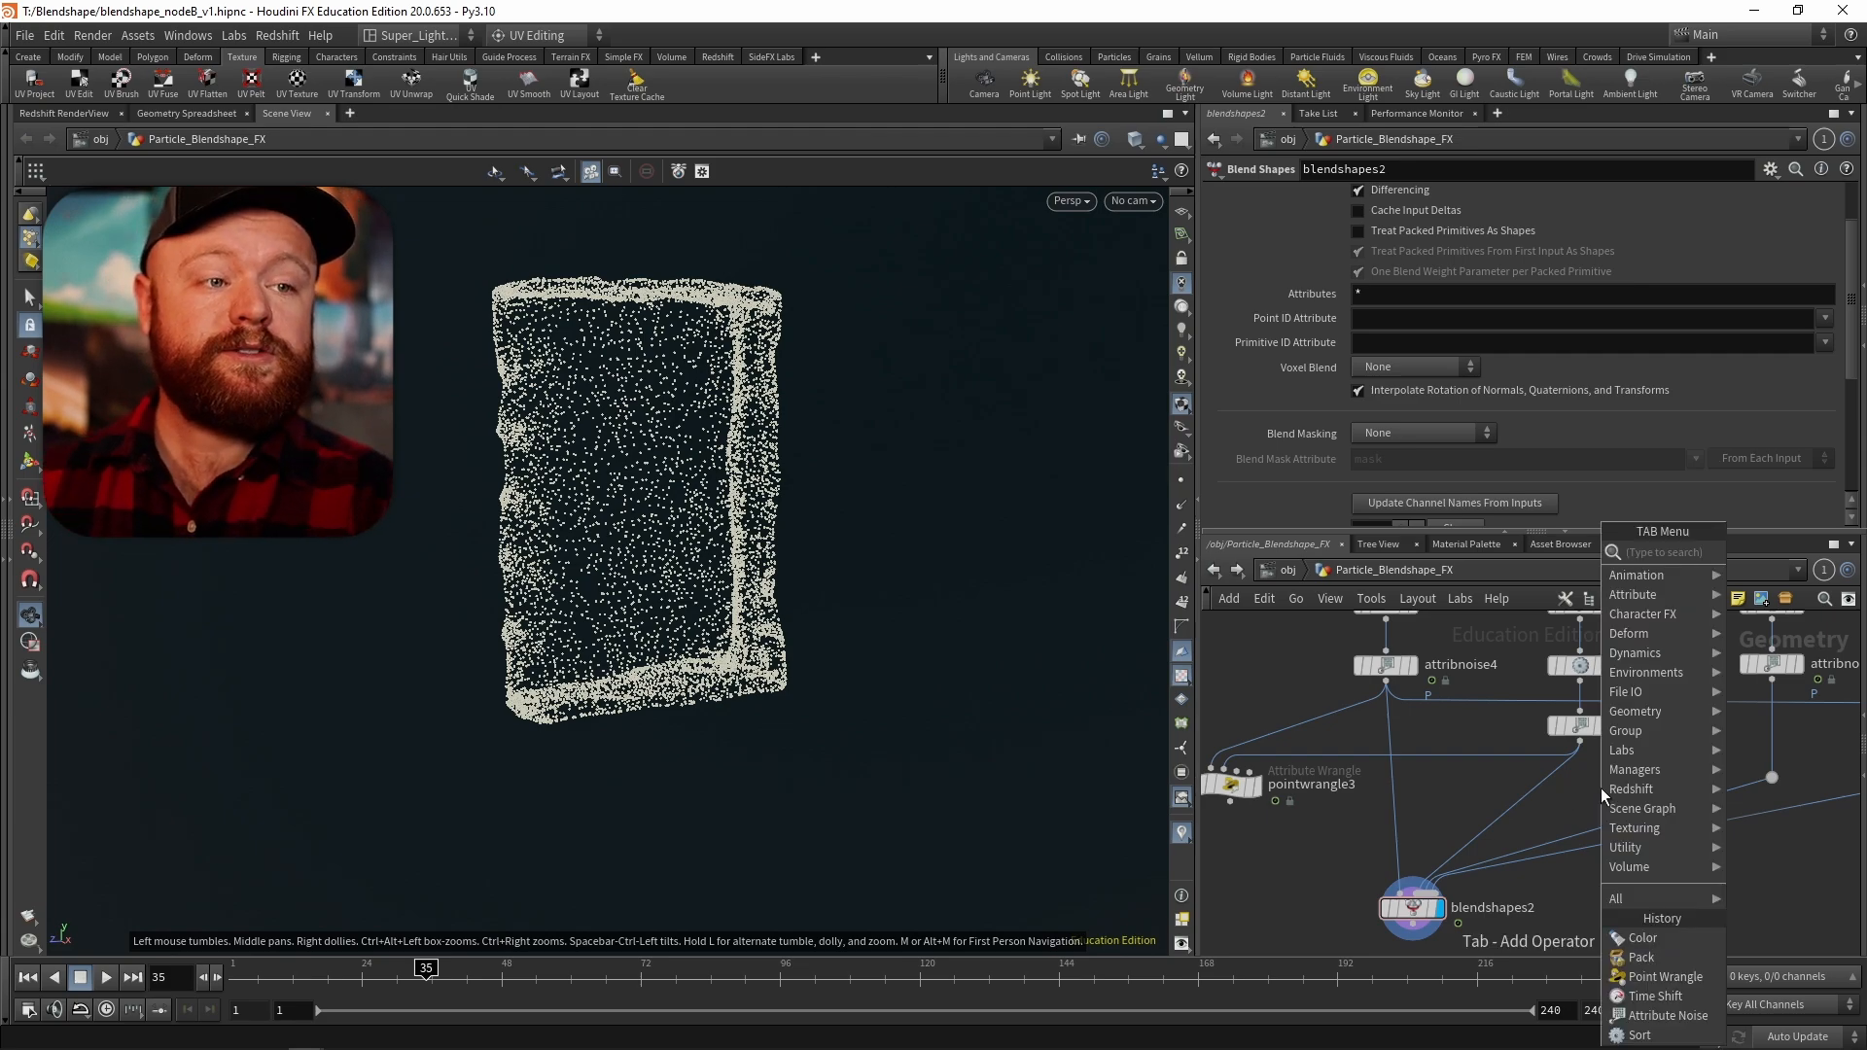
text(color)
key(Return)
click(1600, 788)
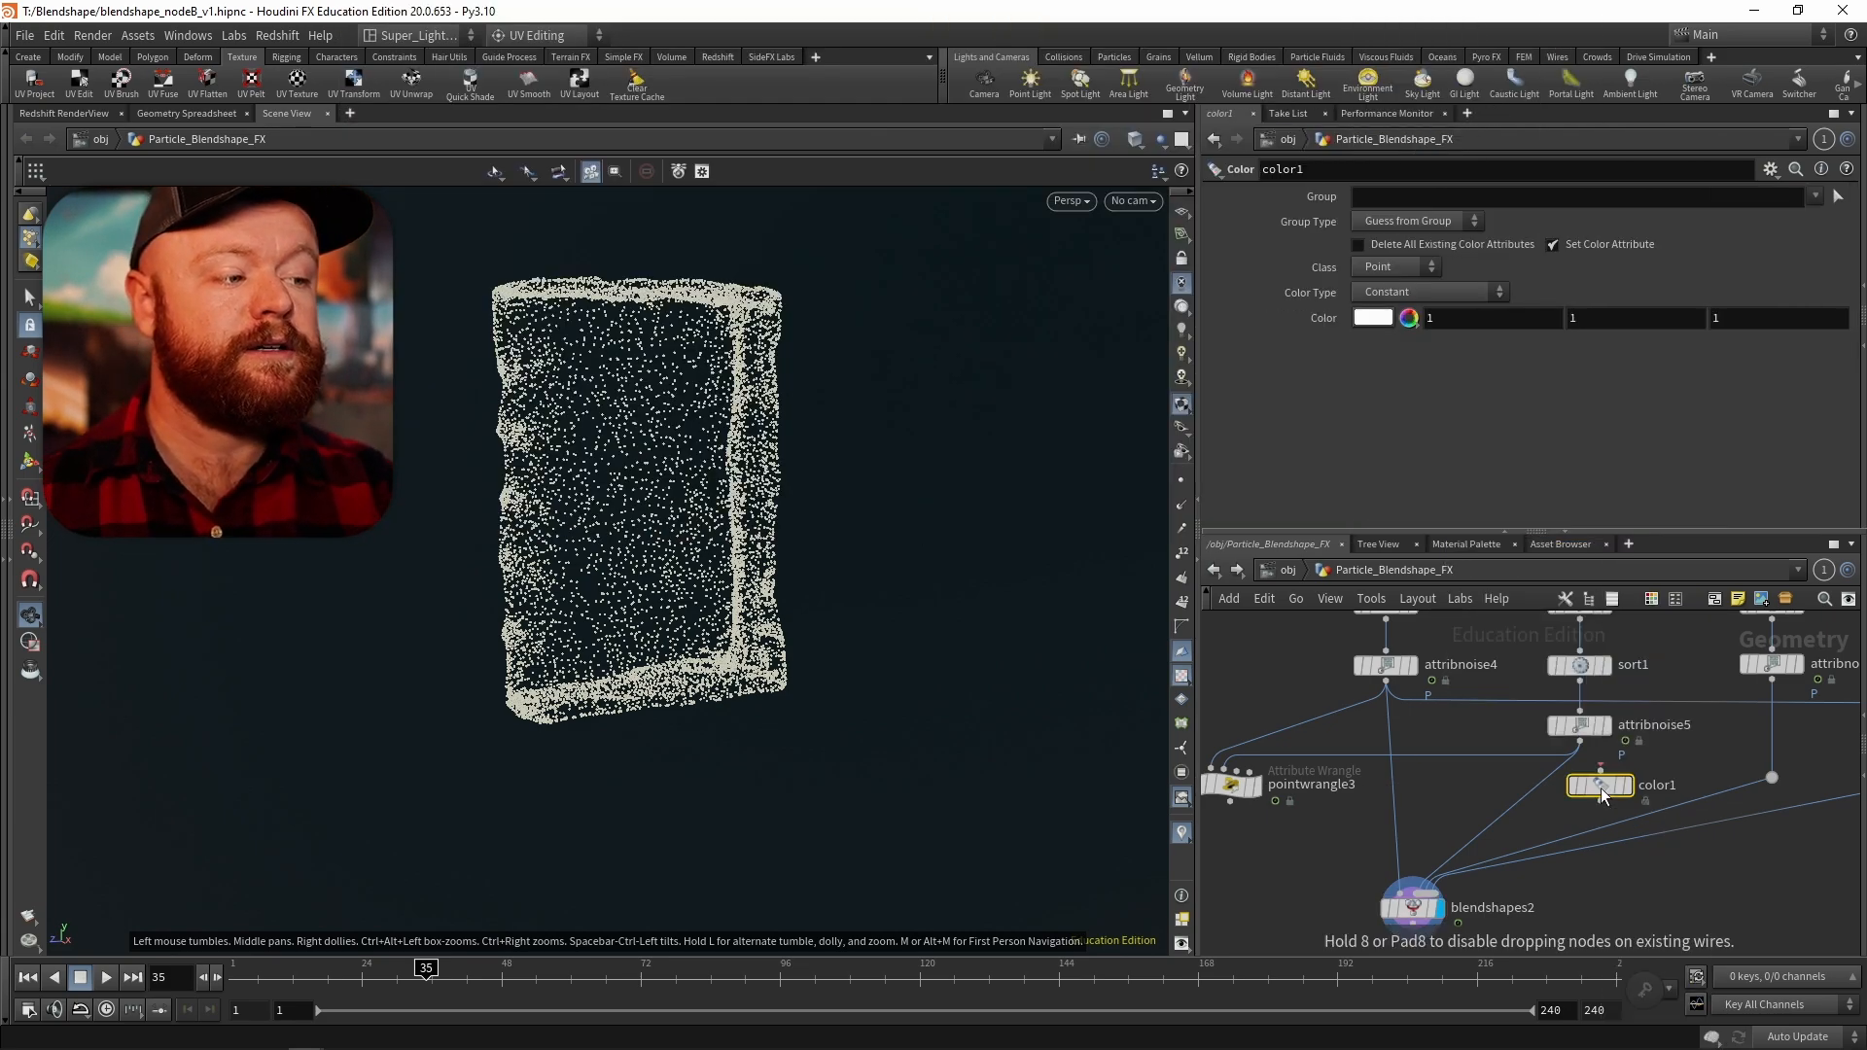
drag(1600, 788, 1541, 791)
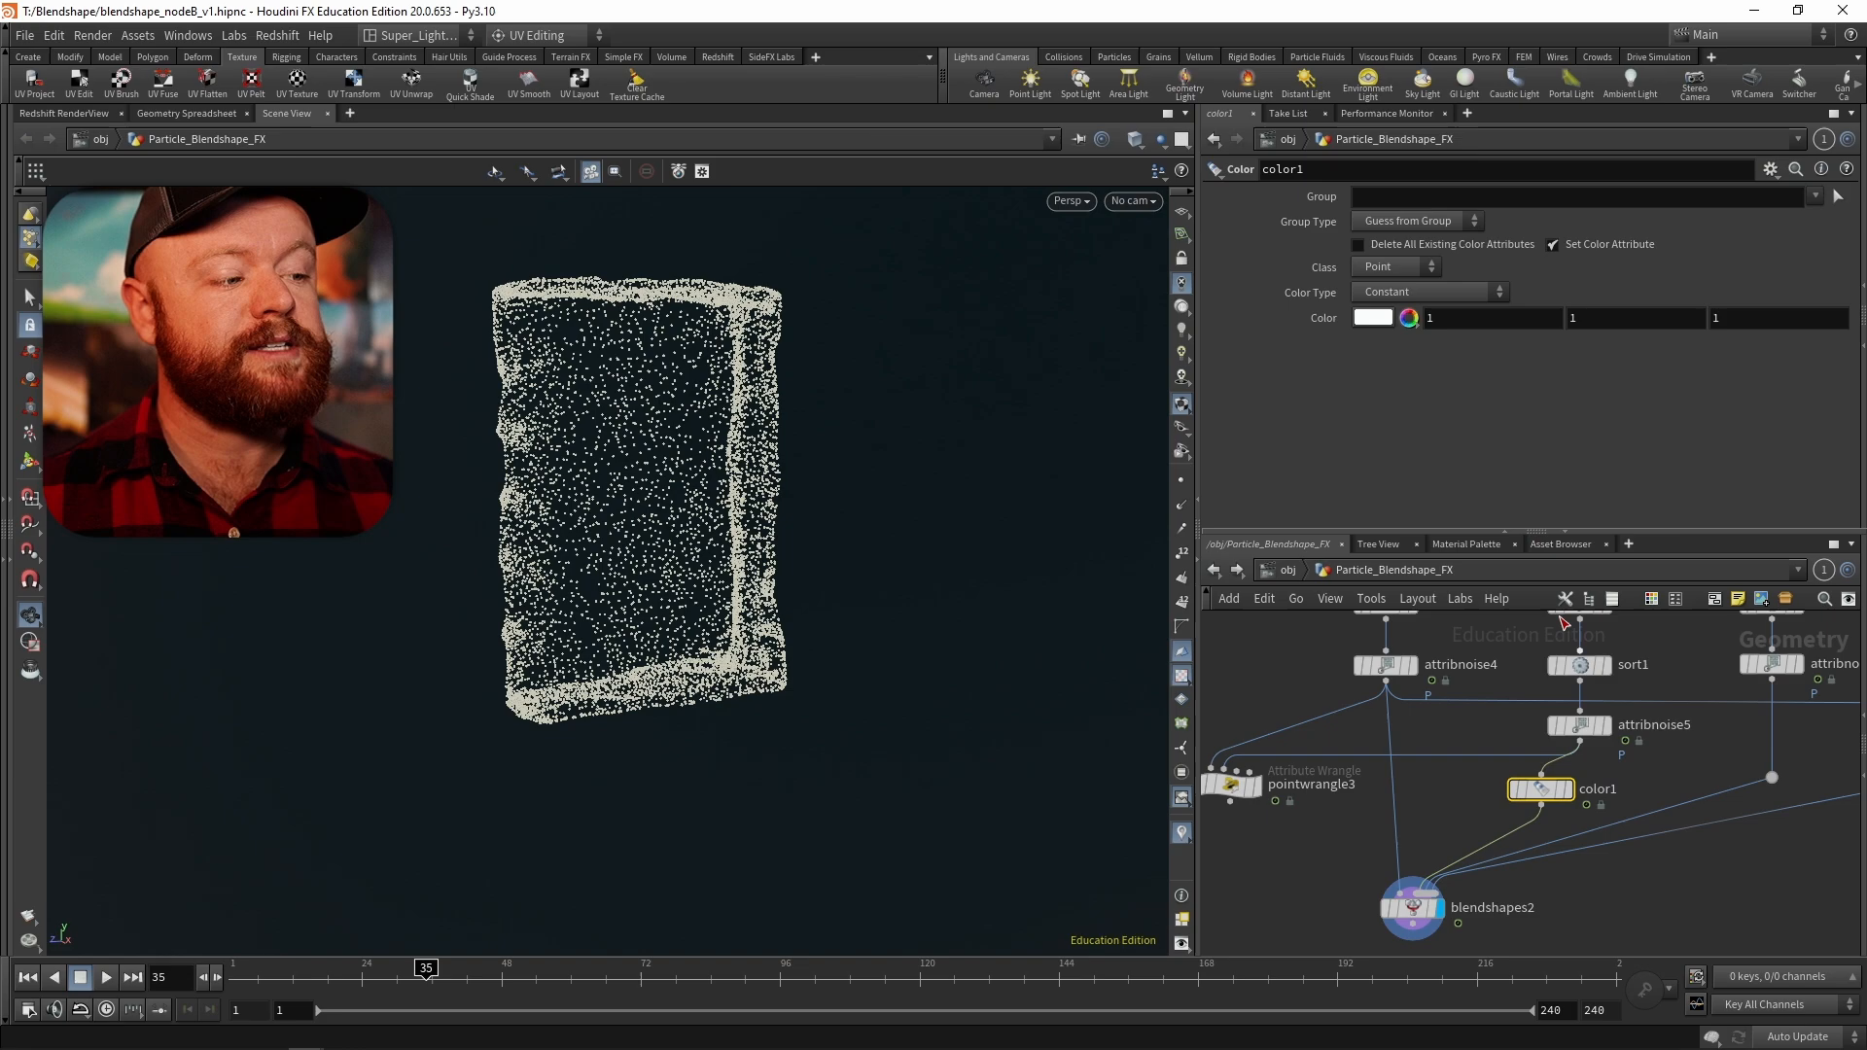
click(1363, 319)
click(784, 271)
click(1124, 196)
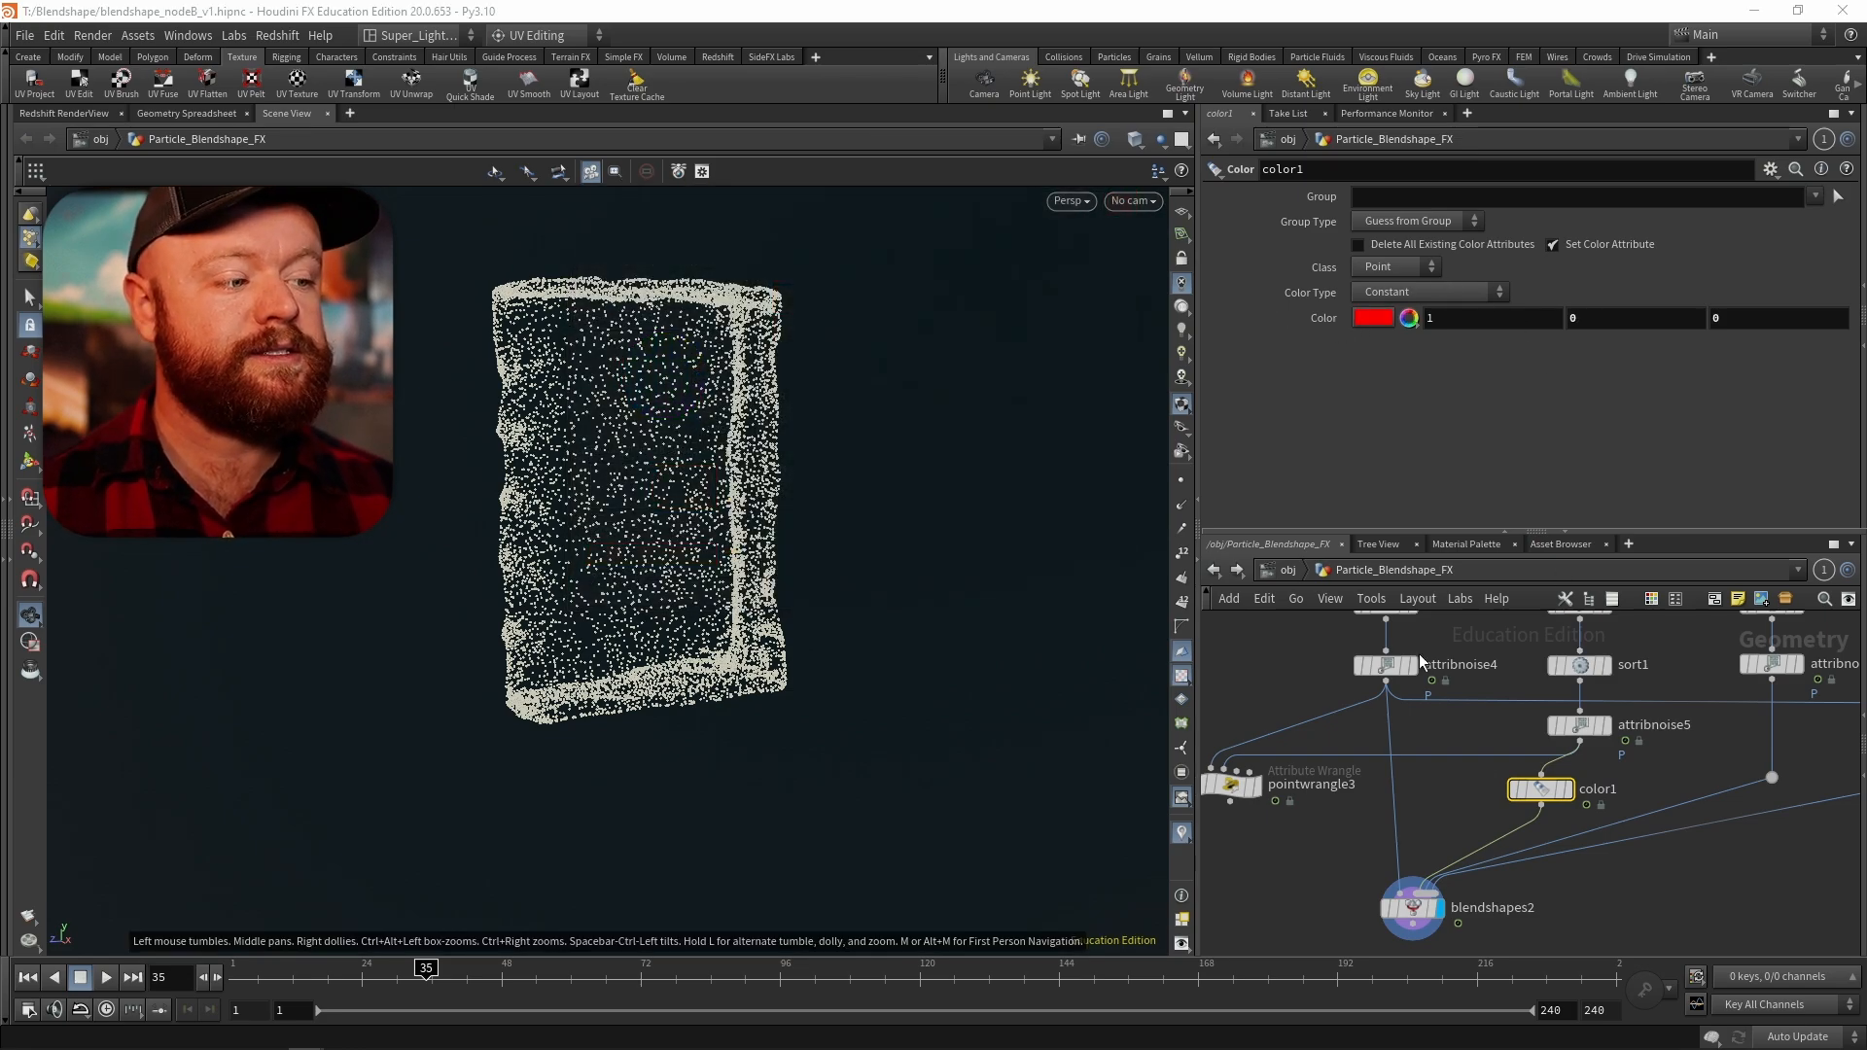
- Insert a copy of the red Color node between attribnoise4 and blendshapes2 and set it to green (0, 1, 0)
alt+drag(1544, 791, 1401, 807)
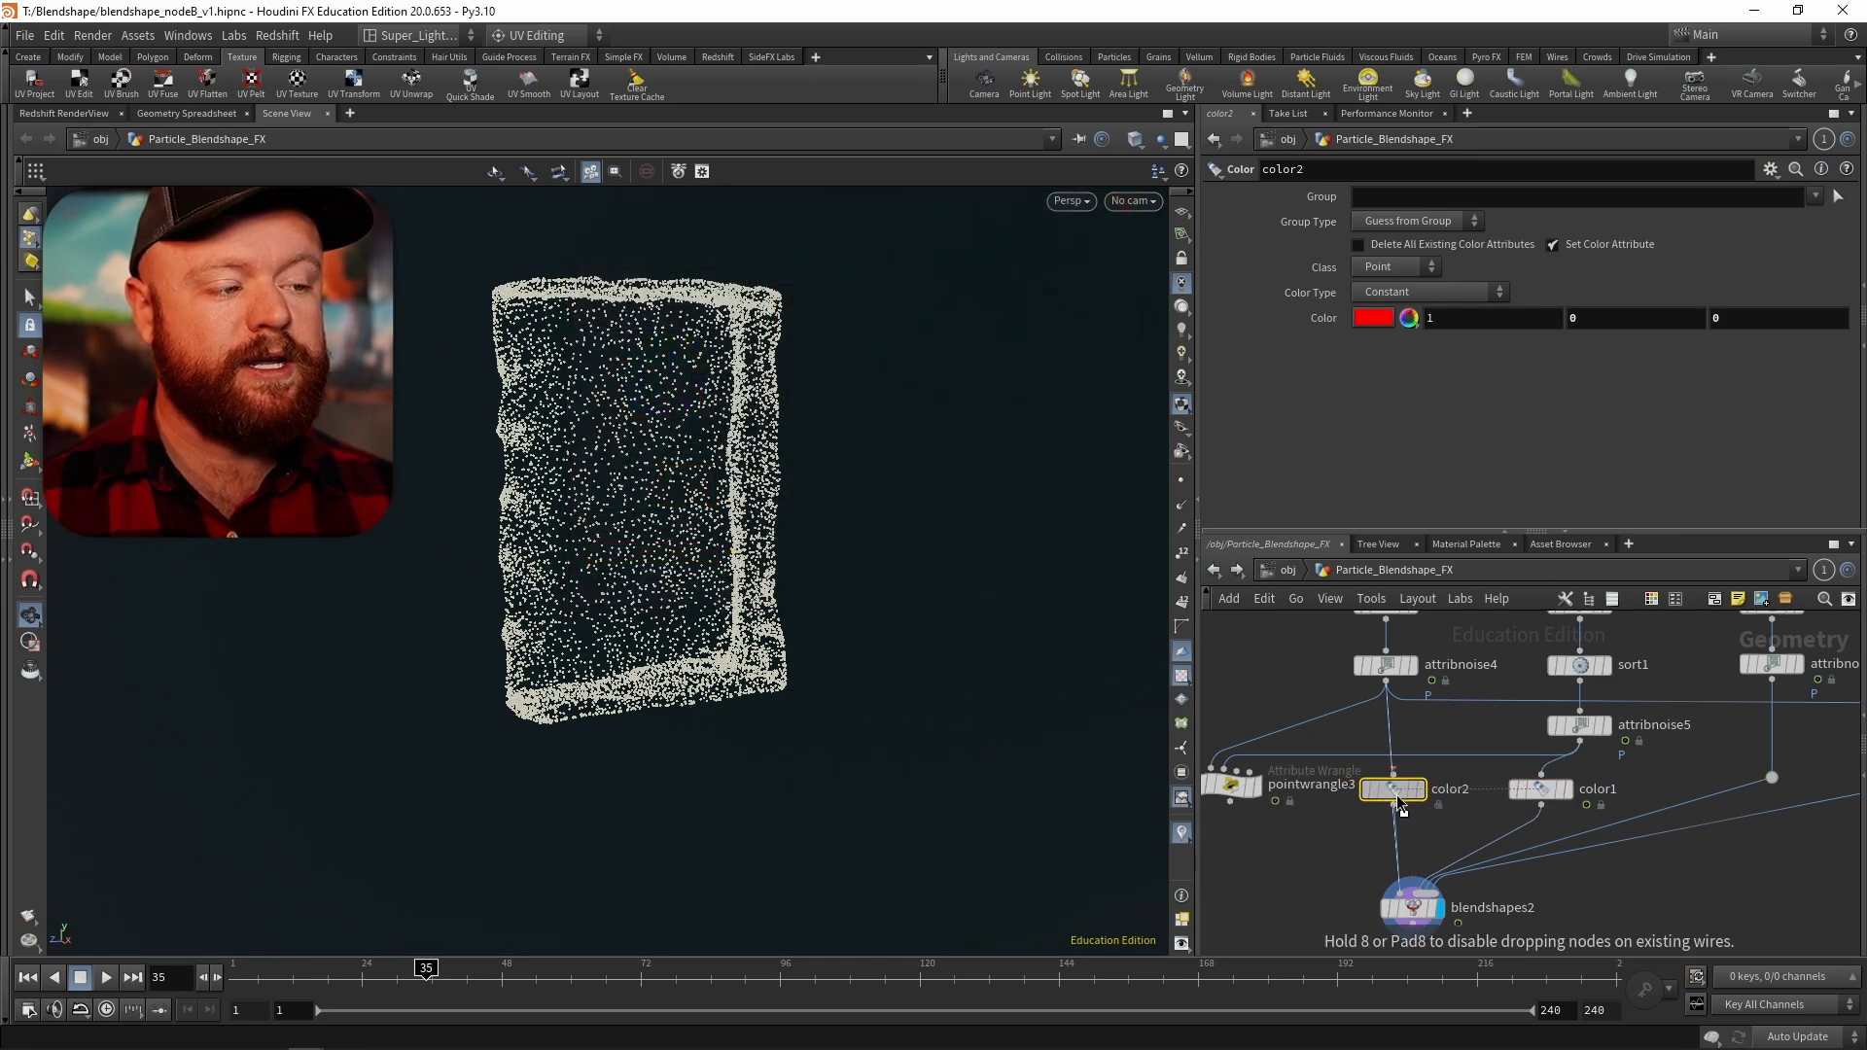
click(1378, 319)
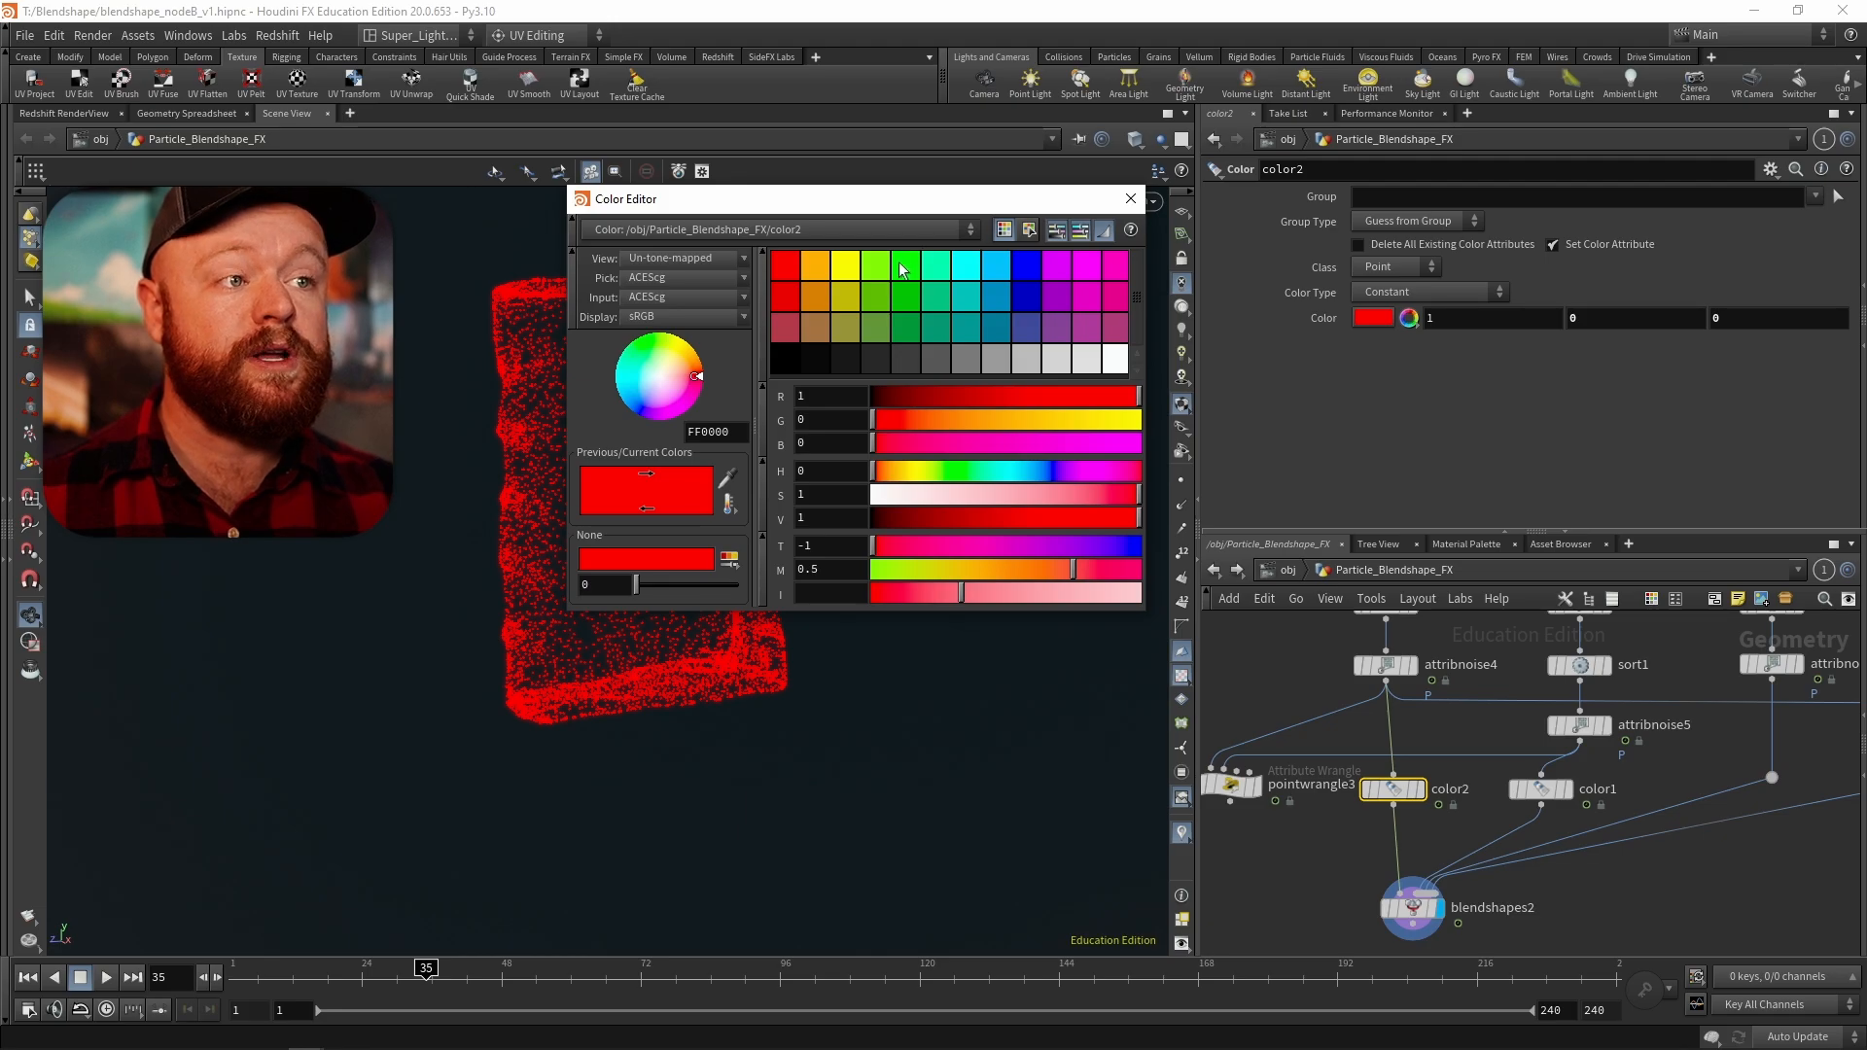
click(903, 269)
click(1130, 198)
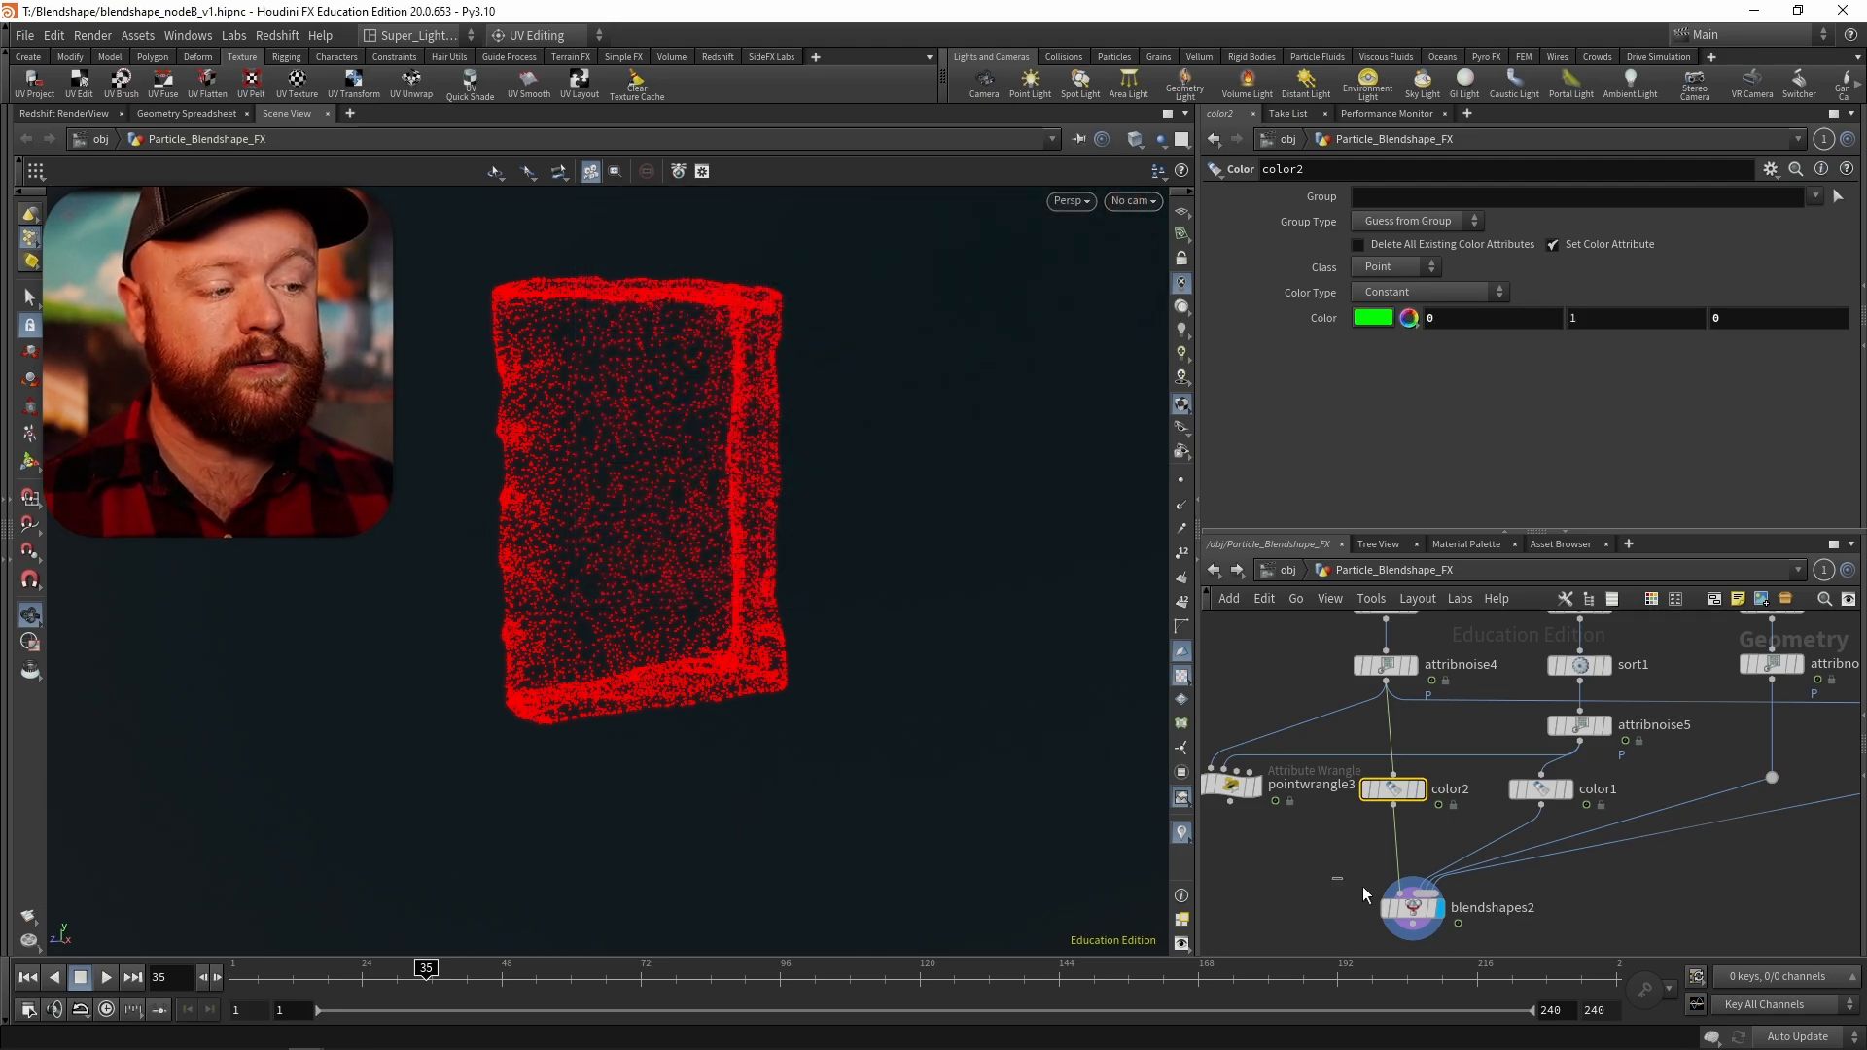
- Select blendshapes2 and scrub the timeline to frame 29 to check how the colors blend
click(1405, 907)
drag(257, 980, 391, 974)
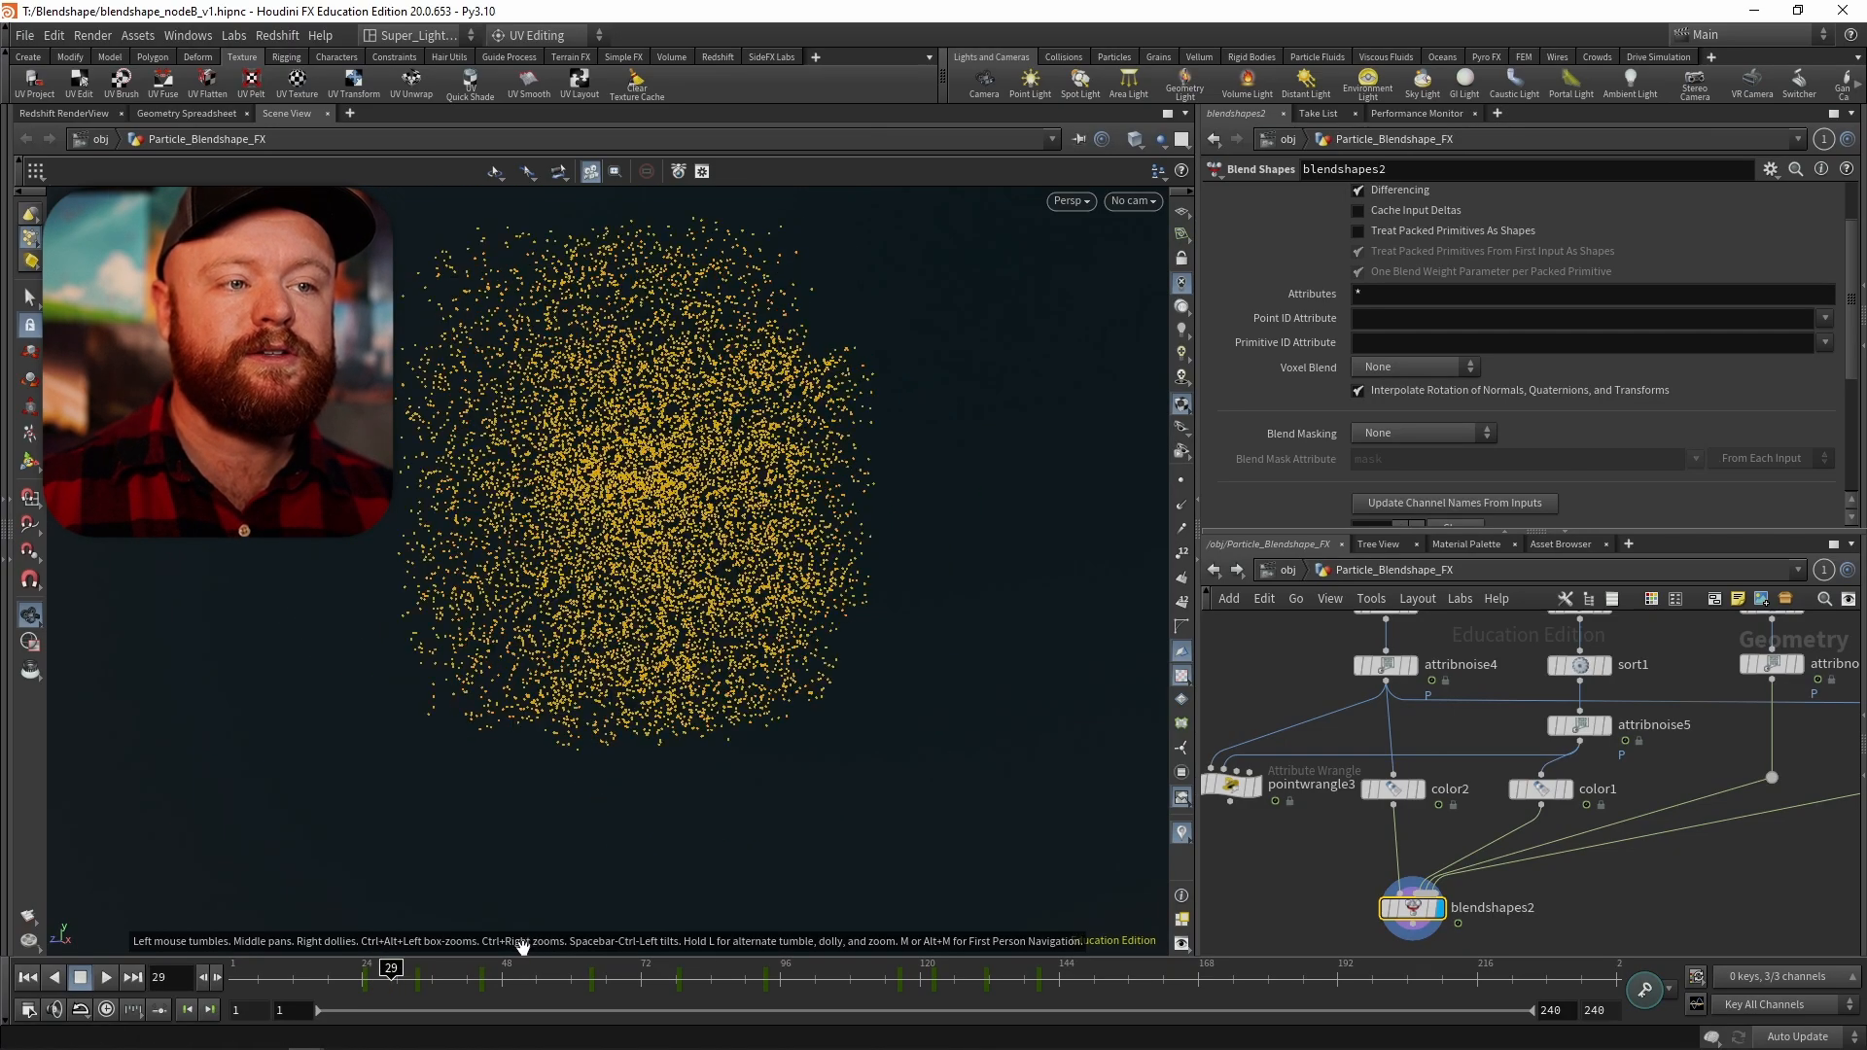
- Step and scrub the timeline between frames 29 and 39 to examine how the point colors blend as the book forms
key(Left)
key(Left)
key(Right)
key(Right)
key(Right)
key(Right)
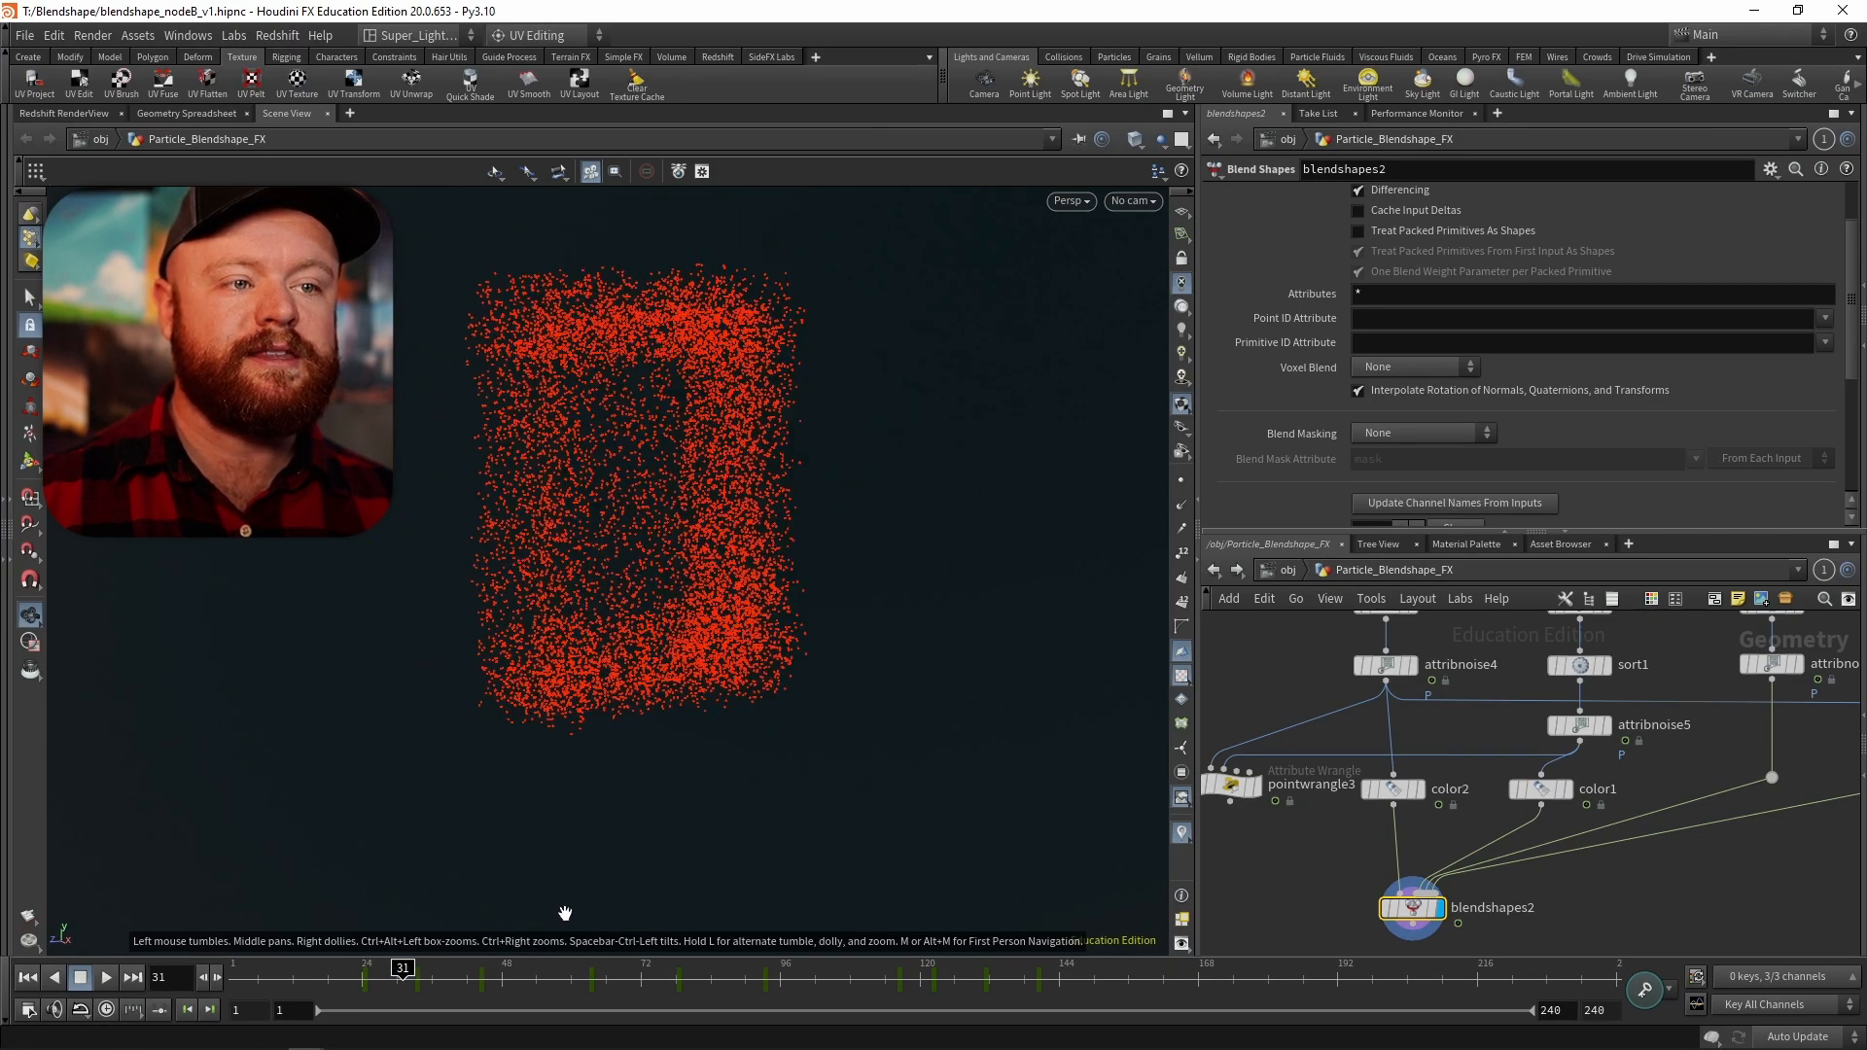
key(Right)
key(Right)
key(Right)
key(Right)
key(Right)
key(Right)
key(Right)
key(Right)
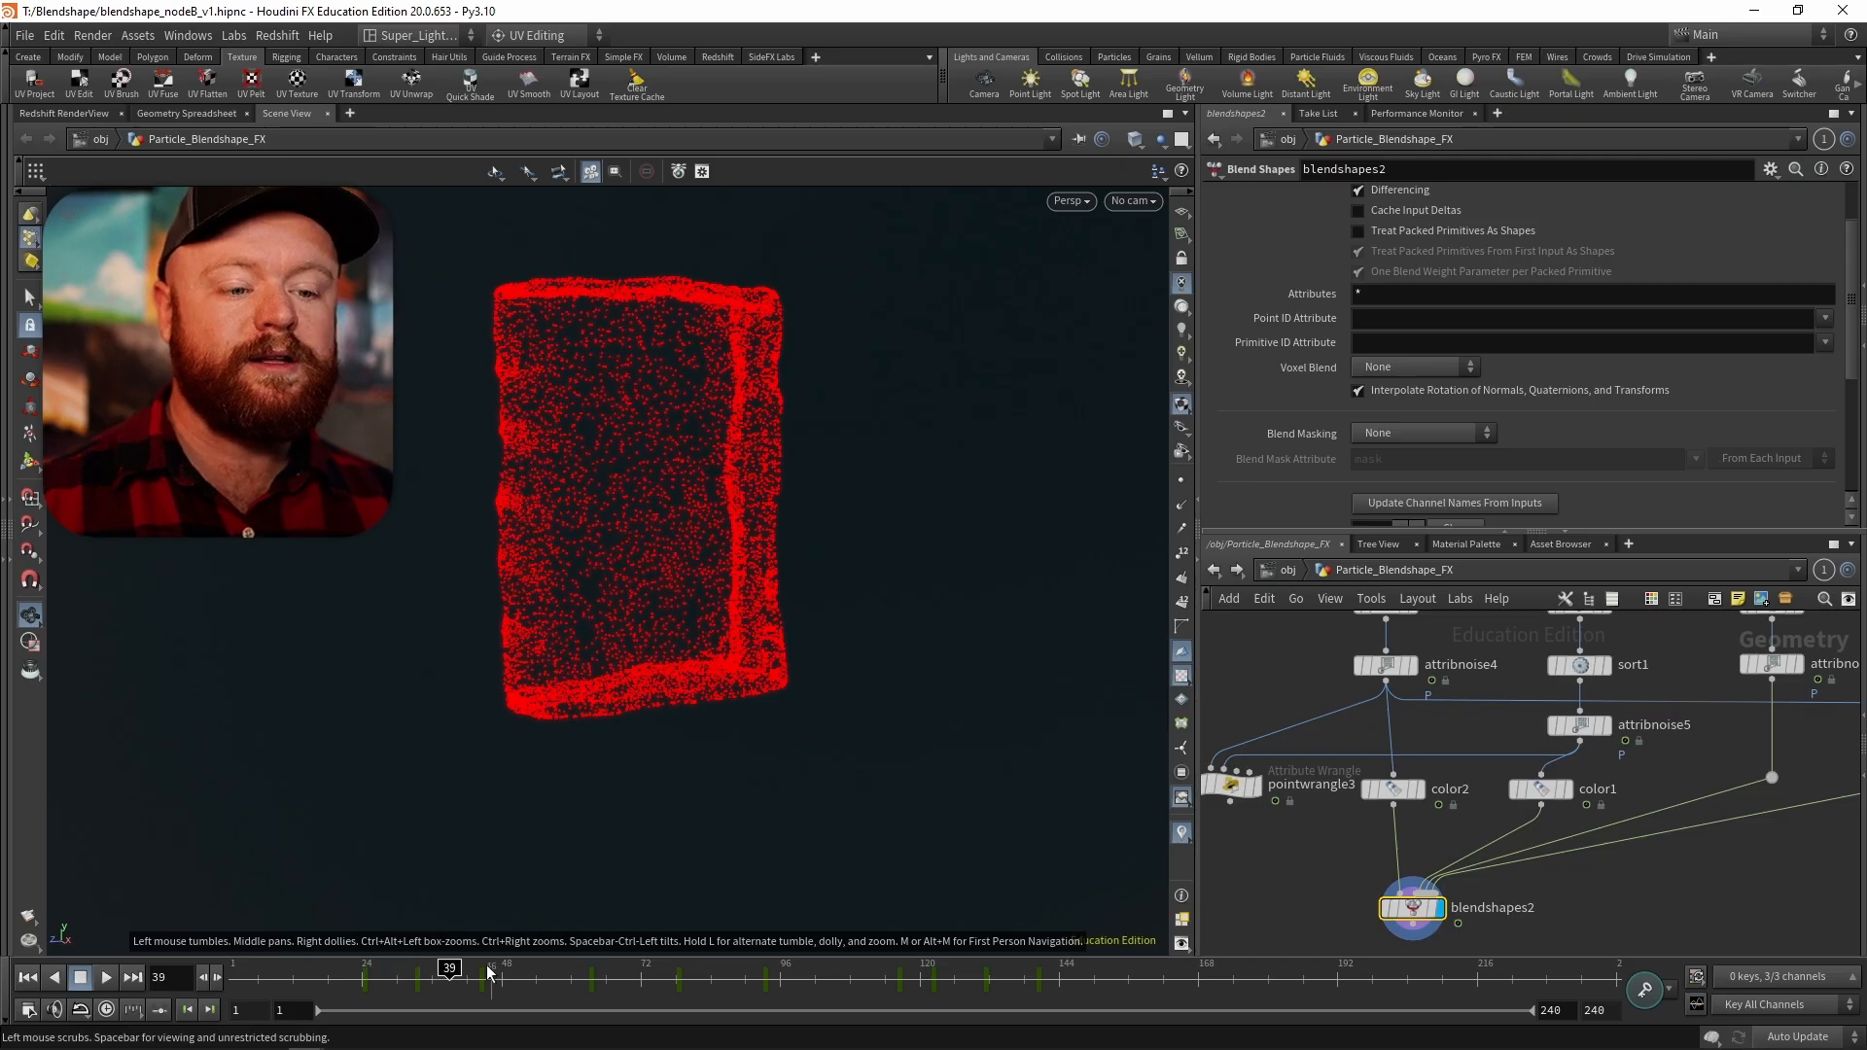
drag(489, 972, 438, 972)
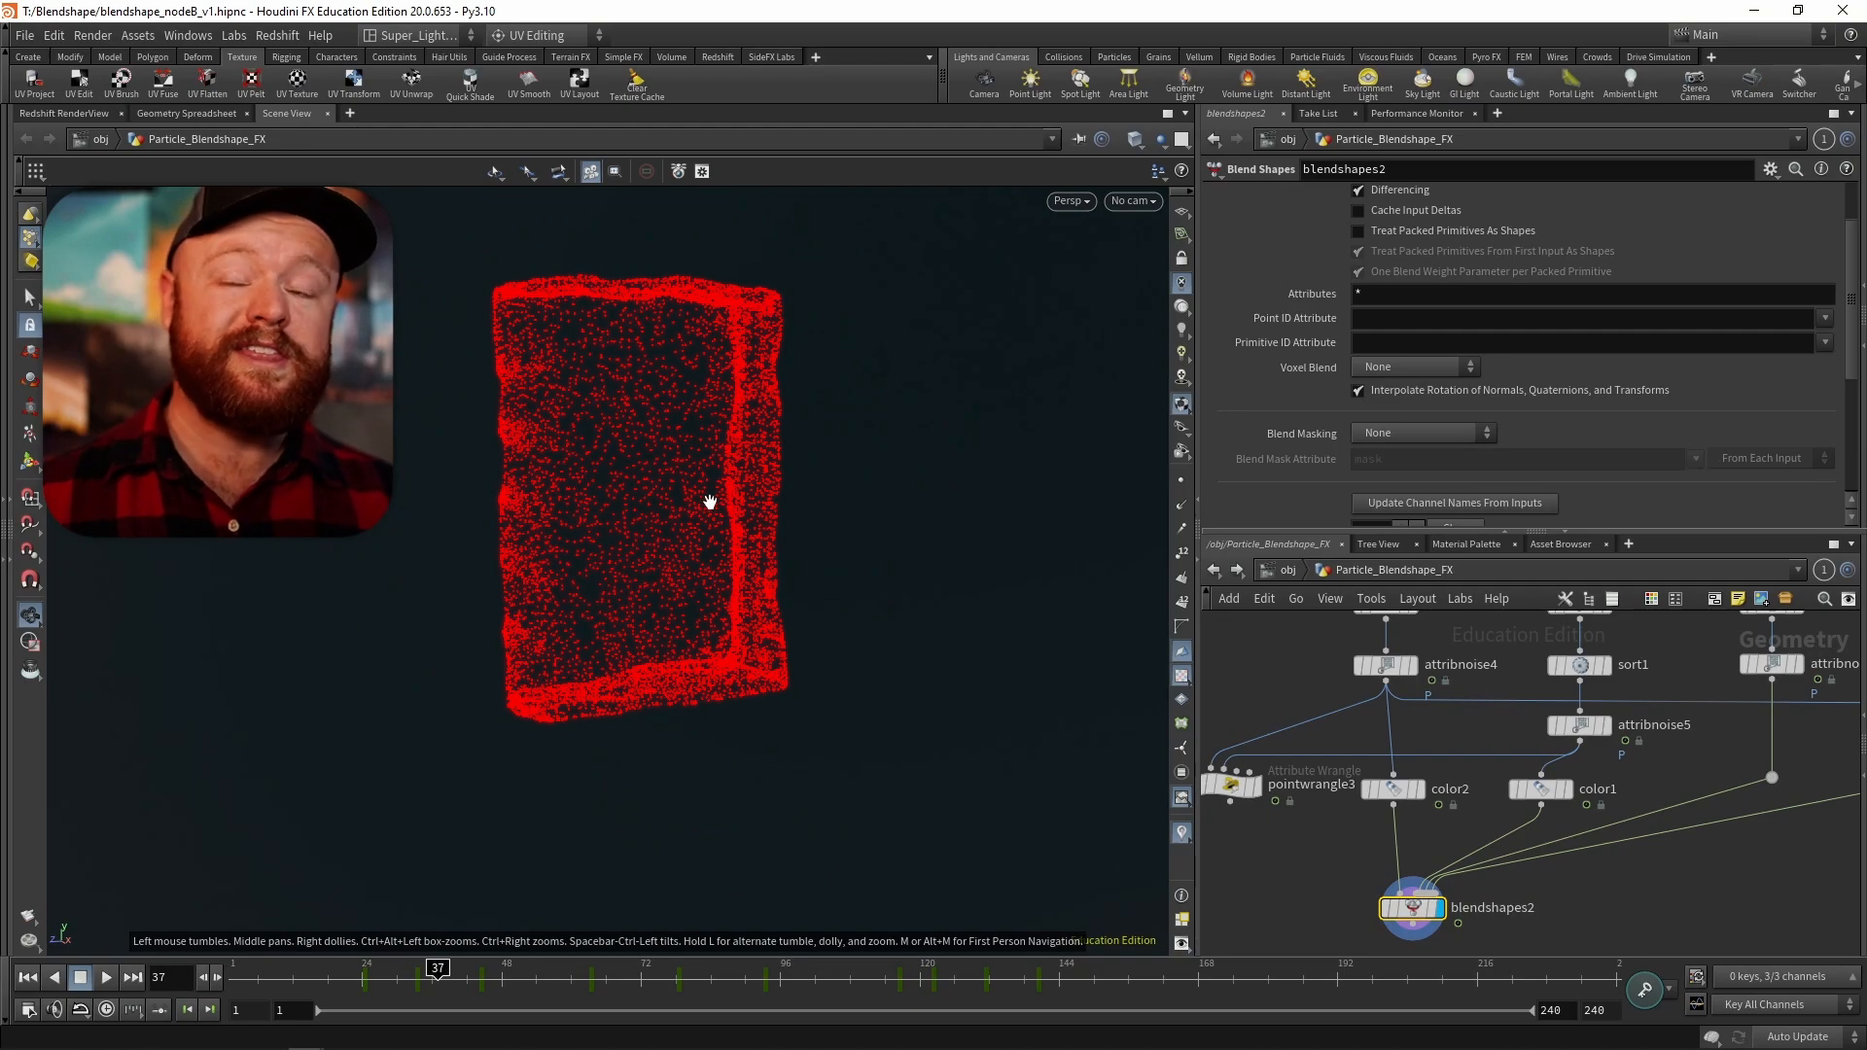
middle_drag(704, 525, 950, 613)
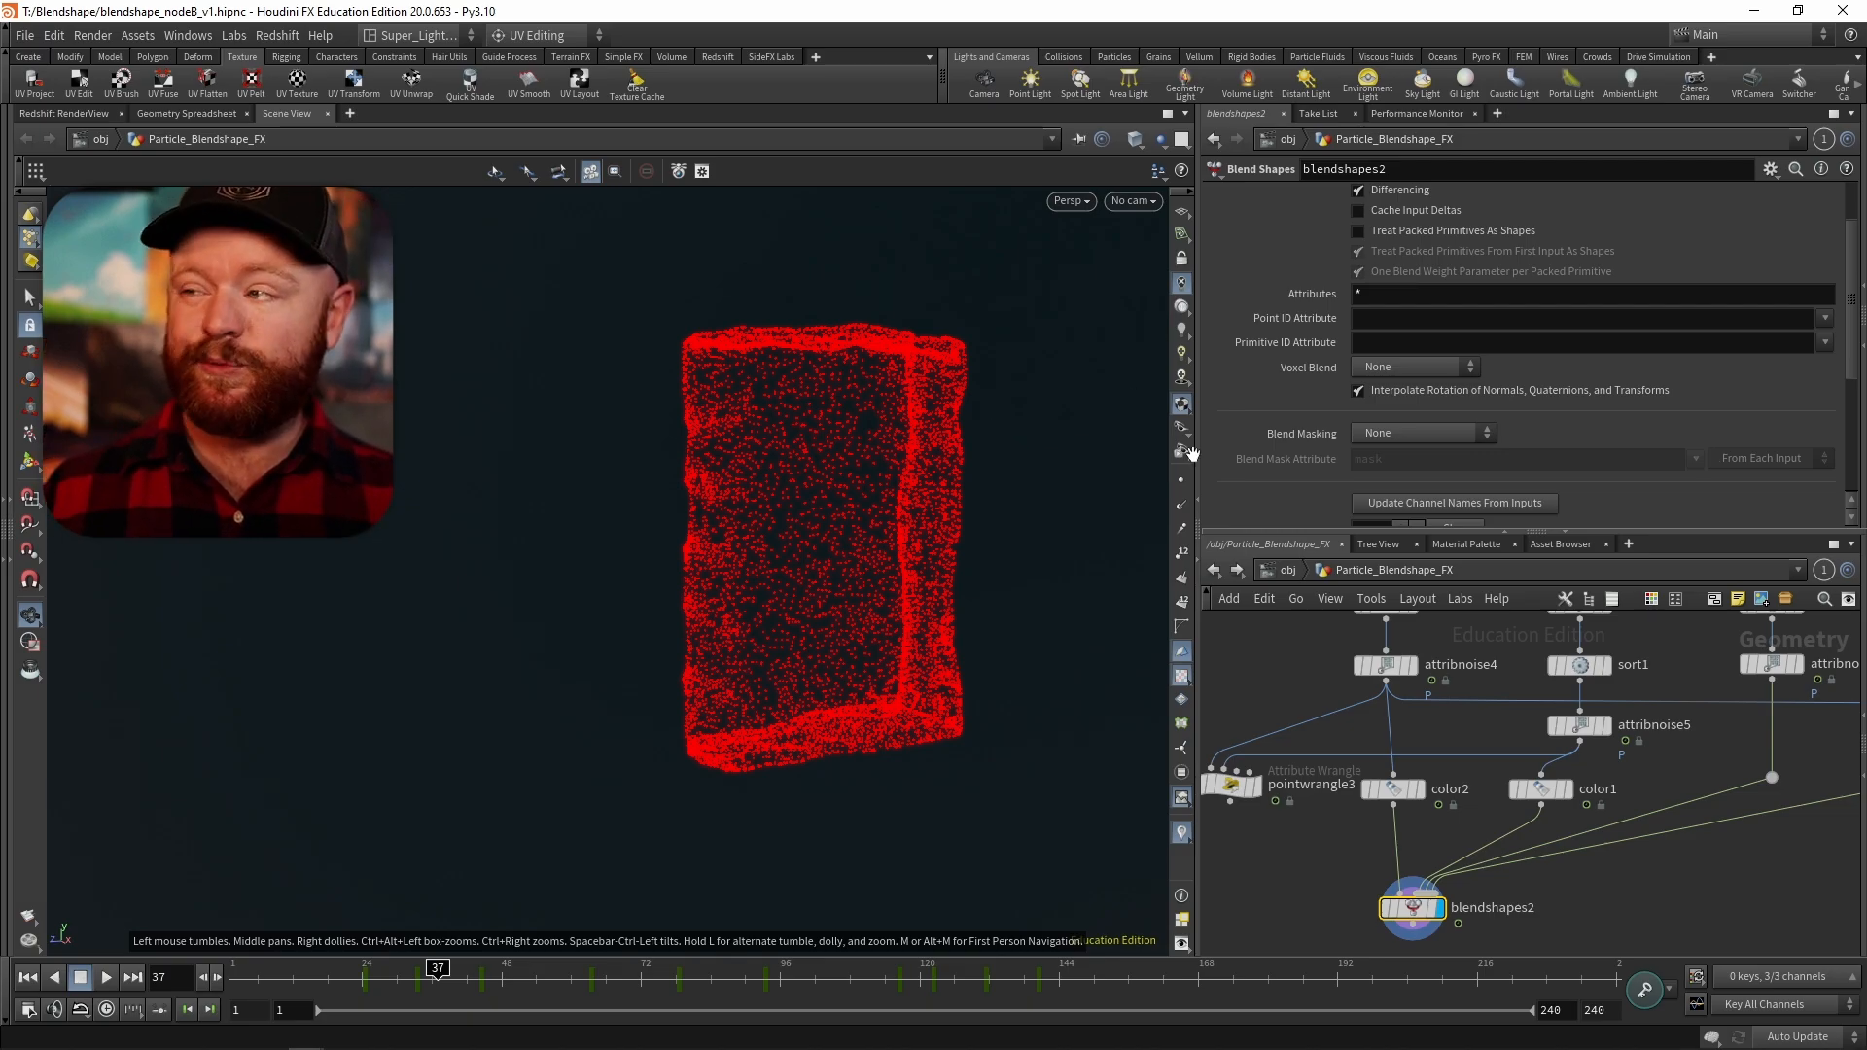
- Delete the green Color node color2 and scrub the timeline to frame 31 with blendshapes2 displayed
click(1393, 789)
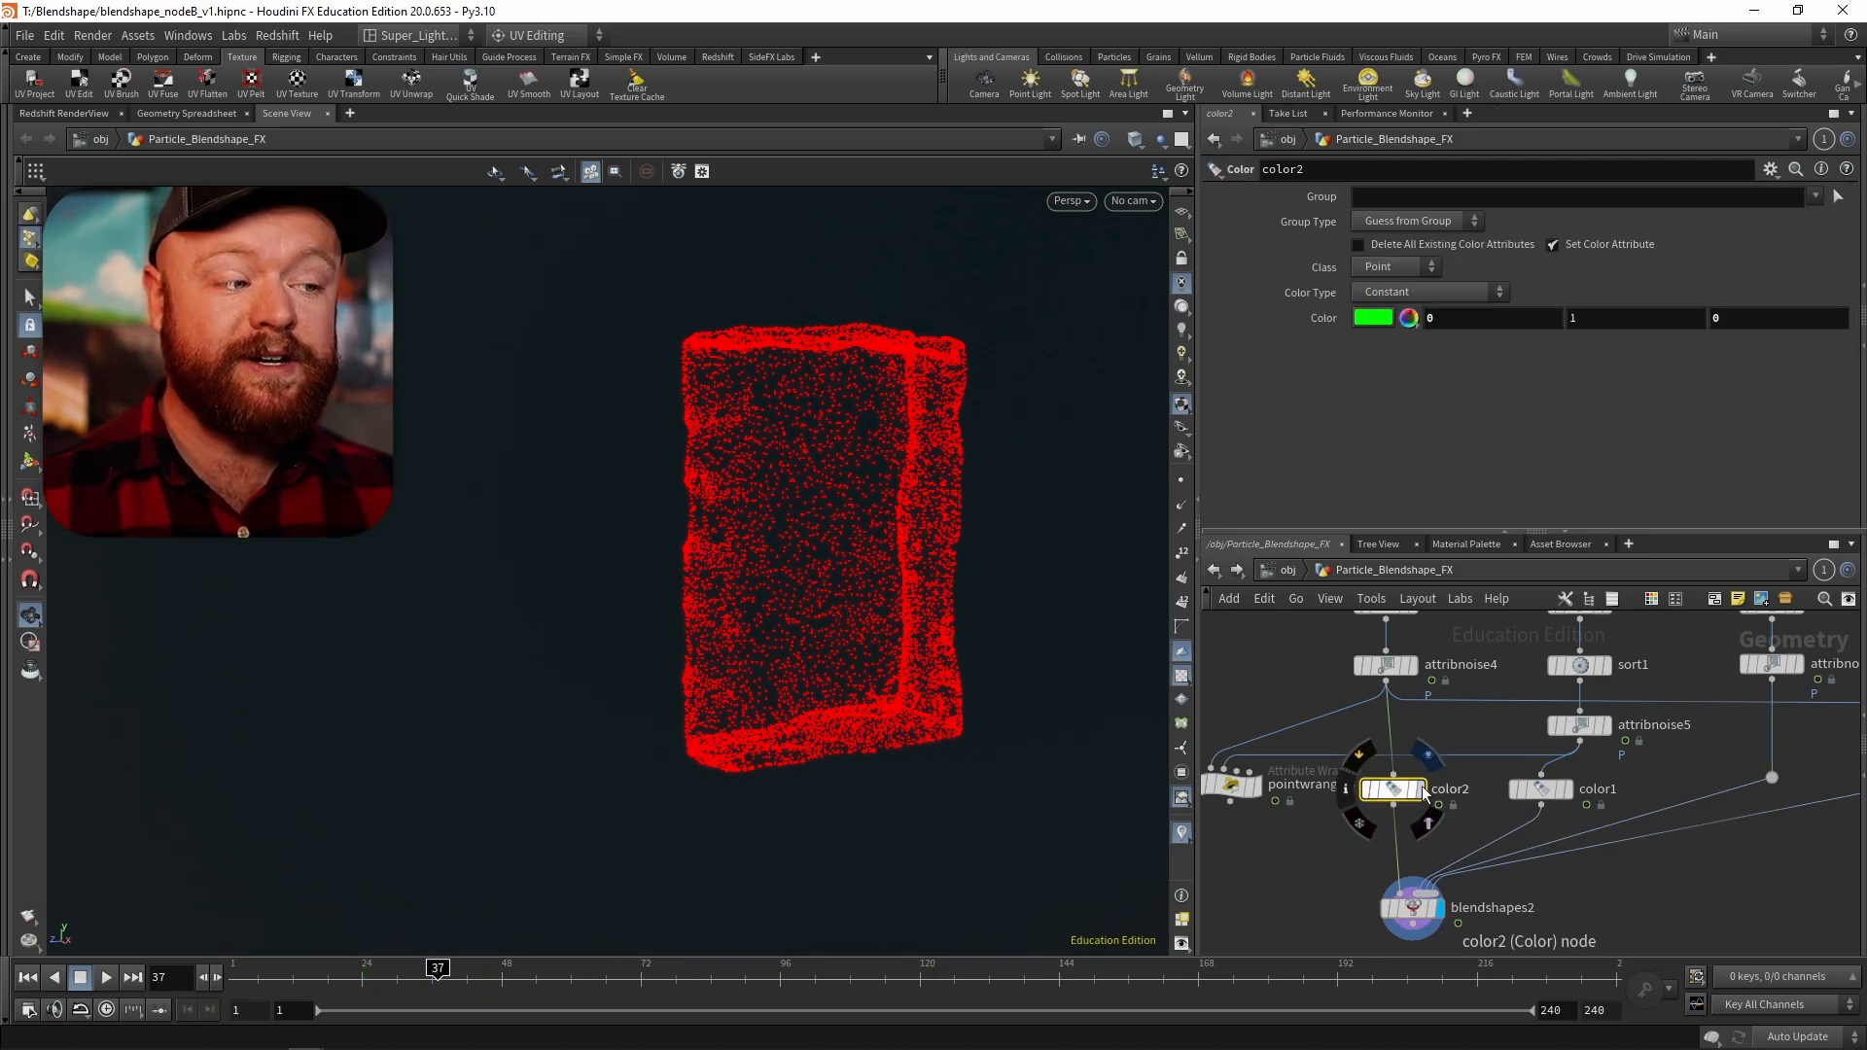
key(Delete)
drag(255, 970, 402, 969)
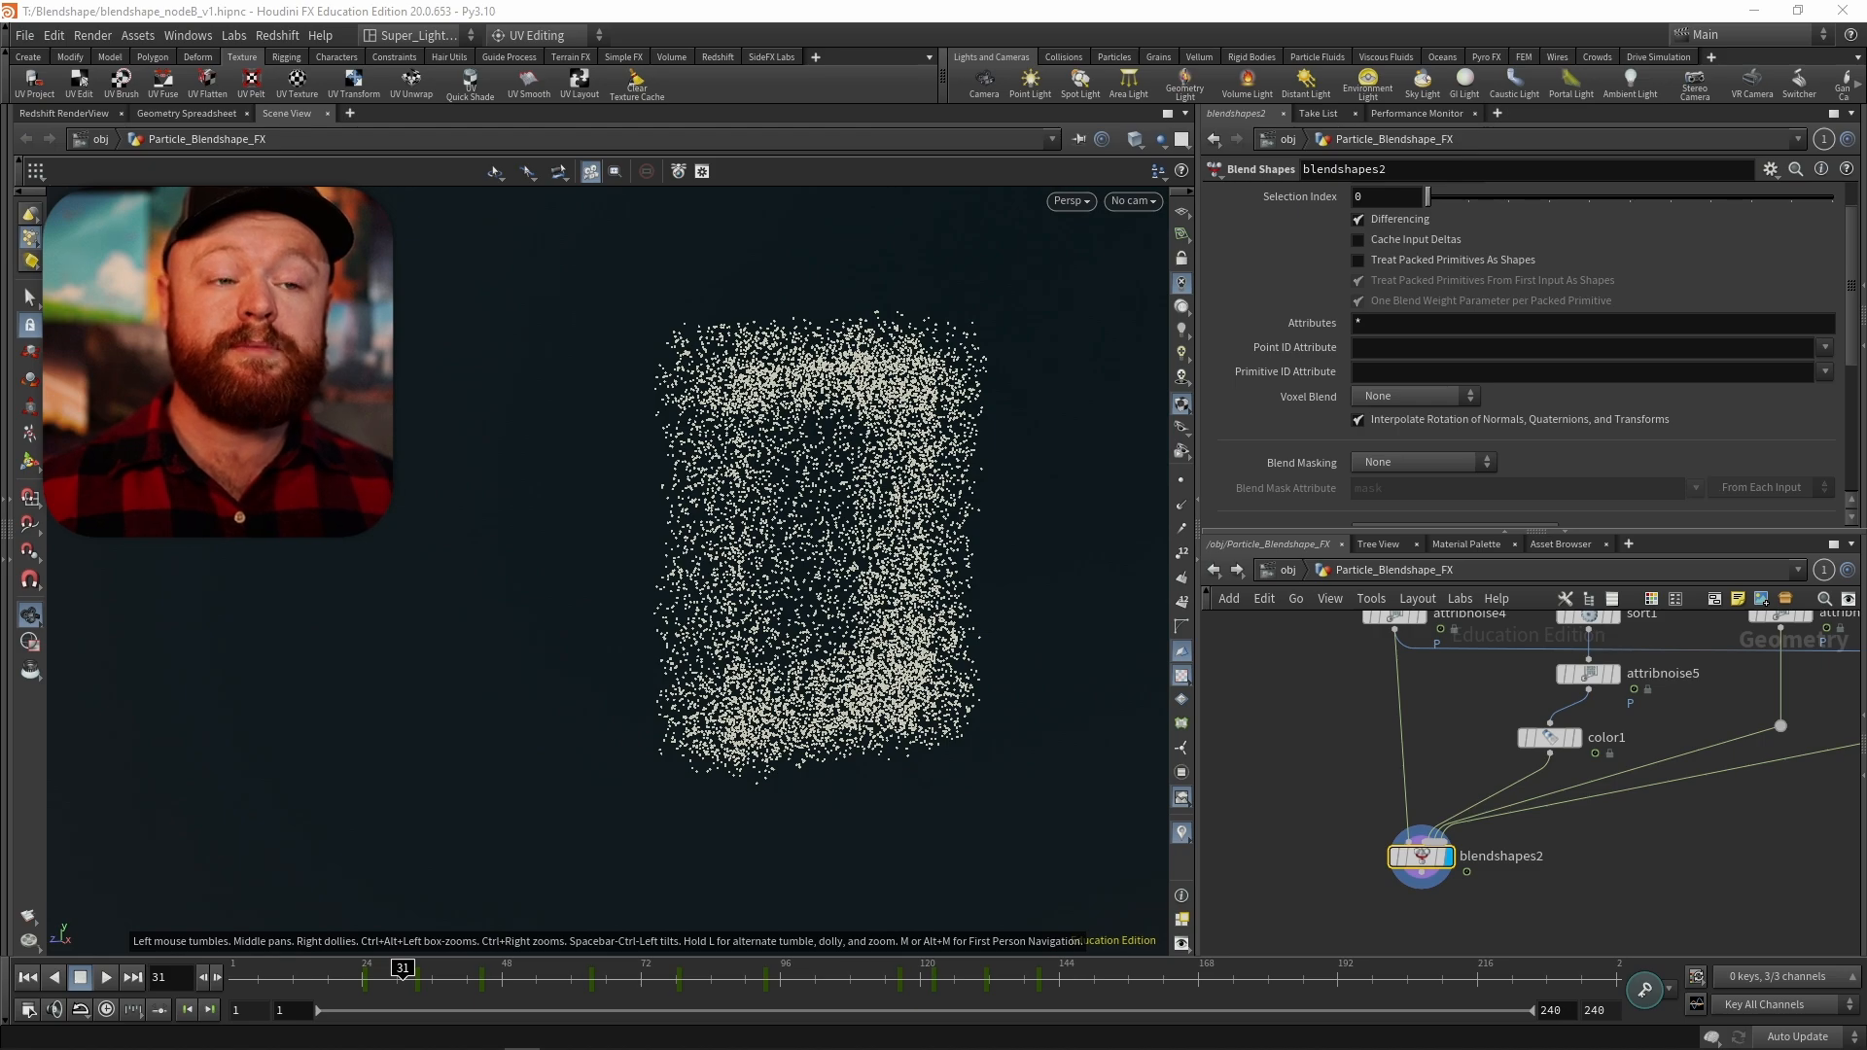
- Show the point numbers of the blended shape, check the attribnoise4, color1 and blendshapes2 nodes, and hide the numbers again
click(1181, 554)
middle_drag(1614, 790, 1467, 820)
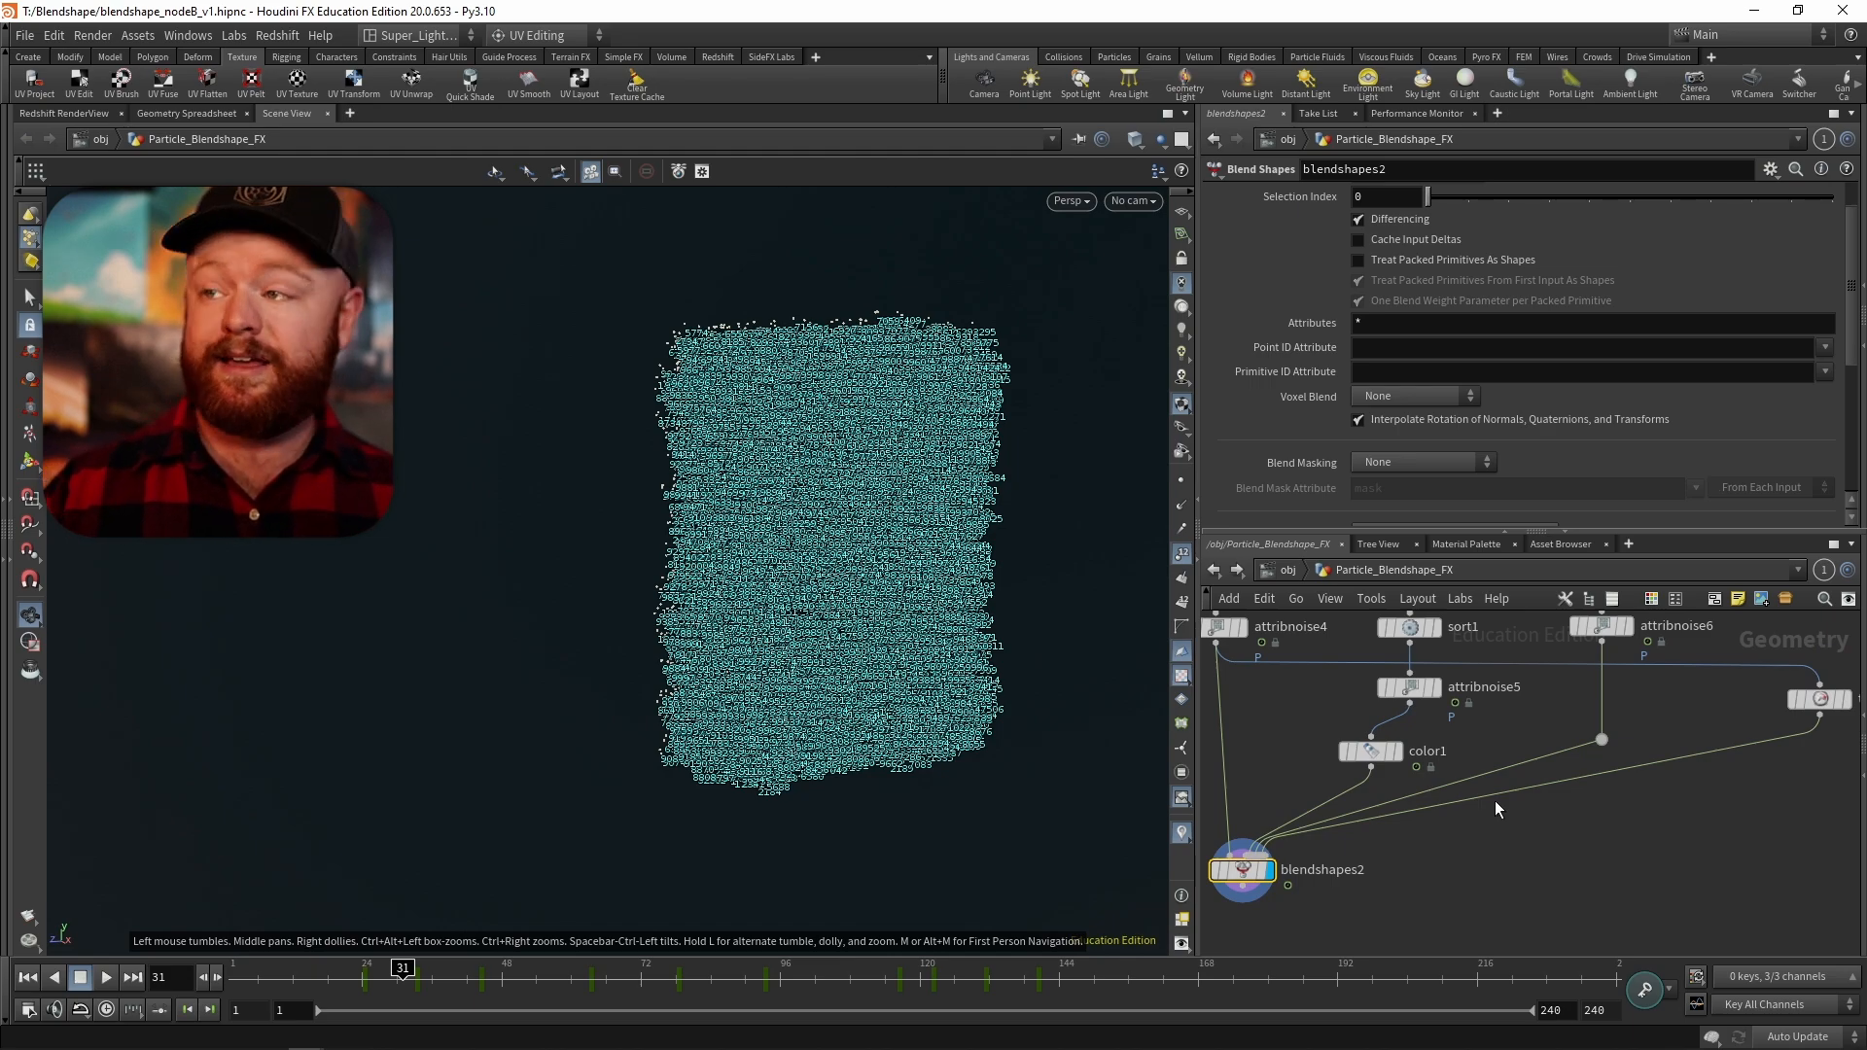
middle_drag(1235, 713, 1340, 758)
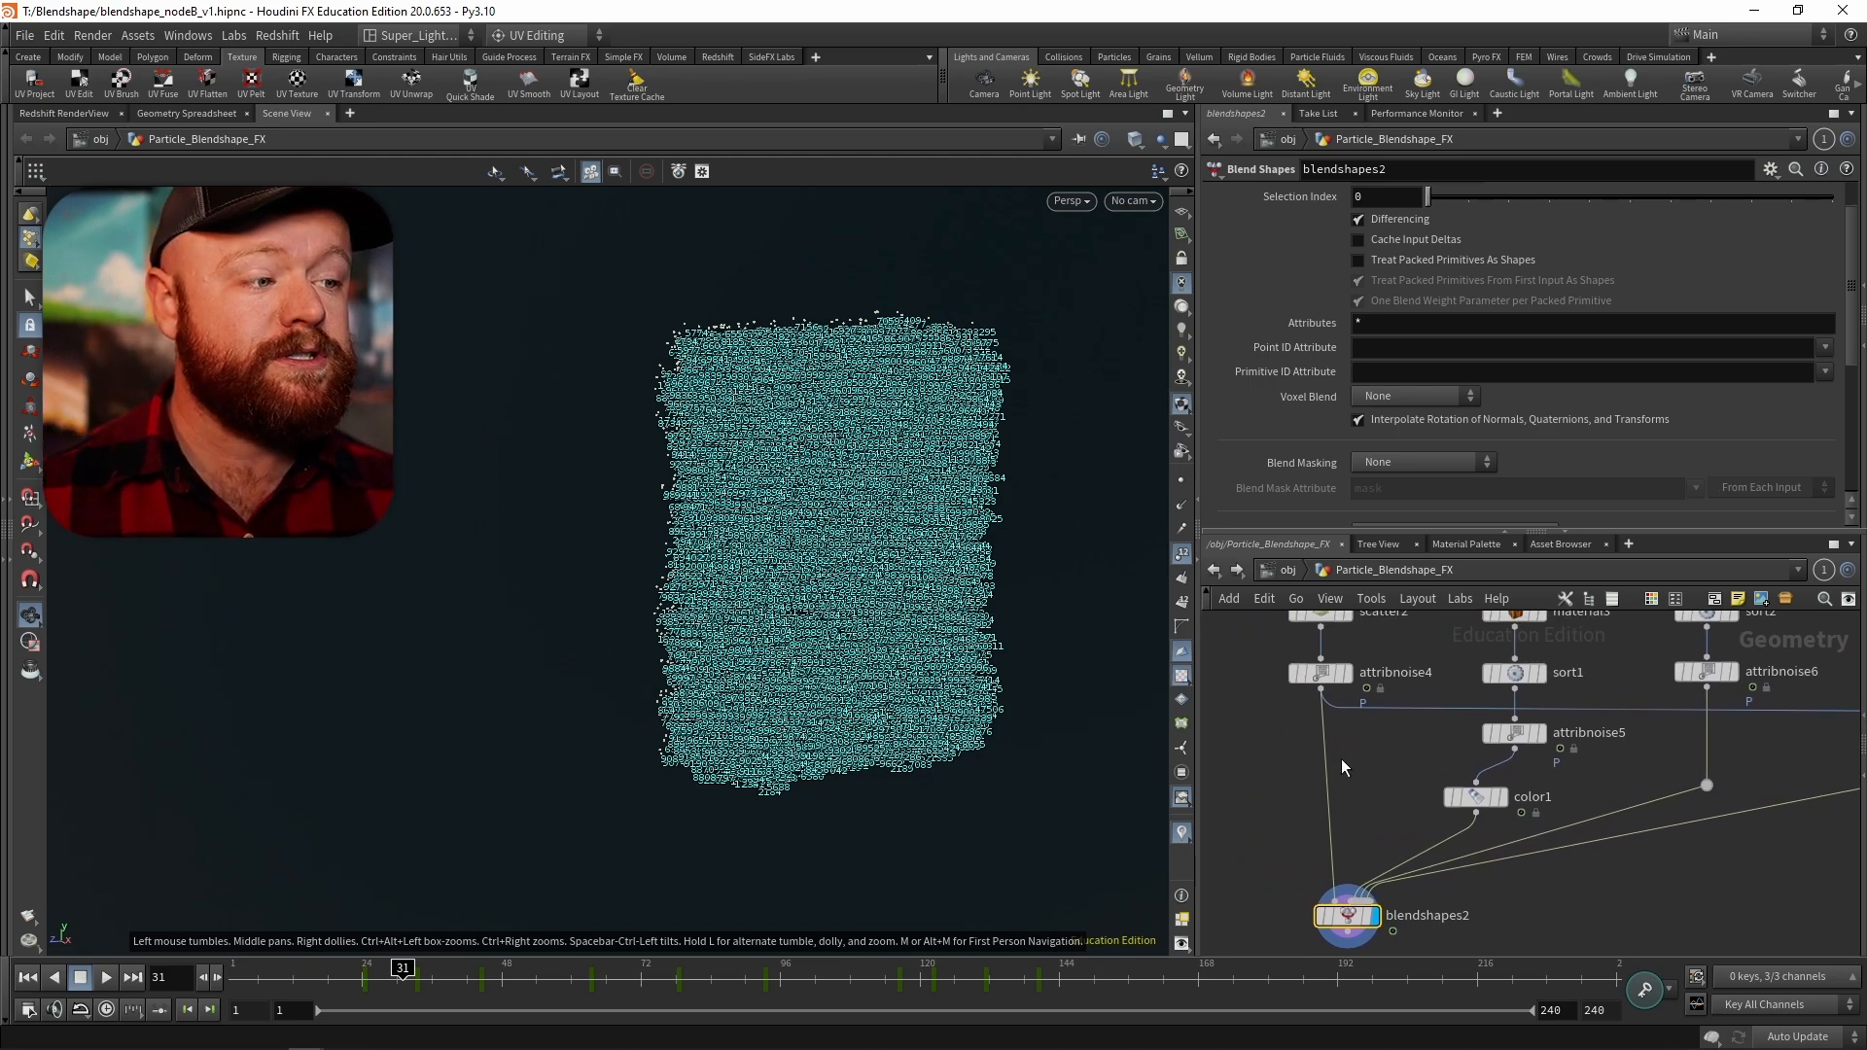
click(1324, 672)
click(1481, 799)
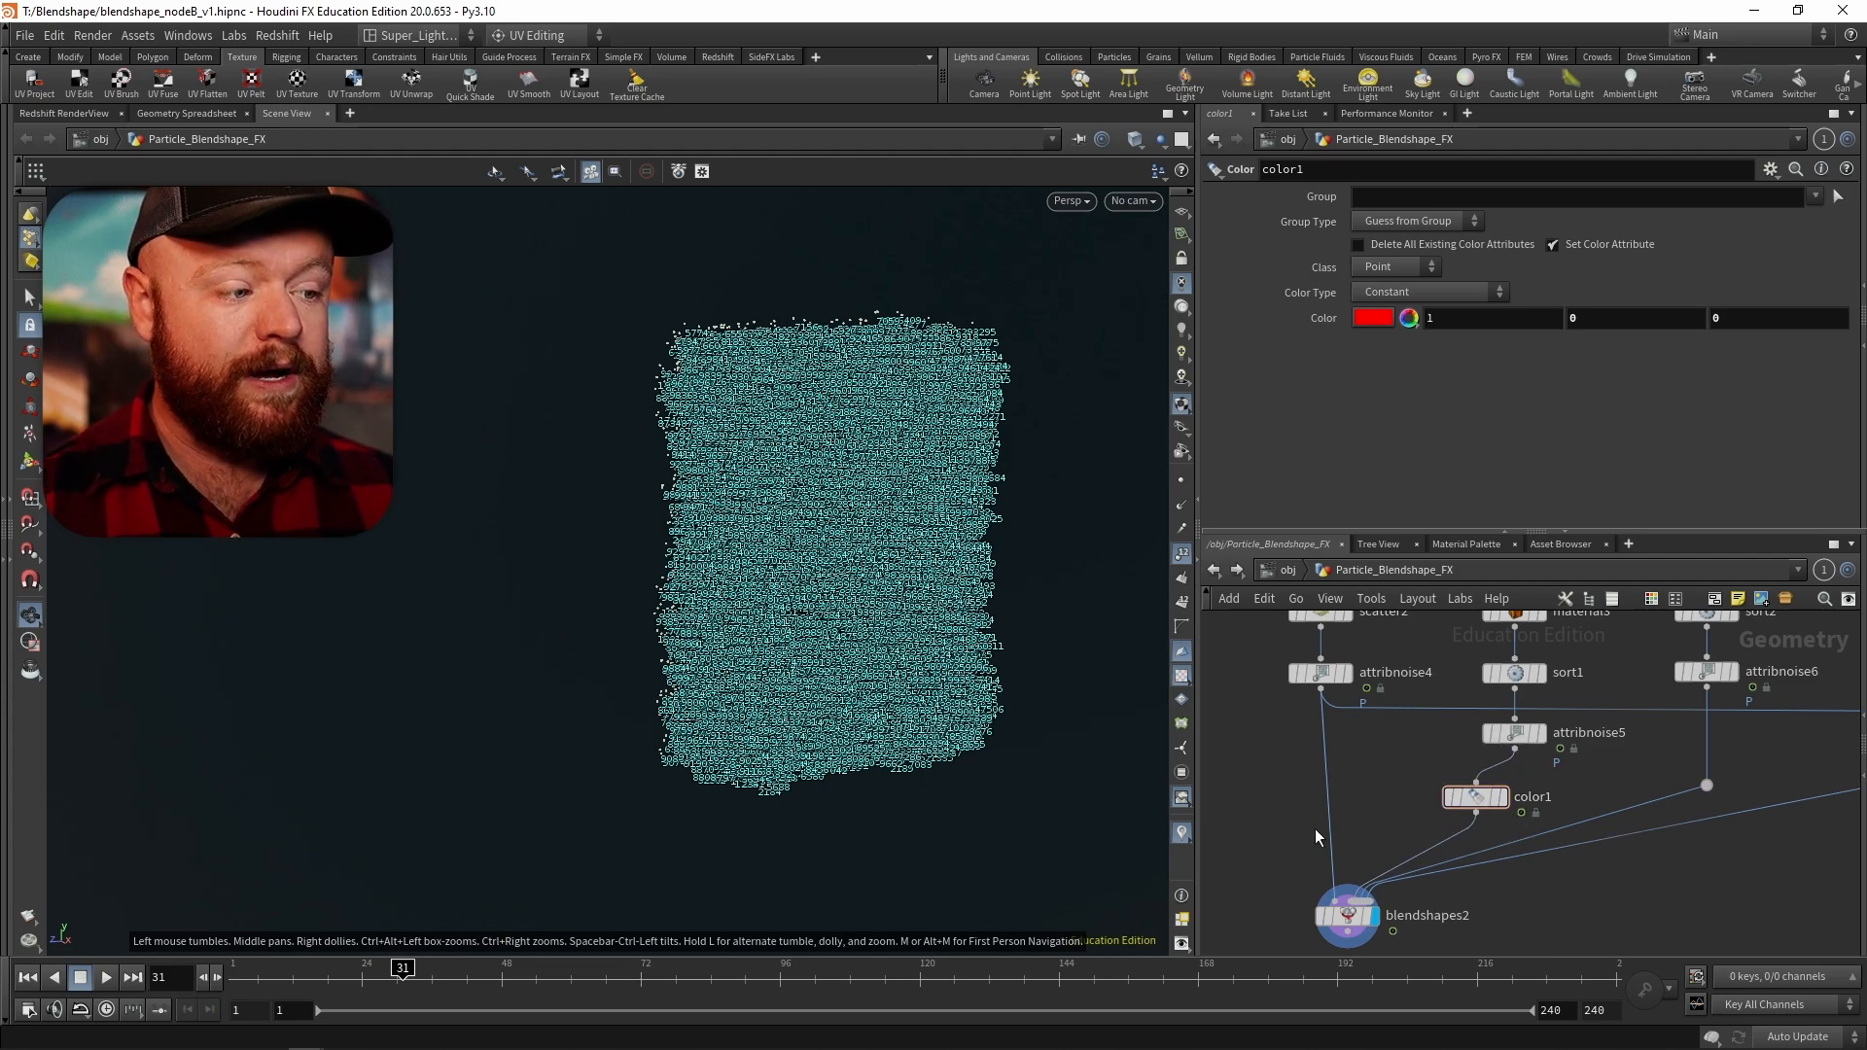
click(1346, 915)
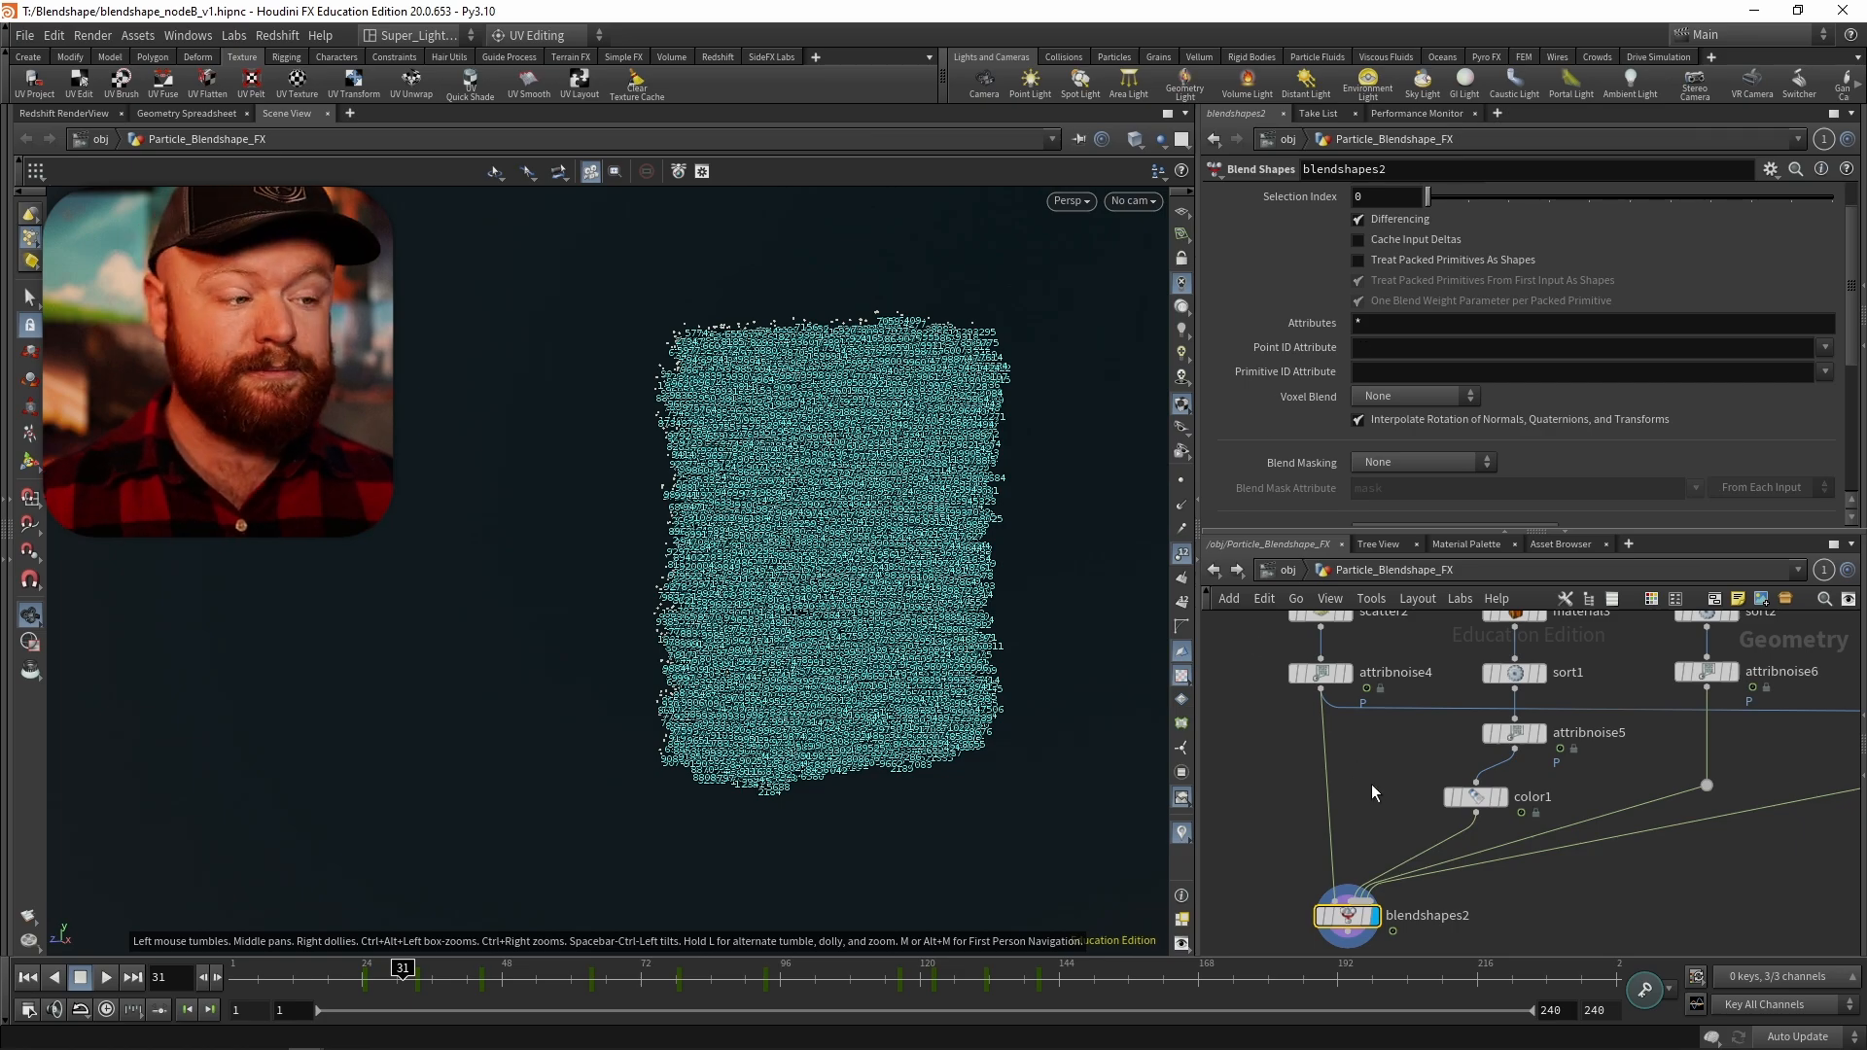
middle_drag(1400, 777, 1396, 768)
click(1396, 768)
click(1186, 550)
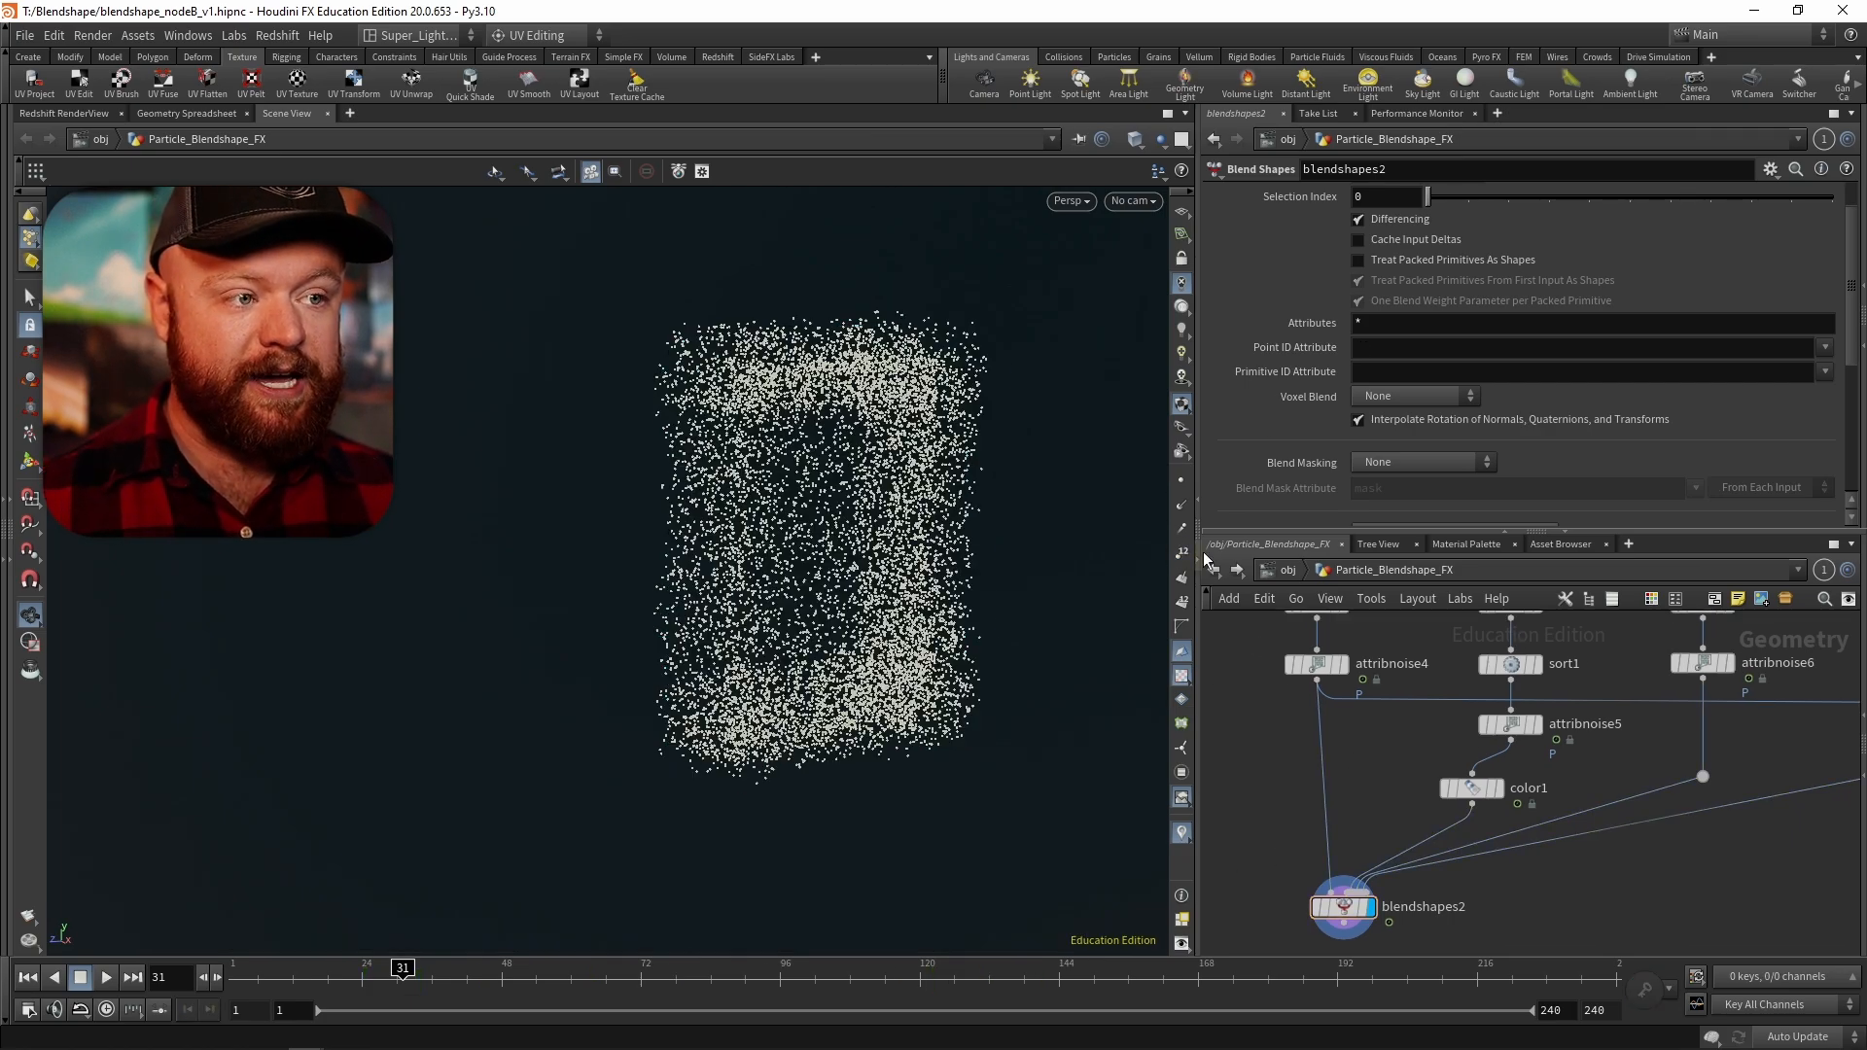
- Add an Attribute Randomize node above blendshapes2 and delete the red Color node color1
key(Tab)
text(attrib ran)
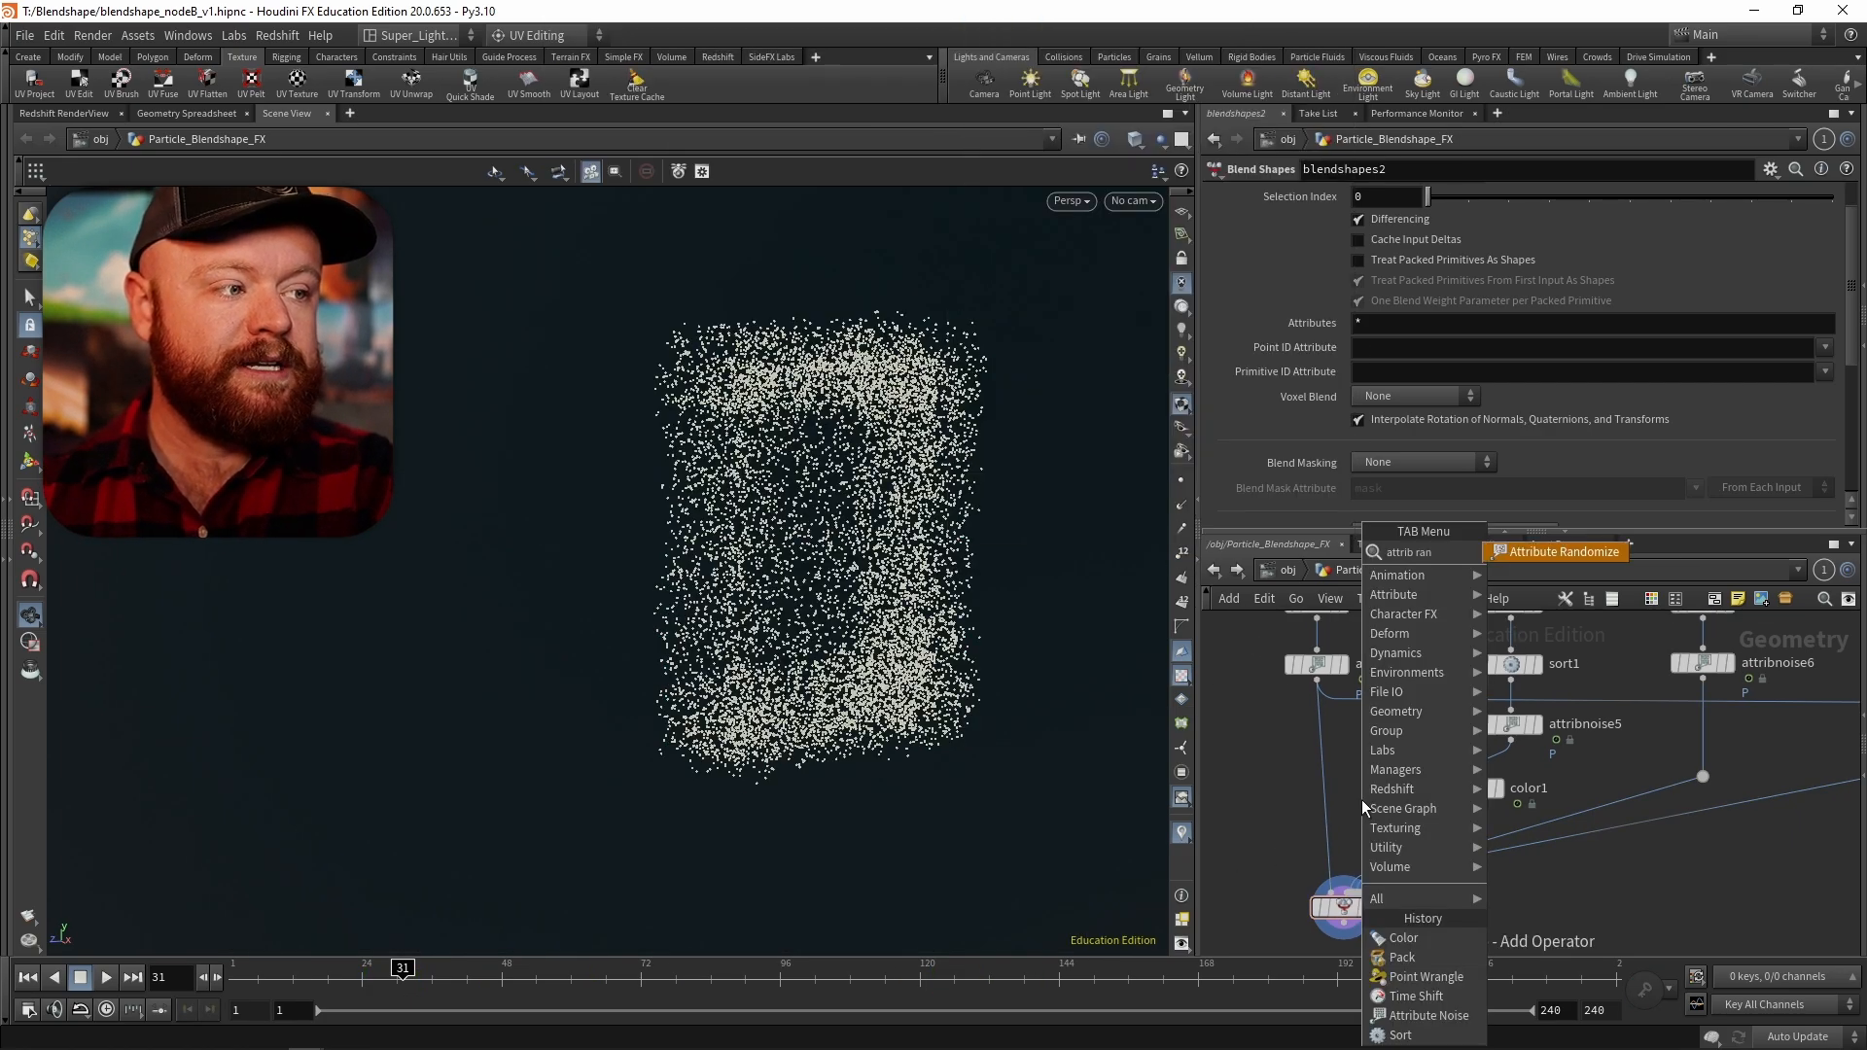
key(Return)
click(1361, 799)
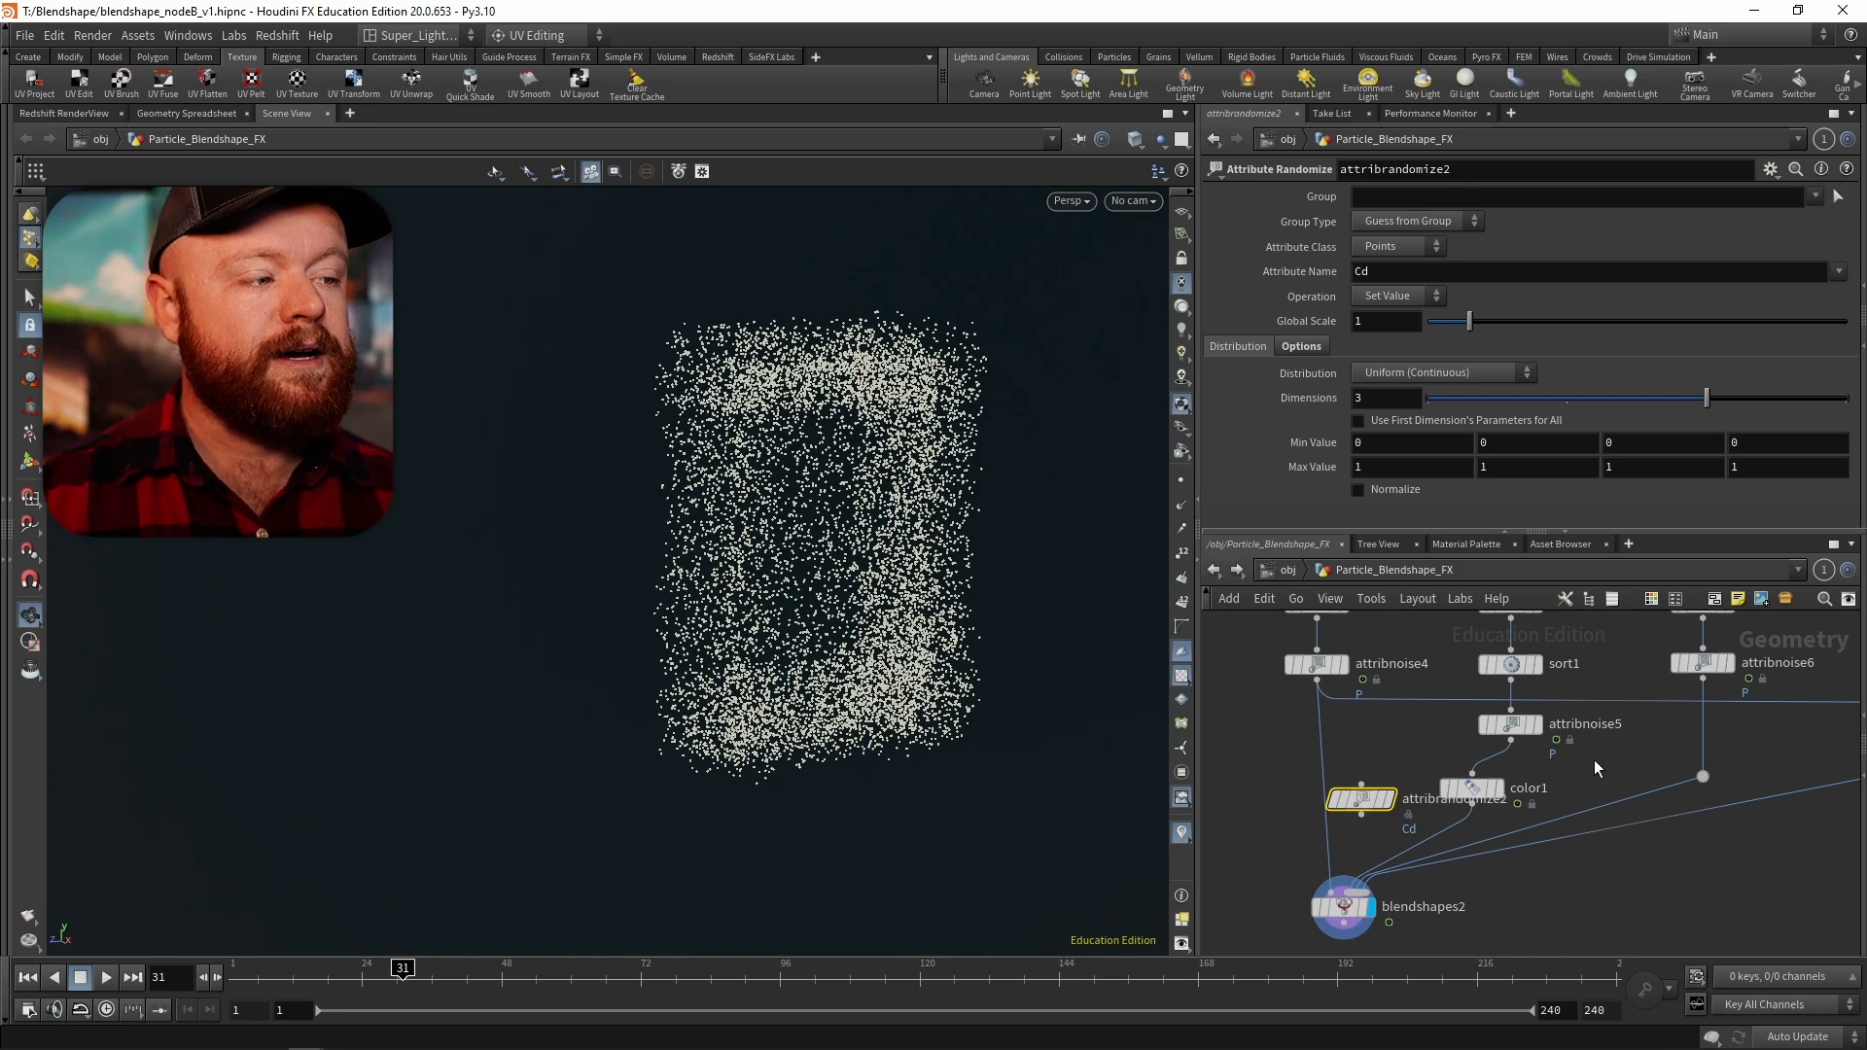
click(1481, 786)
key(Delete)
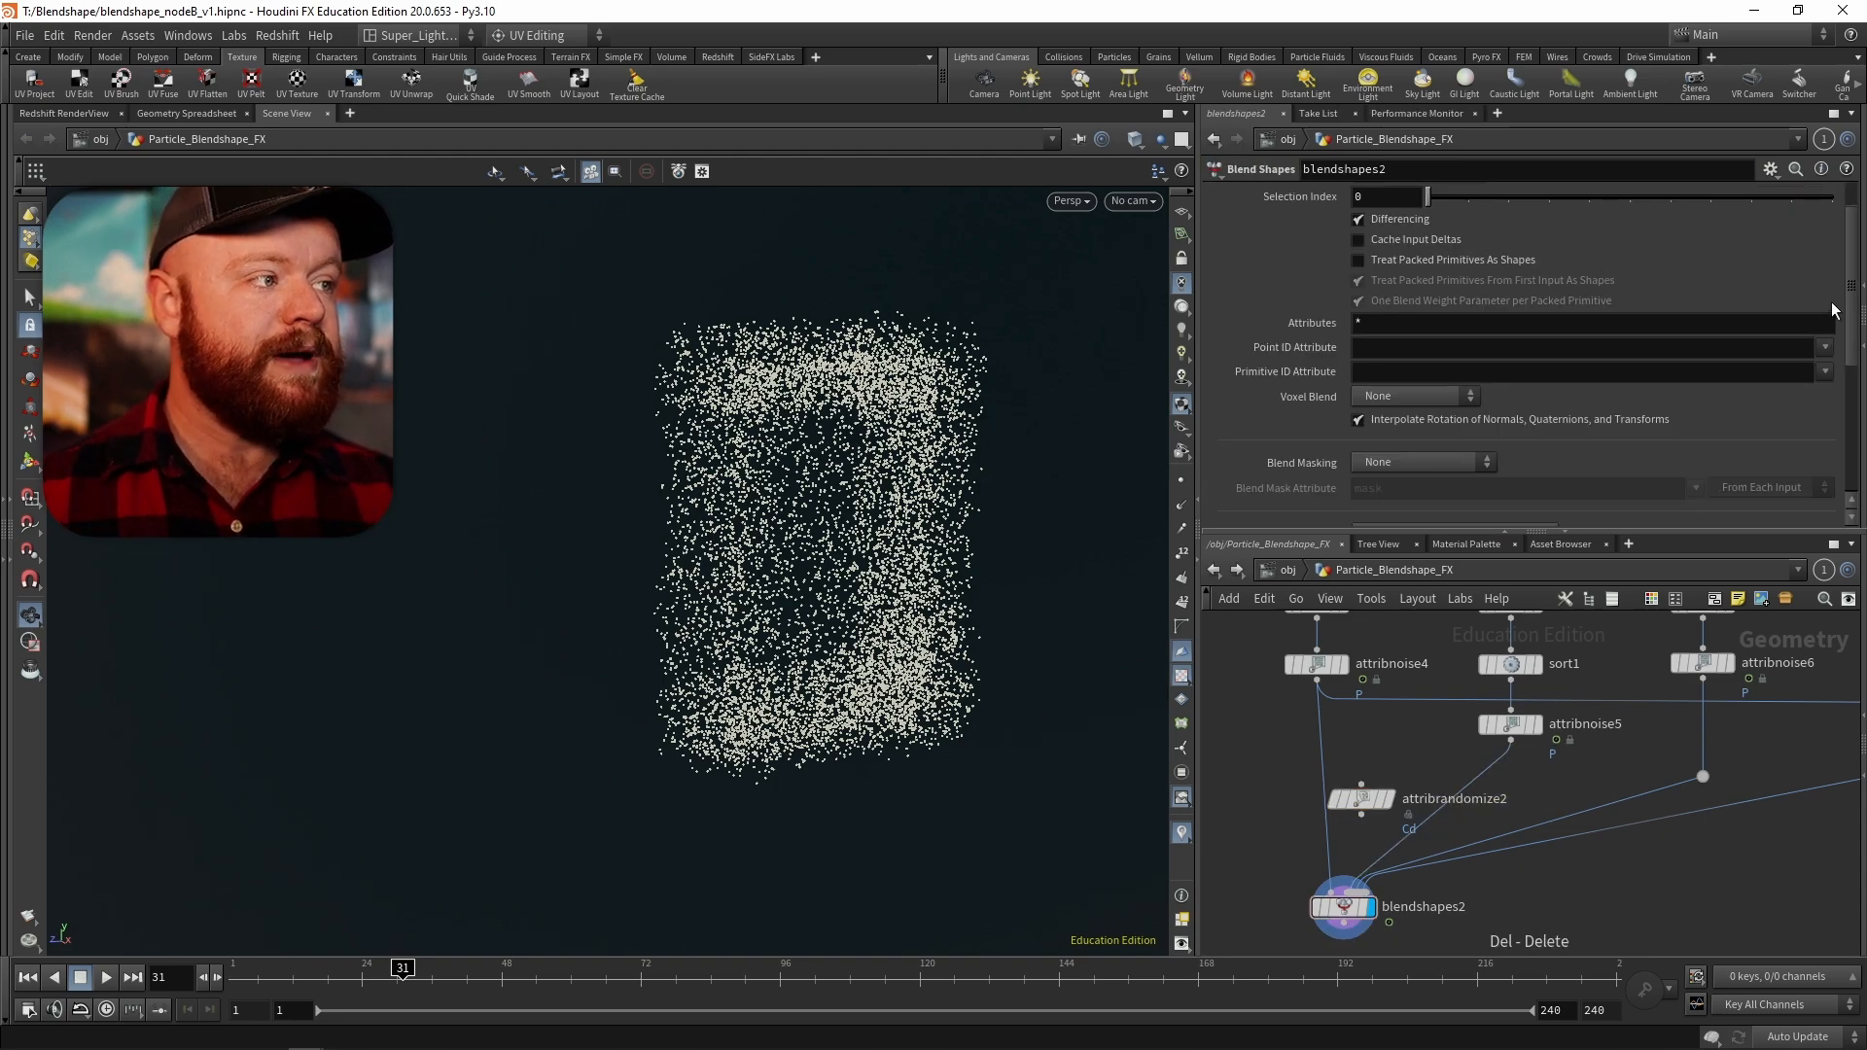
- Set the new Attribute Randomize node's attribute name to matchingPnt and its dimensions to 1
click(1361, 798)
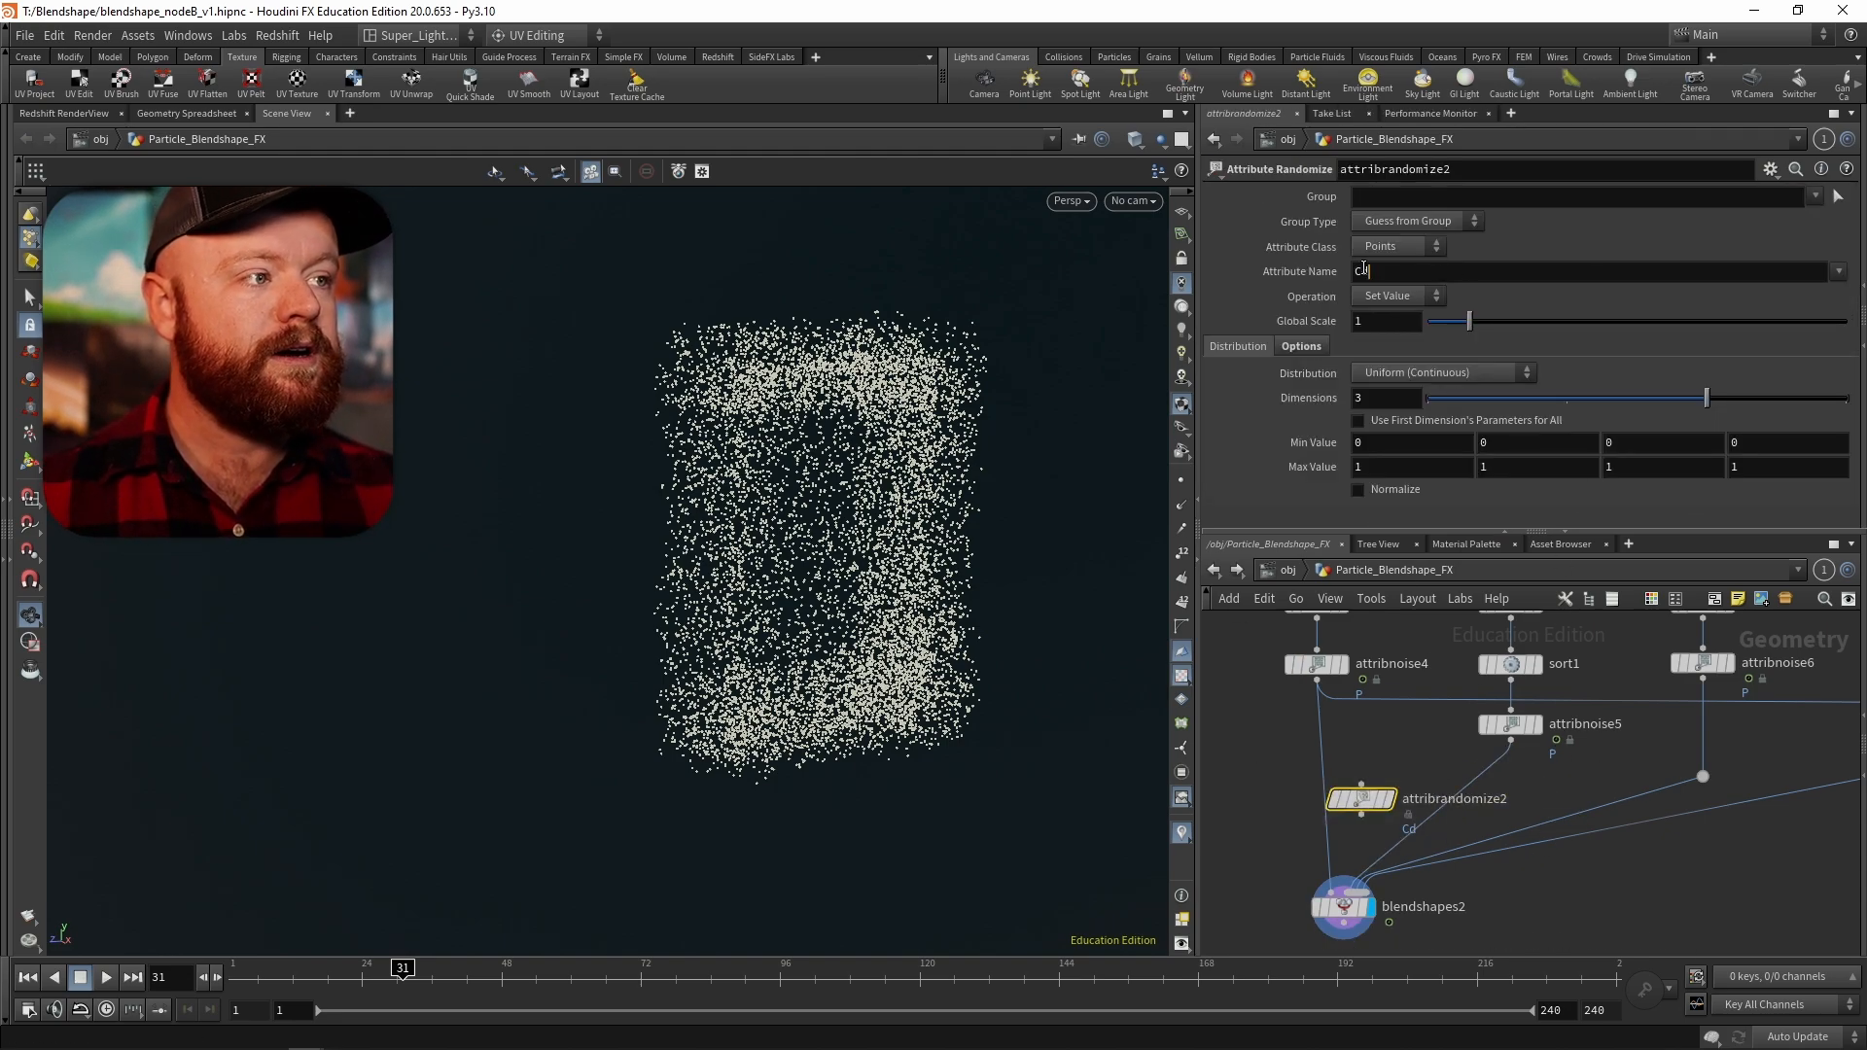
double_click(1364, 271)
key(BackSpace)
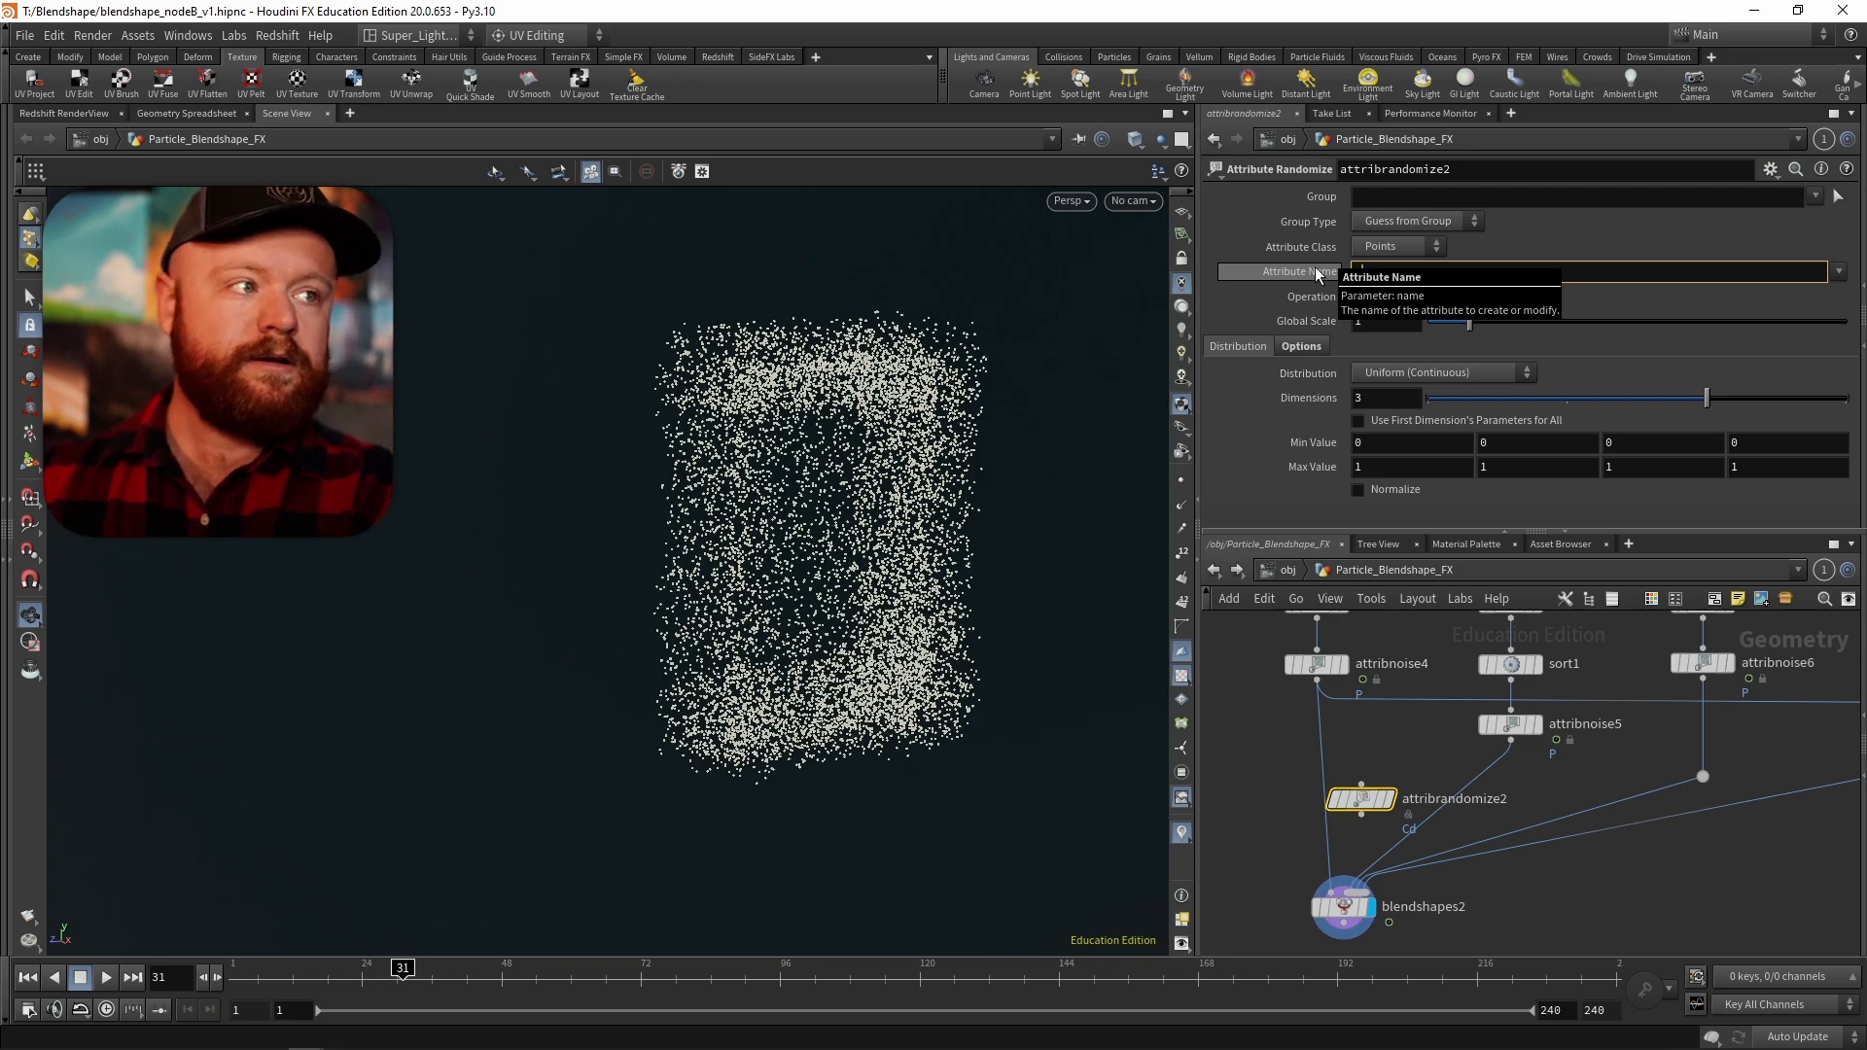
text(matchingPnt)
key(Return)
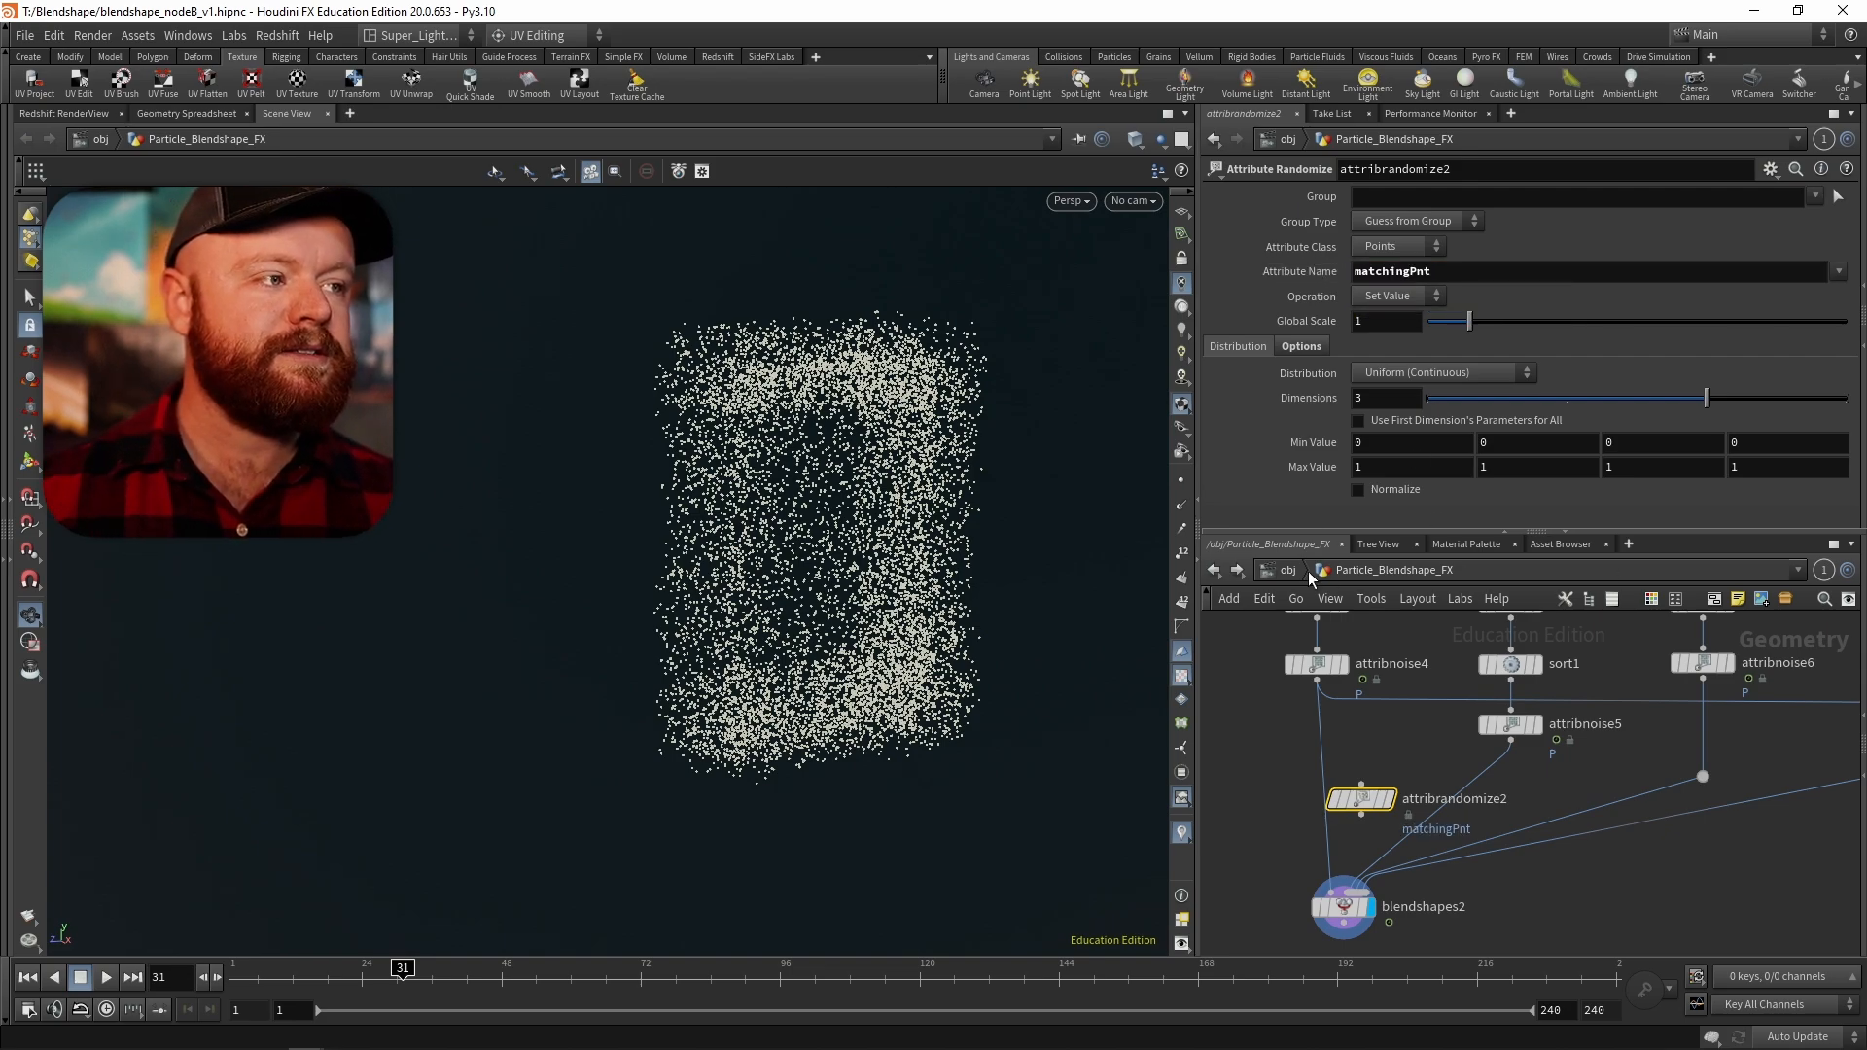
click(1436, 397)
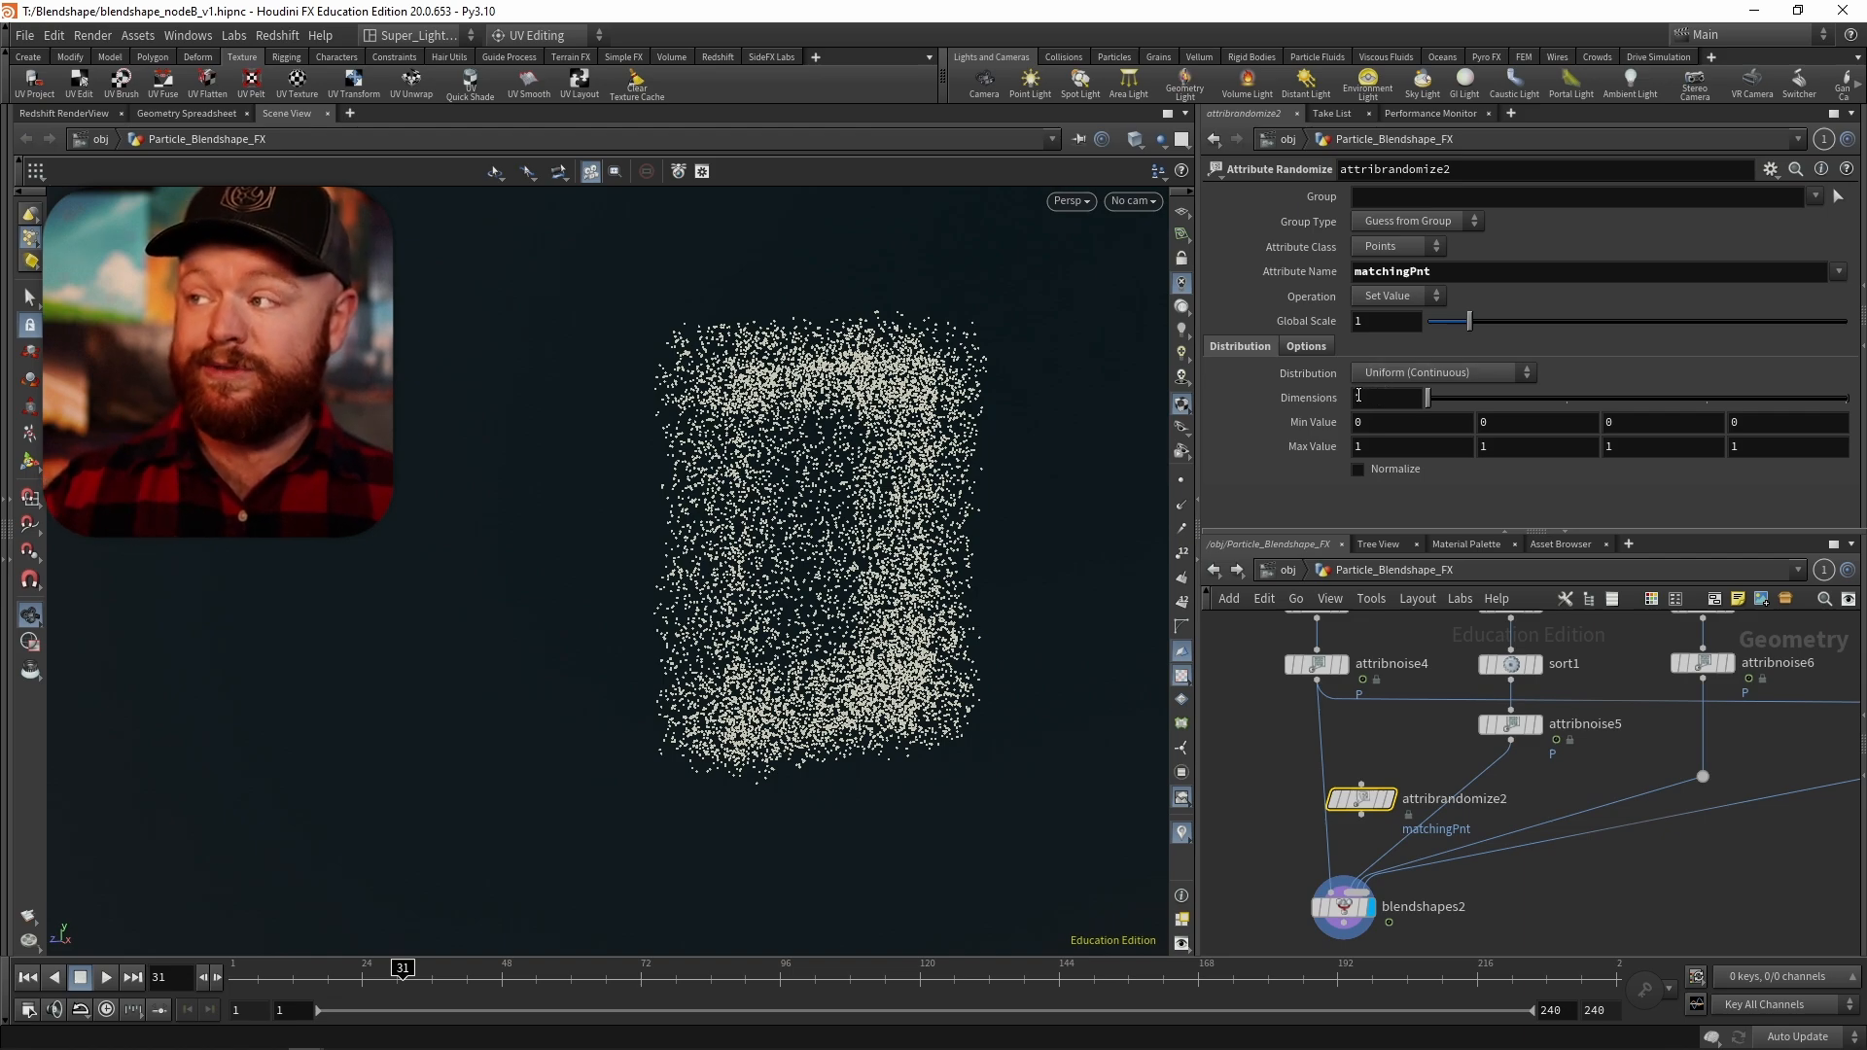
- Set the matchingPnt distribution to Uniform (Discrete) with a max value of 100
click(1431, 373)
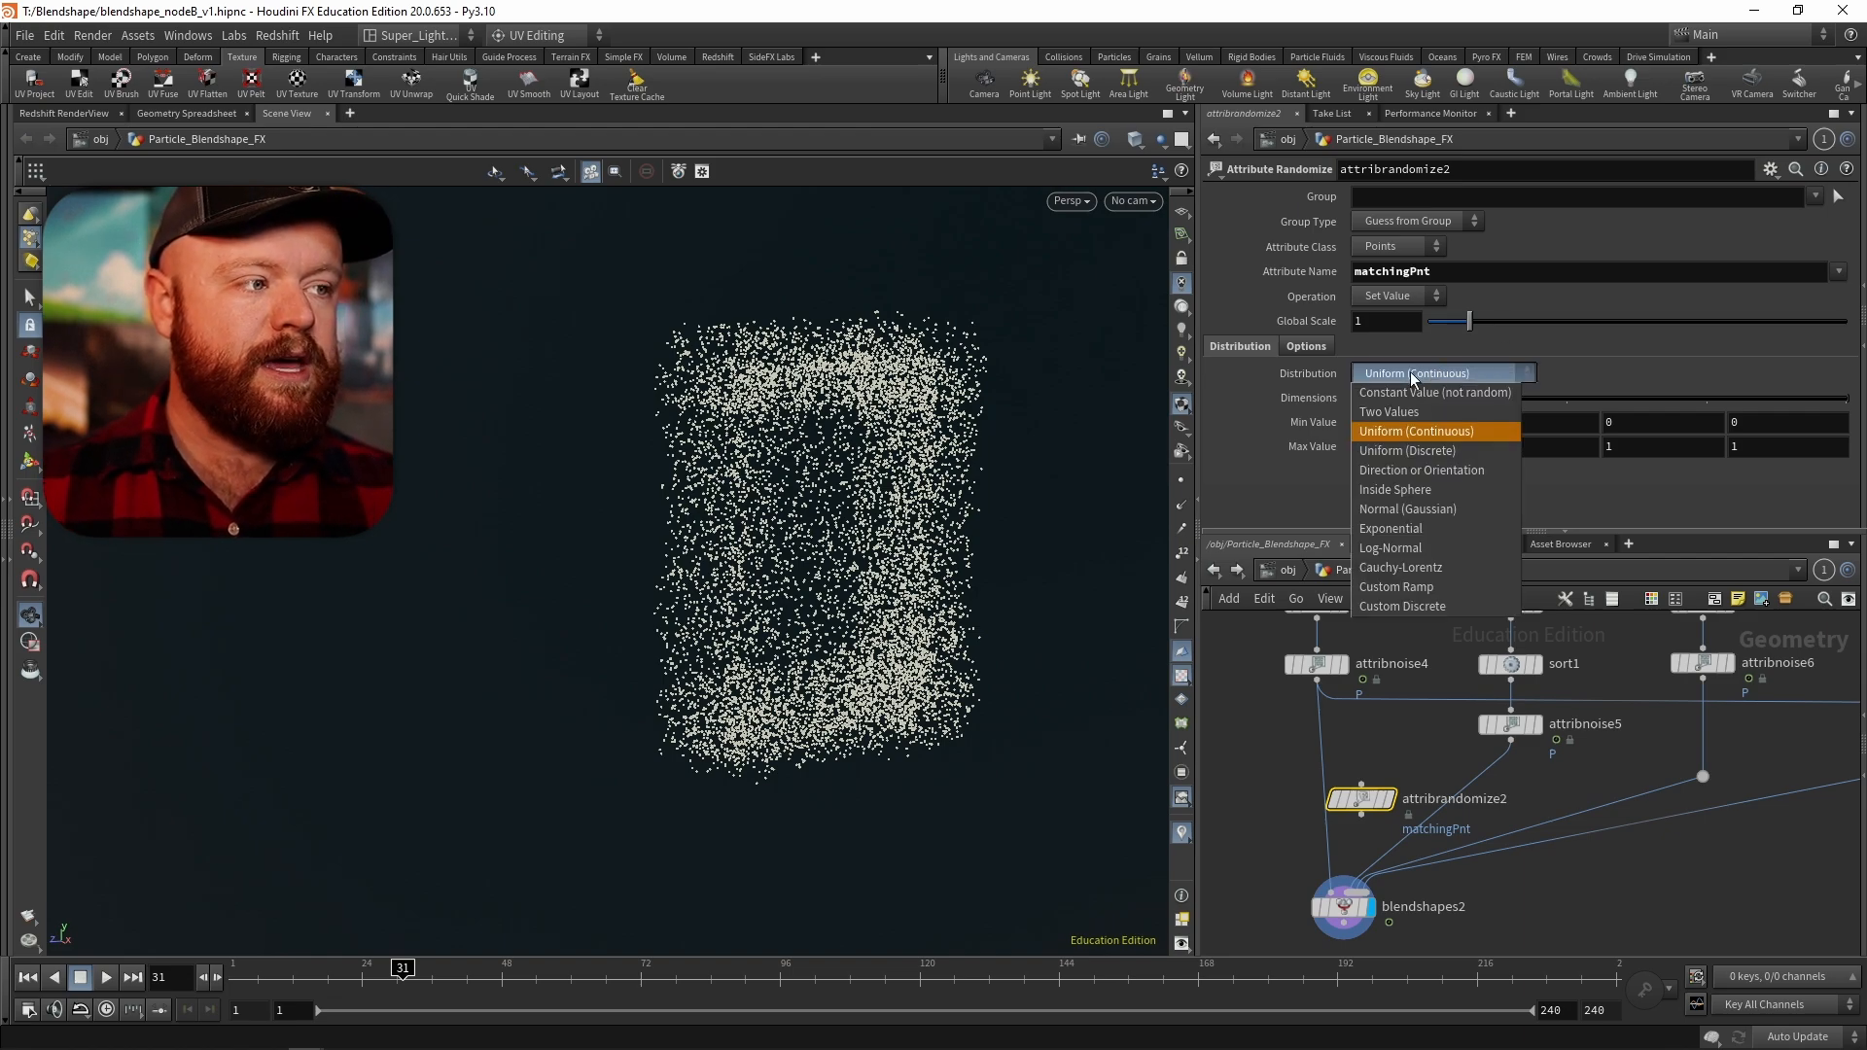
click(1460, 449)
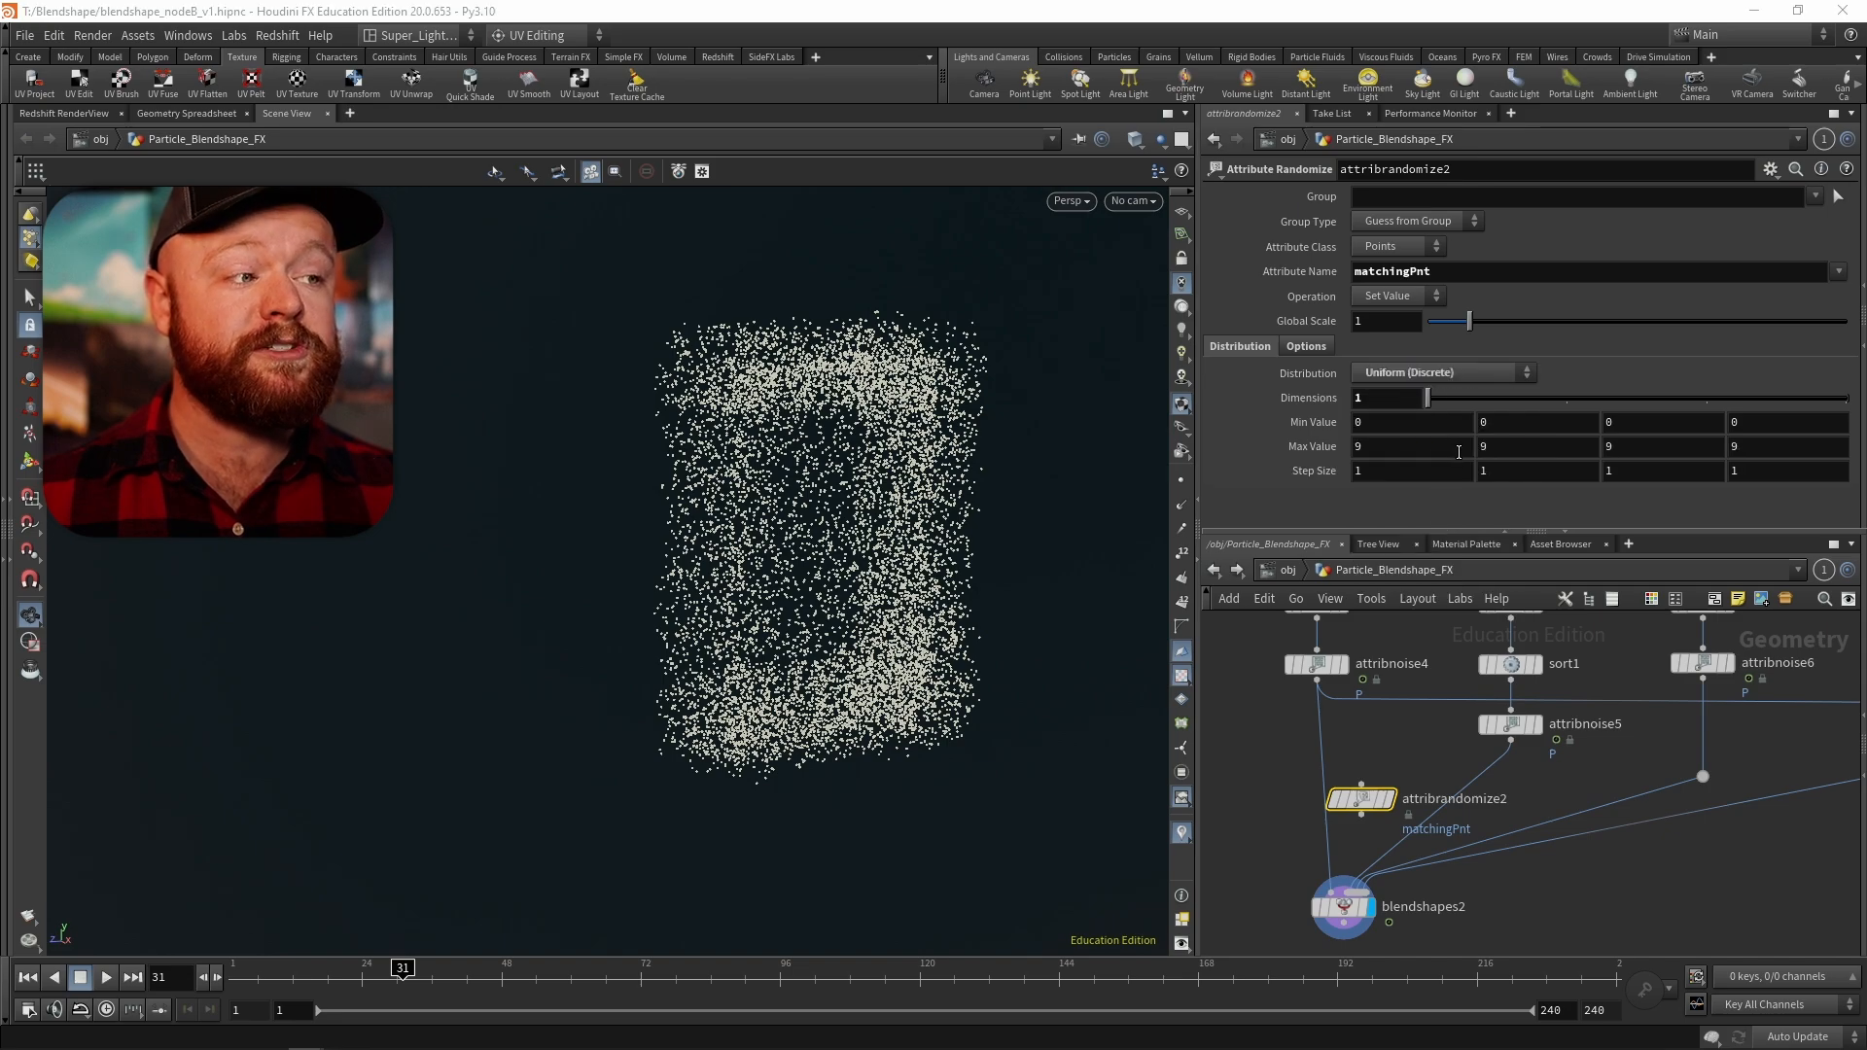
double_click(1371, 443)
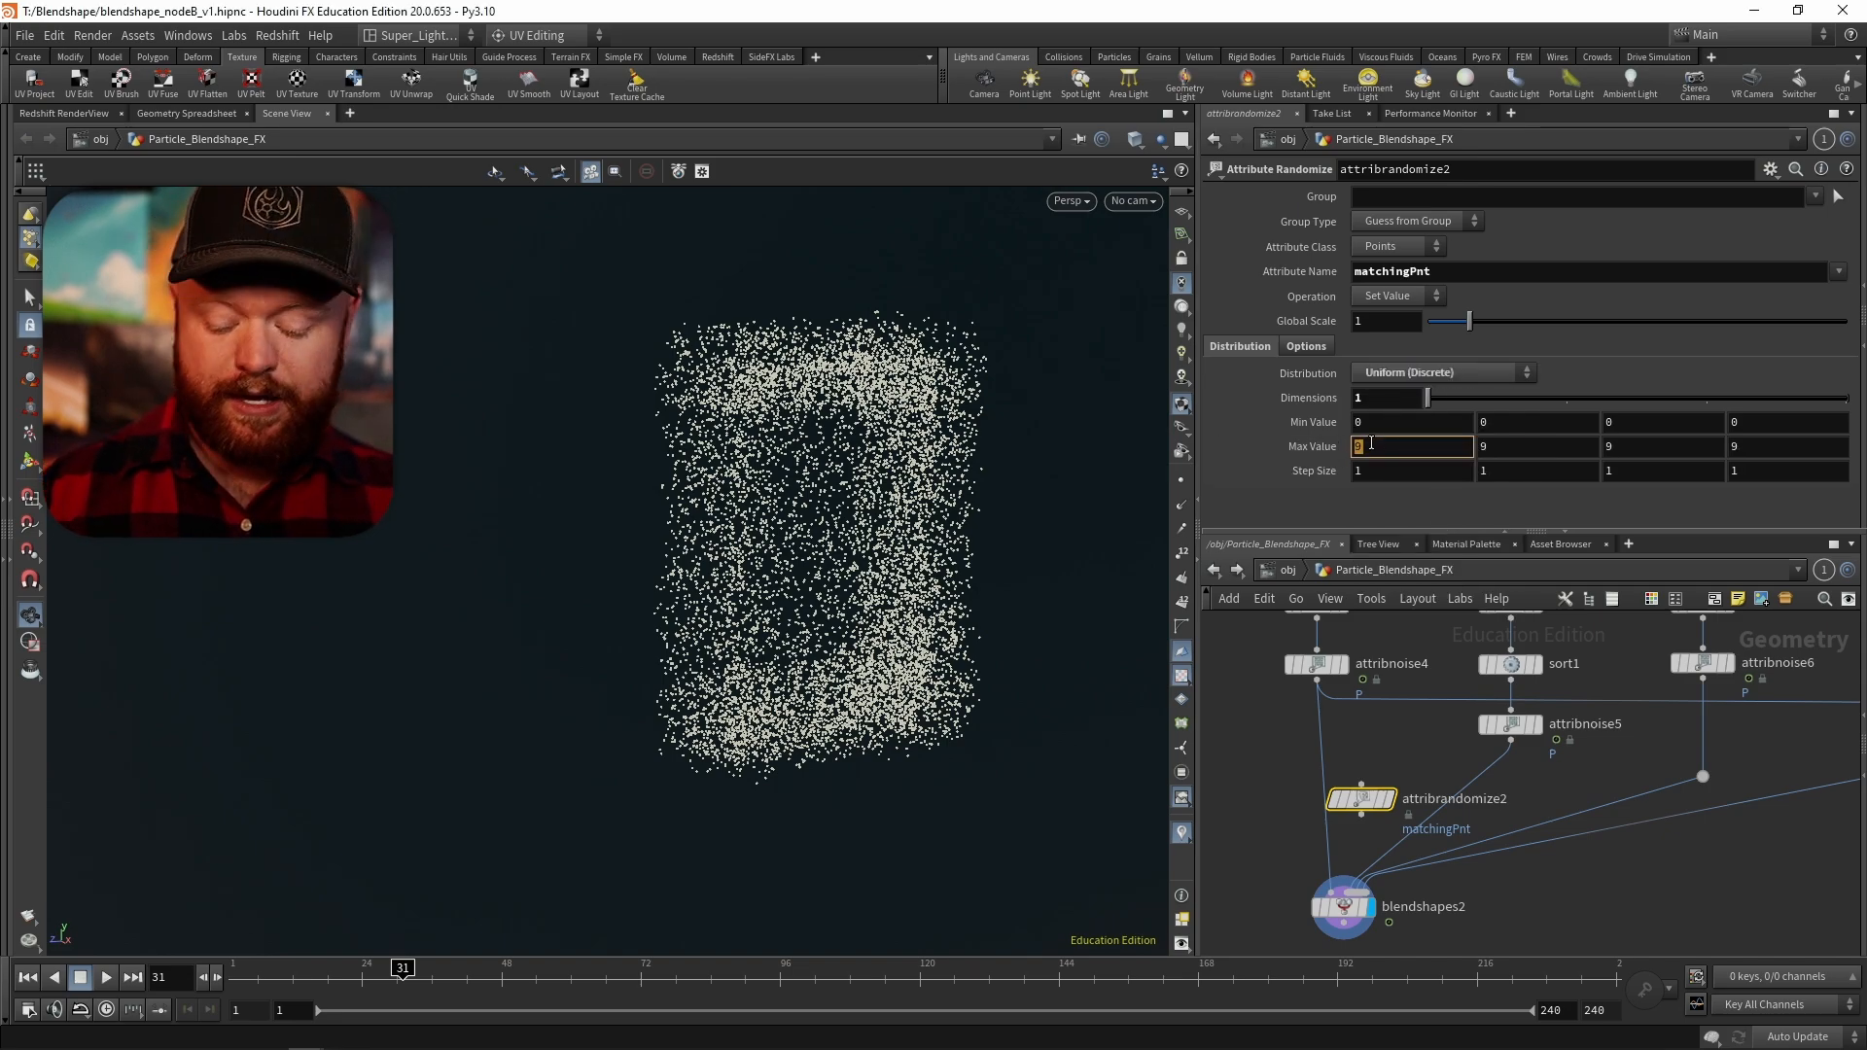
text(100)
key(Return)
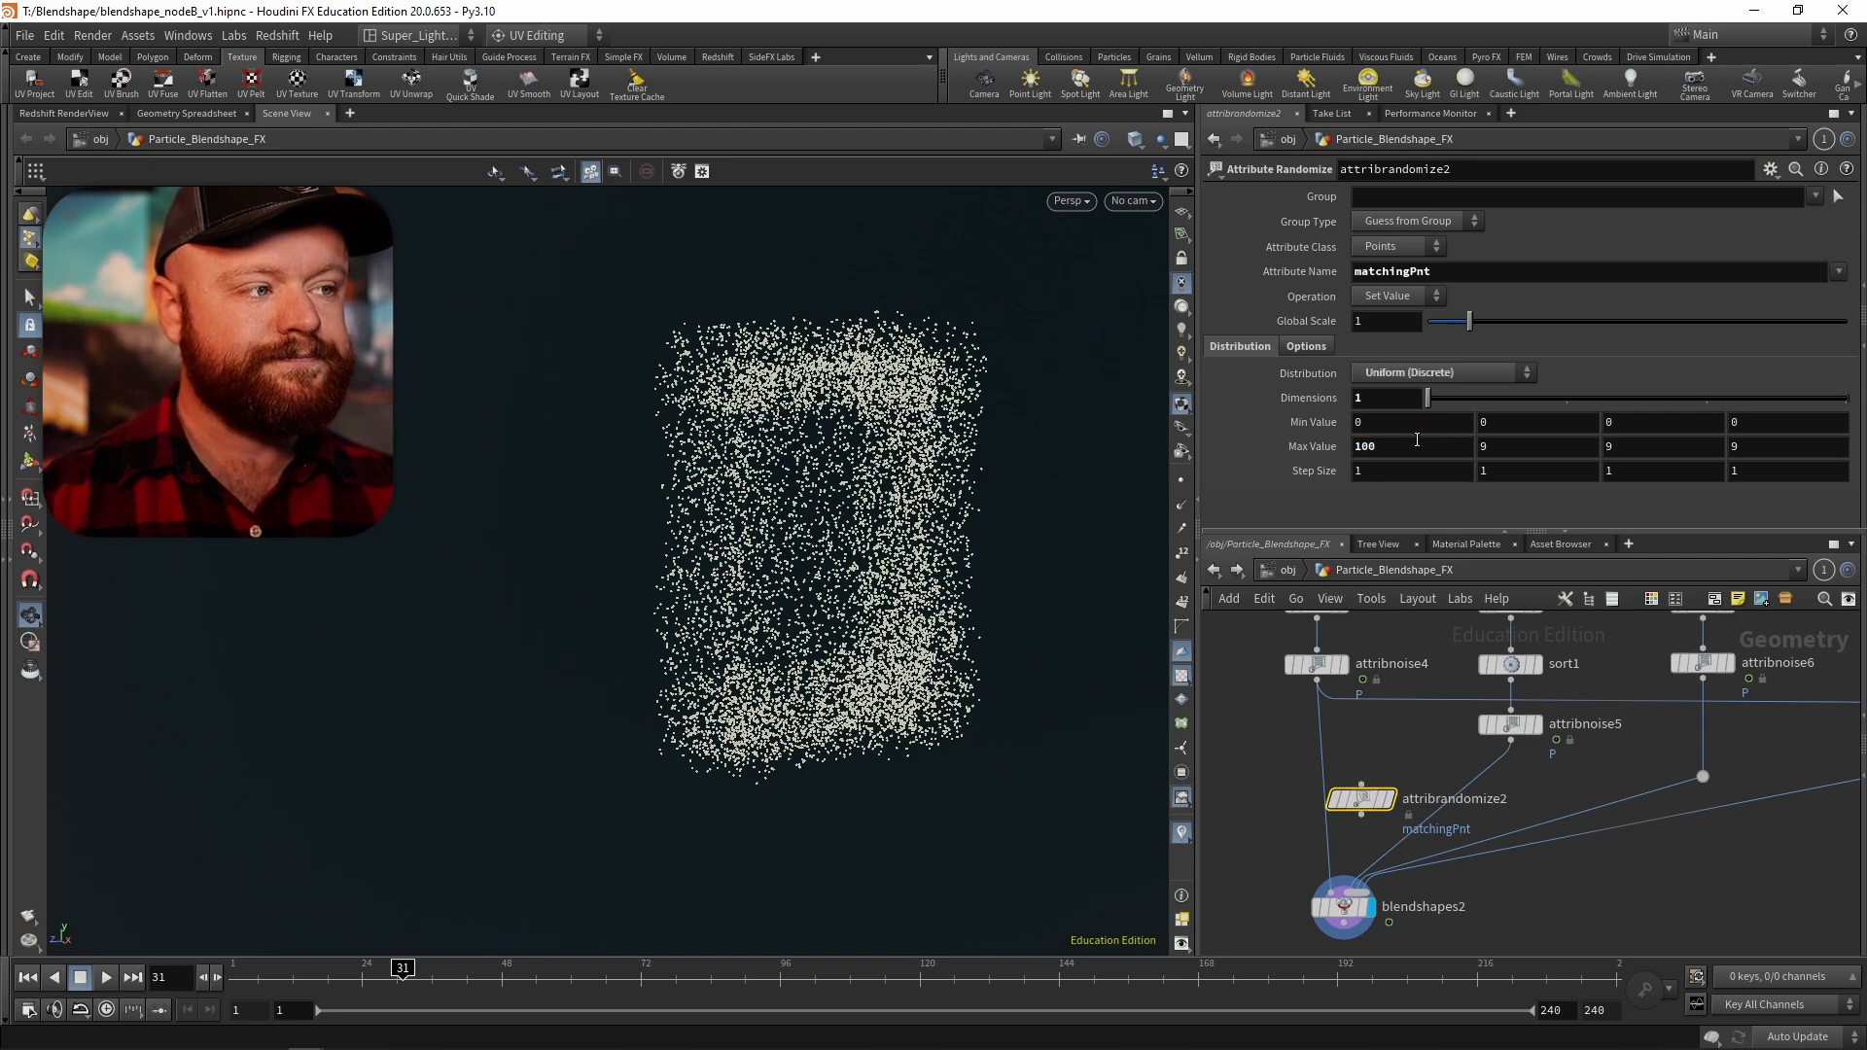
- Insert attribrandomize2 between attribnoise5 and blendshapes2, and display its output with the point markers on
drag(1364, 802, 1450, 776)
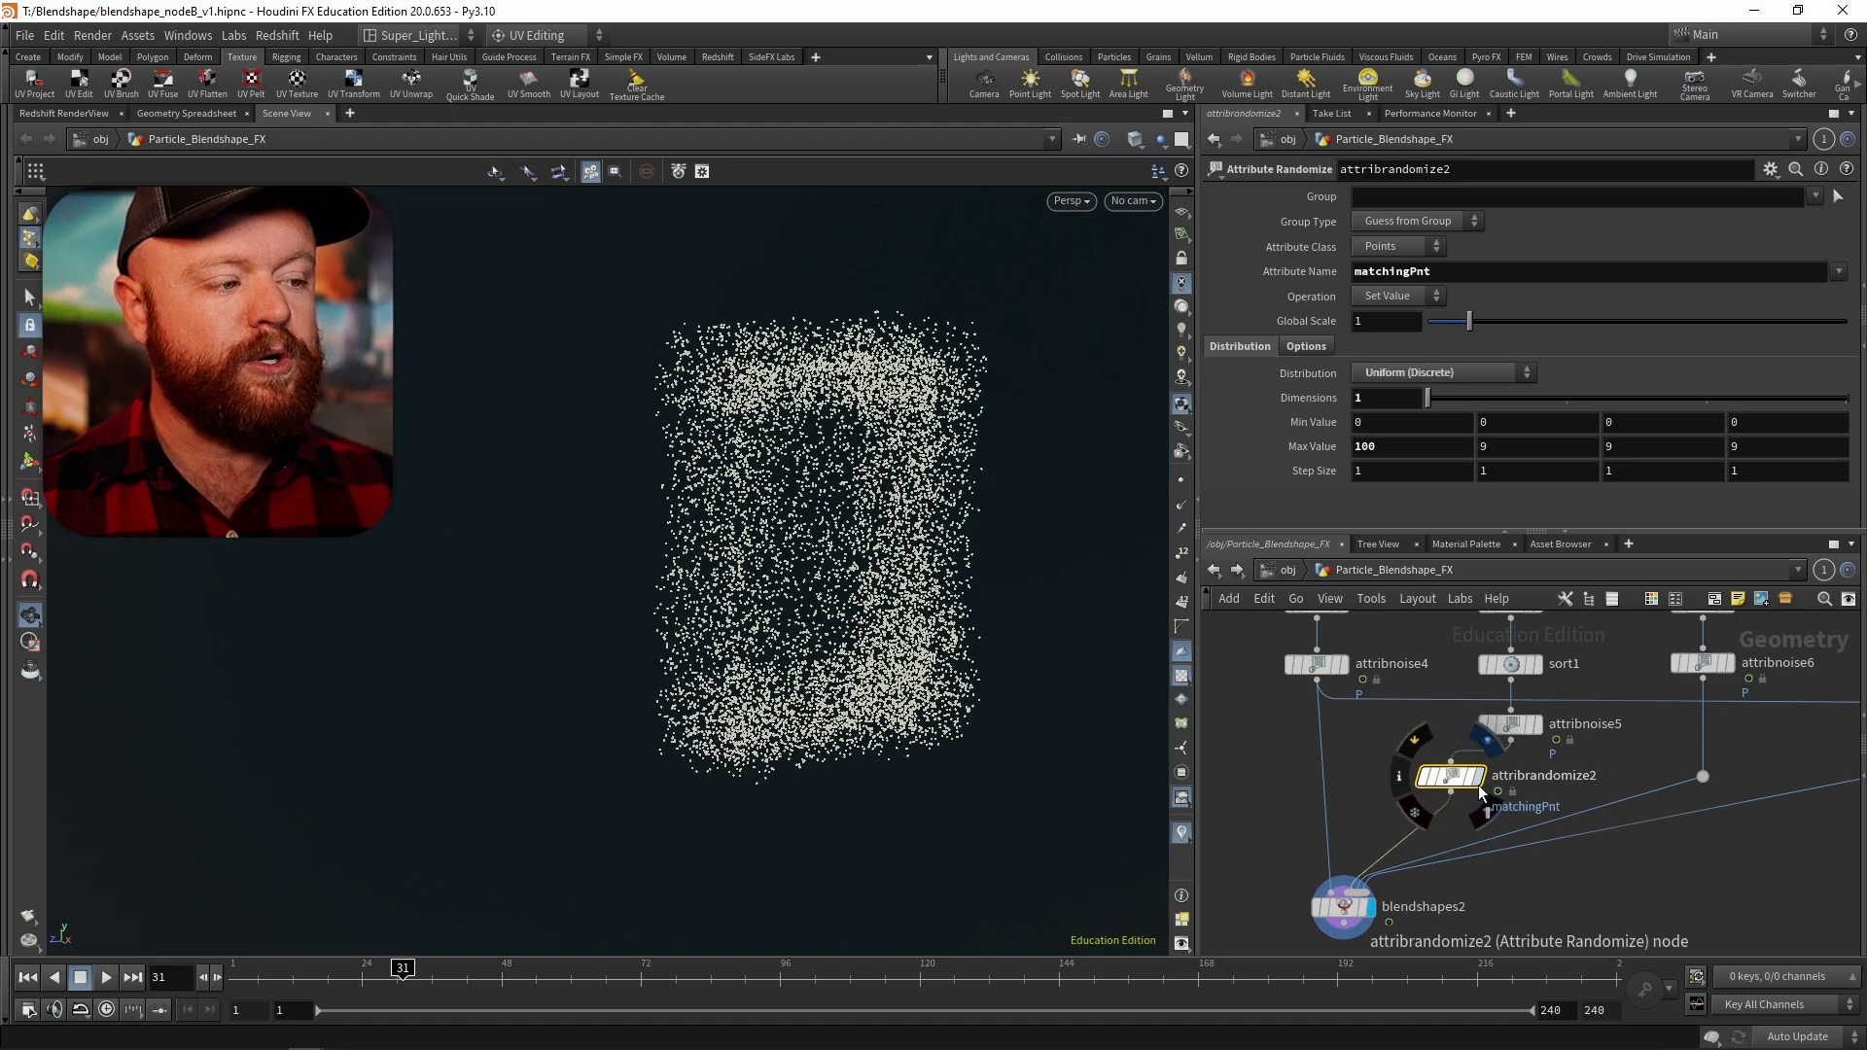
click(1478, 785)
click(1182, 480)
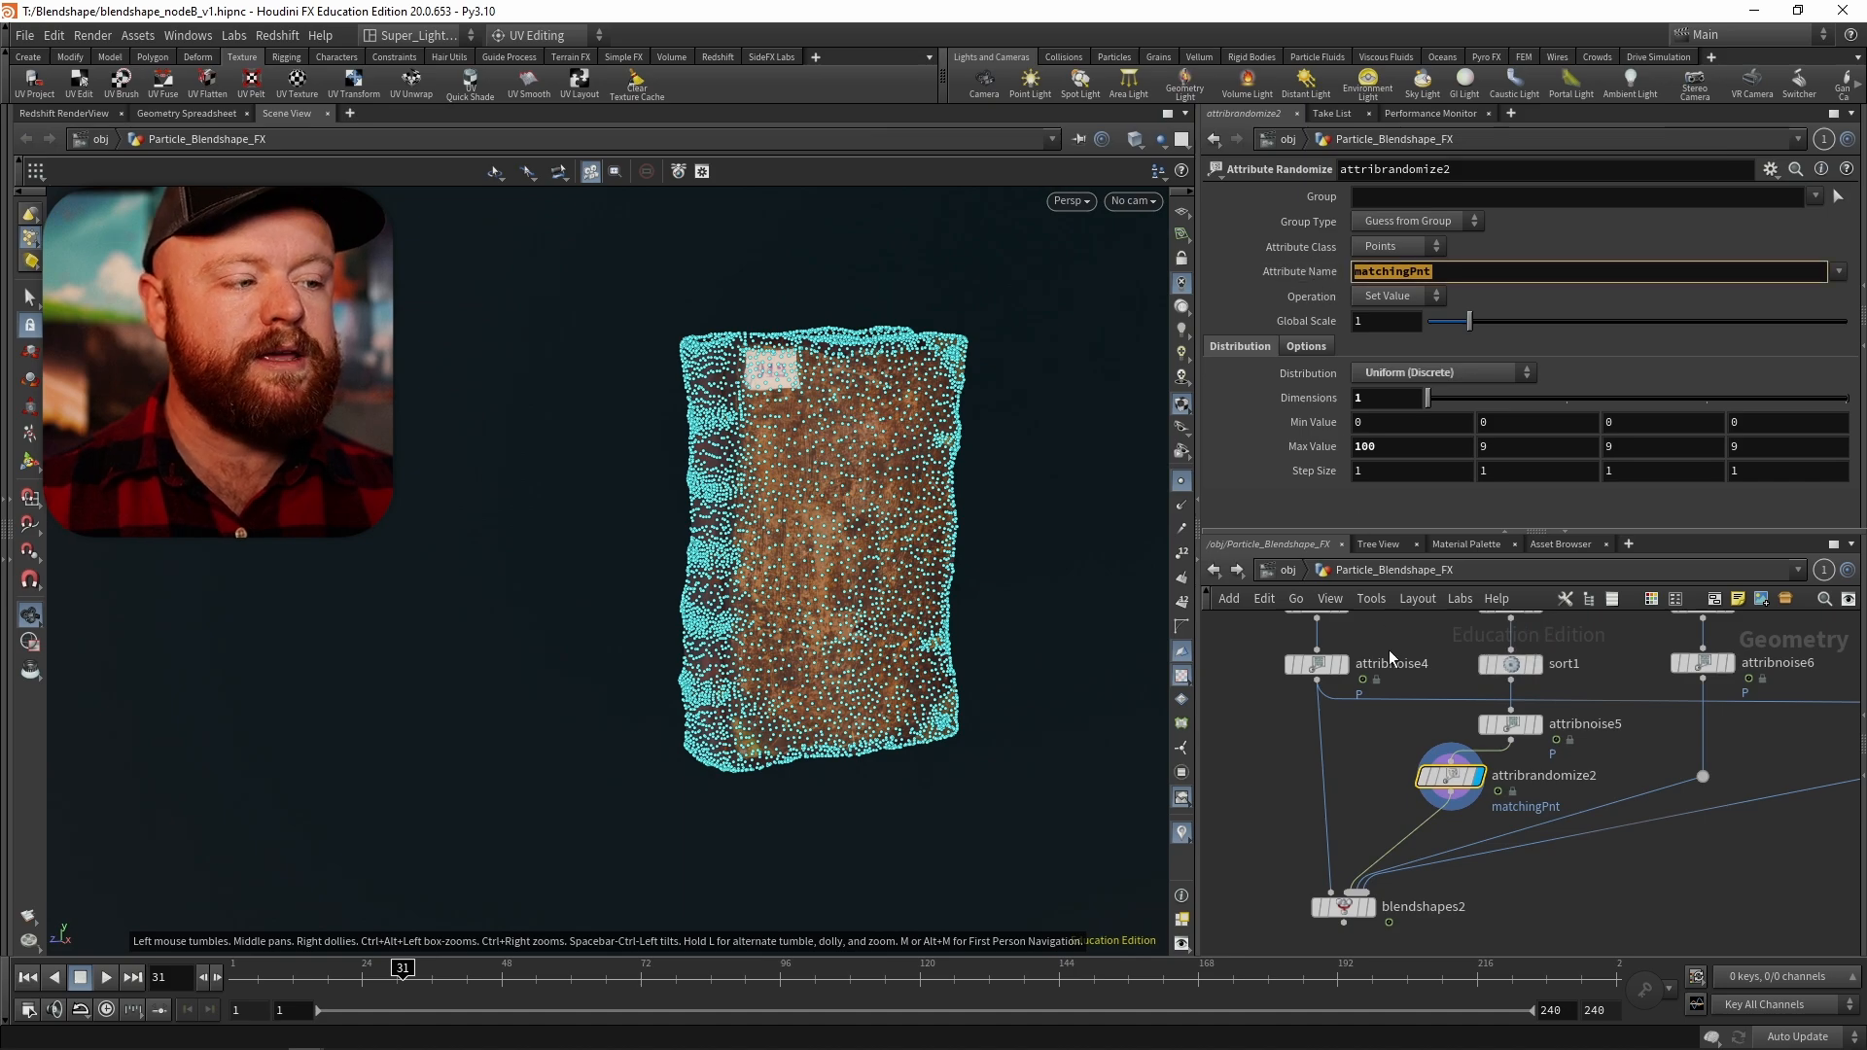
click(1381, 777)
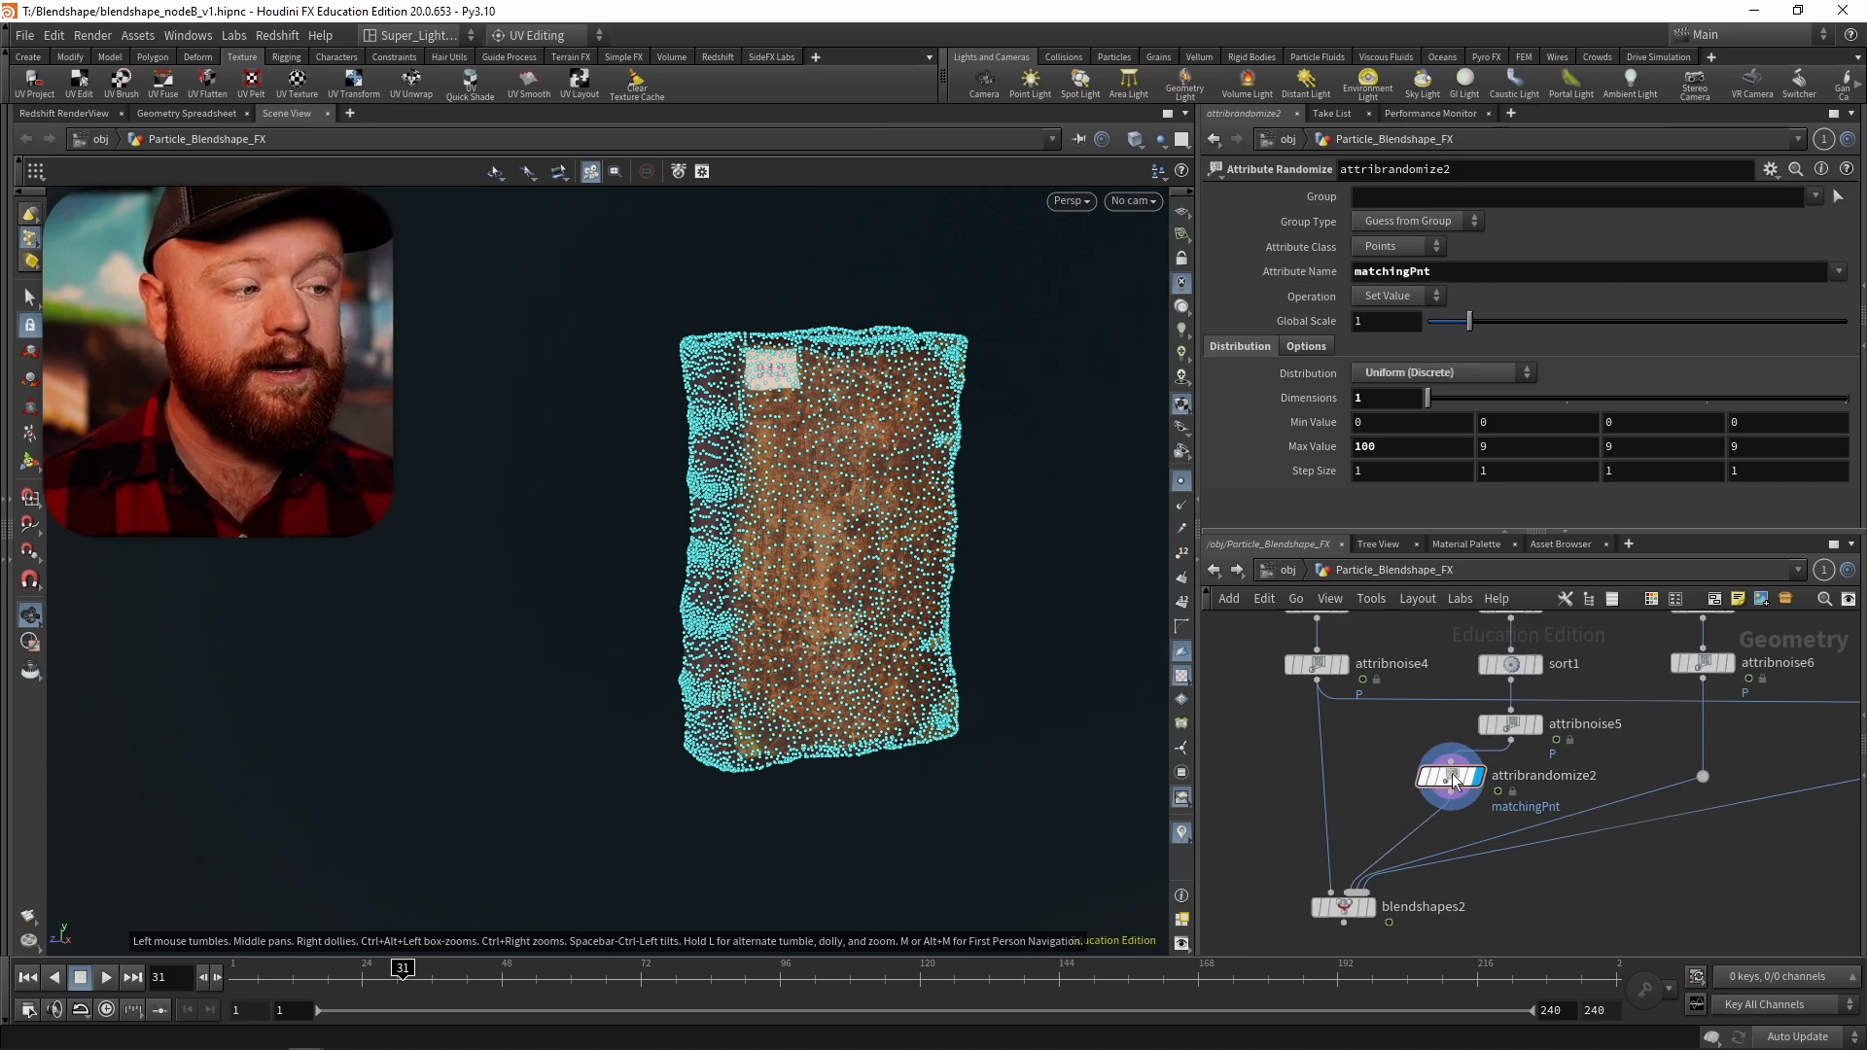
- Insert a copy of the Attribute Randomize node between attribnoise4 and blendshapes2, copy its attribute name, and align attribrandomize2 under attribnoise5
alt+drag(1457, 776, 1274, 745)
middle_drag(1266, 814, 1355, 824)
drag(1350, 757, 1404, 779)
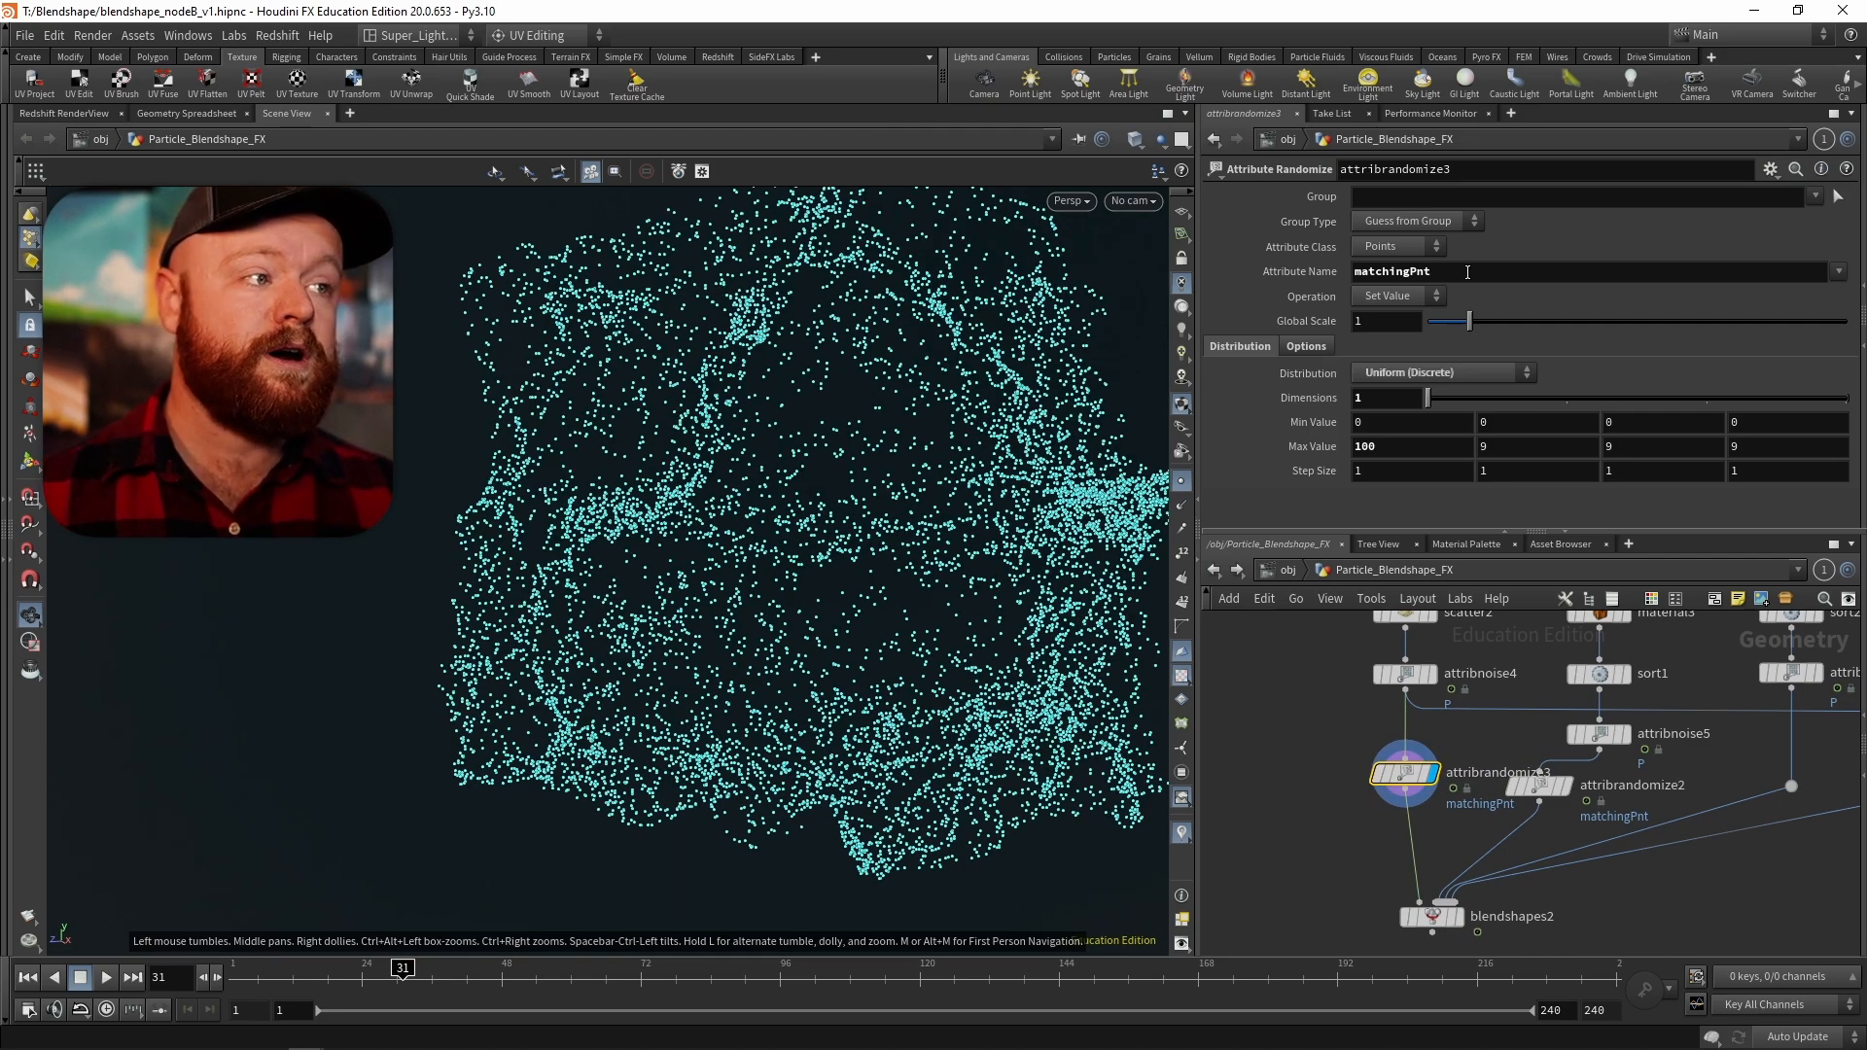
drag(1426, 272, 1332, 273)
key(ctrl+c)
drag(1325, 747, 1420, 799)
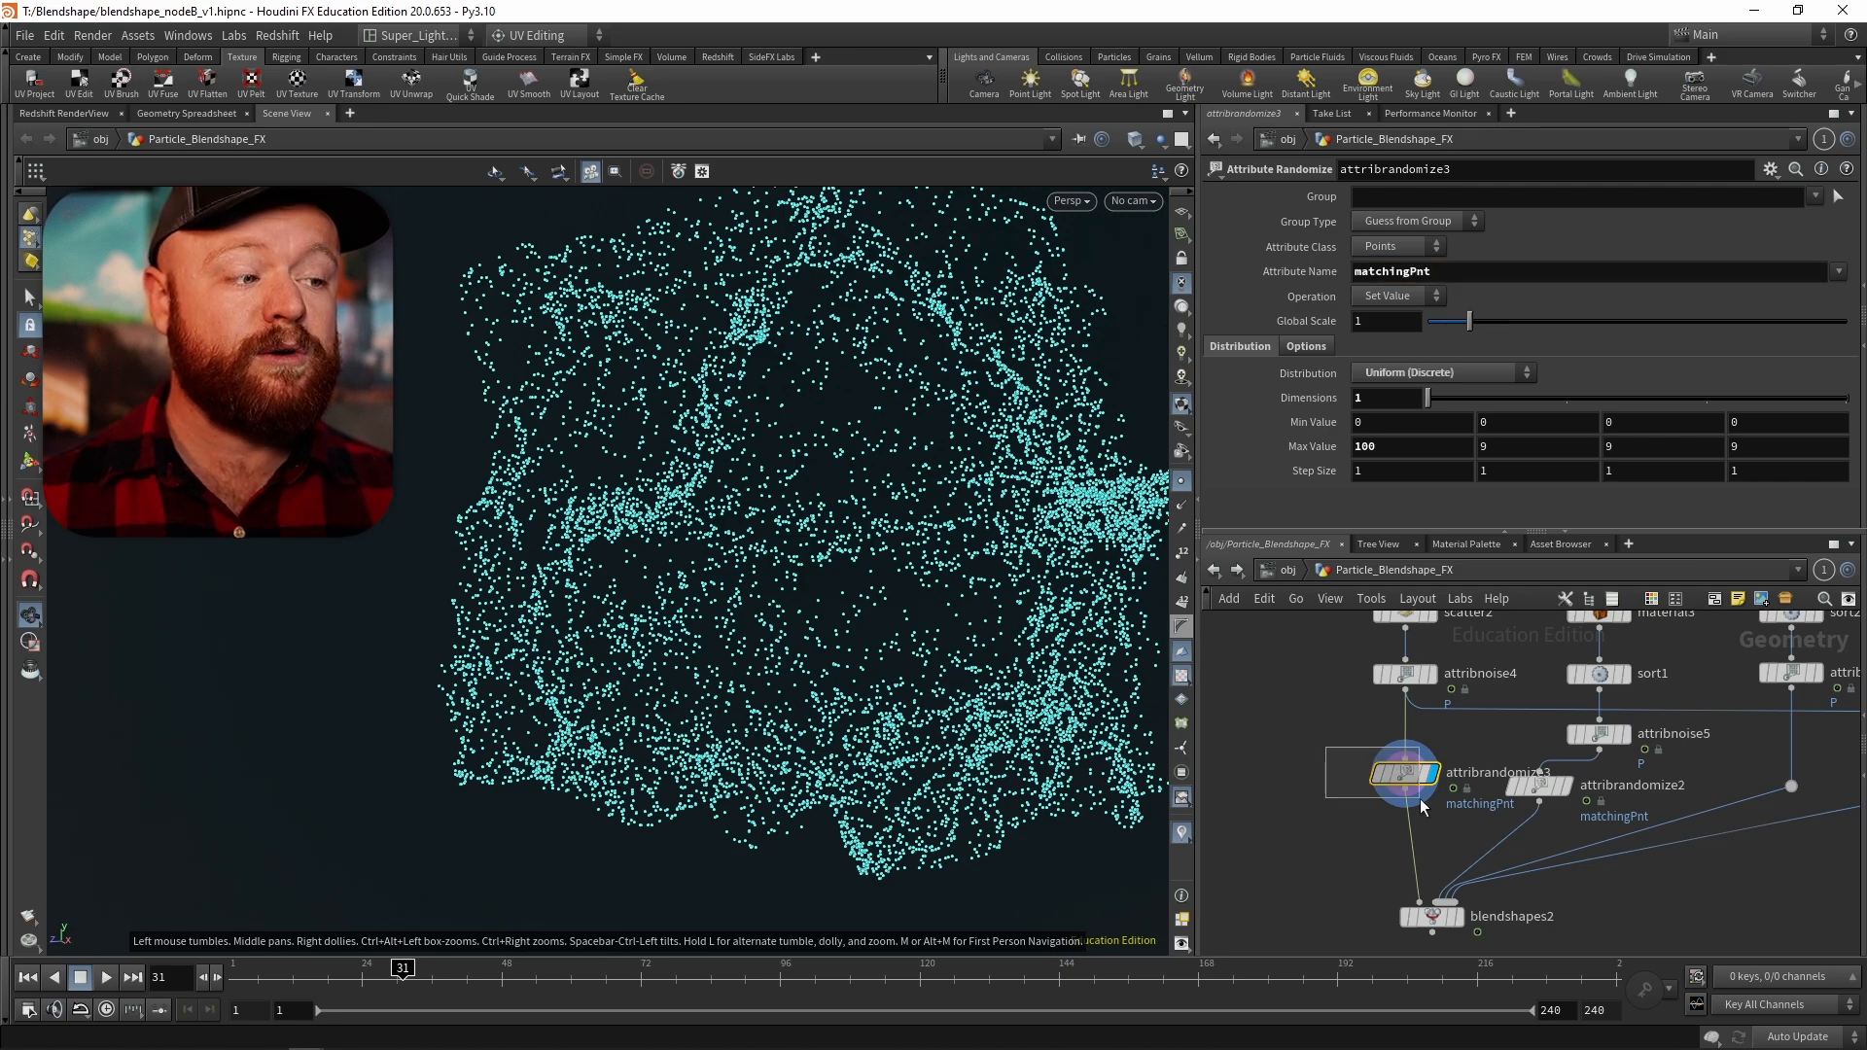
middle_drag(1464, 817, 1421, 800)
drag(1473, 763, 1534, 763)
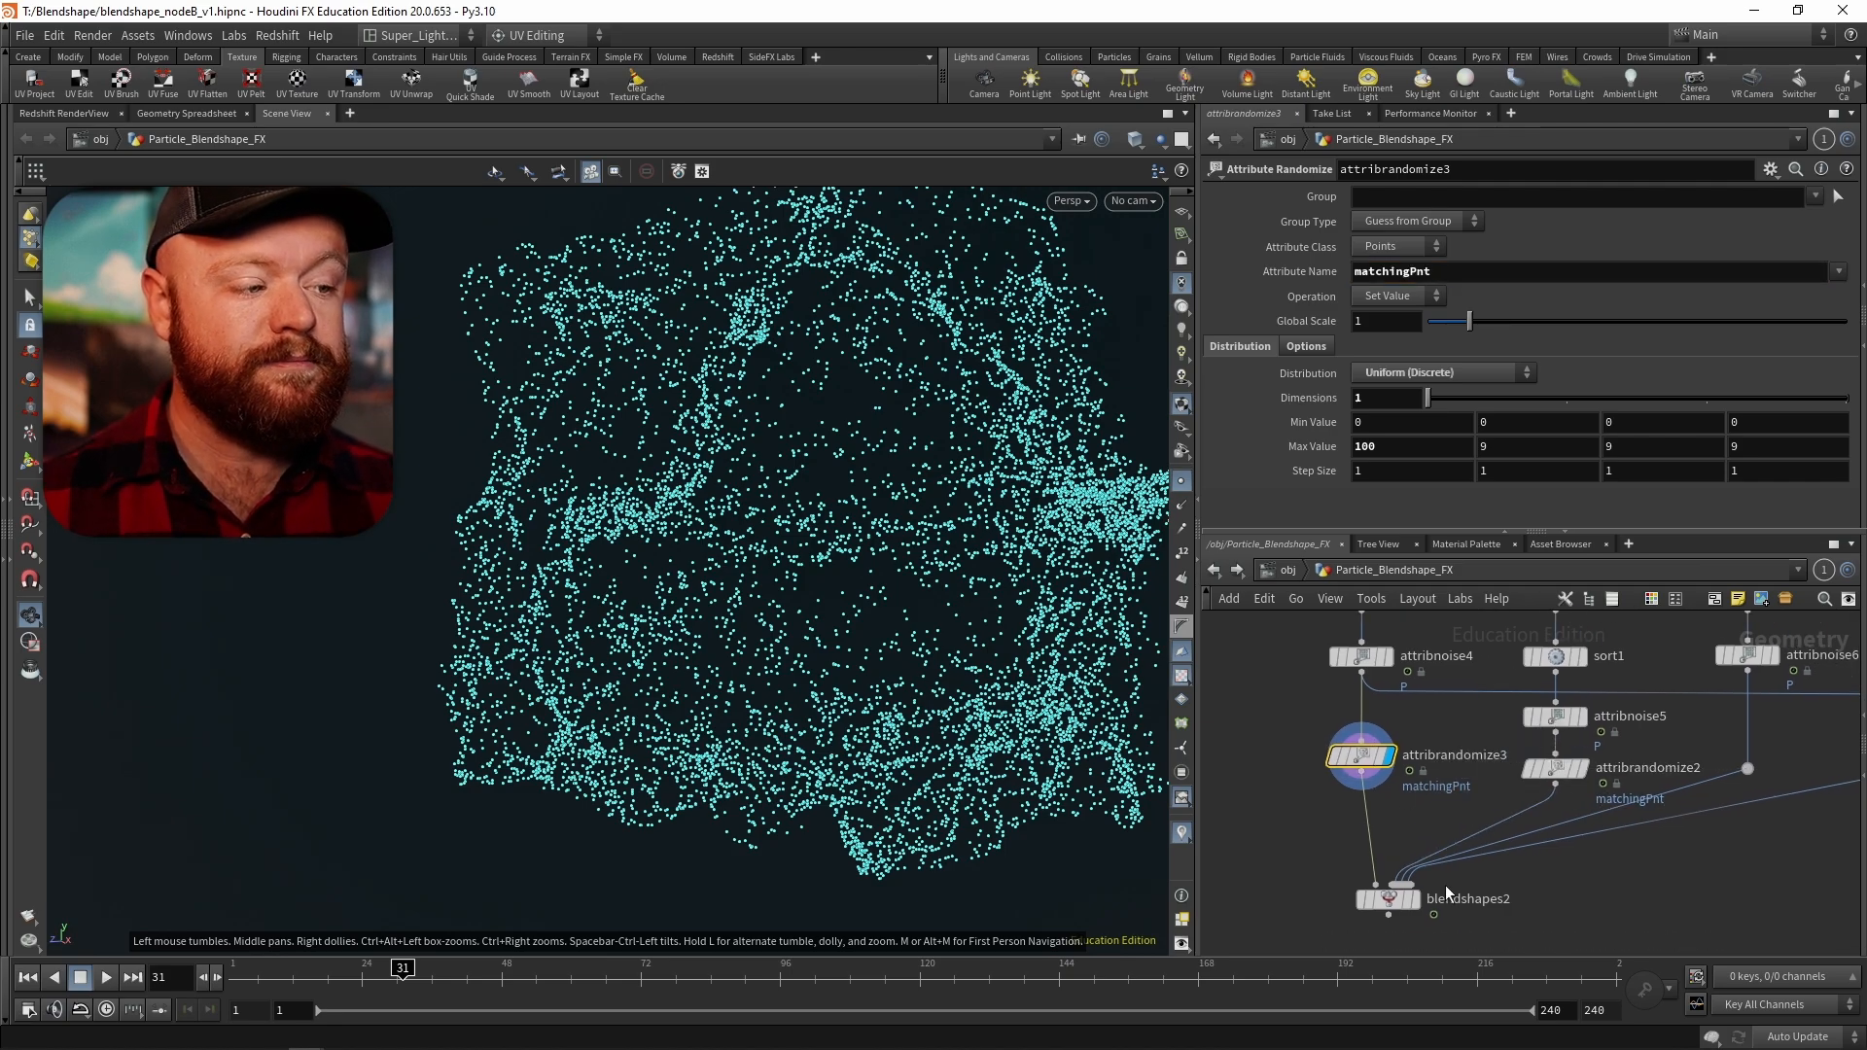
- Set the Point ID Attribute of blendshapes2 to matchingPnt, display the node and scrub the timeline to check the point matching
drag(1308, 865, 1397, 906)
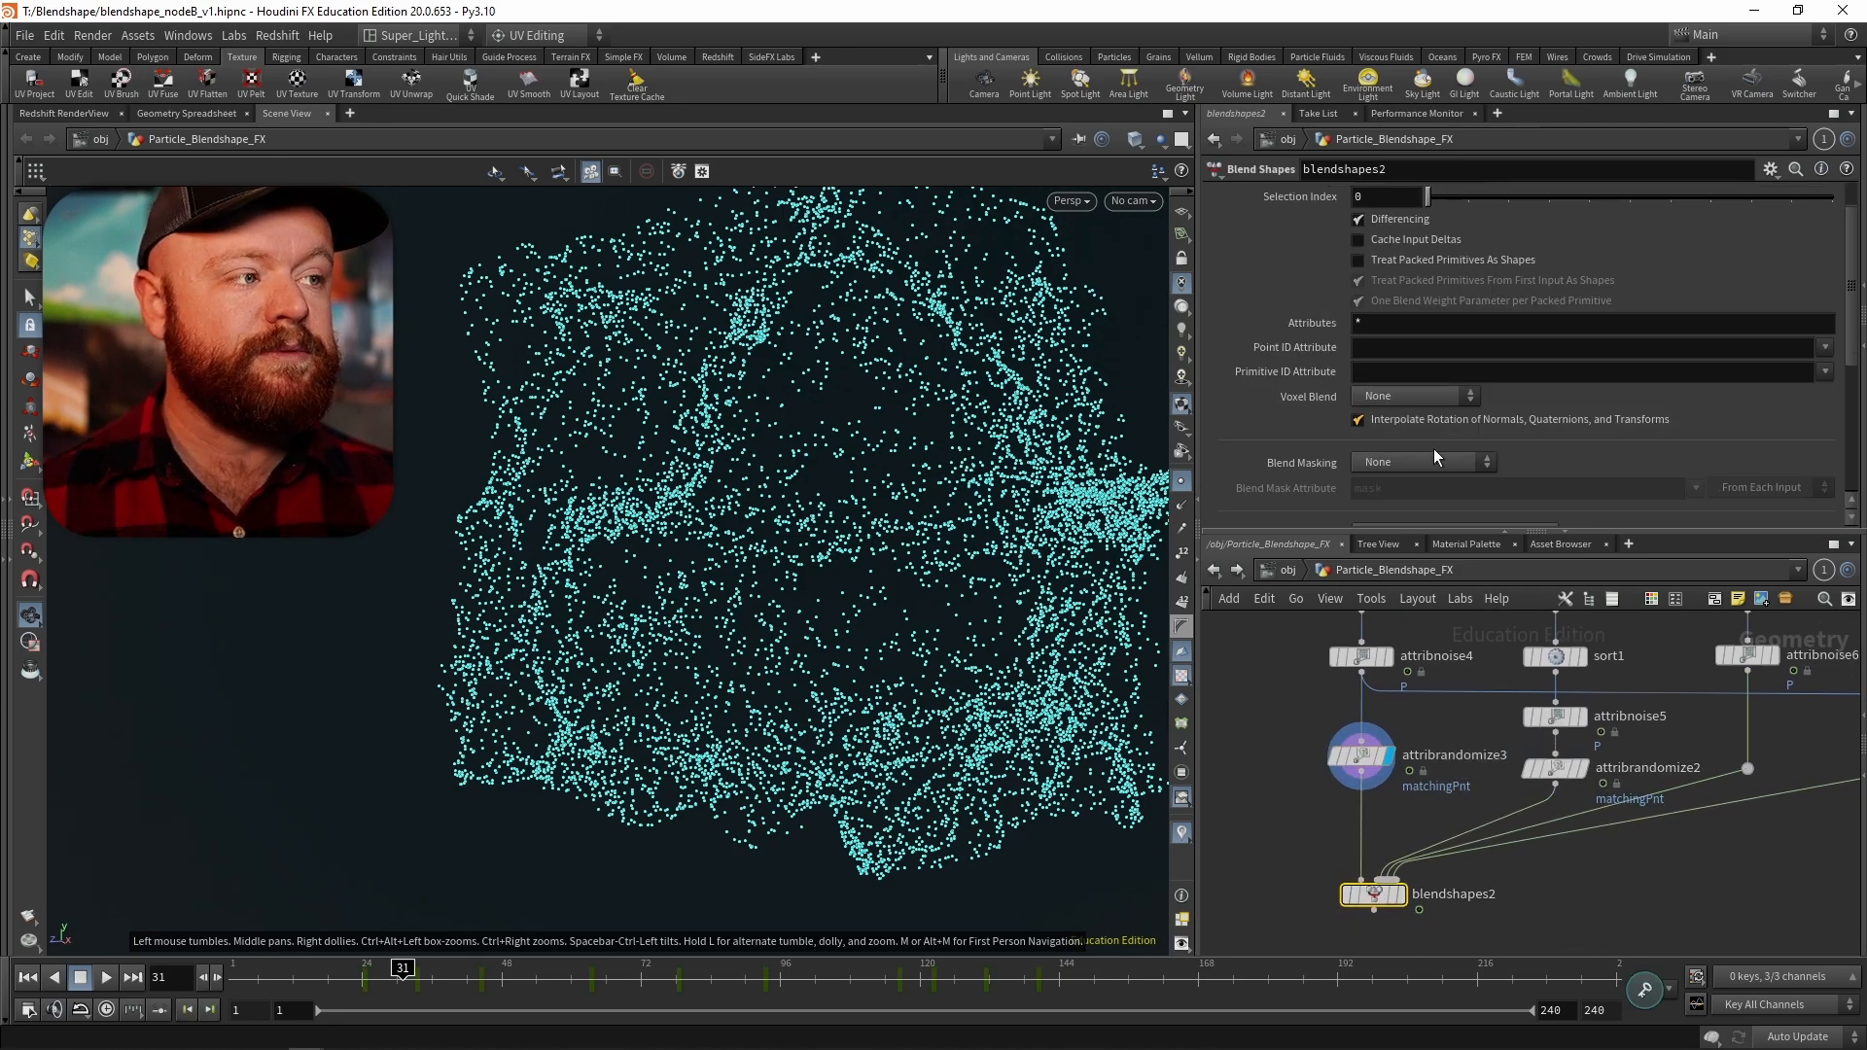
click(1440, 789)
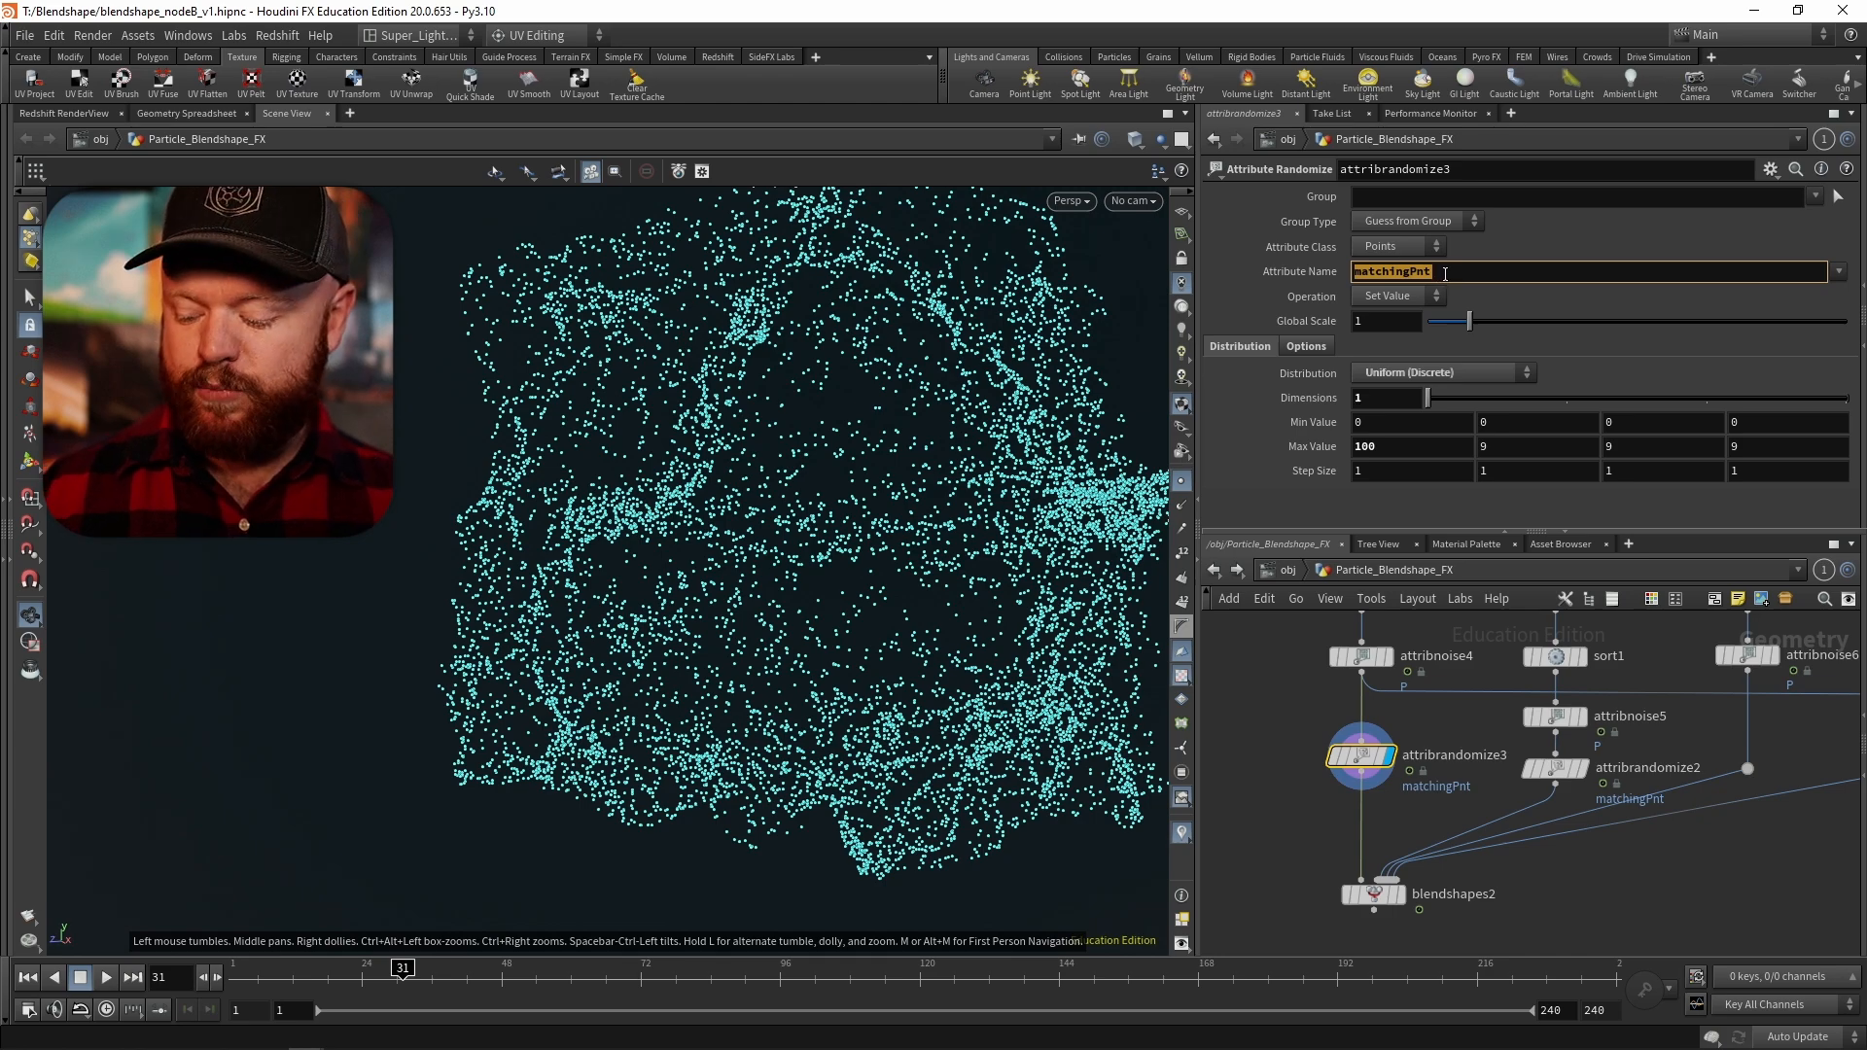
click(1385, 890)
click(1378, 348)
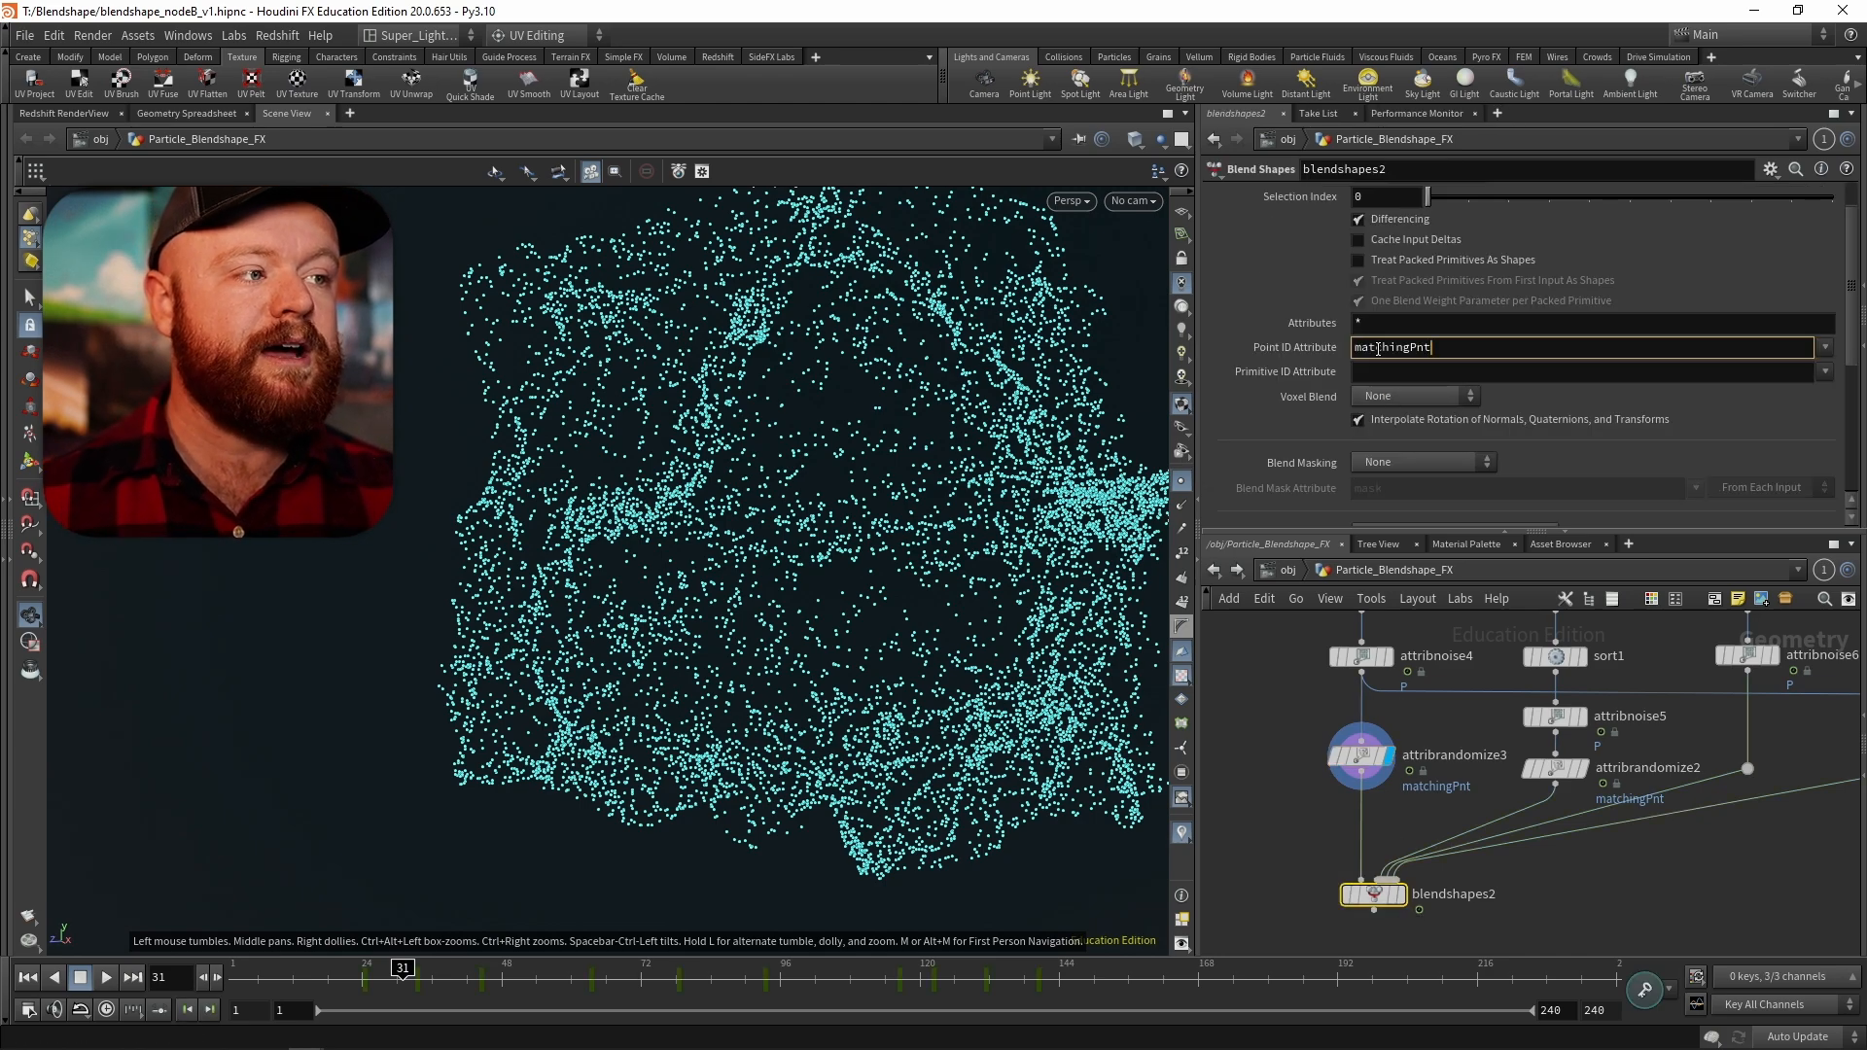
key(ctrl+v)
key(Return)
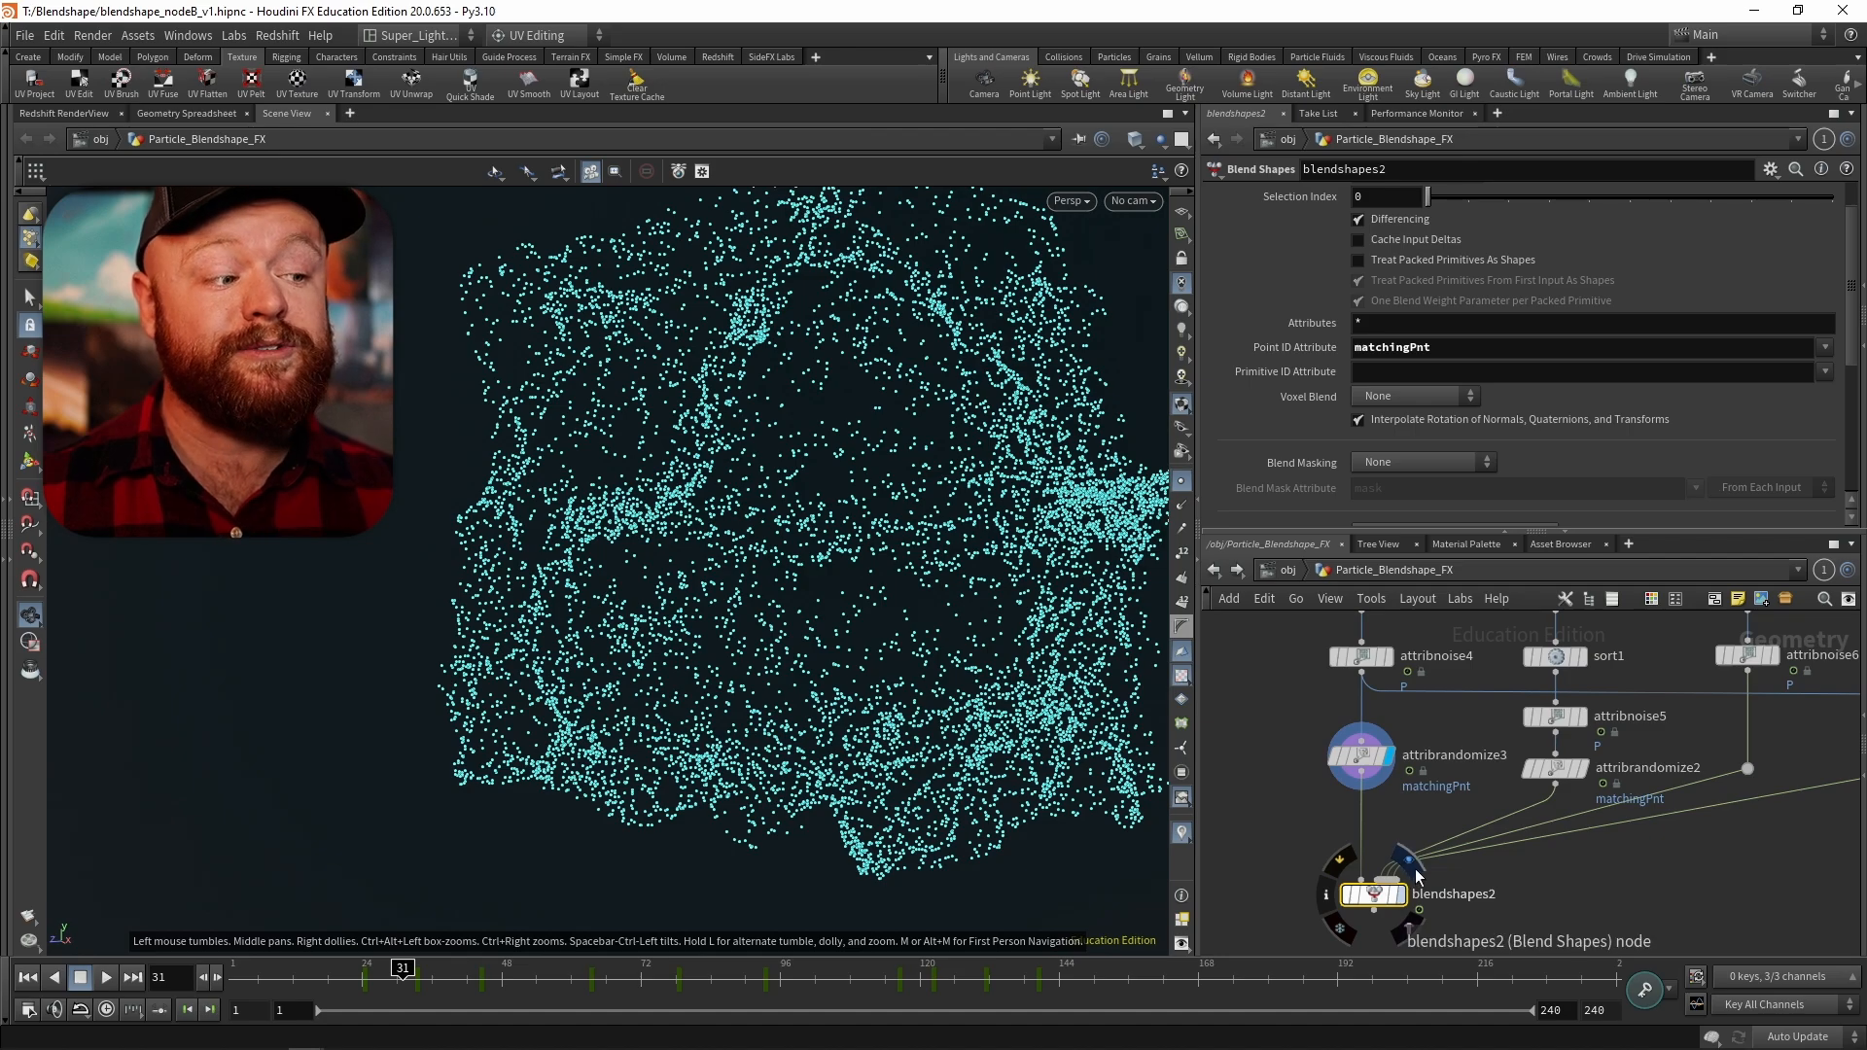
click(1401, 893)
mouse_move(402, 980)
mouse_down()
mouse_move(308, 980)
mouse_move(422, 975)
mouse_move(394, 972)
mouse_up()
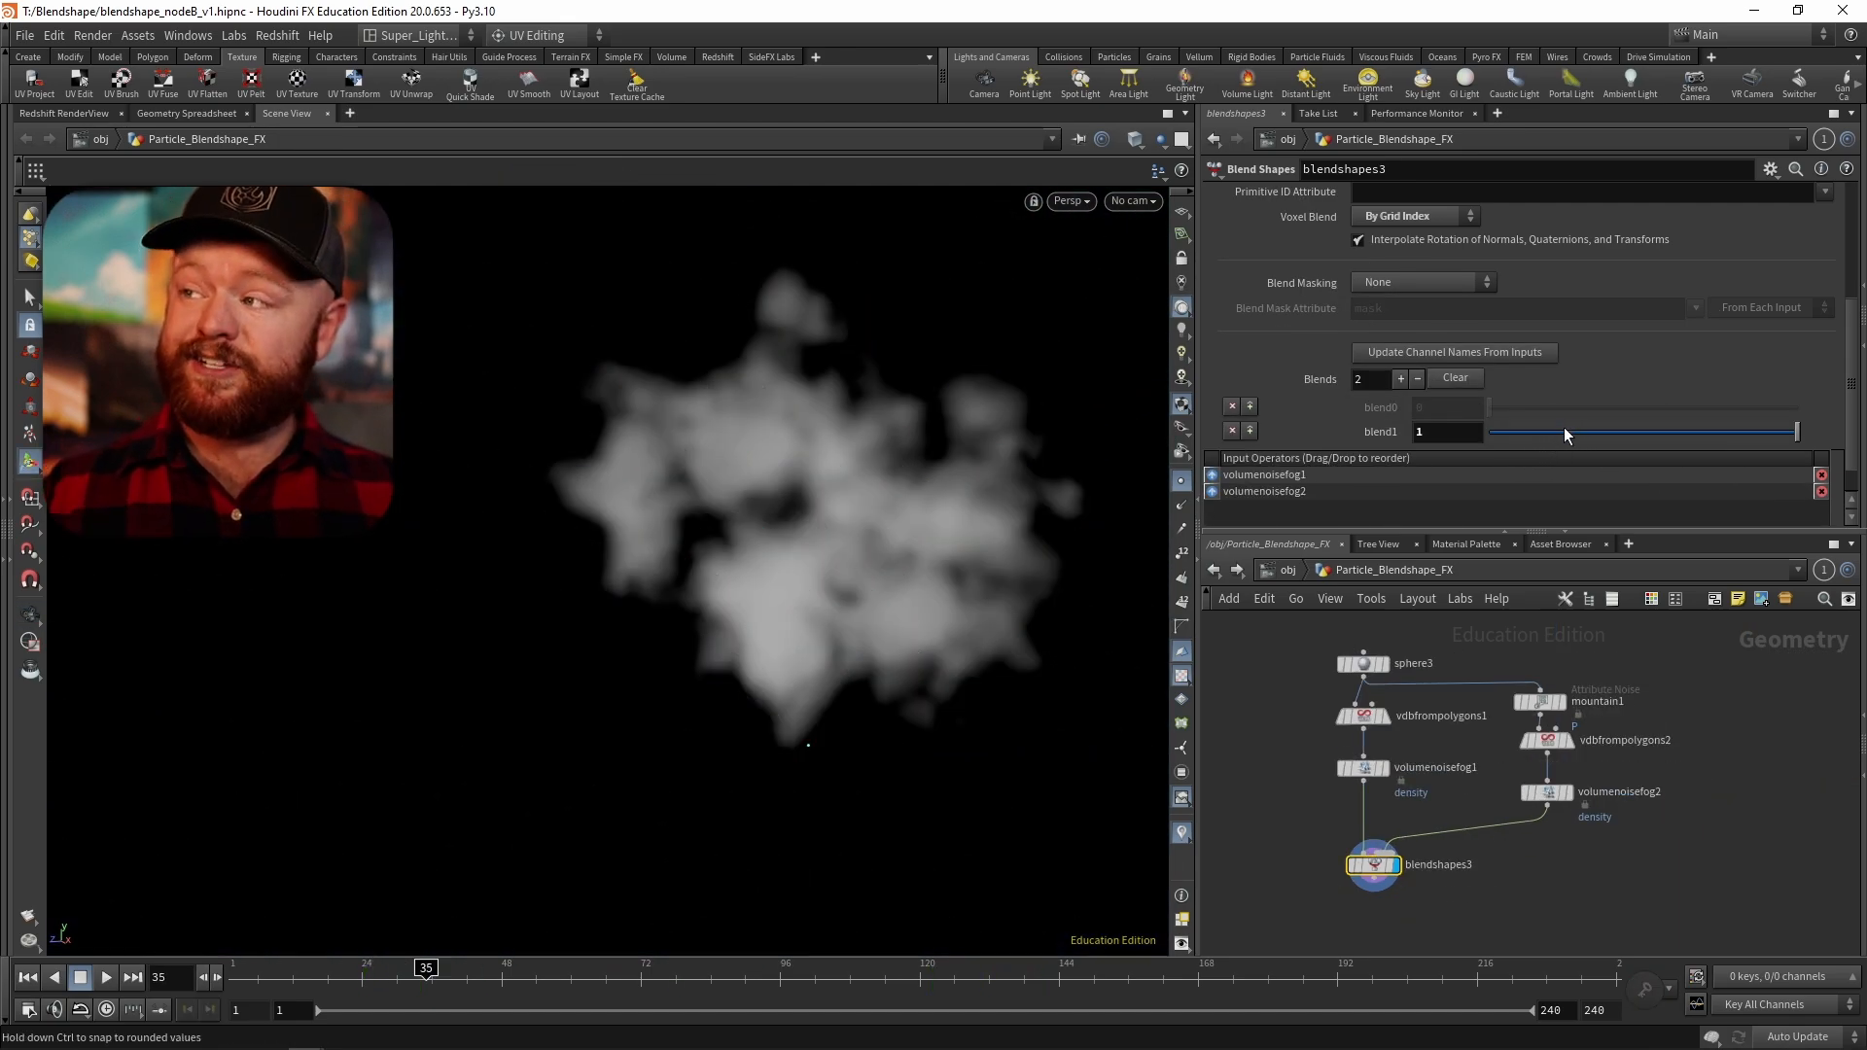
- Sweep the blend1 weight of blendshapes3 up to 1 to examine the volume blend, and return to its attribute and voxel options
drag(1630, 444, 1844, 424)
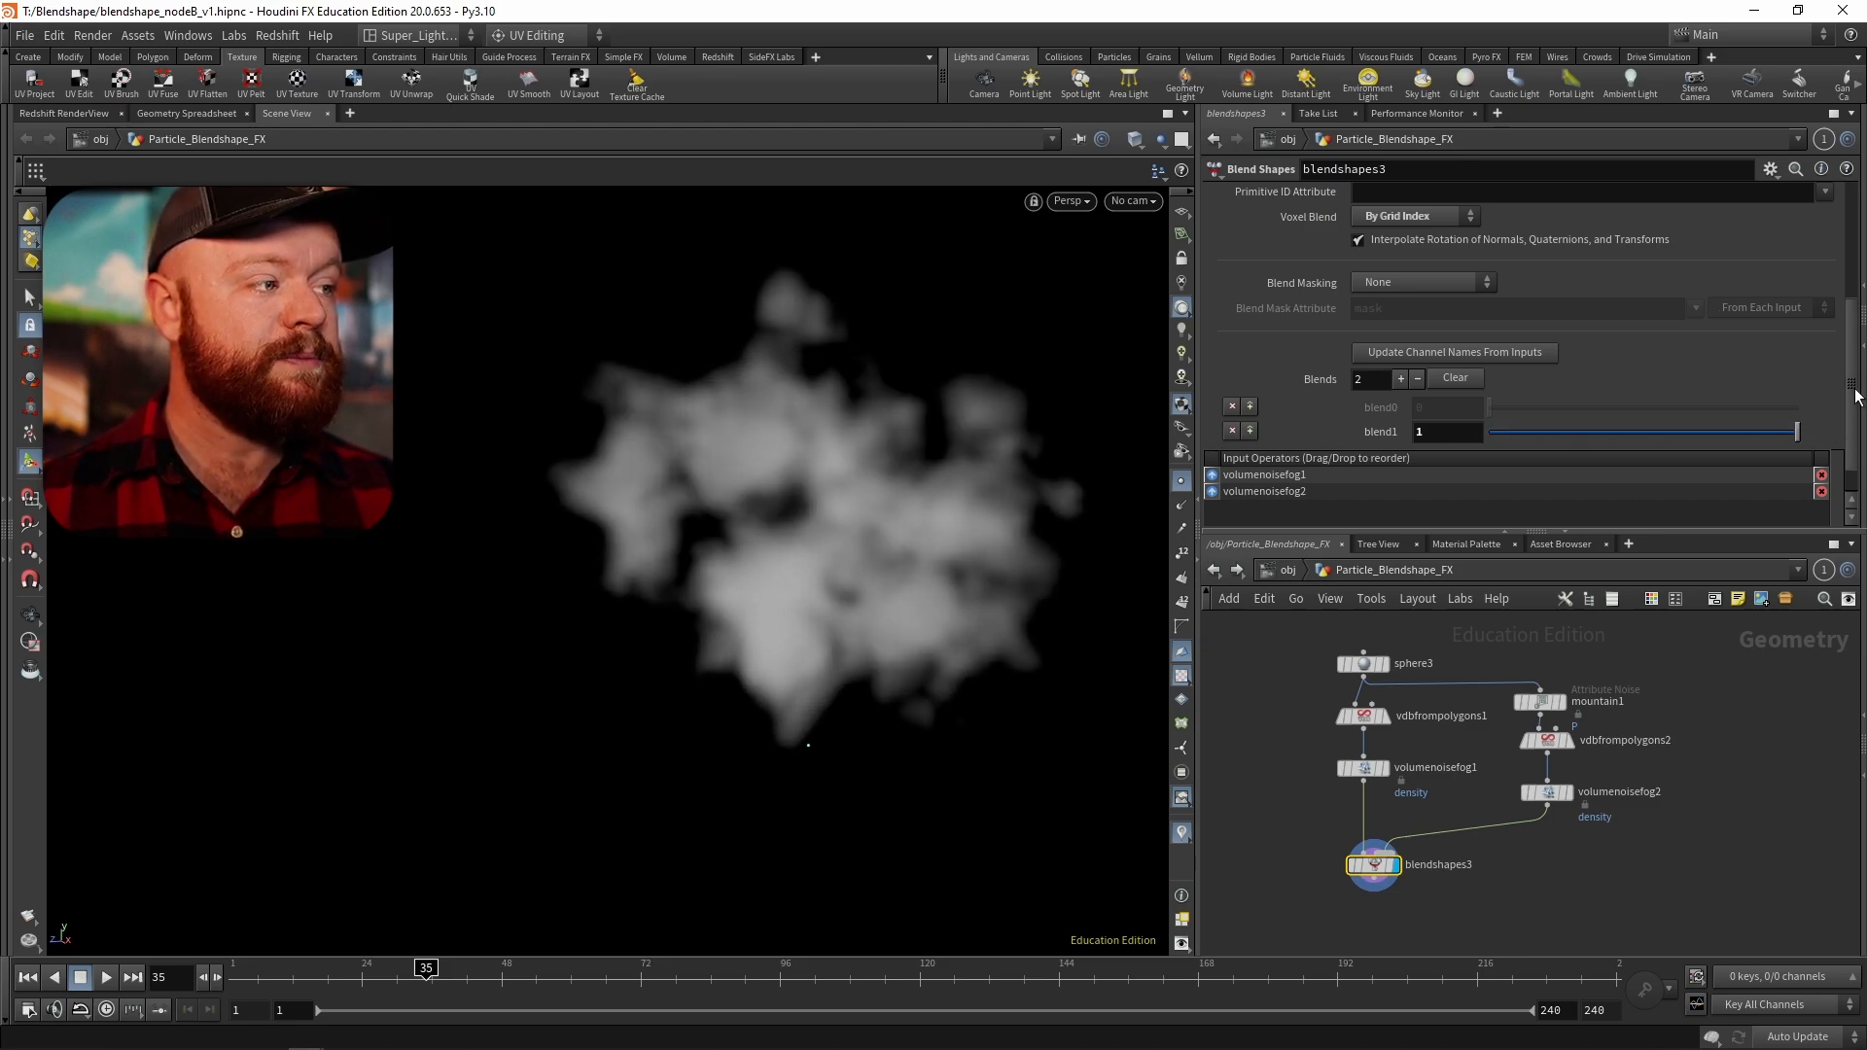
scroll(1857, 396, up, 5)
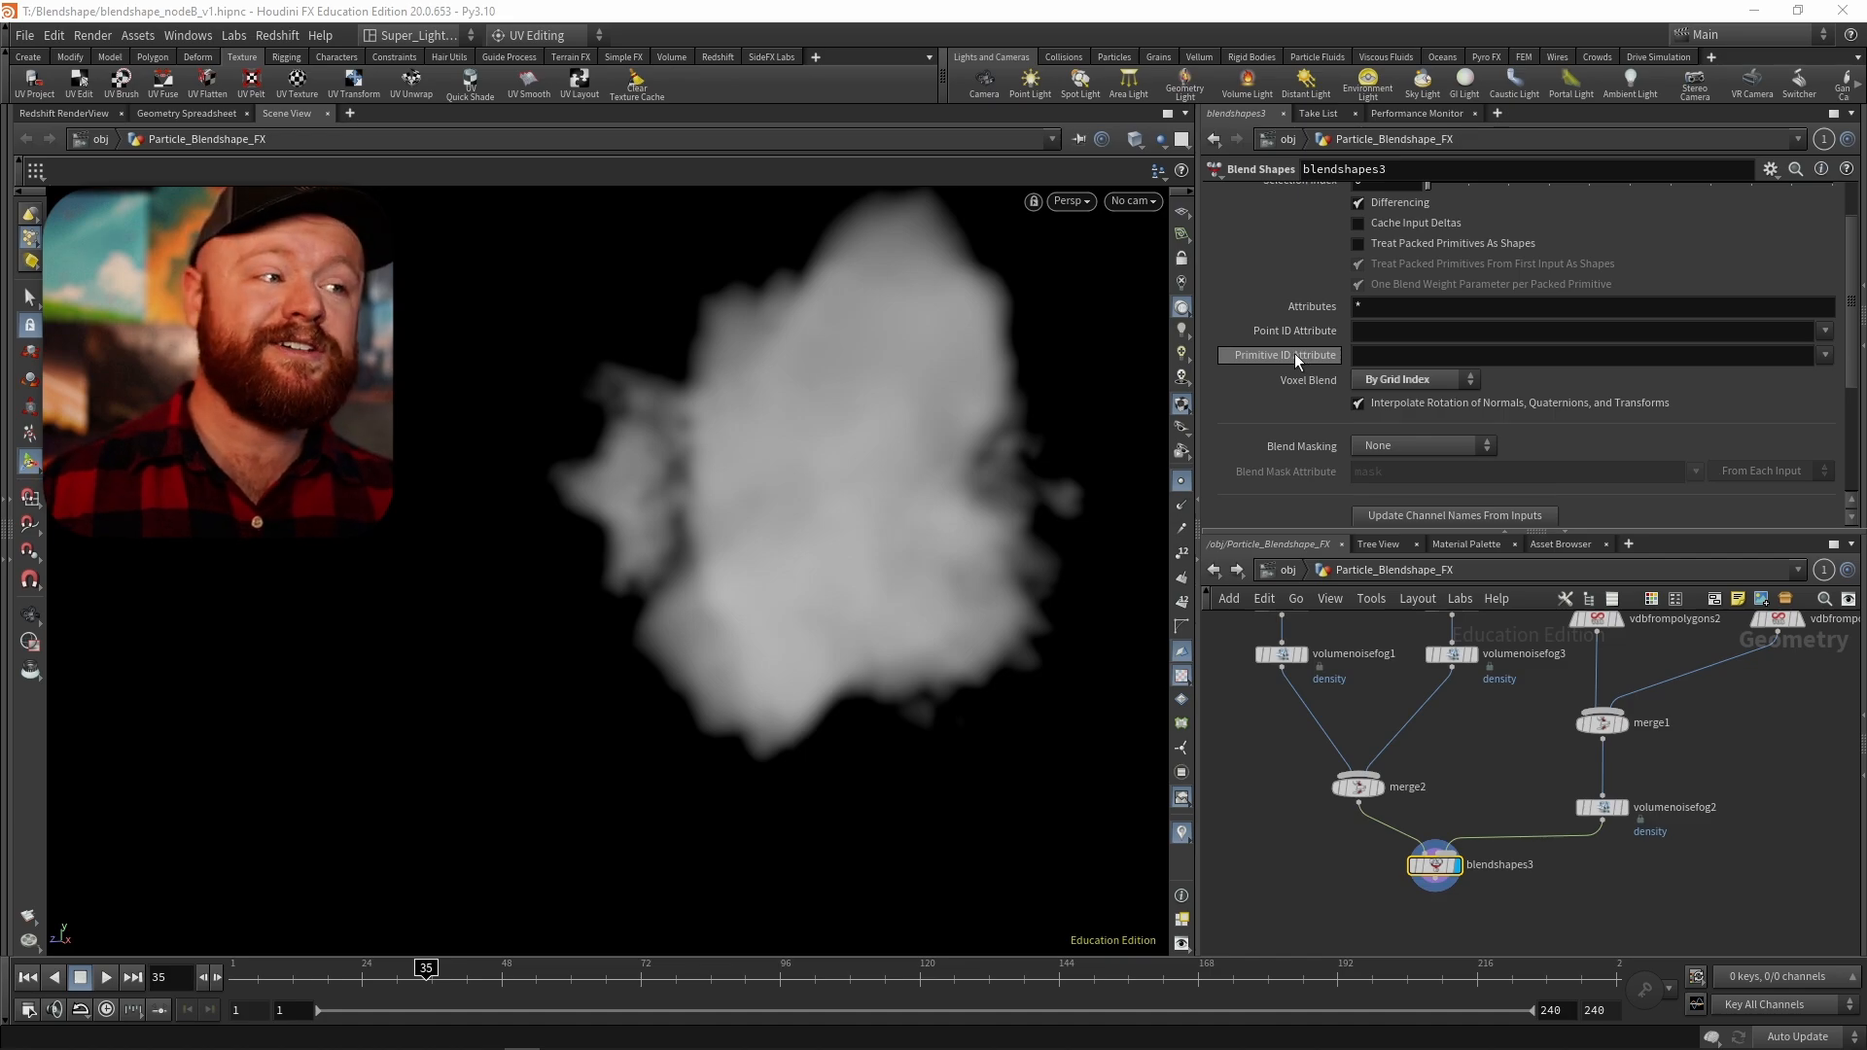
- Review the Voxel Blend options of blendshapes3 and keep By Grid Index
mouse_move(1289, 354)
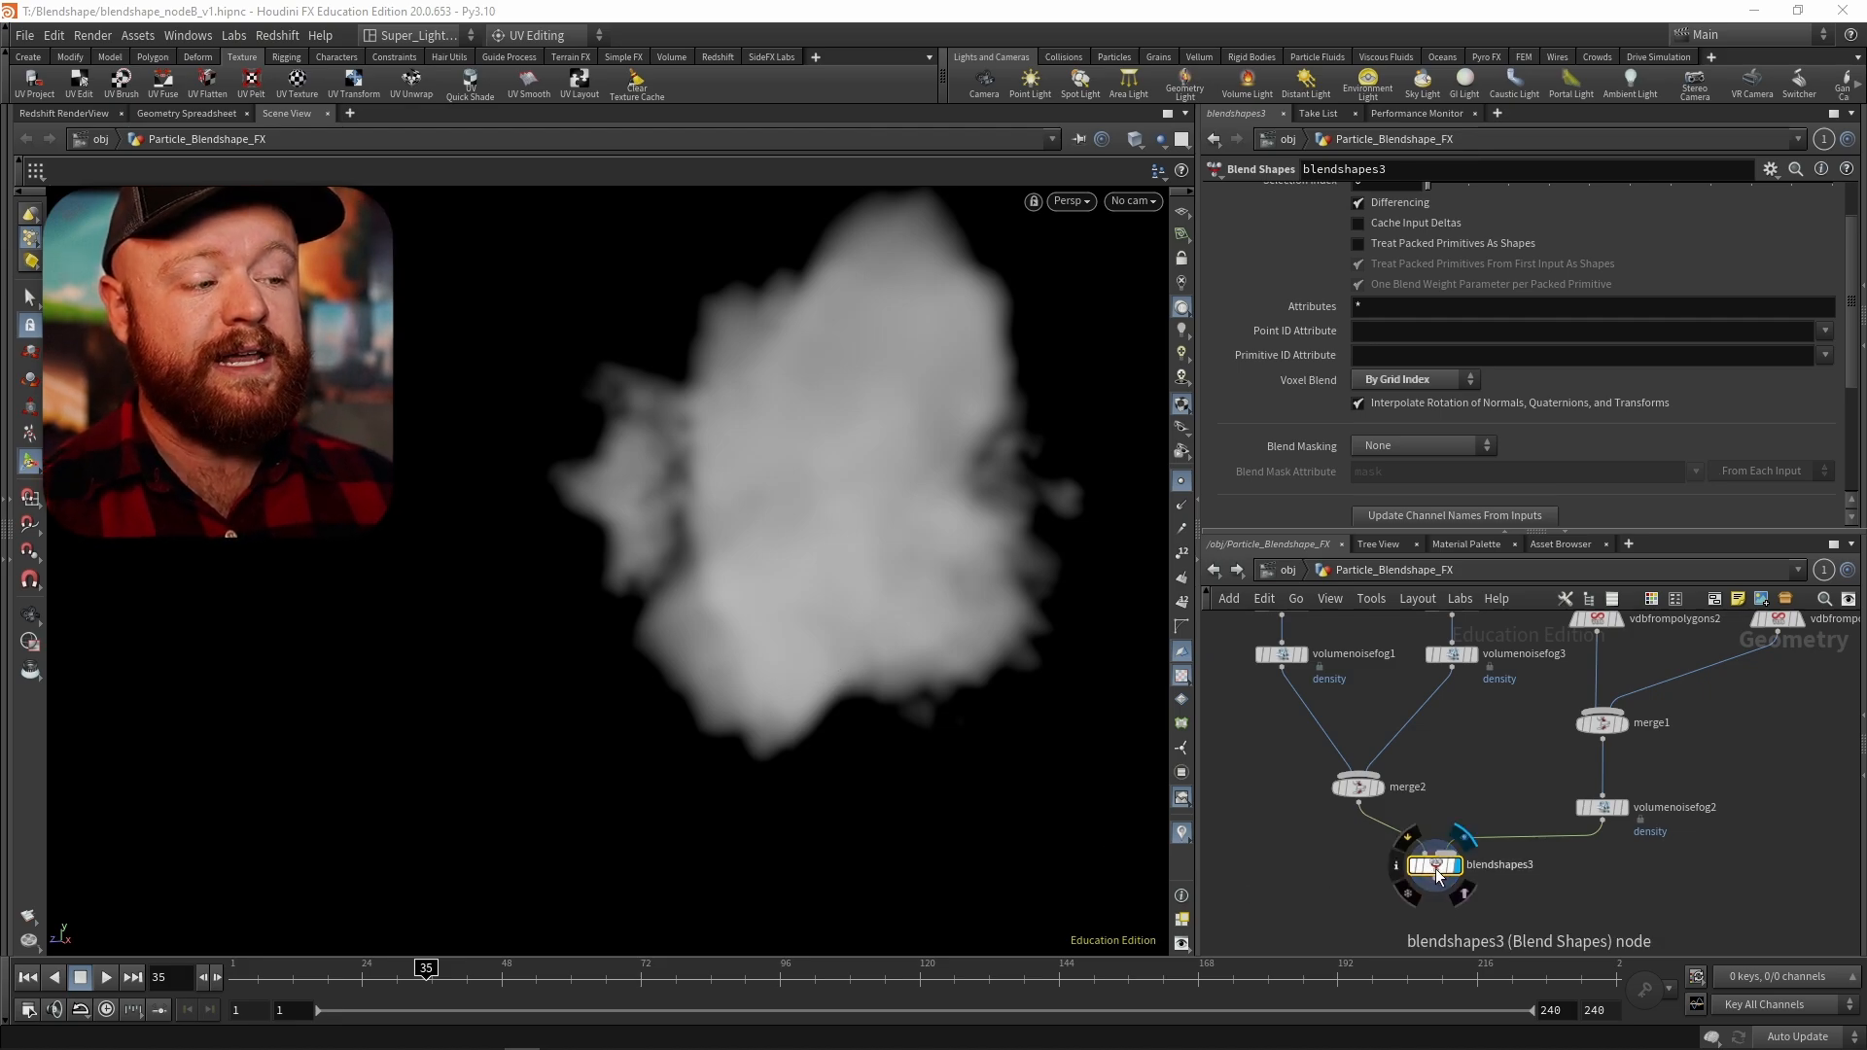
mouse_move(1439, 860)
mouse_down()
mouse_move(1440, 882)
mouse_move(1448, 866)
mouse_up()
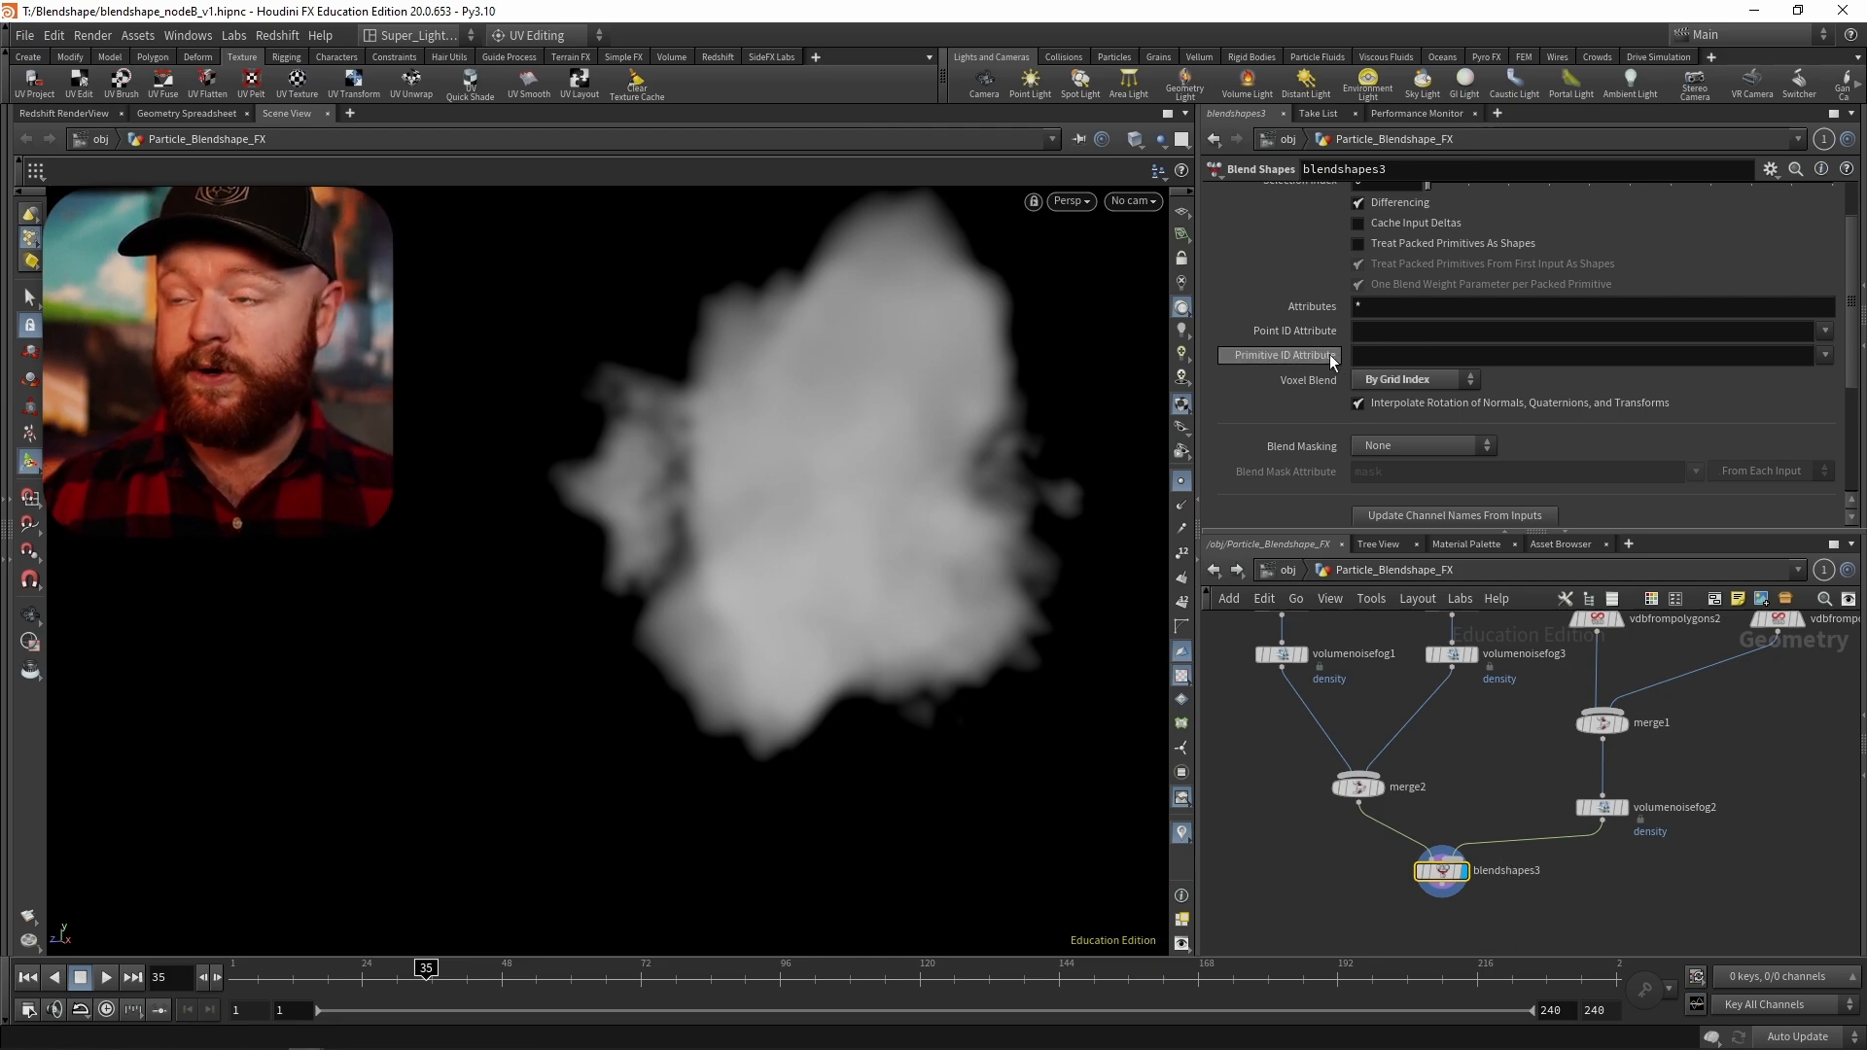
click(1421, 381)
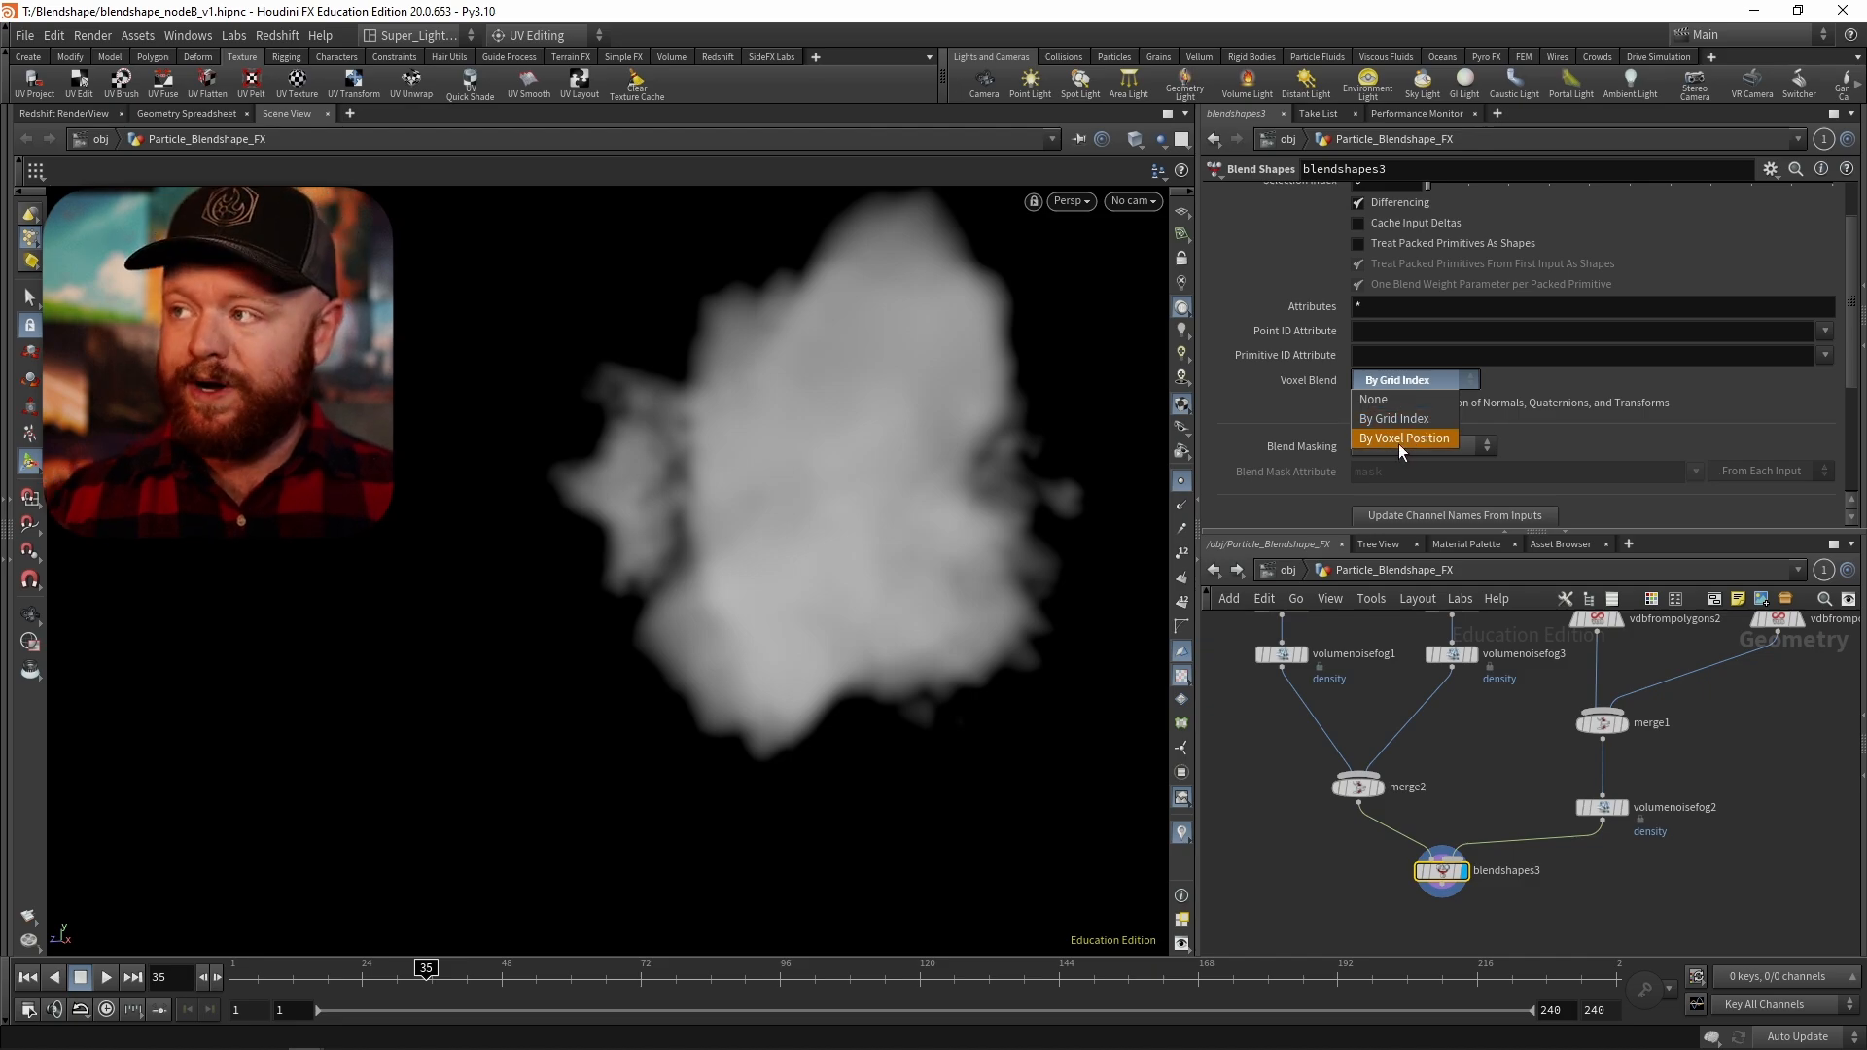
click(1456, 417)
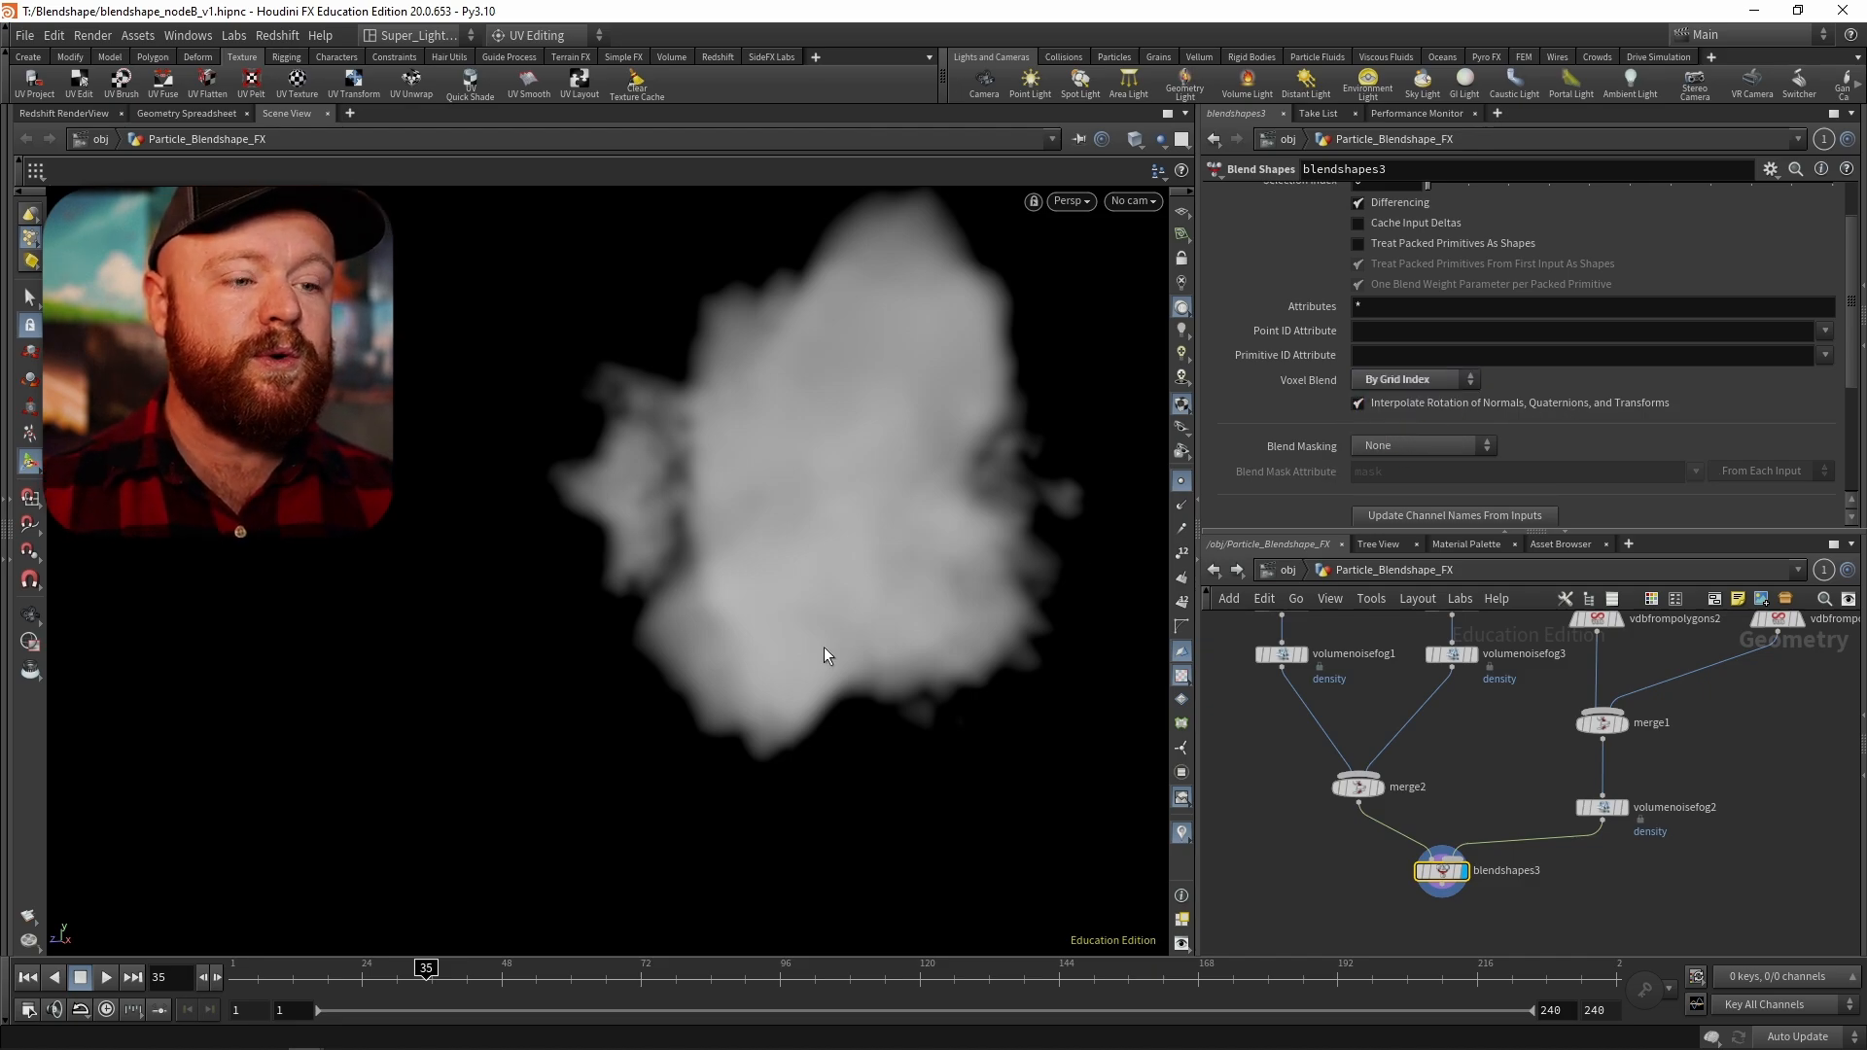
- Bring up the Blend Shapes help window and examine the Voxel Blend documentation, especially how By Grid Index matches voxels
mouse_move(317, 1043)
click(510, 957)
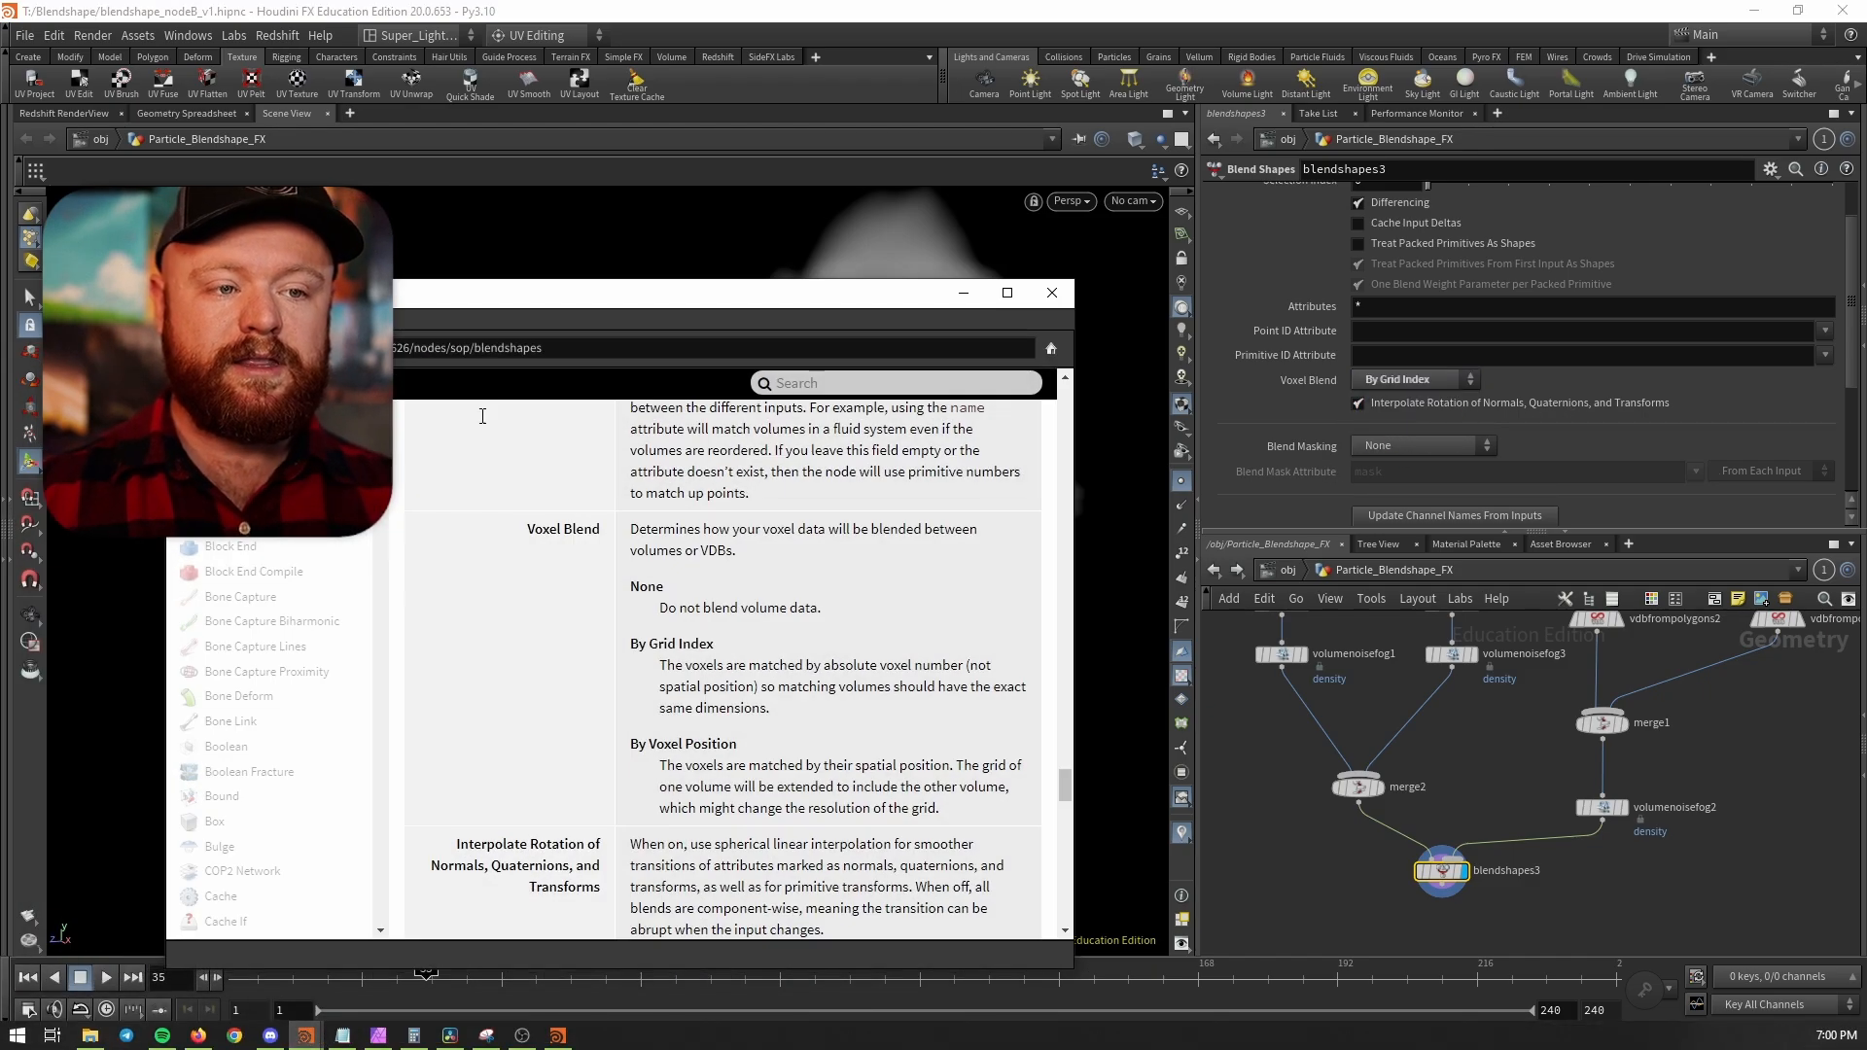
drag(734, 305, 830, 245)
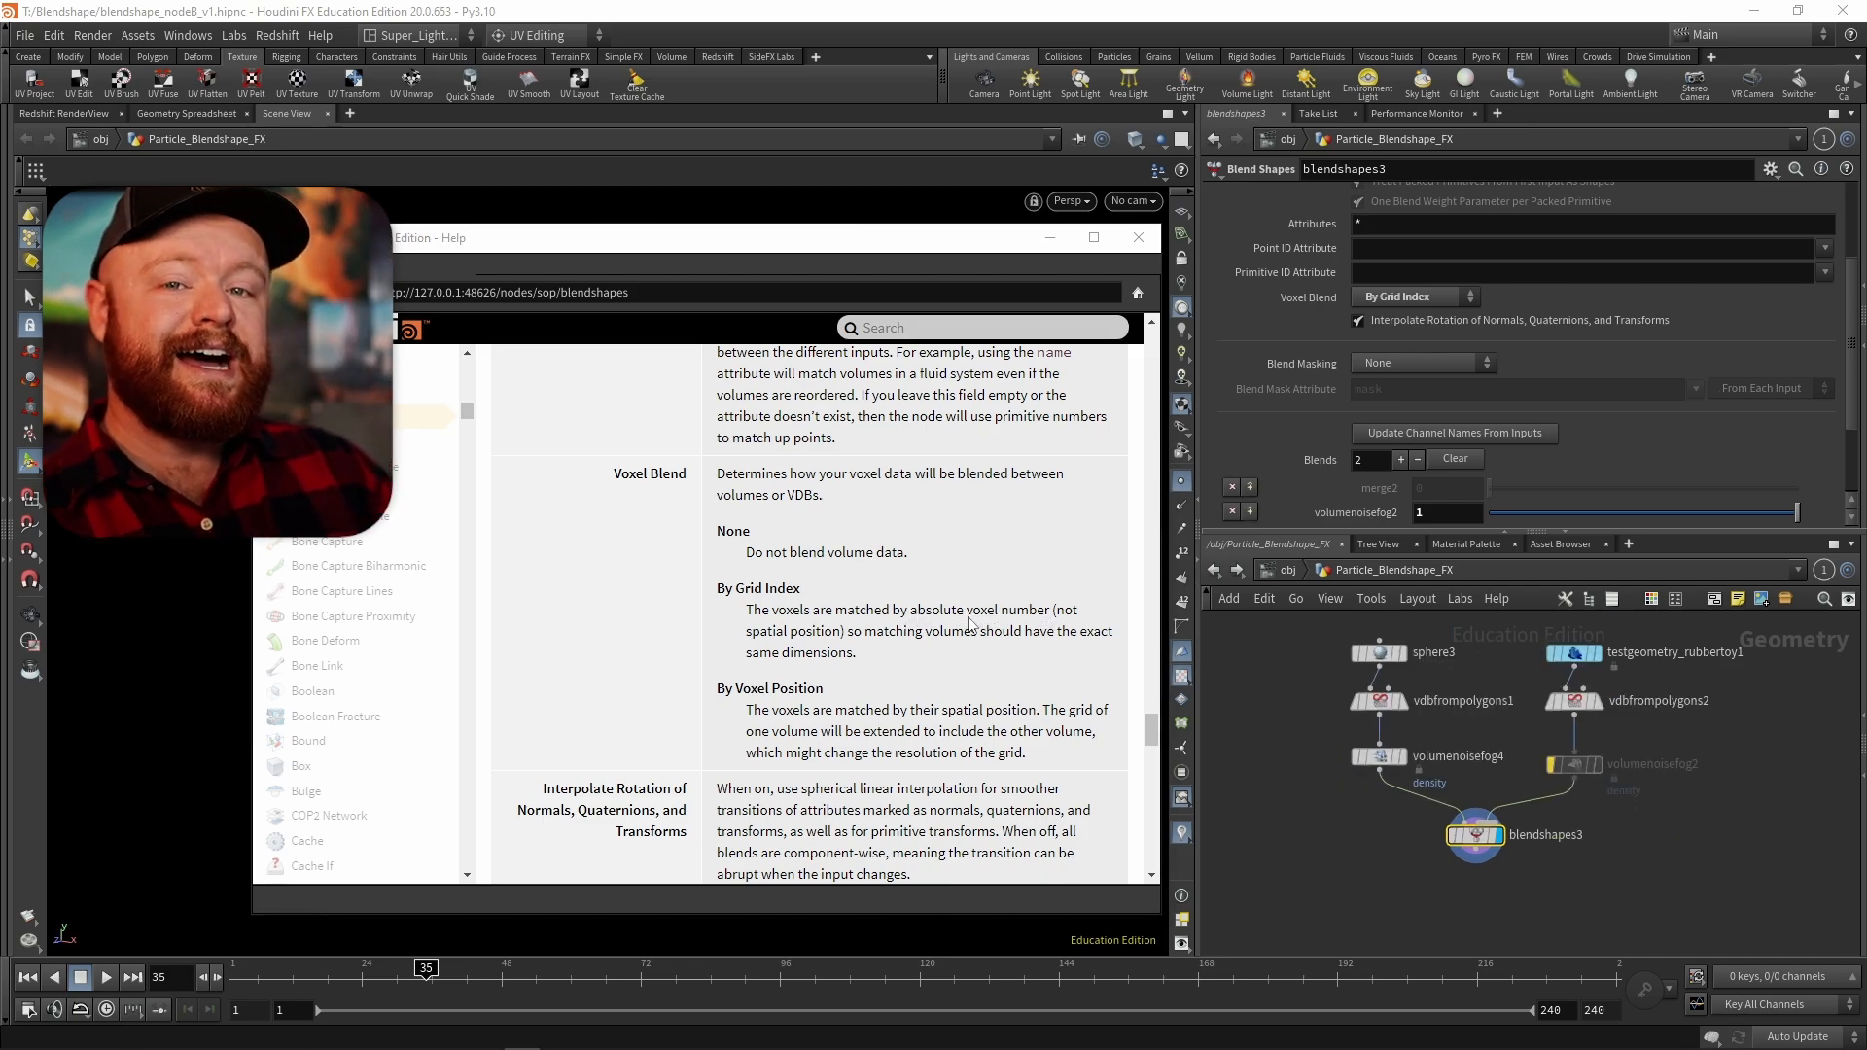
drag(967, 613, 1040, 613)
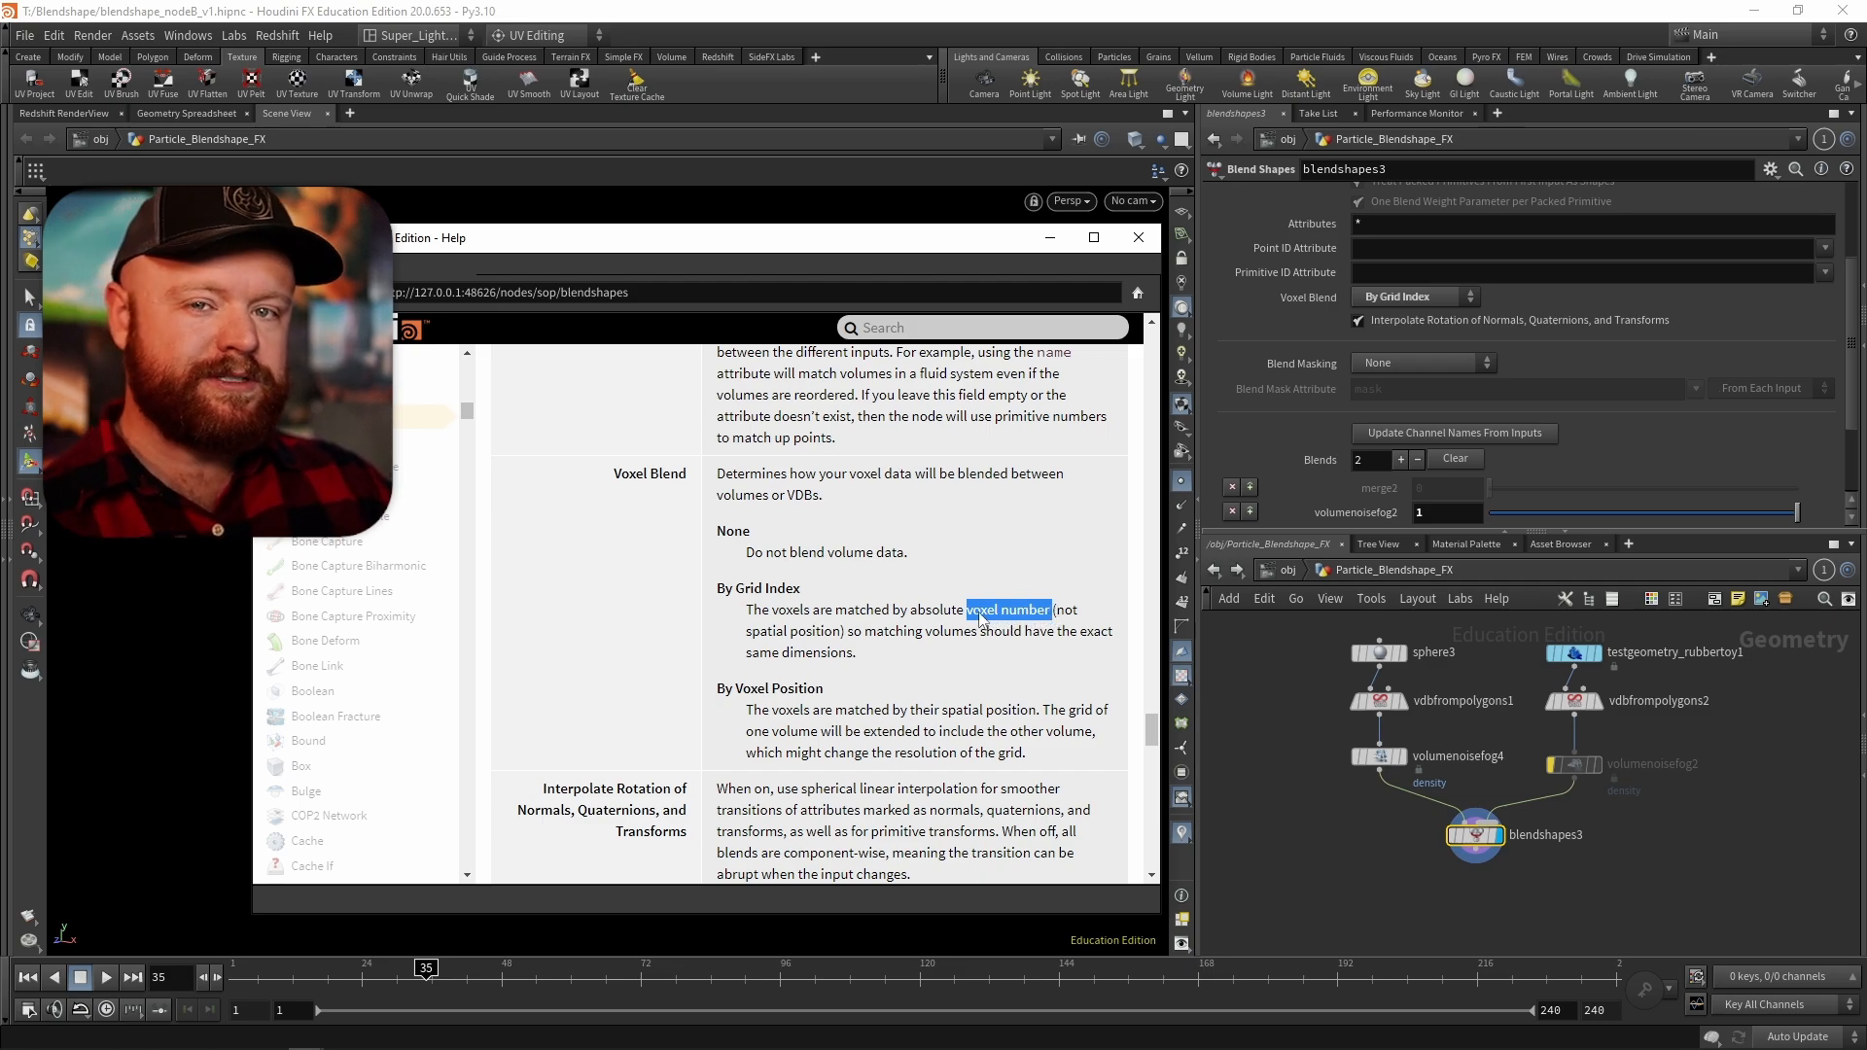
click(945, 610)
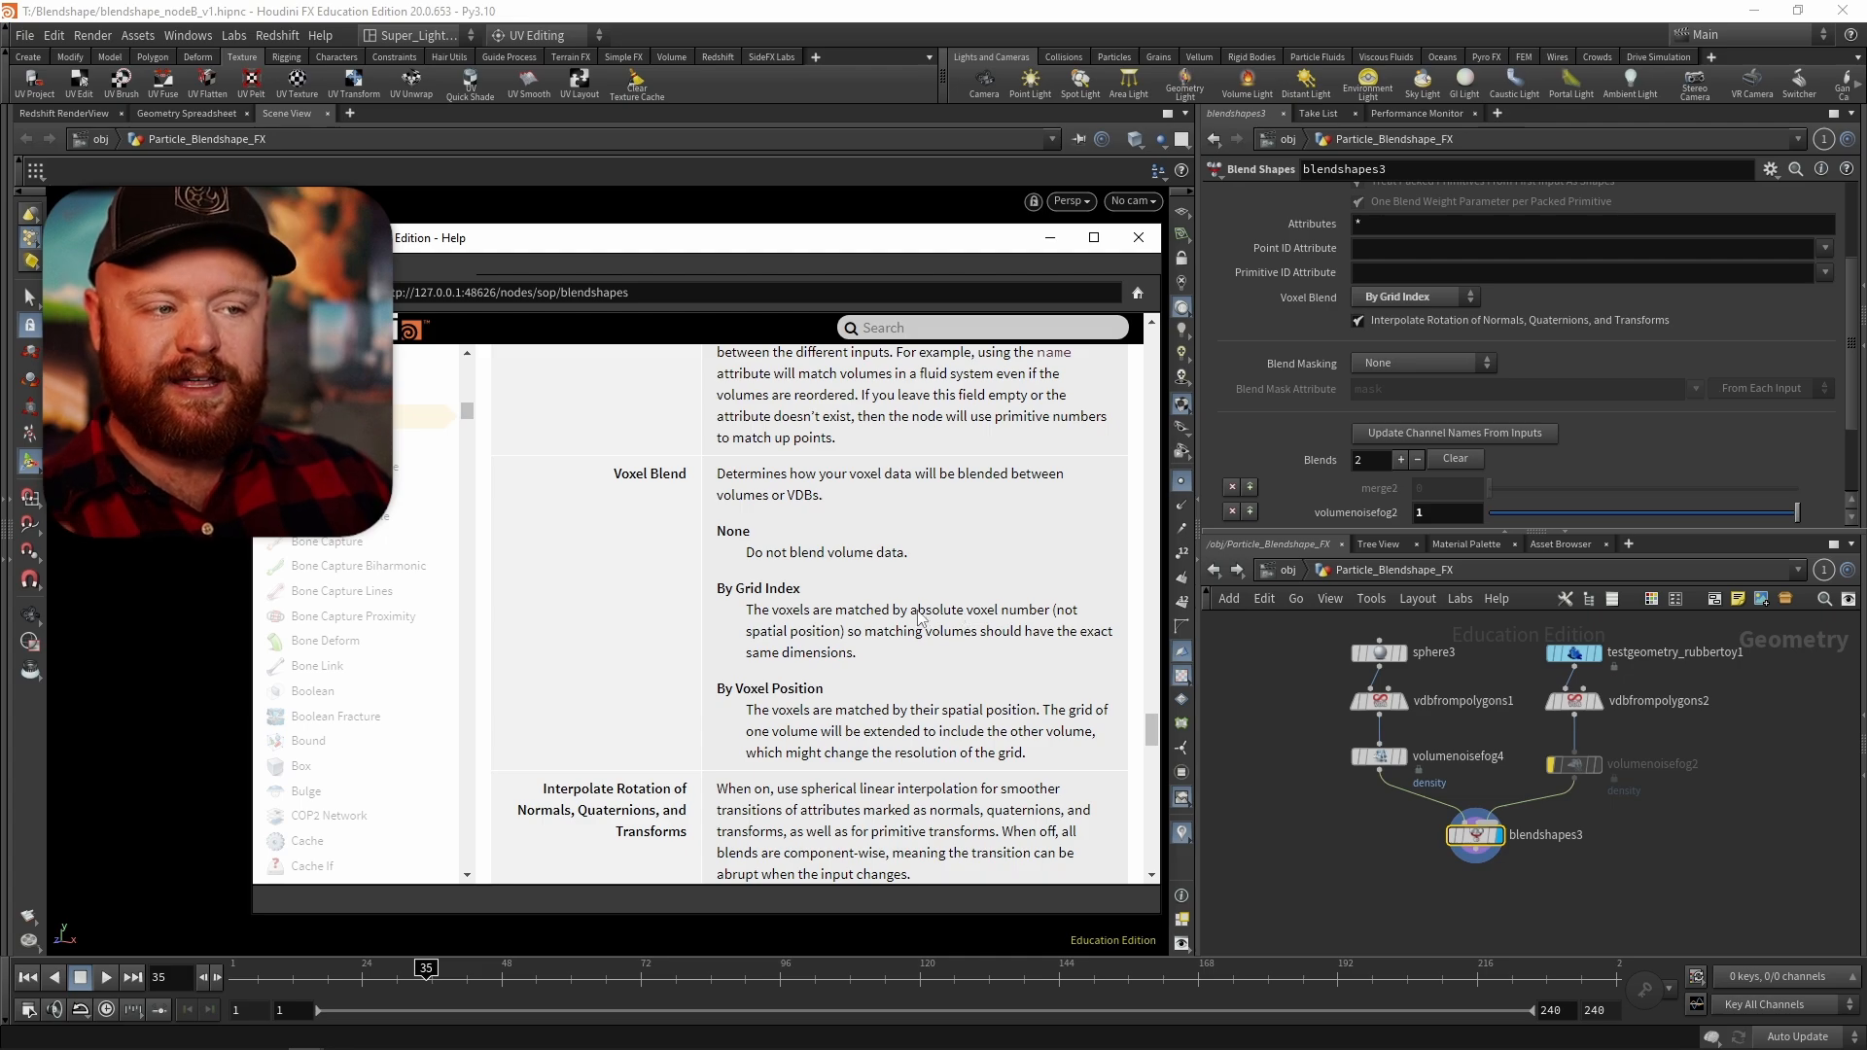
drag(917, 610, 1034, 609)
click(1037, 608)
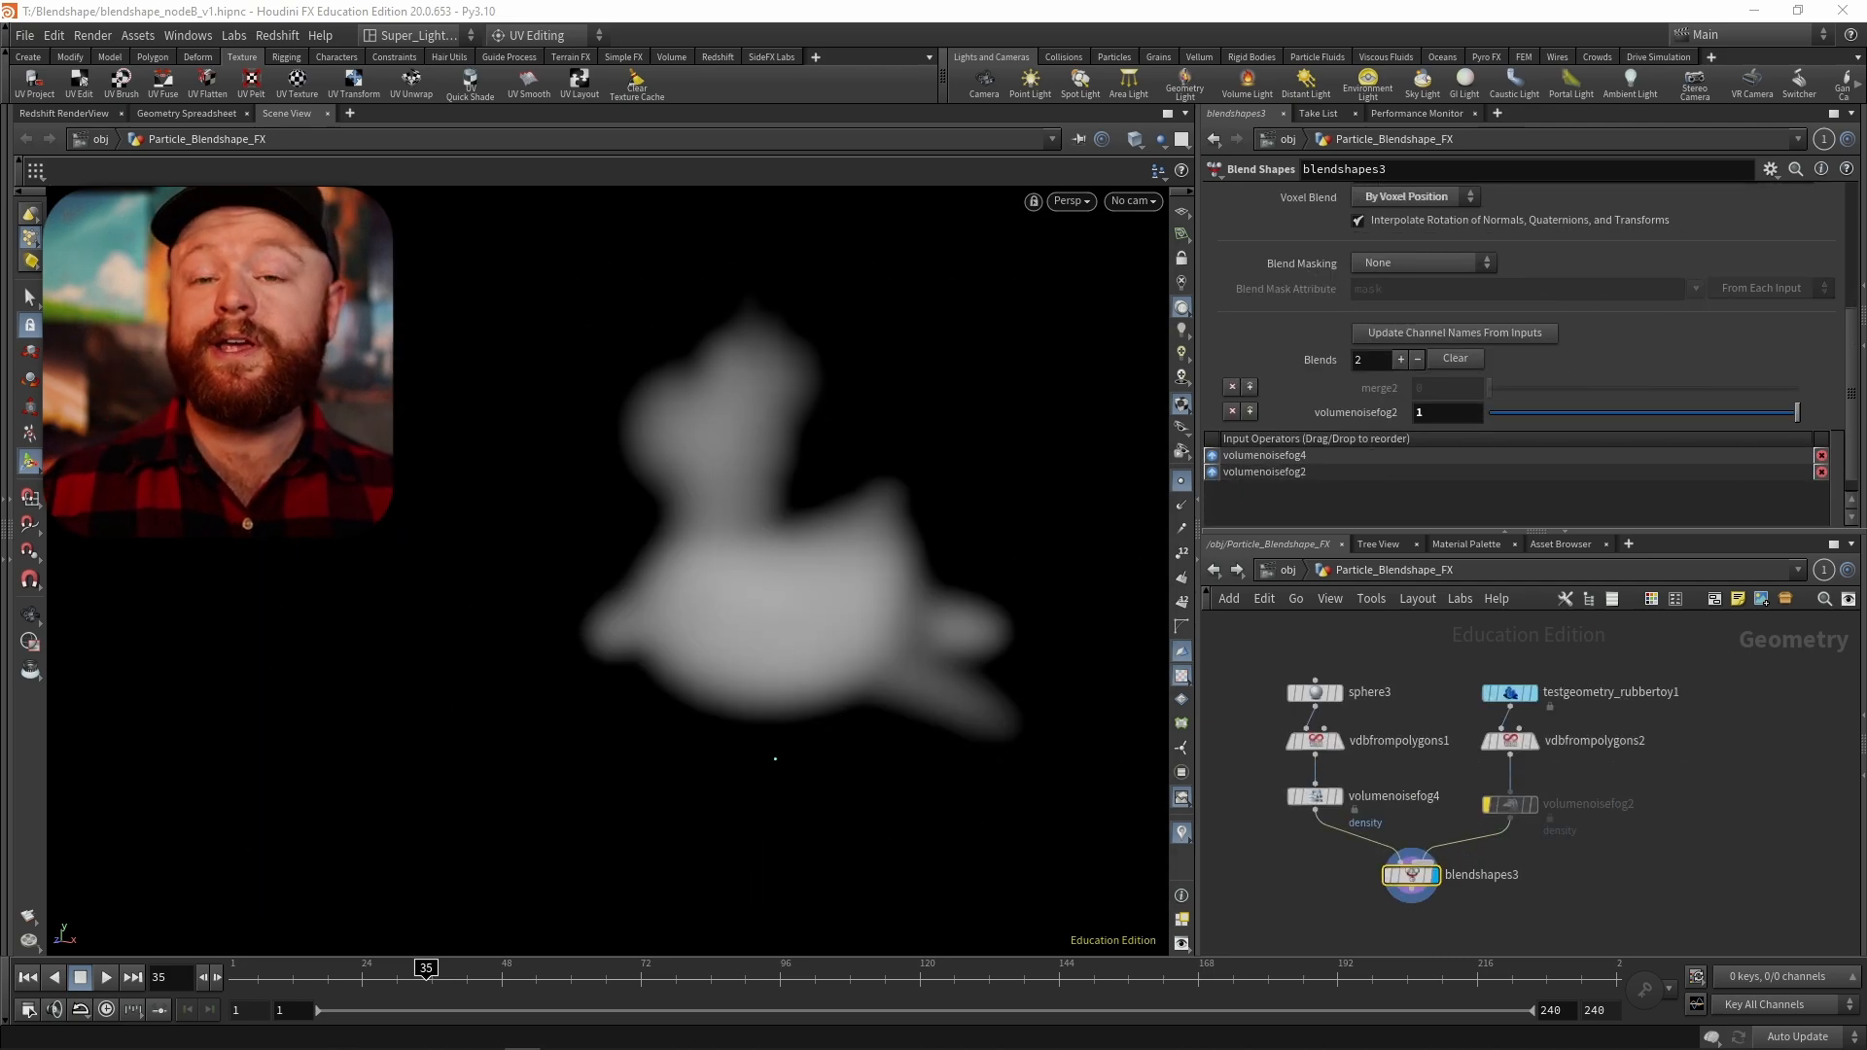
- Set Voxel Blend of blendshapes3 to By Grid Index and sweep the volumenoisefog2 weight down to 0
click(1421, 196)
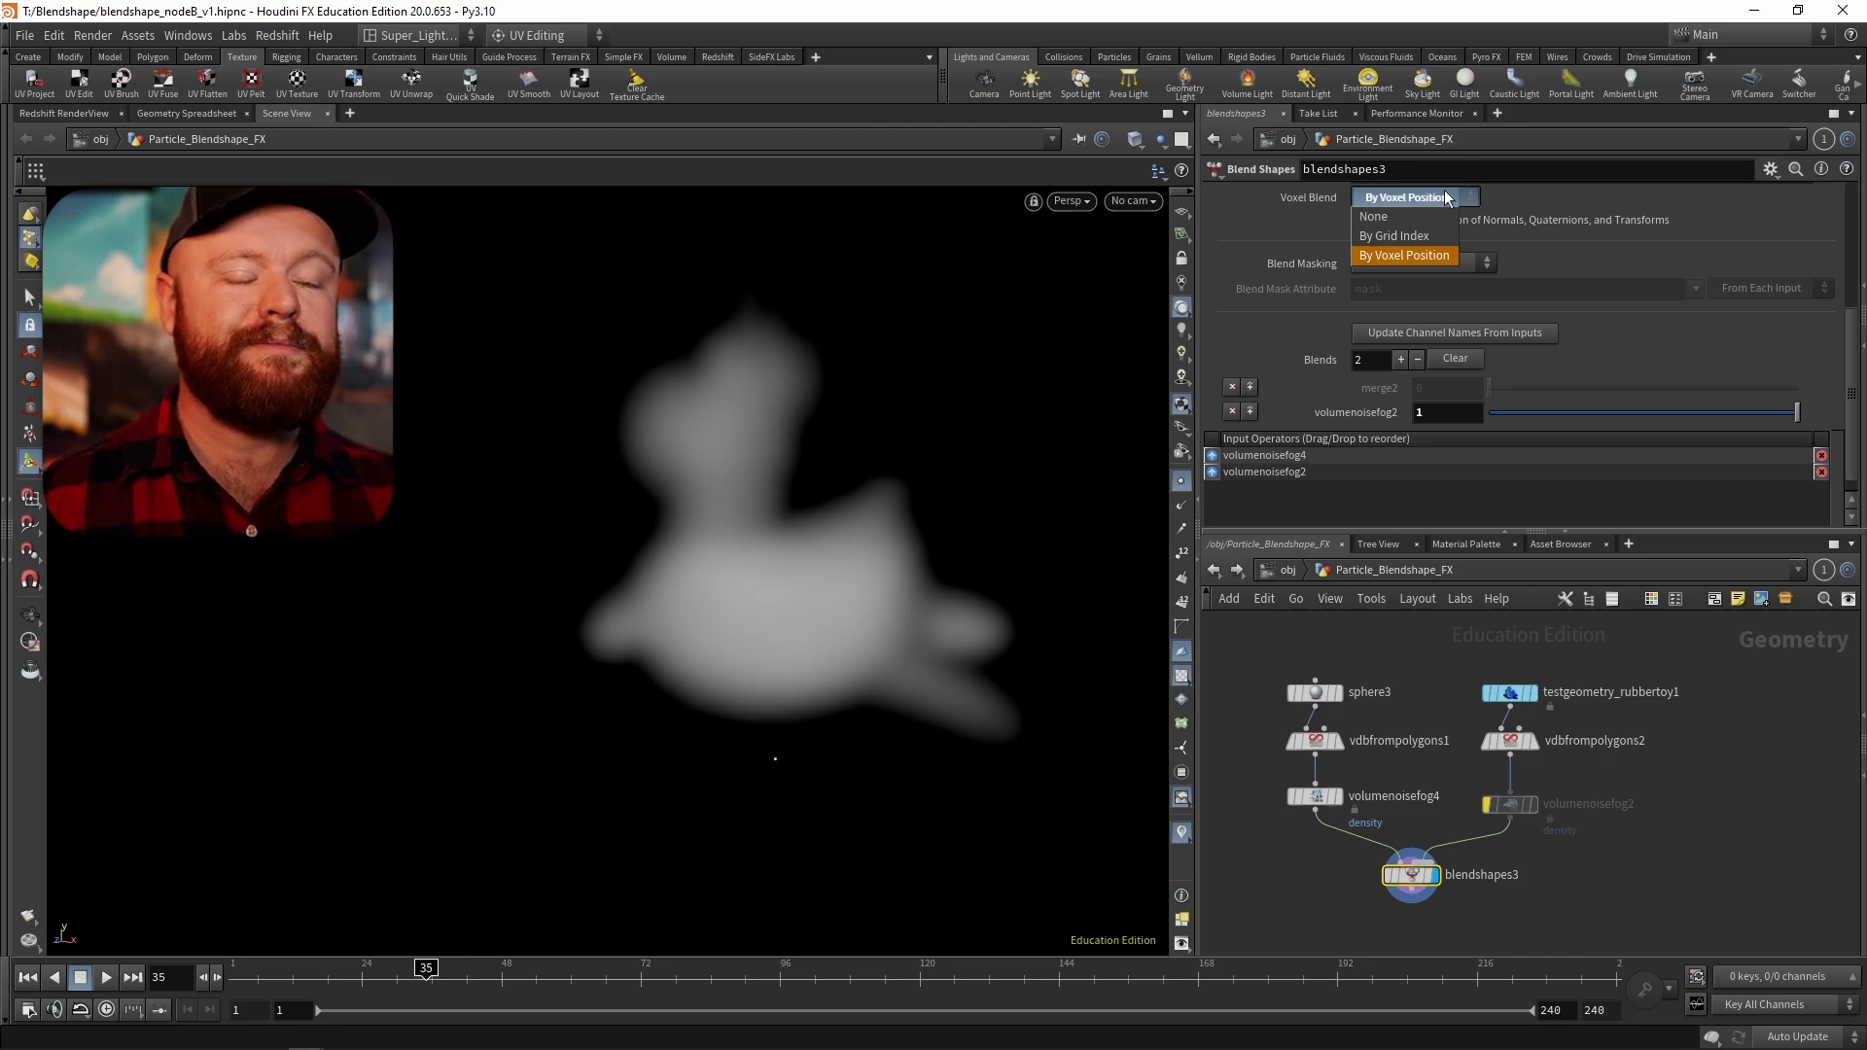
click(1542, 196)
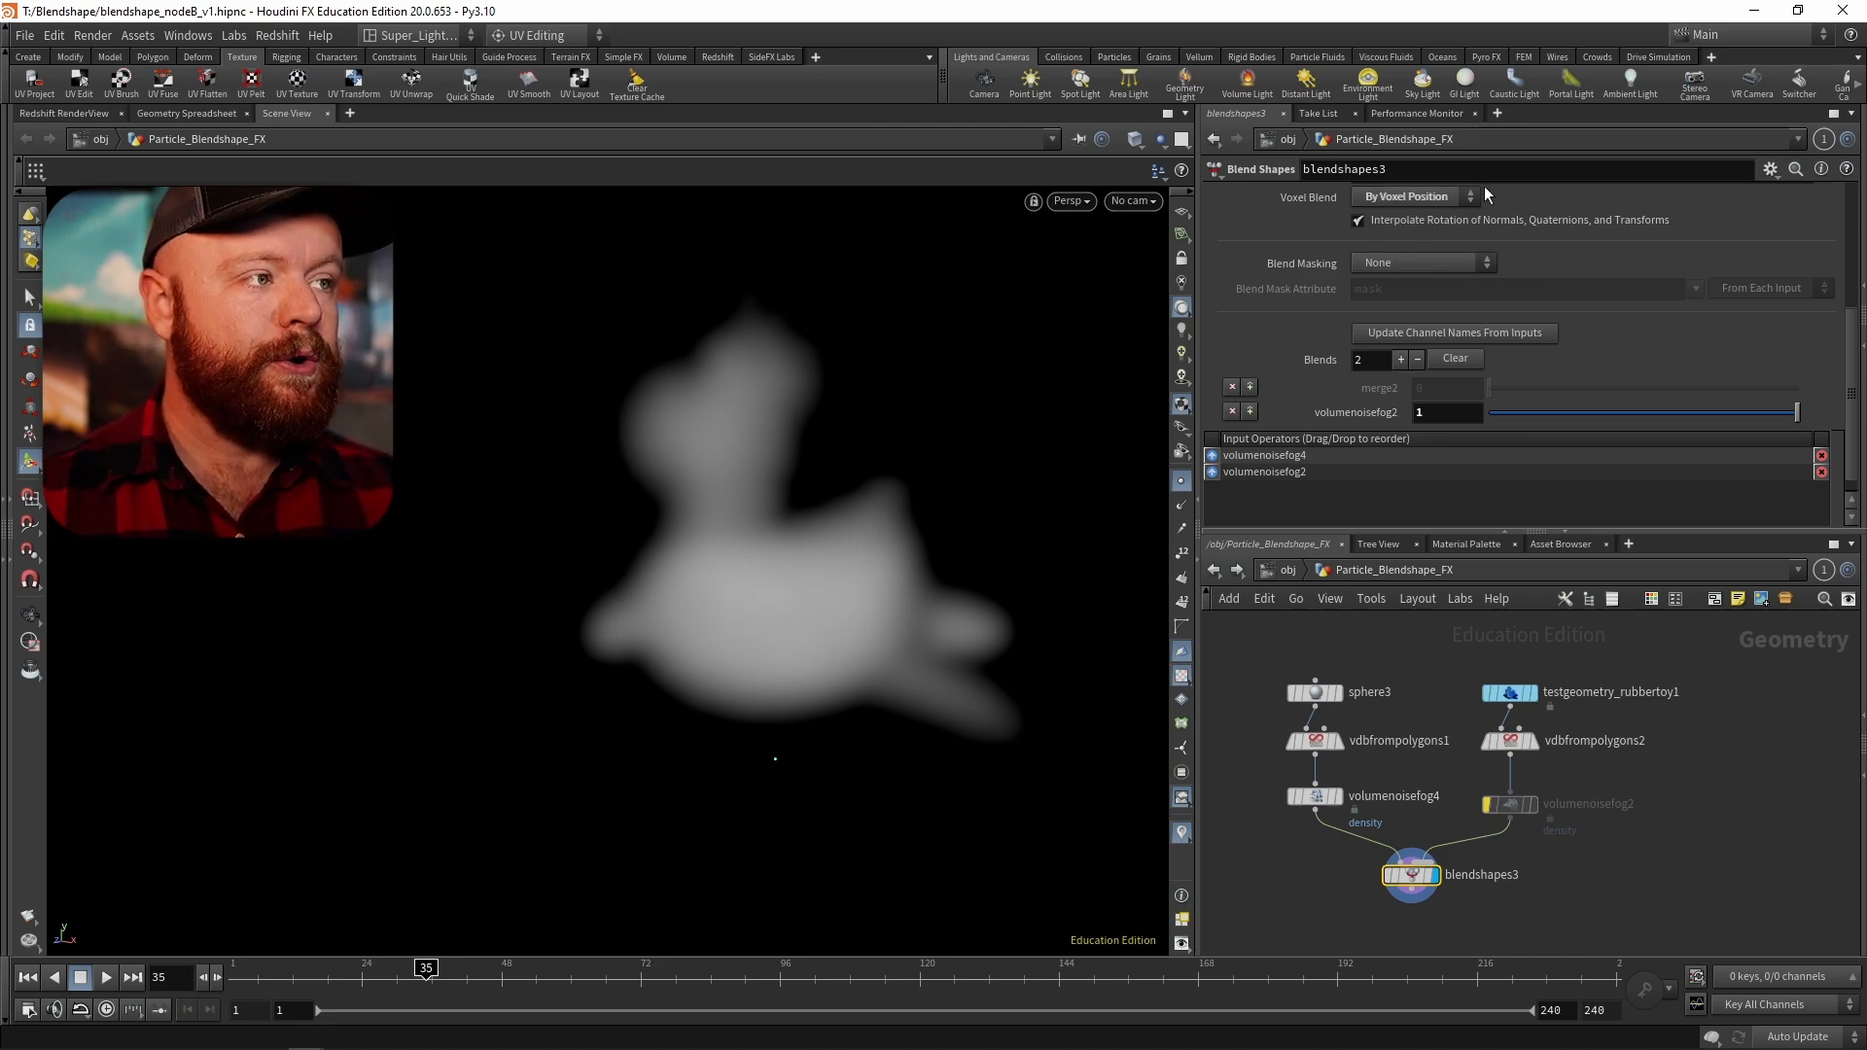
click(1427, 200)
click(1546, 204)
click(1420, 196)
click(1410, 219)
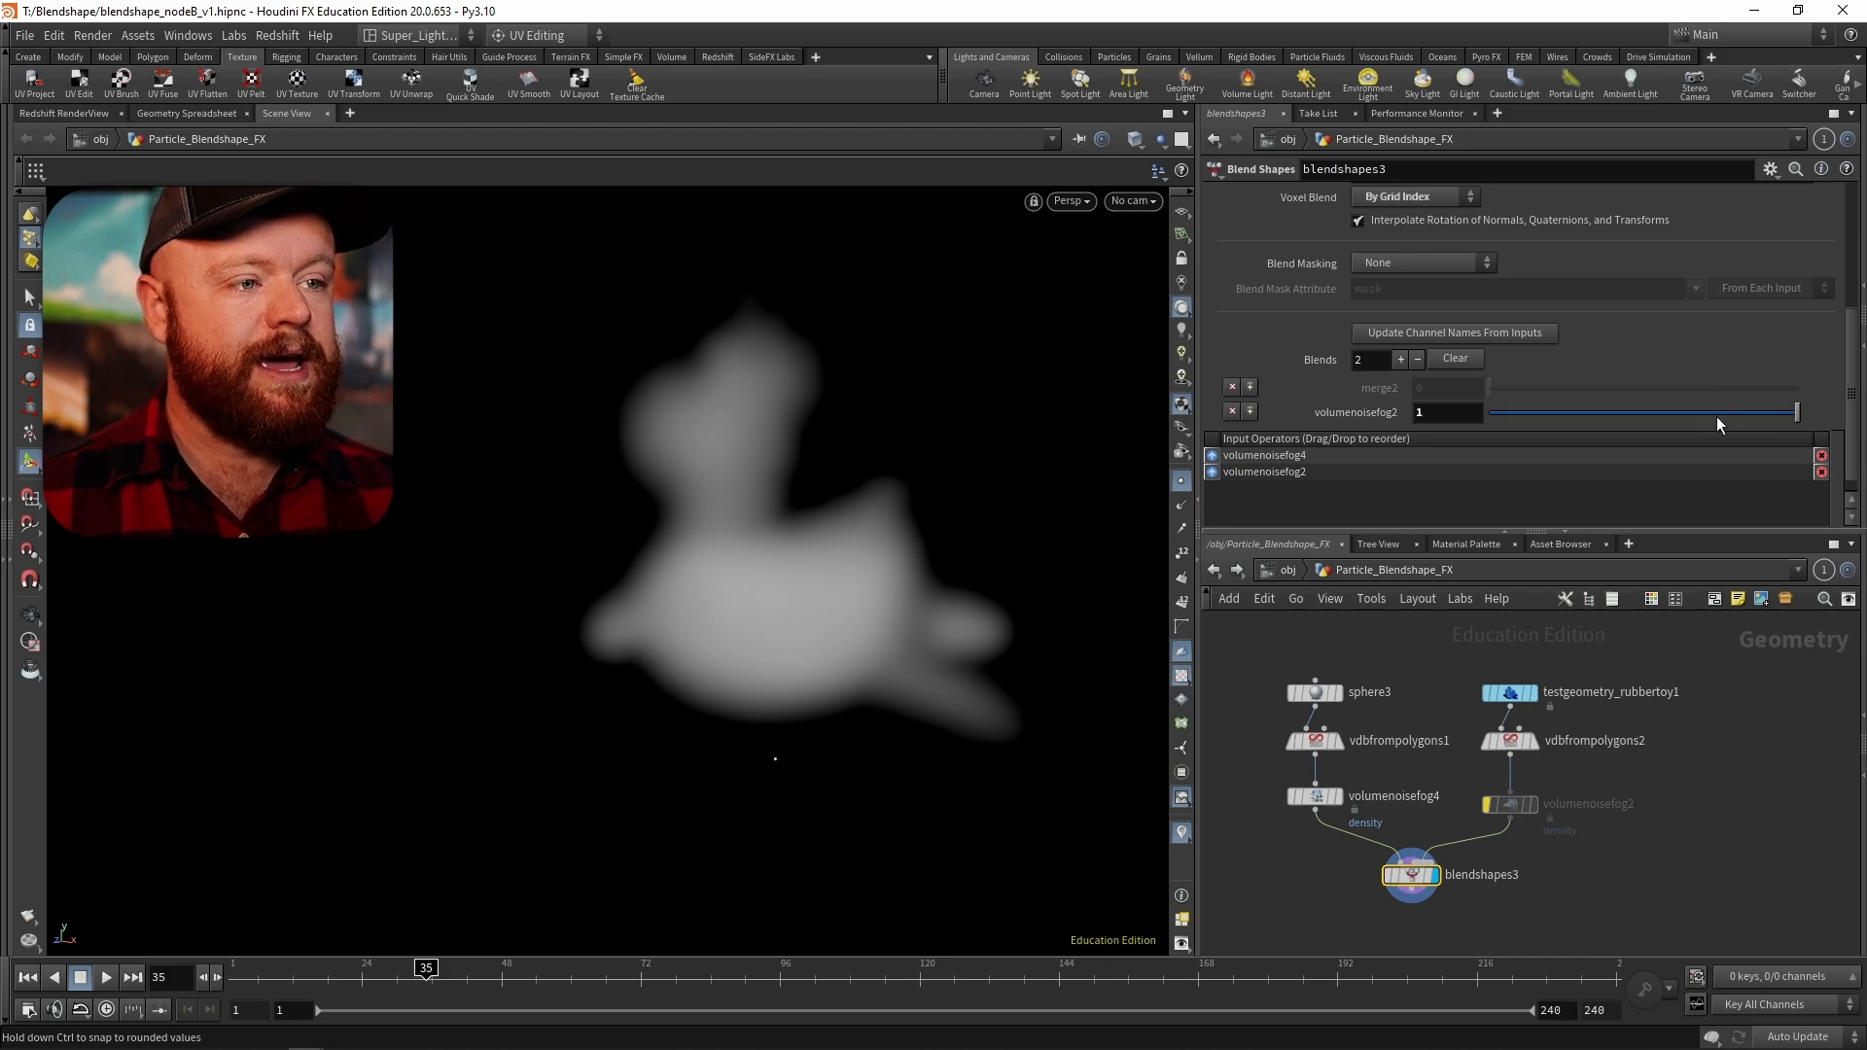
drag(1727, 413, 1477, 416)
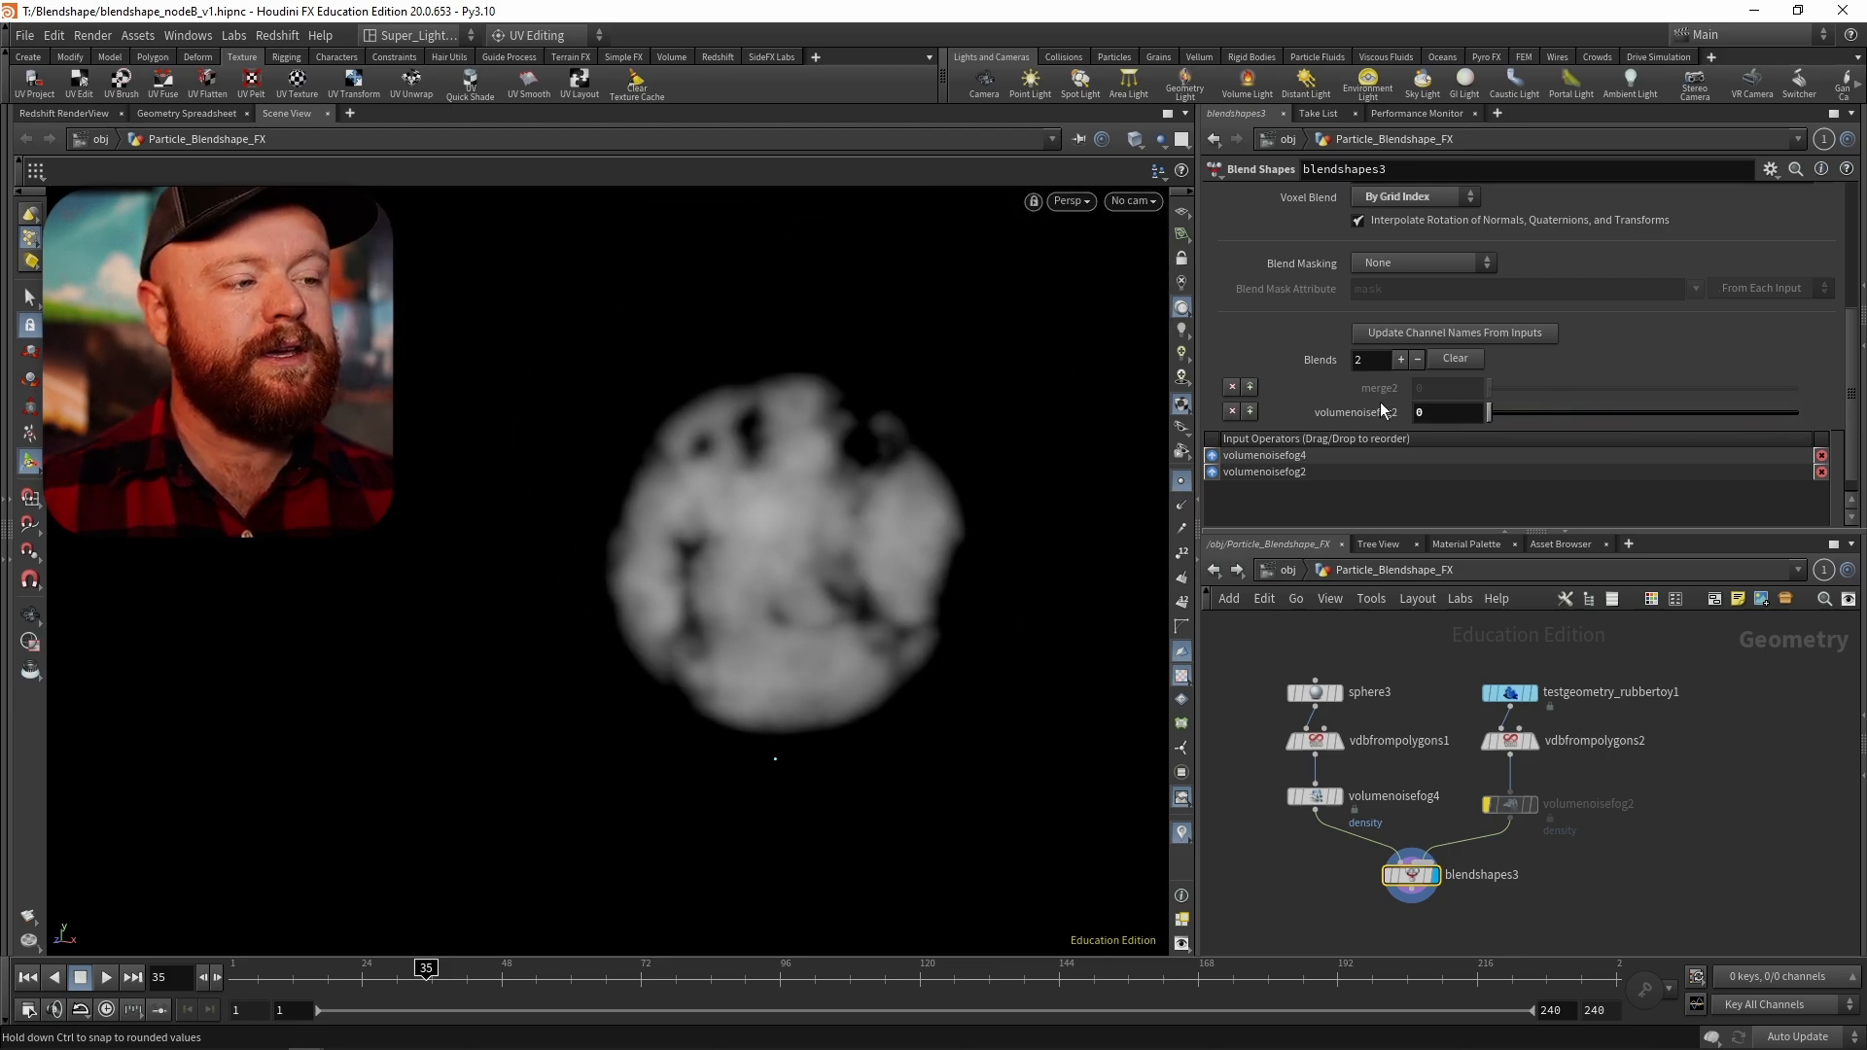
- Display vdbfrompolygons1 and compare its node info with that of vdbfrompolygons2
click(1342, 752)
middle_click(1320, 751)
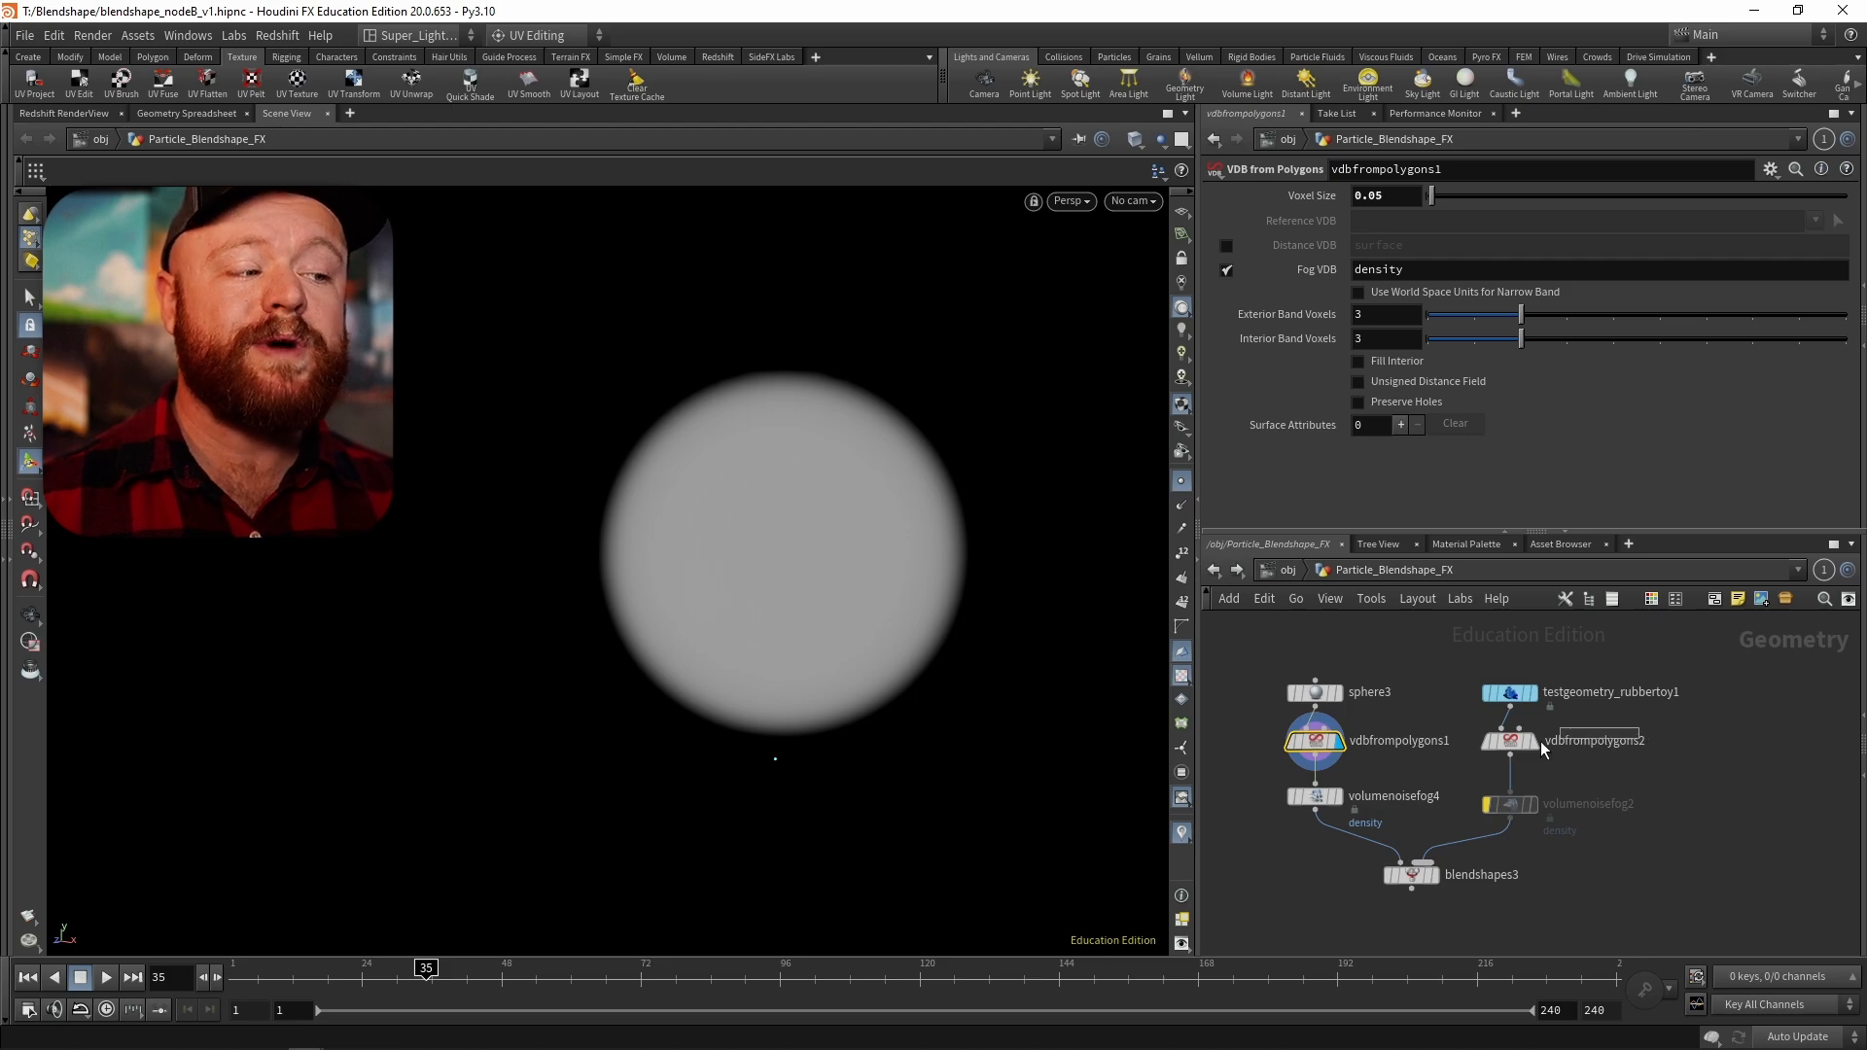
click(1505, 739)
middle_click(1507, 741)
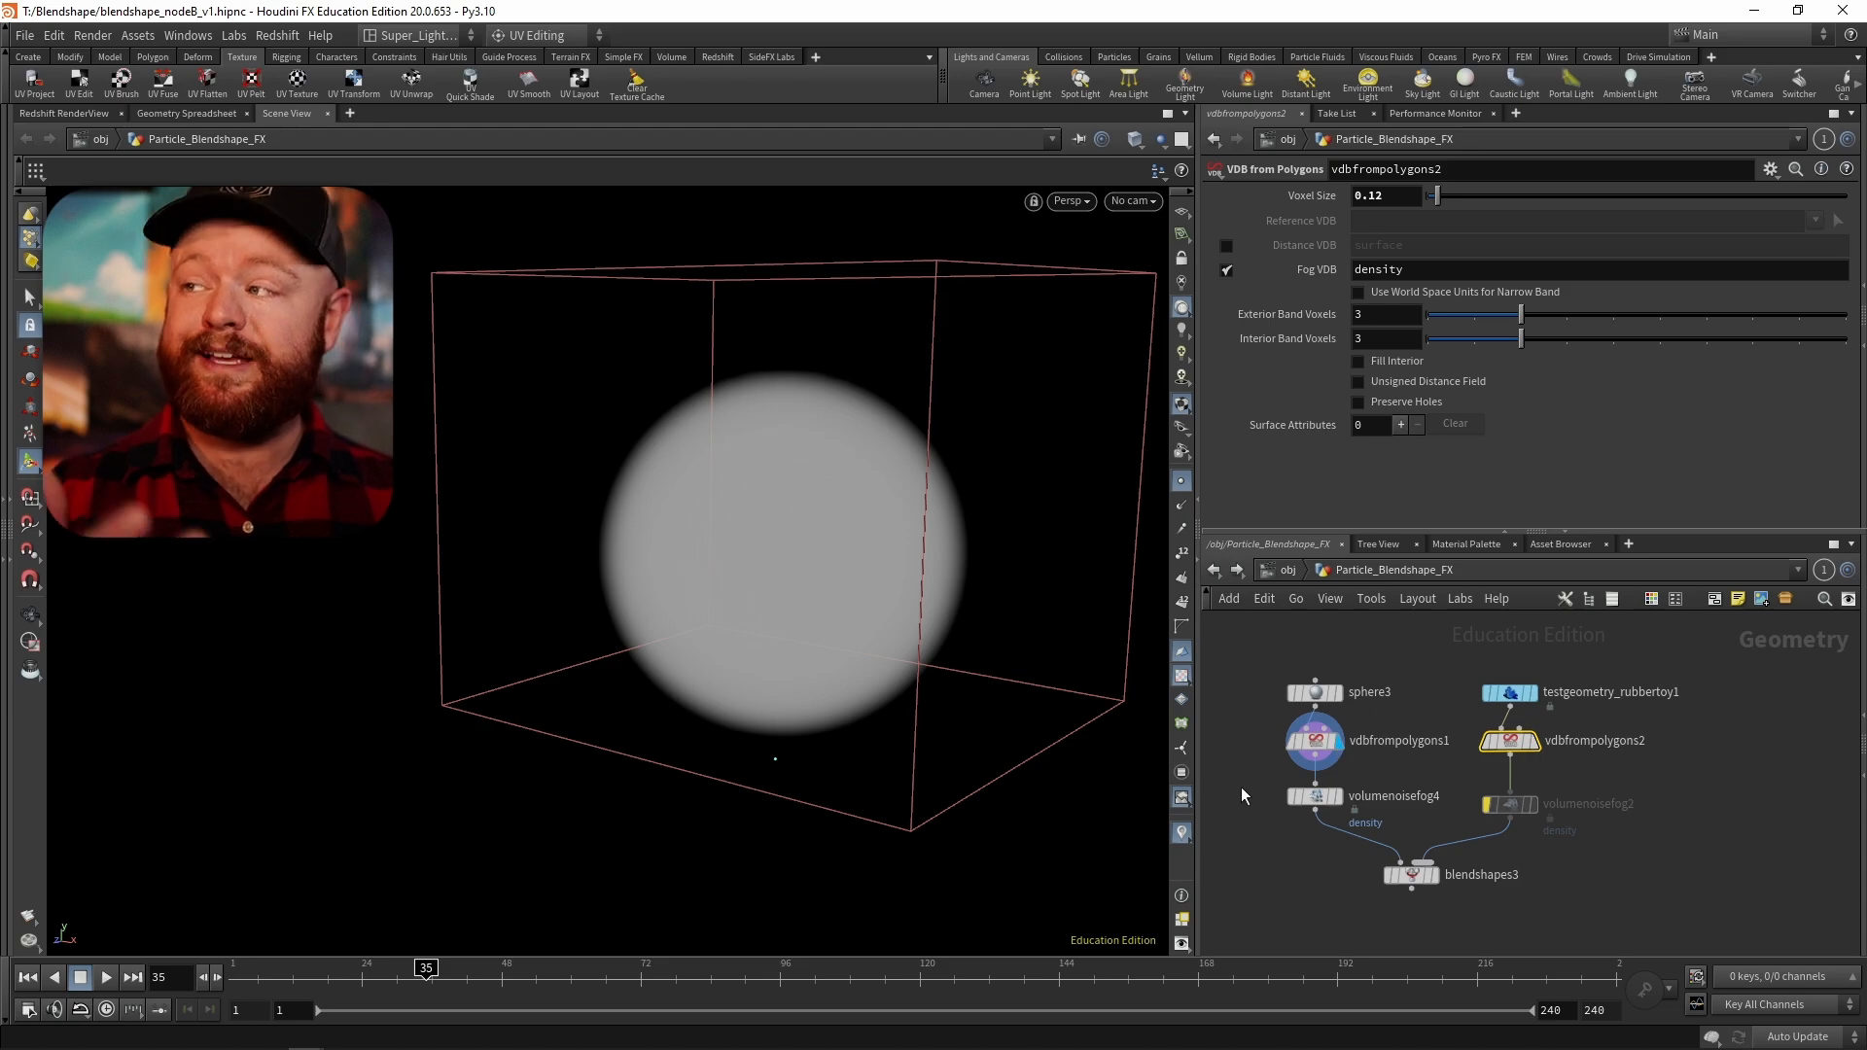
middle_drag(1411, 732, 1475, 692)
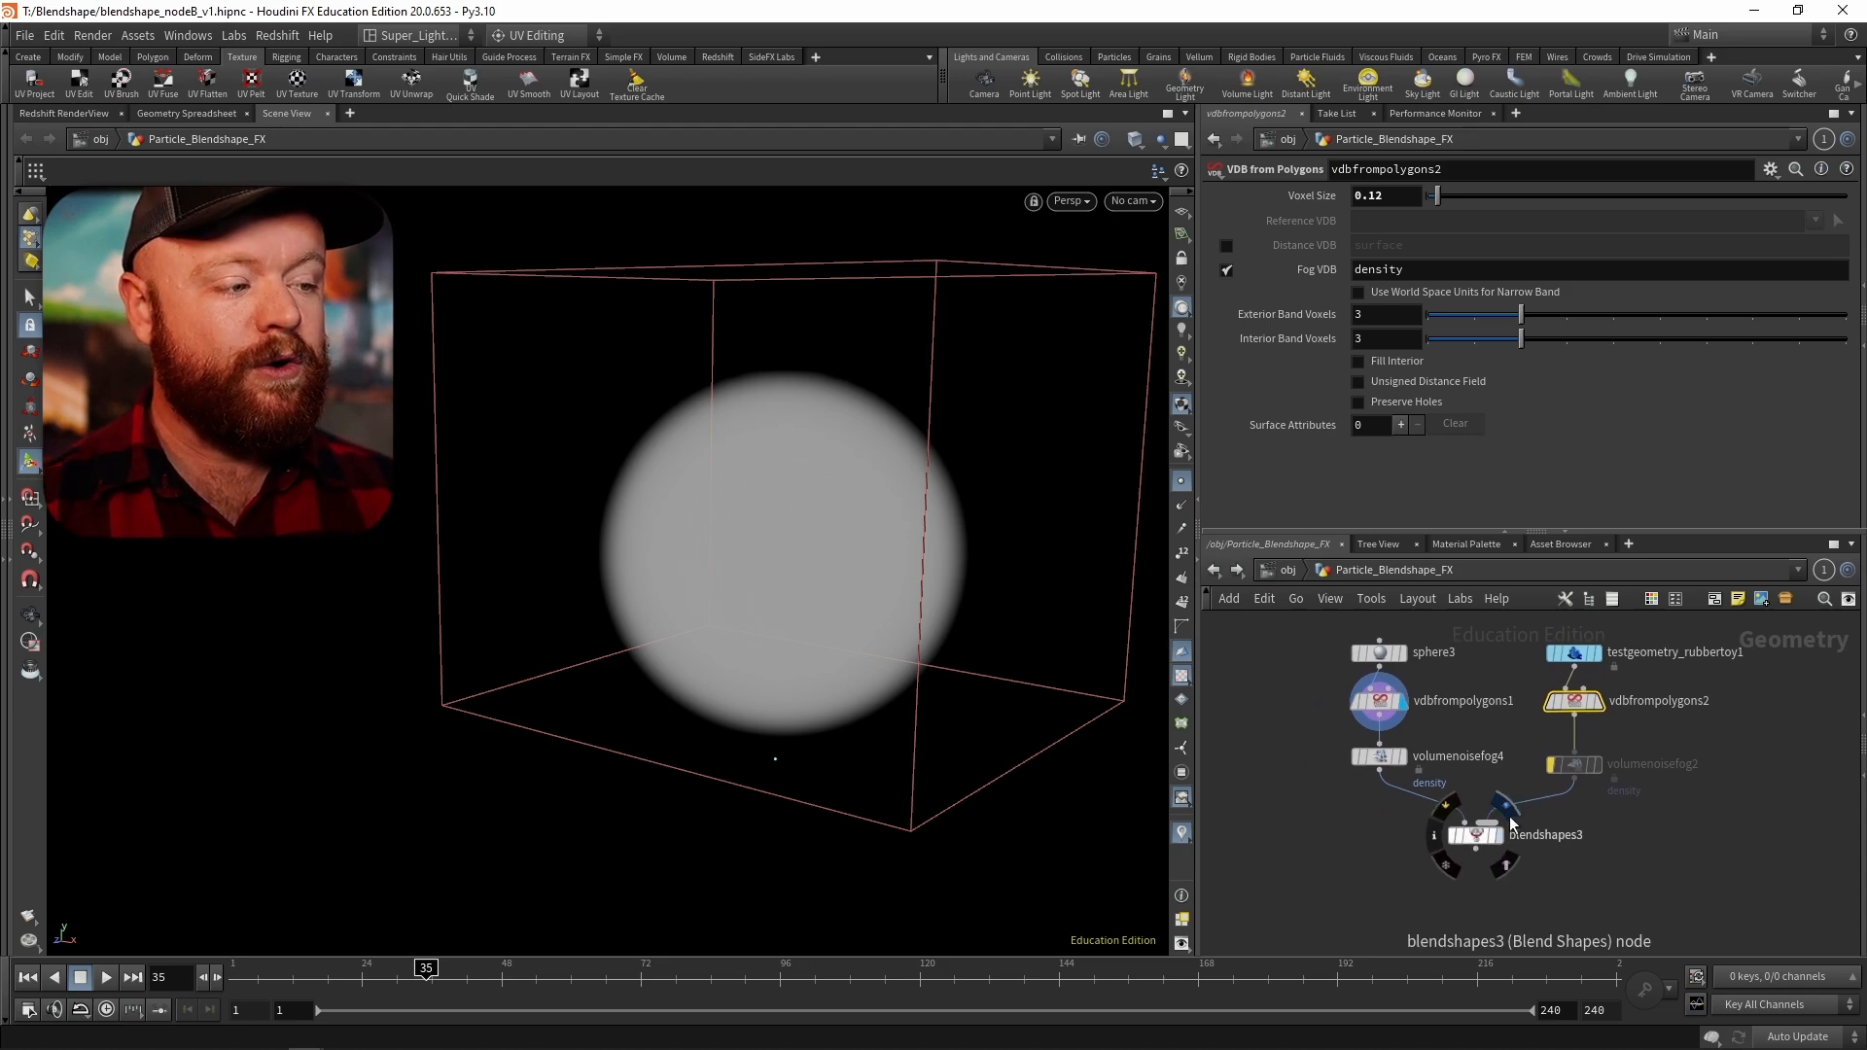
- Display blendshapes3, set its Voxel Blend to By Voxel Position, raise the volumenoisefog2 weight to 1 and check the node info
click(1497, 834)
mouse_move(1508, 414)
mouse_down()
mouse_move(1793, 412)
mouse_move(1489, 412)
mouse_up()
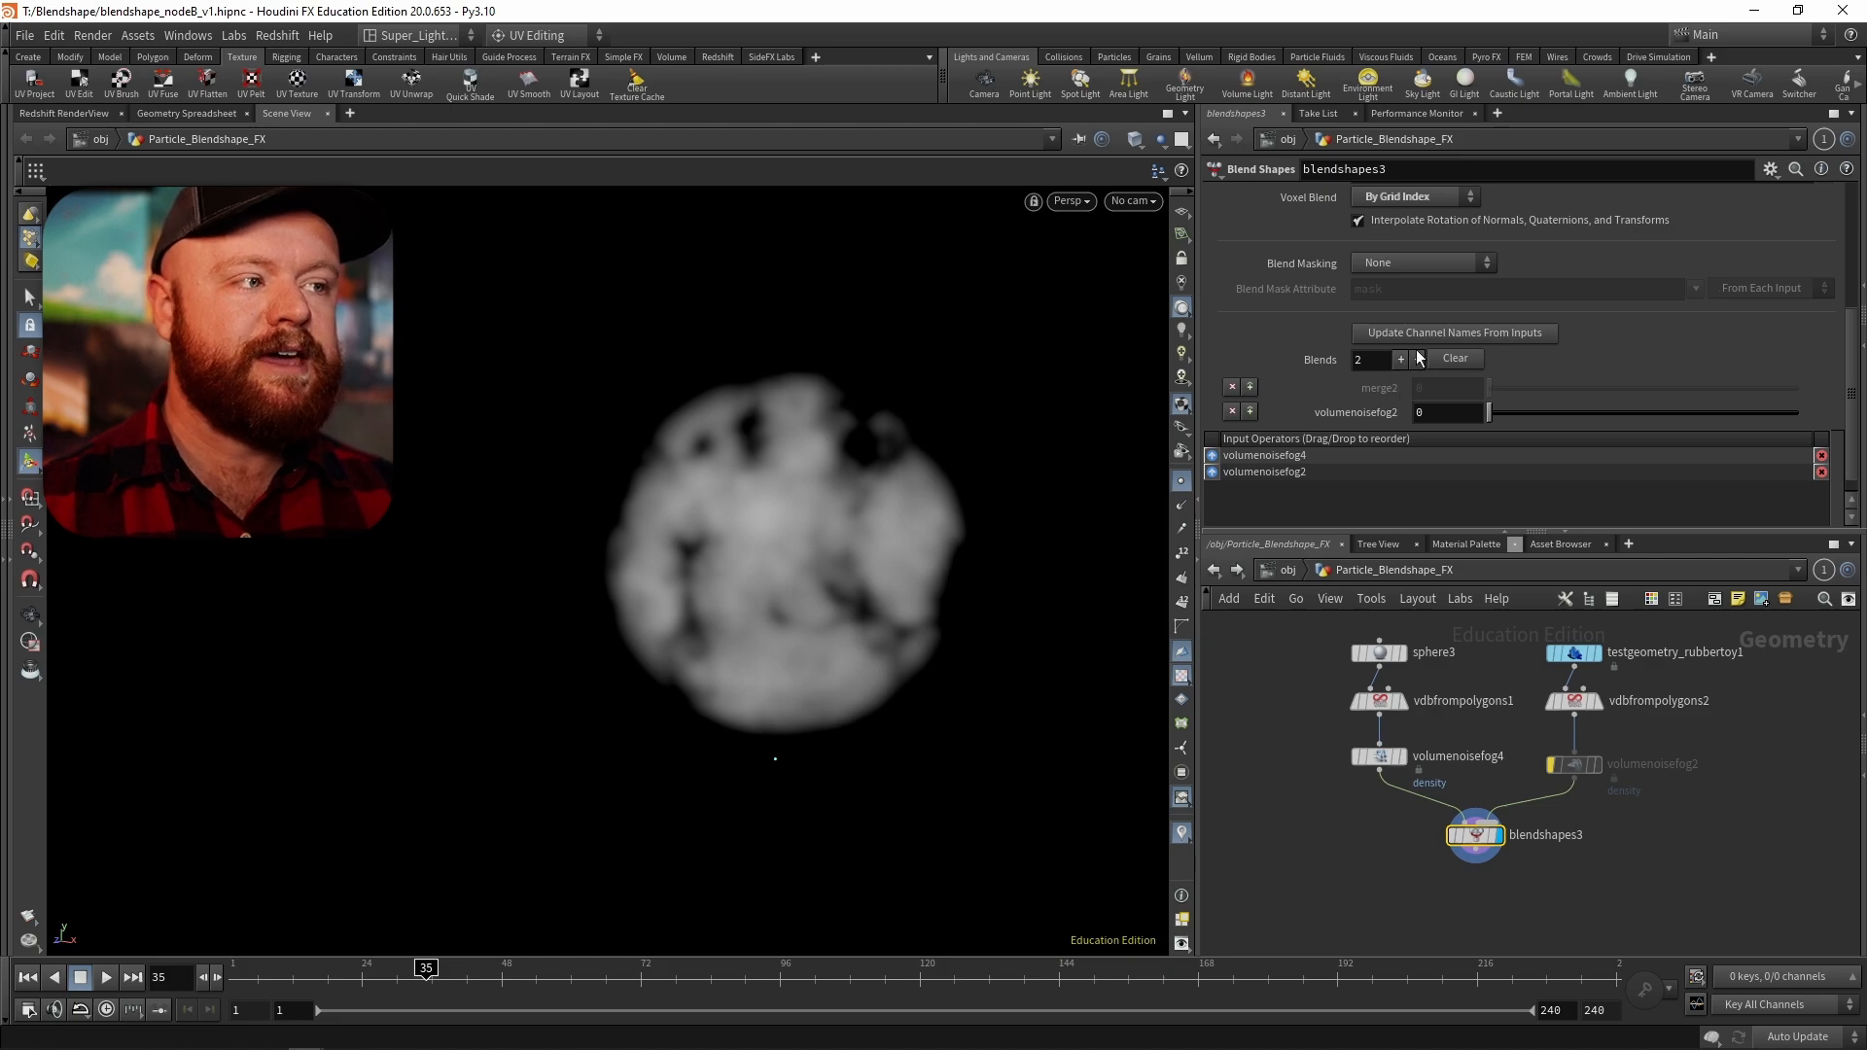
click(1408, 198)
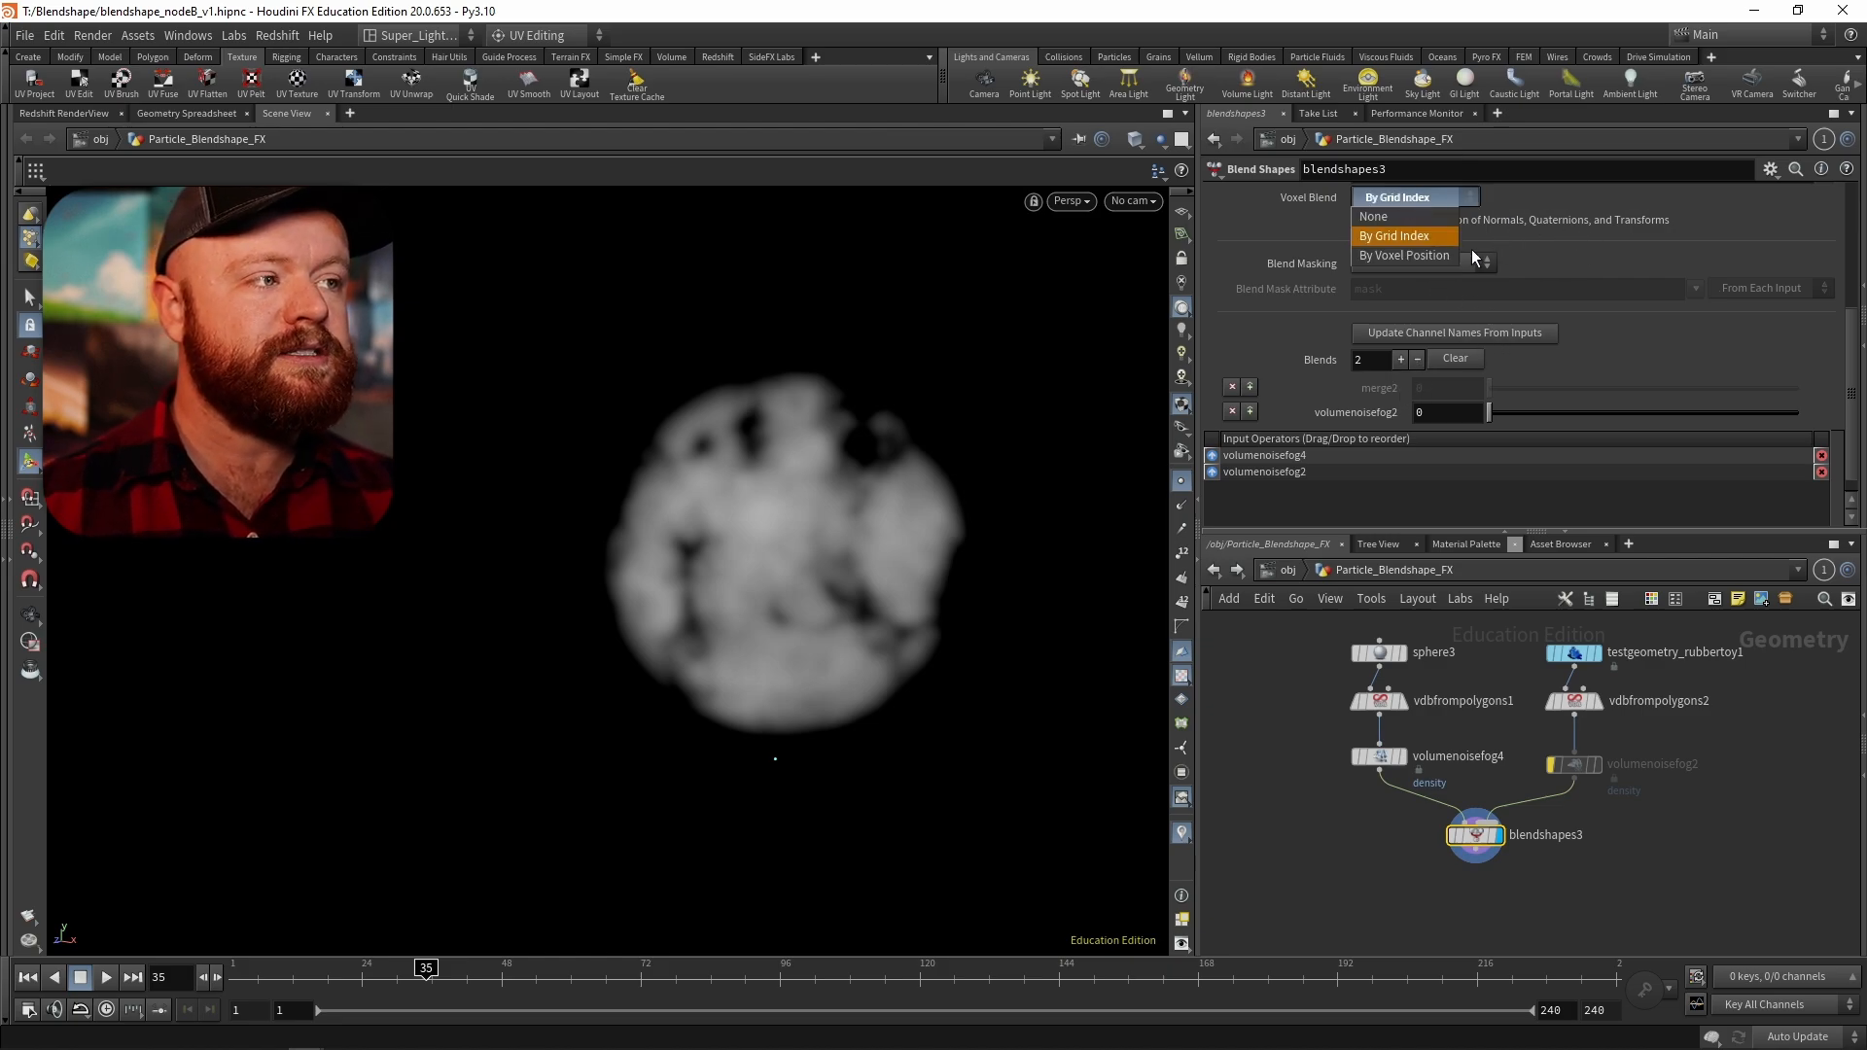
click(1404, 256)
drag(1489, 412, 1832, 424)
middle_click(1488, 845)
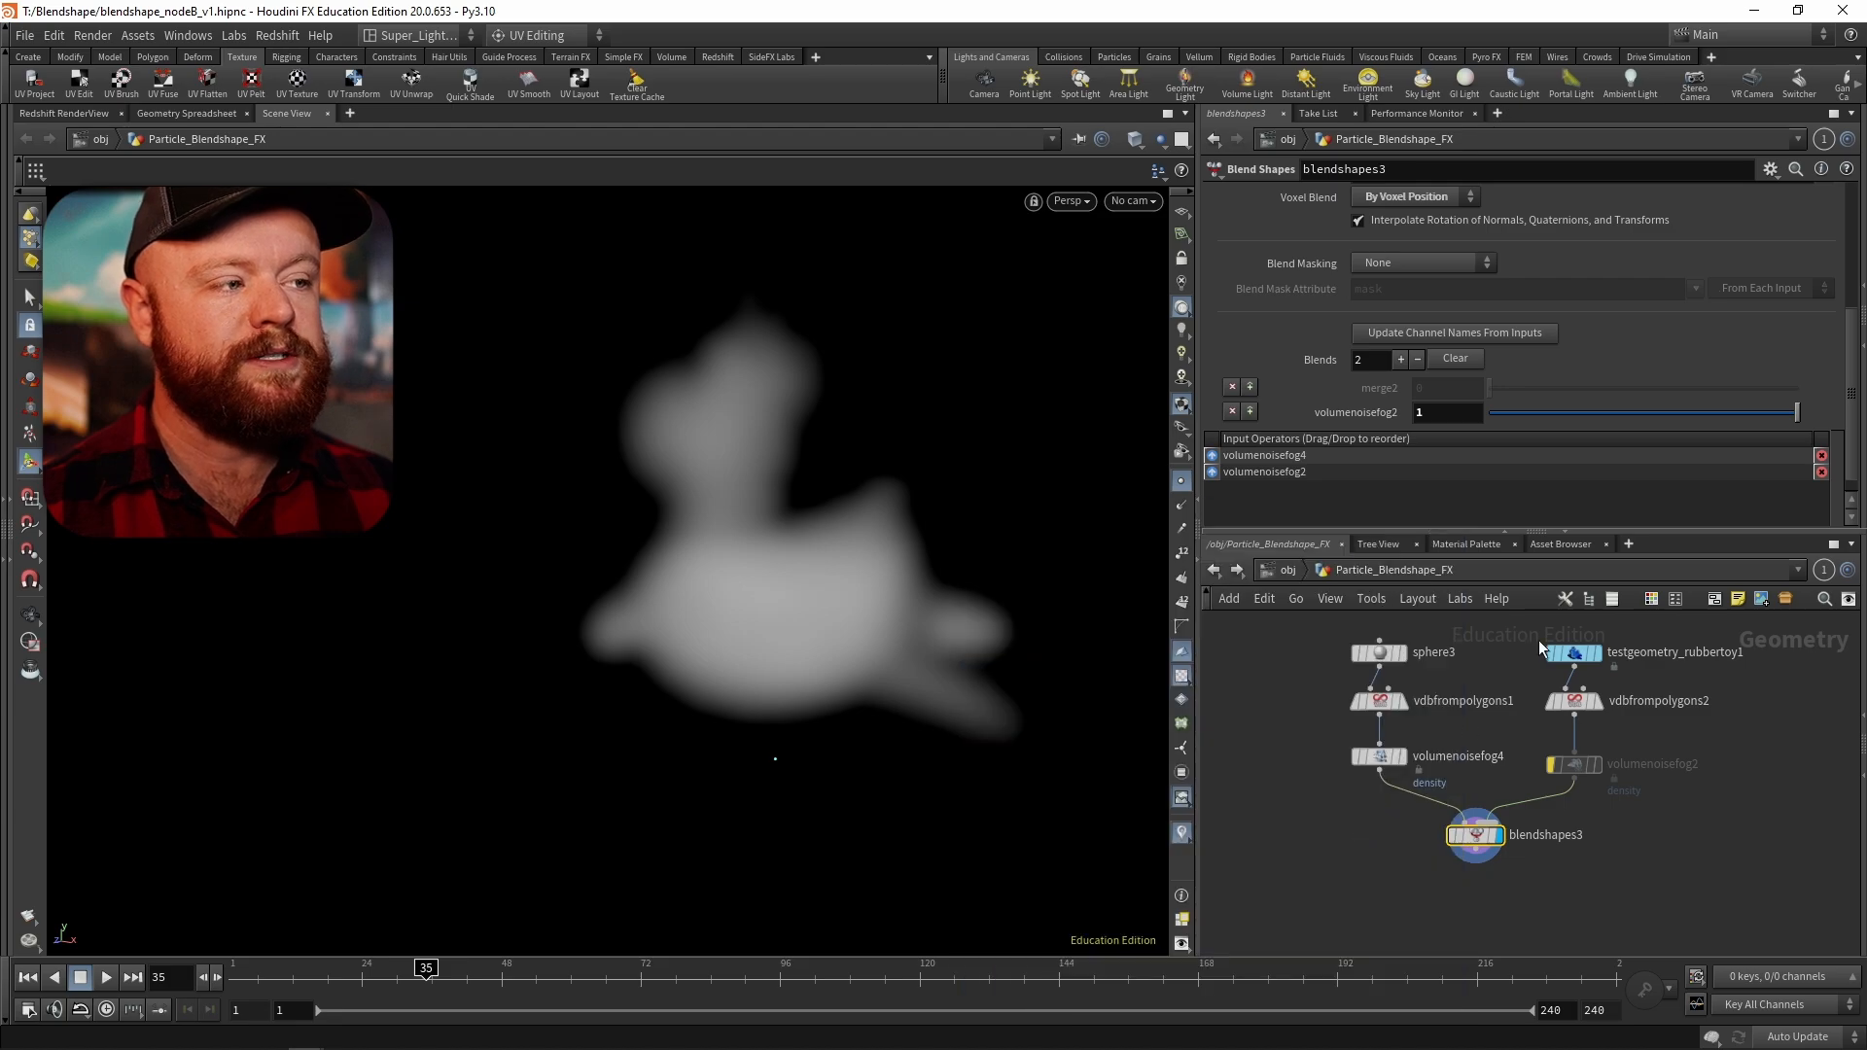
- Compare the blendshapes3 node info at volumenoisefog2 weights of 0.574, 0.997 and 1, and return to its Voxel Blend setting
drag(1796, 412, 1666, 412)
middle_click(1479, 842)
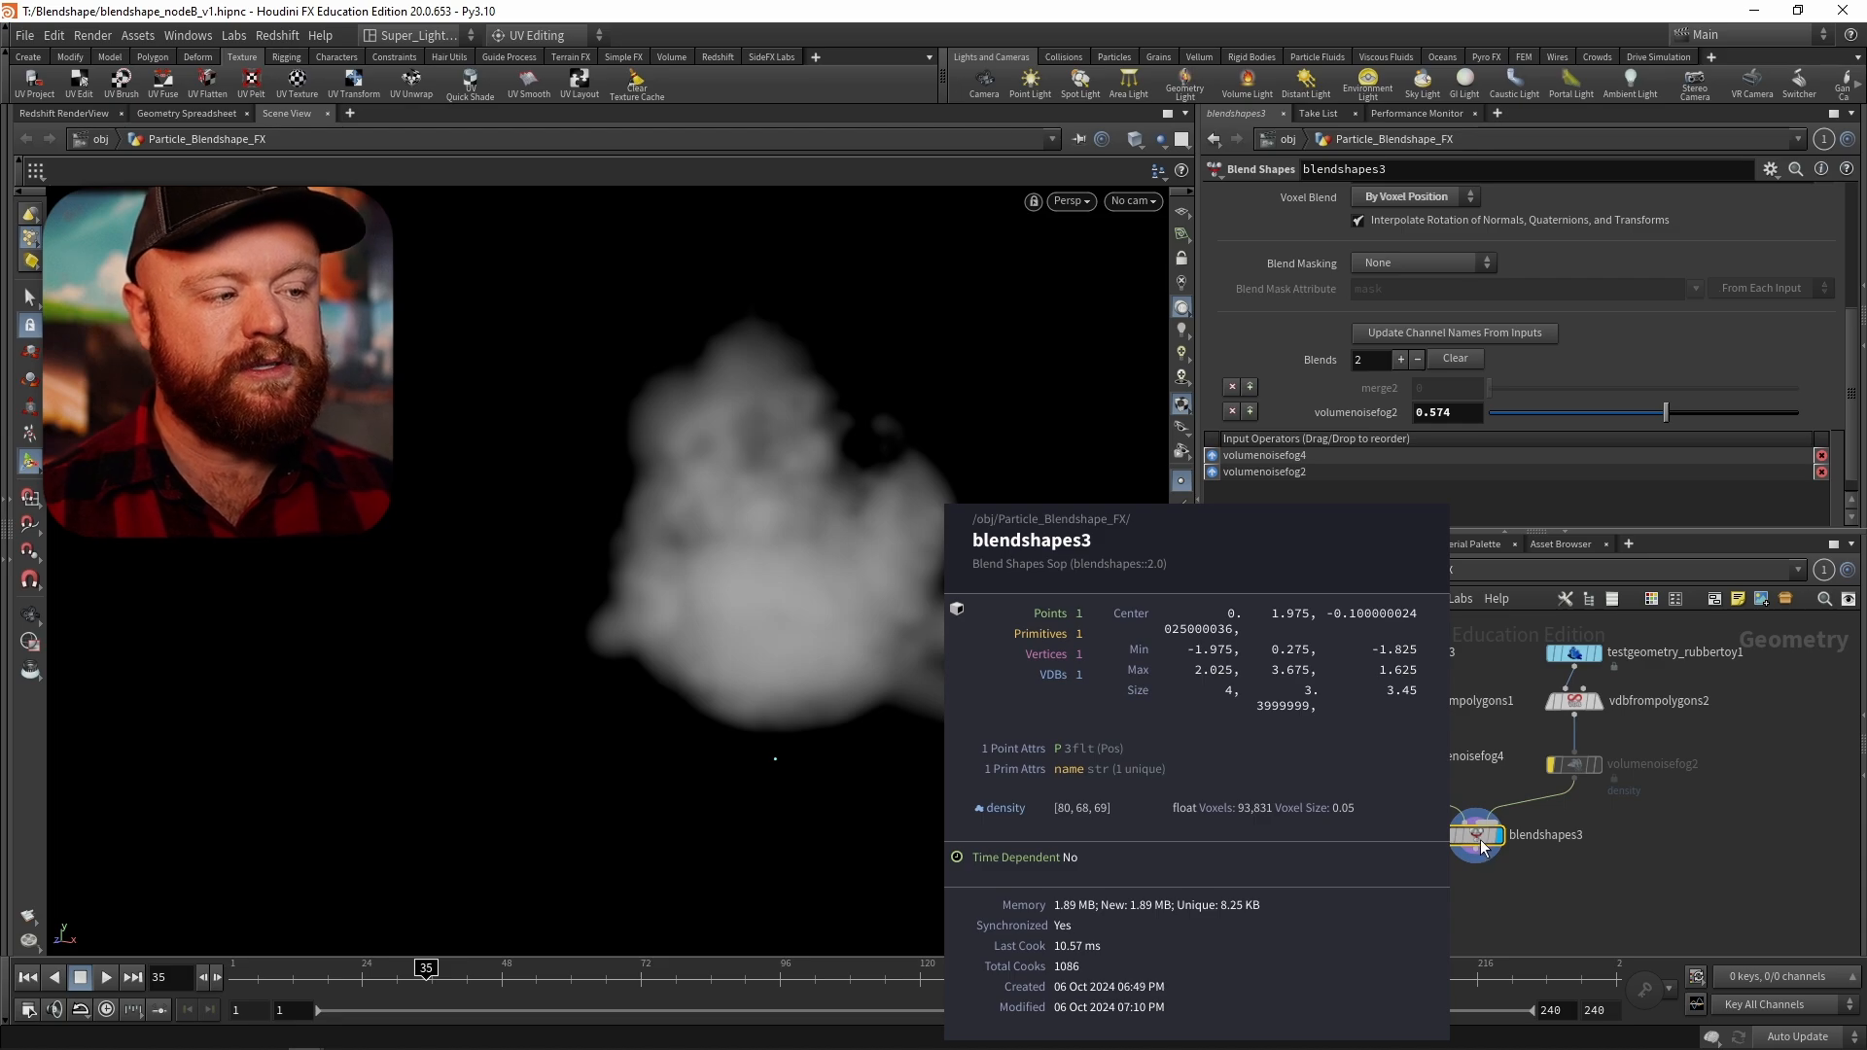
drag(1665, 413, 1798, 418)
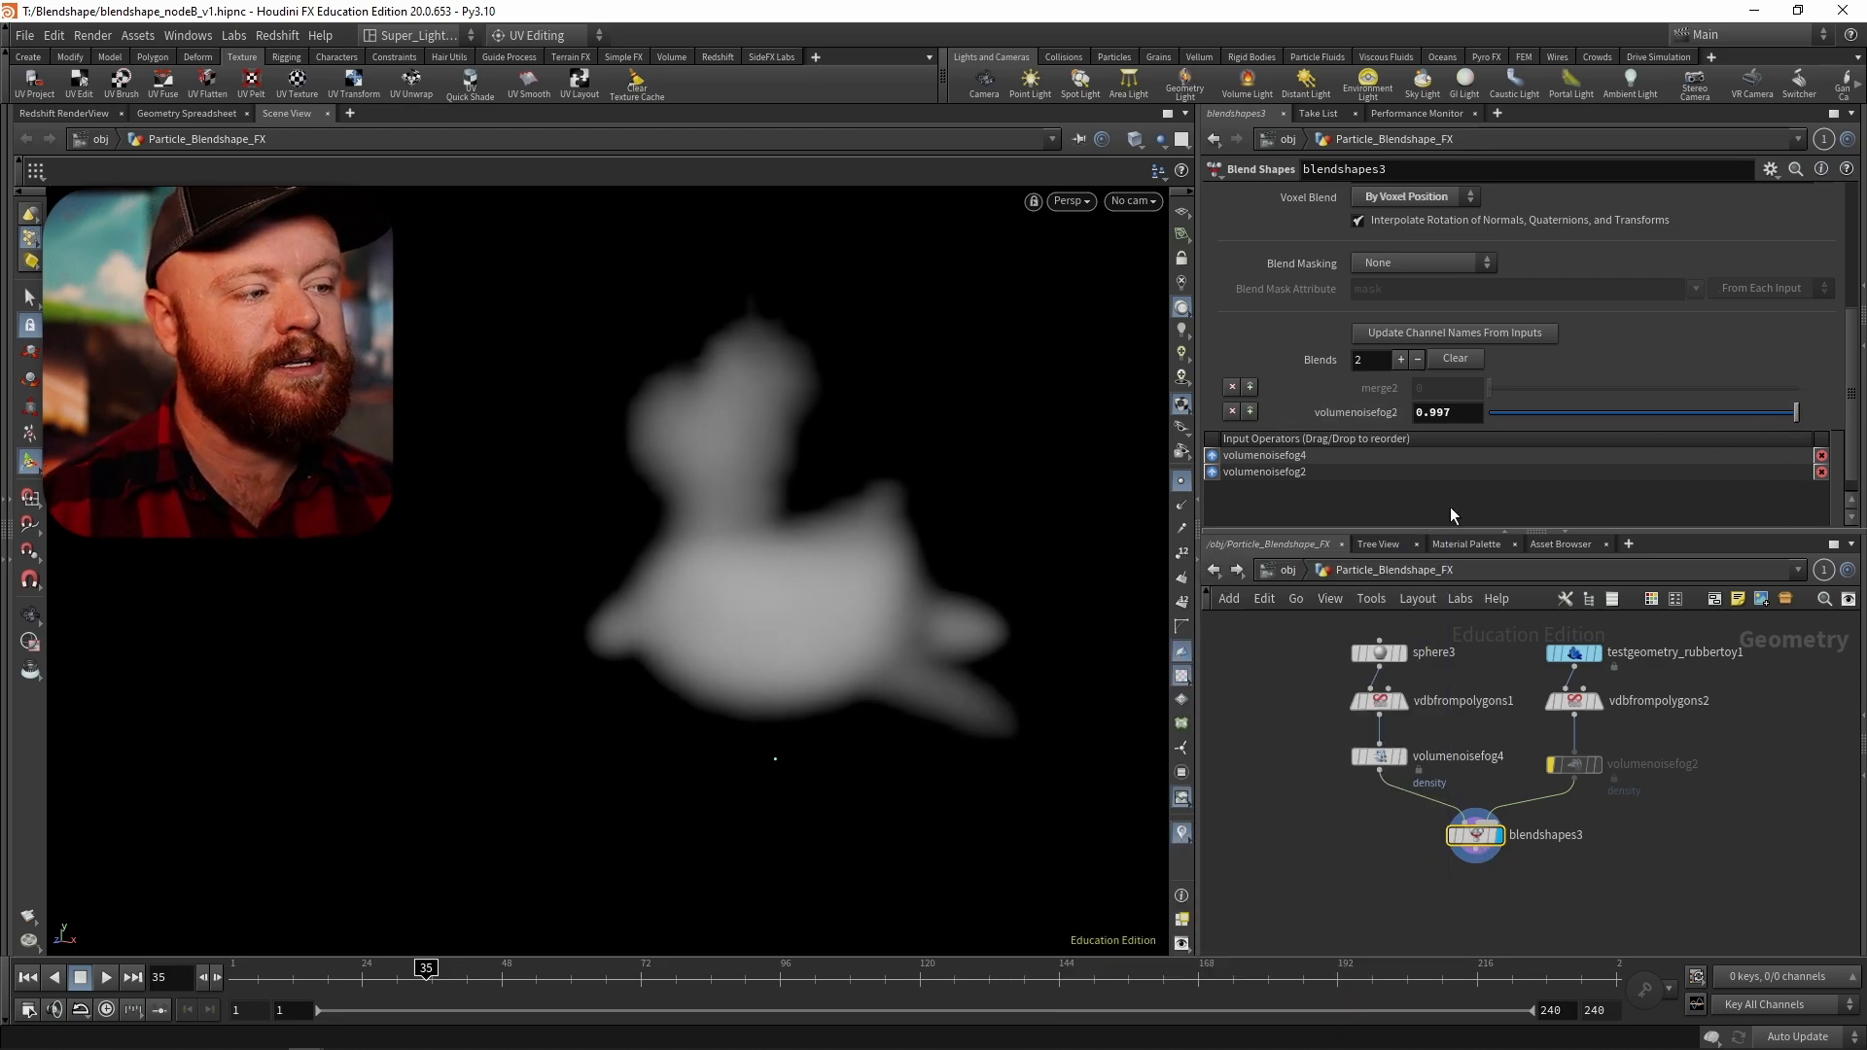
middle_click(1473, 838)
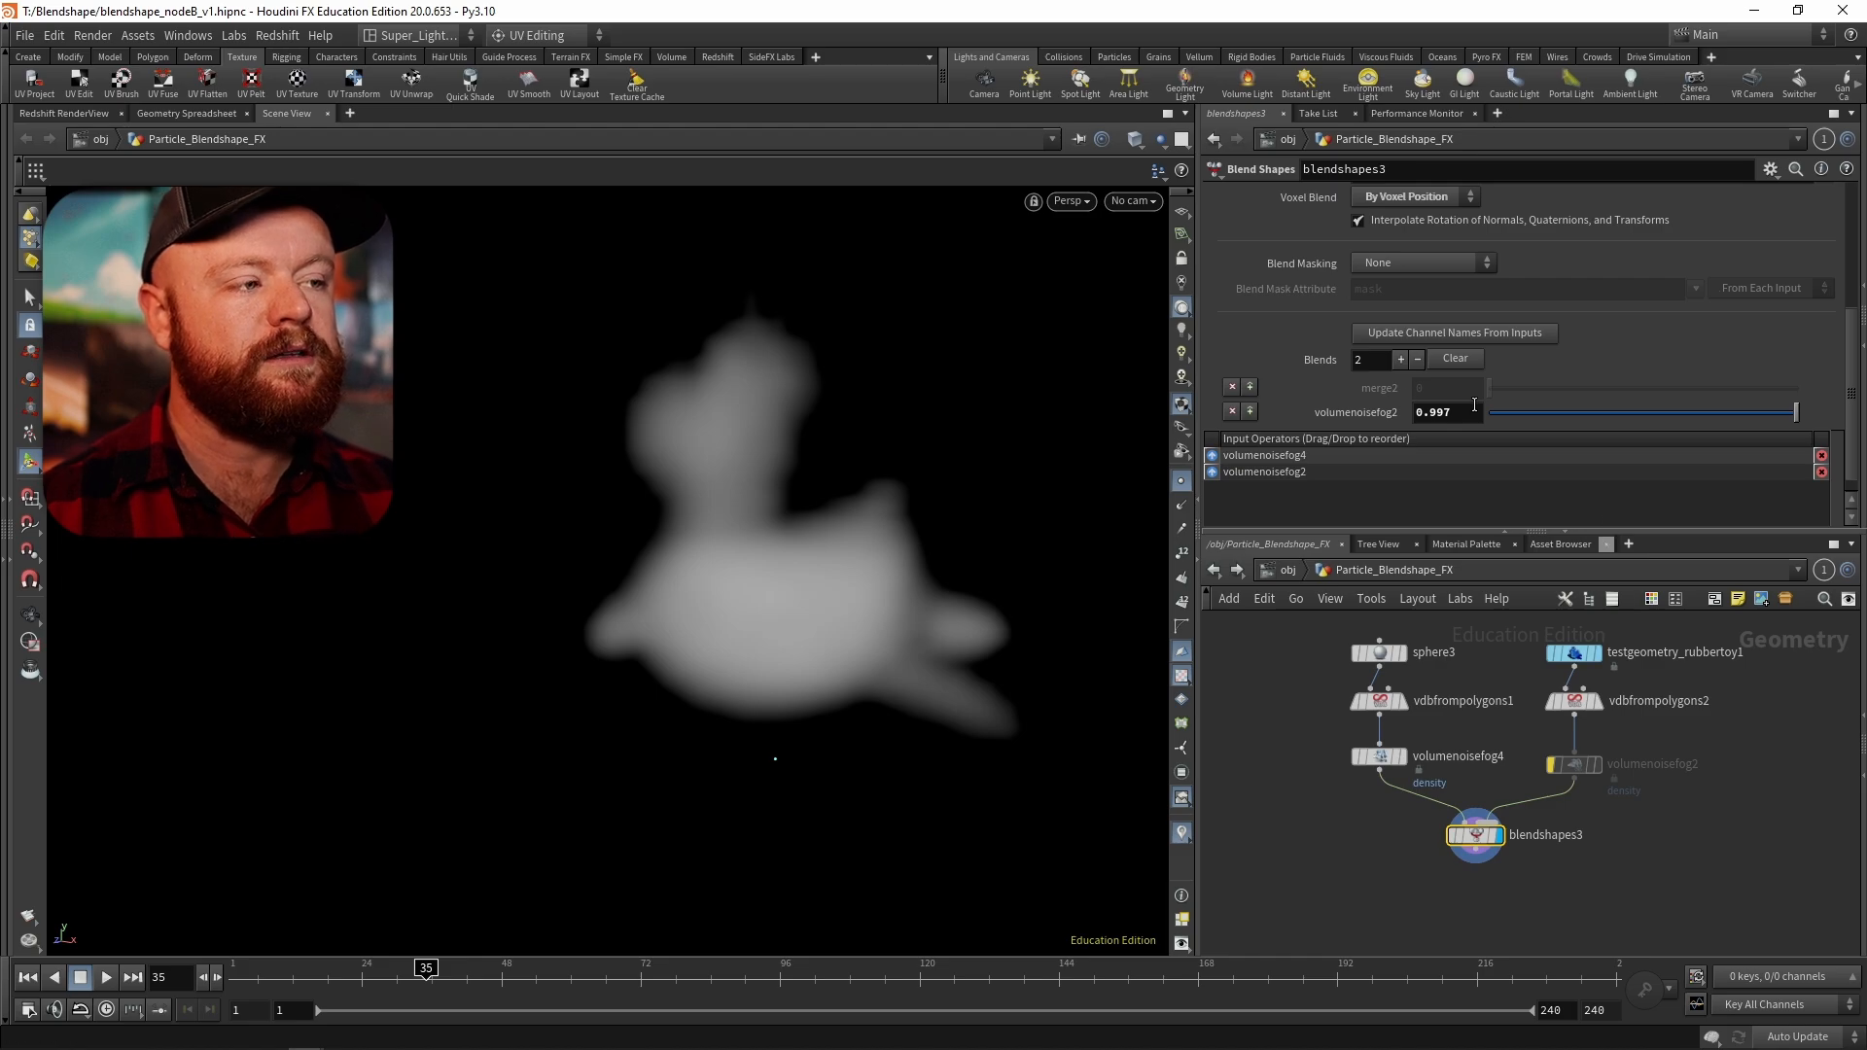
click(1471, 410)
text(1)
key(Return)
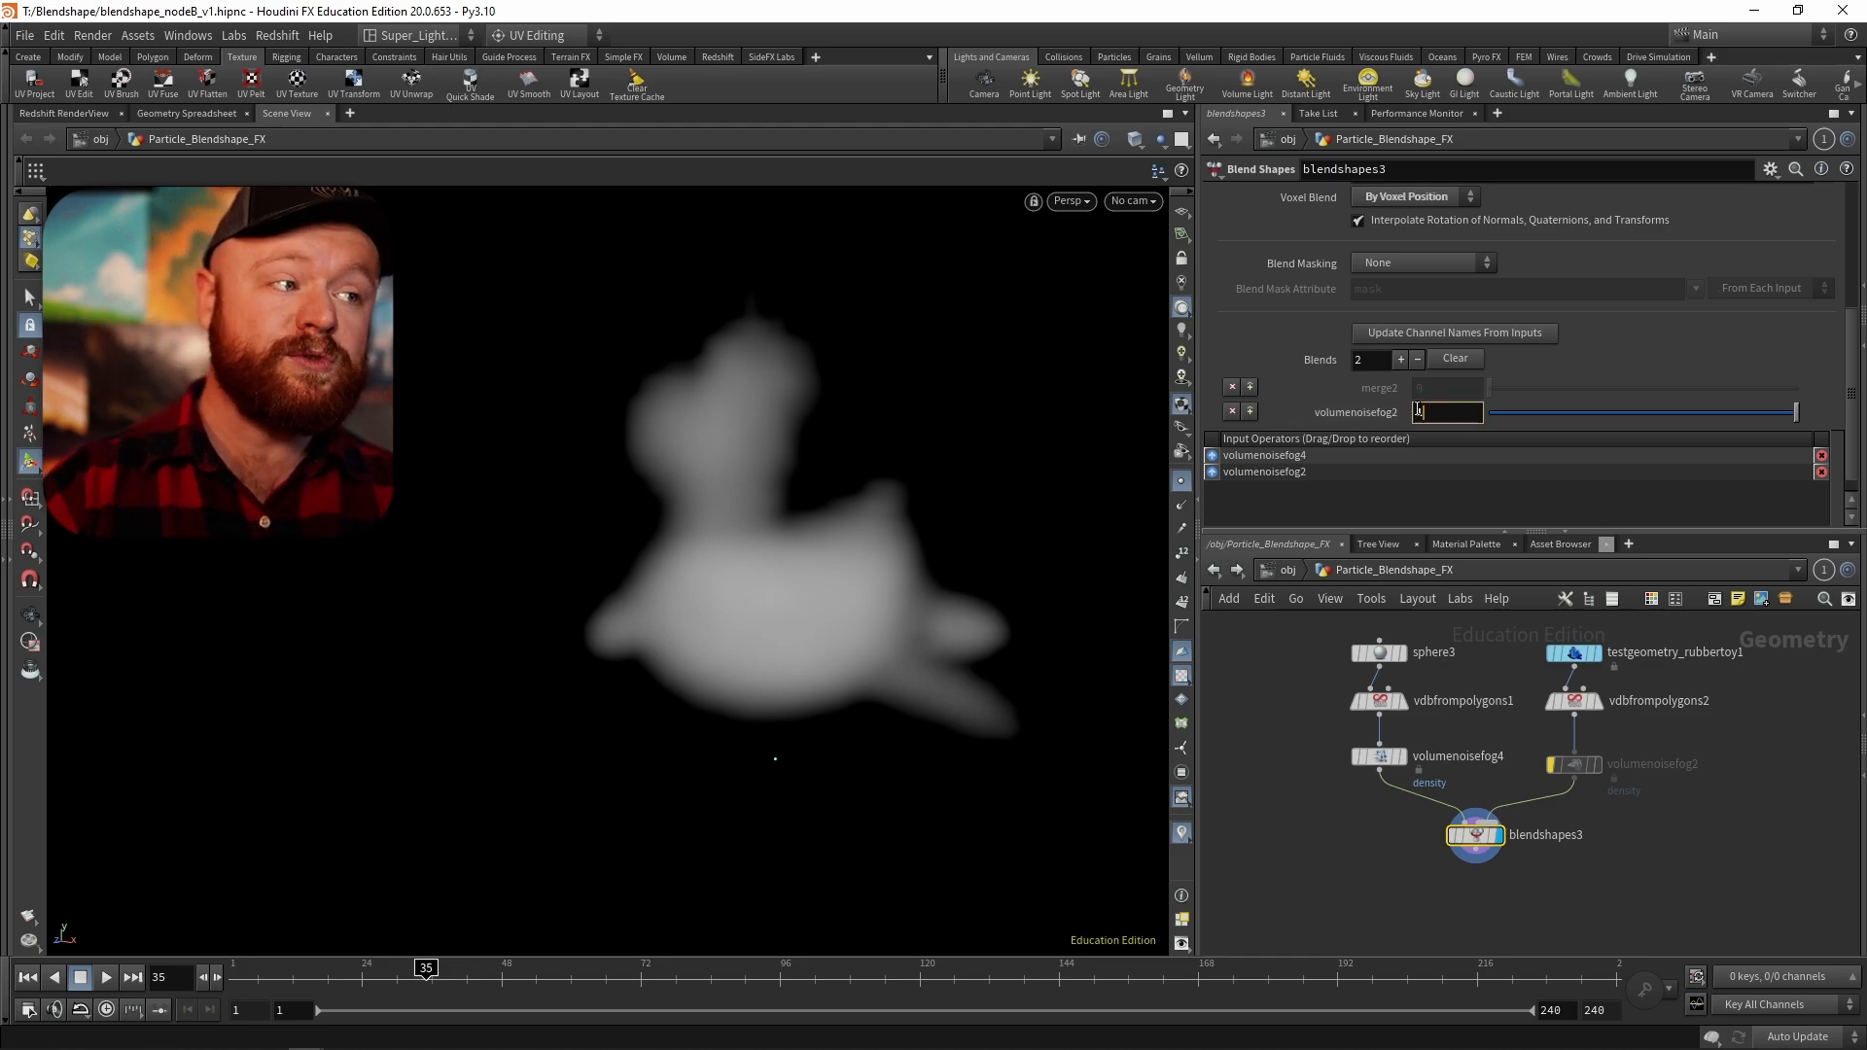
middle_click(1472, 826)
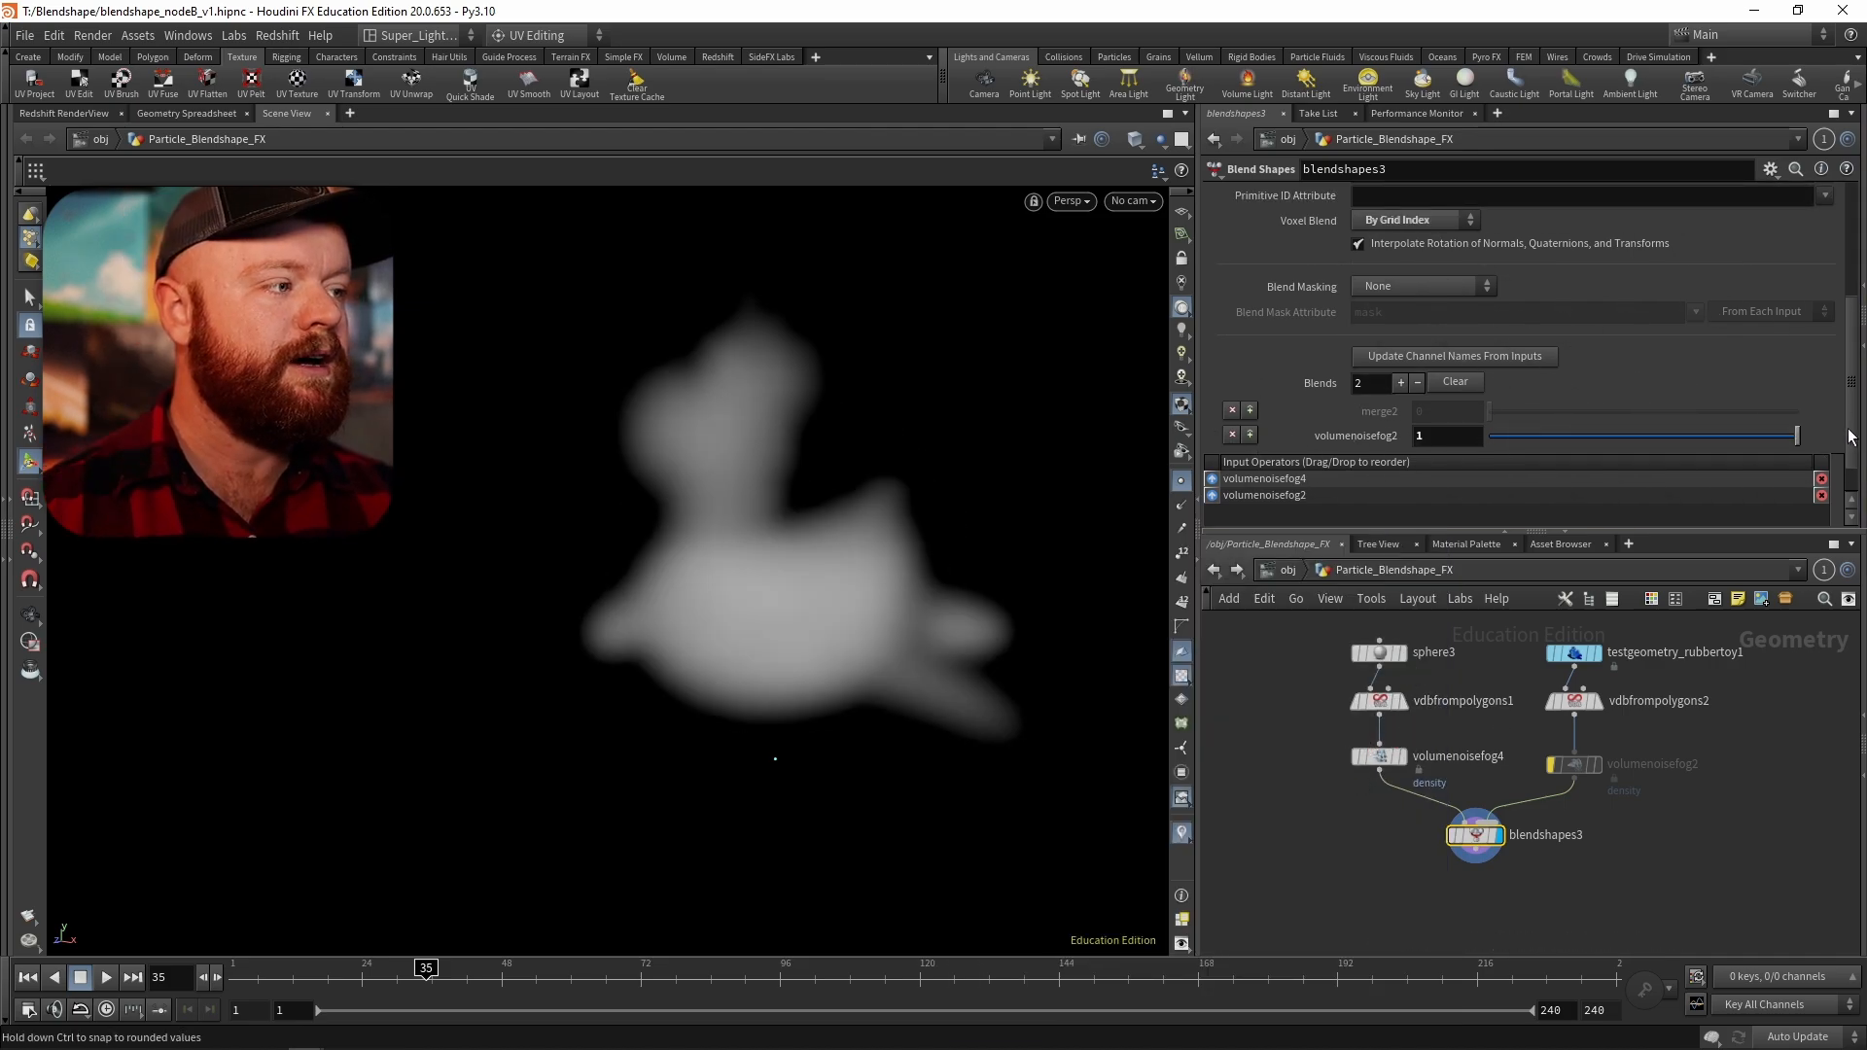
drag(1852, 435, 1848, 397)
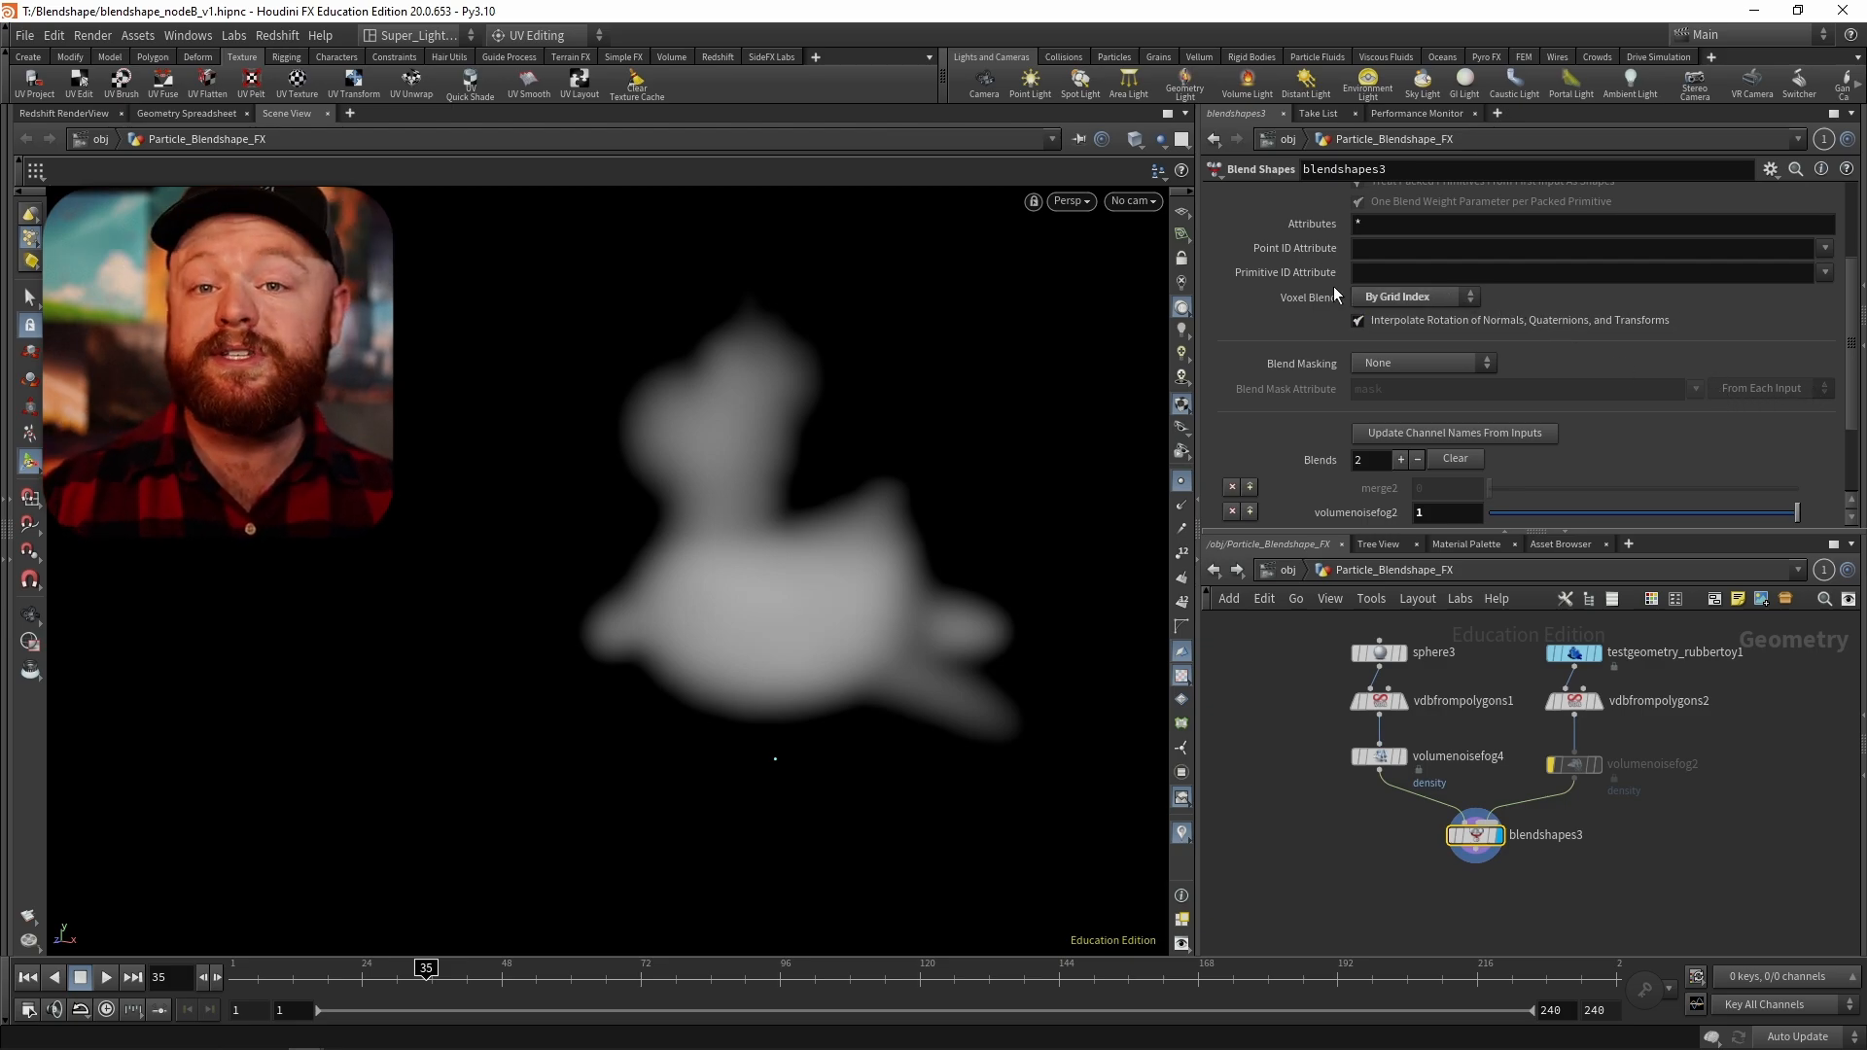
click(1367, 301)
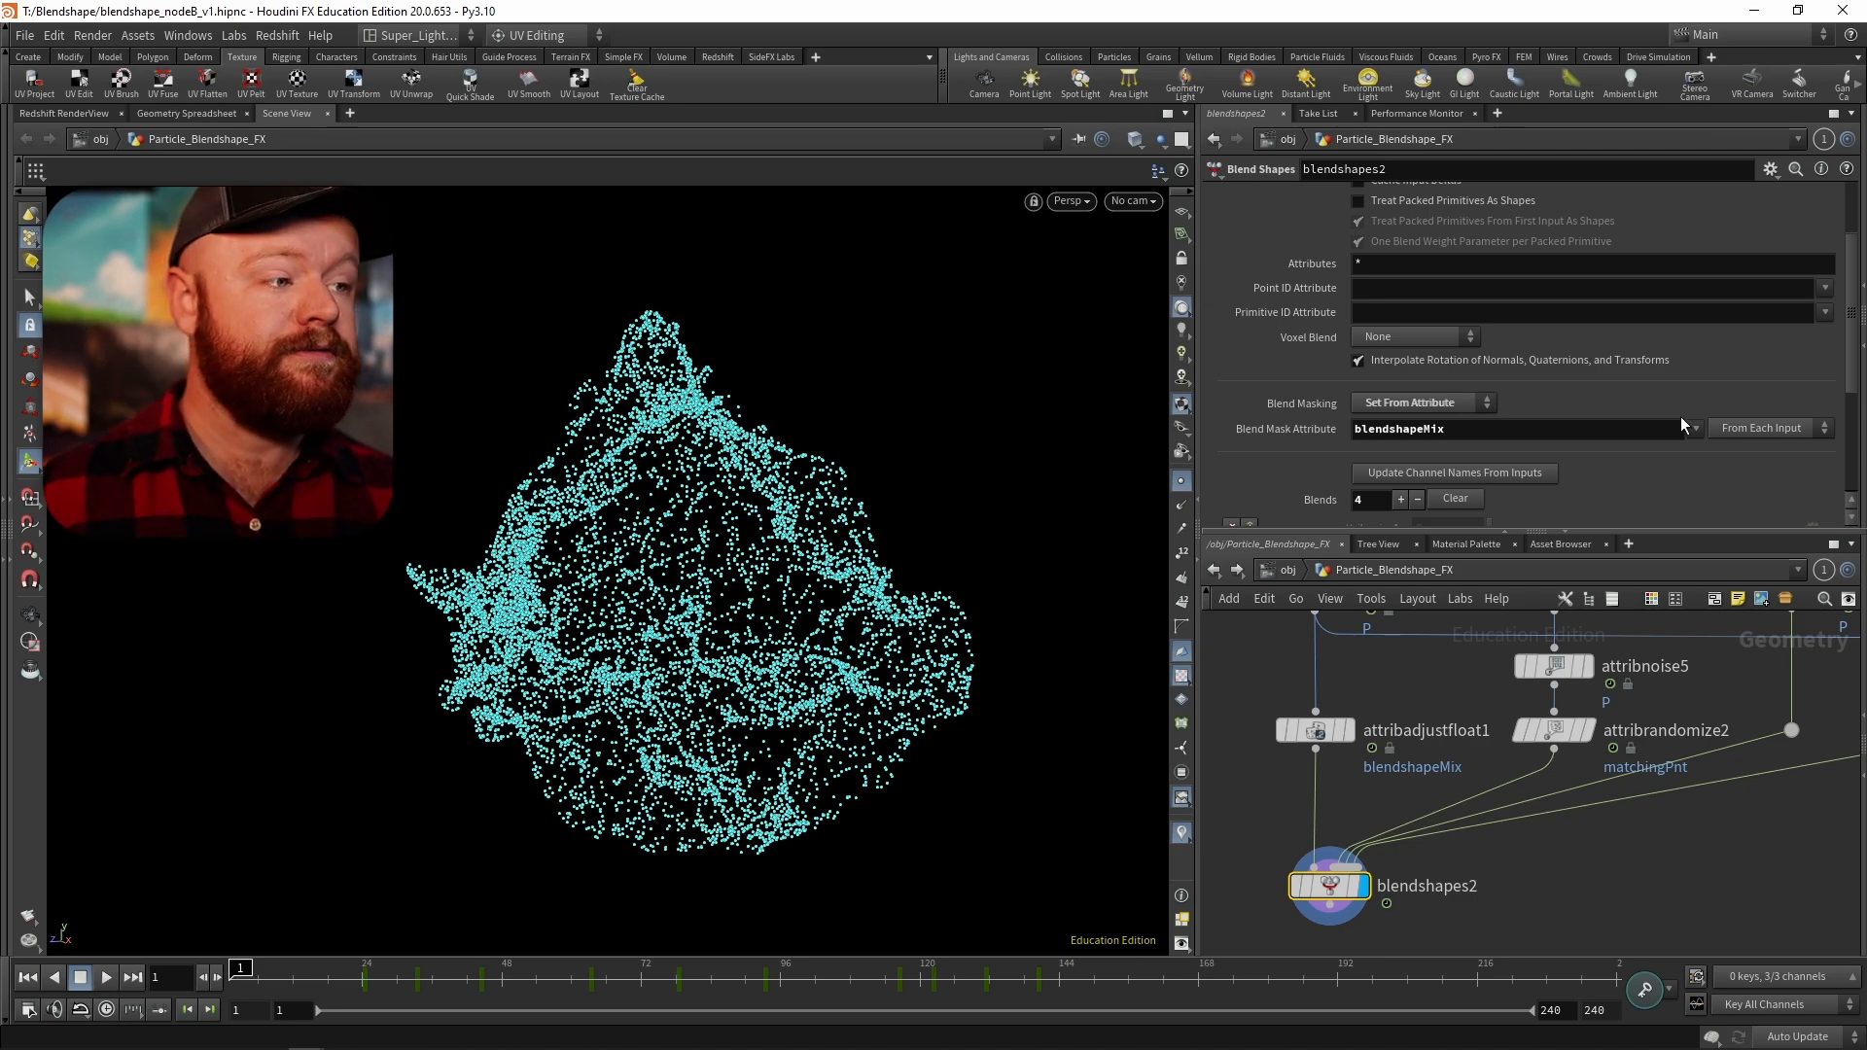
- Move to frame 7 and set Blend Masking of blendshapes2 to Scale From Attribute, keeping blendshapeMix as the mask attribute
drag(1850, 365, 1848, 424)
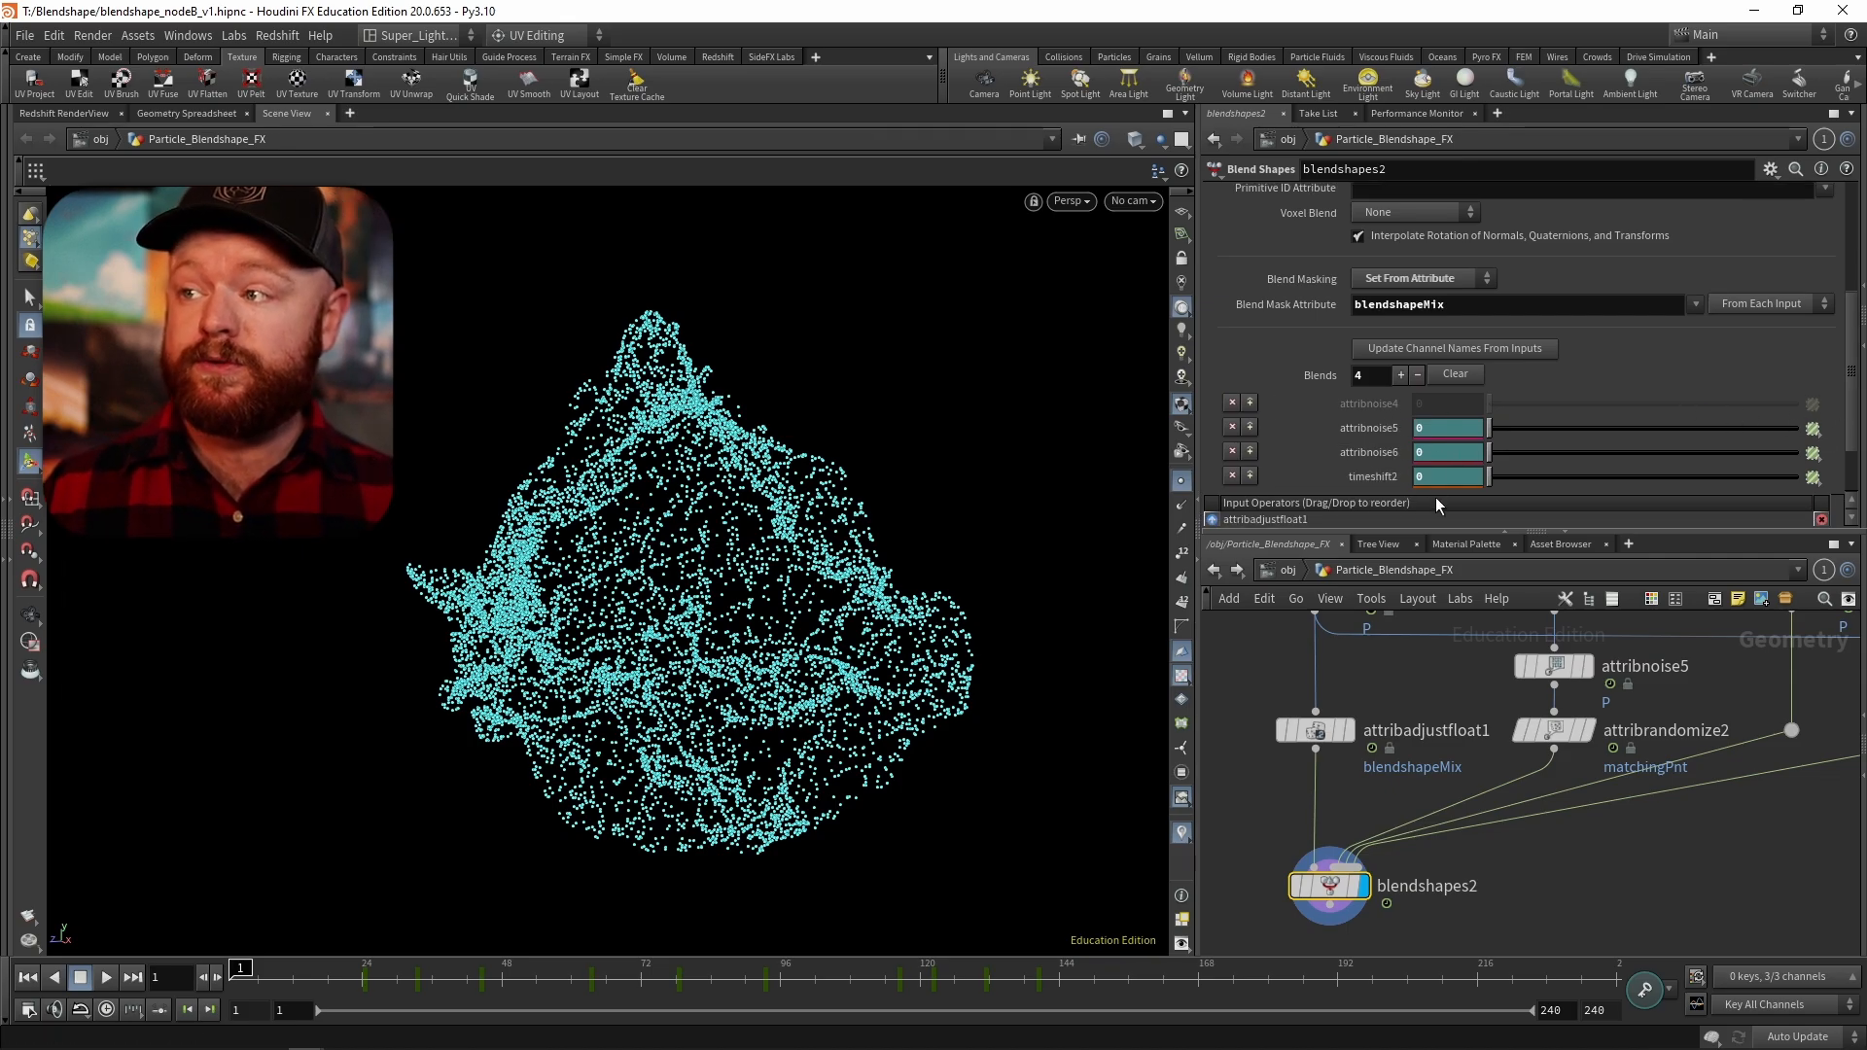
key(Up)
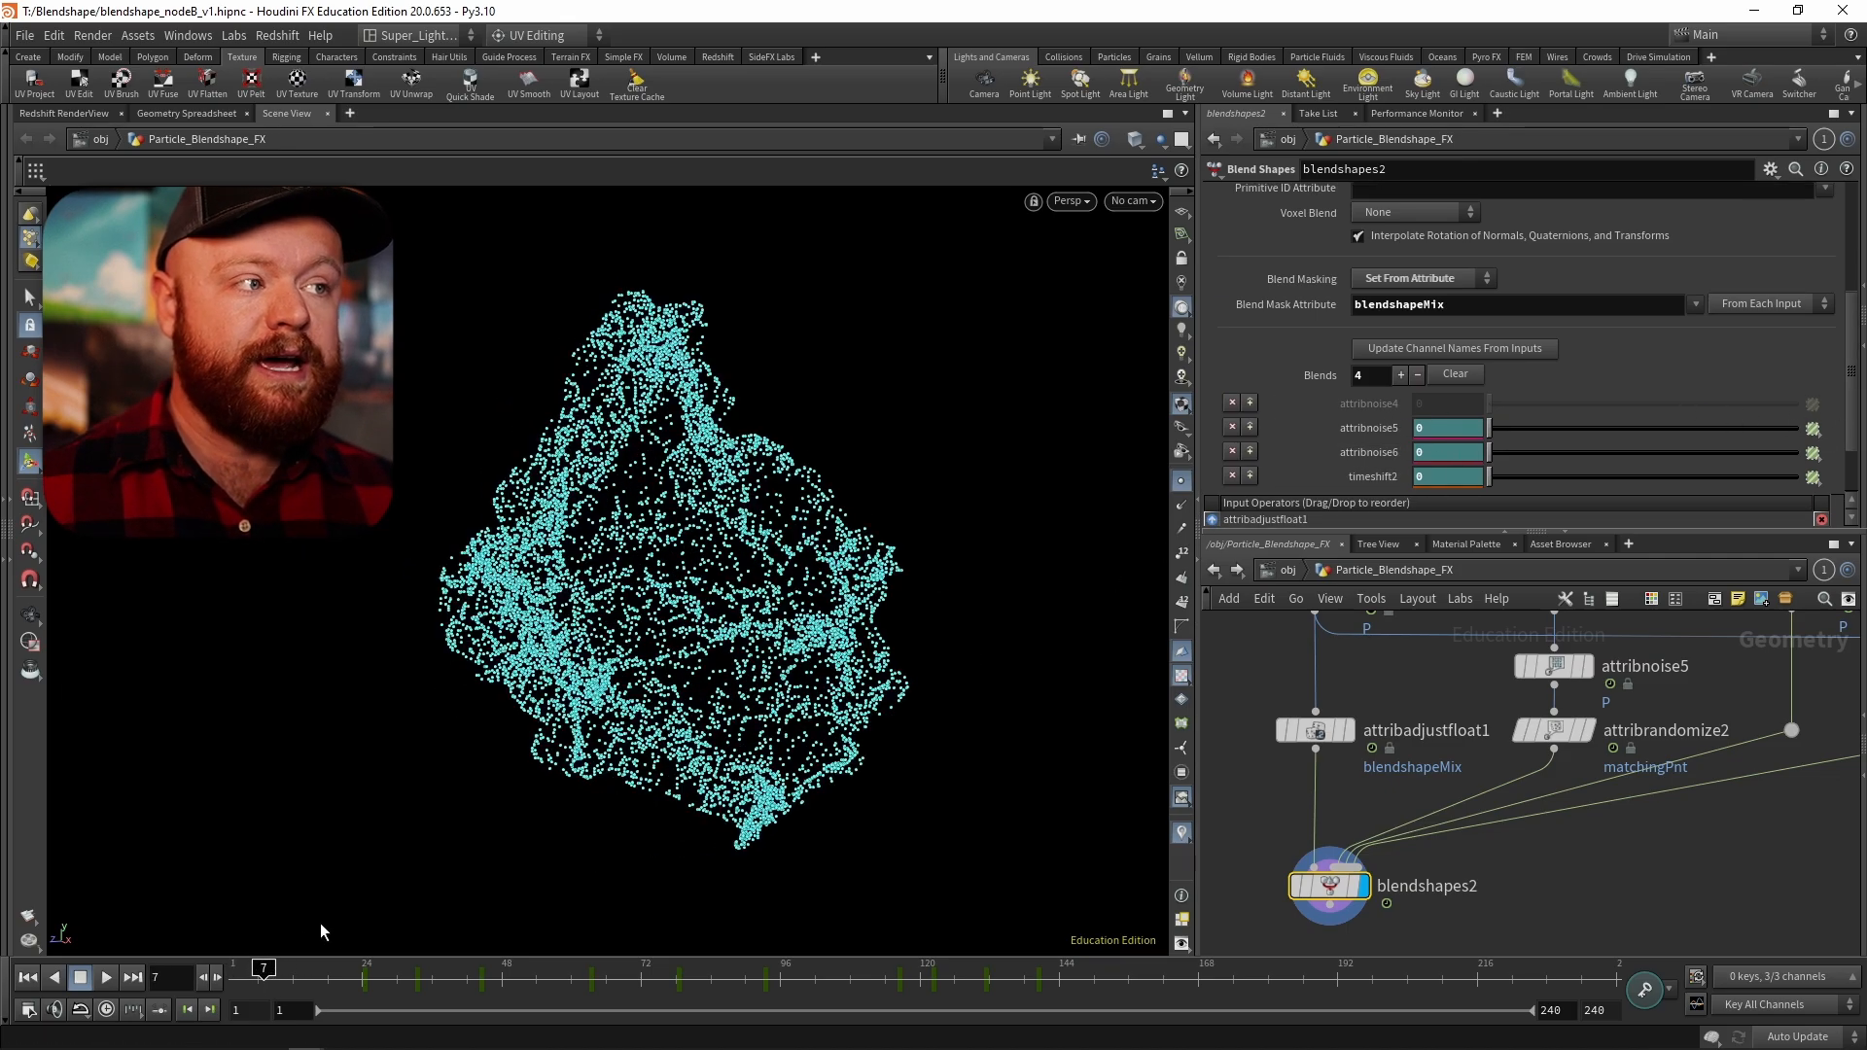
click(1427, 278)
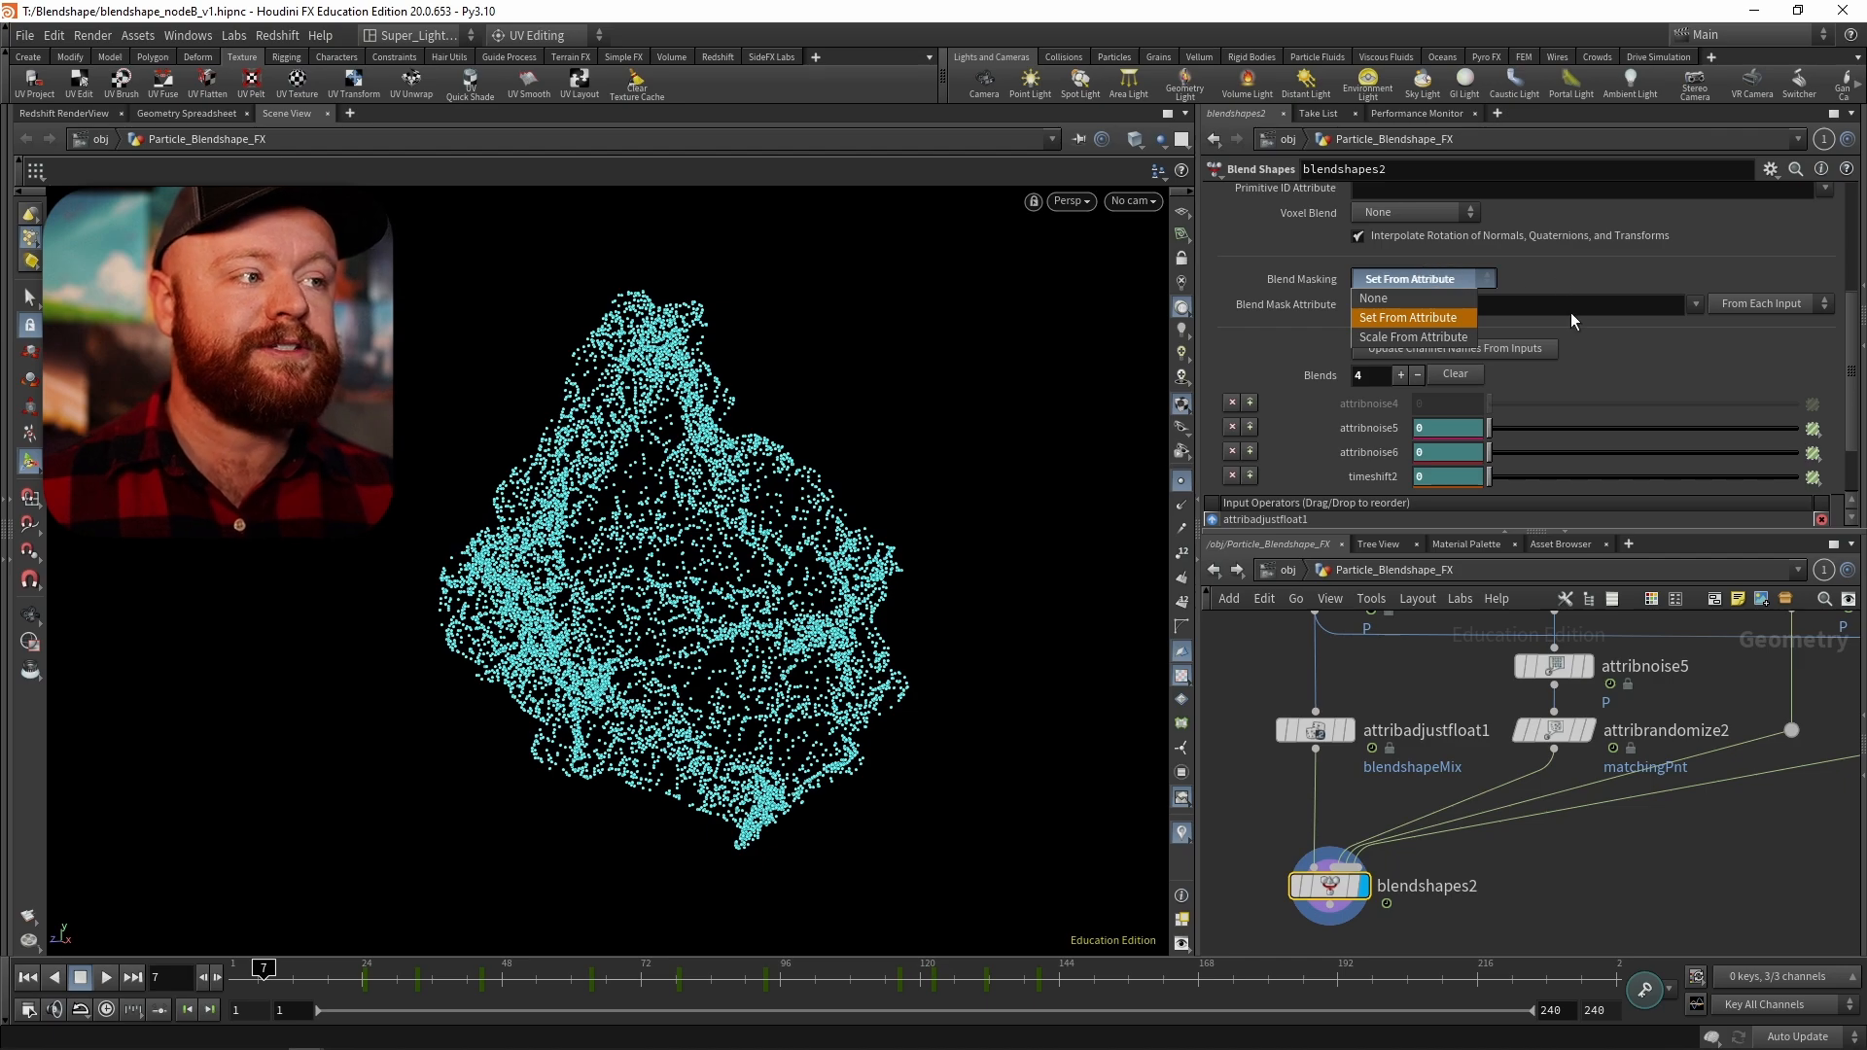
click(1435, 318)
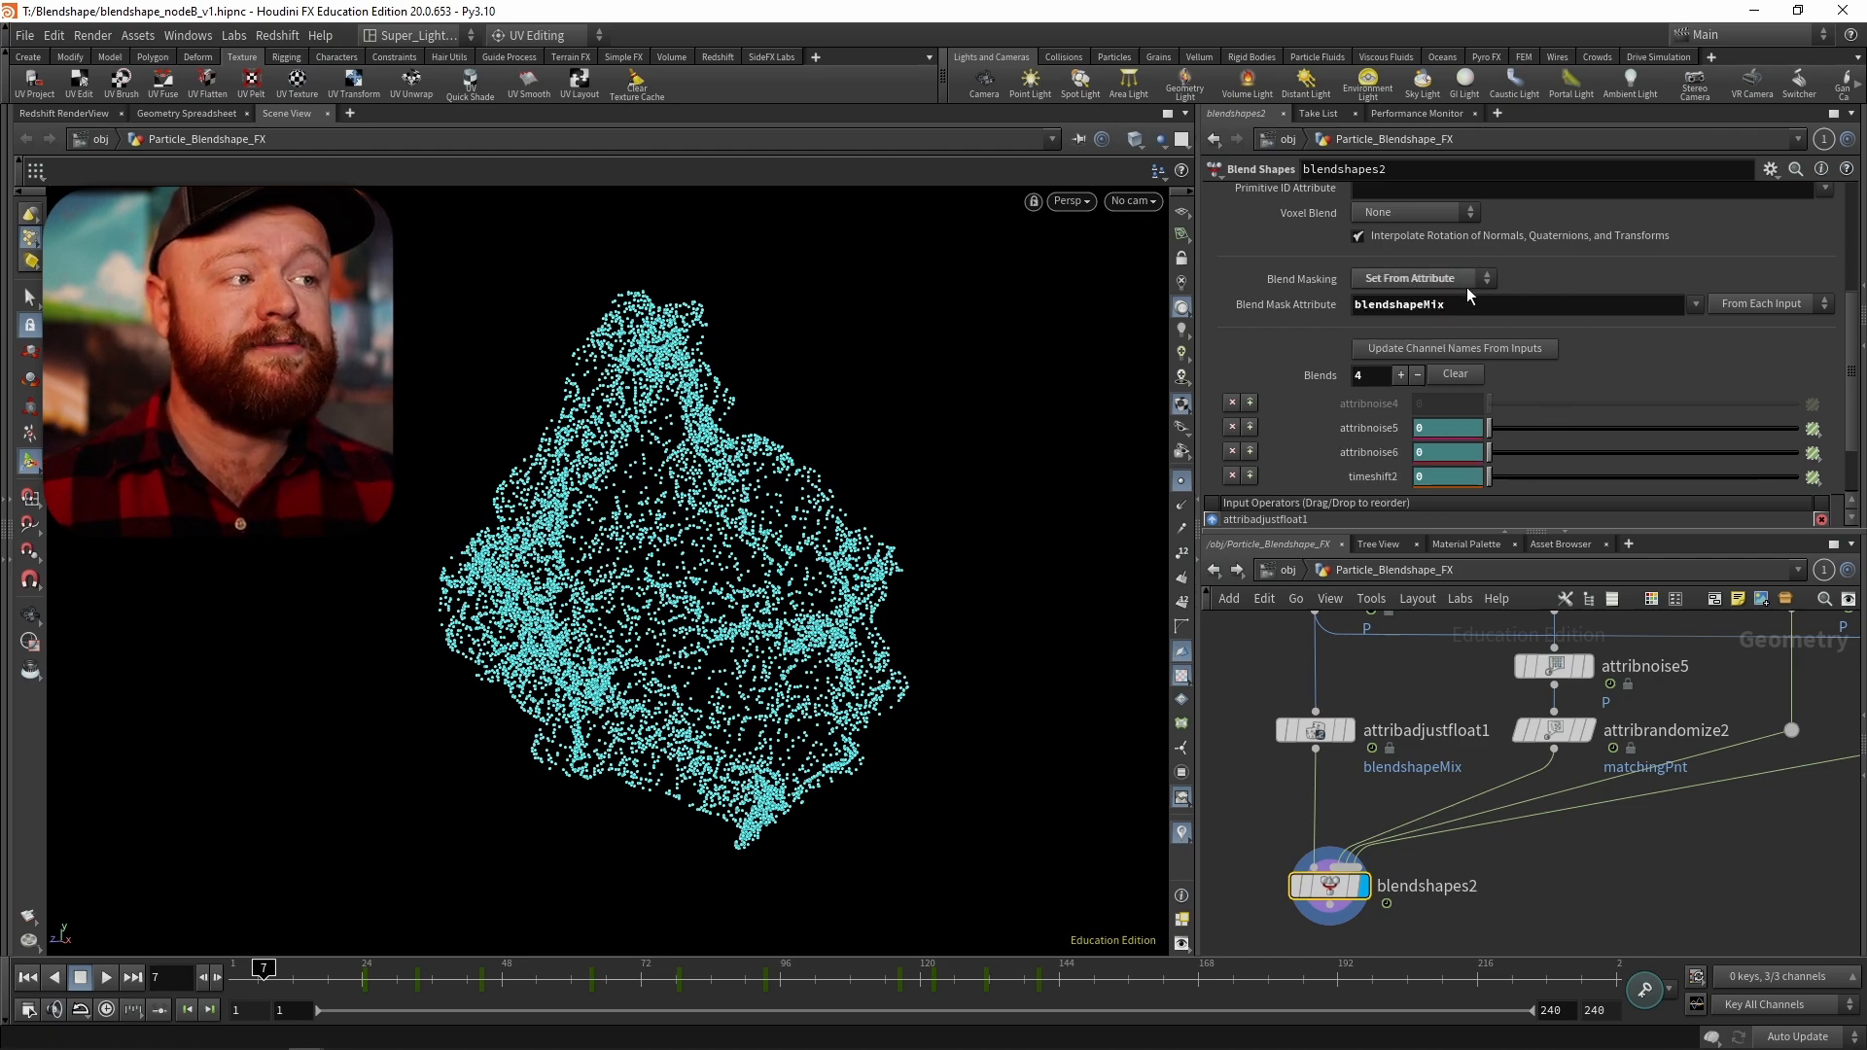
click(1425, 280)
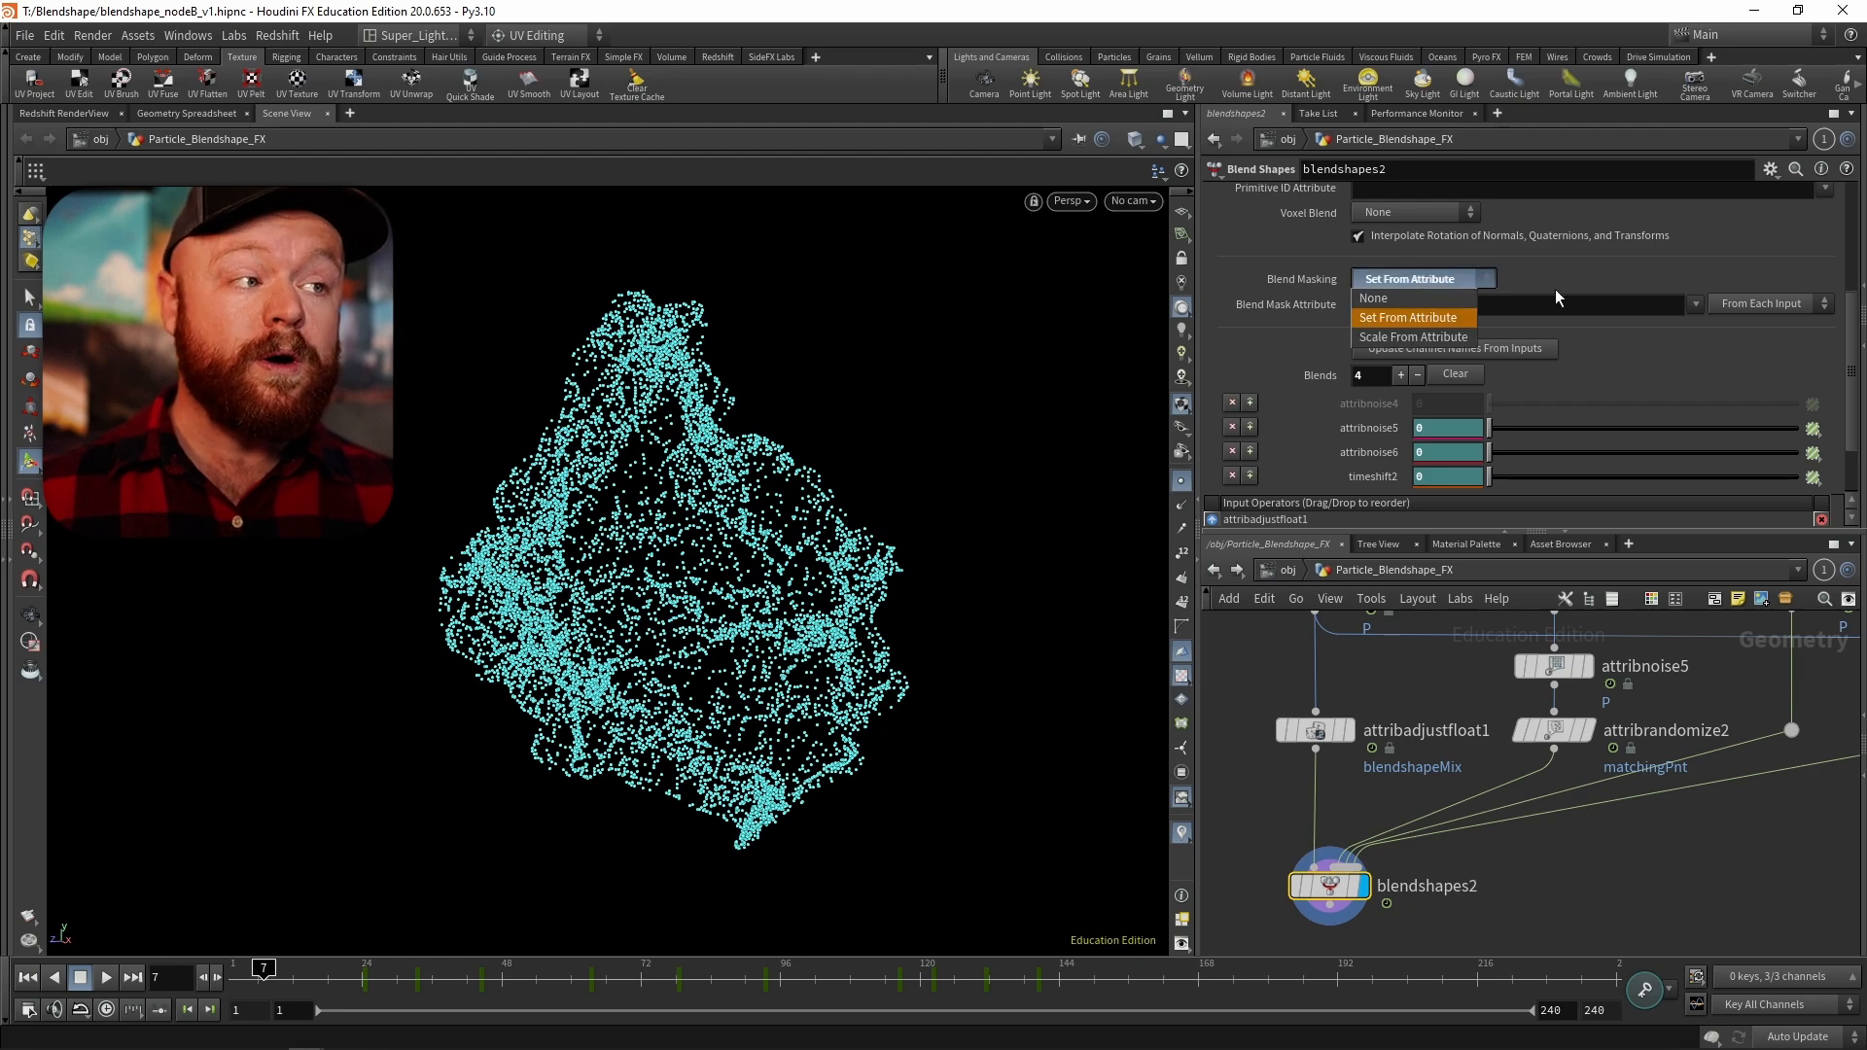
click(1412, 337)
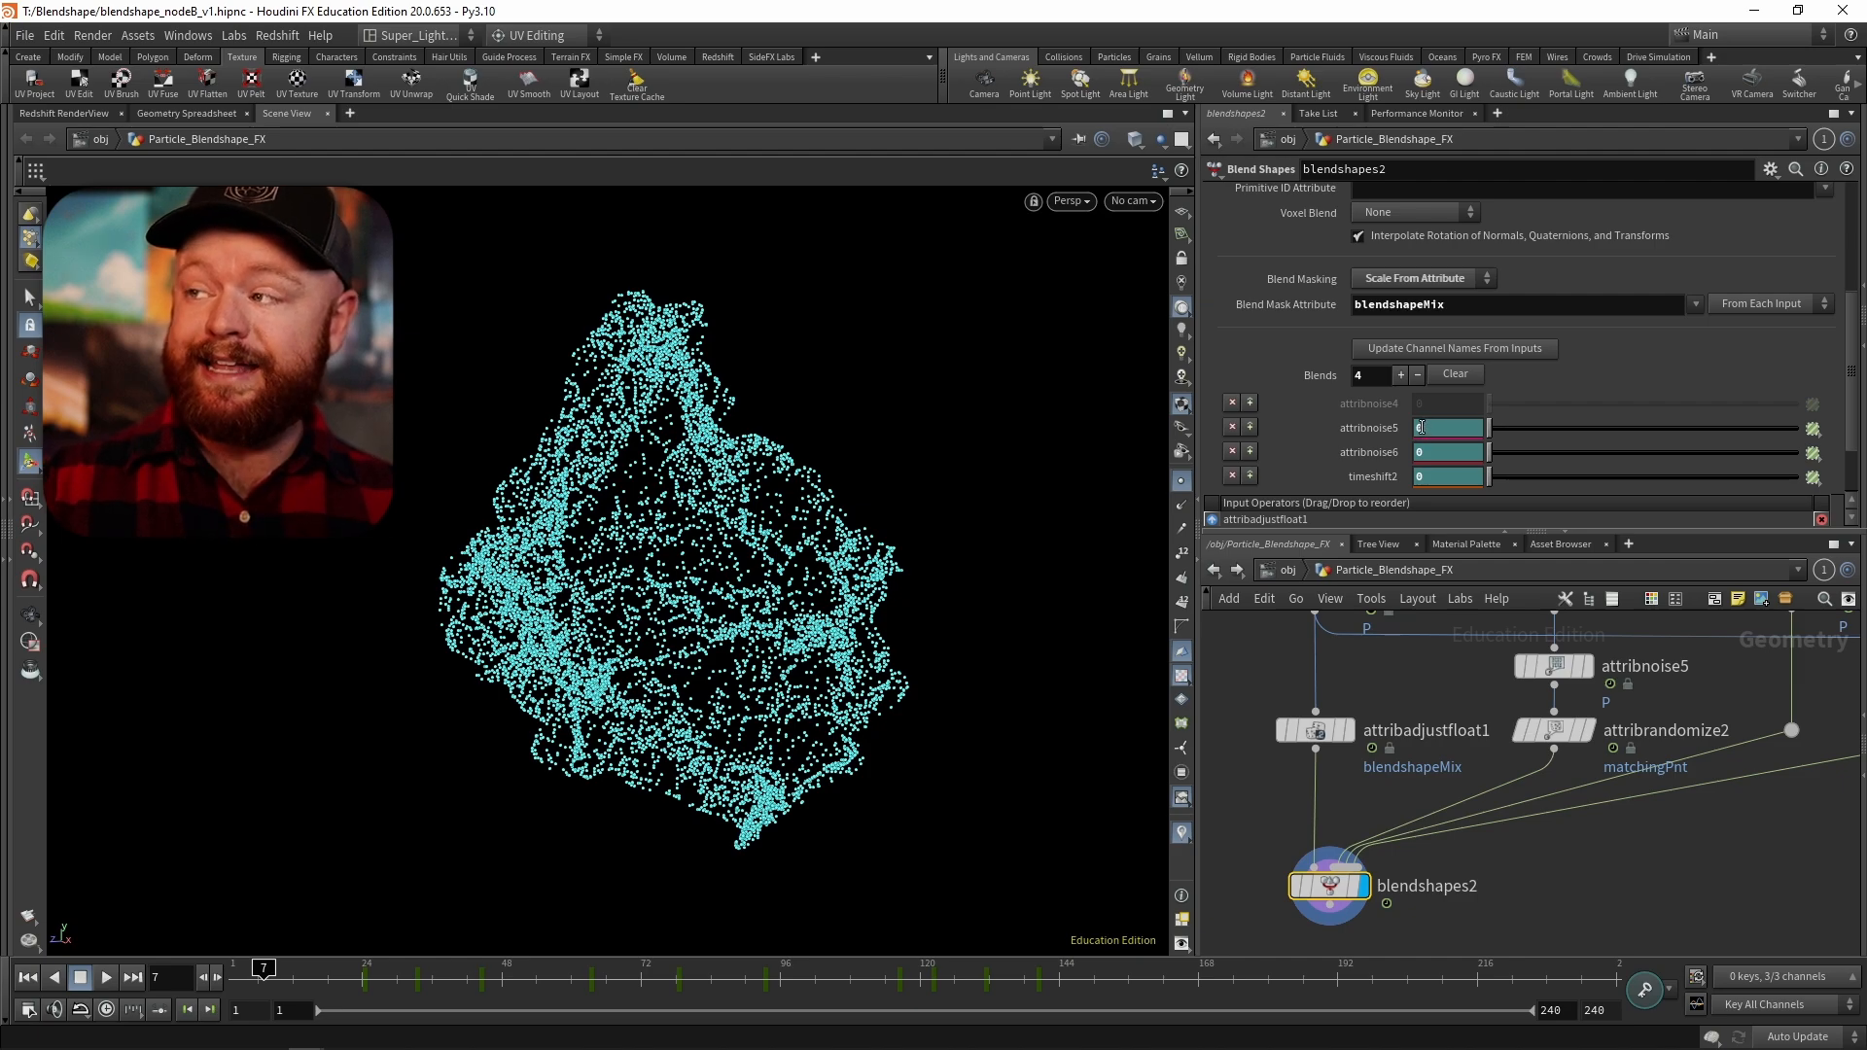
drag(1446, 307, 1356, 309)
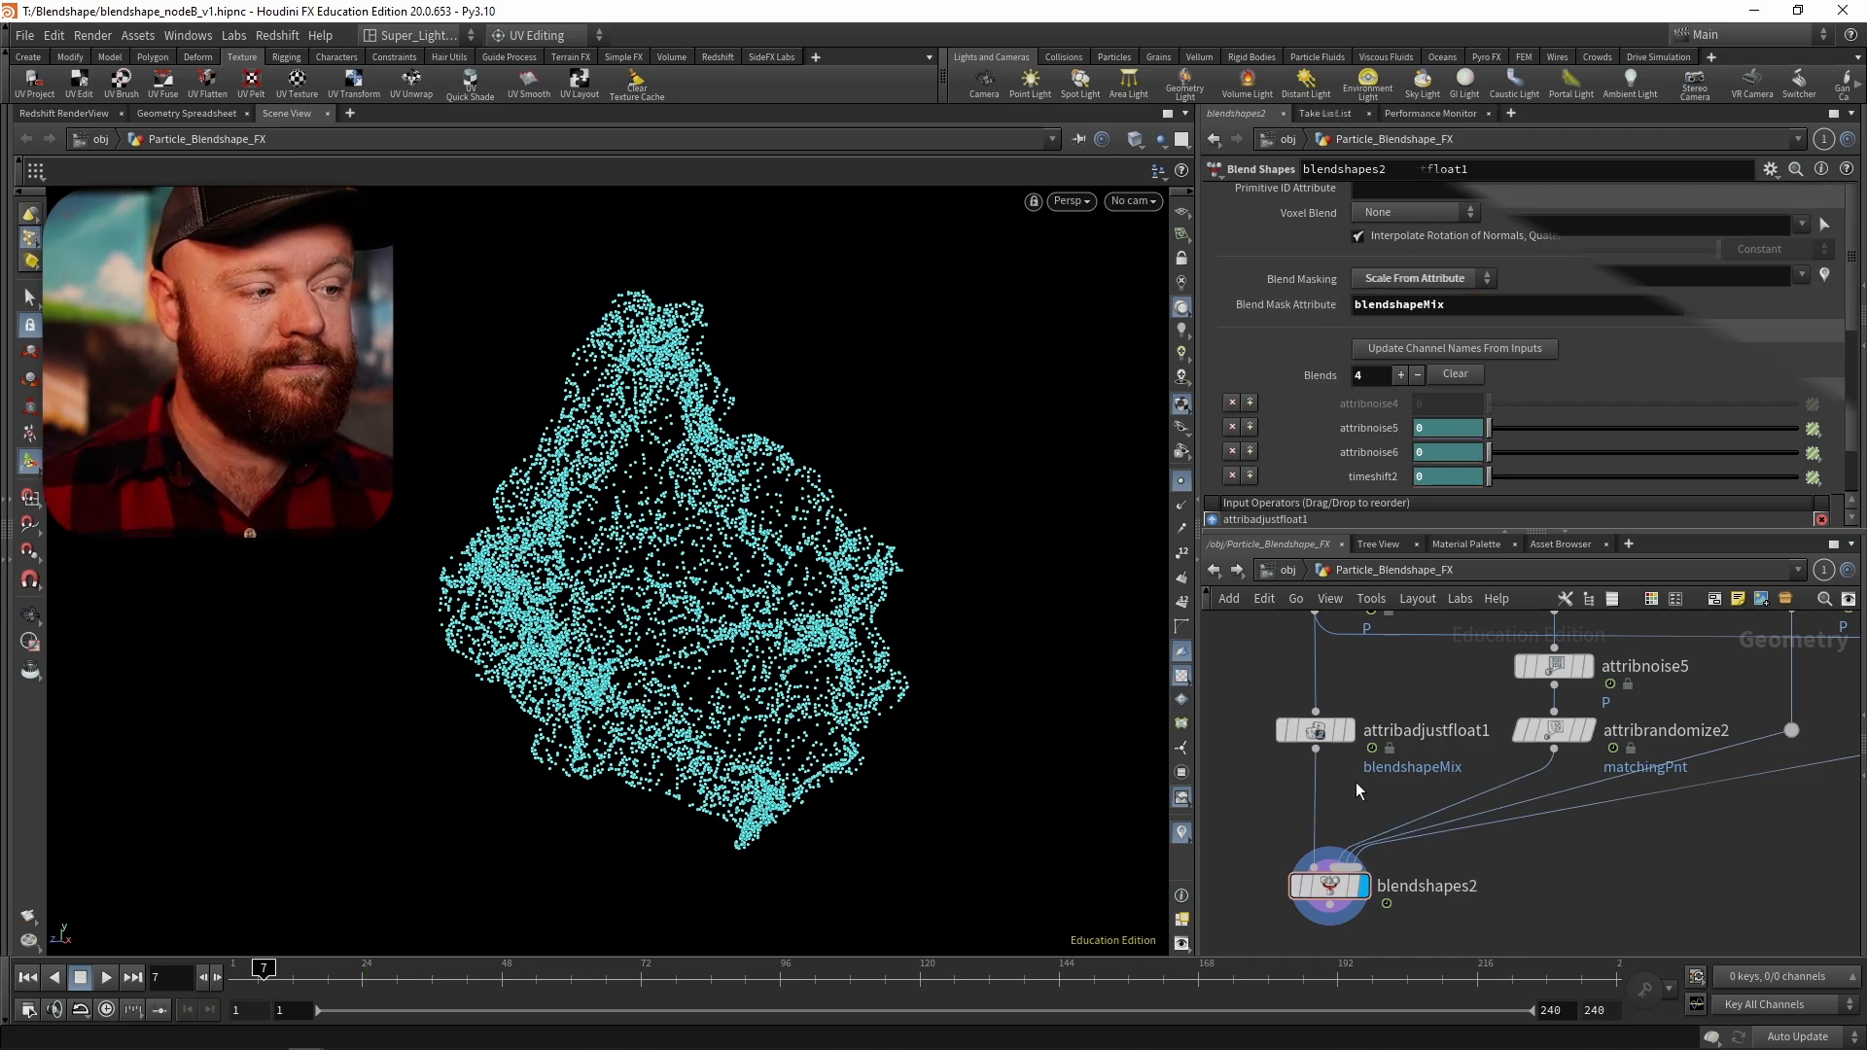
- Display attribadjustfloat1 and visualize its blendshapeMix attribute on the points
click(1315, 730)
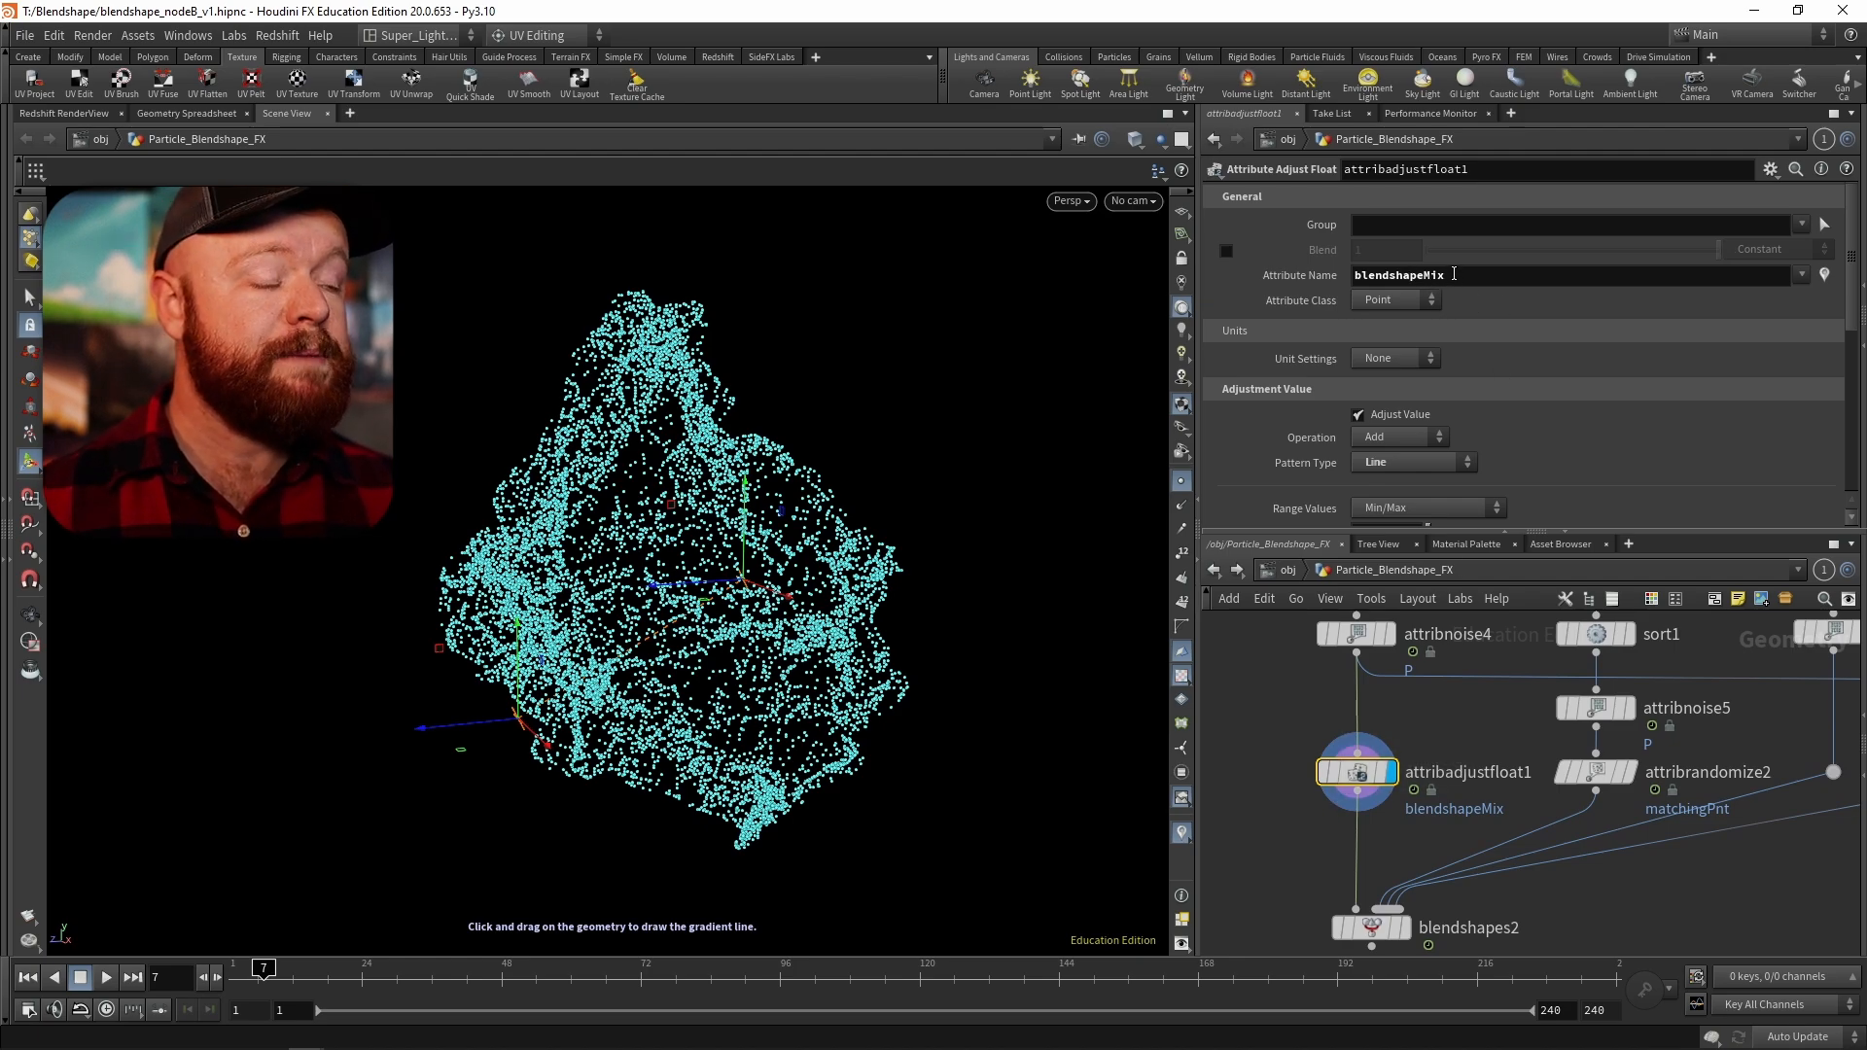
click(1824, 275)
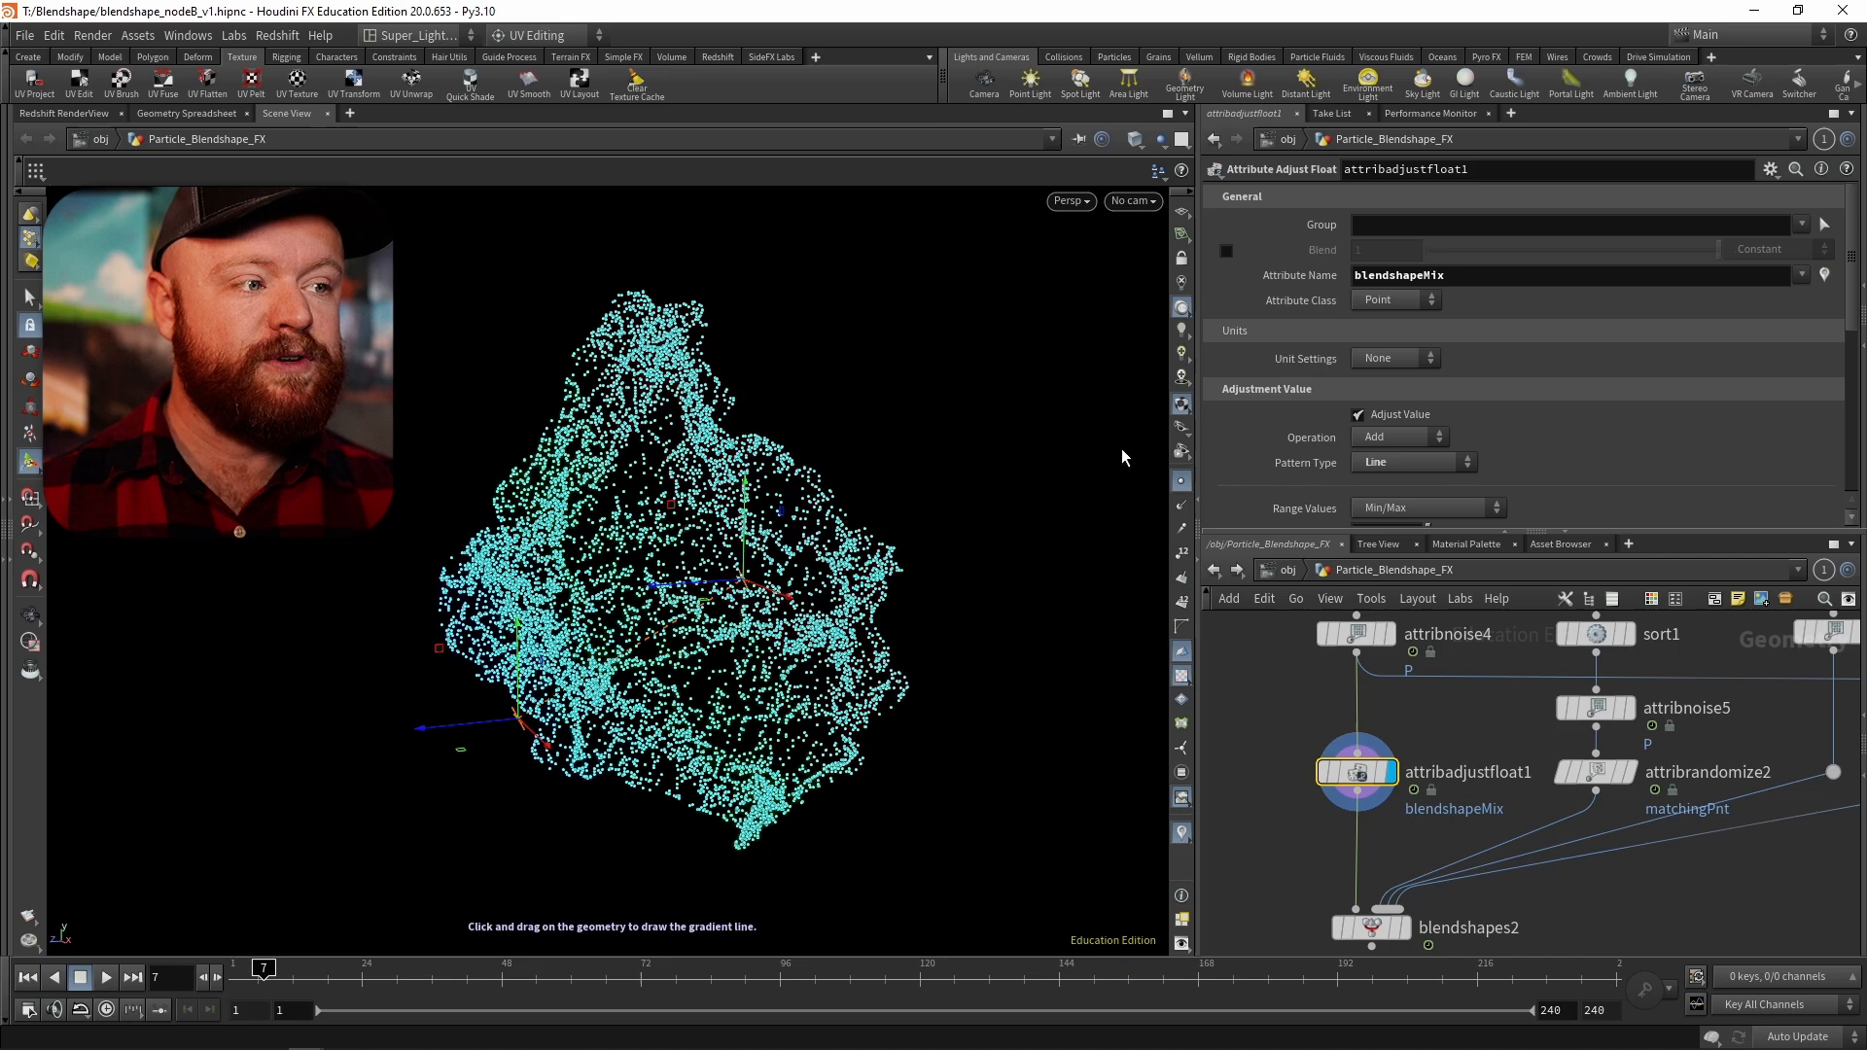
- Hide the point markers in the viewport and display blendshapes2, keeping its Blend Masking at Scale From Attribute
click(1180, 481)
alt+drag(680, 581, 547, 619)
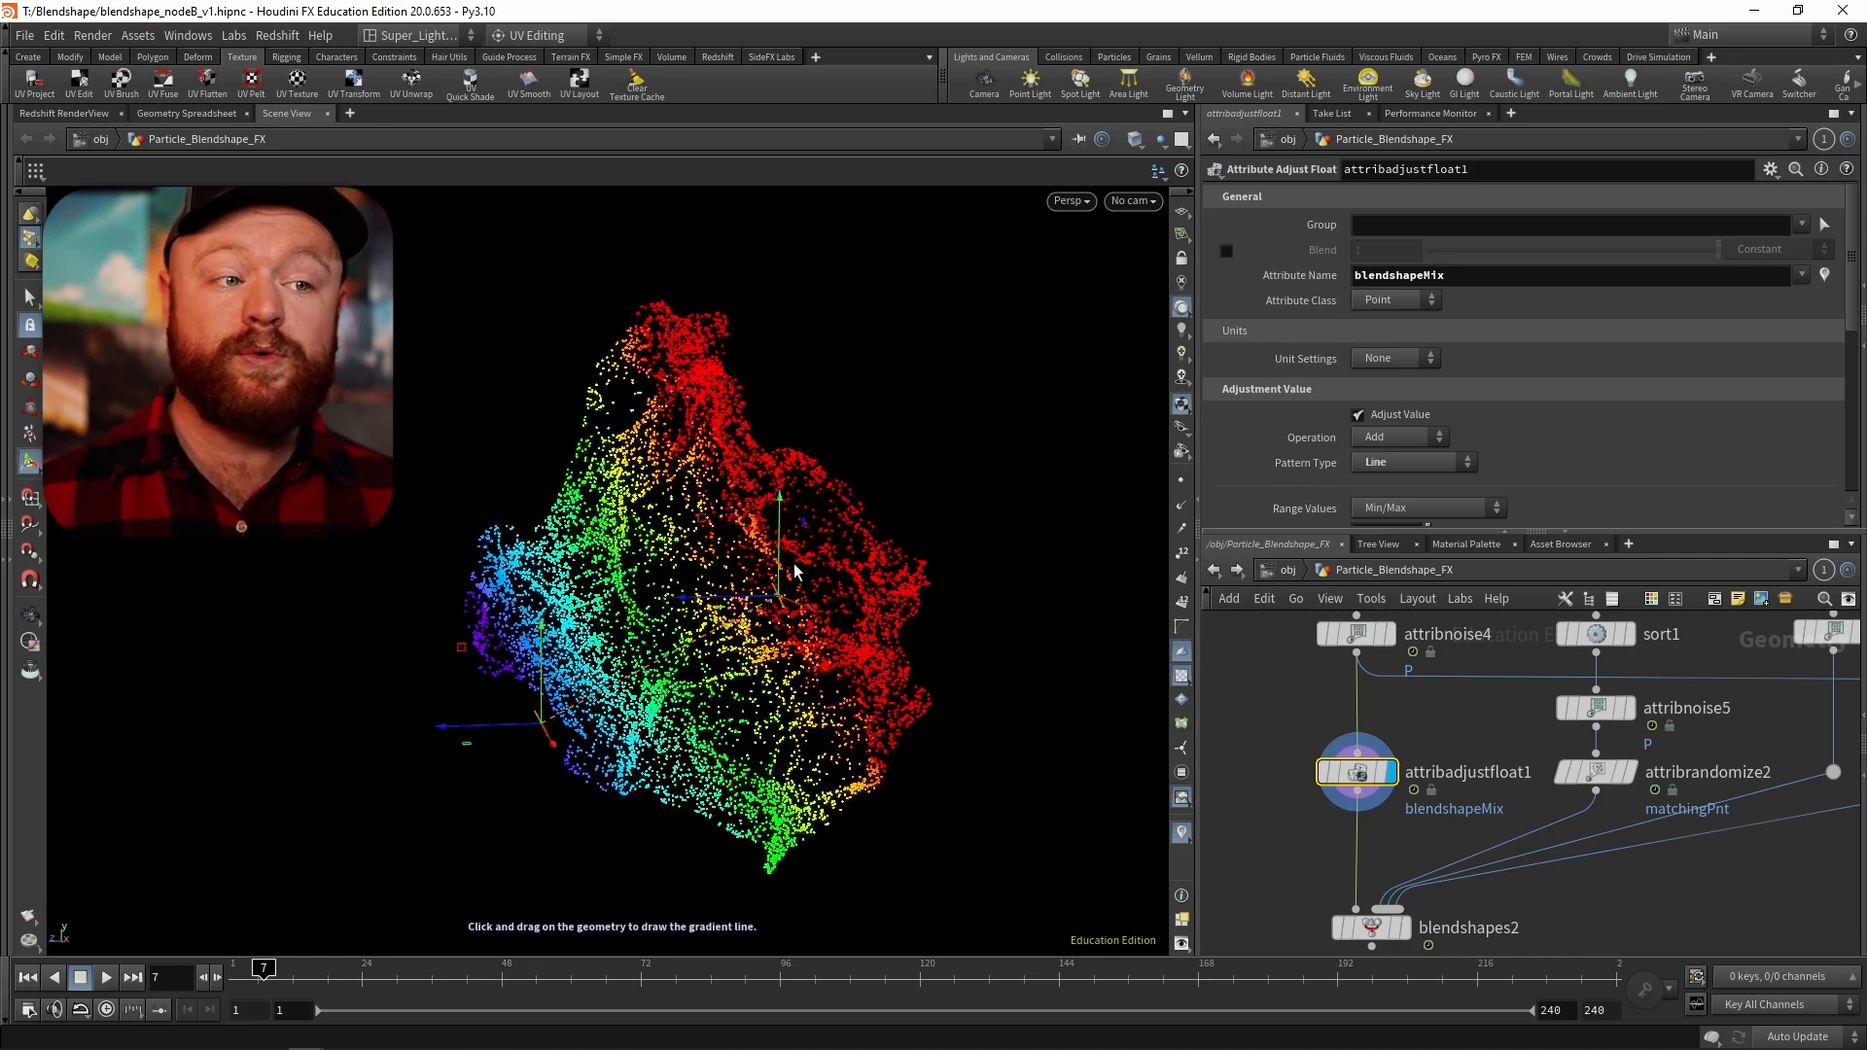
middle_drag(1407, 813, 1425, 708)
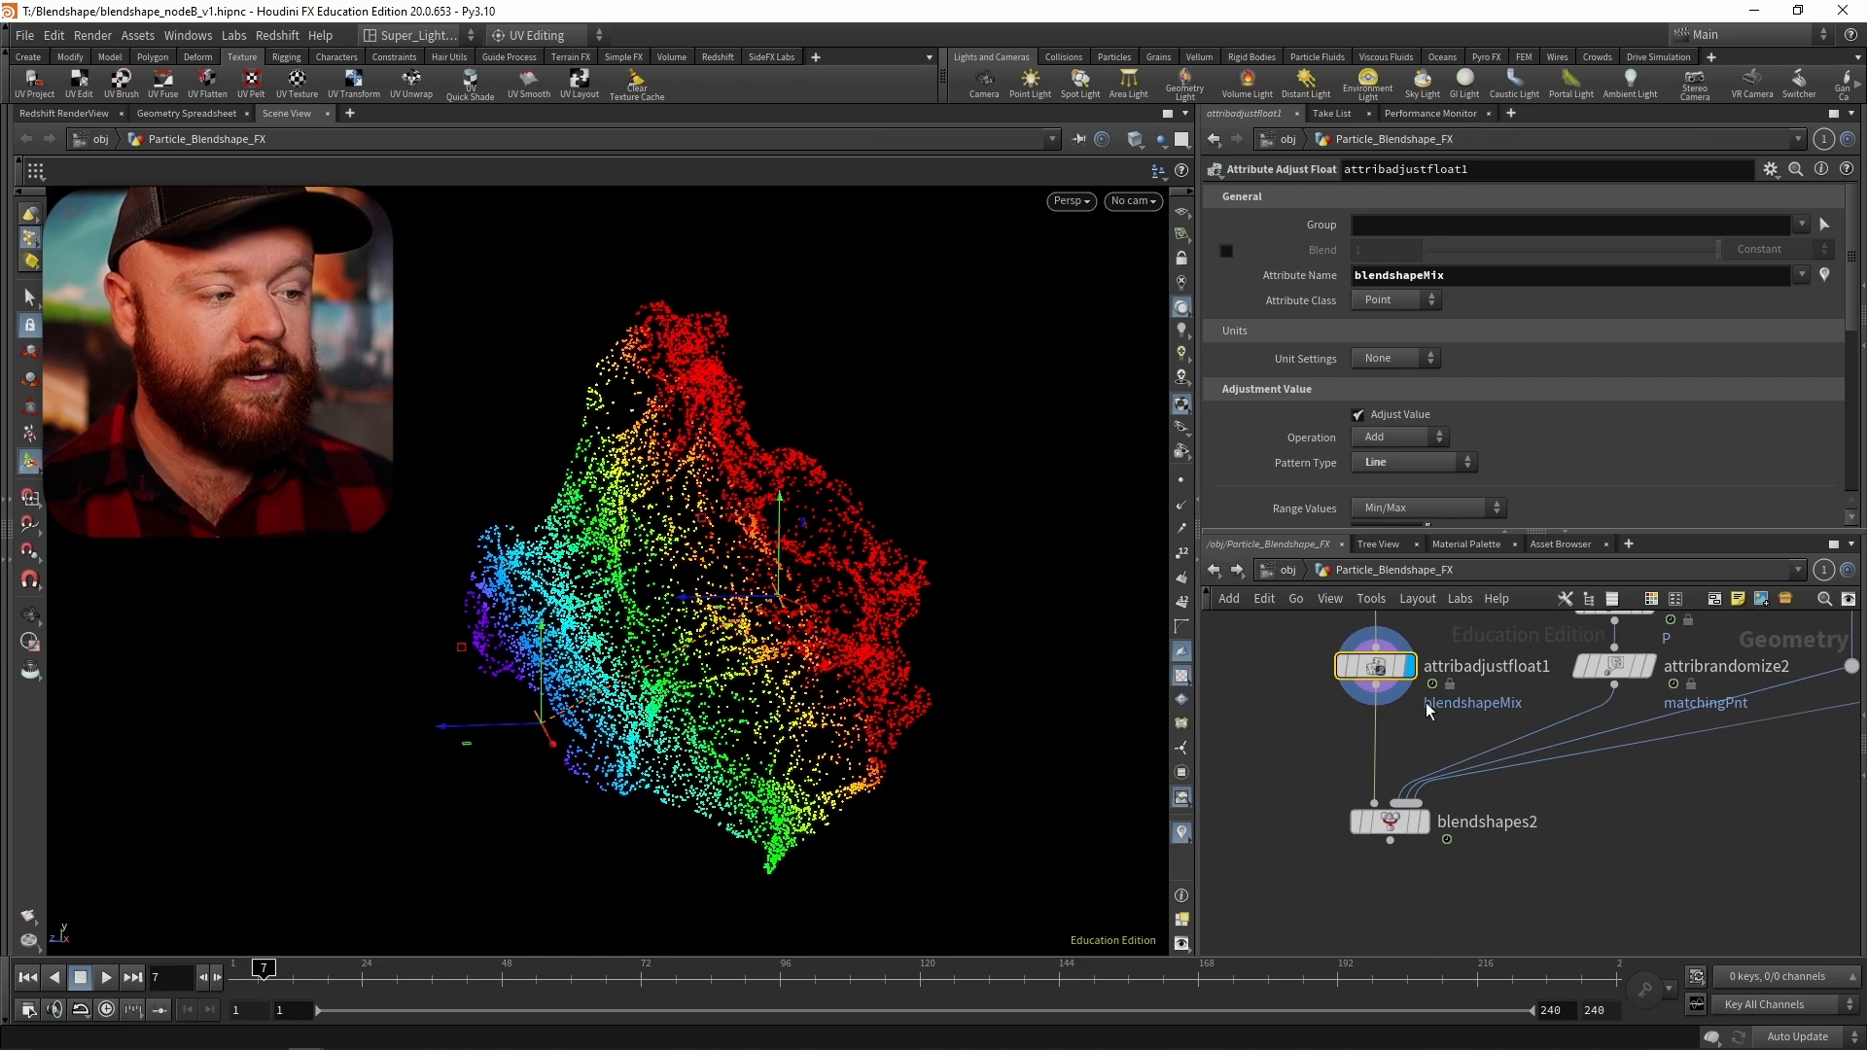
click(1390, 824)
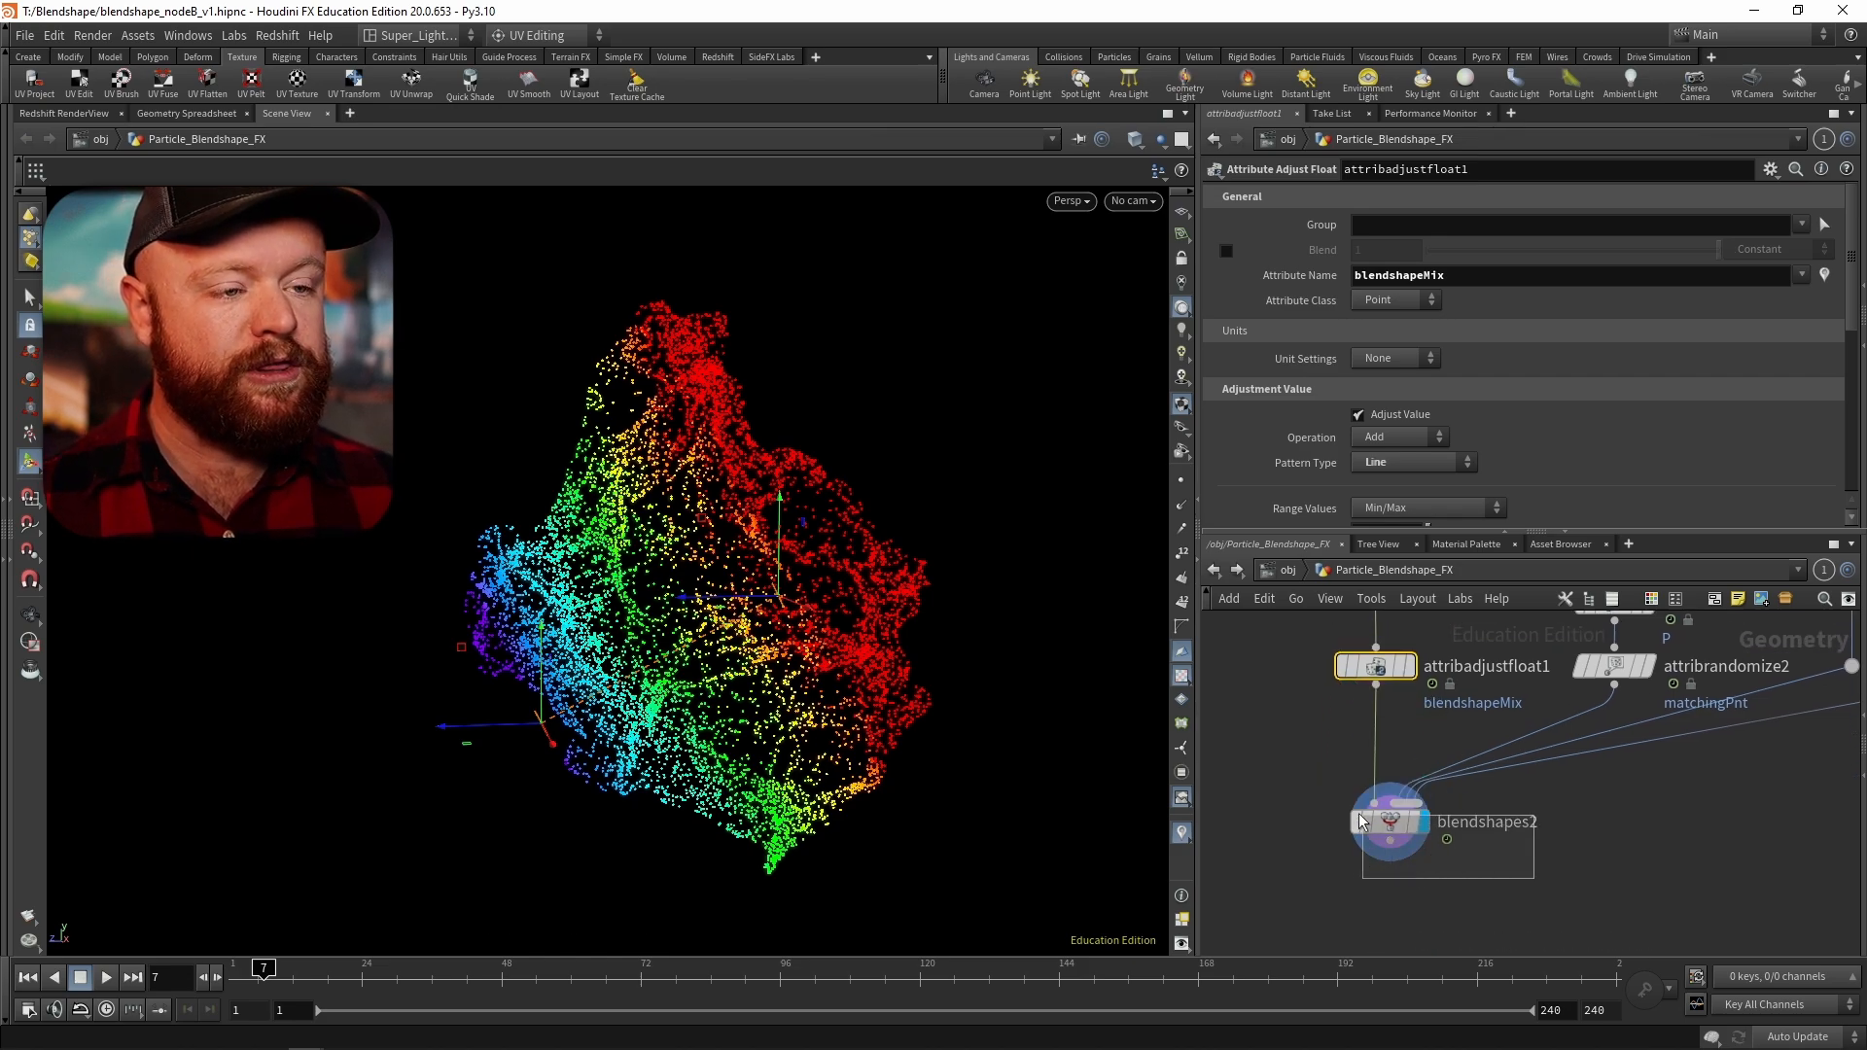
click(1449, 279)
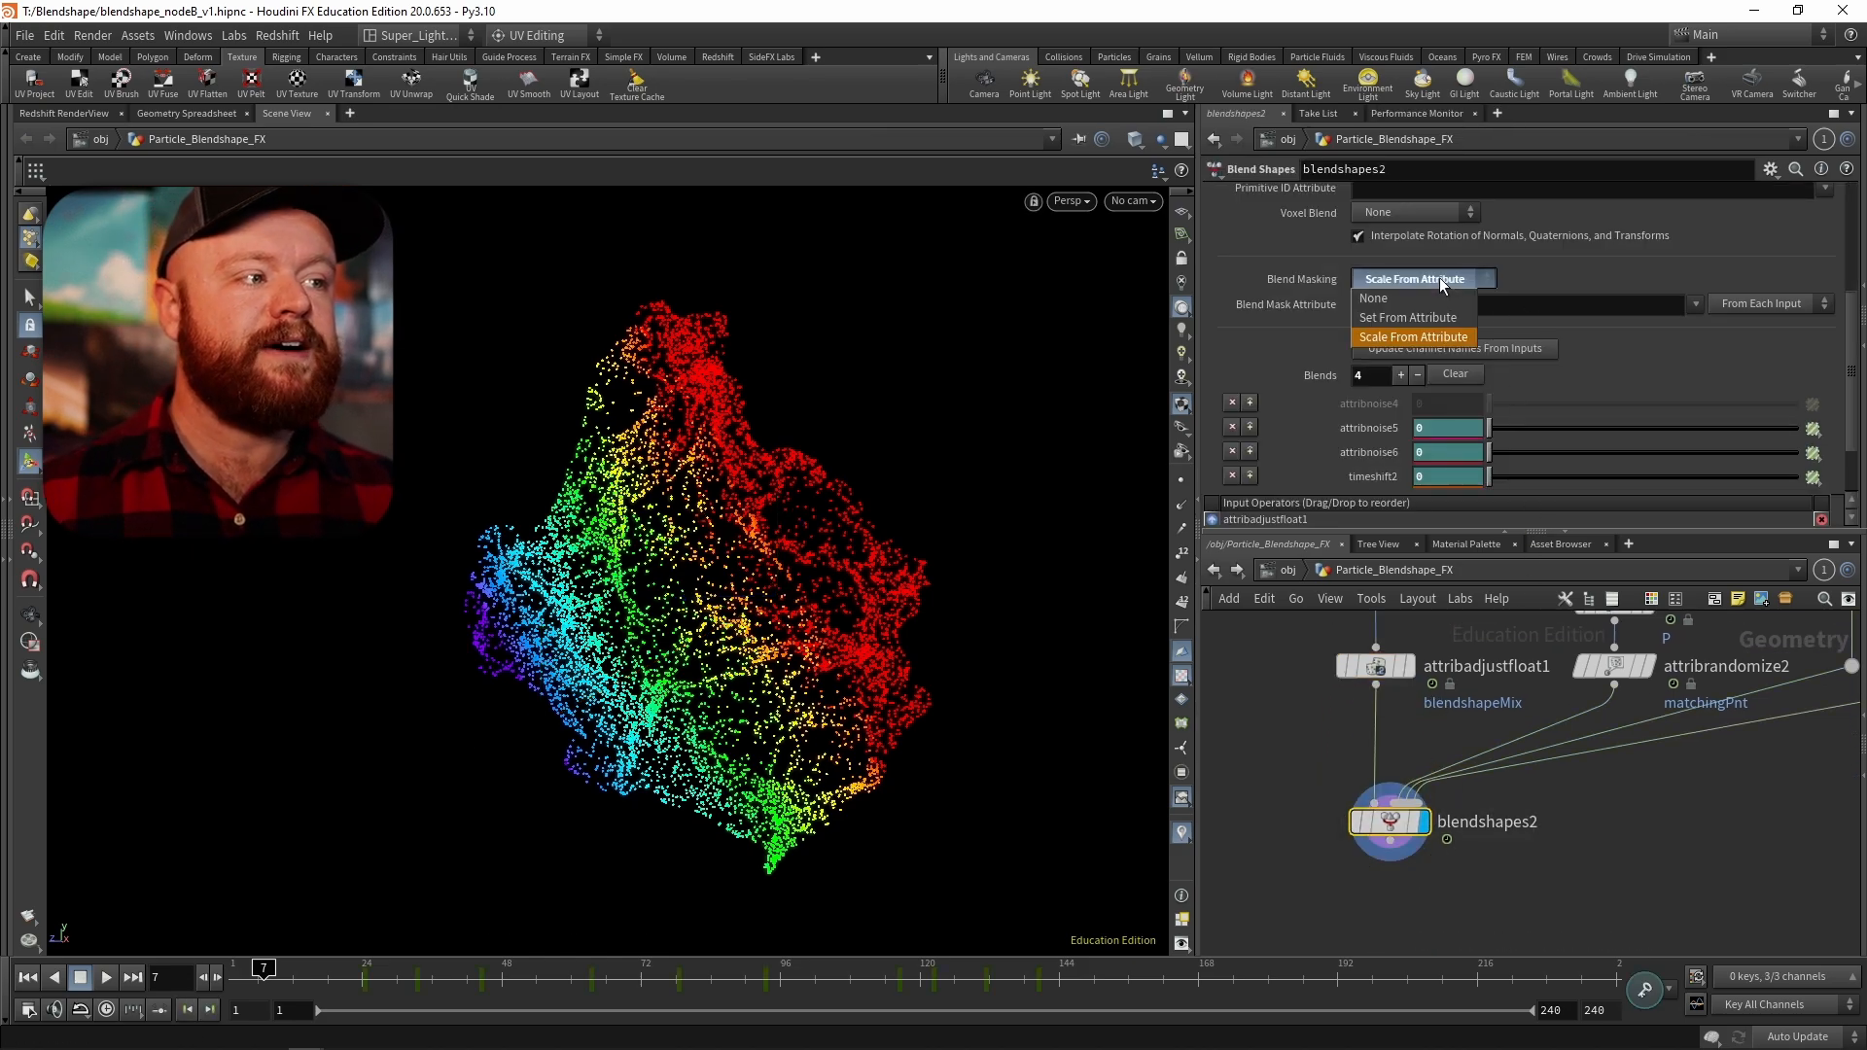
click(1414, 336)
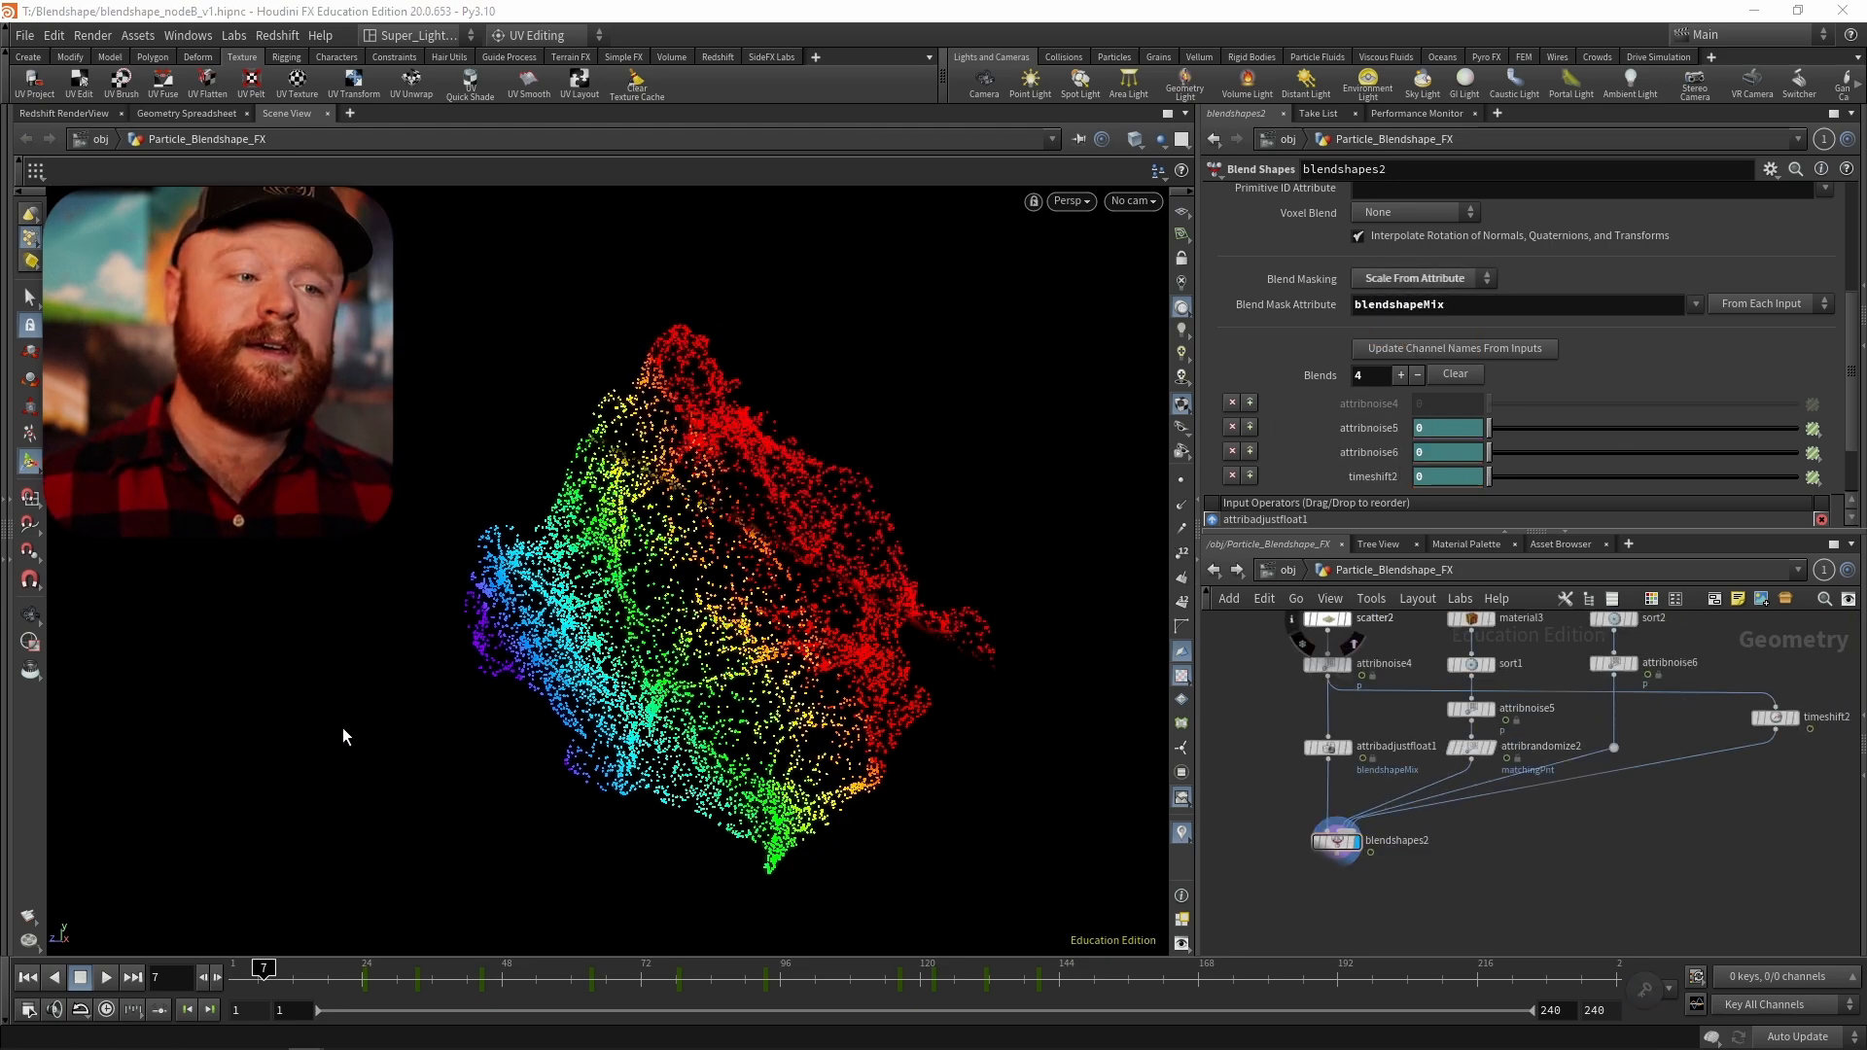
- Try From First Input as the mask attribute source of blendshapes2 from frame 1, and return it to From Each Input
key(ctrl+Up)
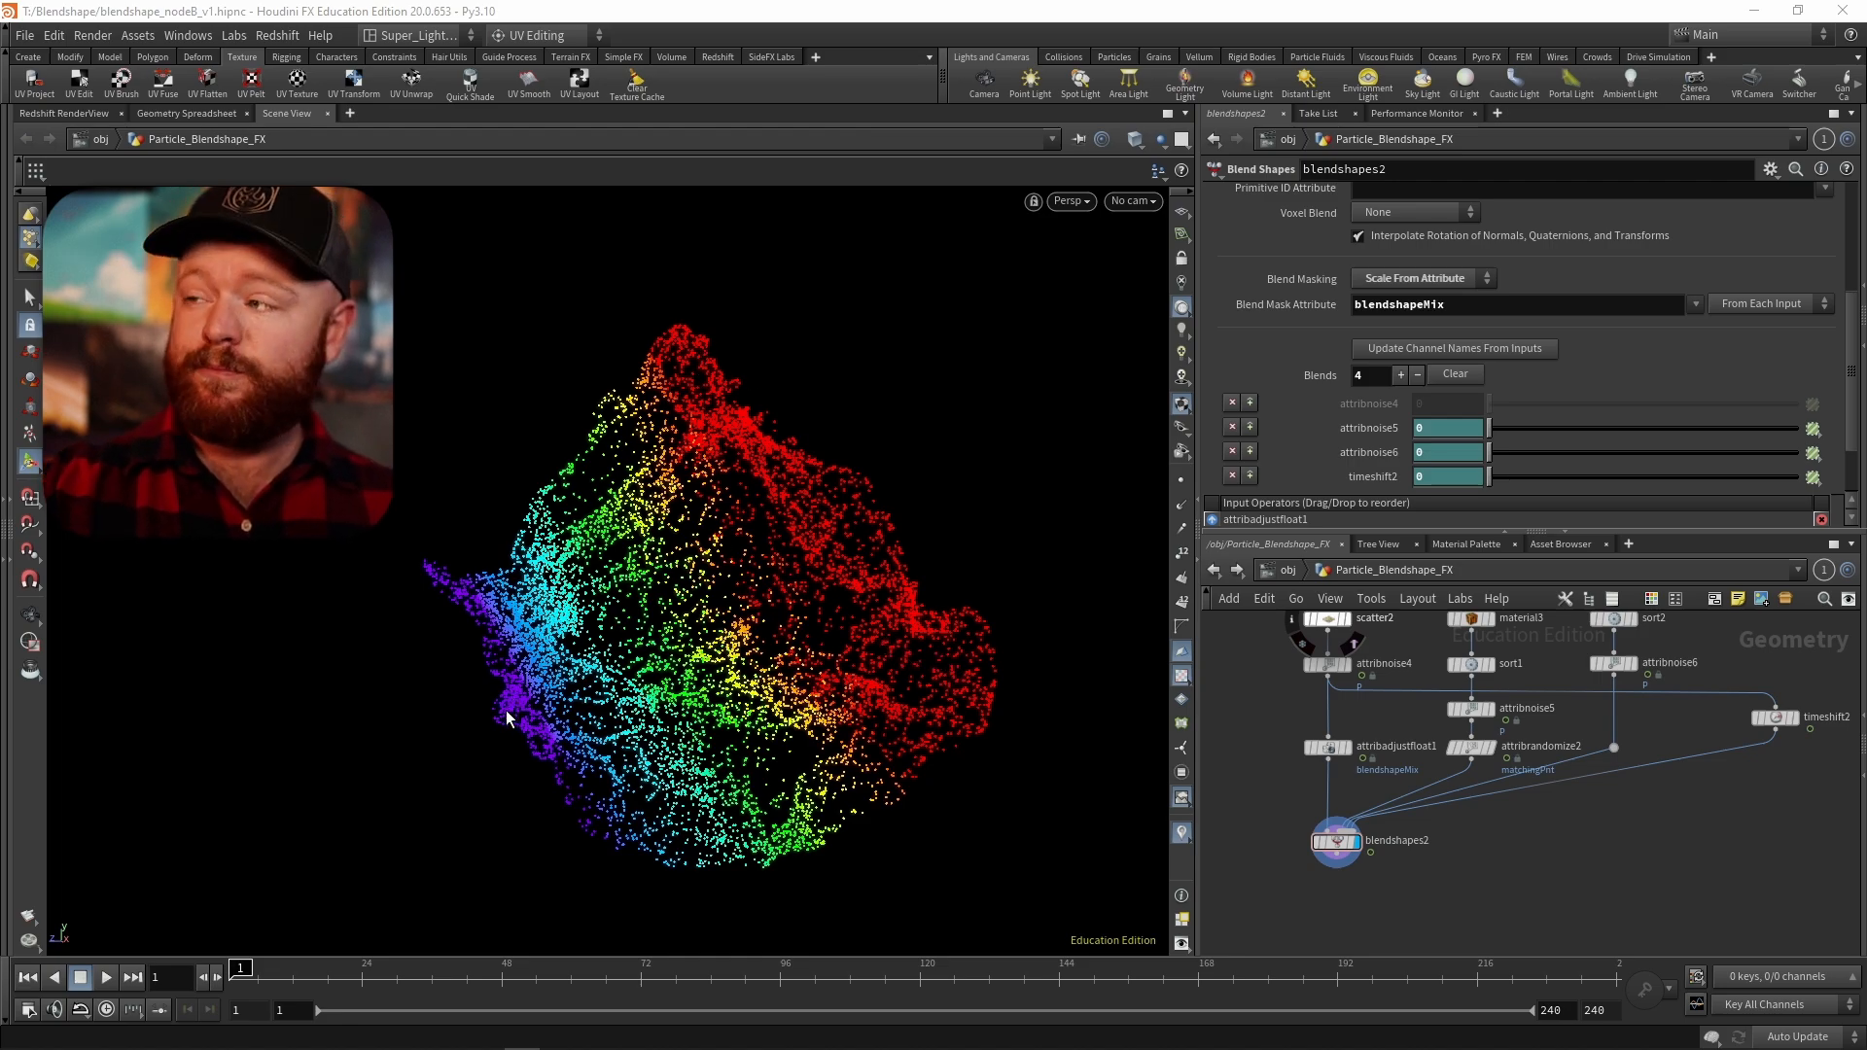
mouse_move(251, 976)
mouse_down()
mouse_move(853, 969)
mouse_move(233, 972)
mouse_up()
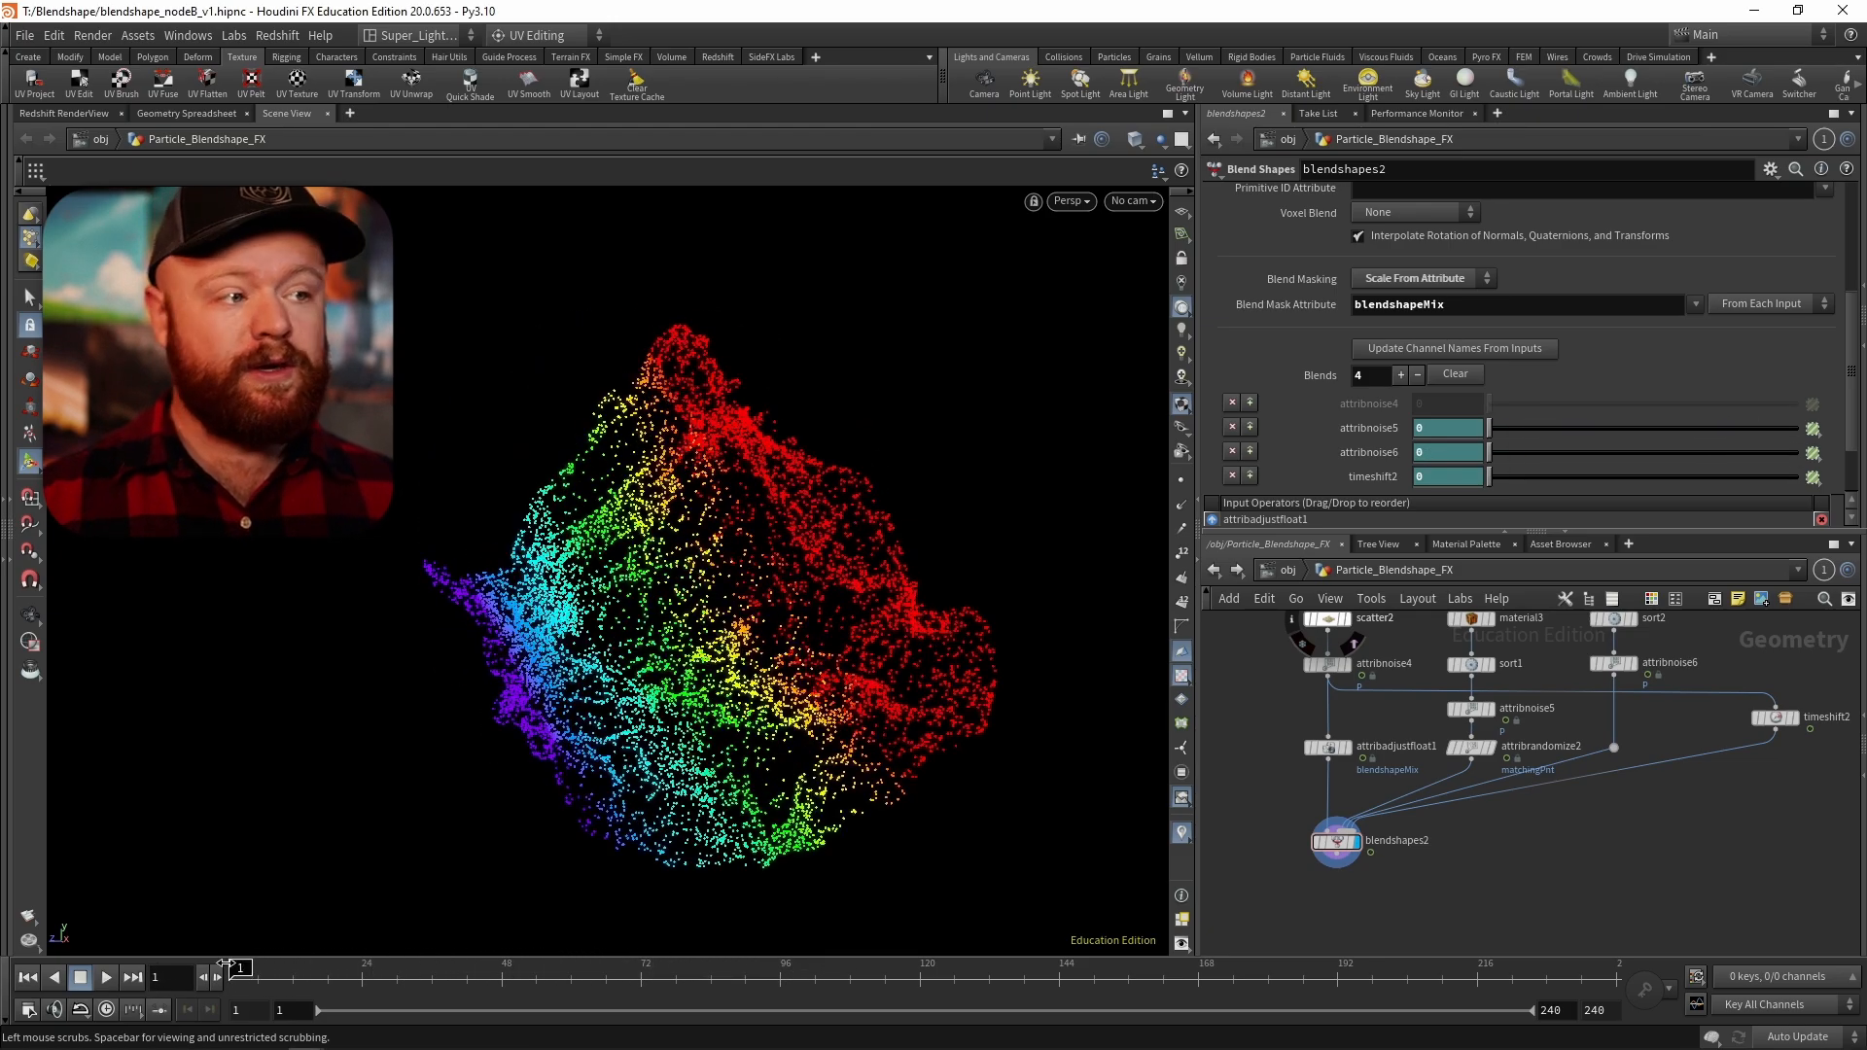
click(1772, 307)
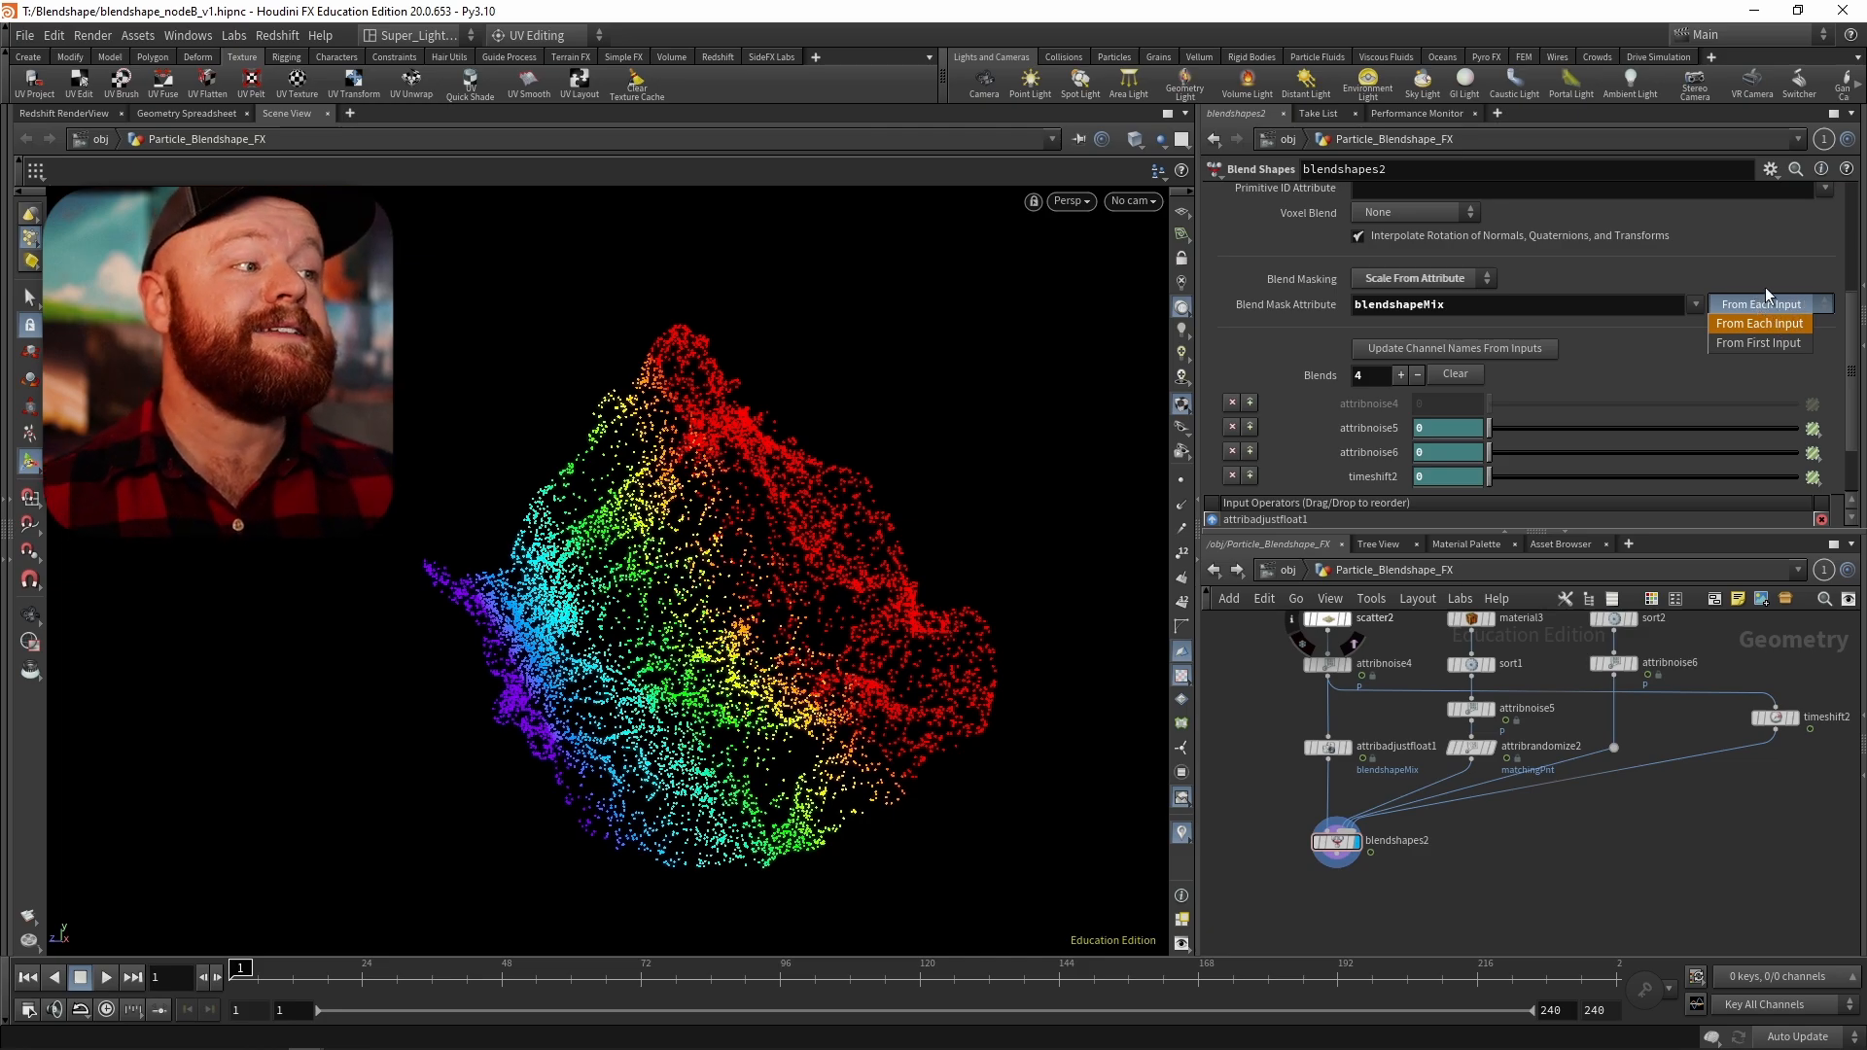
click(1758, 345)
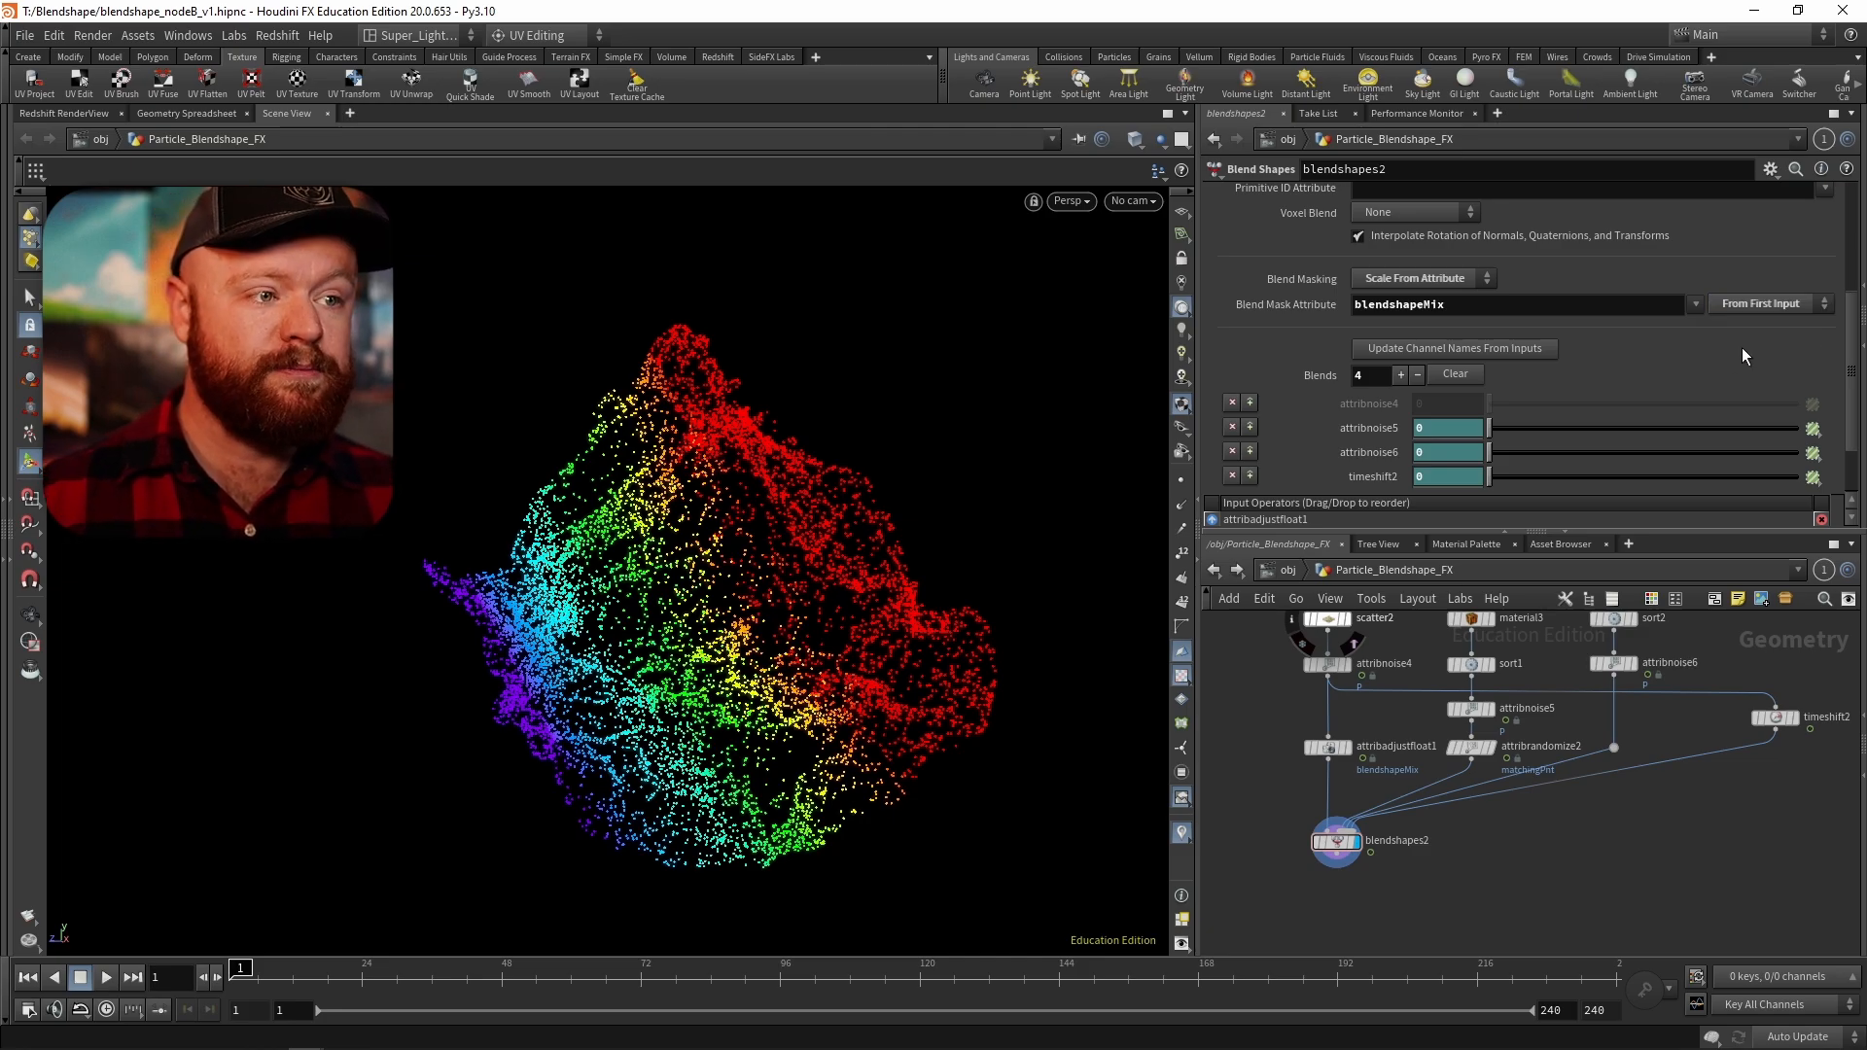
mouse_move(255, 976)
mouse_down()
mouse_move(827, 990)
mouse_move(240, 990)
mouse_up()
click(1761, 303)
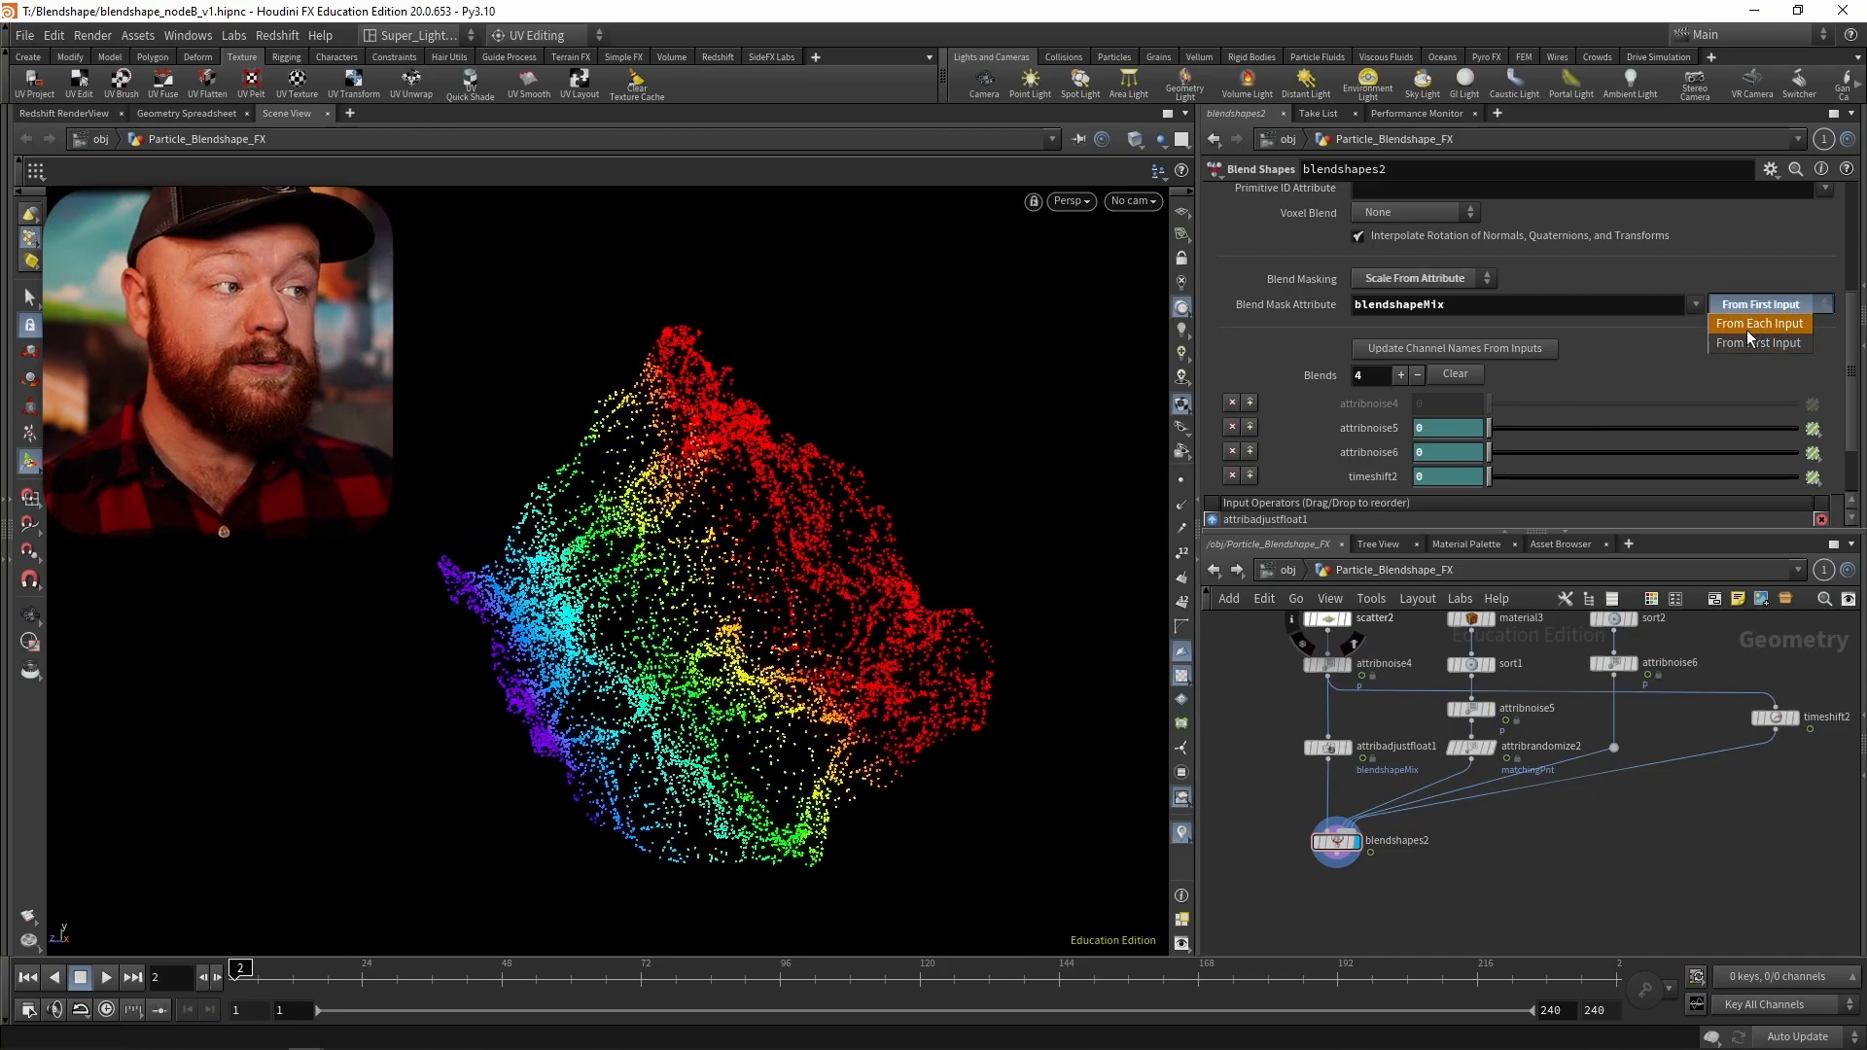
click(1754, 324)
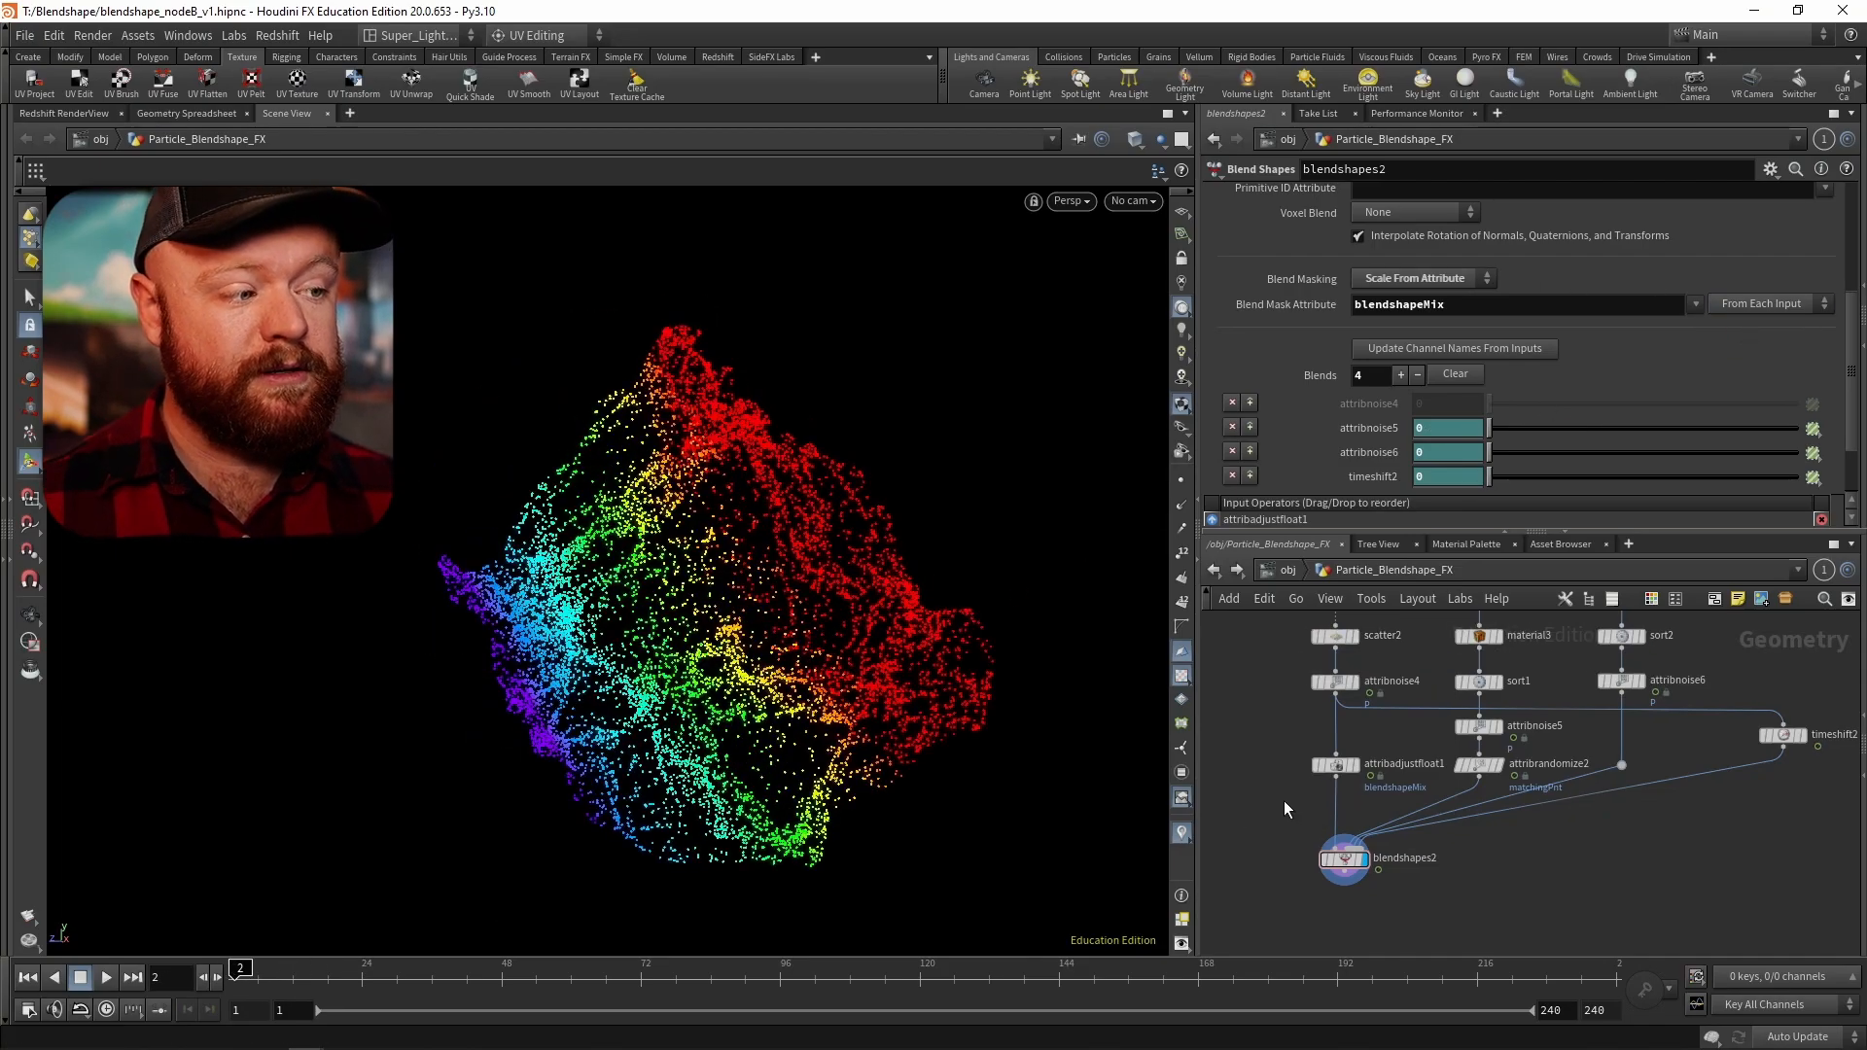
- Copy attribadjustfloat1 into the attribrandomize2, attribnoise6 and timeshift2 branches feeding blendshapes2, and reselect blendshapes2
alt+drag(1334, 763, 1549, 810)
scroll(1484, 853, up, 4)
middle_drag(1640, 824, 1363, 815)
drag(1272, 801, 1312, 762)
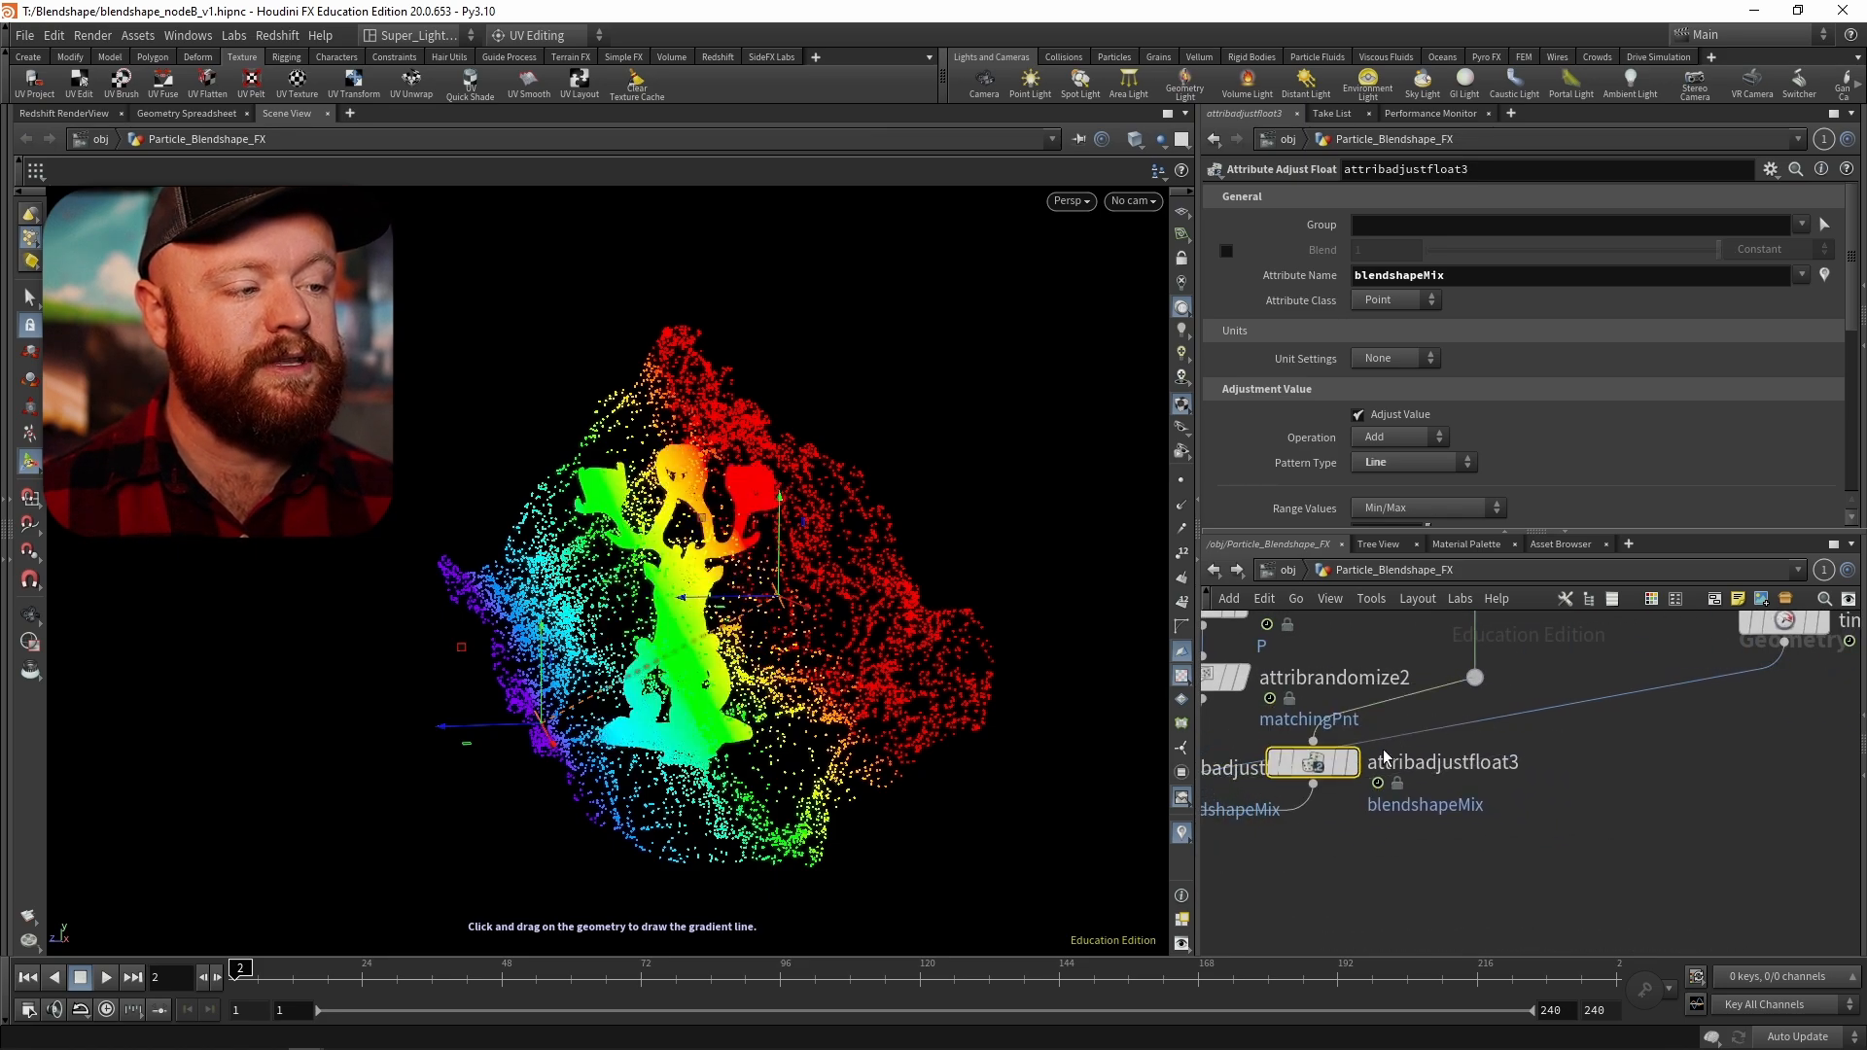
alt+drag(1450, 827, 1489, 834)
middle_drag(1638, 779, 1520, 800)
drag(1357, 847, 1663, 811)
middle_drag(1570, 754, 1680, 754)
scroll(1666, 750, down, 4)
drag(1477, 861, 1309, 805)
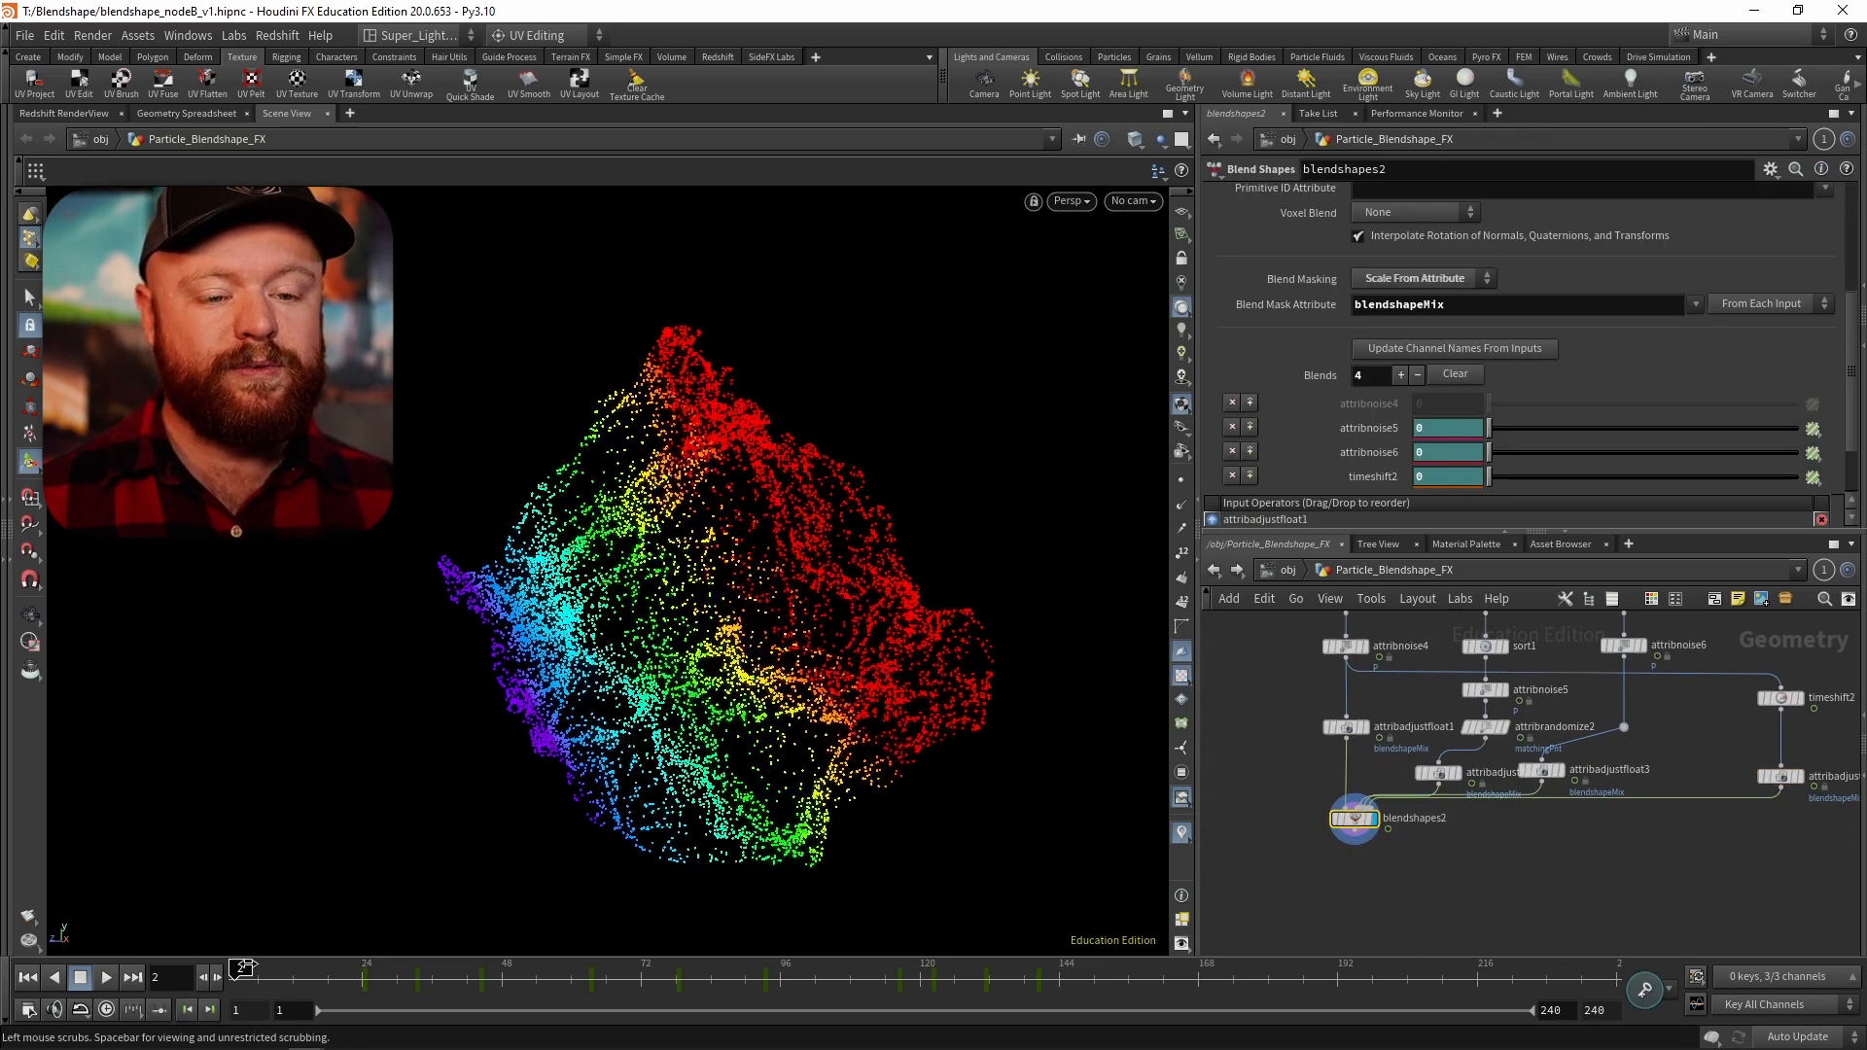
- Scrub the masked blendshapes2 animation and inspect the stag and book blends at frames 109 and 39
drag(278, 972, 857, 967)
middle_drag(1529, 830, 1520, 850)
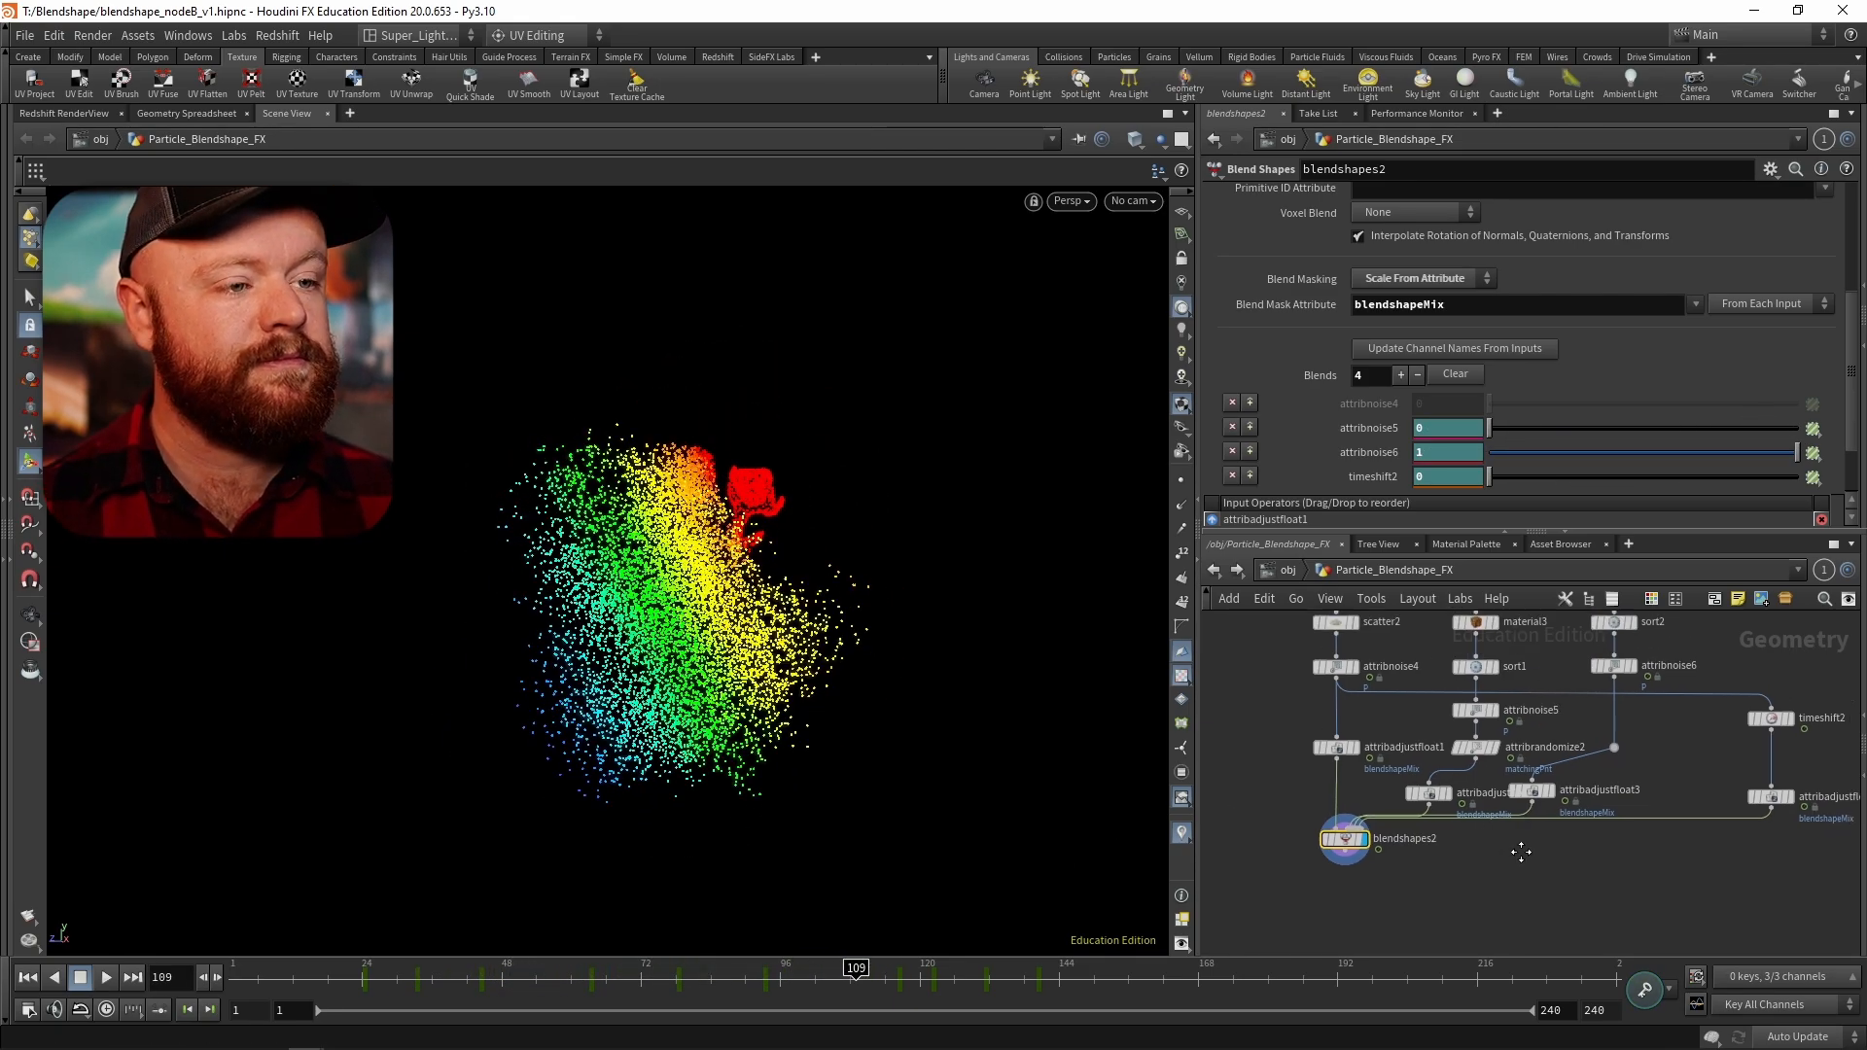
scroll(1521, 848, up, 1)
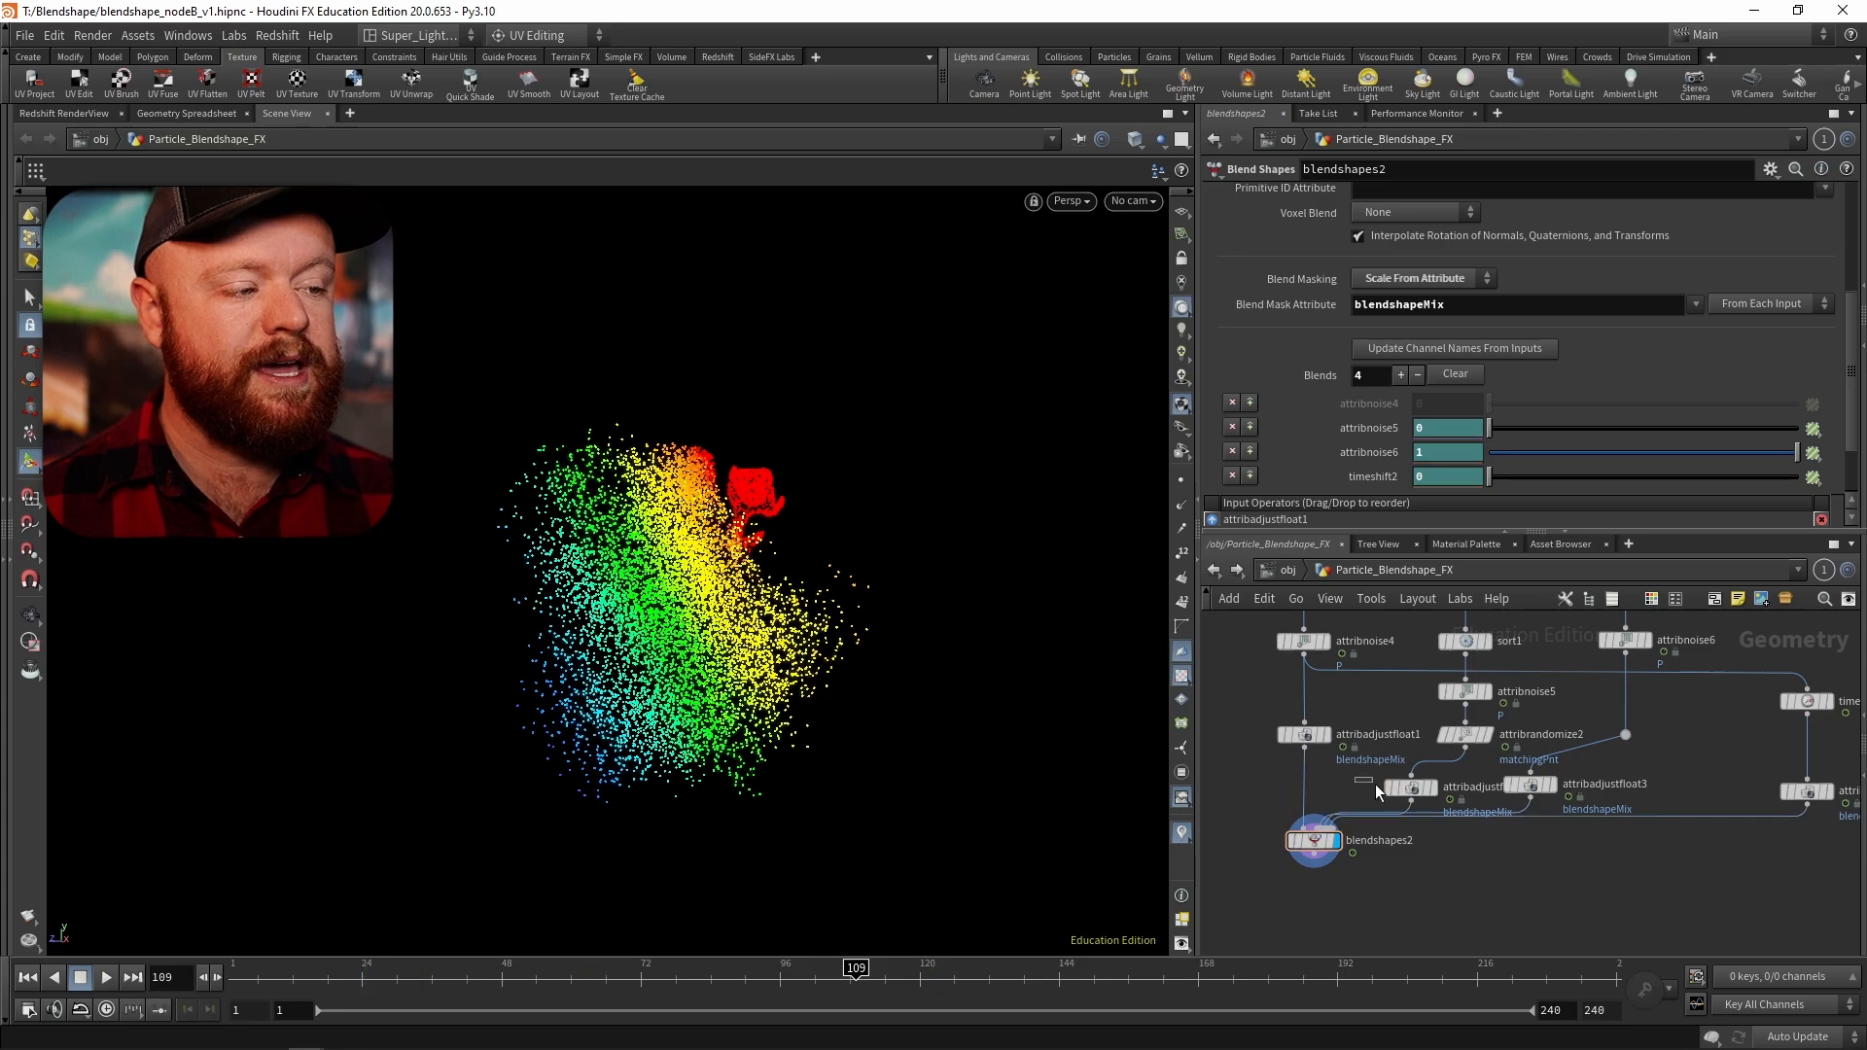
drag(520, 975, 449, 975)
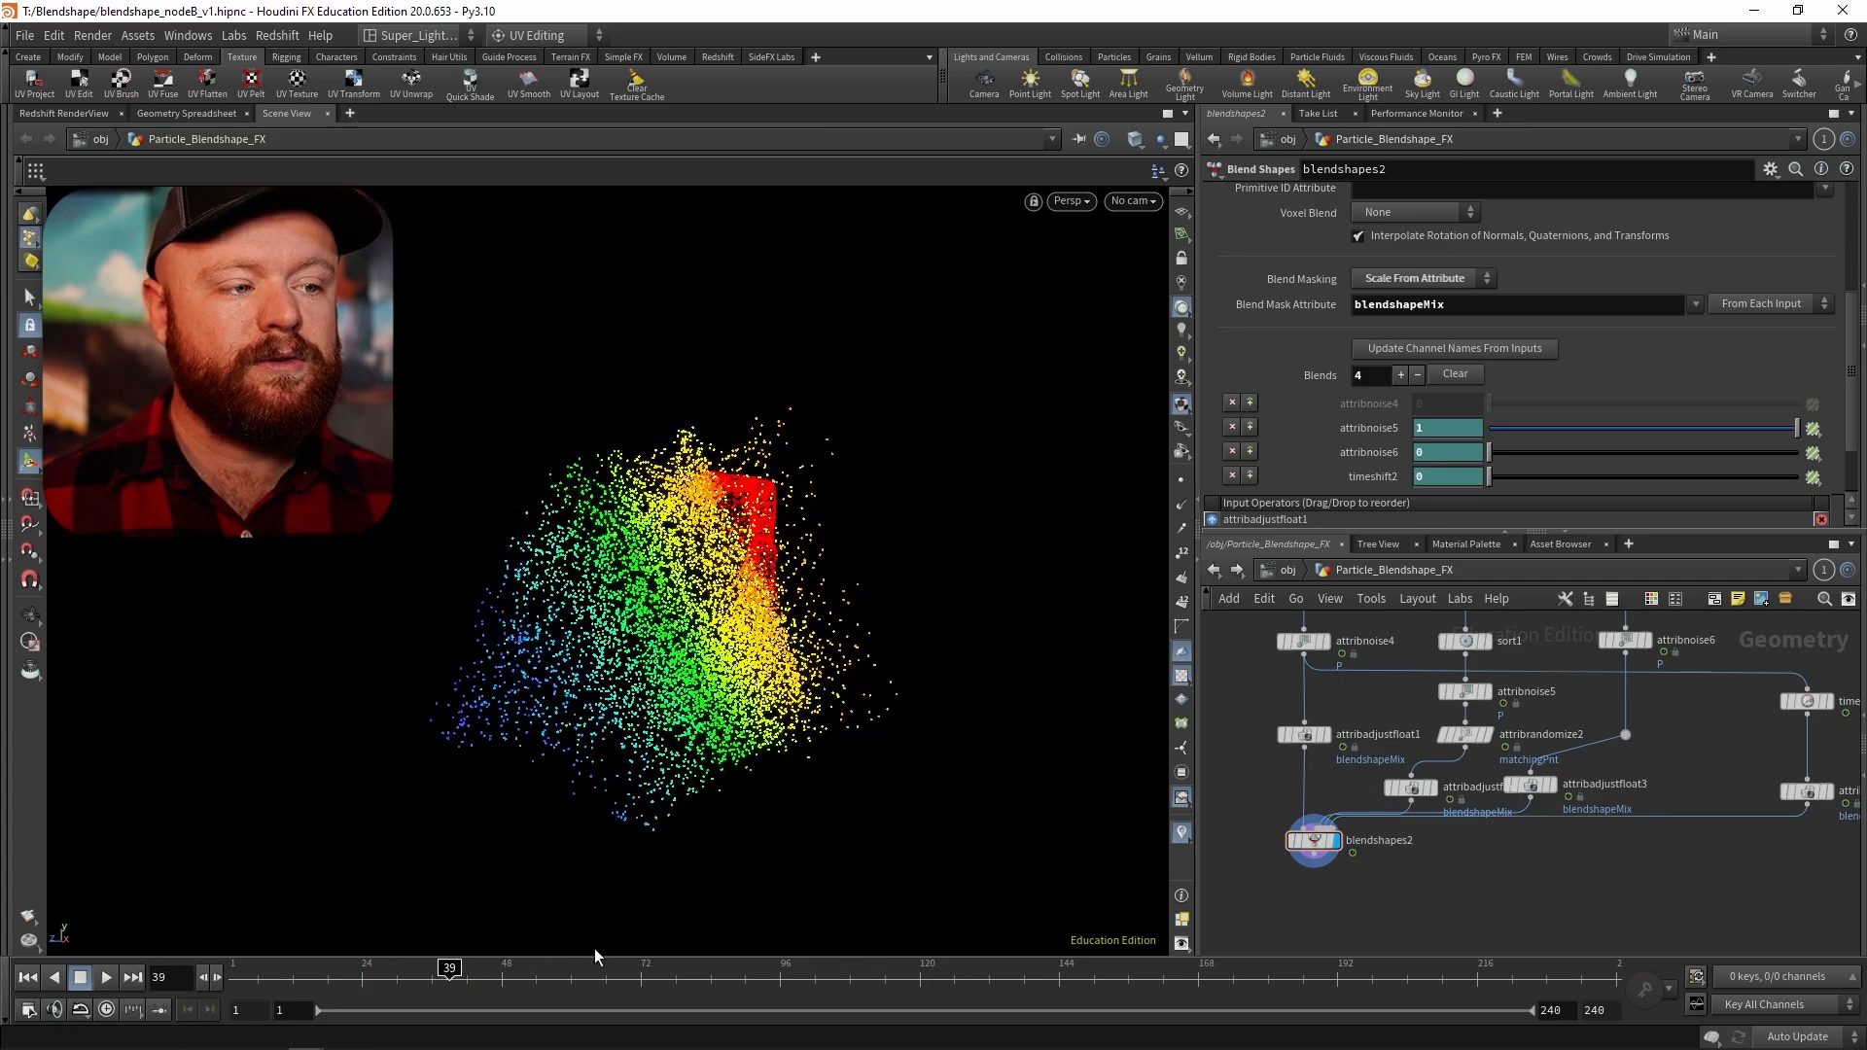
- Reposition the gradient line of attribadjustfloat2 across the book points and undo the last handle change
click(1400, 789)
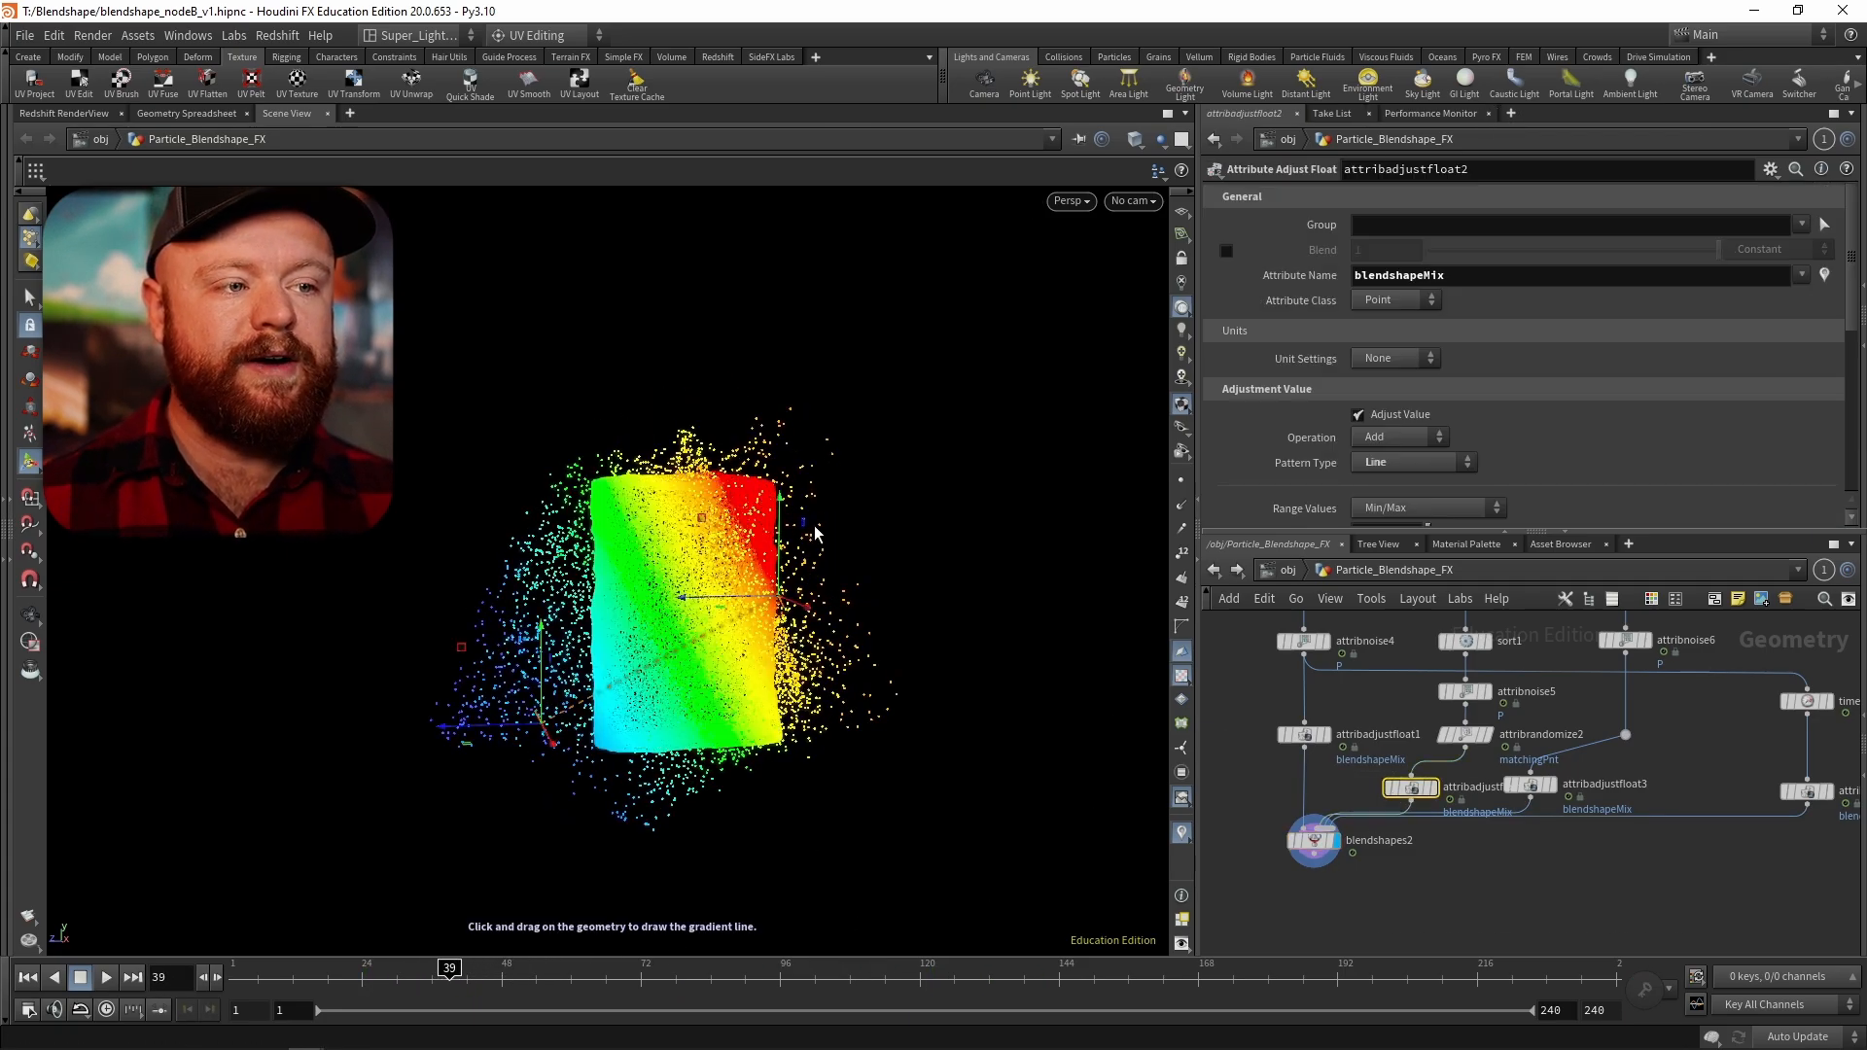
drag(804, 523, 670, 587)
key(ctrl+z)
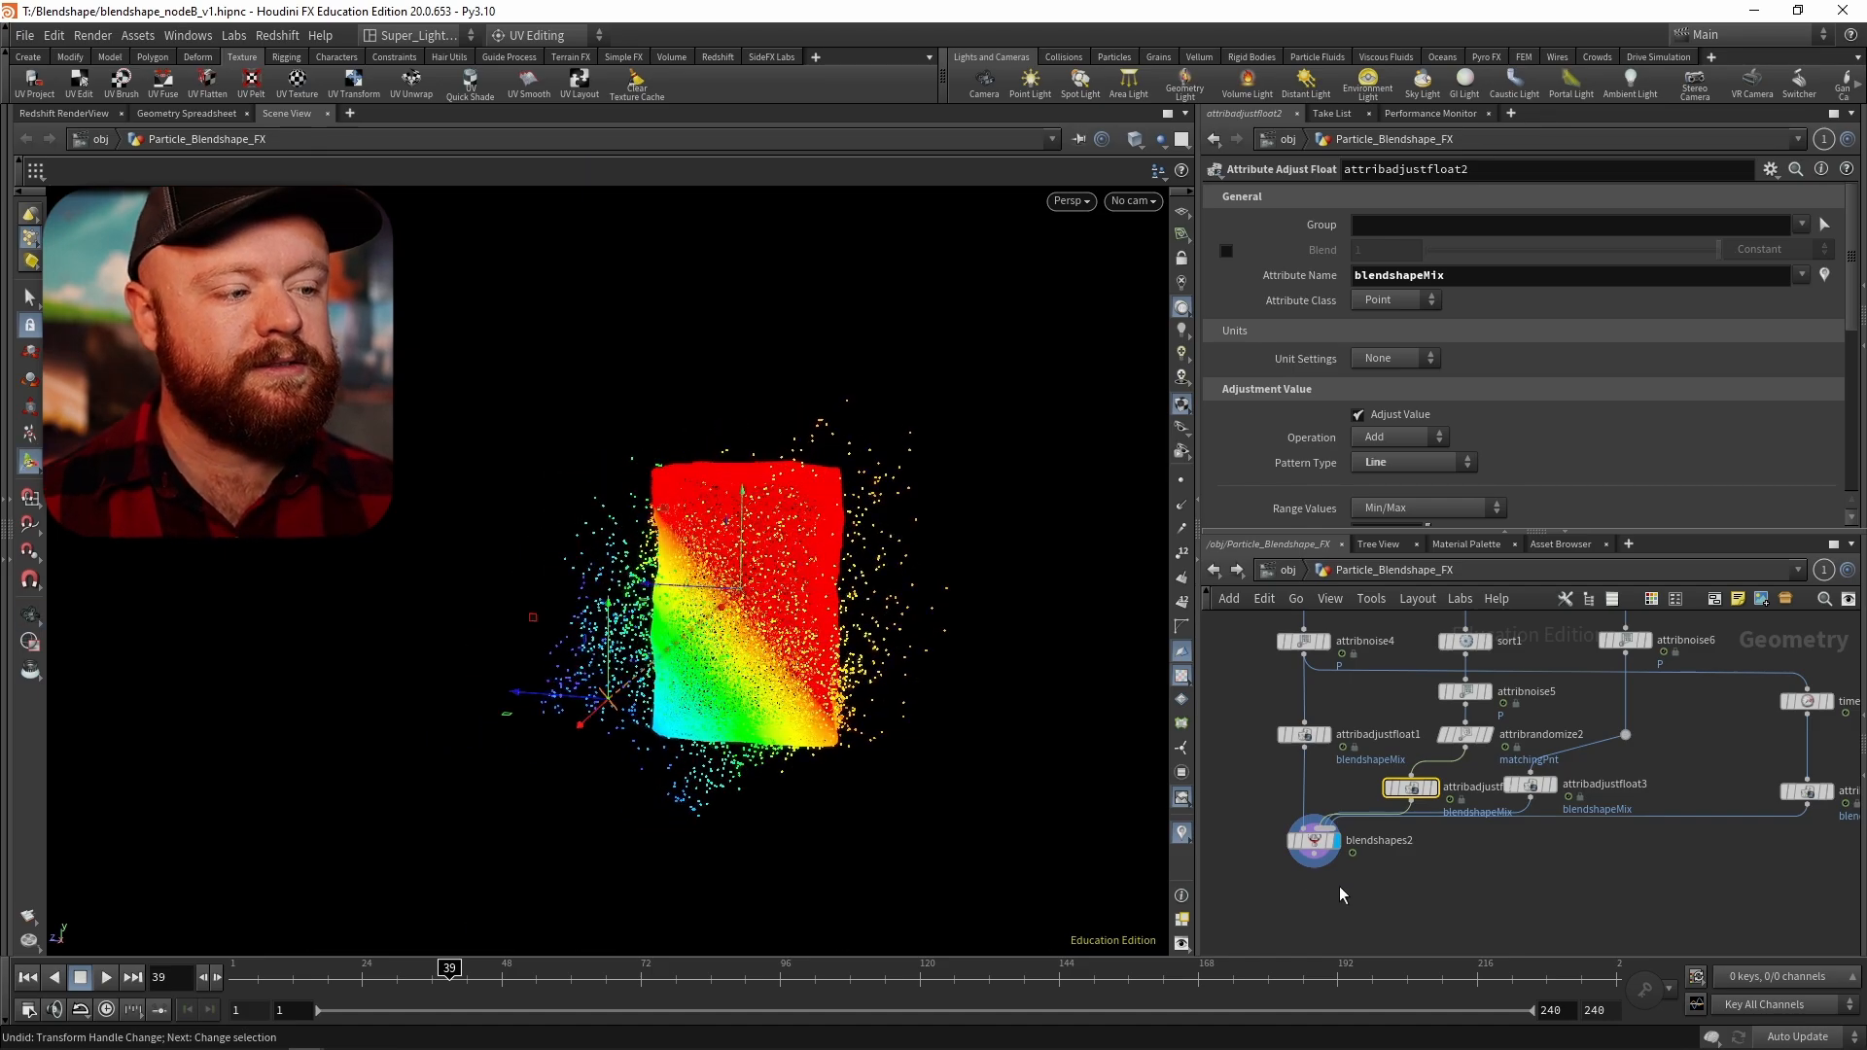
- Select blendshapes2 and examine the masked book blend between frames 38 and 41
click(1312, 842)
alt+drag(875, 758, 807, 768)
drag(372, 976, 457, 972)
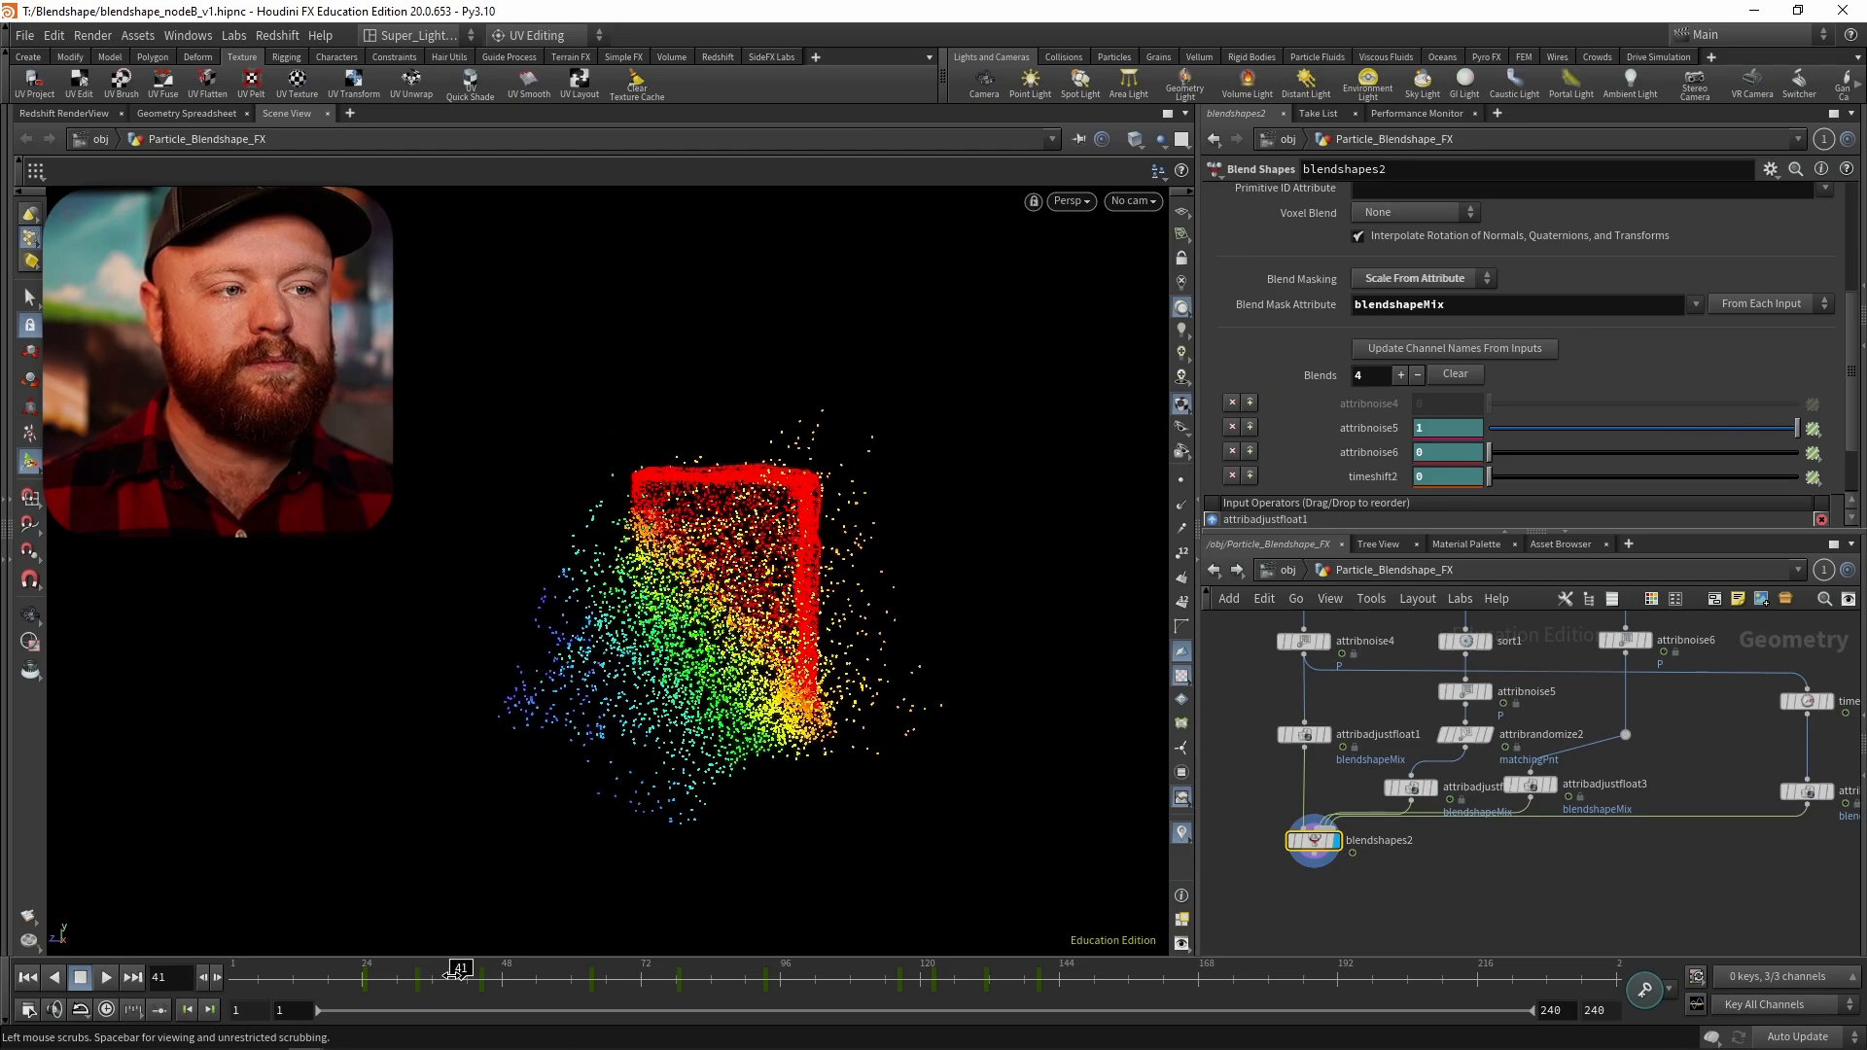
mouse_move(598, 730)
alt+mouse_down()
mouse_move(725, 748)
mouse_move(946, 738)
mouse_move(583, 710)
alt+mouse_up()
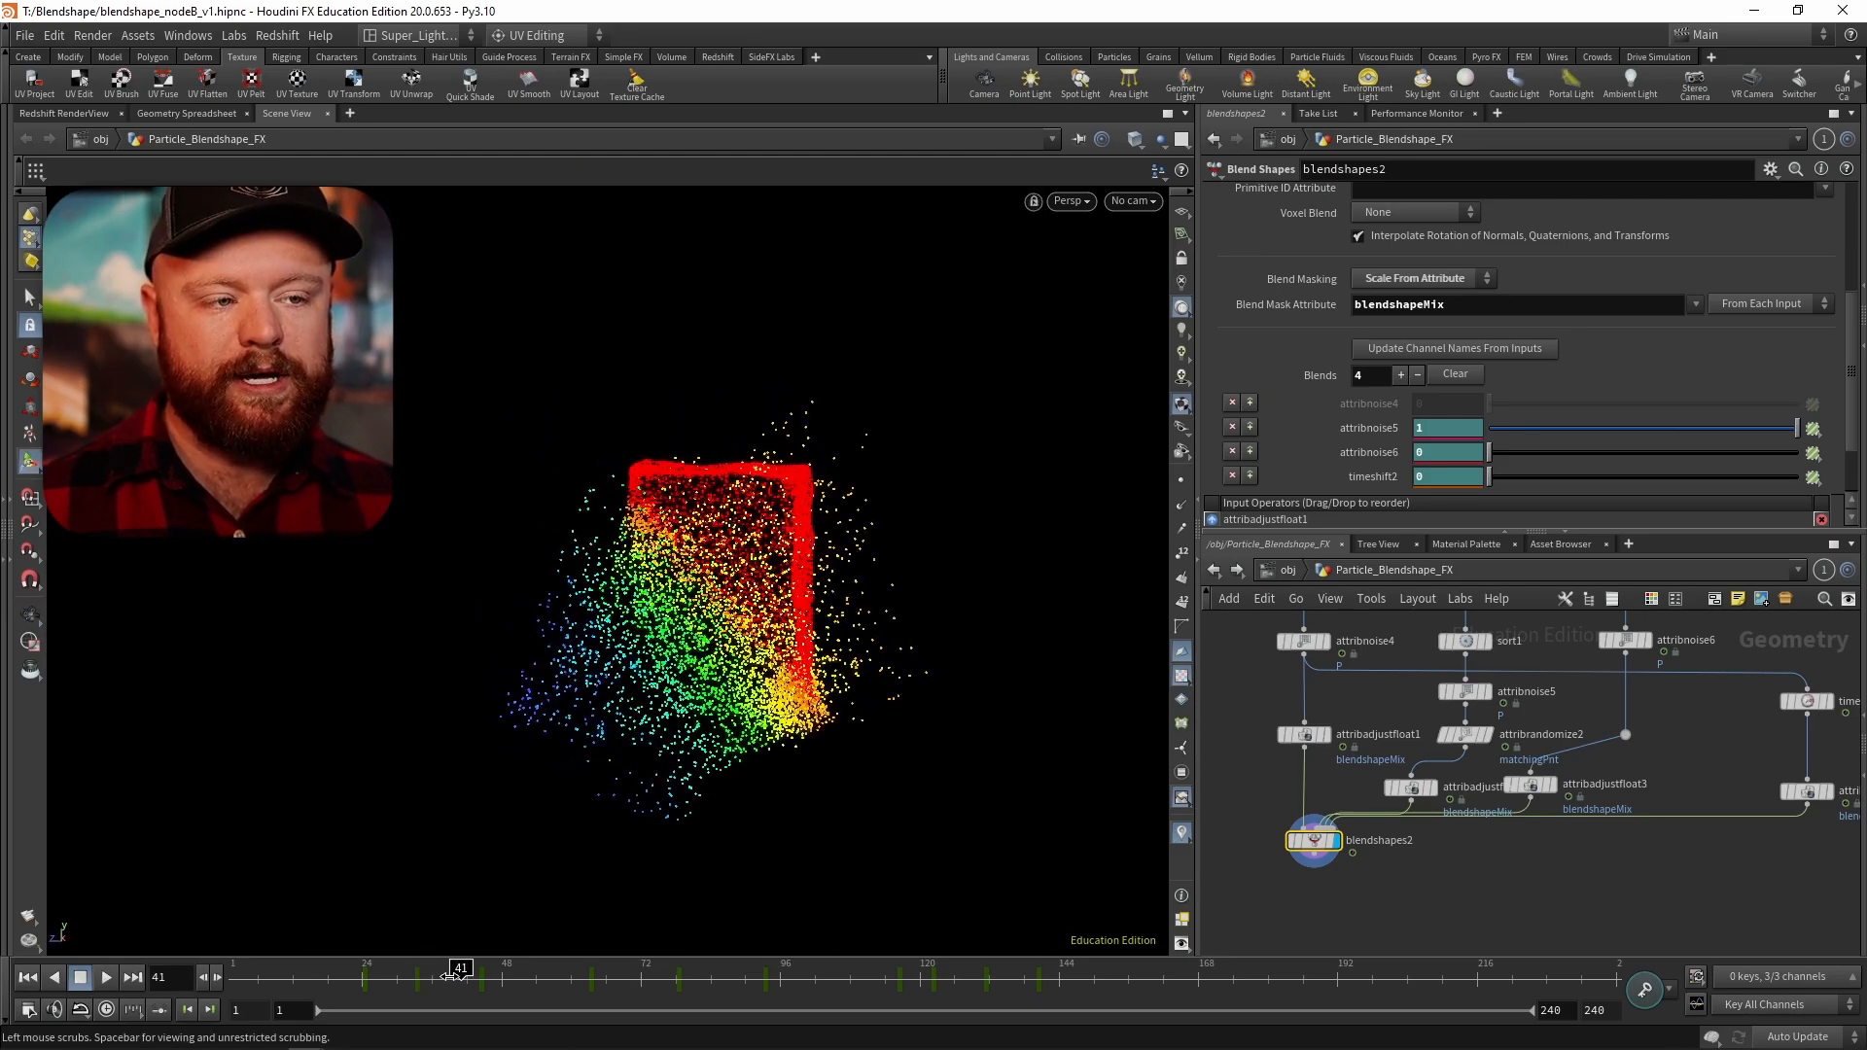
drag(453, 975, 443, 972)
- Compare the attribadjustfloat2 gradient with the blendshapes2 result, keeping the mask attribute source at From Each Input
click(1770, 303)
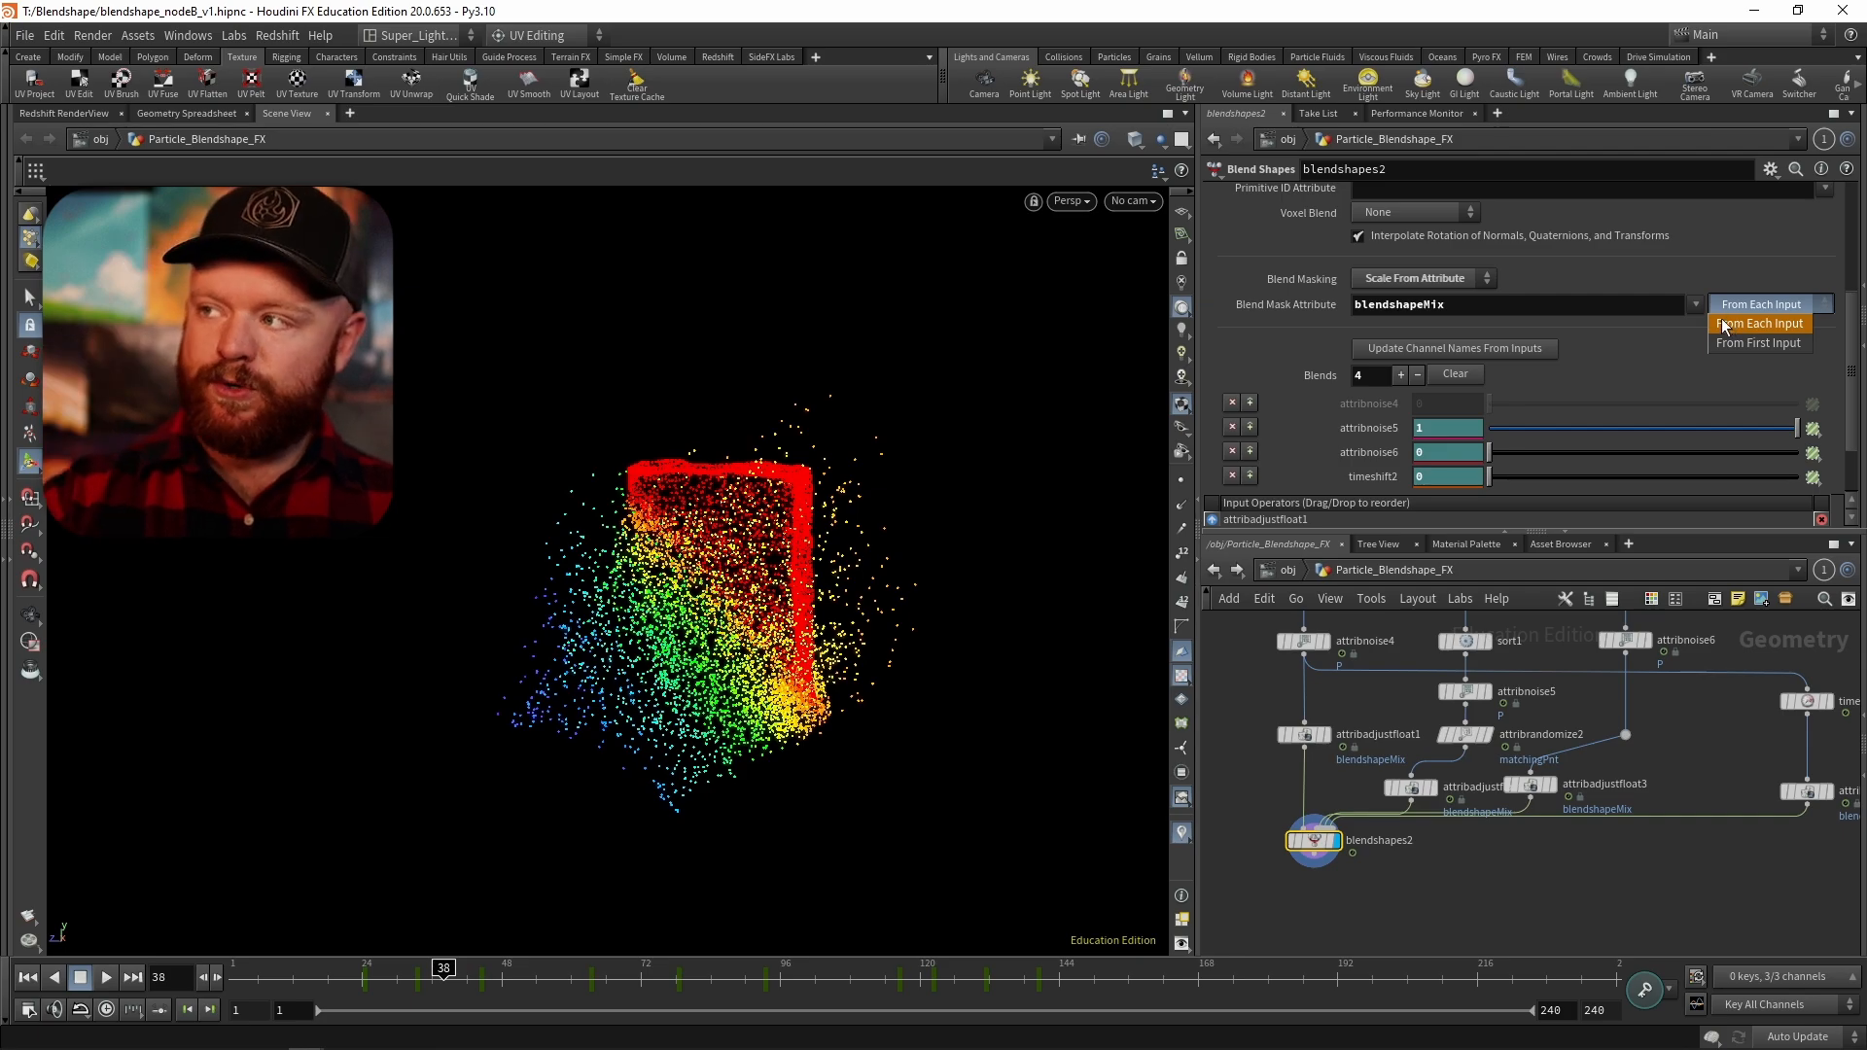
click(1736, 323)
click(1414, 785)
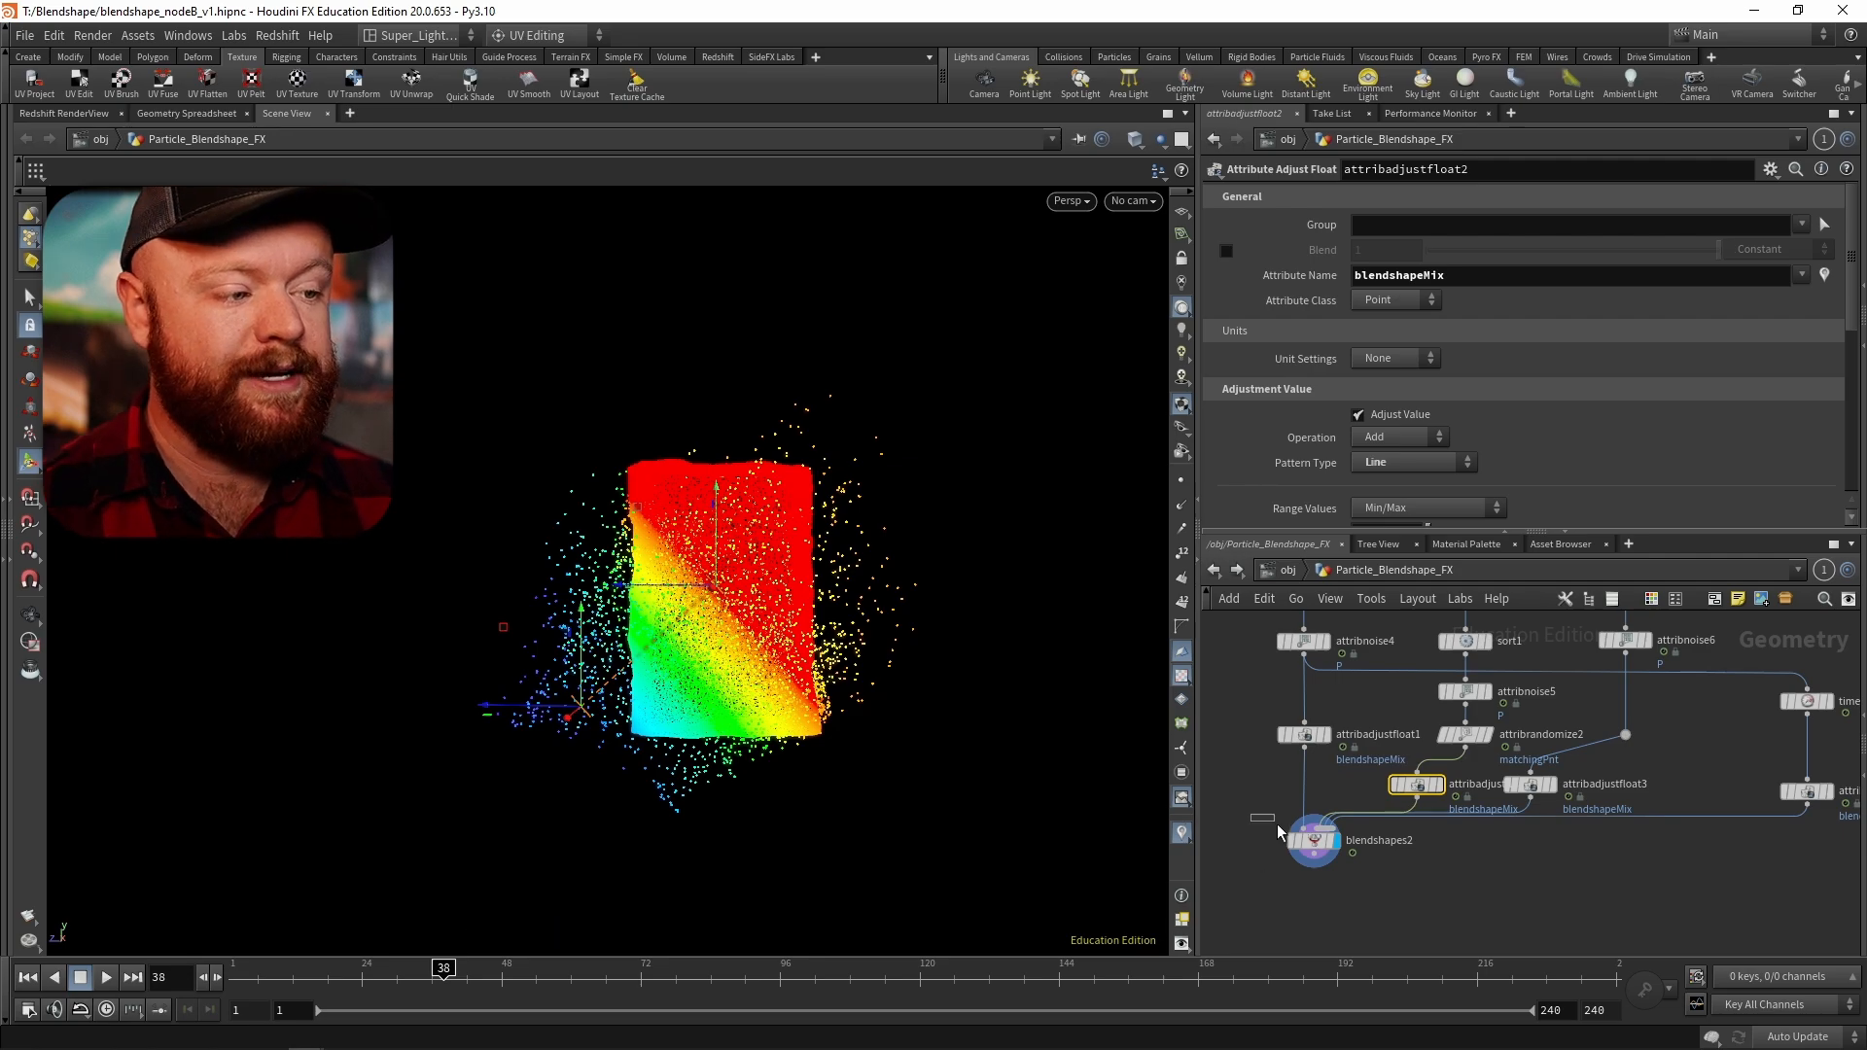
click(1307, 838)
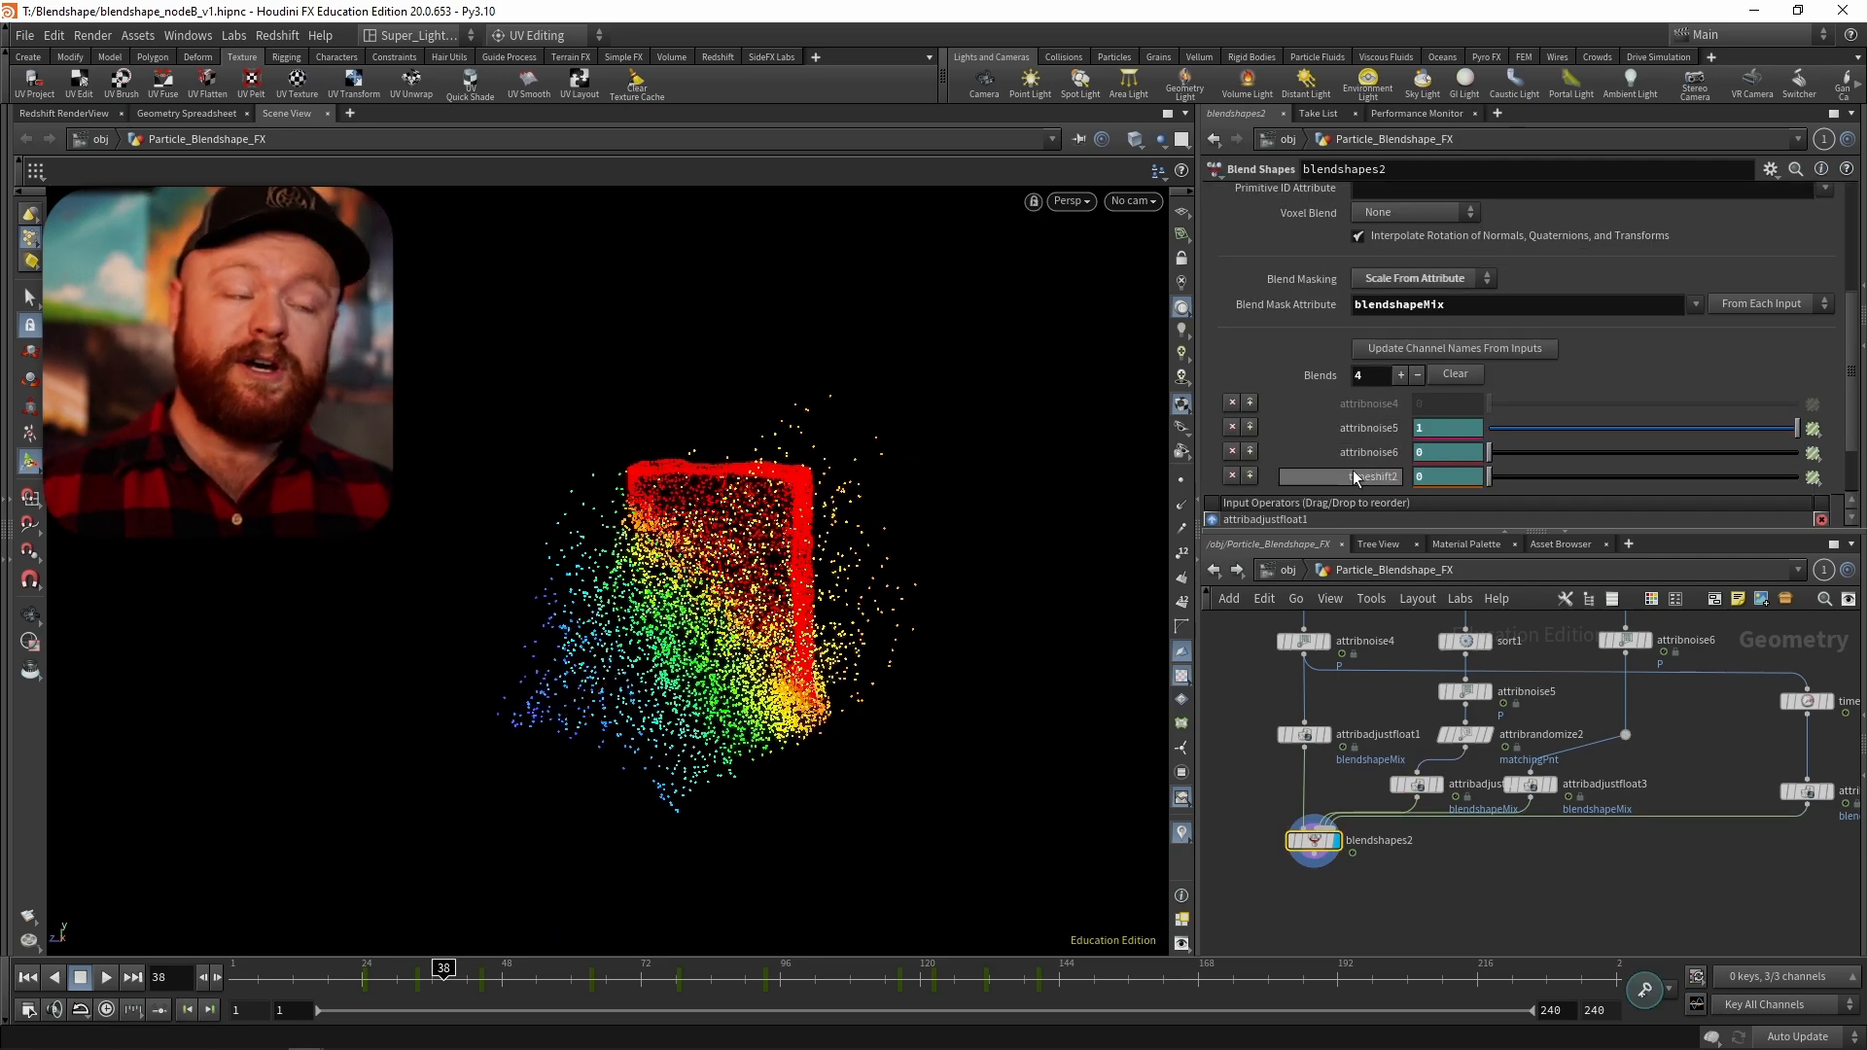
- Leave the mask attribute source at From Each Input and set Blend Masking of blendshapes2 to Set From Attribute
click(1800, 305)
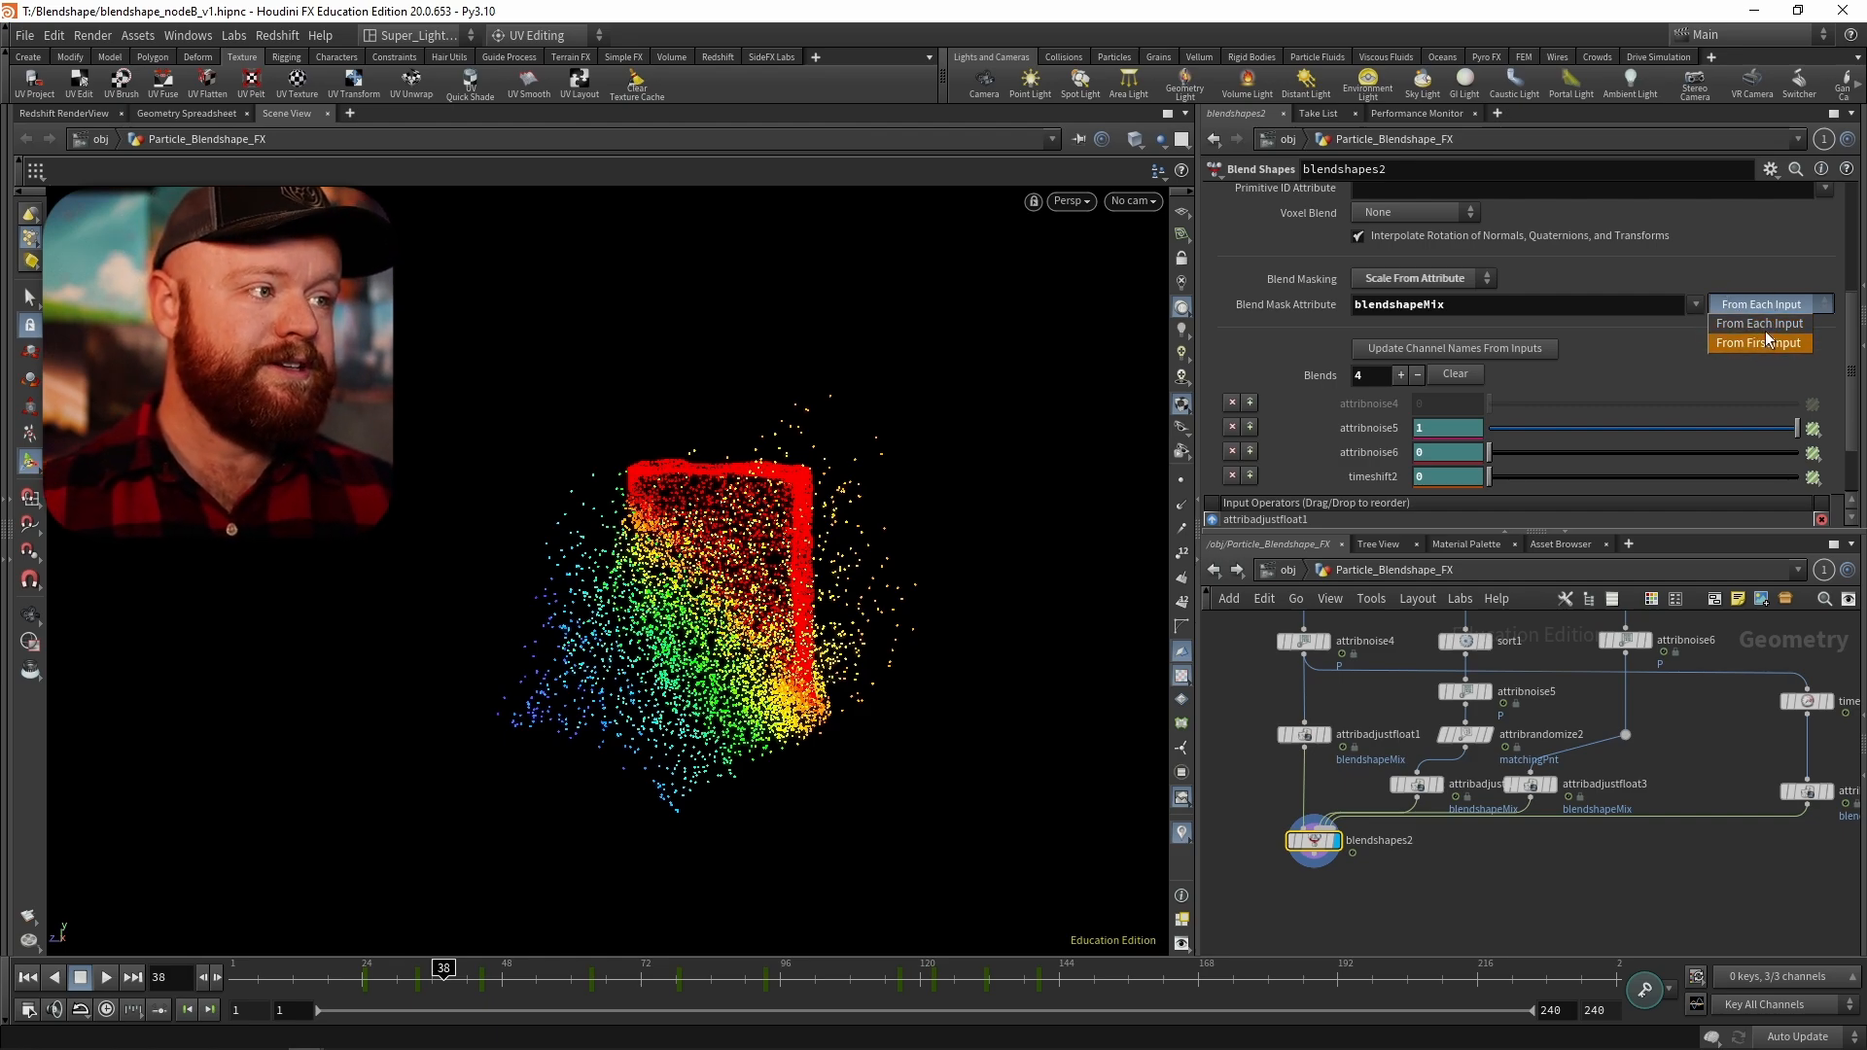
click(1747, 261)
click(1468, 278)
click(1415, 321)
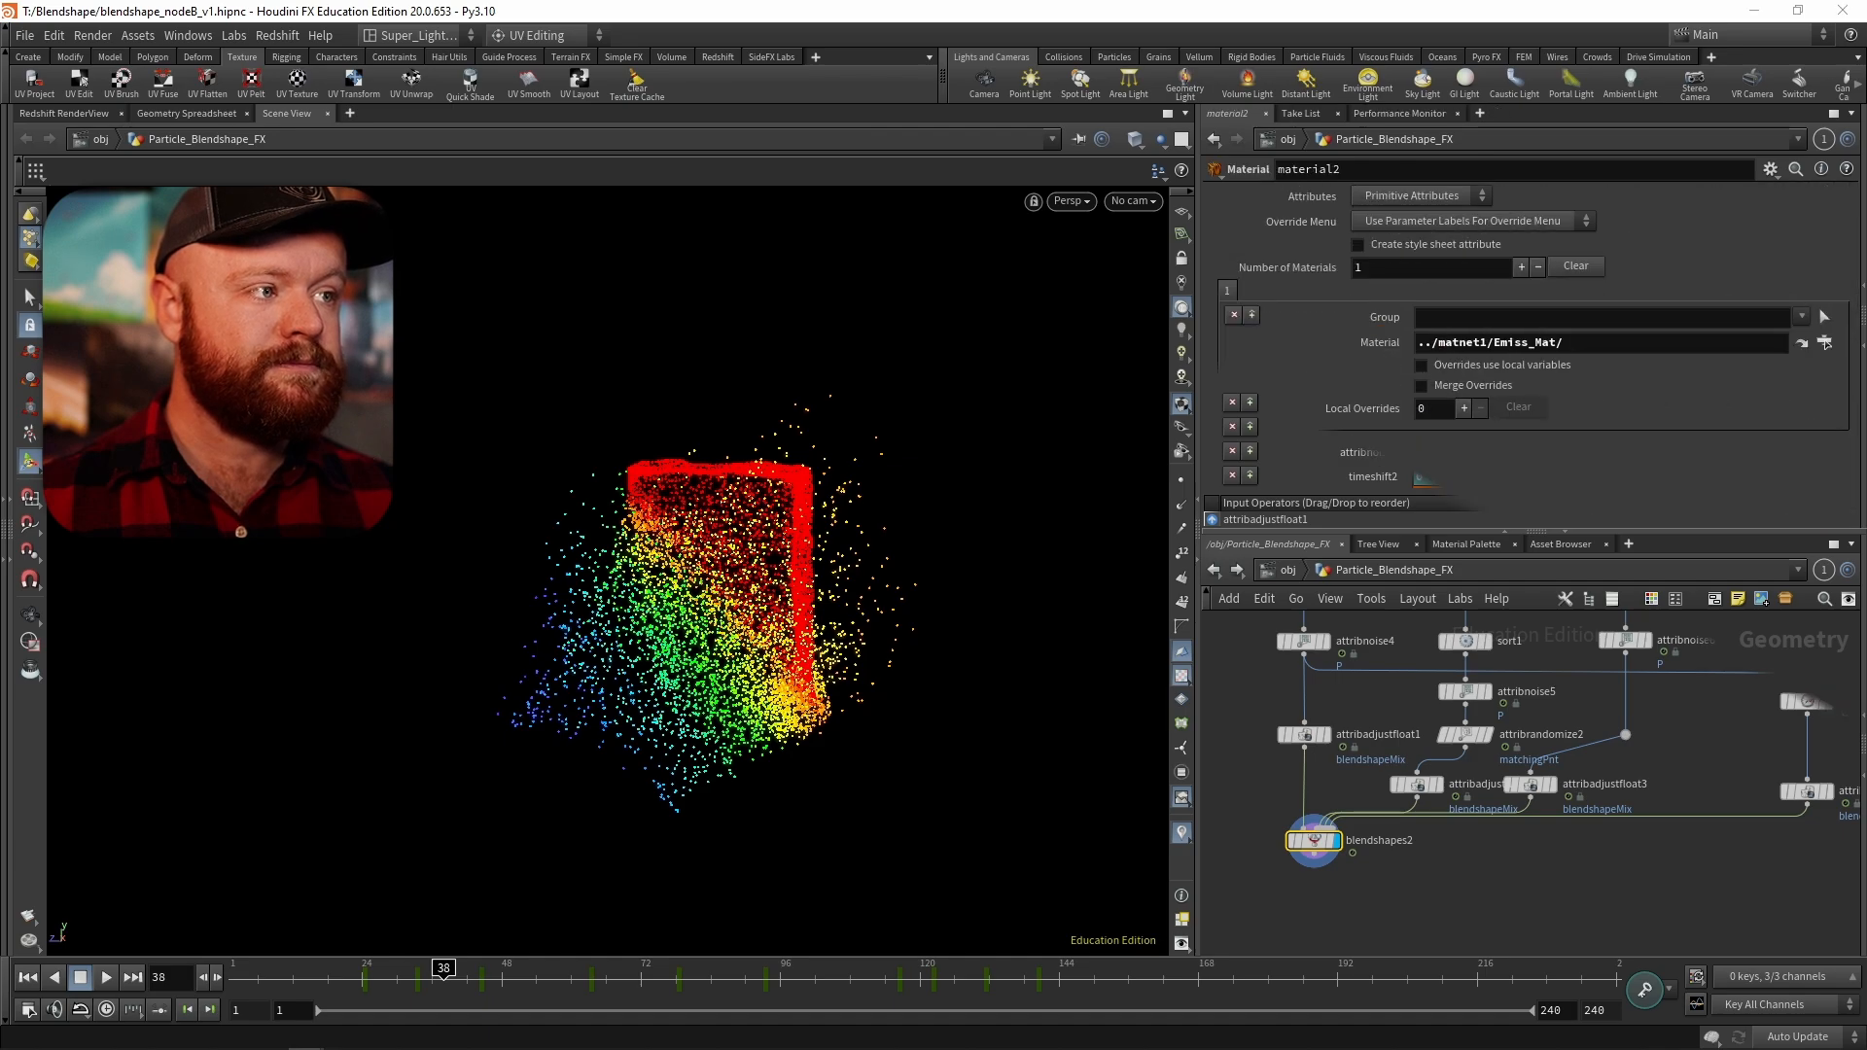